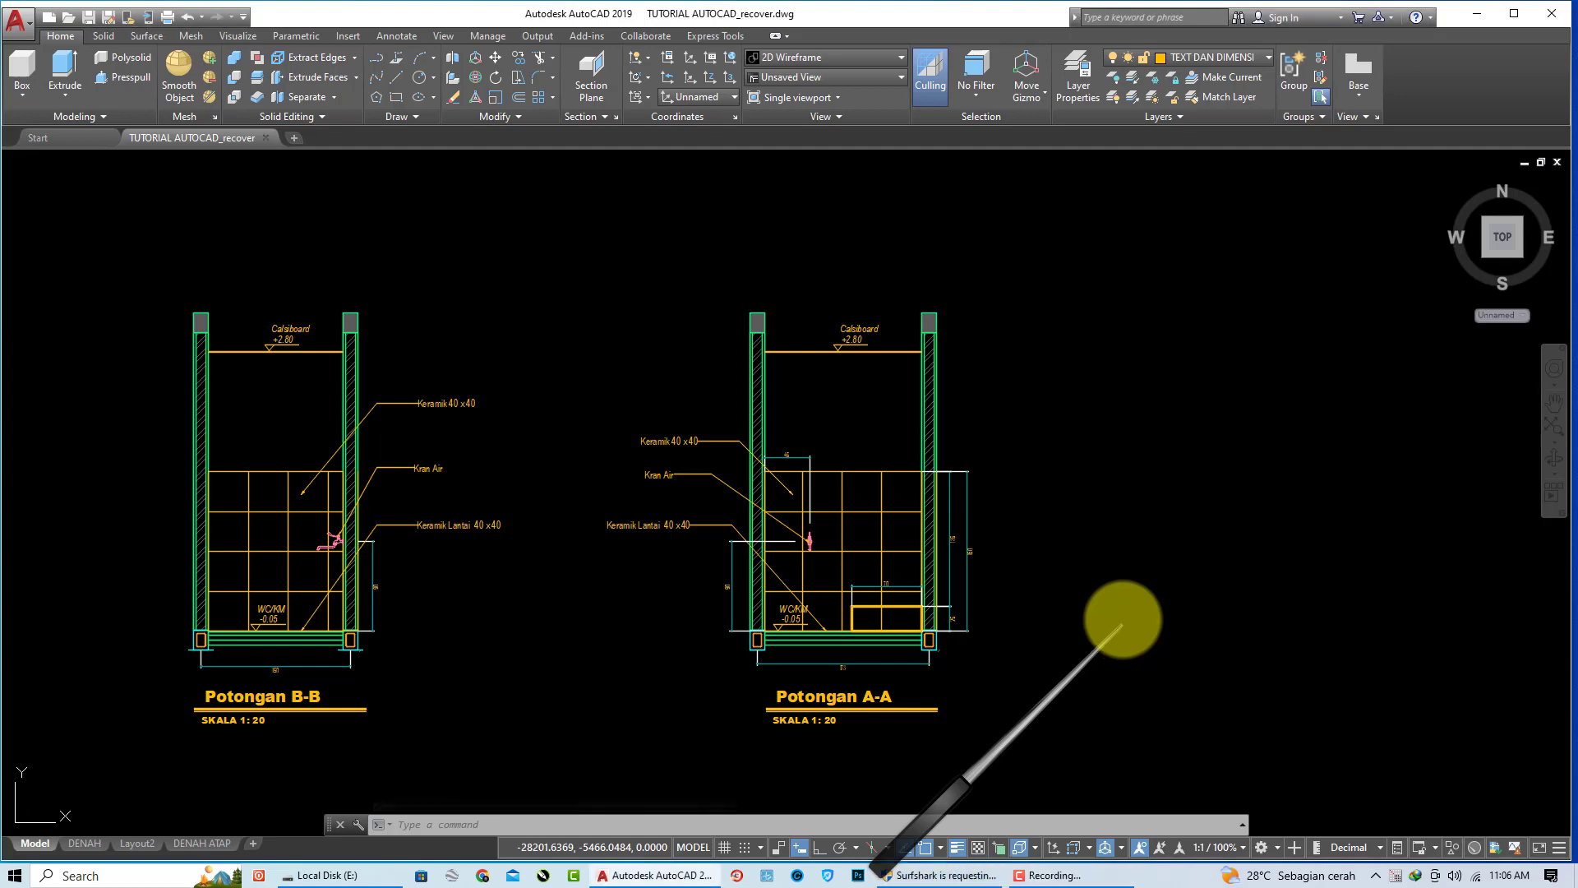
Step: Window-select the DENAH KUSEN PINTU & JENDELA floor plan in the row of plans
{"action": "left_click", "coordinate": [1110, 450]}
{"action": "scroll", "coordinate": [1102, 493], "scroll_direction": "down", "scroll_amount": 7}
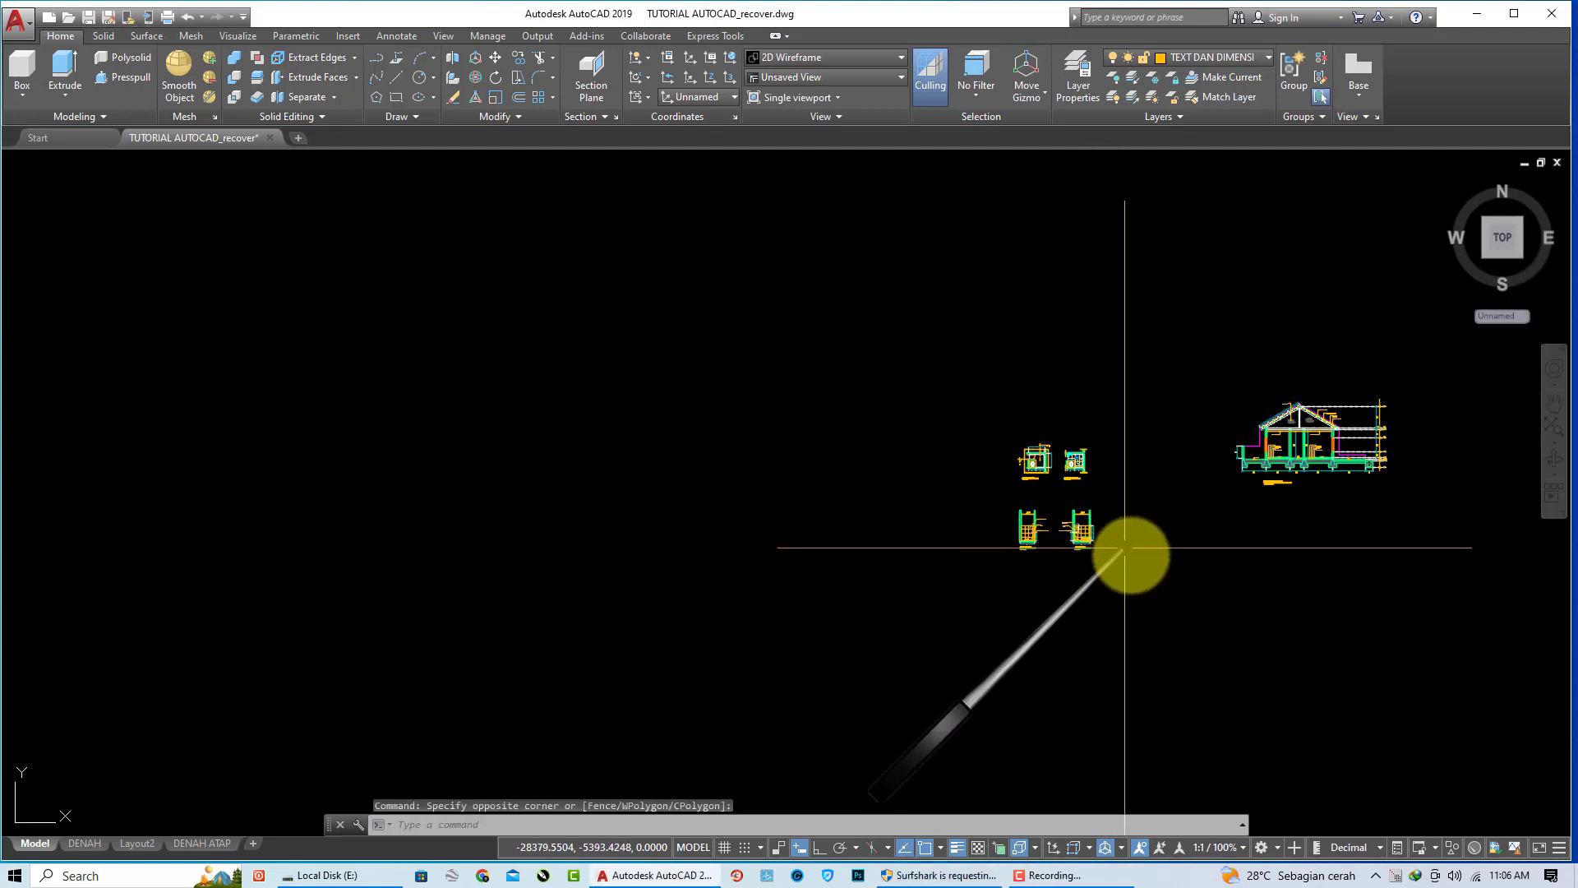
{"action": "scroll", "coordinate": [958, 634], "scroll_direction": "down", "scroll_amount": 2}
{"action": "scroll", "coordinate": [937, 633], "scroll_direction": "down", "scroll_amount": 3}
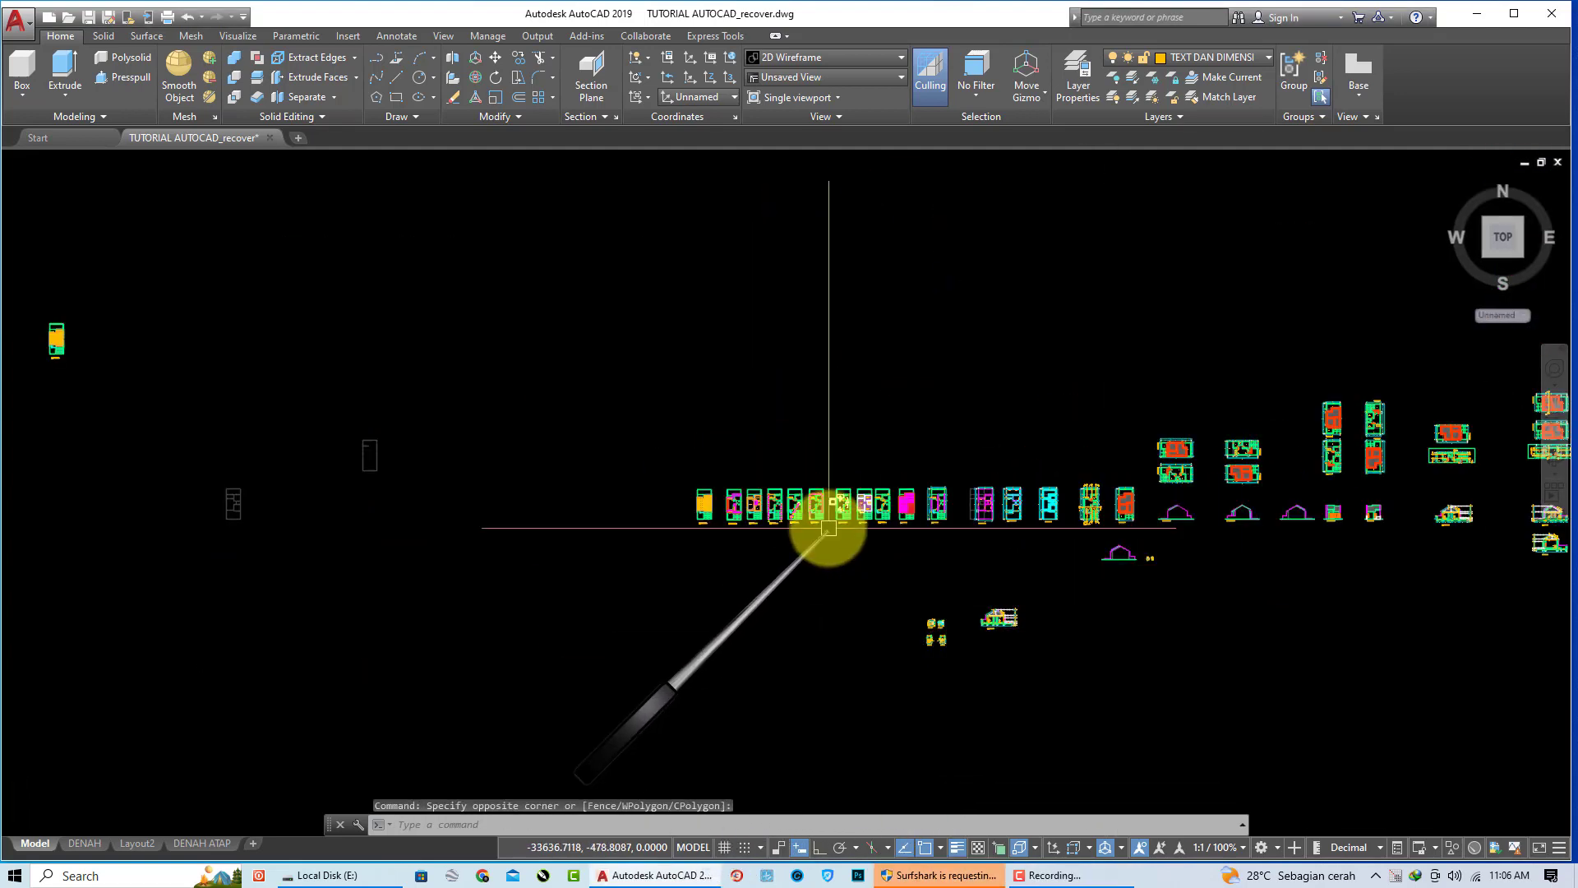
{"action": "scroll", "coordinate": [826, 528], "scroll_direction": "up", "scroll_amount": 3}
{"action": "scroll", "coordinate": [805, 526], "scroll_direction": "up", "scroll_amount": 3}
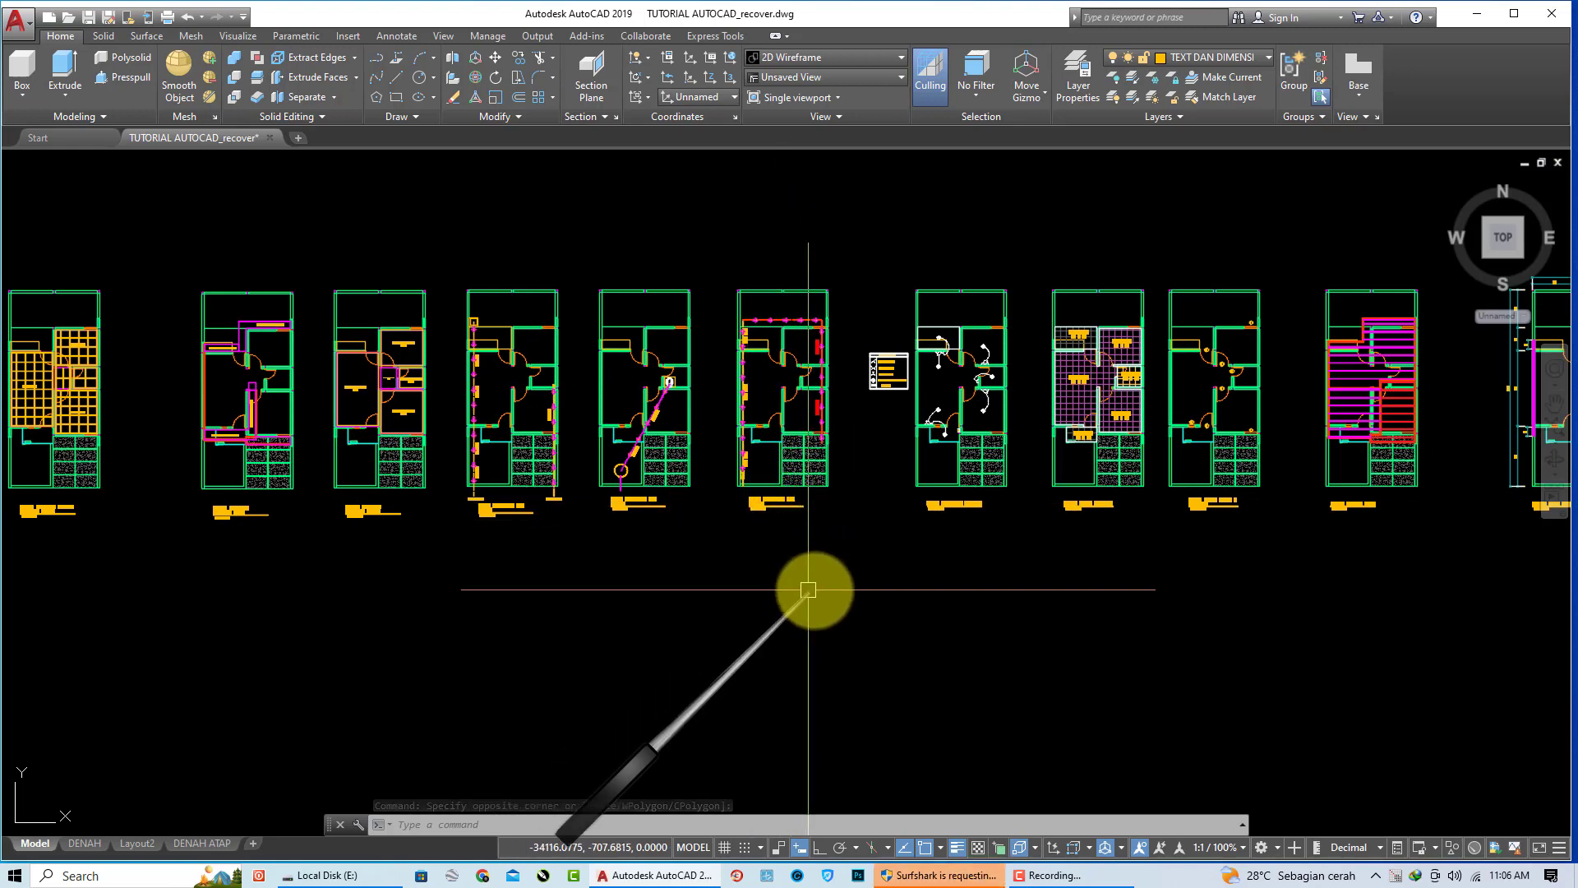
{"action": "middle_click_drag", "start_coordinate": [1093, 599], "coordinate": [757, 599]}
{"action": "scroll", "coordinate": [860, 278], "scroll_direction": "up", "scroll_amount": 2}
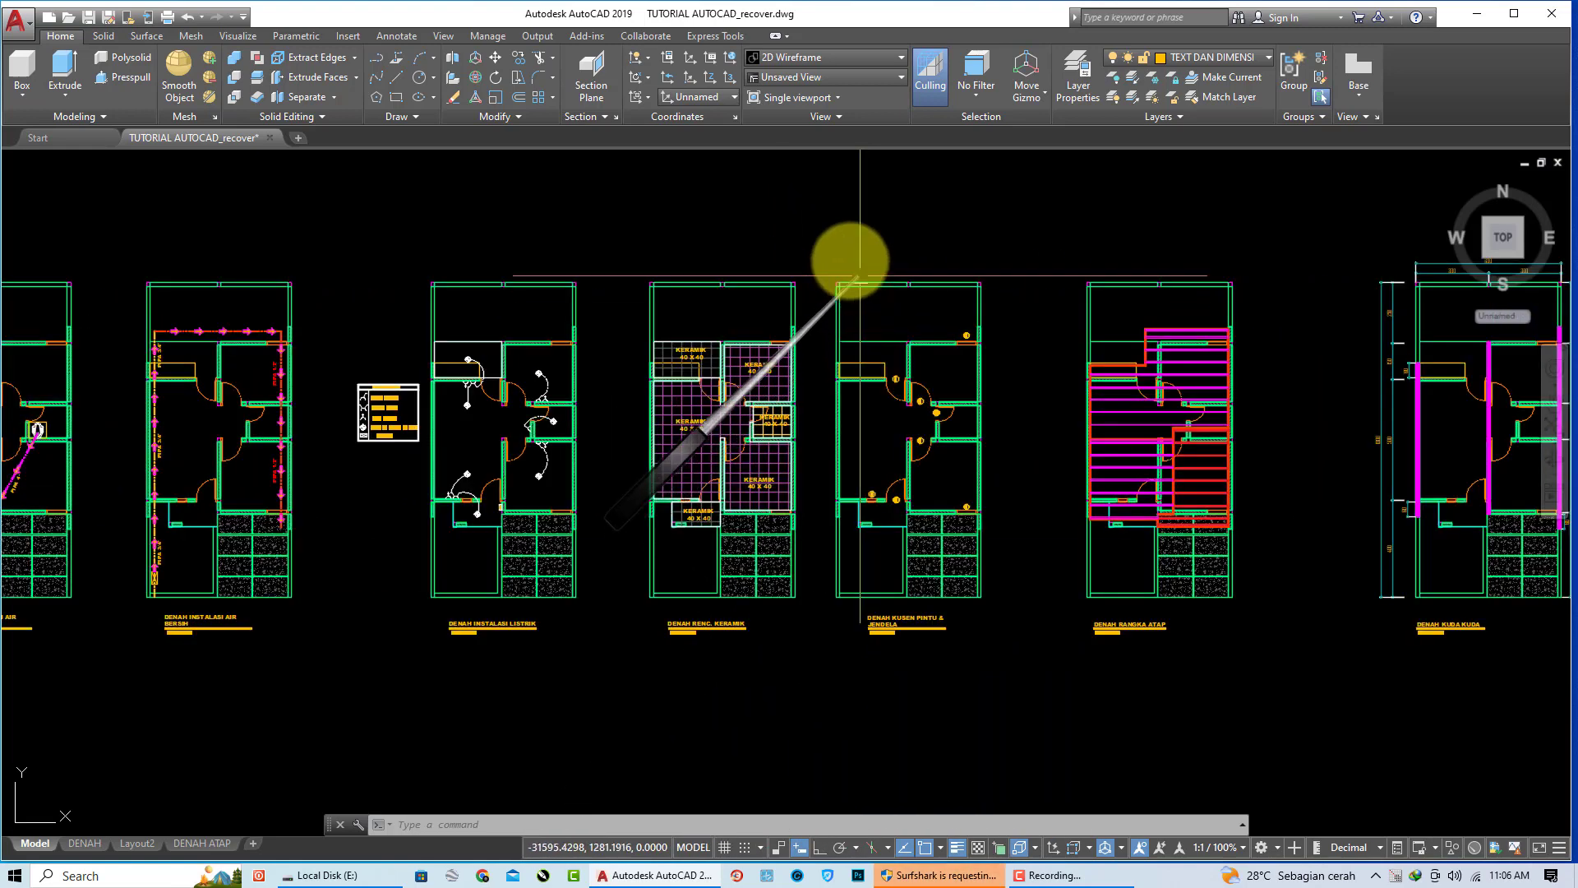
{"action": "left_click", "coordinate": [999, 656]}
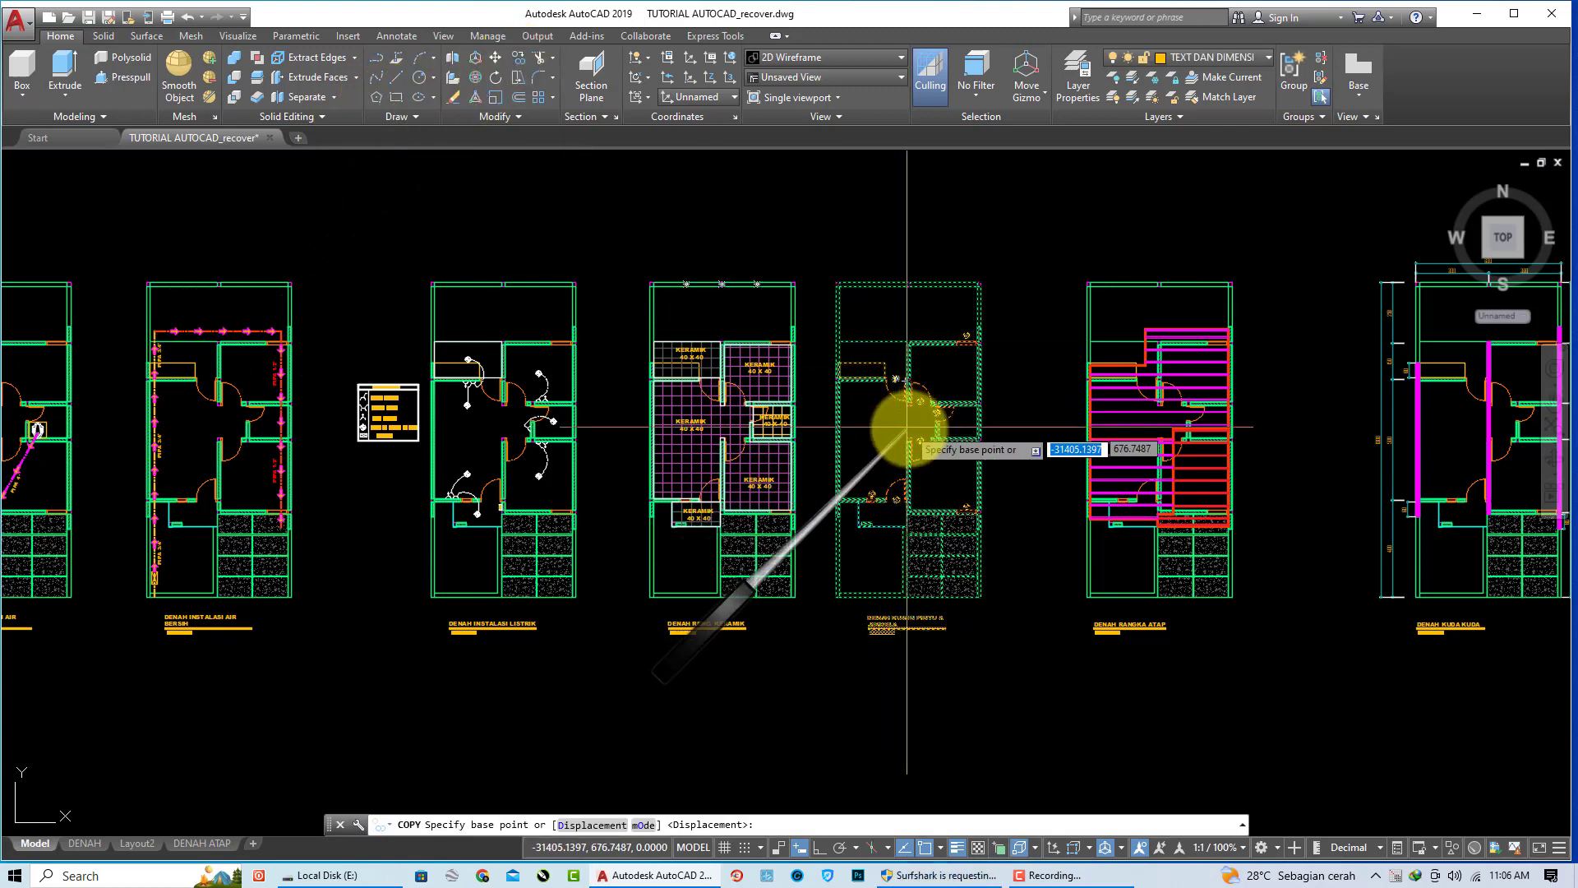
Step: Copy the selected plan into empty drawing space and center the copy in view
{"action": "left_click", "coordinate": [994, 412]}
{"action": "scroll", "coordinate": [1006, 415], "scroll_direction": "down", "scroll_amount": 9}
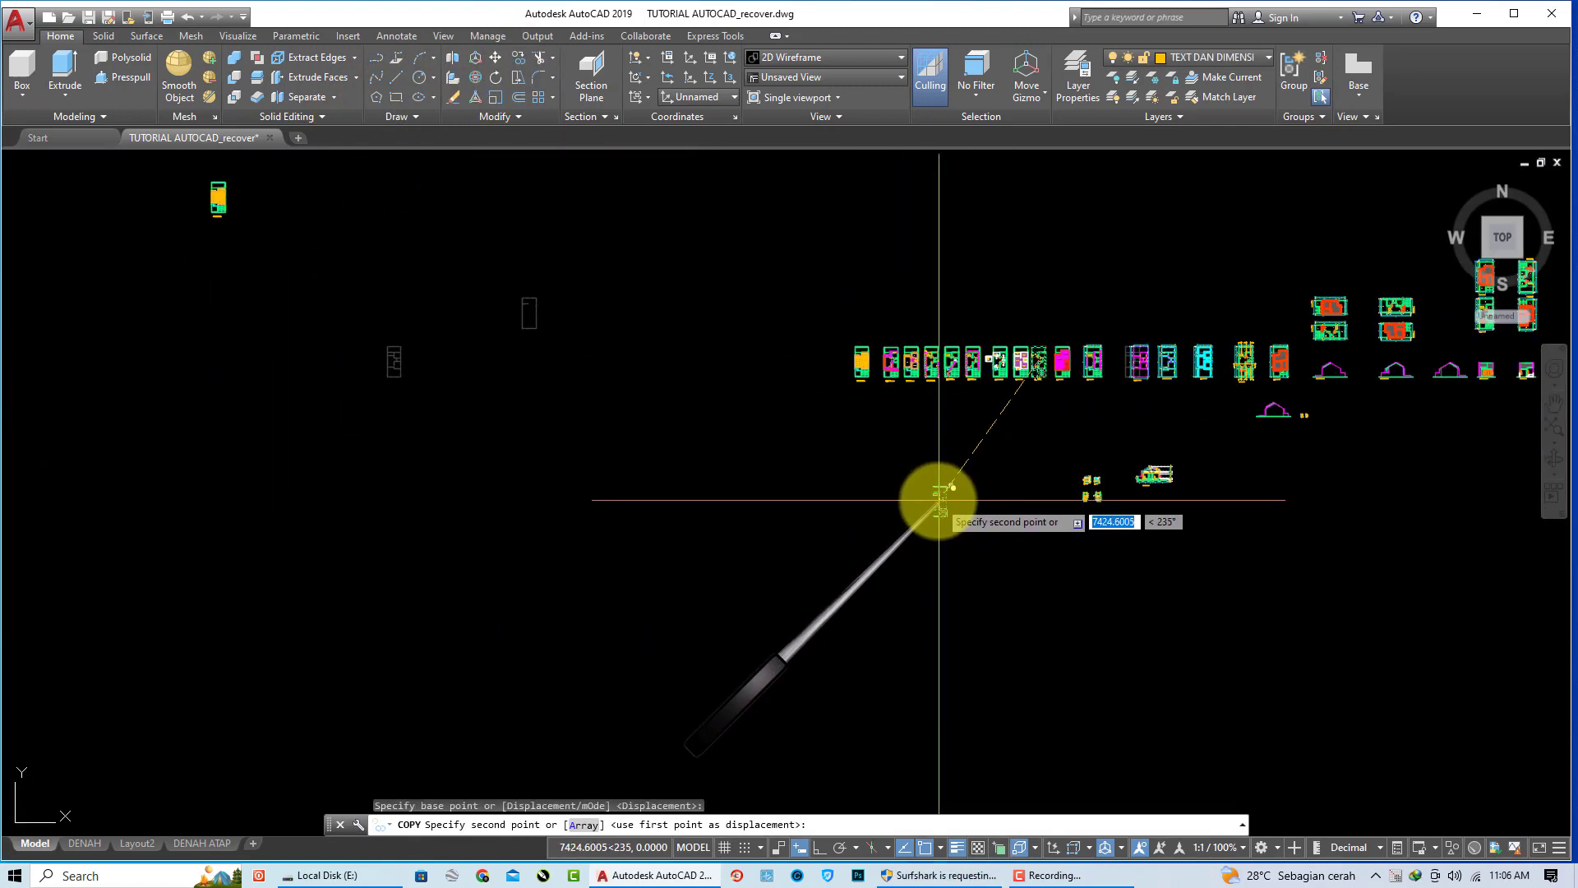
{"action": "scroll", "coordinate": [934, 493], "scroll_direction": "up", "scroll_amount": 3}
{"action": "left_click", "coordinate": [911, 491]}
{"action": "right_click", "coordinate": [992, 450]}
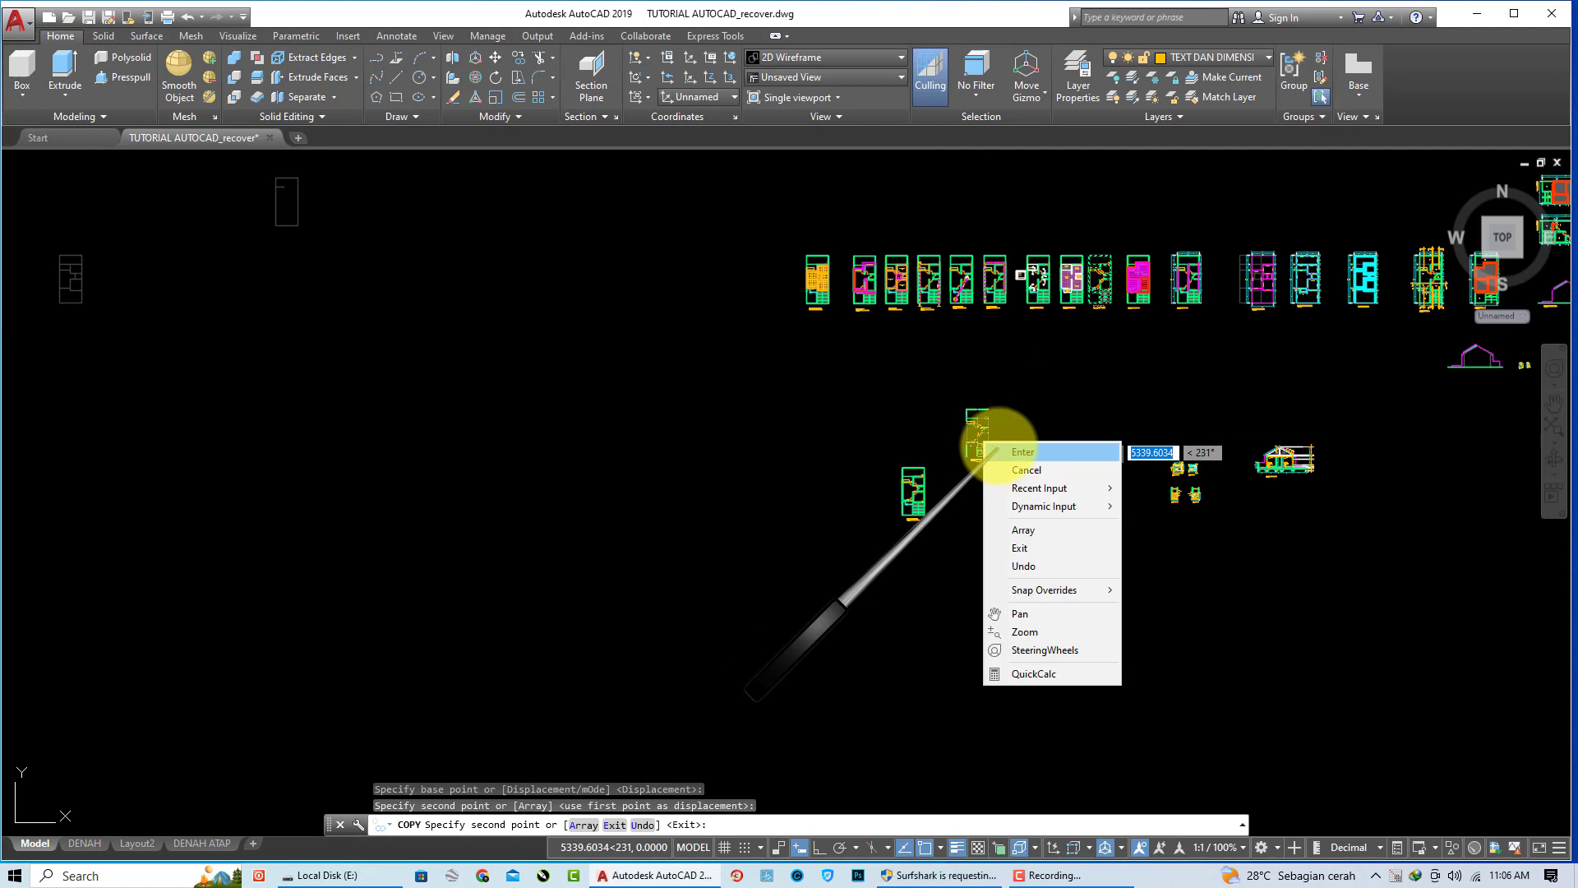
{"action": "left_click", "coordinate": [998, 452]}
{"action": "scroll", "coordinate": [923, 526], "scroll_direction": "up", "scroll_amount": 5}
{"action": "scroll", "coordinate": [887, 510], "scroll_direction": "up", "scroll_amount": 3}
{"action": "middle_click_drag", "start_coordinate": [888, 510], "coordinate": [819, 644]}
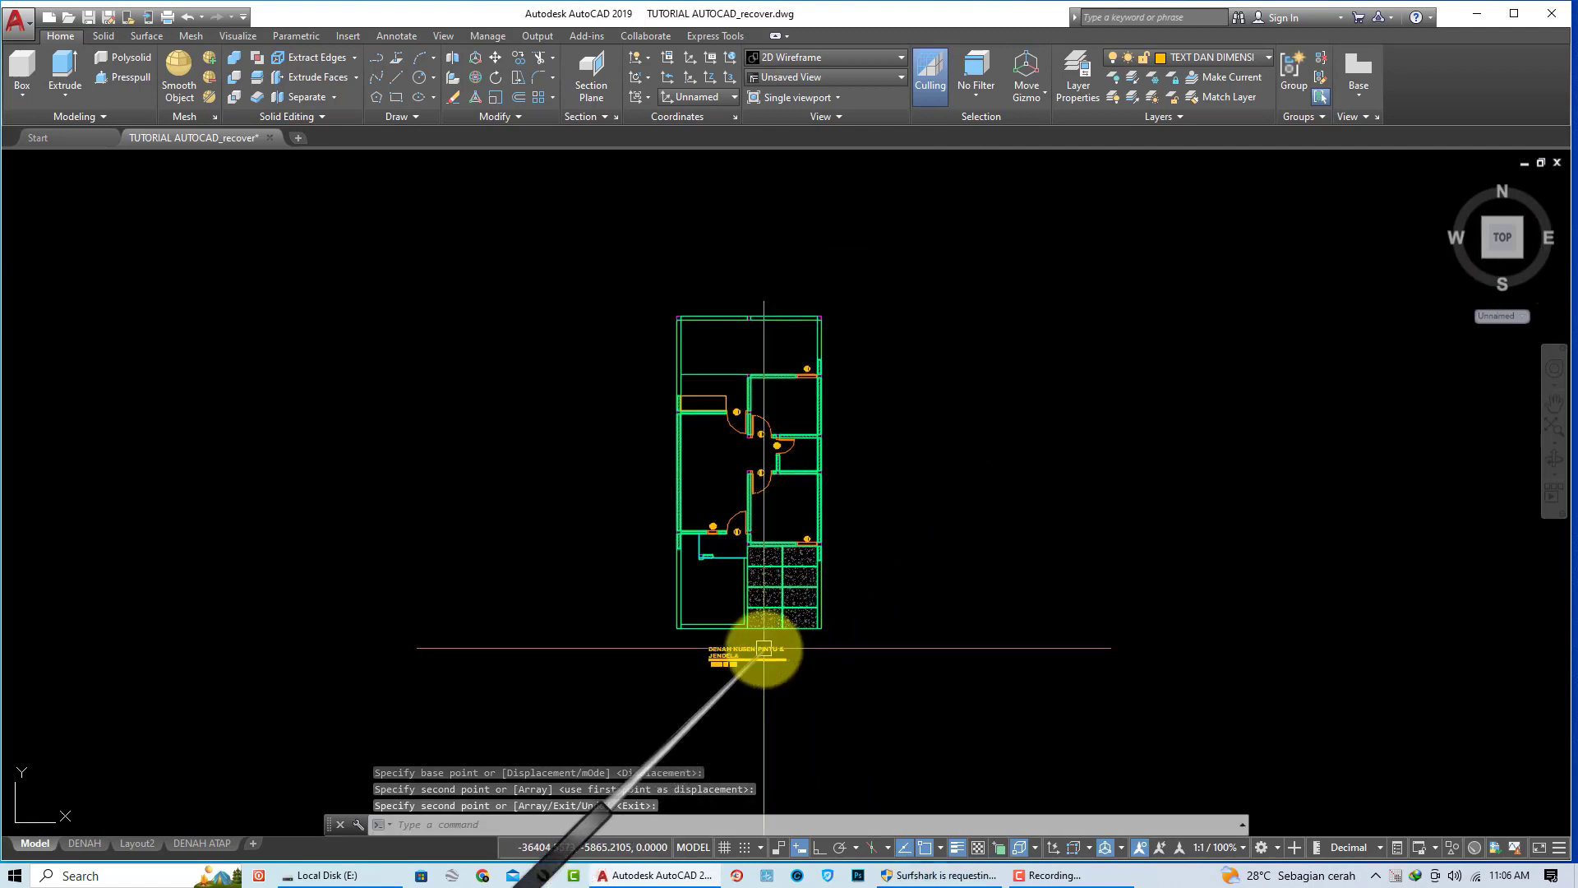
{"action": "scroll", "coordinate": [785, 535], "scroll_direction": "up", "scroll_amount": 2}
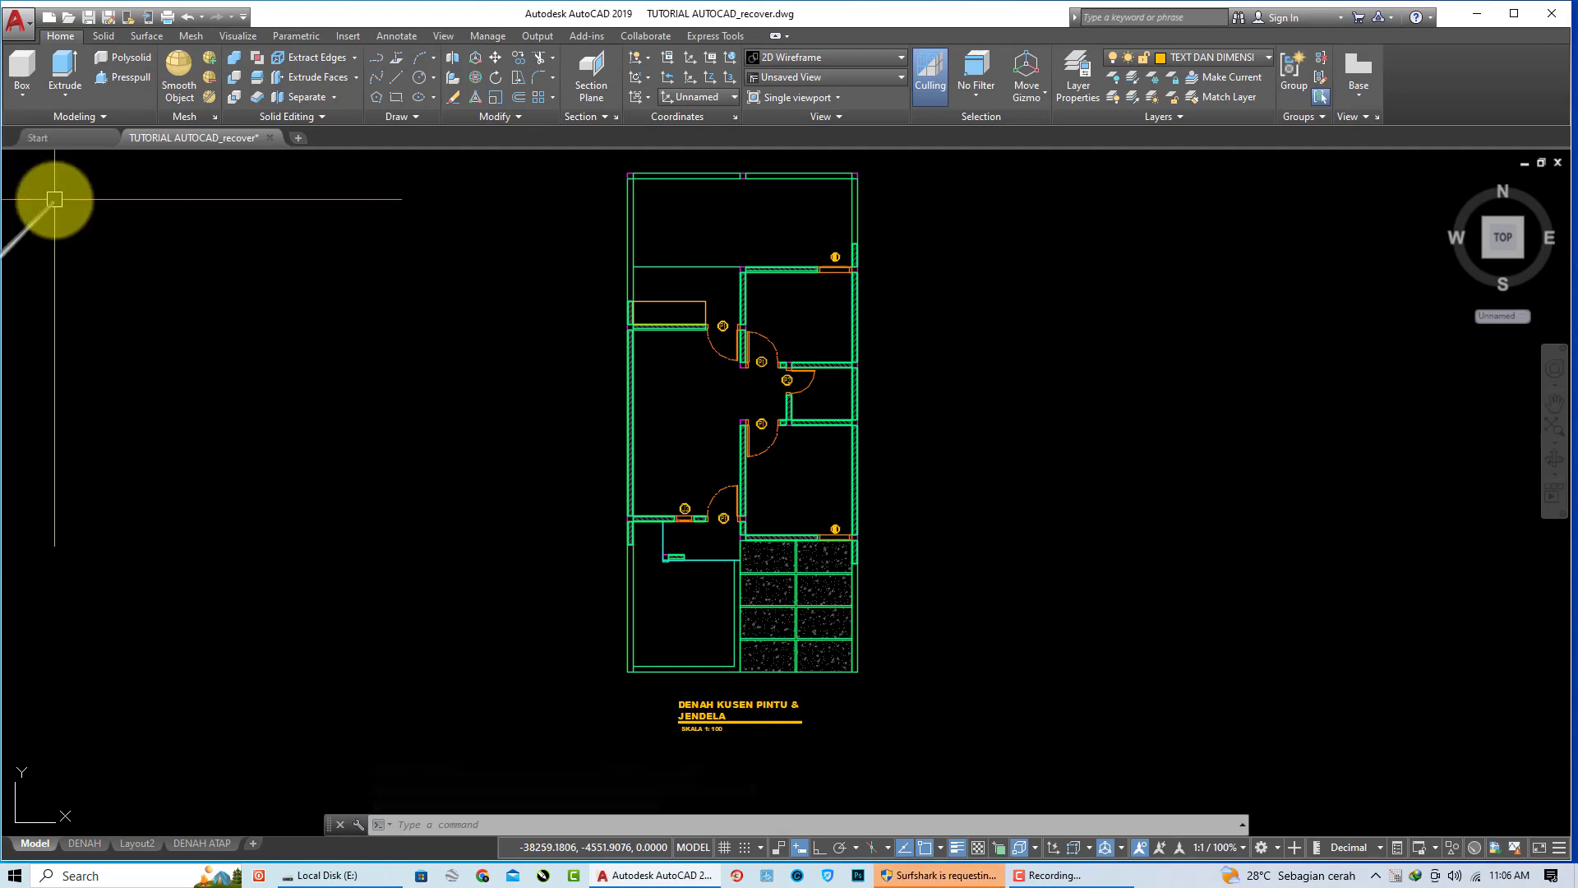
Step: Switch the viewport from Top to SW Isometric and zoom around the drawings
{"action": "left_click", "coordinate": [18, 163]}
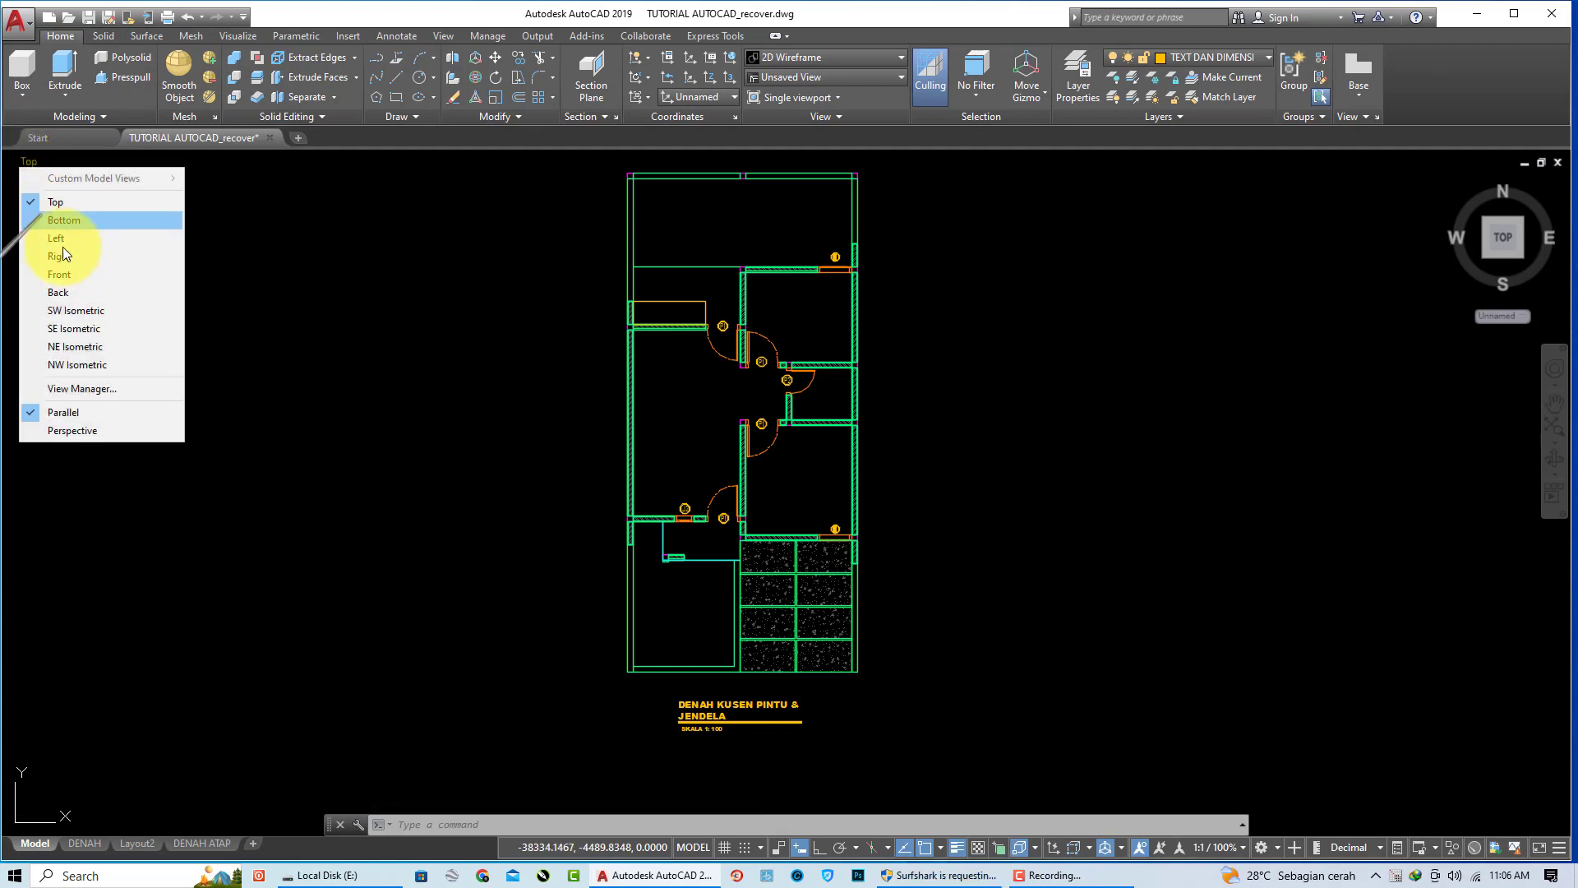
{"action": "left_click", "coordinate": [82, 310]}
{"action": "scroll", "coordinate": [723, 627], "scroll_direction": "up", "scroll_amount": 3}
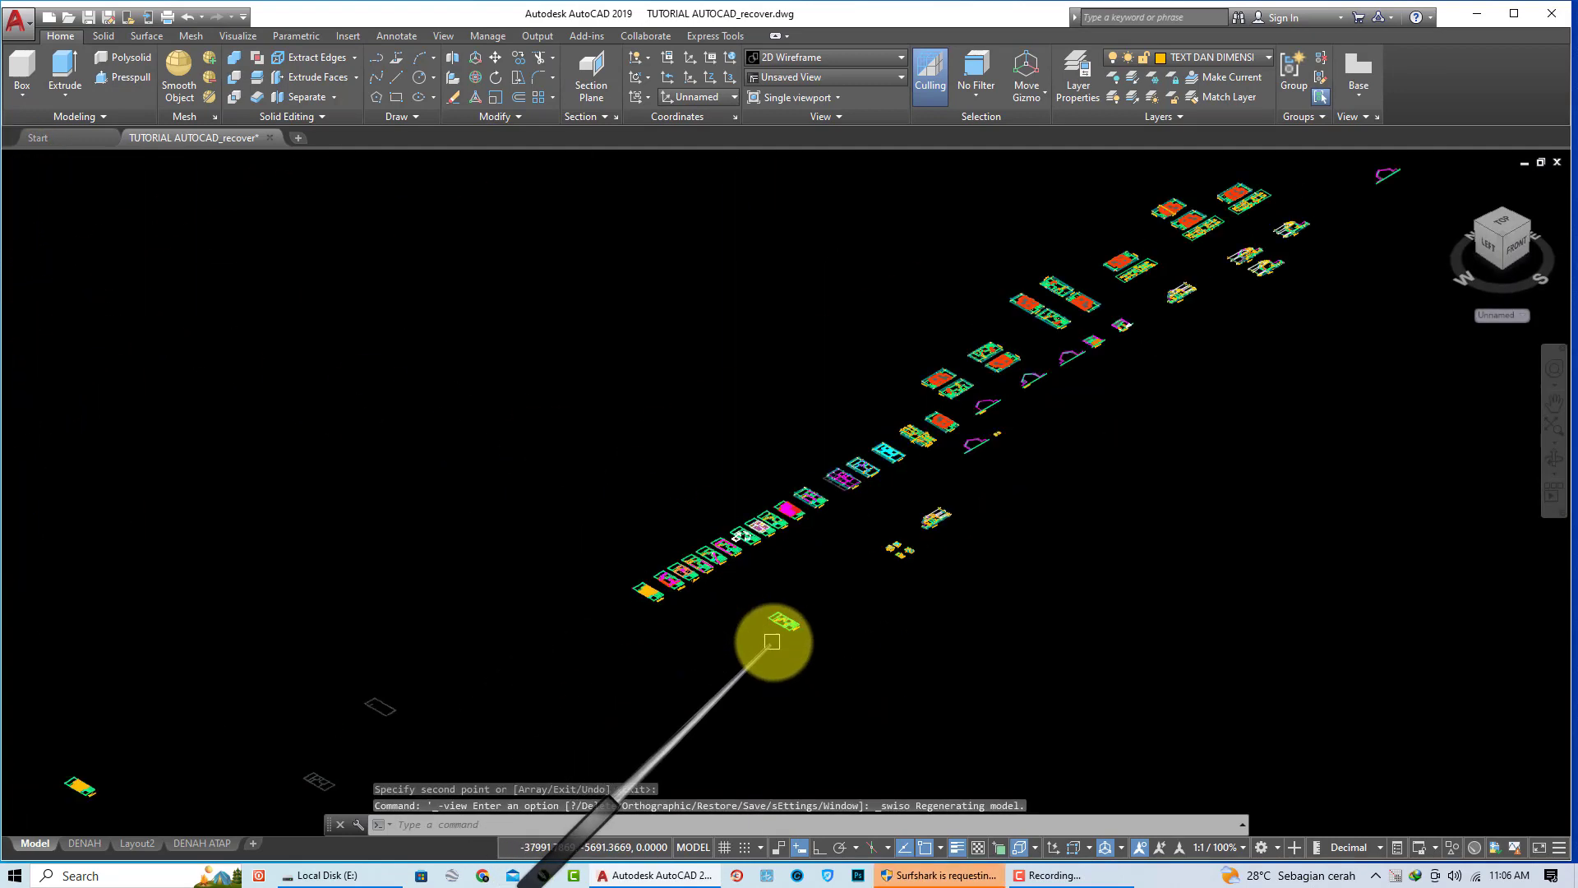
{"action": "scroll", "coordinate": [775, 645], "scroll_direction": "up", "scroll_amount": 3}
{"action": "scroll", "coordinate": [832, 603], "scroll_direction": "up", "scroll_amount": 3}
{"action": "scroll", "coordinate": [493, 581], "scroll_direction": "down", "scroll_amount": 1}
{"action": "scroll", "coordinate": [493, 581], "scroll_direction": "up", "scroll_amount": 2}
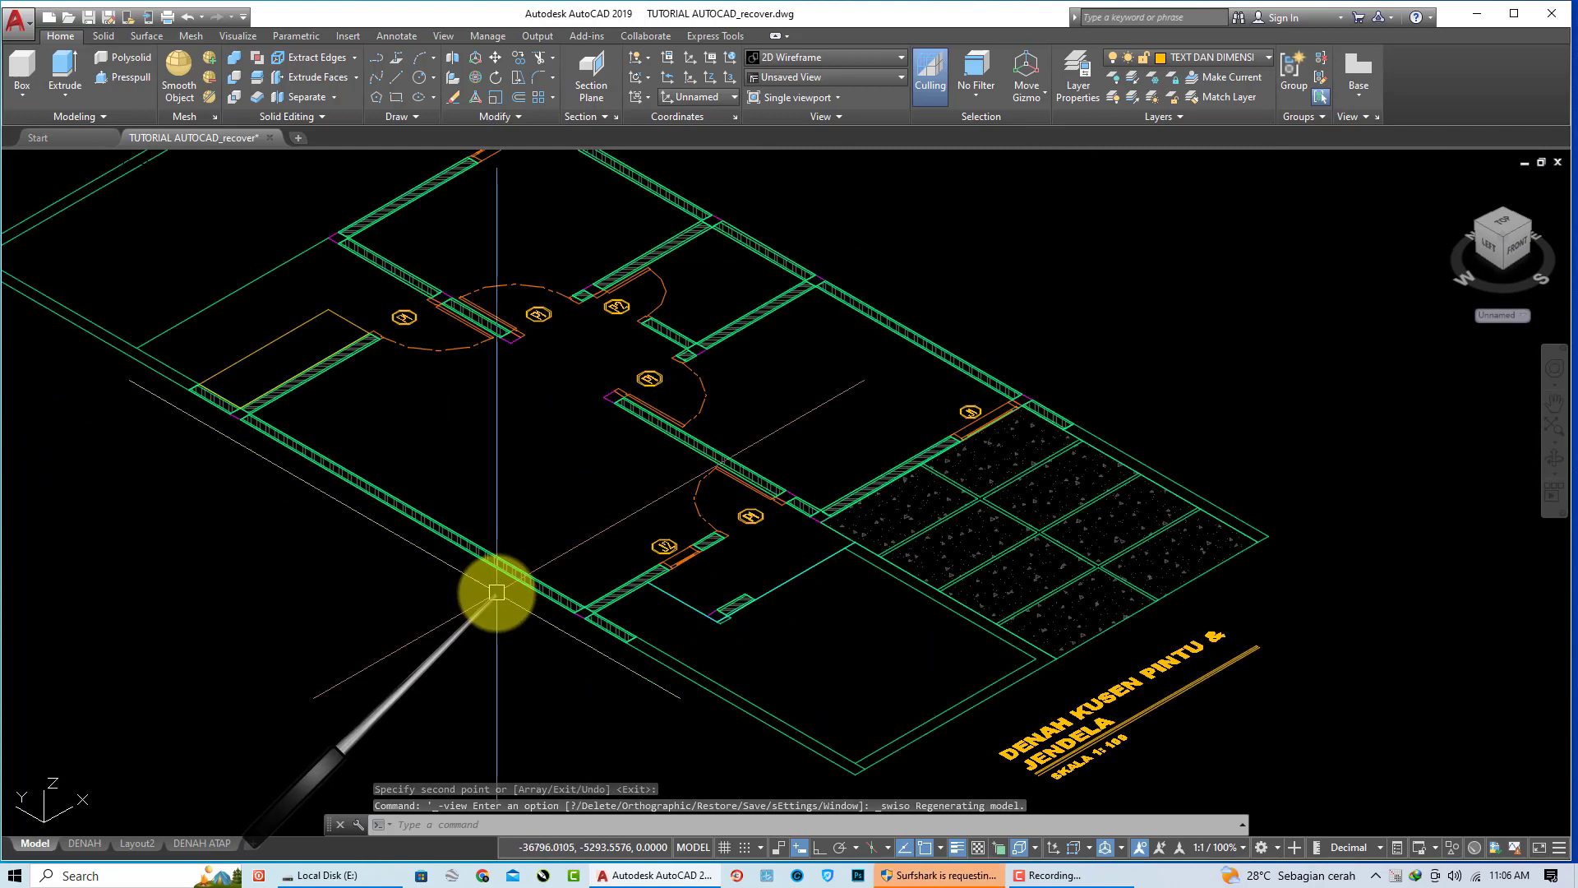
{"action": "scroll", "coordinate": [564, 564], "scroll_direction": "down", "scroll_amount": 5}
{"action": "scroll", "coordinate": [645, 562], "scroll_direction": "down", "scroll_amount": 3}
{"action": "scroll", "coordinate": [943, 303], "scroll_direction": "up", "scroll_amount": 3}
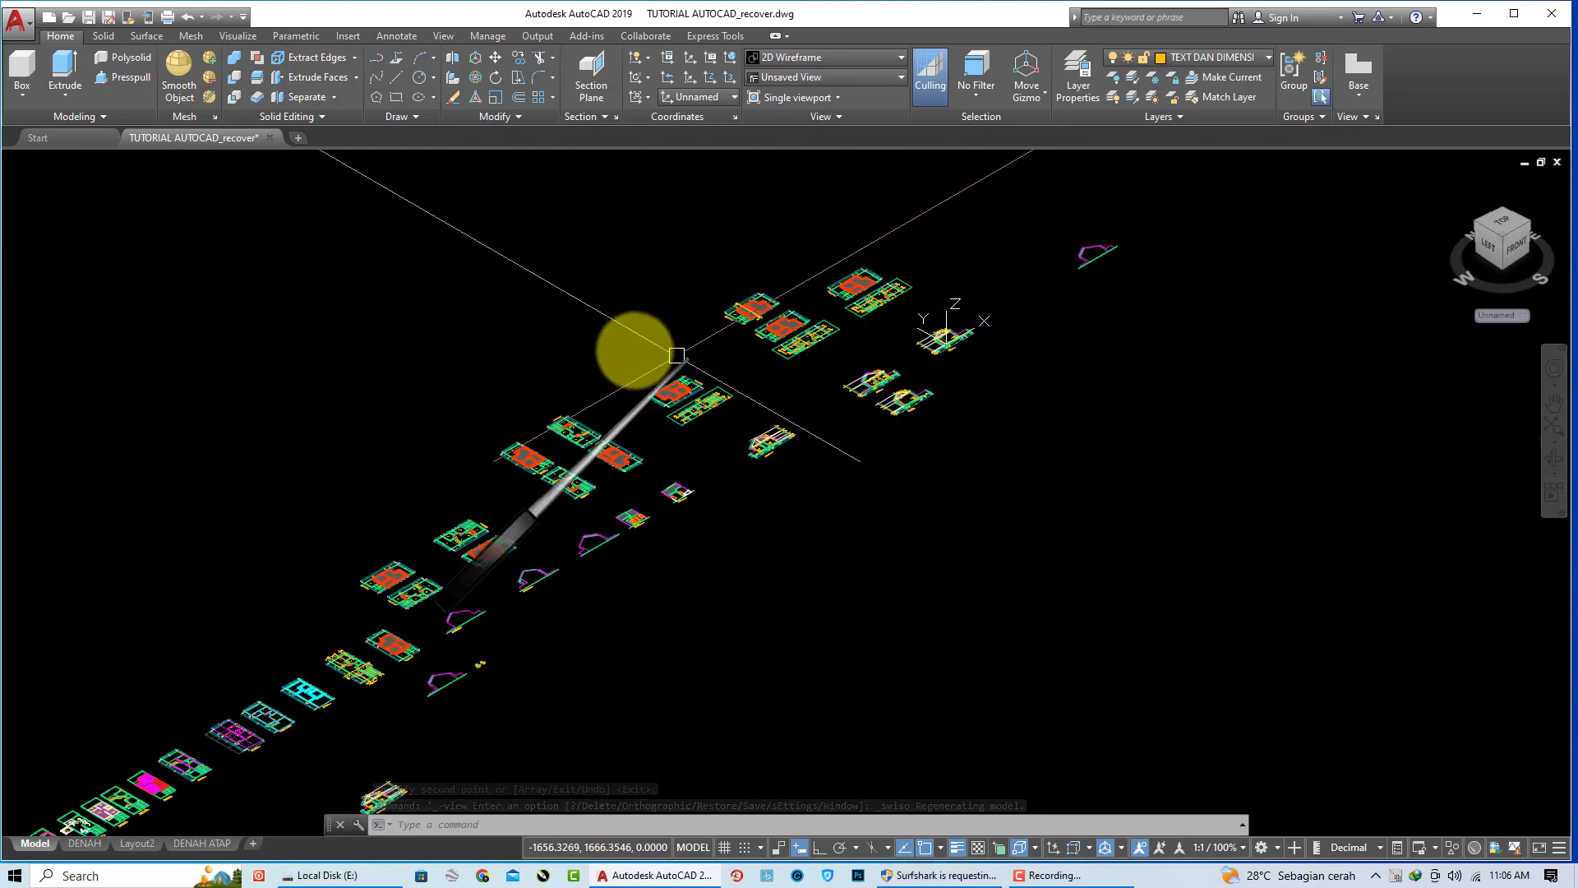
Step: Split model space into two vertical viewports with the right one active
{"action": "left_click", "coordinate": [7, 161]}
{"action": "mouse_move", "coordinate": [93, 196]}
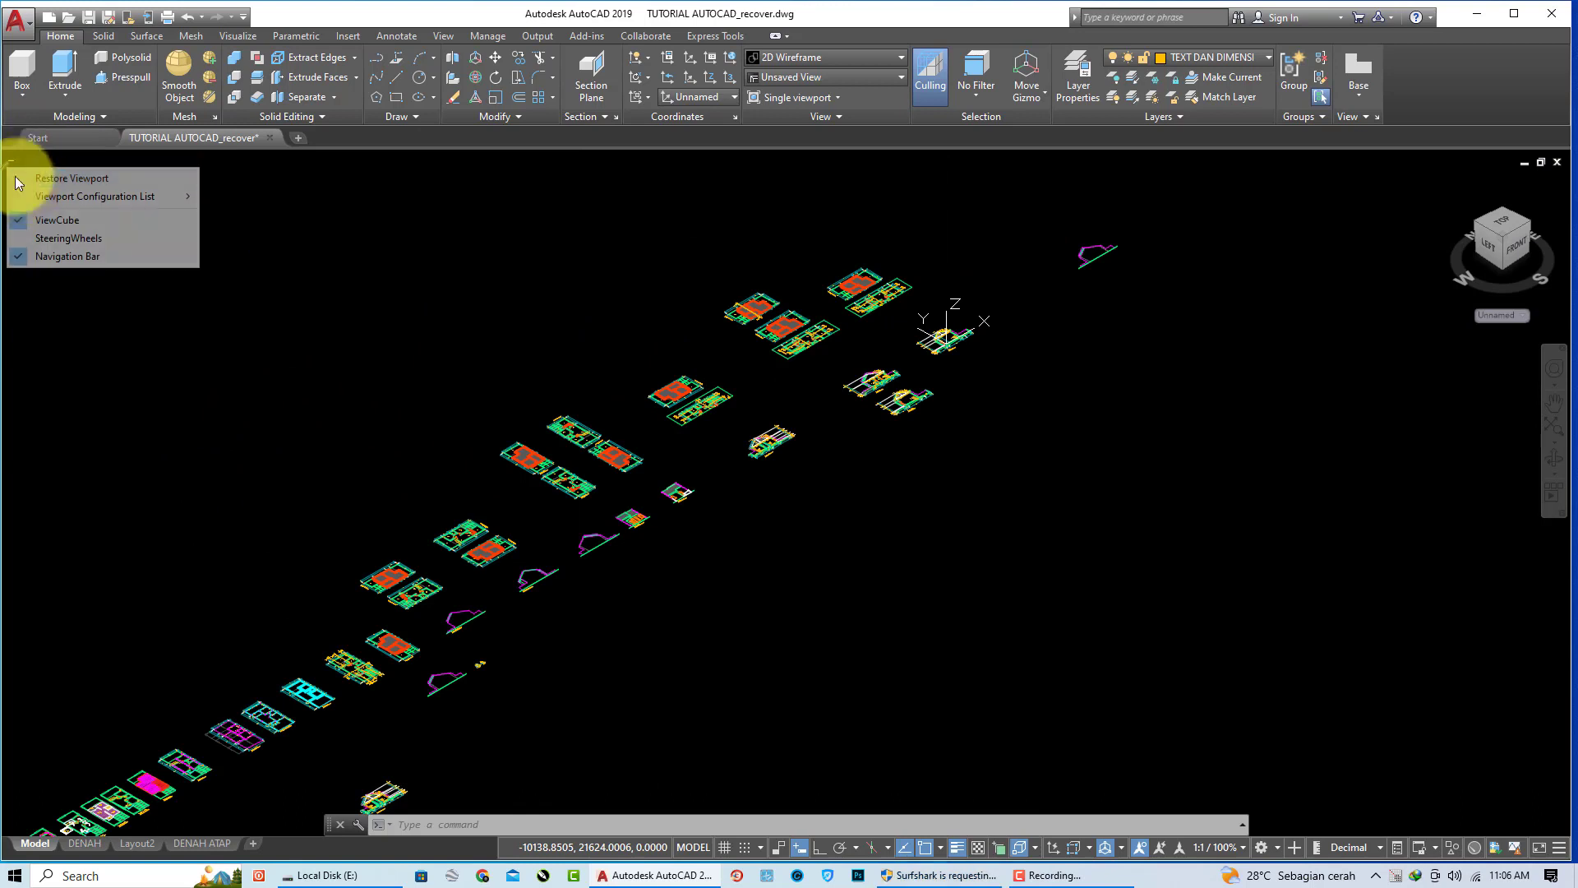
{"action": "left_click", "coordinate": [249, 238]}
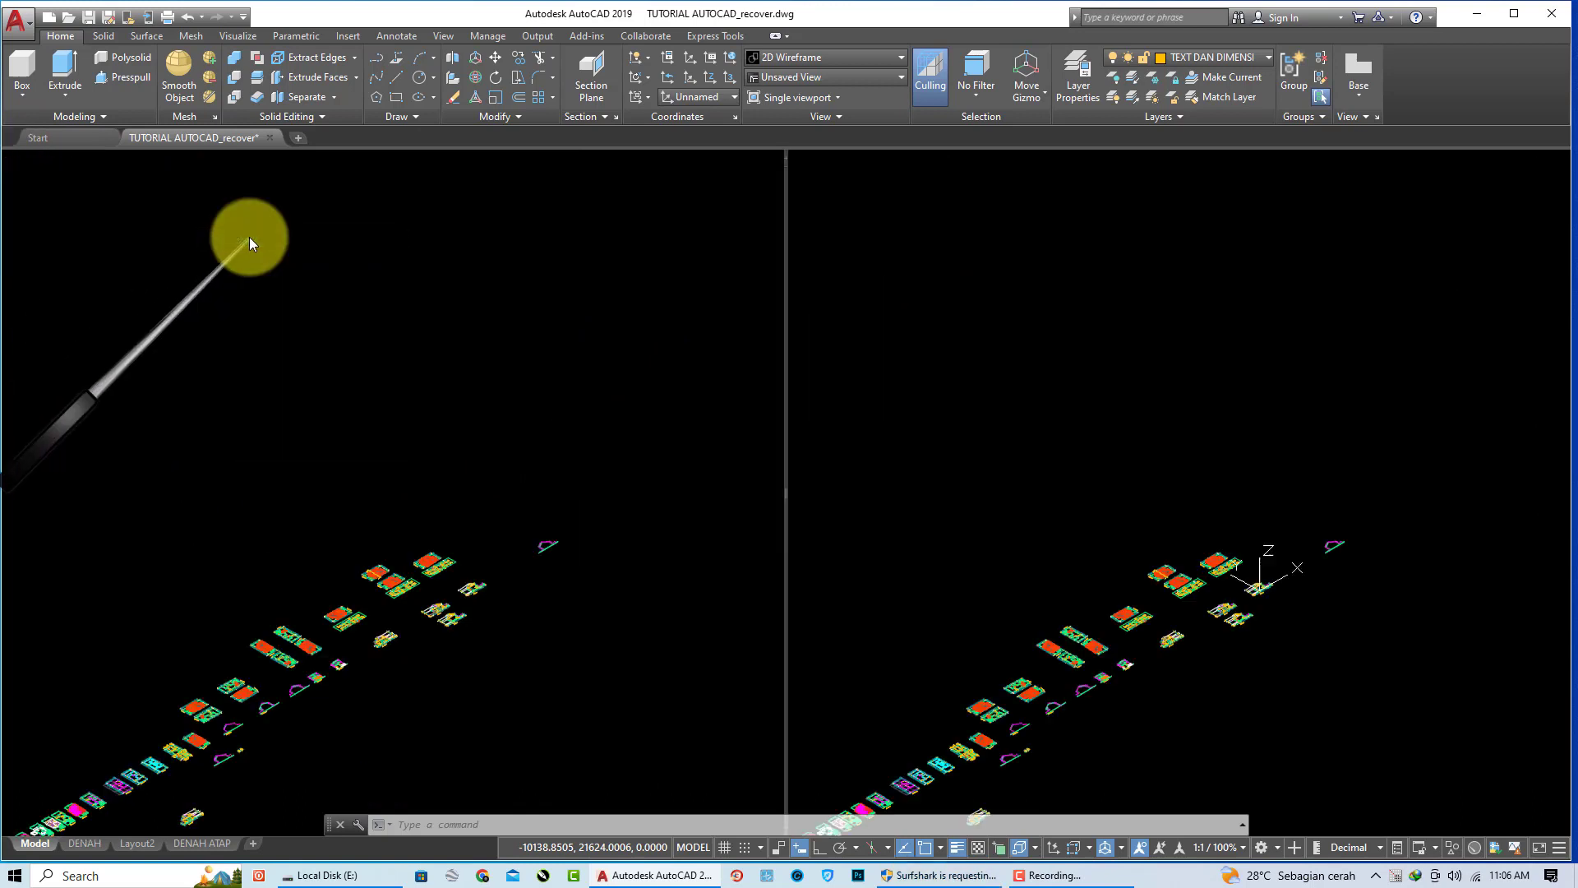
{"action": "left_click", "coordinate": [936, 291]}
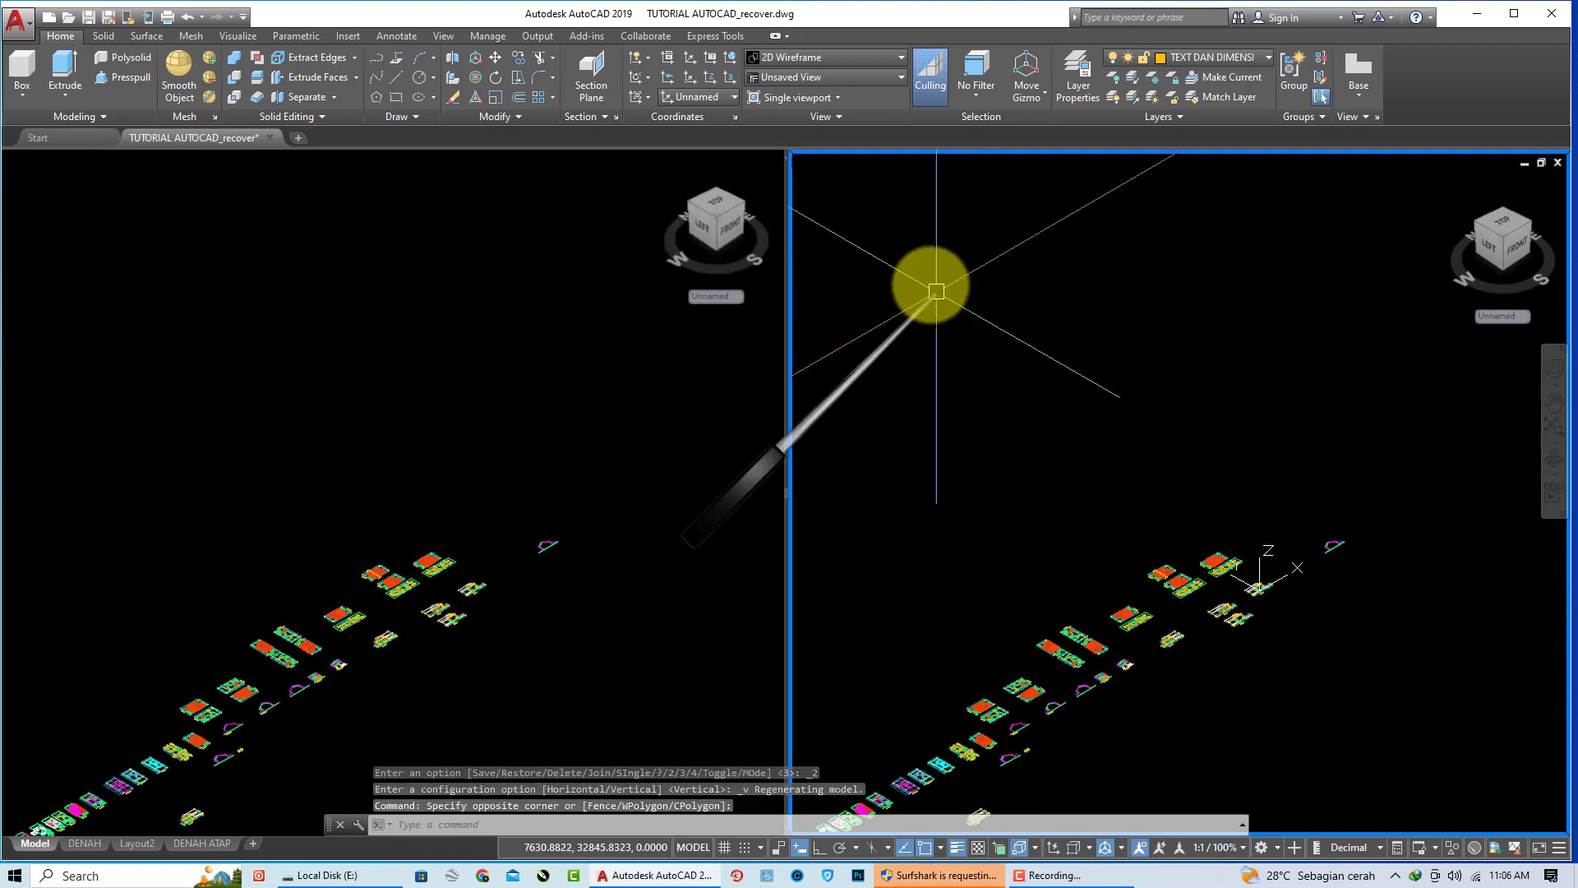
Step: Set the right viewport to Top view and zoom onto the POTONGAN C-C section
{"action": "left_click", "coordinate": [813, 162]}
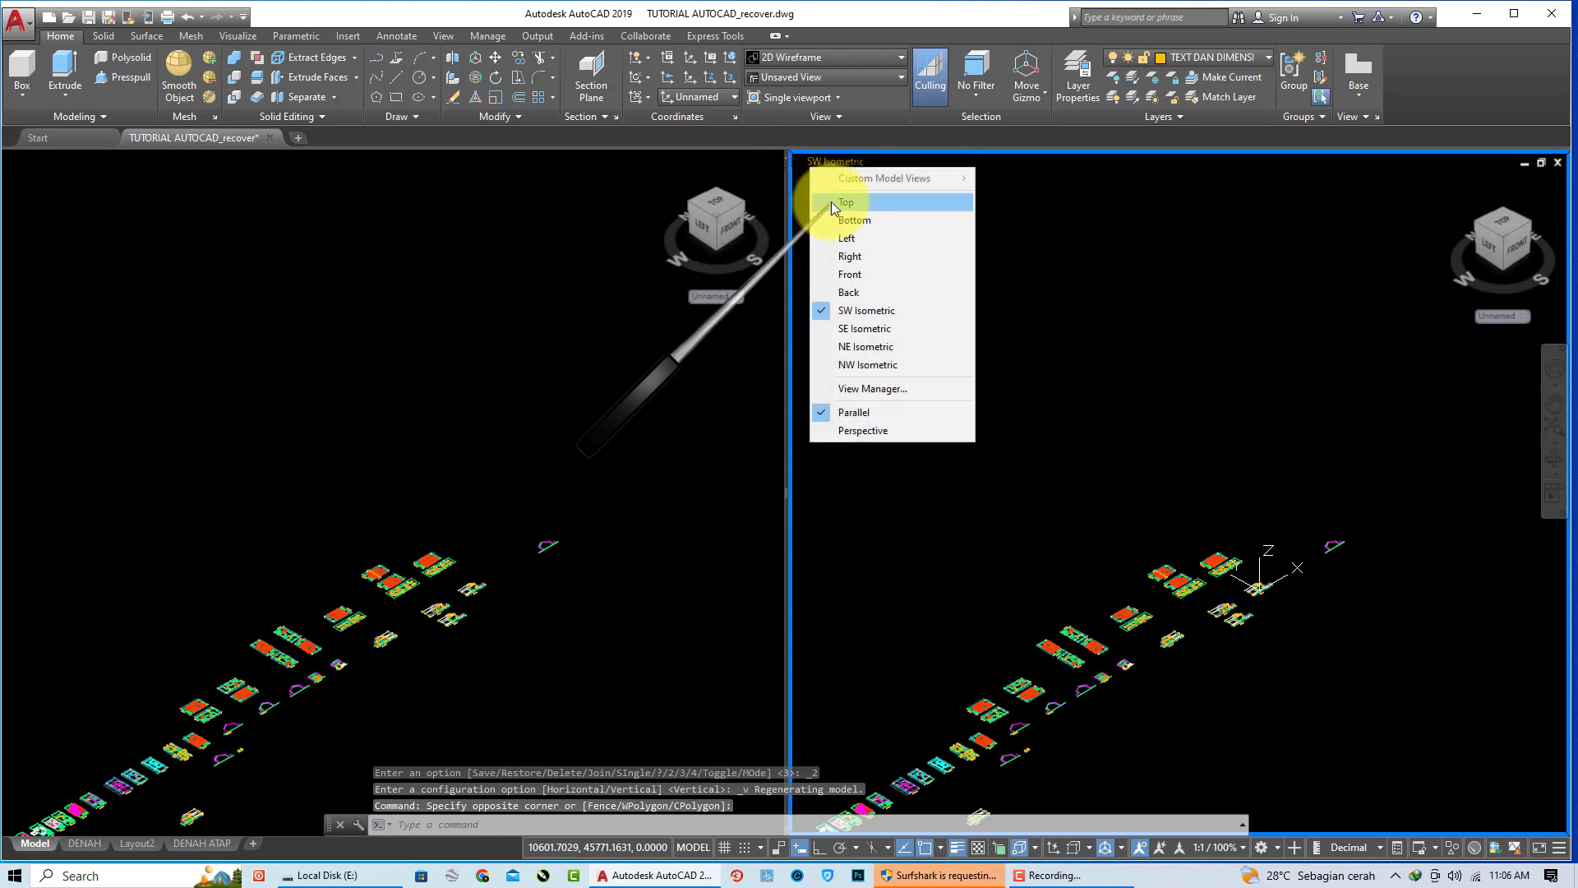
{"action": "left_click", "coordinate": [831, 202]}
{"action": "scroll", "coordinate": [1448, 526], "scroll_direction": "up", "scroll_amount": 2}
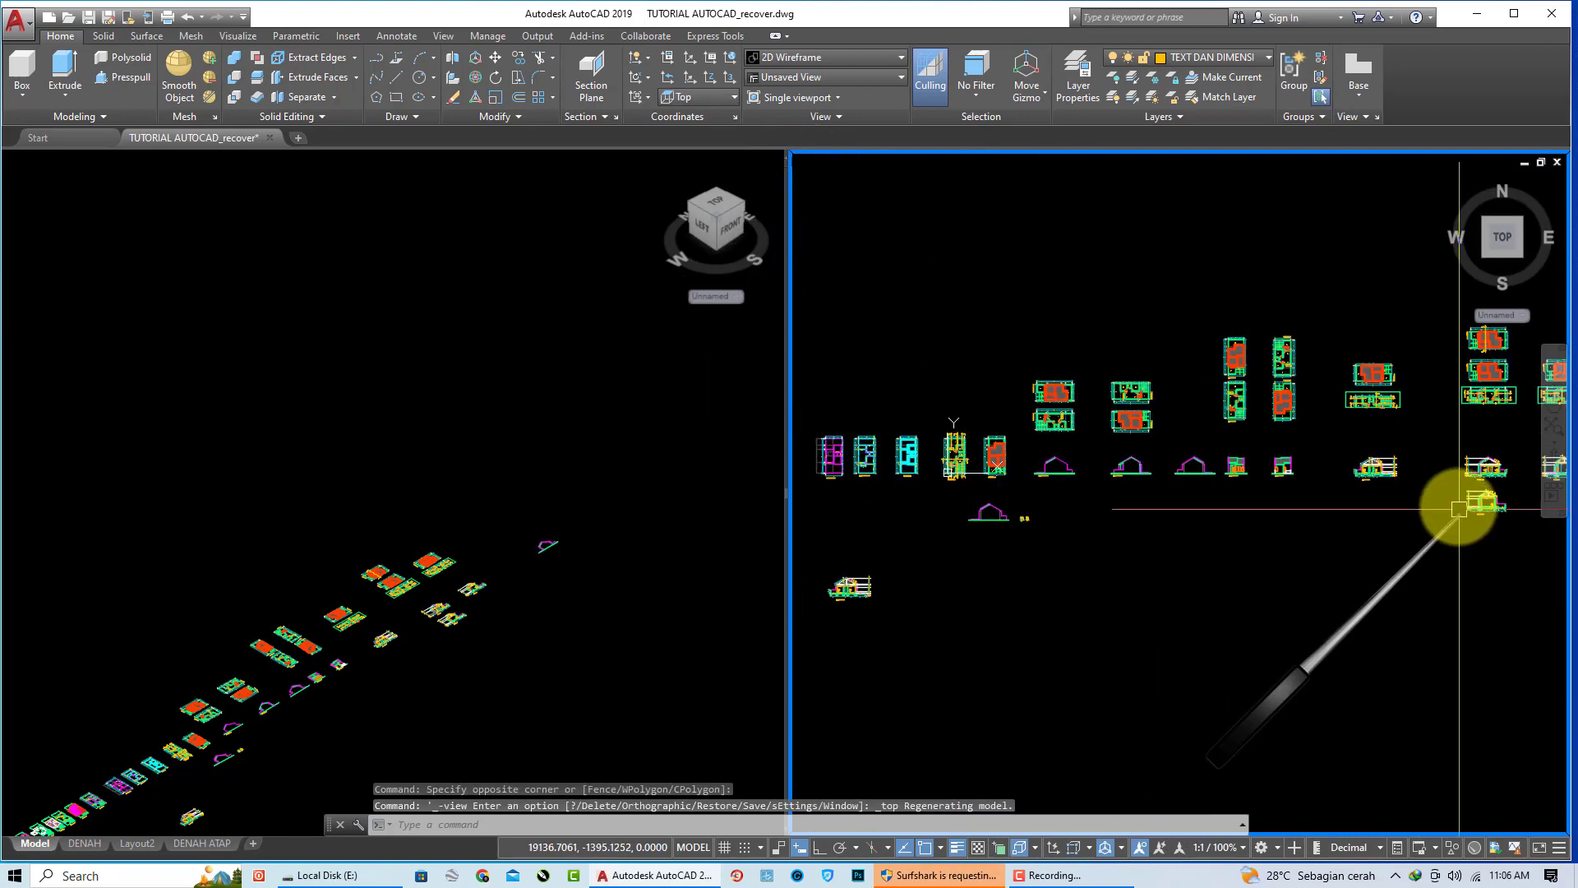
{"action": "scroll", "coordinate": [1381, 485], "scroll_direction": "up", "scroll_amount": 3}
{"action": "scroll", "coordinate": [1233, 473], "scroll_direction": "up", "scroll_amount": 2}
{"action": "scroll", "coordinate": [1266, 574], "scroll_direction": "down", "scroll_amount": 2}
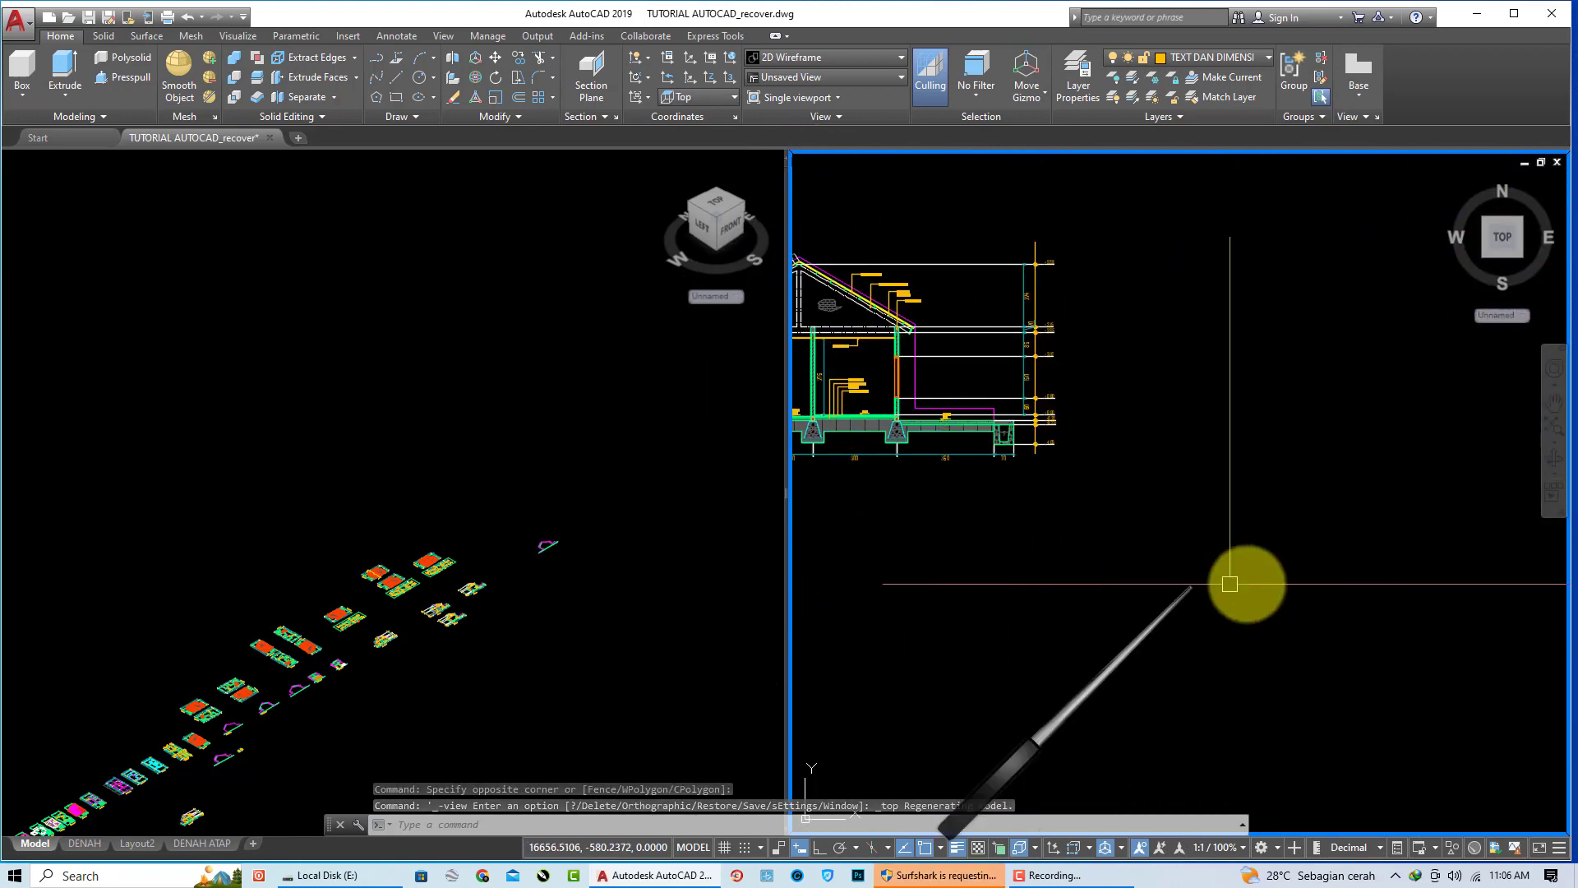
{"action": "scroll", "coordinate": [1208, 583], "scroll_direction": "down", "scroll_amount": 2}
{"action": "scroll", "coordinate": [1315, 575], "scroll_direction": "down", "scroll_amount": 2}
{"action": "scroll", "coordinate": [1228, 530], "scroll_direction": "up", "scroll_amount": 1}
{"action": "scroll", "coordinate": [1315, 522], "scroll_direction": "up", "scroll_amount": 3}
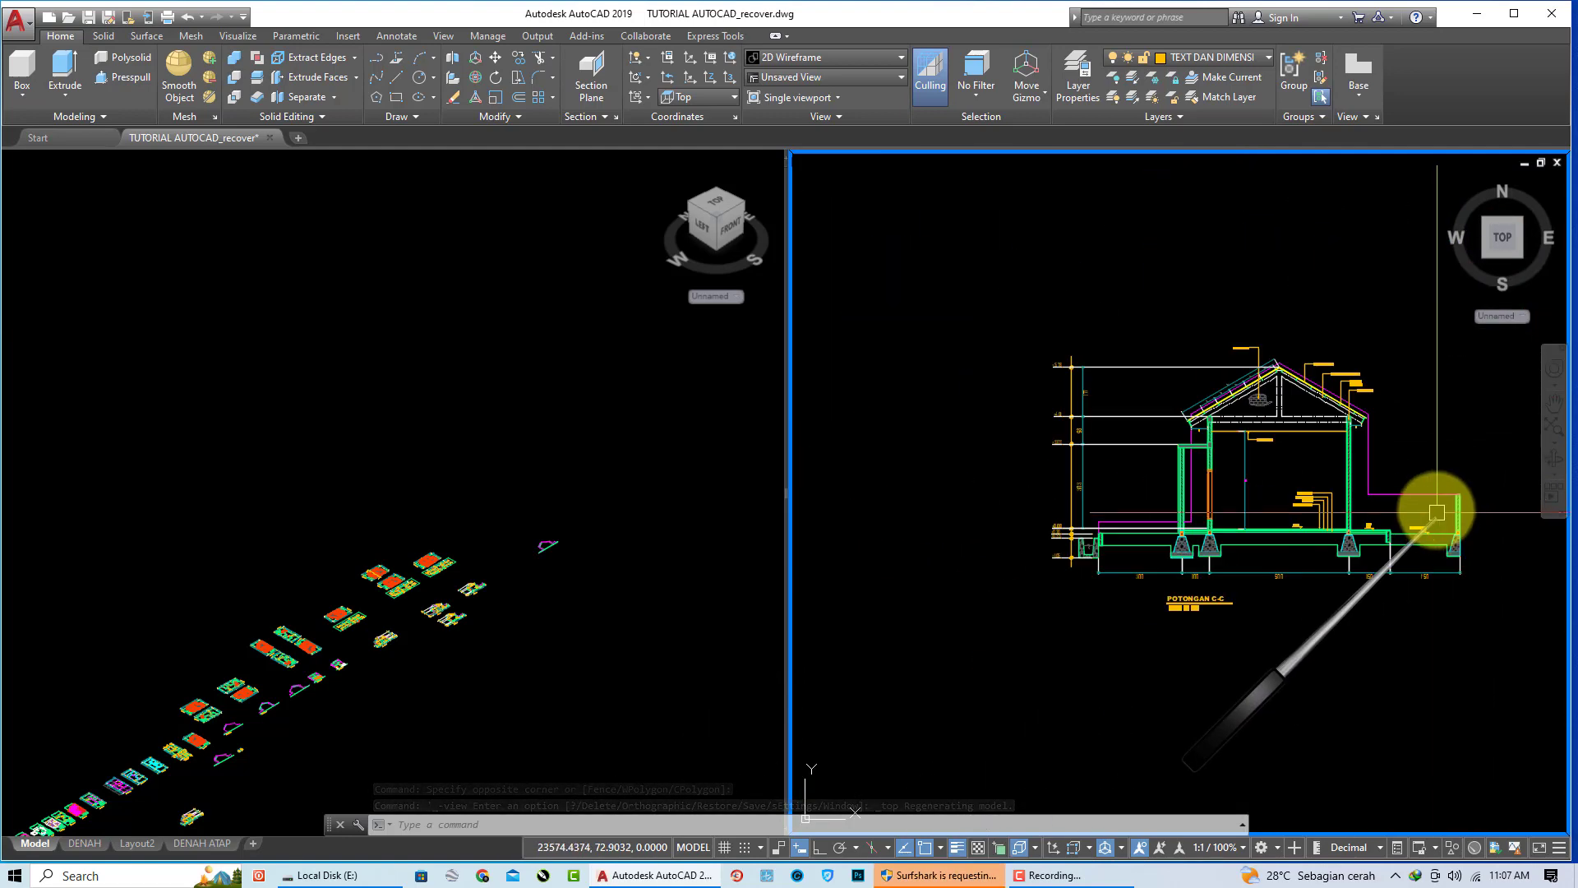
{"action": "scroll", "coordinate": [1422, 485], "scroll_direction": "up", "scroll_amount": 2}
{"action": "scroll", "coordinate": [1406, 478], "scroll_direction": "up", "scroll_amount": 1}
Step: Add a 425 linear dimension from the wall top down to the footing
{"action": "type", "text": "d"}
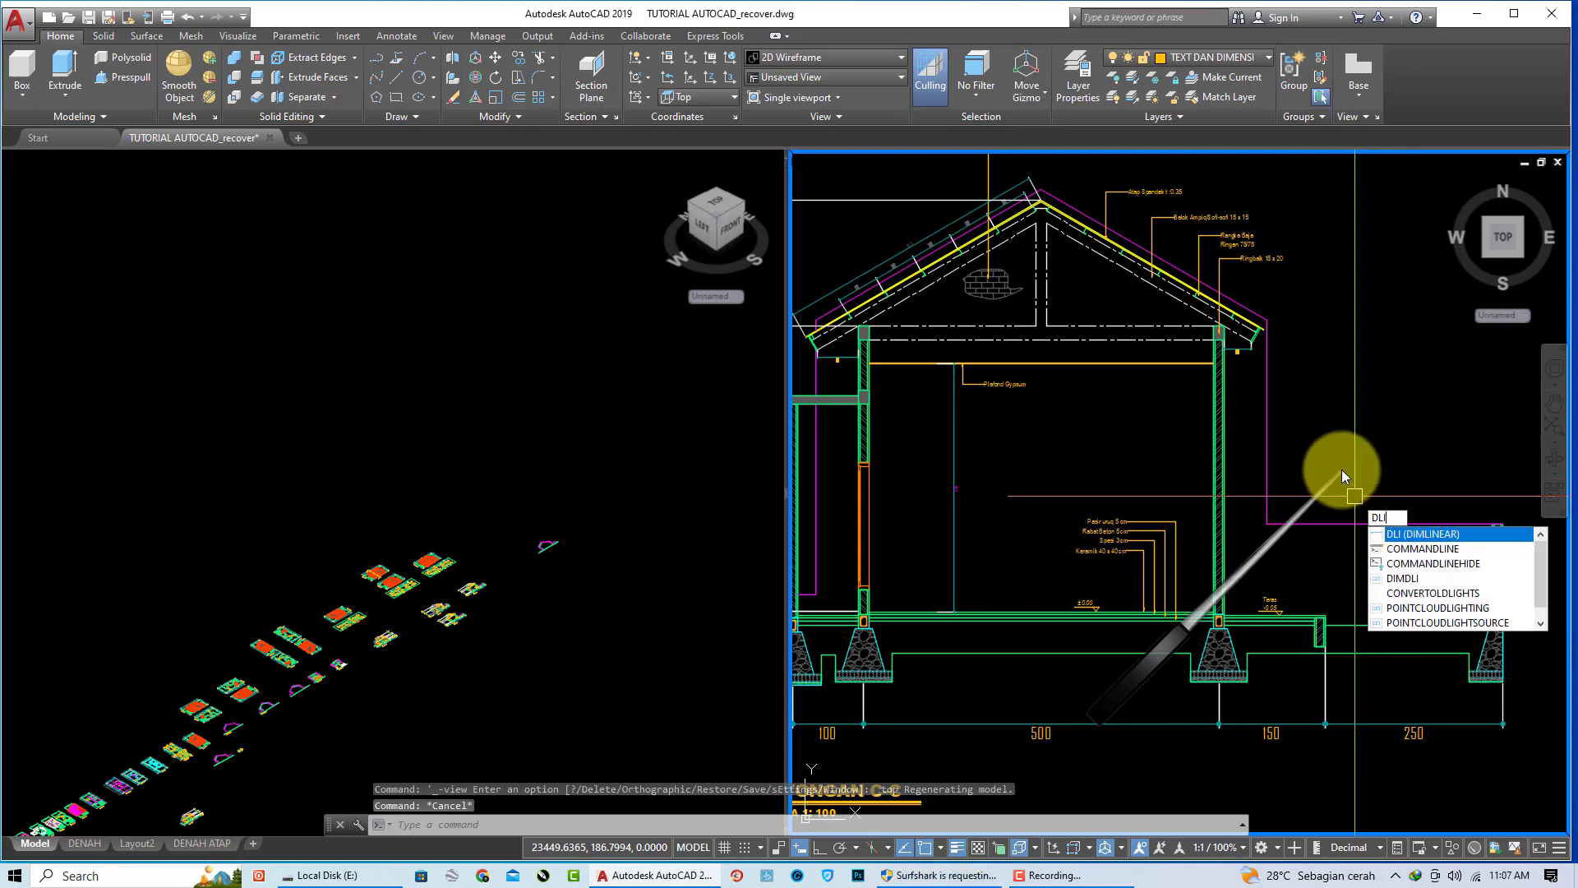
{"action": "key", "text": "Return"}
{"action": "scroll", "coordinate": [1290, 394], "scroll_direction": "up", "scroll_amount": 1}
{"action": "scroll", "coordinate": [1232, 337], "scroll_direction": "up", "scroll_amount": 2}
{"action": "scroll", "coordinate": [1183, 288], "scroll_direction": "up", "scroll_amount": 1}
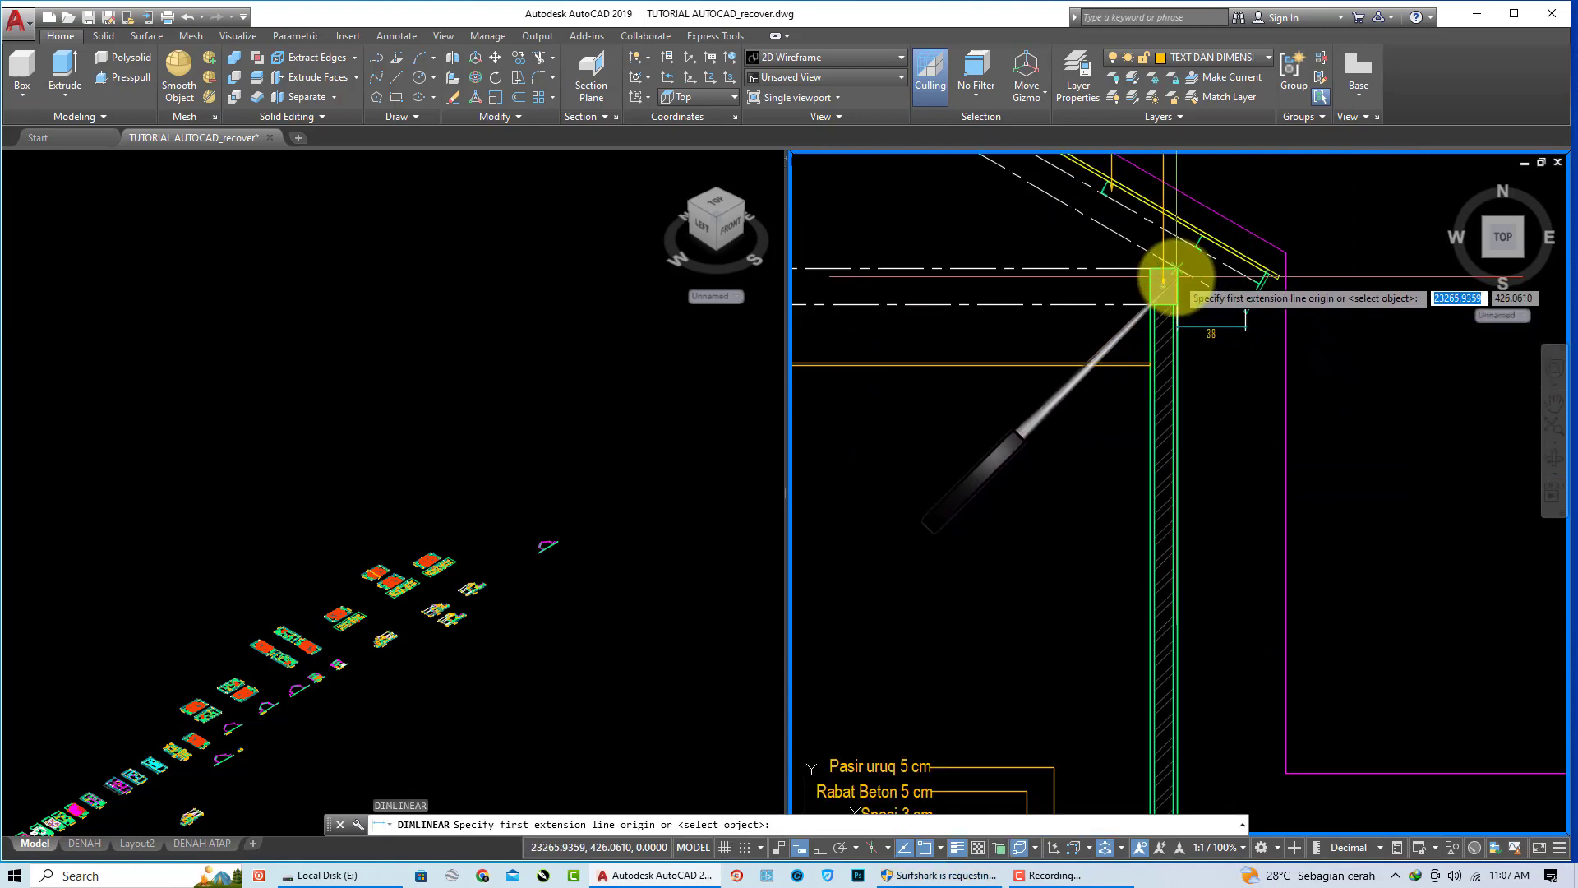
{"action": "left_click", "coordinate": [1175, 268]}
{"action": "scroll", "coordinate": [1192, 370], "scroll_direction": "down", "scroll_amount": 3}
{"action": "scroll", "coordinate": [1156, 667], "scroll_direction": "up", "scroll_amount": 2}
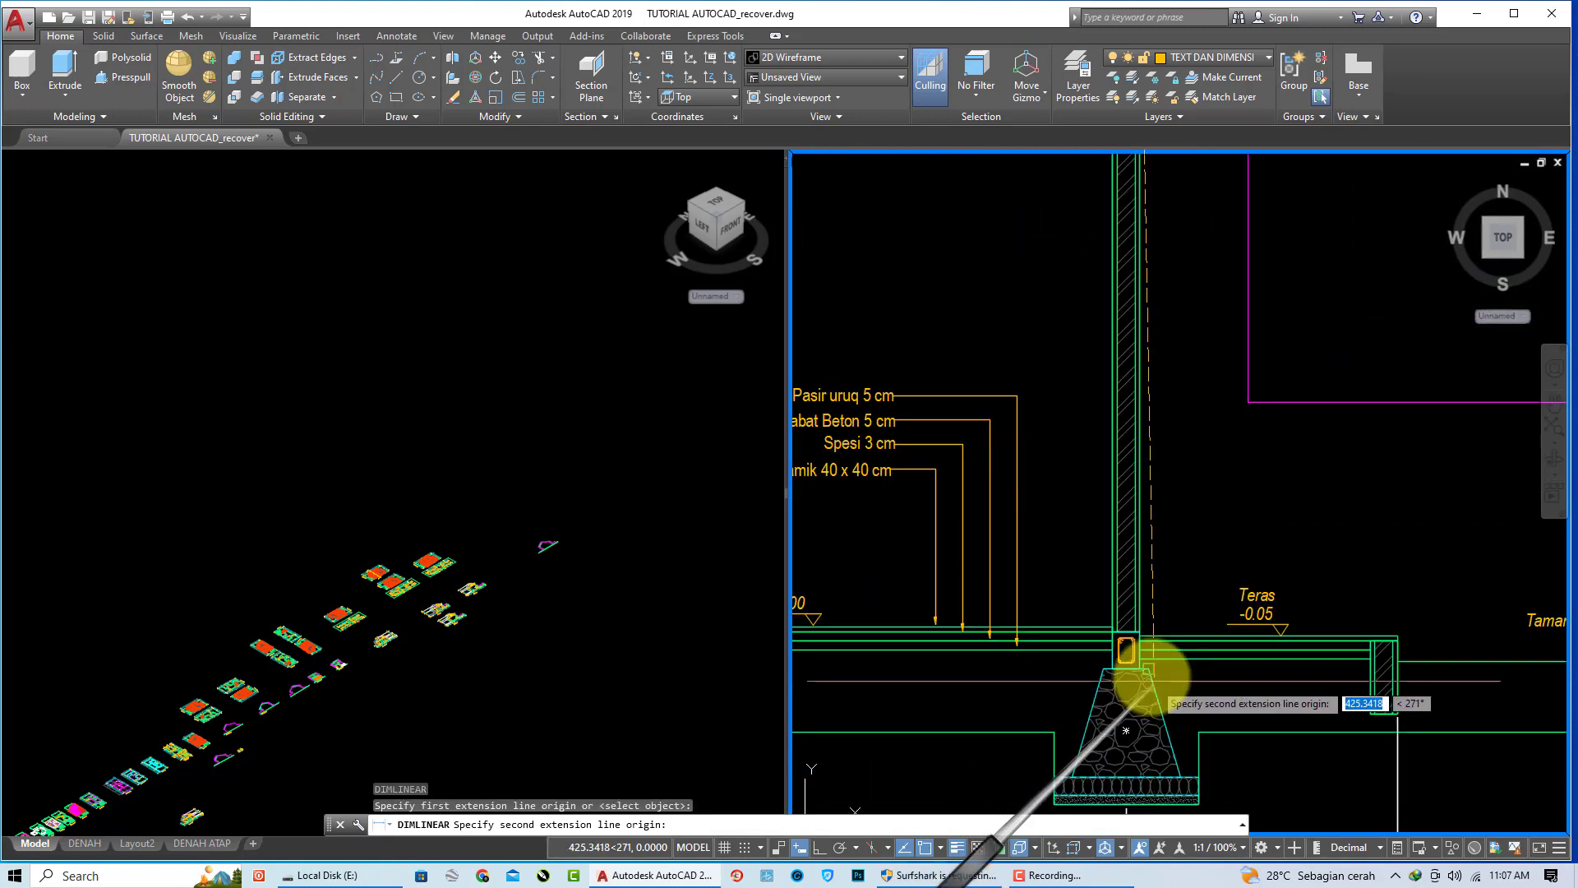
{"action": "scroll", "coordinate": [1146, 669], "scroll_direction": "up", "scroll_amount": 1}
{"action": "left_click", "coordinate": [1138, 668]}
{"action": "scroll", "coordinate": [1233, 591], "scroll_direction": "down", "scroll_amount": 3}
{"action": "scroll", "coordinate": [1344, 526], "scroll_direction": "up", "scroll_amount": 2}
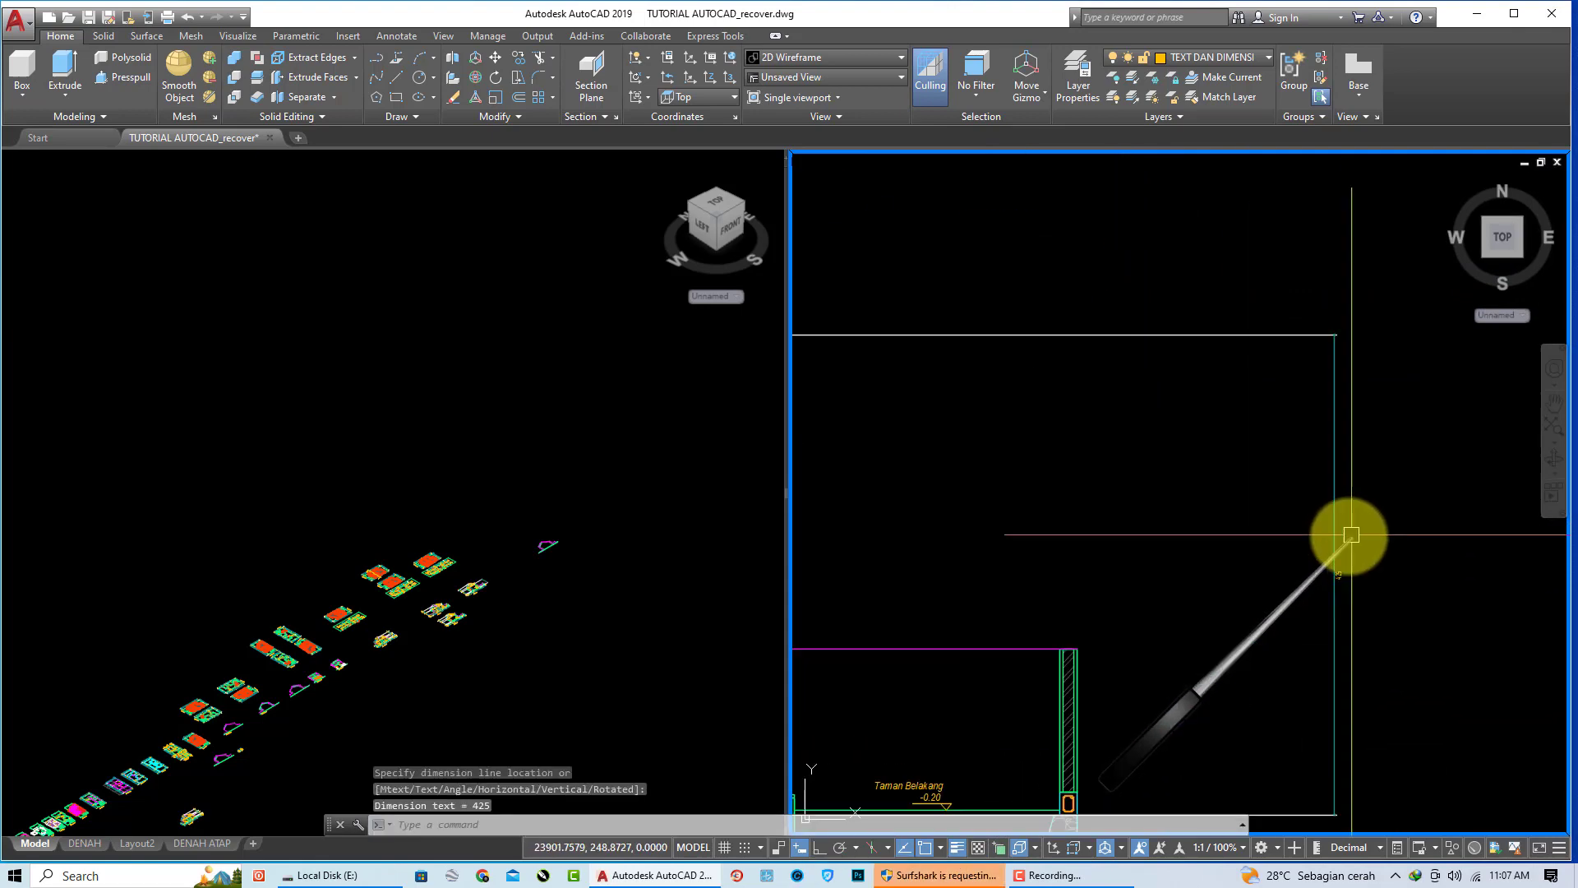
{"action": "scroll", "coordinate": [1348, 550], "scroll_direction": "up", "scroll_amount": 2}
{"action": "scroll", "coordinate": [1408, 534], "scroll_direction": "down", "scroll_amount": 3}
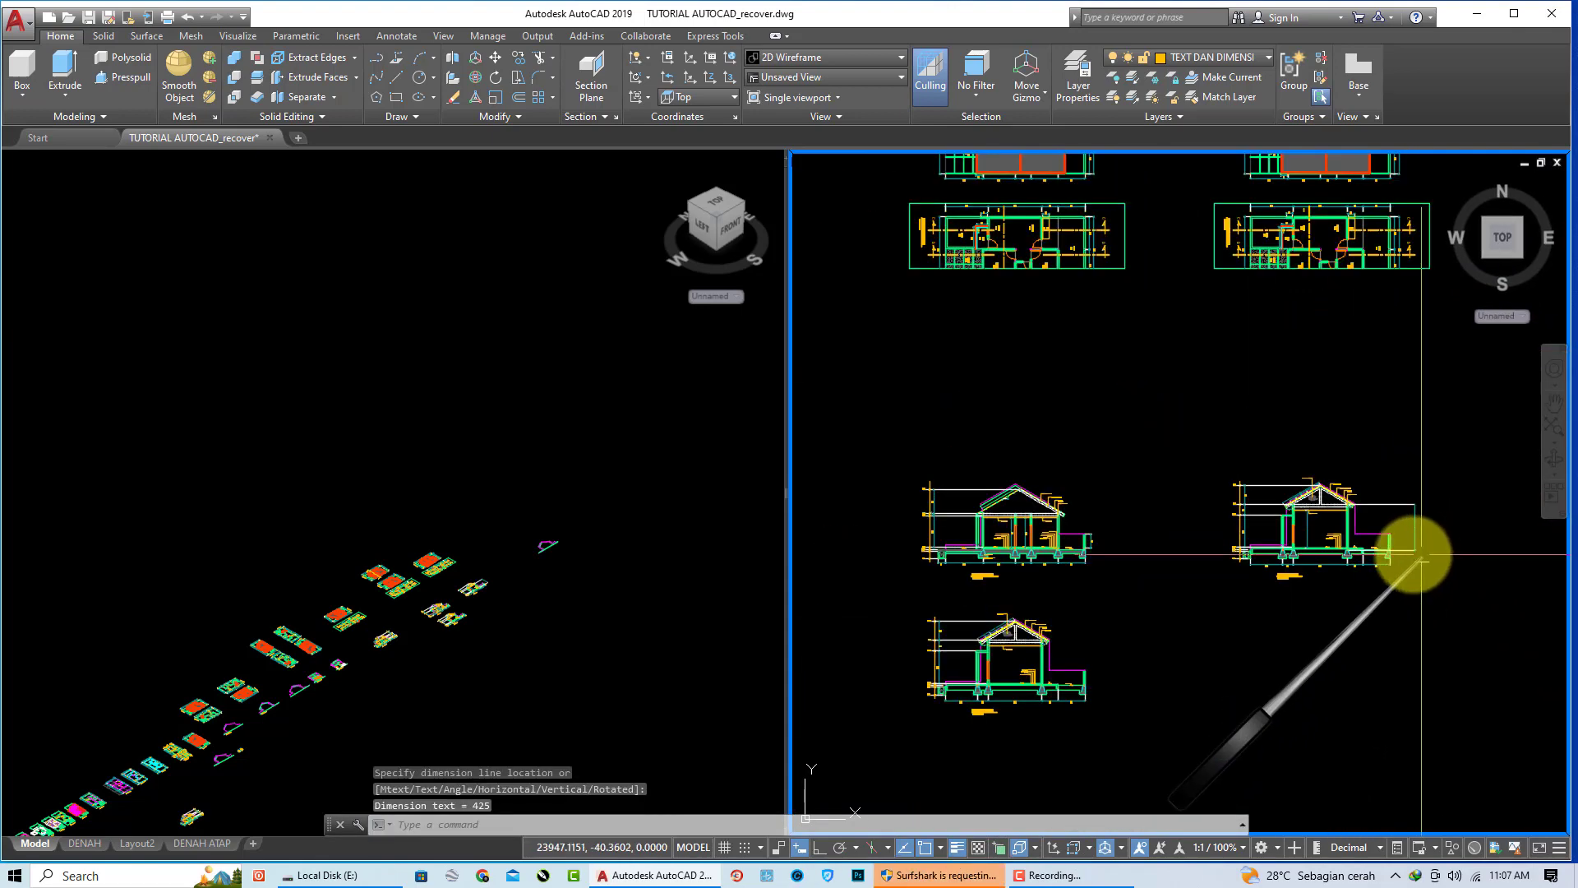
{"action": "scroll", "coordinate": [1167, 504], "scroll_direction": "up", "scroll_amount": 3}
Step: Add a 339 linear dimension from the wall top under the ring beam to the foundation
{"action": "key", "text": "space"}
{"action": "scroll", "coordinate": [1162, 486], "scroll_direction": "up", "scroll_amount": 3}
{"action": "scroll", "coordinate": [1134, 458], "scroll_direction": "up", "scroll_amount": 2}
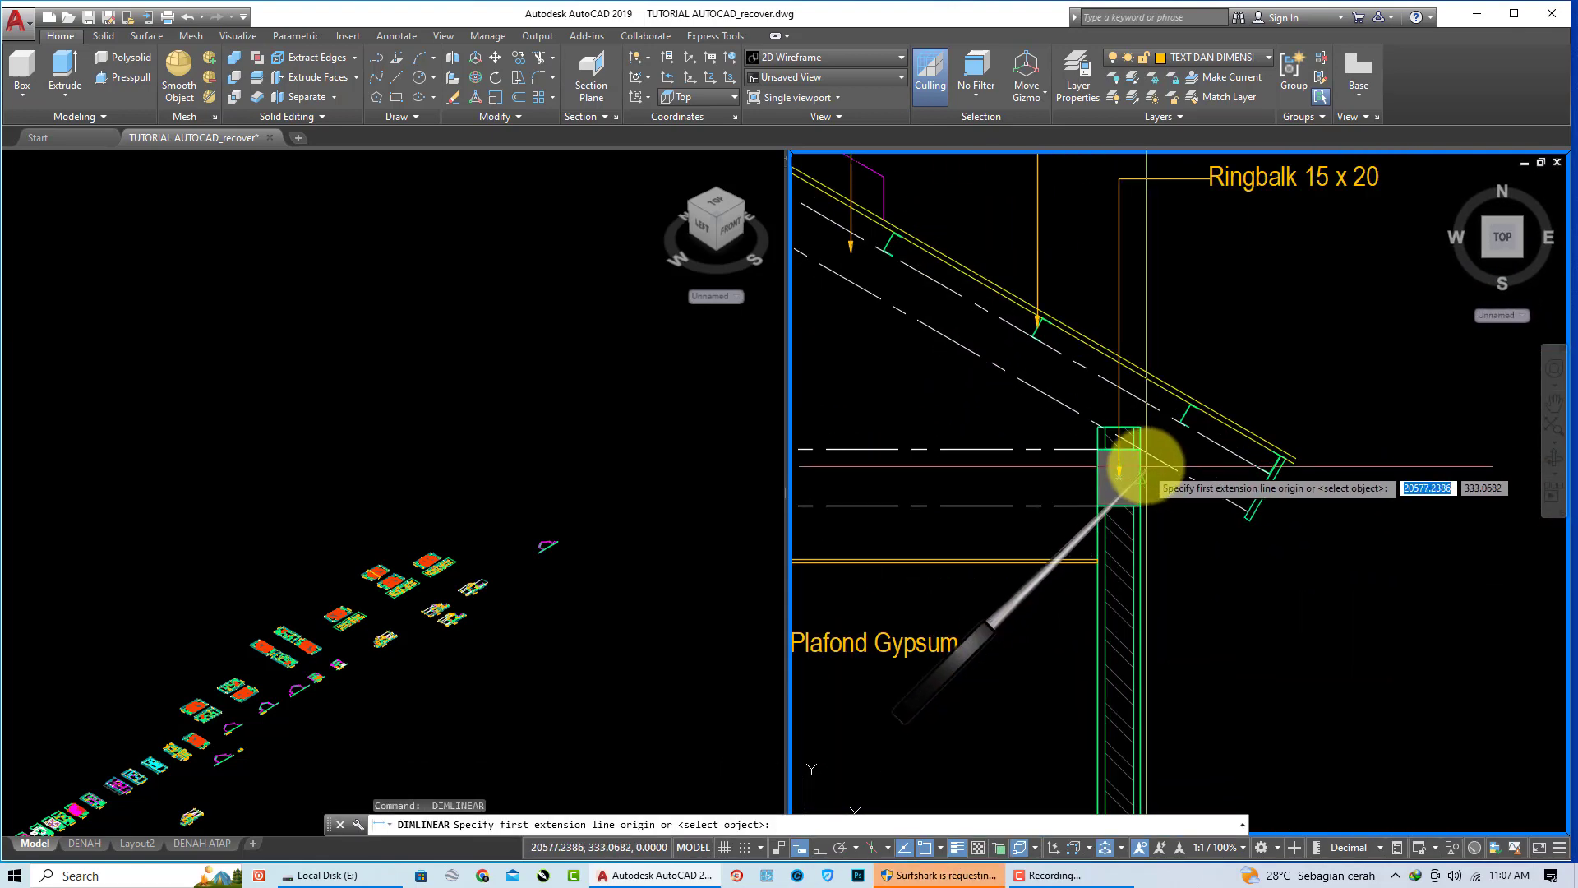
{"action": "left_click", "coordinate": [1139, 450]}
{"action": "scroll", "coordinate": [1180, 546], "scroll_direction": "down", "scroll_amount": 3}
{"action": "scroll", "coordinate": [1085, 674], "scroll_direction": "up", "scroll_amount": 3}
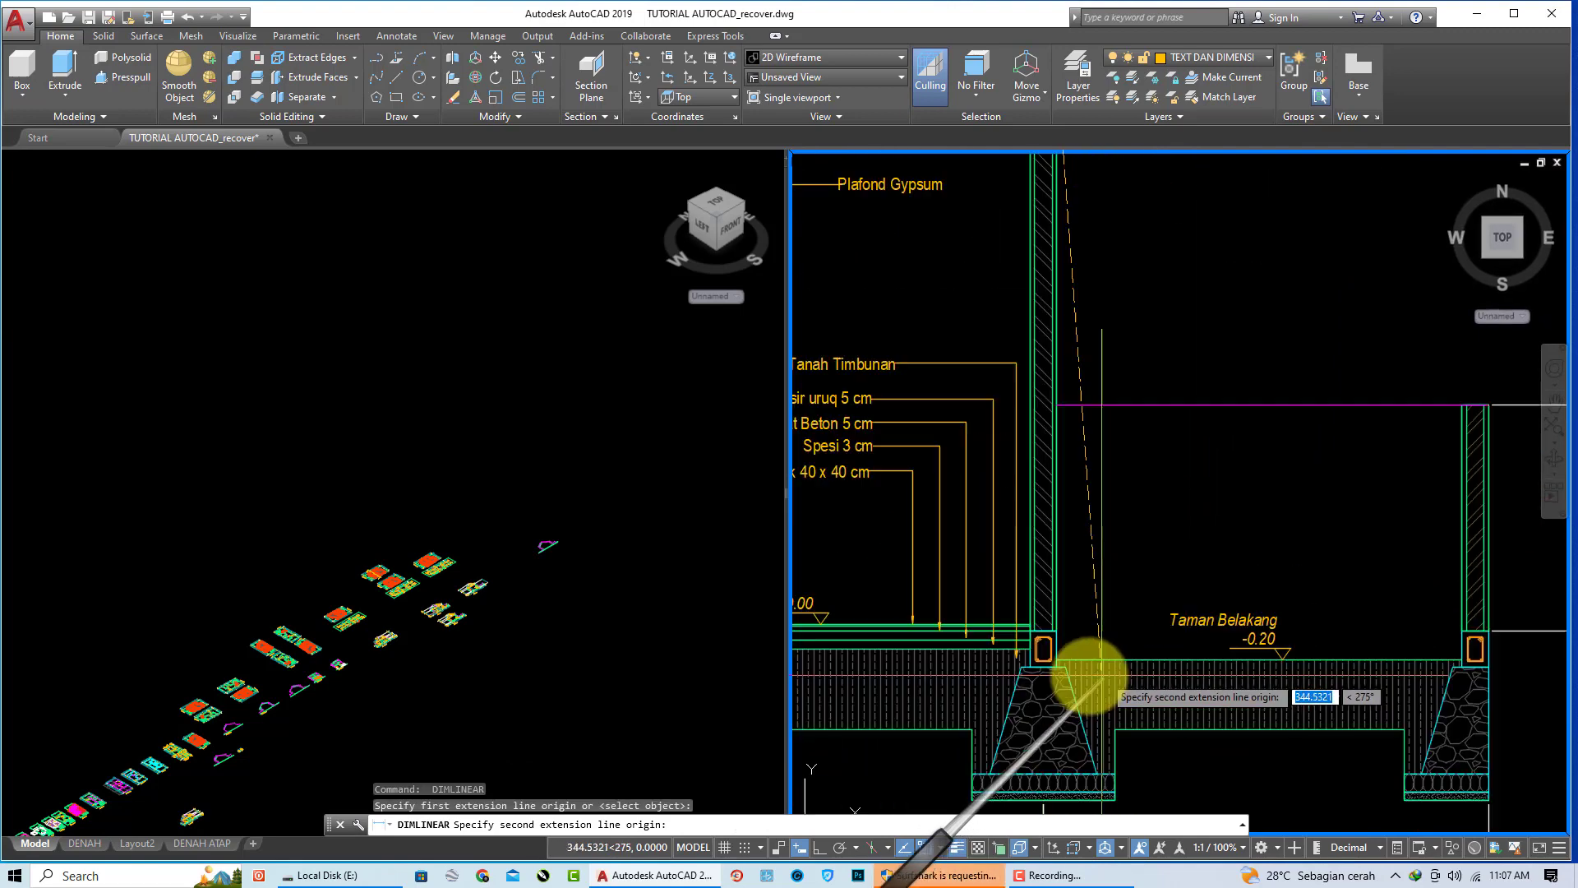
{"action": "left_click", "coordinate": [1055, 667]}
{"action": "scroll", "coordinate": [1282, 649], "scroll_direction": "down", "scroll_amount": 3}
{"action": "left_click", "coordinate": [1315, 627]}
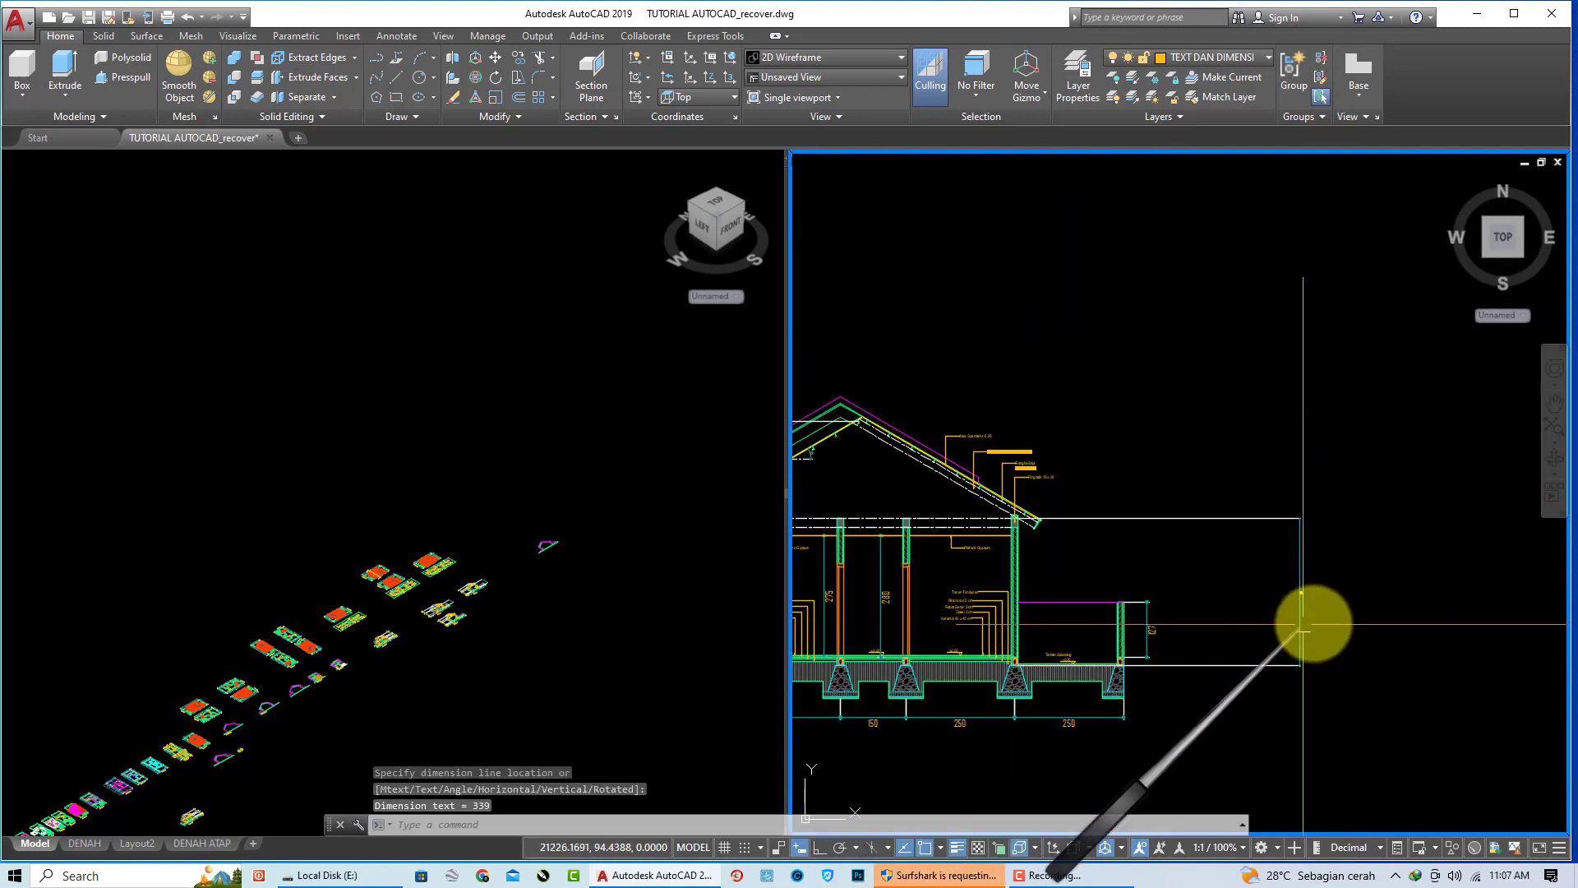
{"action": "scroll", "coordinate": [1263, 553], "scroll_direction": "up", "scroll_amount": 3}
{"action": "left_click", "coordinate": [1248, 539]}
{"action": "key", "text": "Escape"}
{"action": "key", "text": "Escape"}
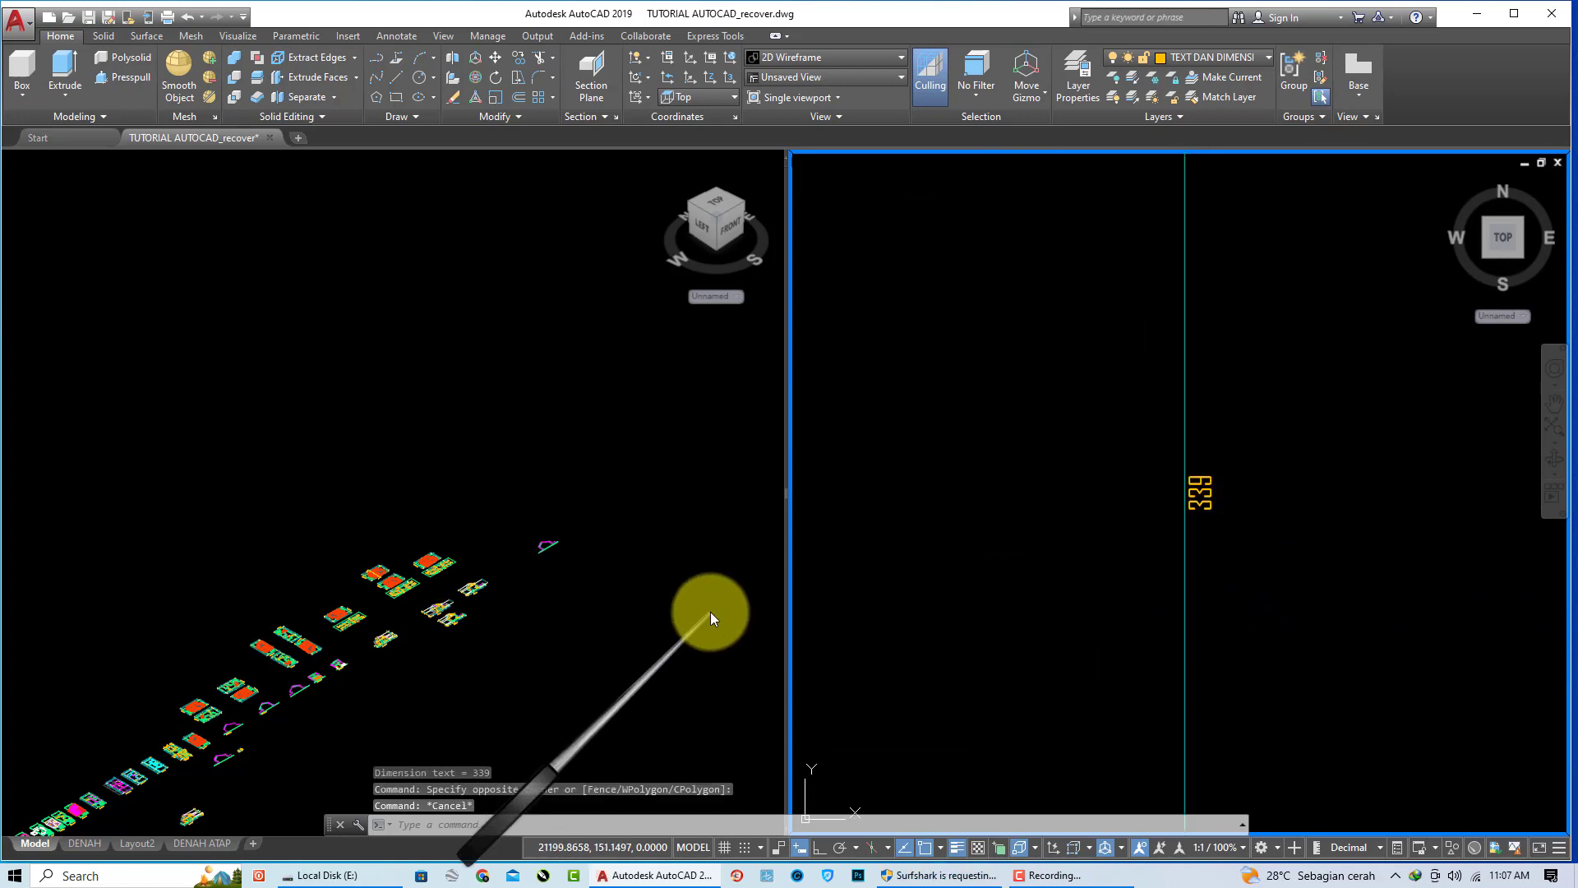
Step: Make the left 3D viewport active again
{"action": "left_click", "coordinate": [709, 534]}
{"action": "left_click", "coordinate": [667, 409]}
{"action": "left_click", "coordinate": [636, 526]}
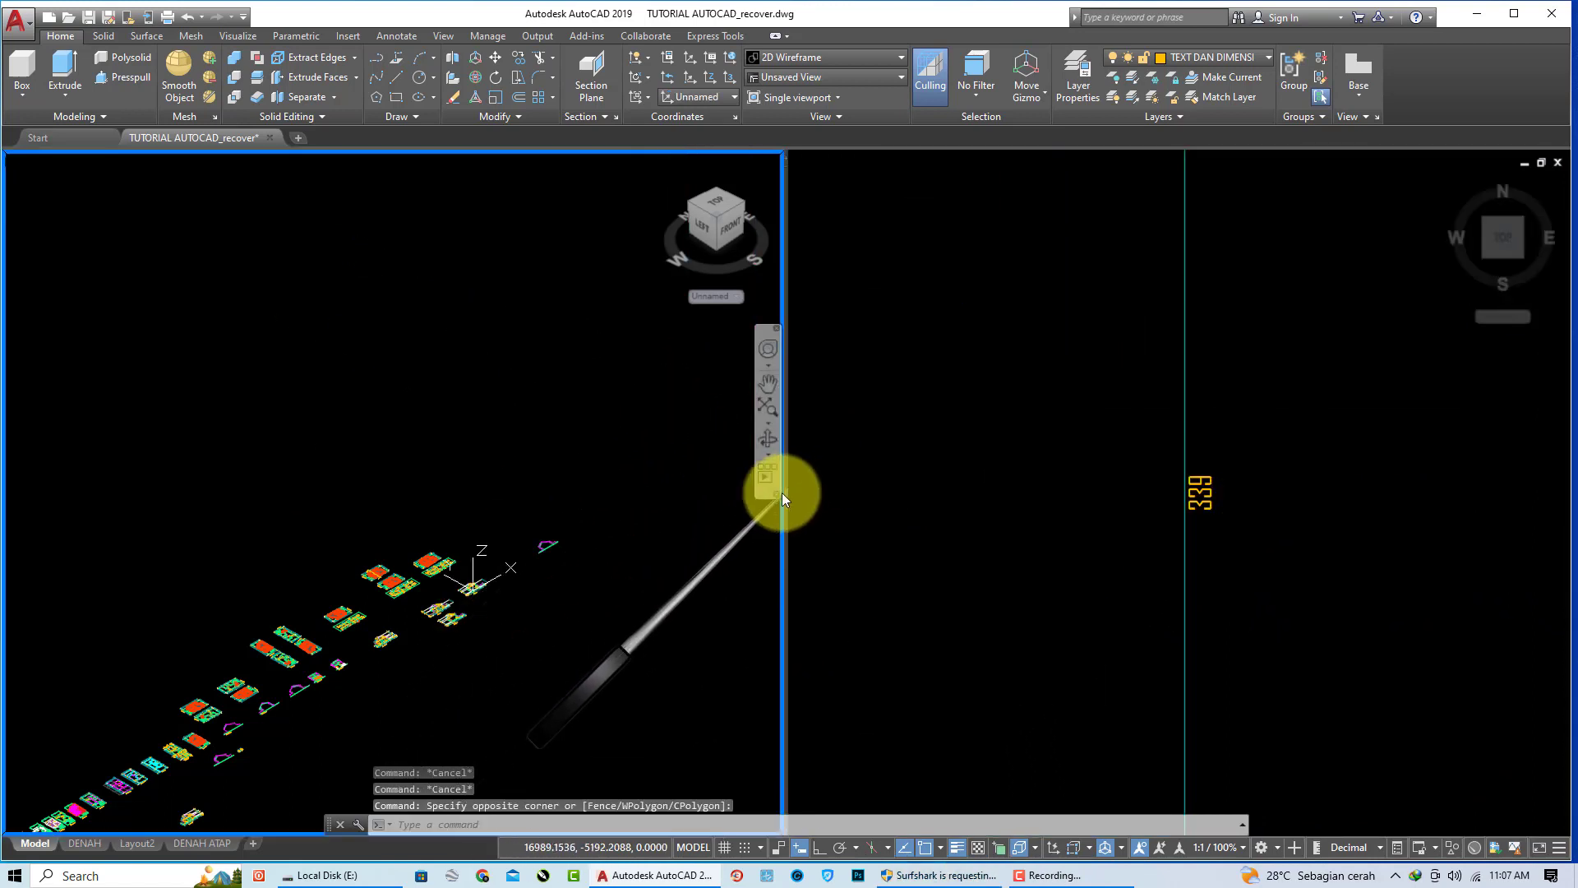
Step: Widen the left isometric viewport and frame the copied DENAH KUSEN PINTU & JENDELA plan
{"action": "mouse_move", "coordinate": [787, 495]}
{"action": "left_mouse_down"}
{"action": "mouse_move", "coordinate": [1315, 498]}
{"action": "mouse_move", "coordinate": [1141, 500]}
{"action": "left_mouse_up"}
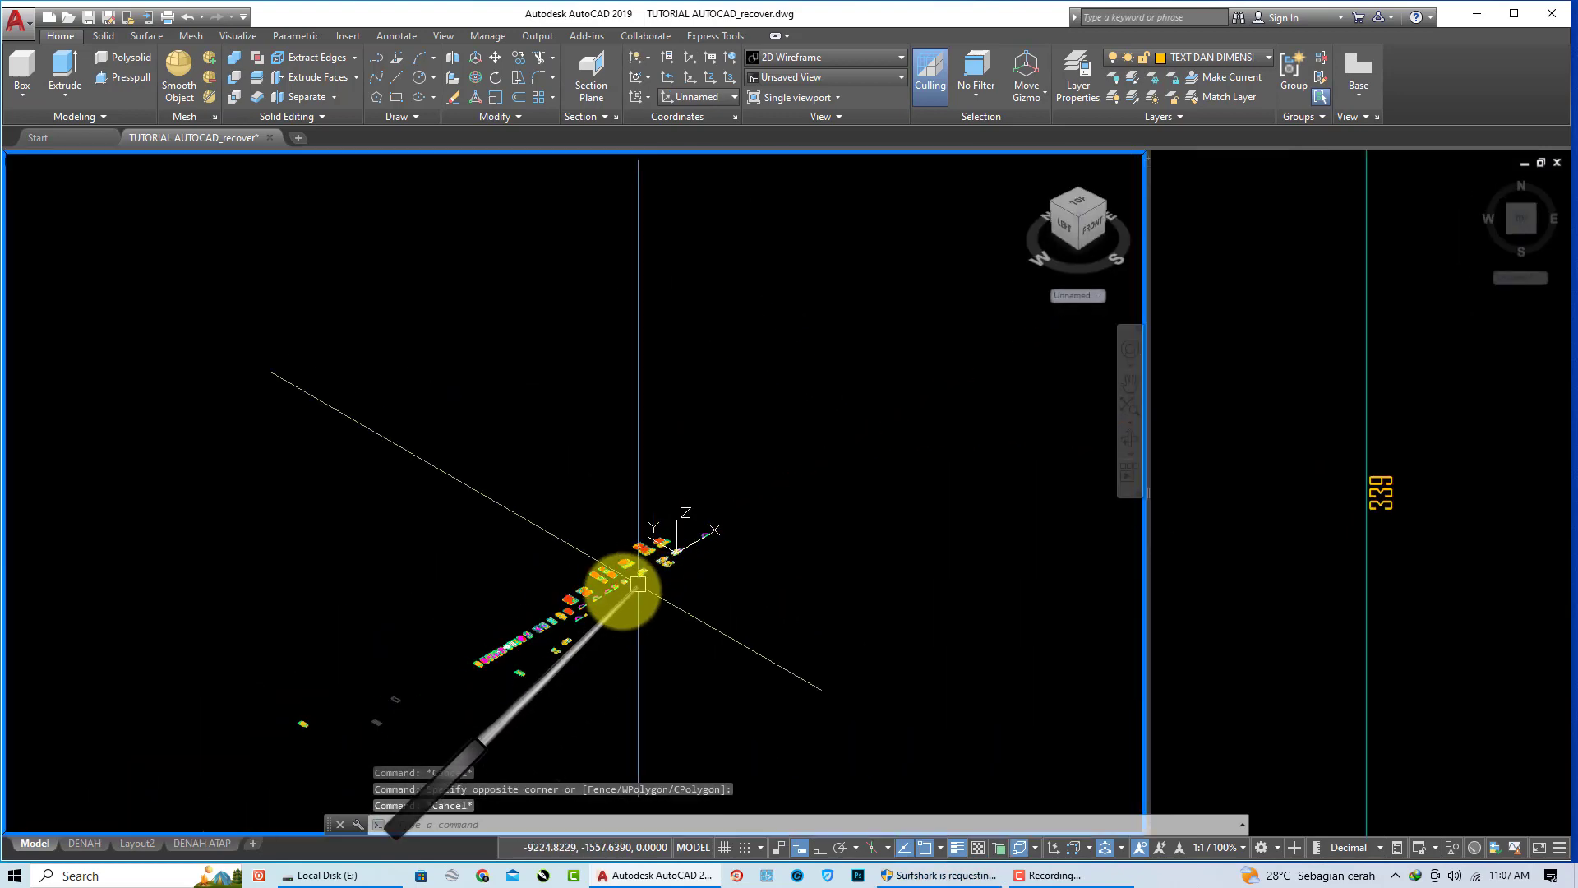
{"action": "scroll", "coordinate": [553, 564], "scroll_direction": "up", "scroll_amount": 2}
{"action": "scroll", "coordinate": [606, 637], "scroll_direction": "up", "scroll_amount": 3}
{"action": "scroll", "coordinate": [585, 619], "scroll_direction": "up", "scroll_amount": 3}
{"action": "scroll", "coordinate": [566, 574], "scroll_direction": "up", "scroll_amount": 3}
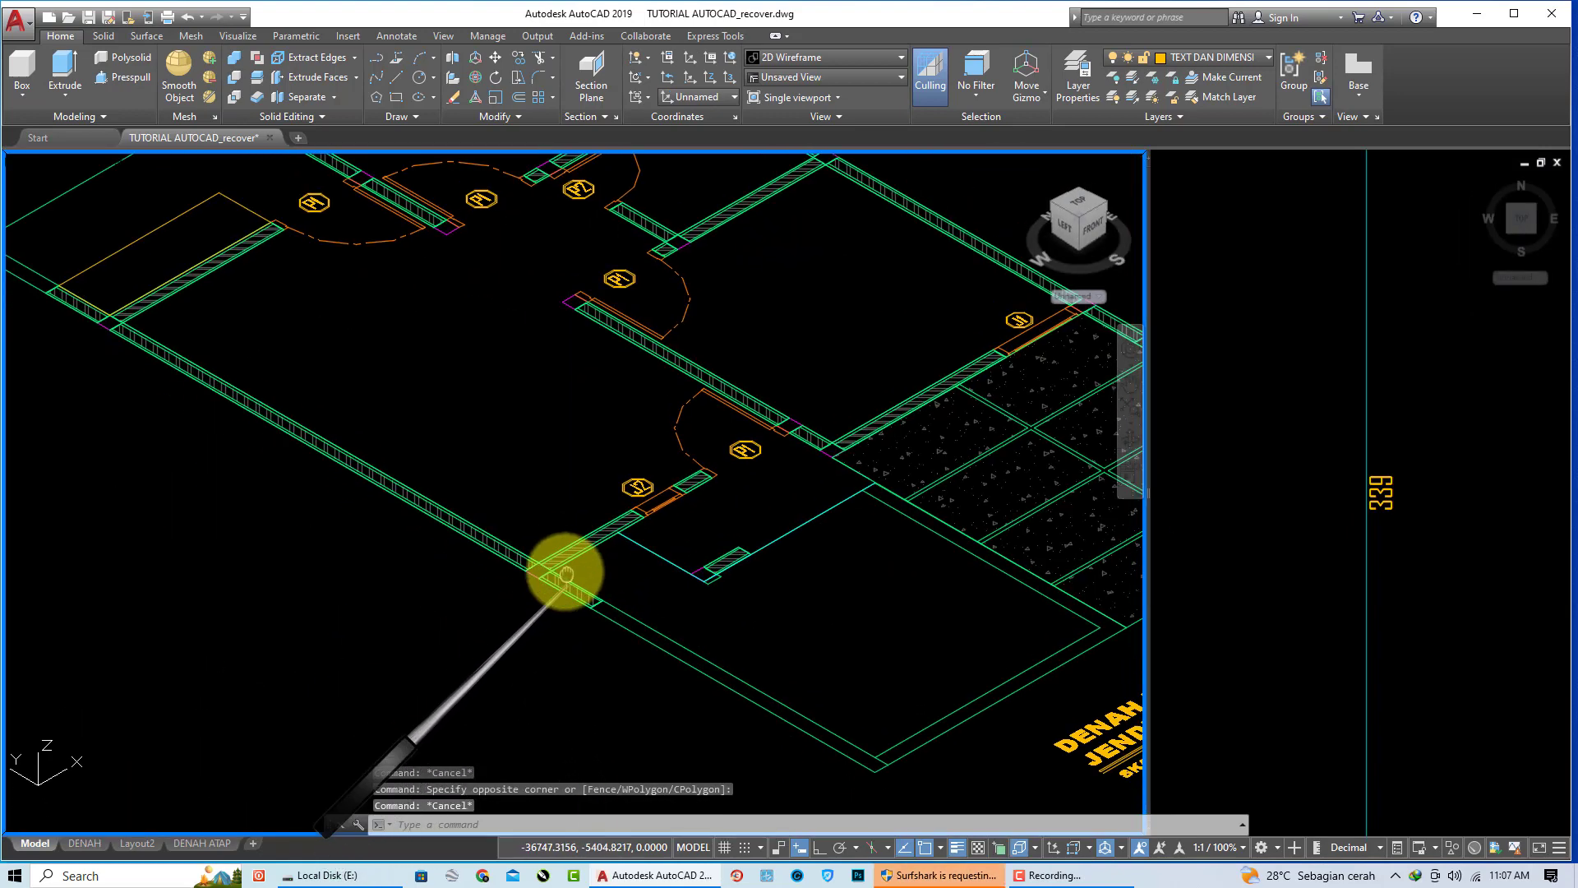
{"action": "scroll", "coordinate": [536, 511], "scroll_direction": "down", "scroll_amount": 3}
{"action": "scroll", "coordinate": [254, 355], "scroll_direction": "down", "scroll_amount": 3}
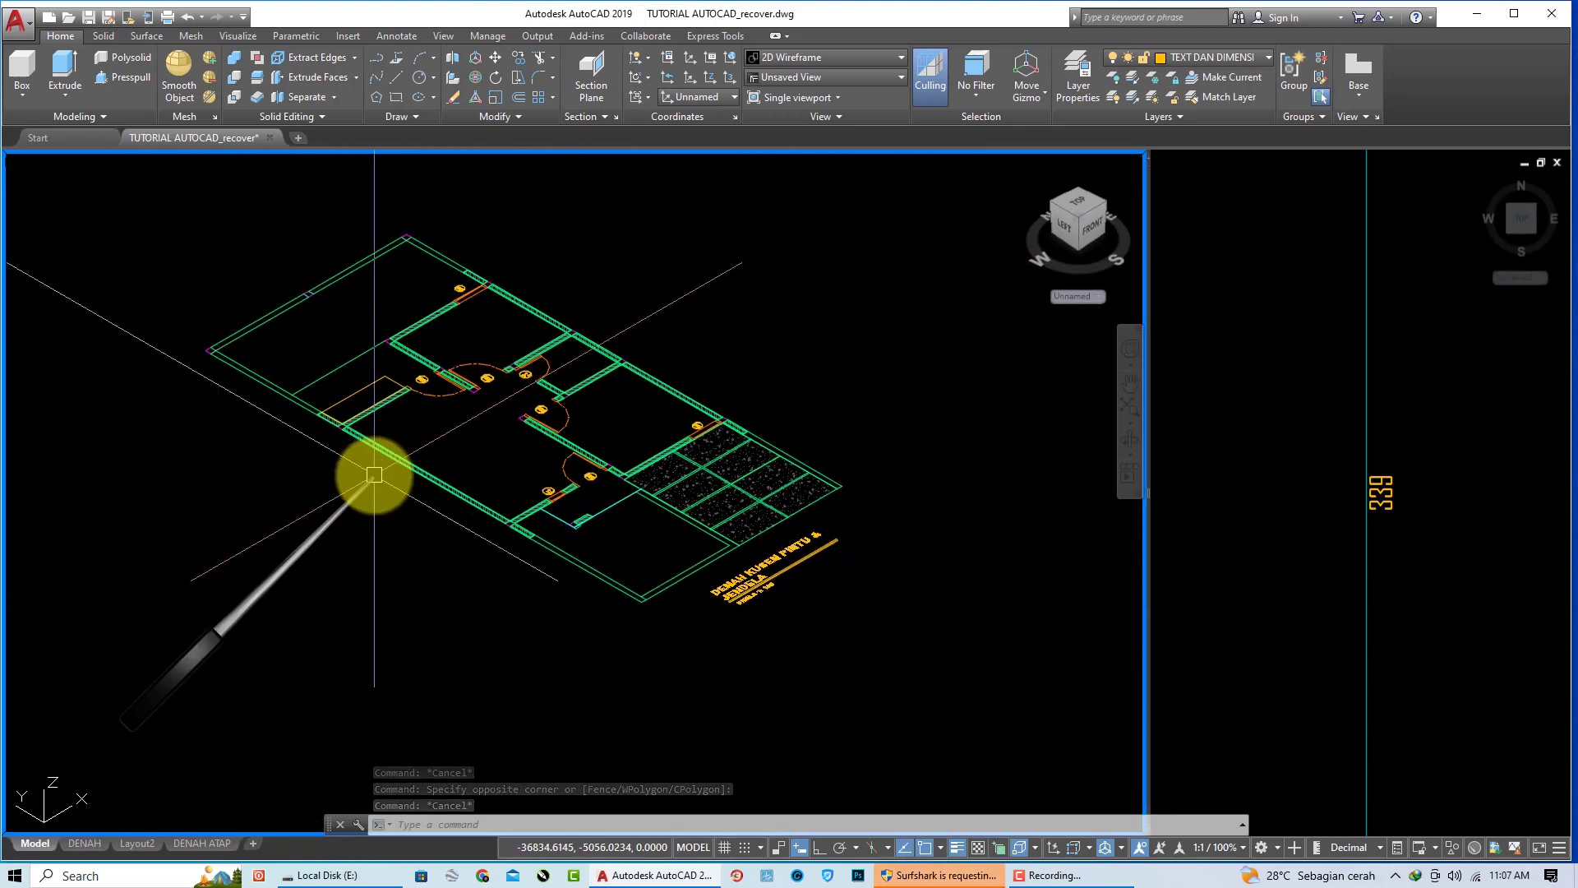
{"action": "scroll", "coordinate": [476, 504], "scroll_direction": "up", "scroll_amount": 2}
{"action": "scroll", "coordinate": [483, 526], "scroll_direction": "up", "scroll_amount": 2}
{"action": "scroll", "coordinate": [482, 575], "scroll_direction": "up", "scroll_amount": 2}
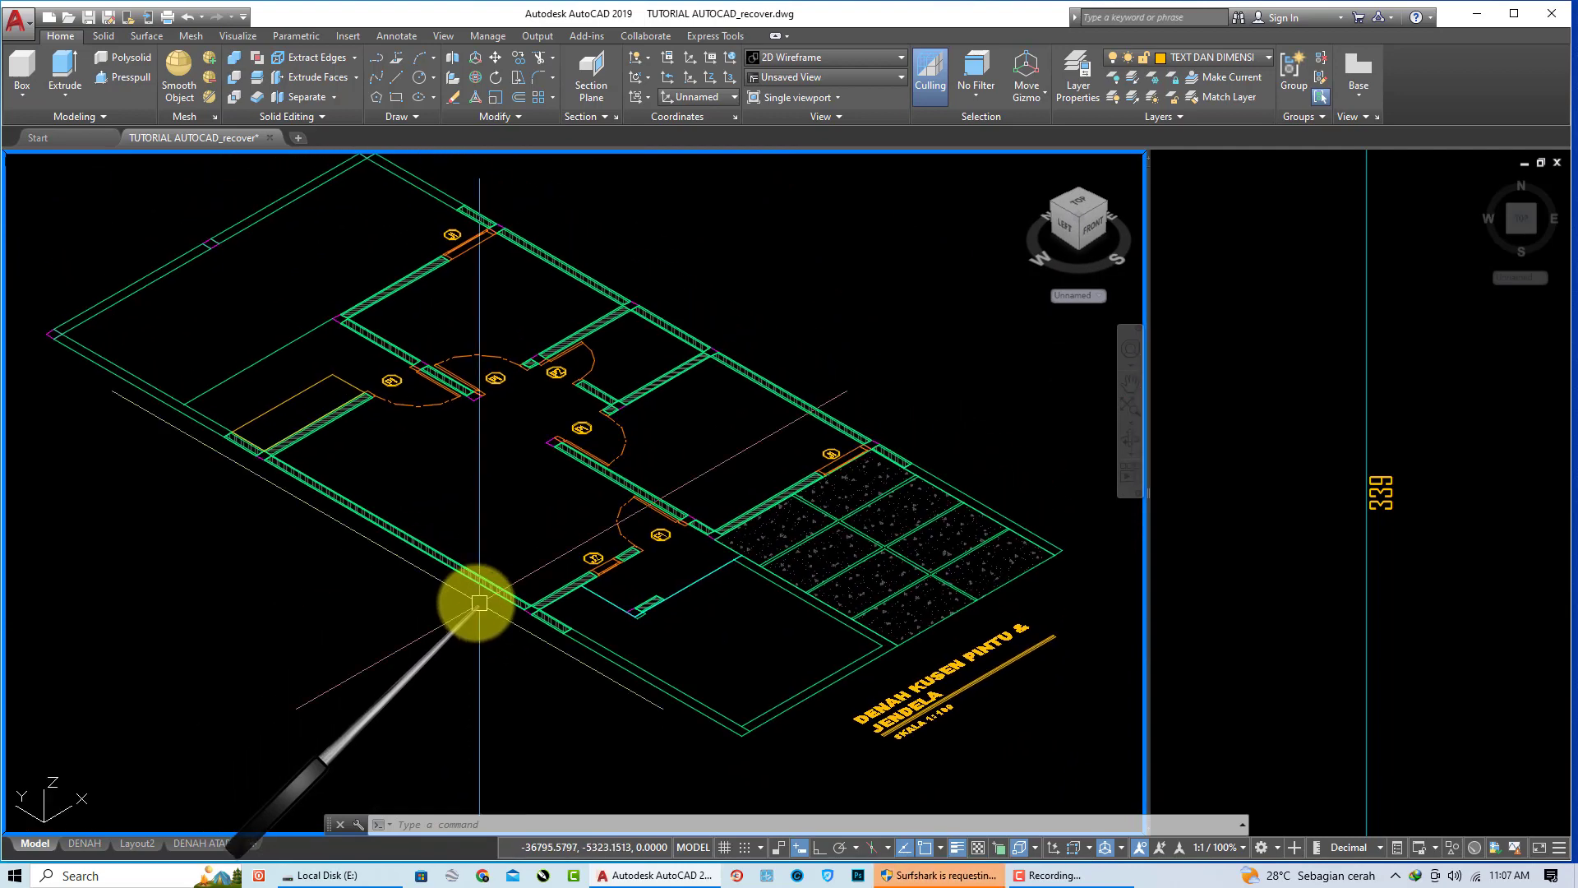
{"action": "middle_click_drag", "start_coordinate": [479, 602], "coordinate": [465, 612]}
{"action": "scroll", "coordinate": [458, 600], "scroll_direction": "down", "scroll_amount": 1}
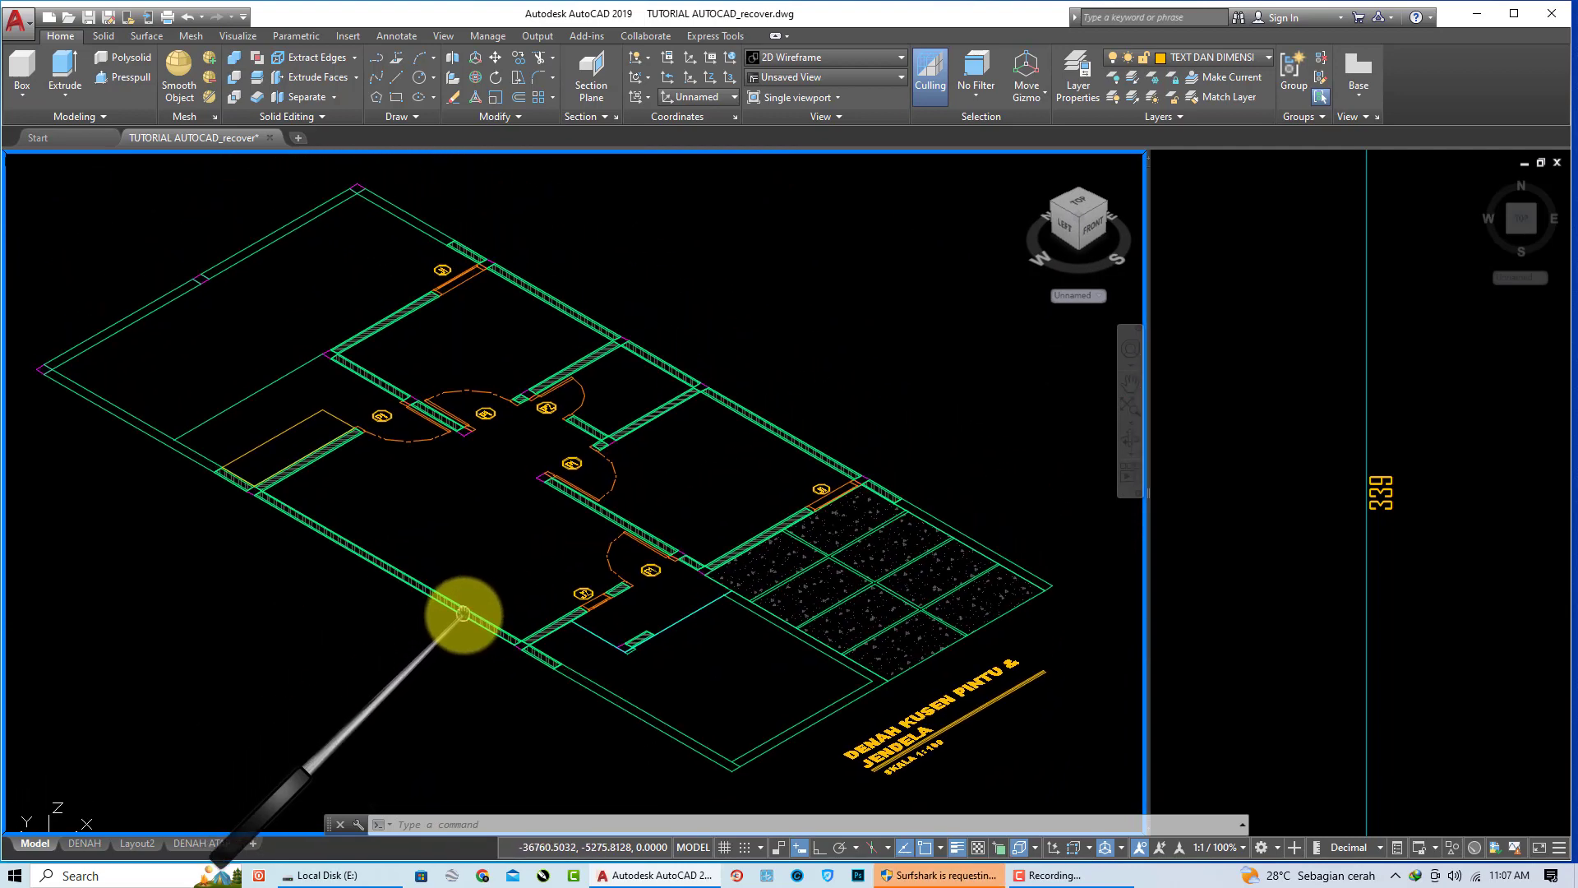
{"action": "scroll", "coordinate": [485, 579], "scroll_direction": "up", "scroll_amount": 1}
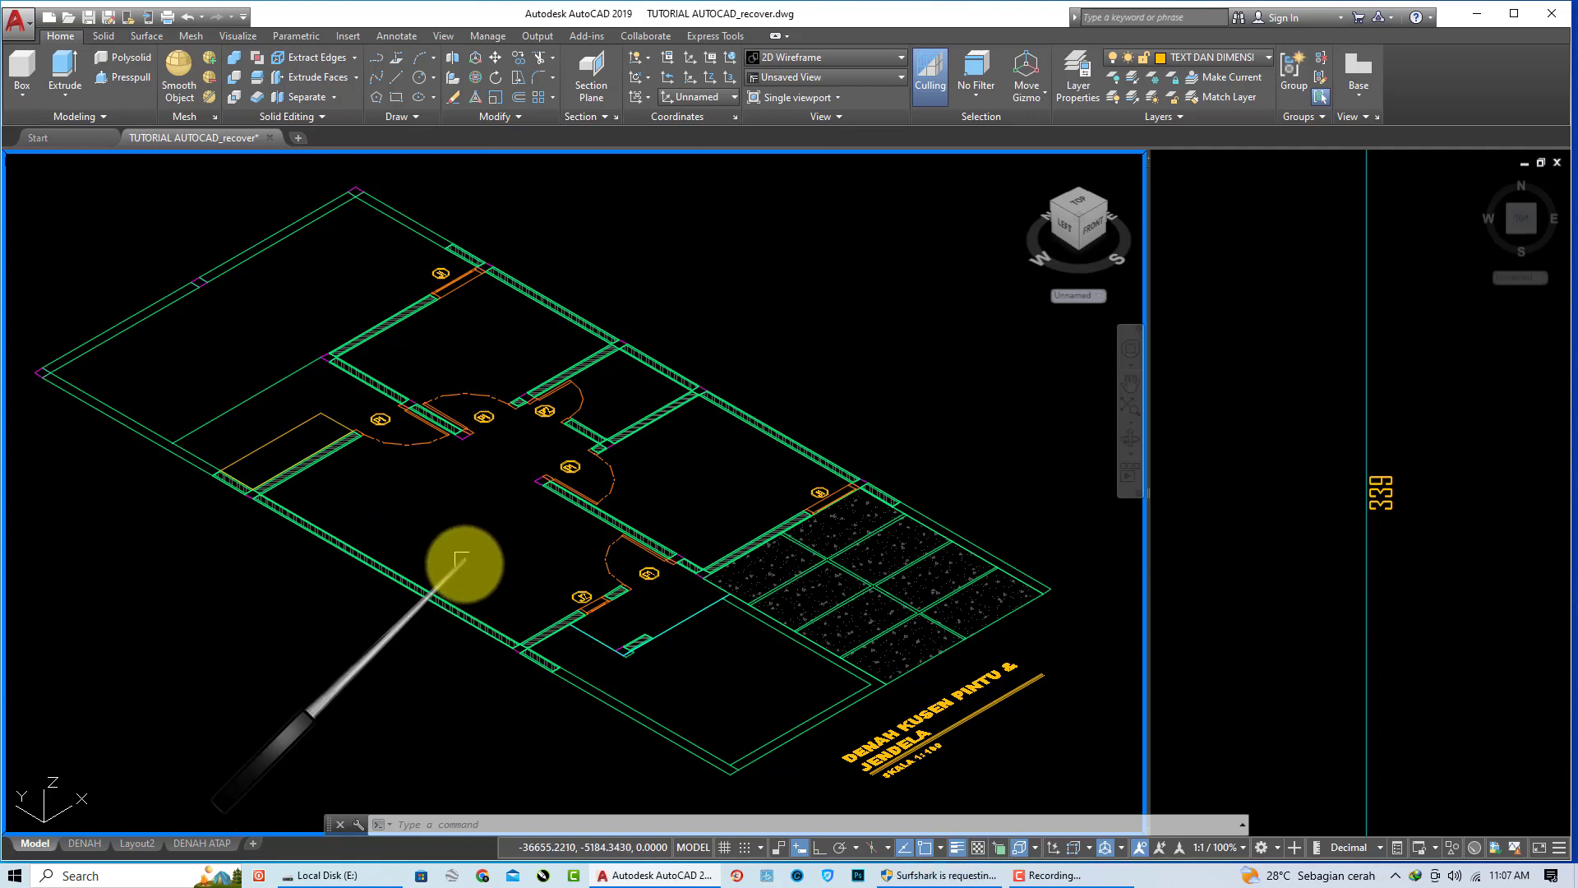
Step: Set the Polysolid wall height to 425 and width to 15
{"action": "left_click", "coordinate": [125, 66]}
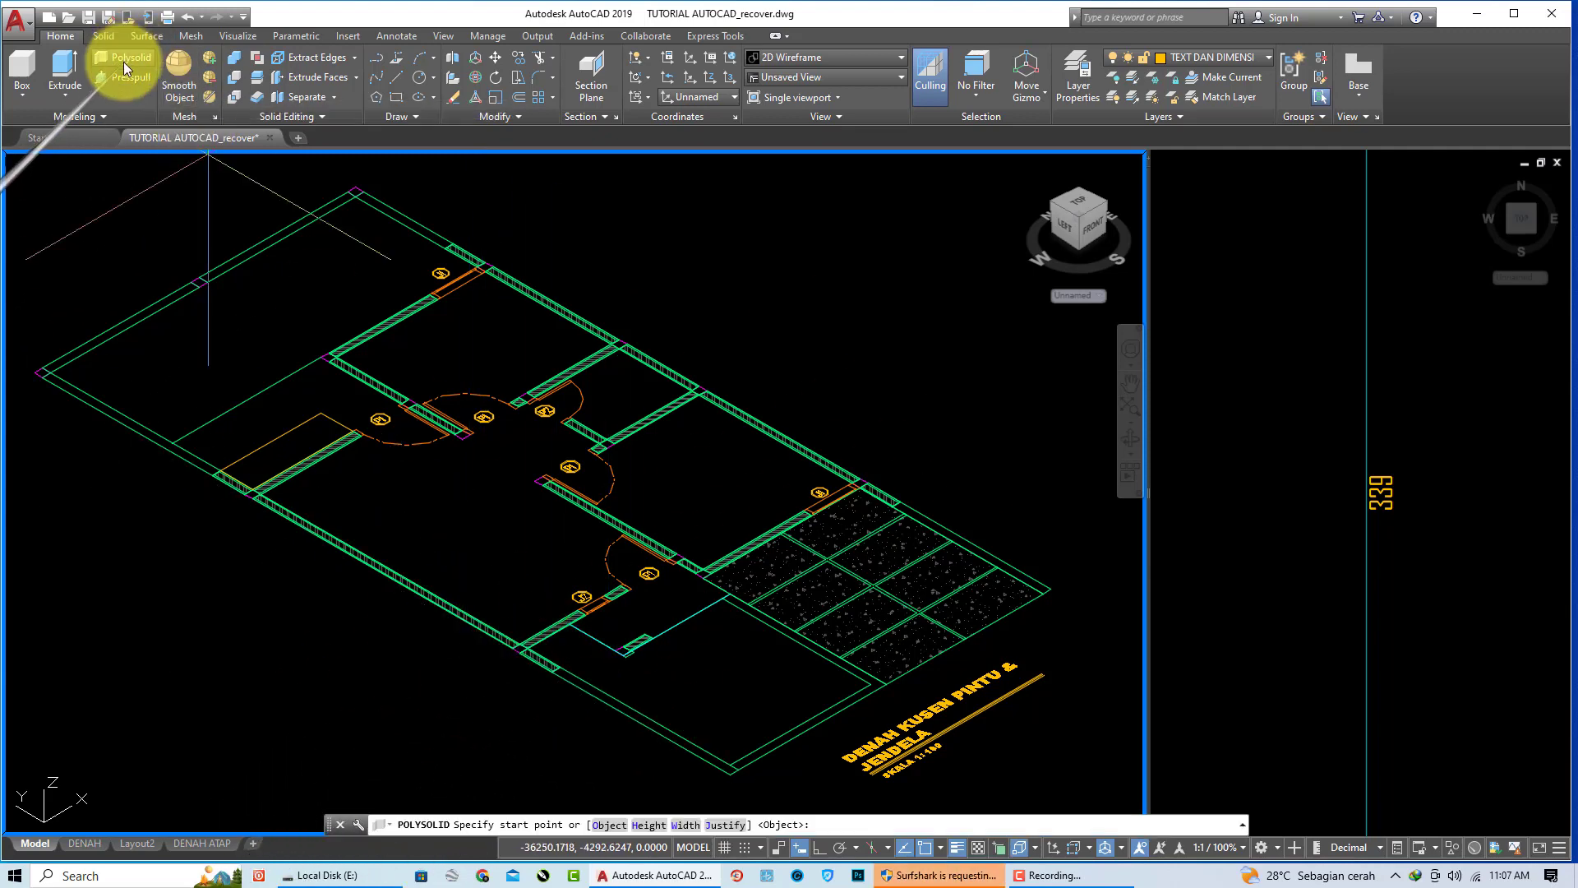
{"action": "left_click", "coordinate": [648, 825]}
{"action": "type", "text": "2"}
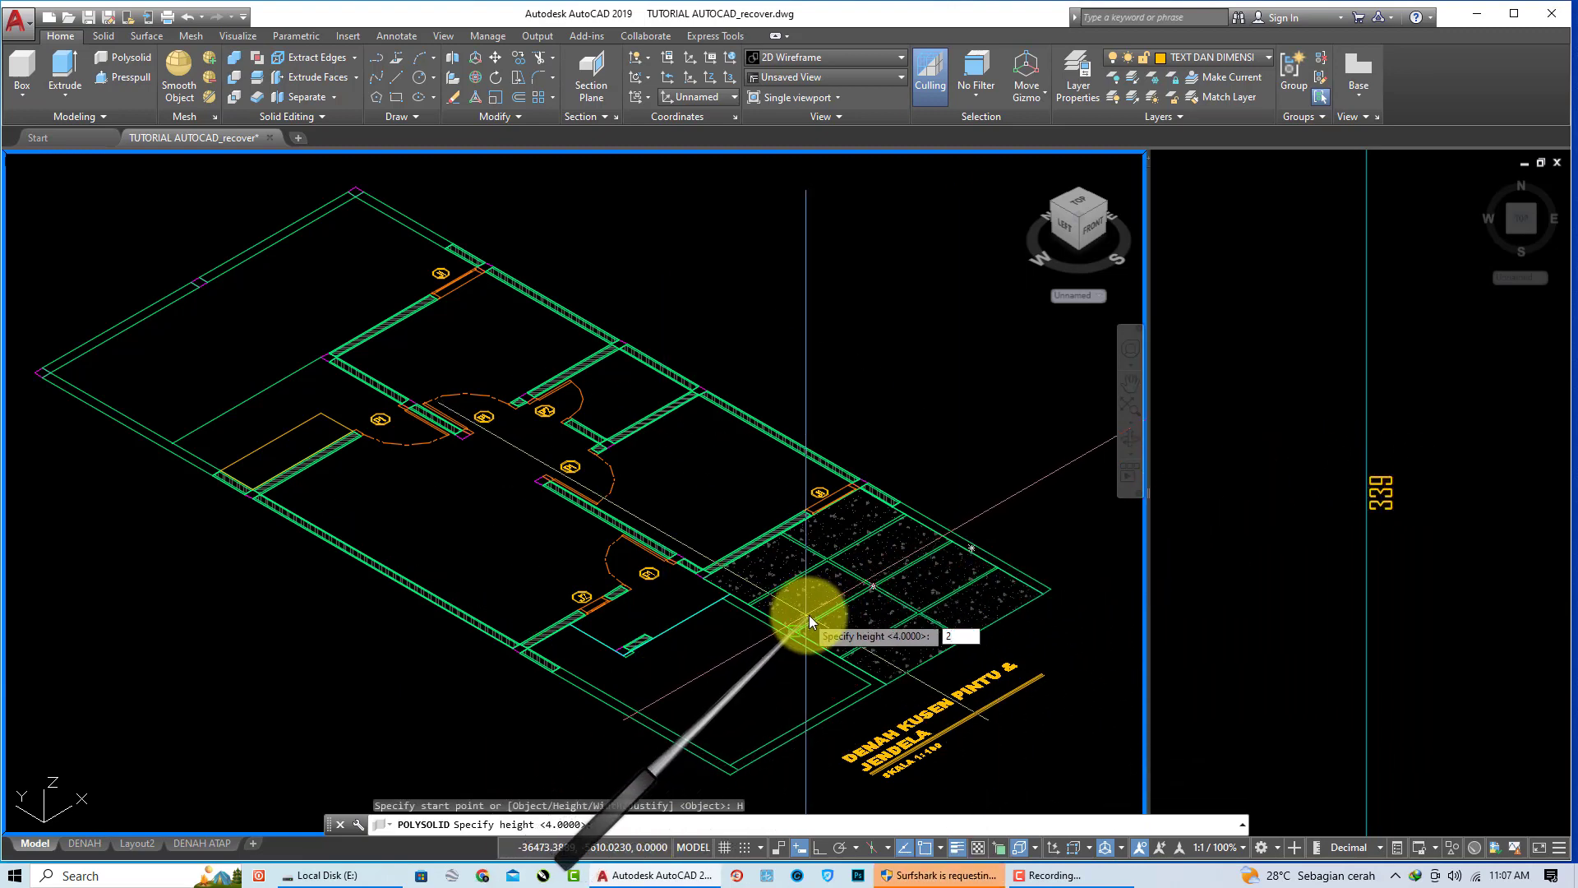
{"action": "key", "text": "BackSpace"}
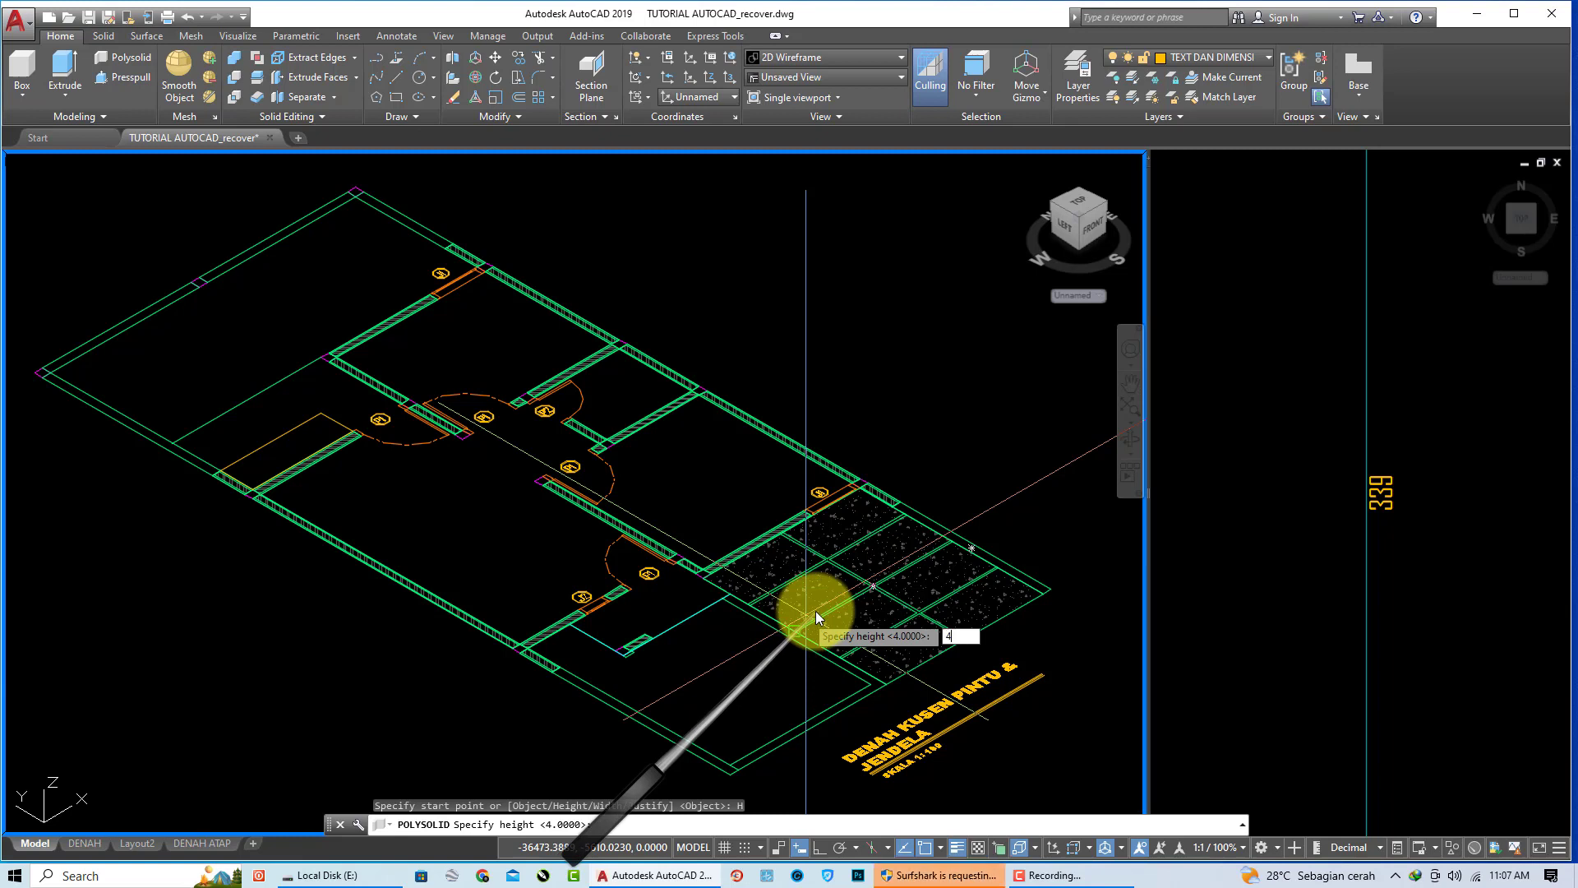
{"action": "type", "text": "425"}
{"action": "key", "text": "Return"}
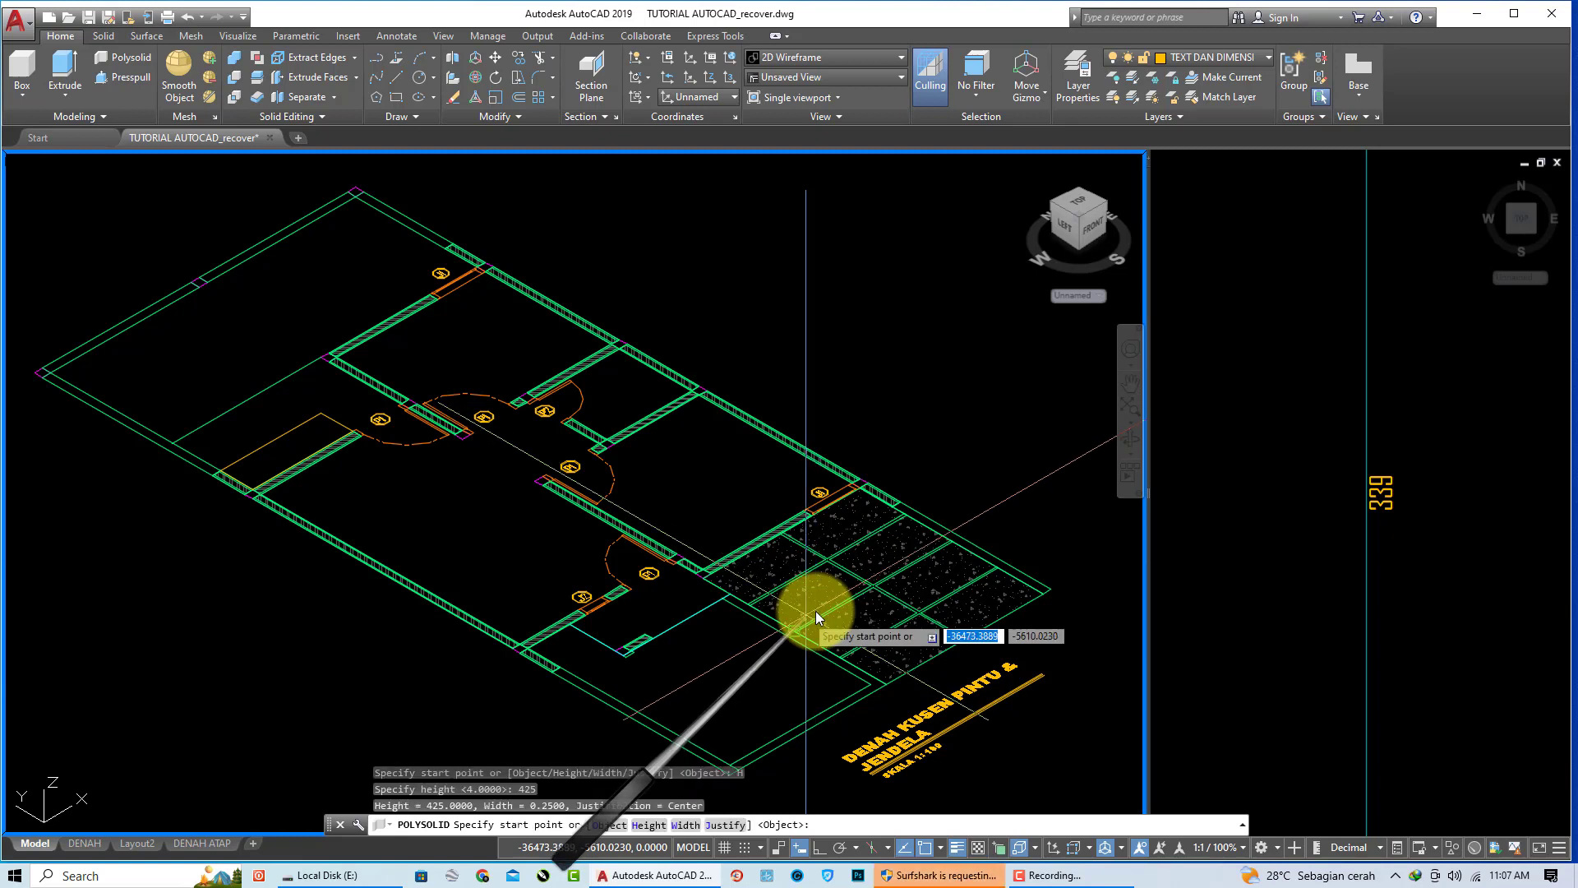
{"action": "type", "text": "w"}
{"action": "key", "text": "Return"}
{"action": "type", "text": "15"}
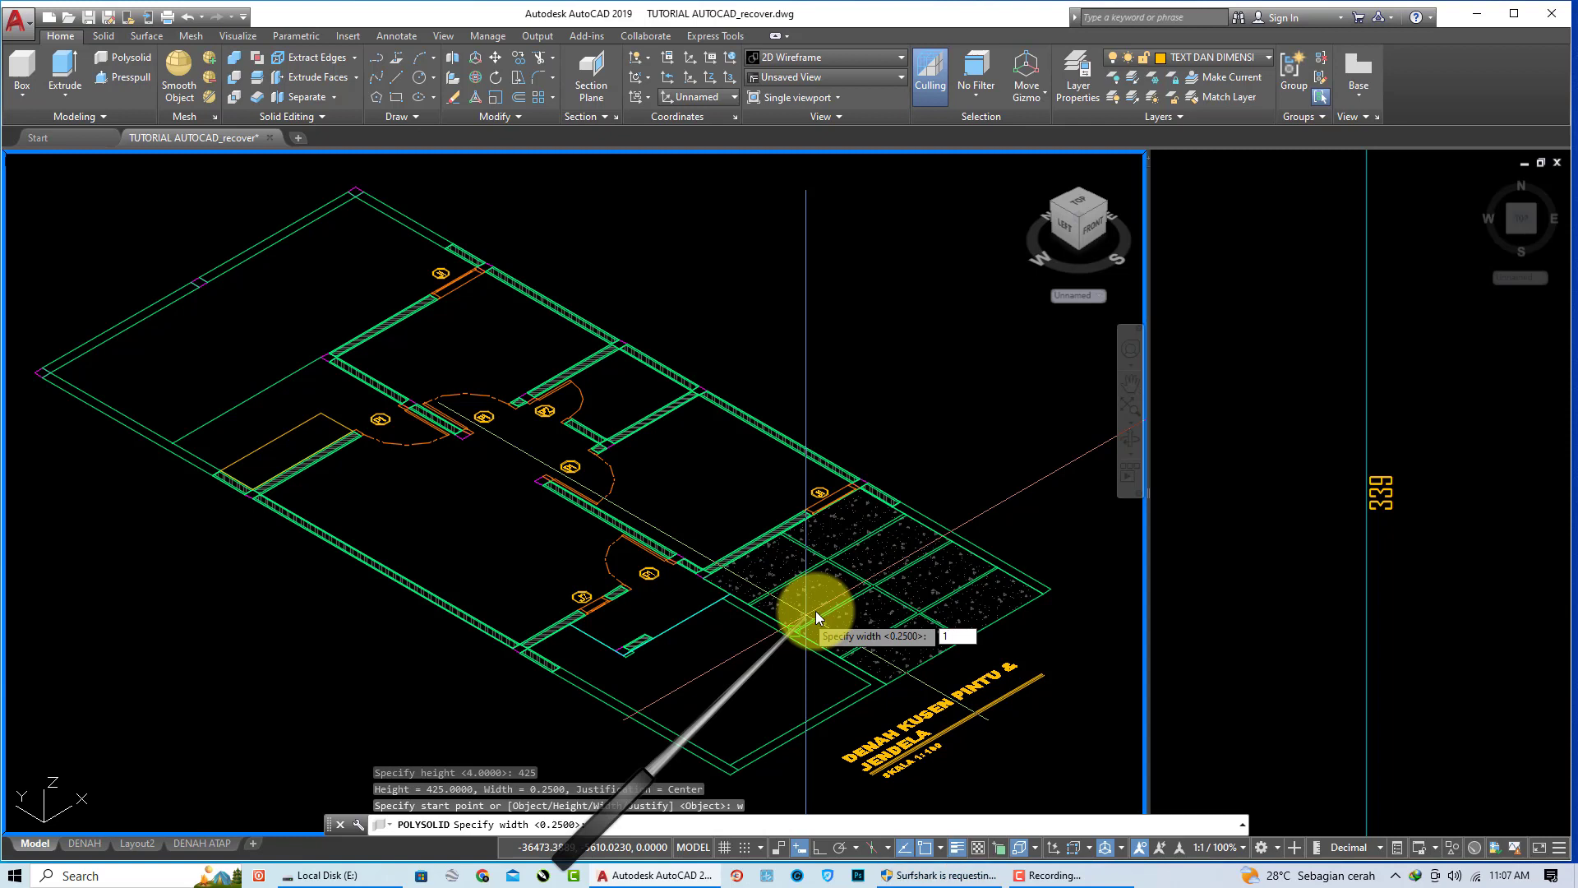
{"action": "key", "text": "Return"}
Step: Set Polysolid justification to Left, test a start point at a wall corner, then cancel
{"action": "type", "text": "j"}
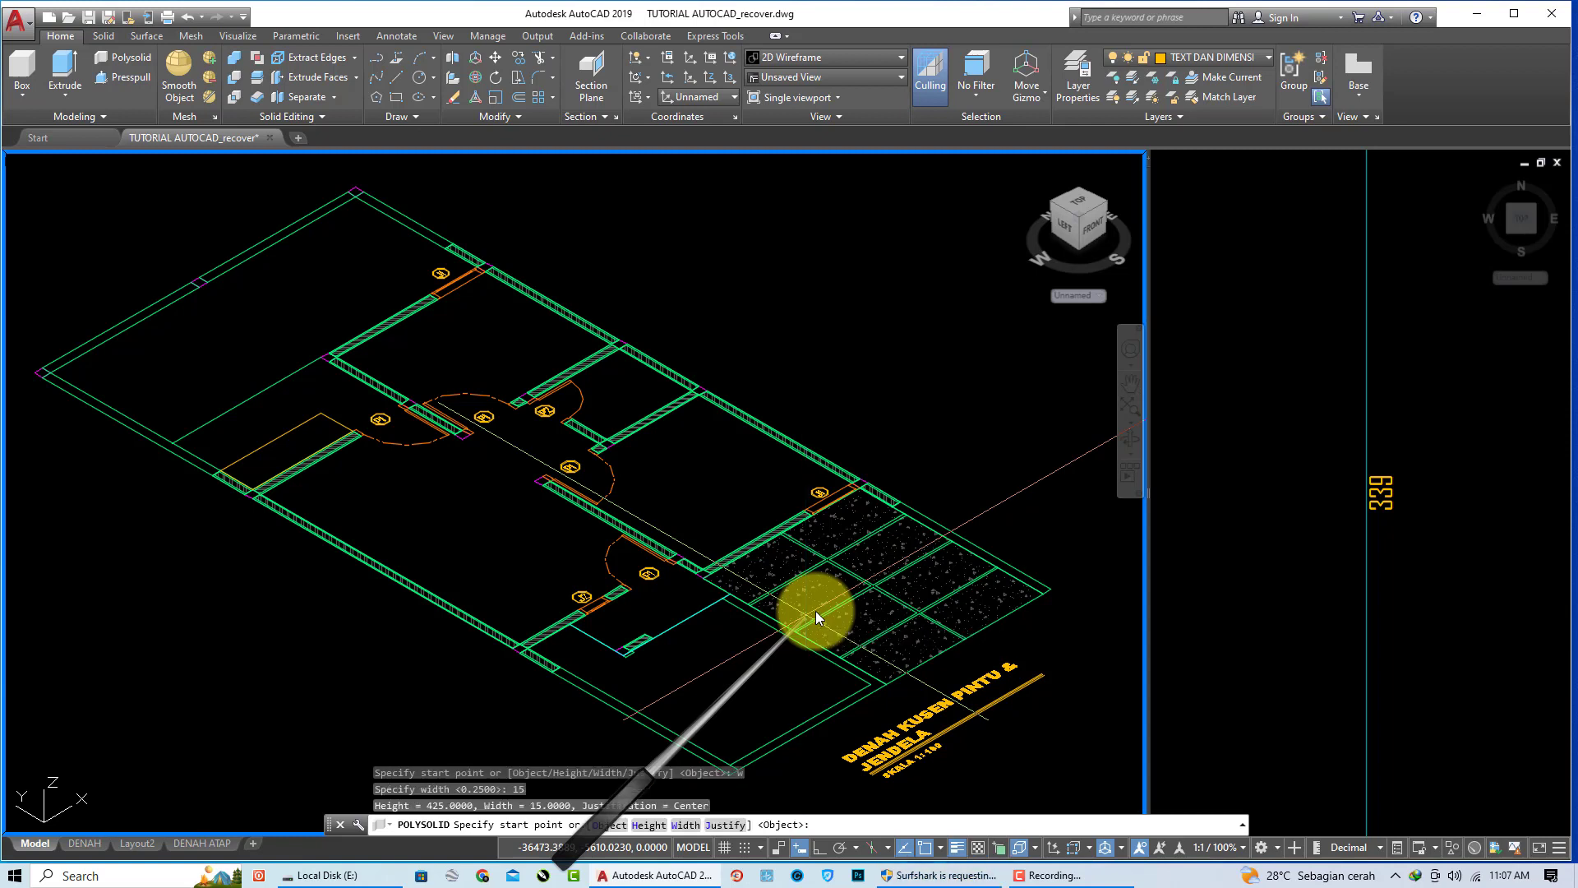
{"action": "key", "text": "Return"}
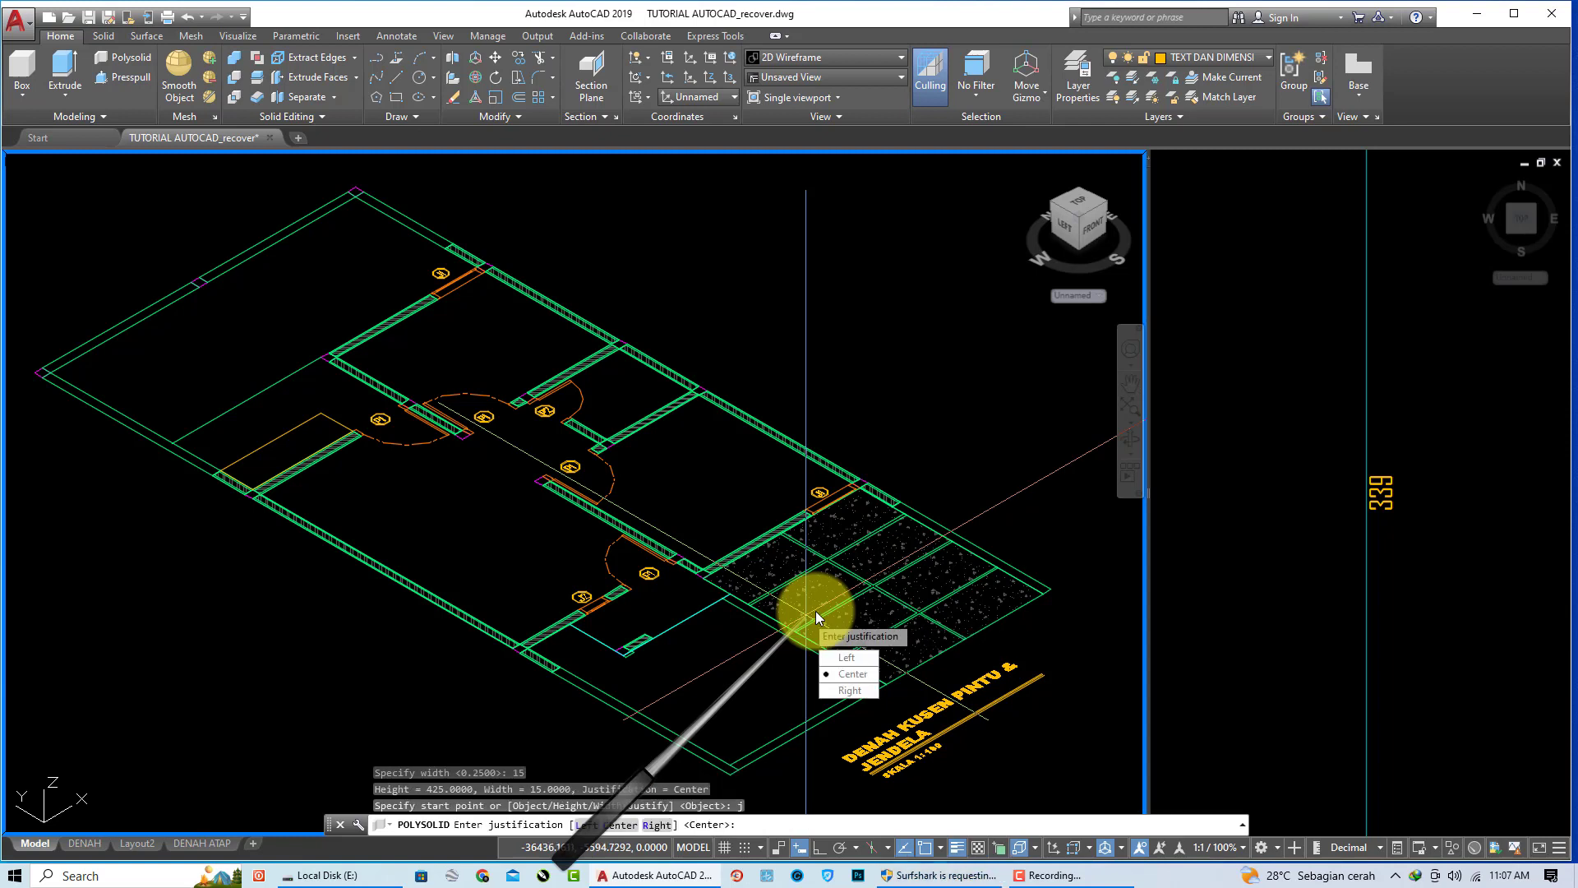
{"action": "type", "text": "L"}
{"action": "key", "text": "Return"}
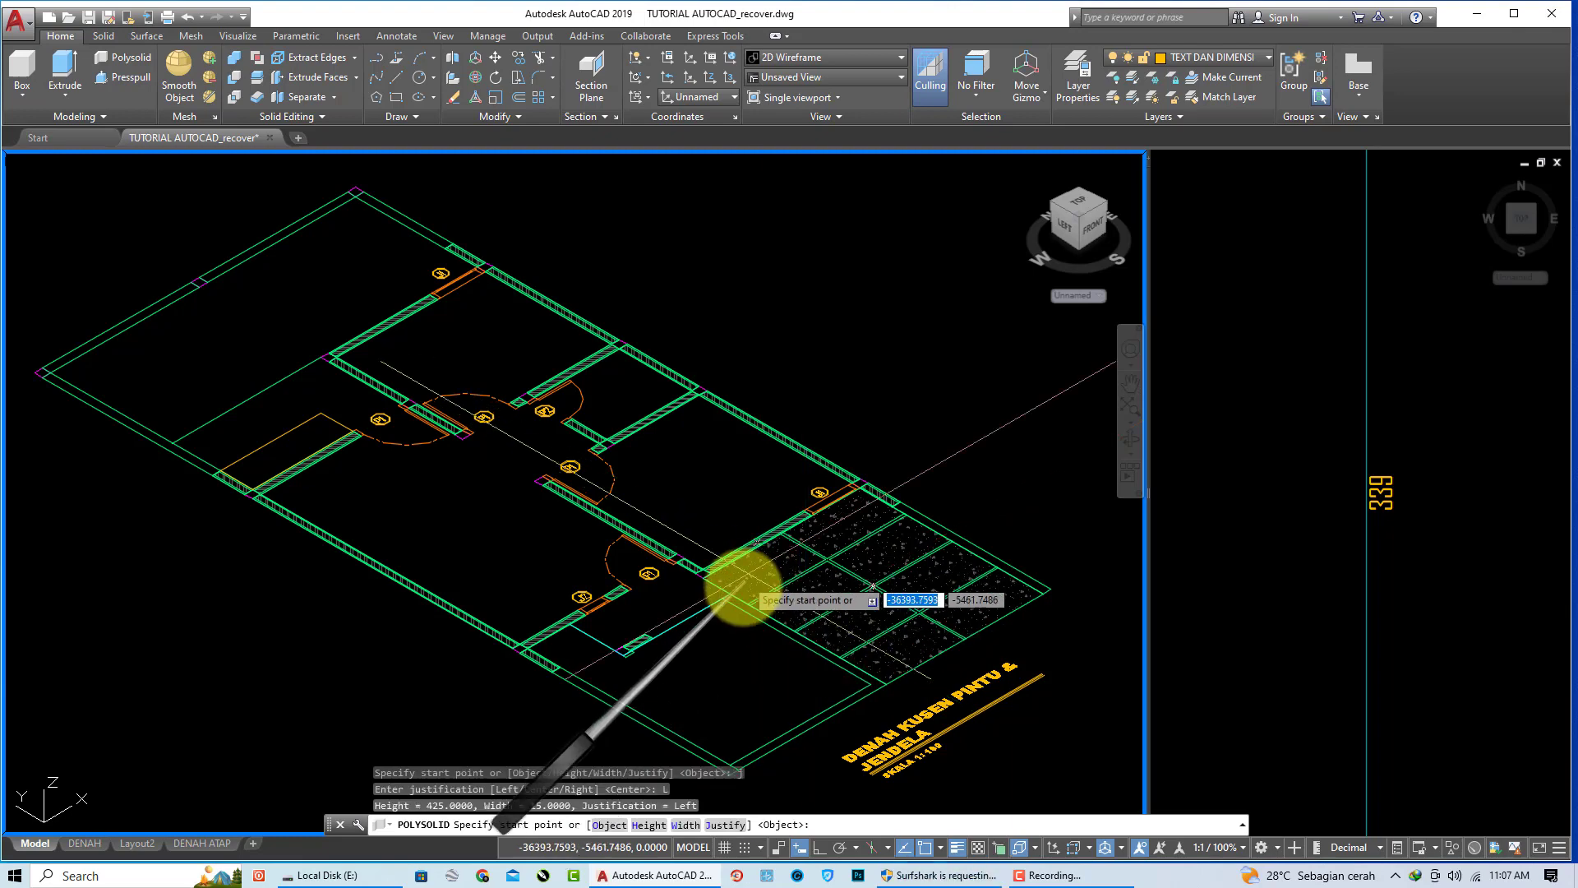
{"action": "scroll", "coordinate": [461, 637], "scroll_direction": "up", "scroll_amount": 5}
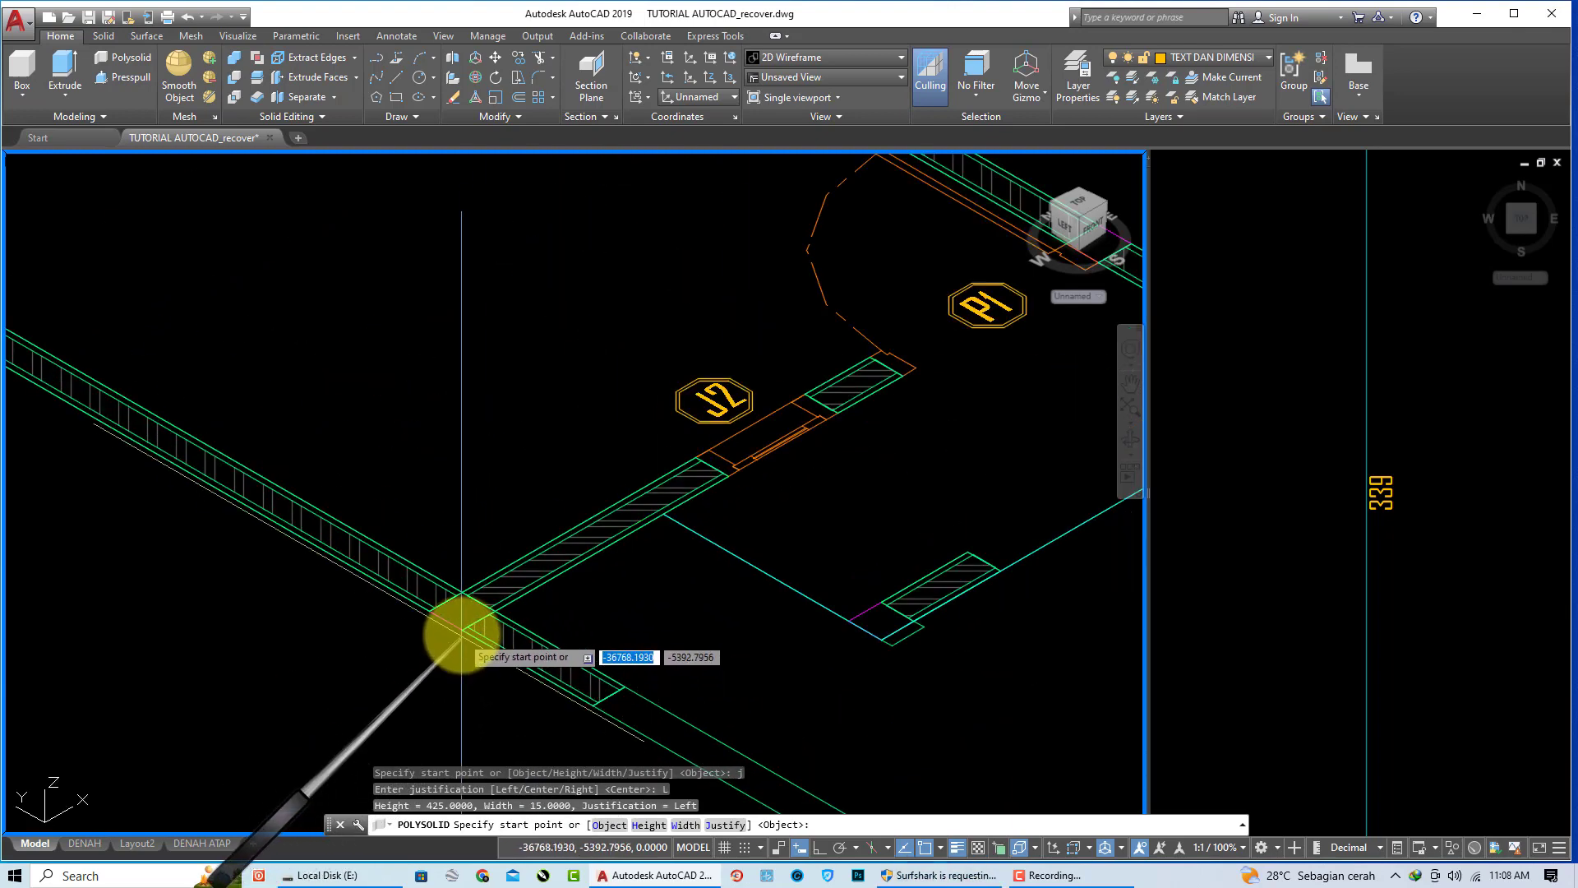
{"action": "left_click", "coordinate": [461, 631]}
{"action": "scroll", "coordinate": [732, 649], "scroll_direction": "down", "scroll_amount": 5}
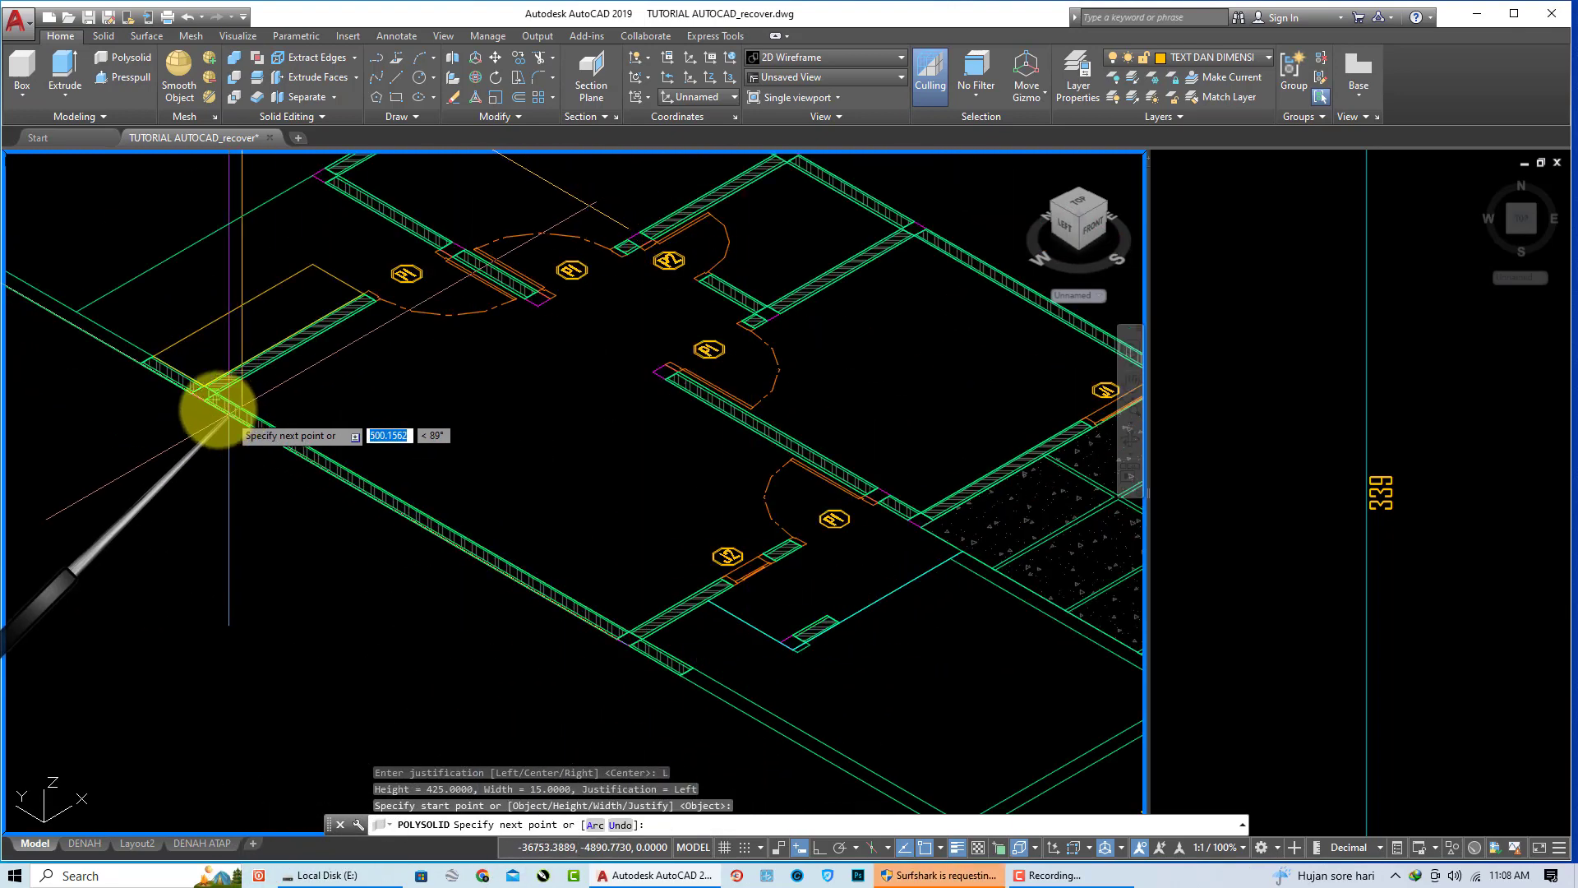
{"action": "key", "text": "Escape"}
{"action": "left_click", "coordinate": [94, 161]}
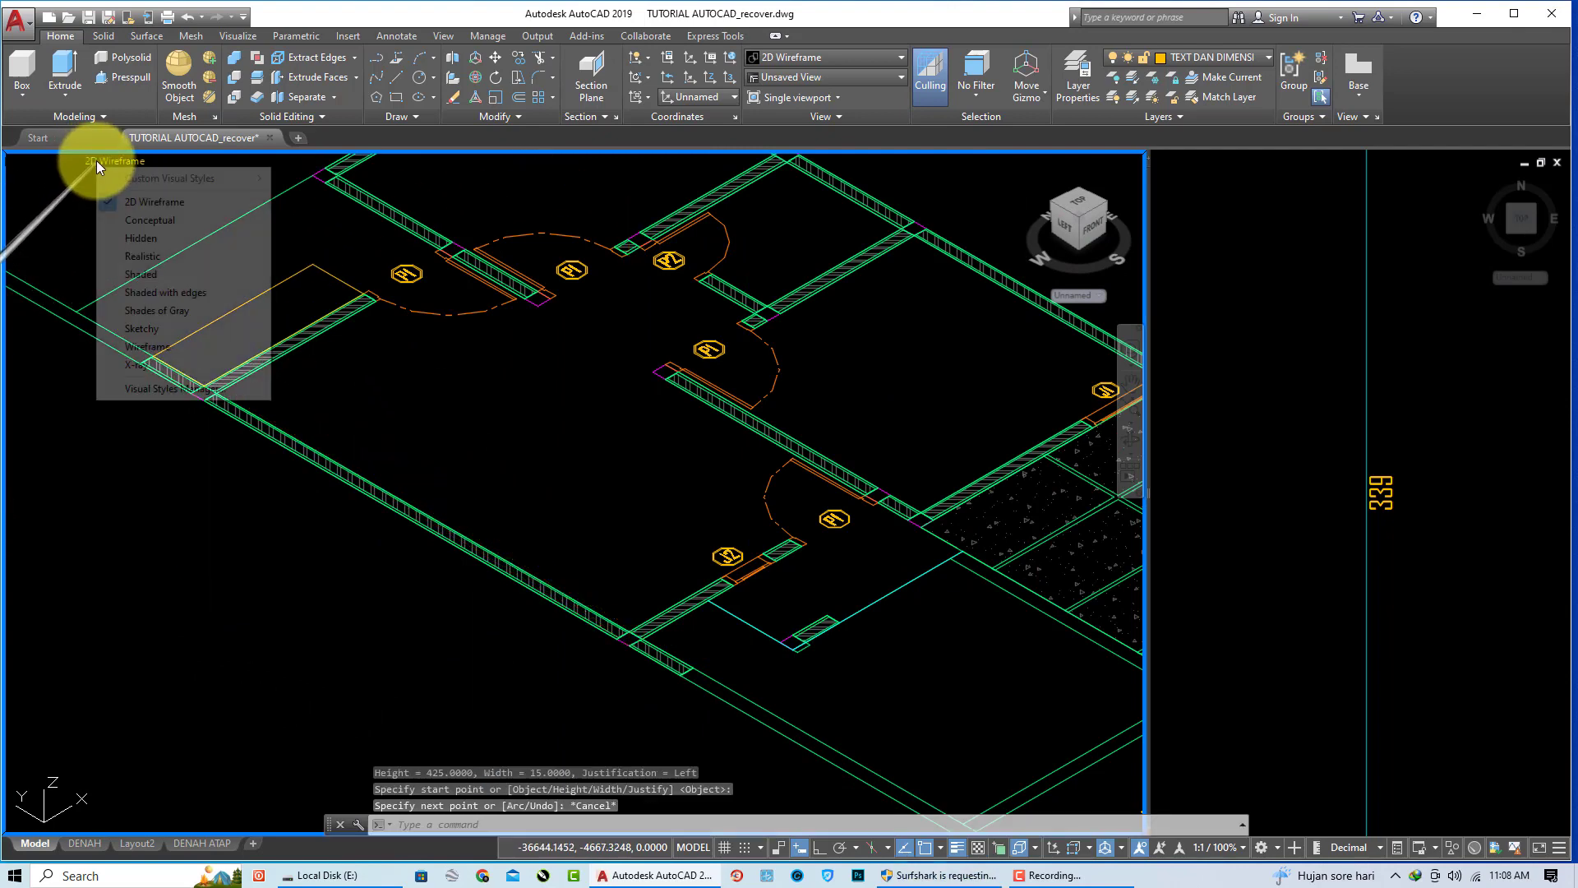
Step: Shade the view in Conceptual visual style and restart Polysolid
{"action": "left_click", "coordinate": [145, 220]}
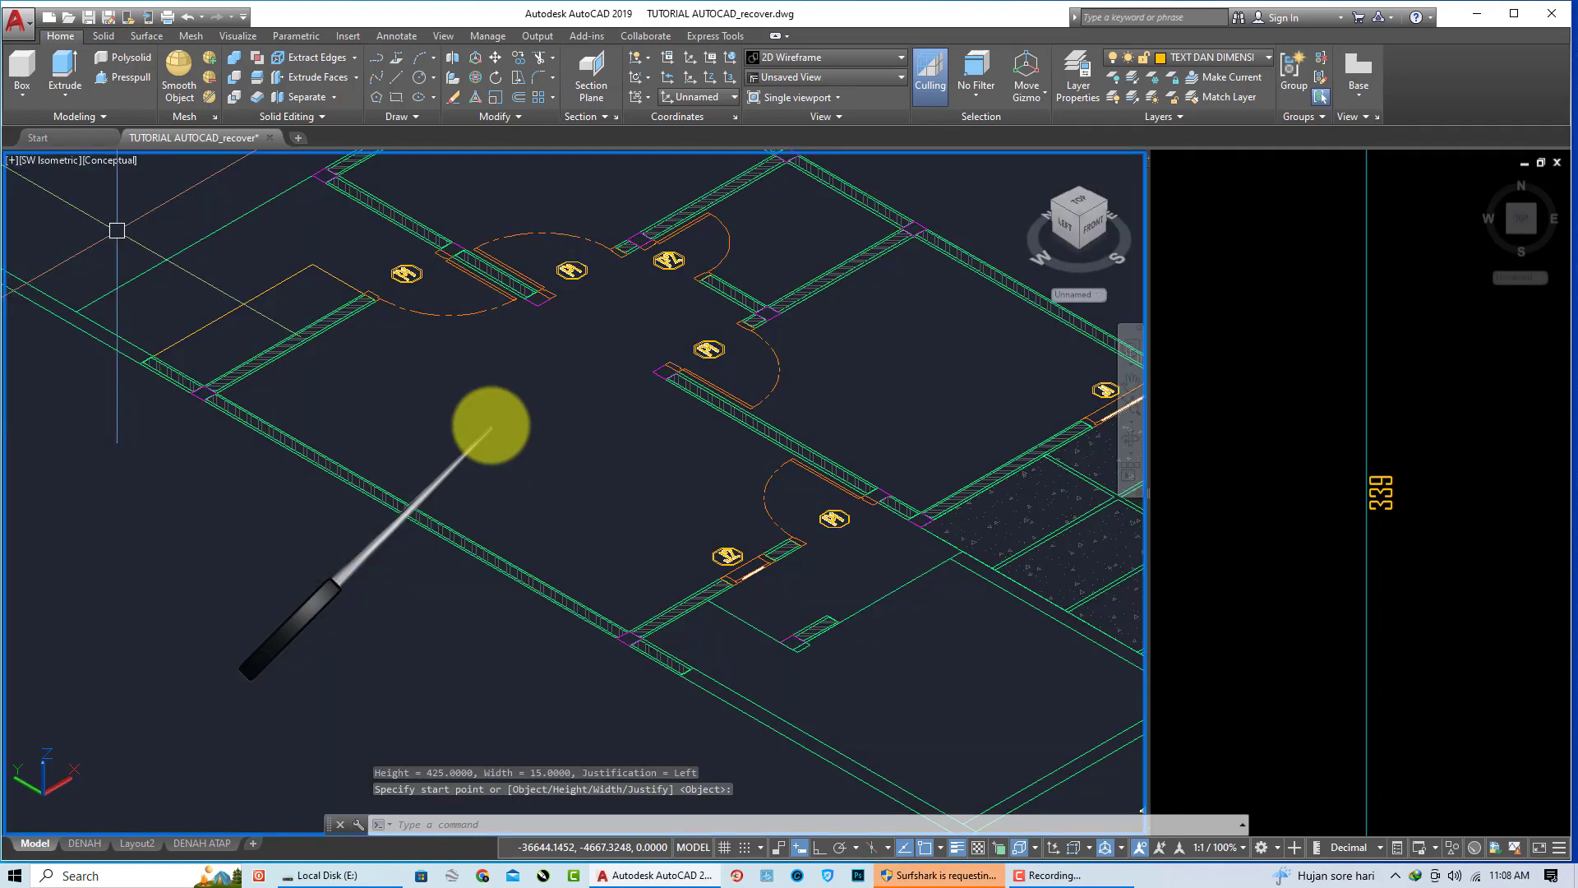
{"action": "left_click", "coordinate": [530, 452]}
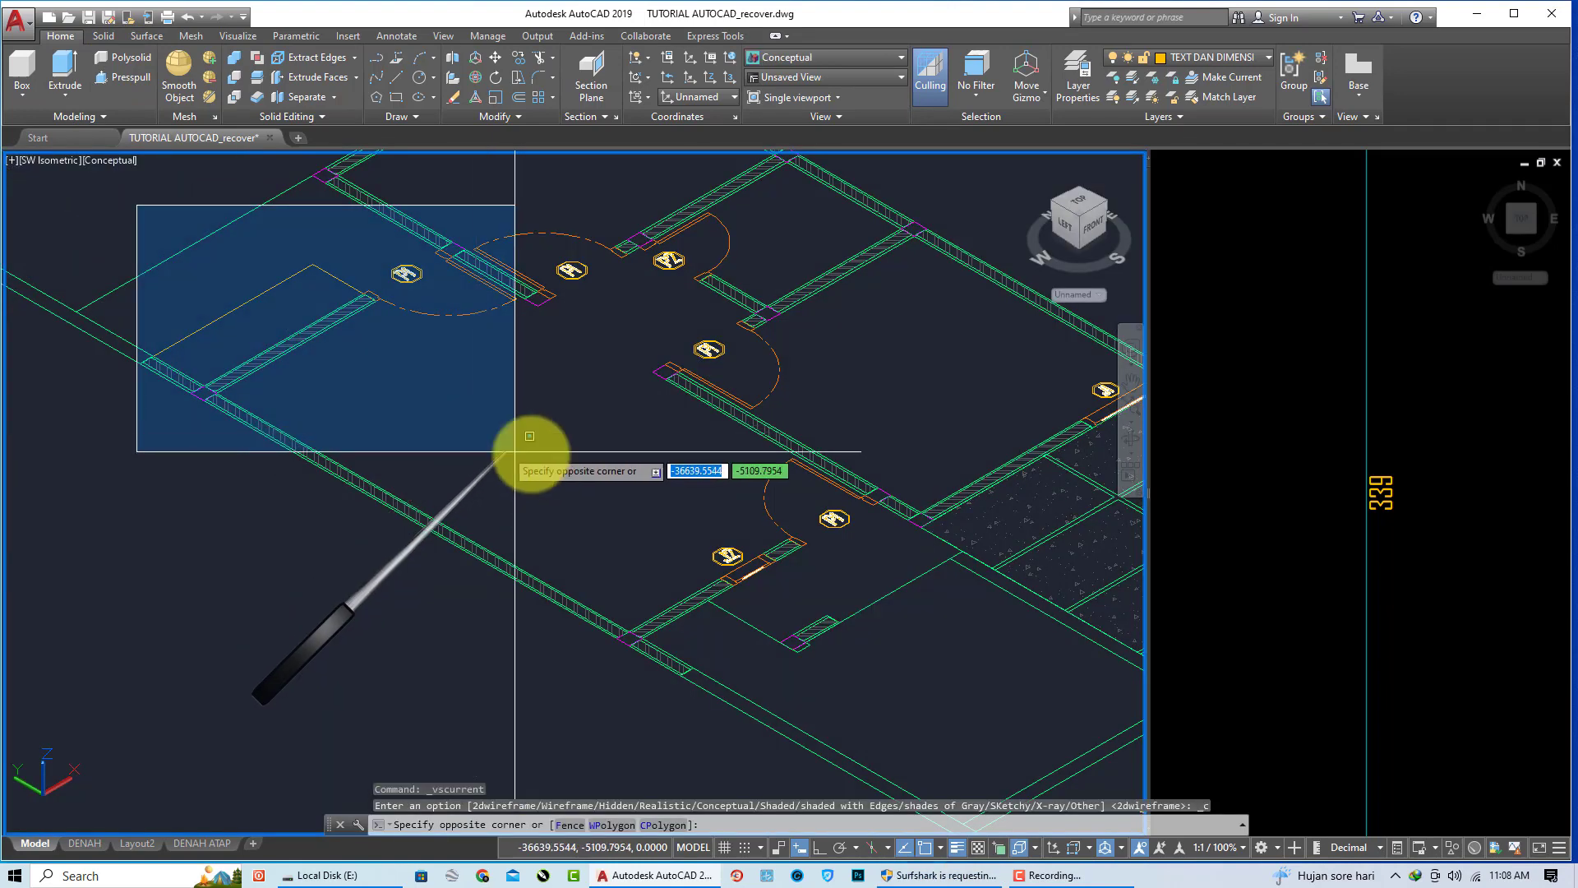
{"action": "left_click", "coordinate": [115, 57]}
{"action": "scroll", "coordinate": [608, 650], "scroll_direction": "up", "scroll_amount": 3}
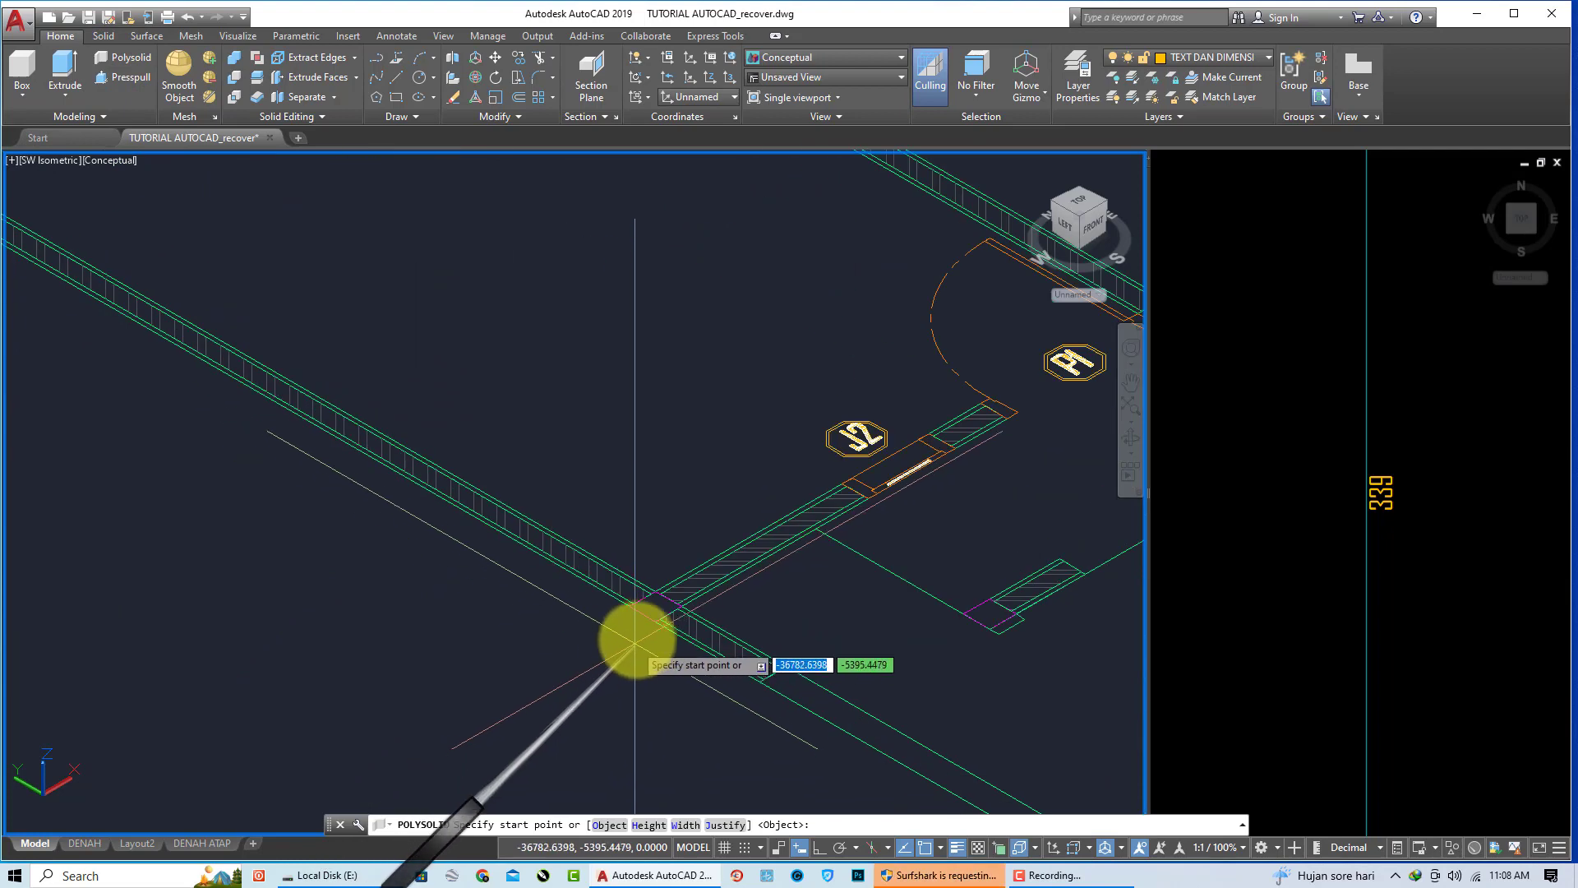
Step: Raise 425-high polysolid walls along the plan's outer wall corners, orbiting to check
{"action": "left_click", "coordinate": [655, 607]}
{"action": "scroll", "coordinate": [510, 503], "scroll_direction": "down", "scroll_amount": 3}
{"action": "scroll", "coordinate": [380, 444], "scroll_direction": "up", "scroll_amount": 4}
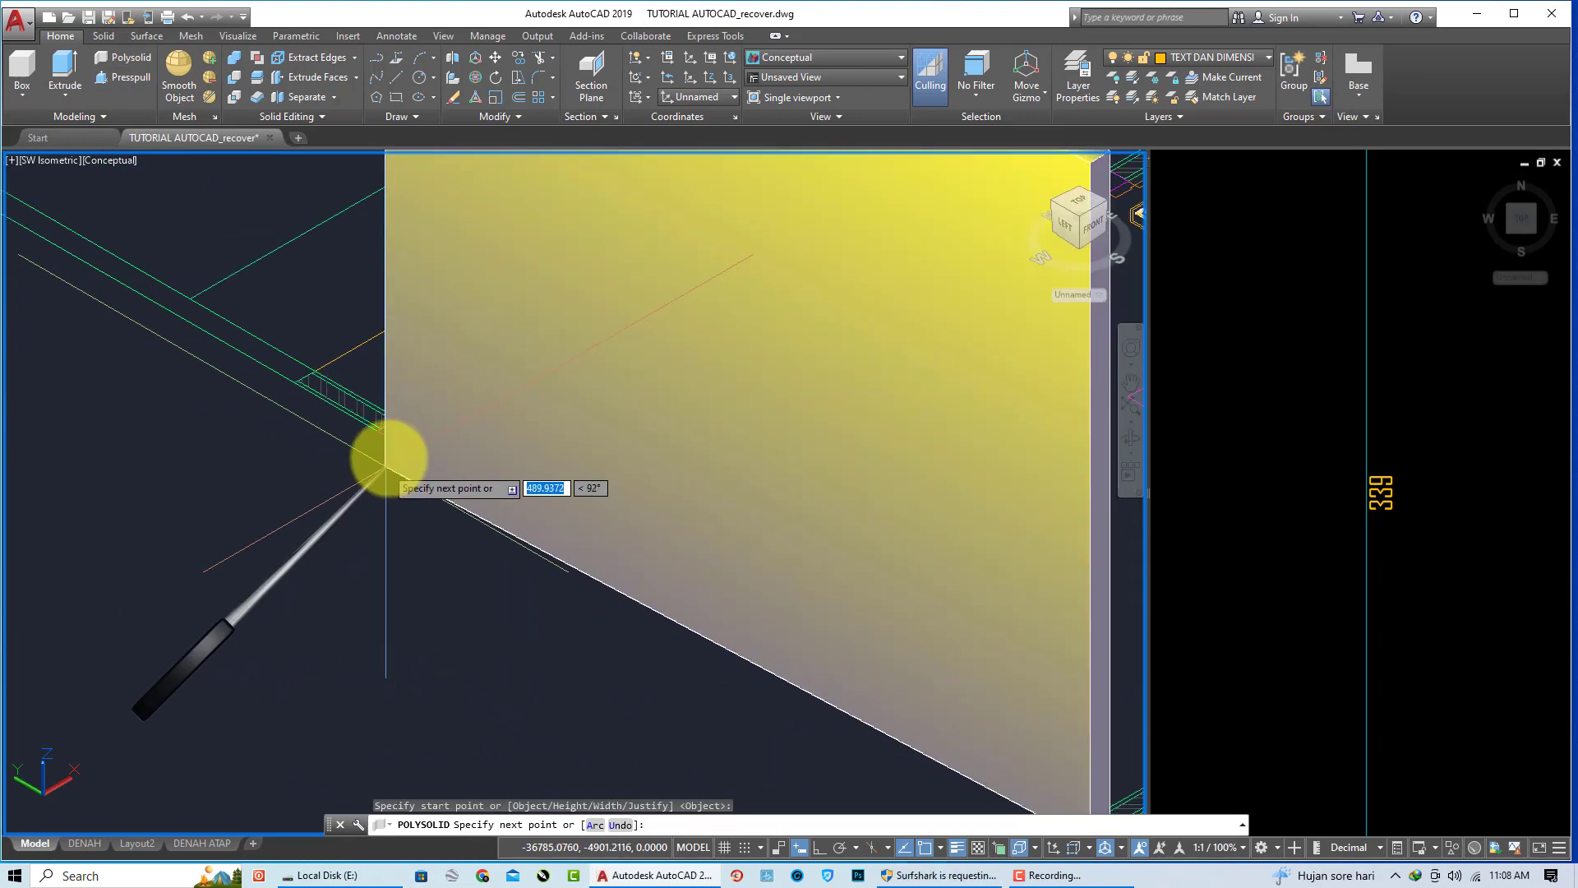
{"action": "scroll", "coordinate": [381, 427], "scroll_direction": "up", "scroll_amount": 2}
{"action": "scroll", "coordinate": [377, 428], "scroll_direction": "down", "scroll_amount": 4}
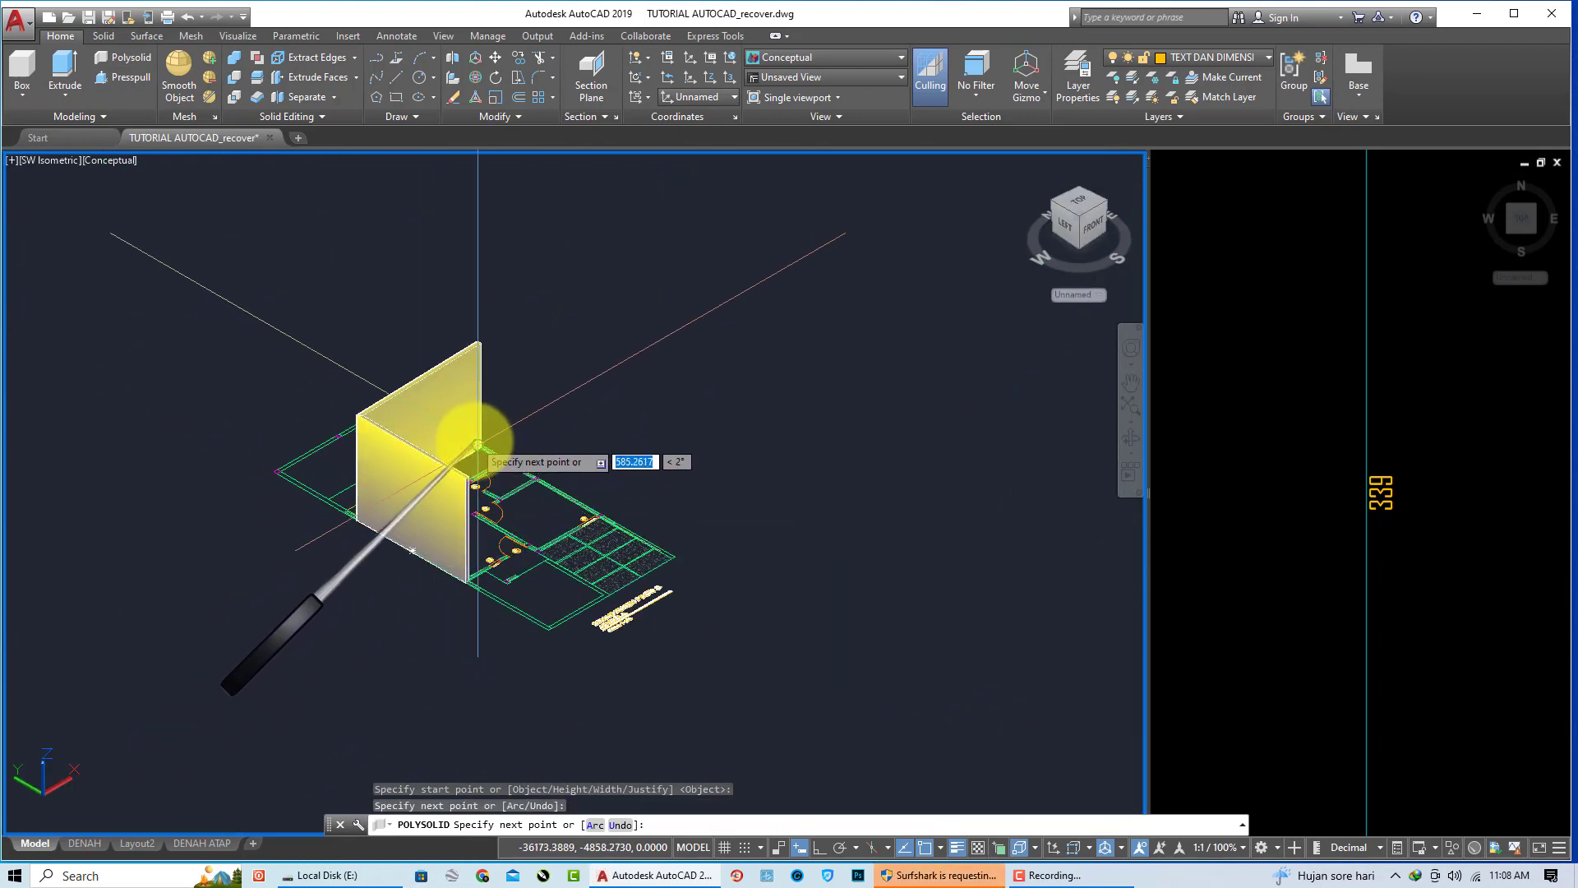
{"action": "mouse_move", "coordinate": [491, 450]}
{"action": "middle_mouse_down", "text": "shift"}
{"action": "mouse_move", "coordinate": [262, 483]}
{"action": "mouse_move", "coordinate": [522, 469]}
{"action": "middle_mouse_up", "text": "shift"}
{"action": "scroll", "coordinate": [510, 412], "scroll_direction": "up", "scroll_amount": 4}
{"action": "scroll", "coordinate": [592, 461], "scroll_direction": "up", "scroll_amount": 2}
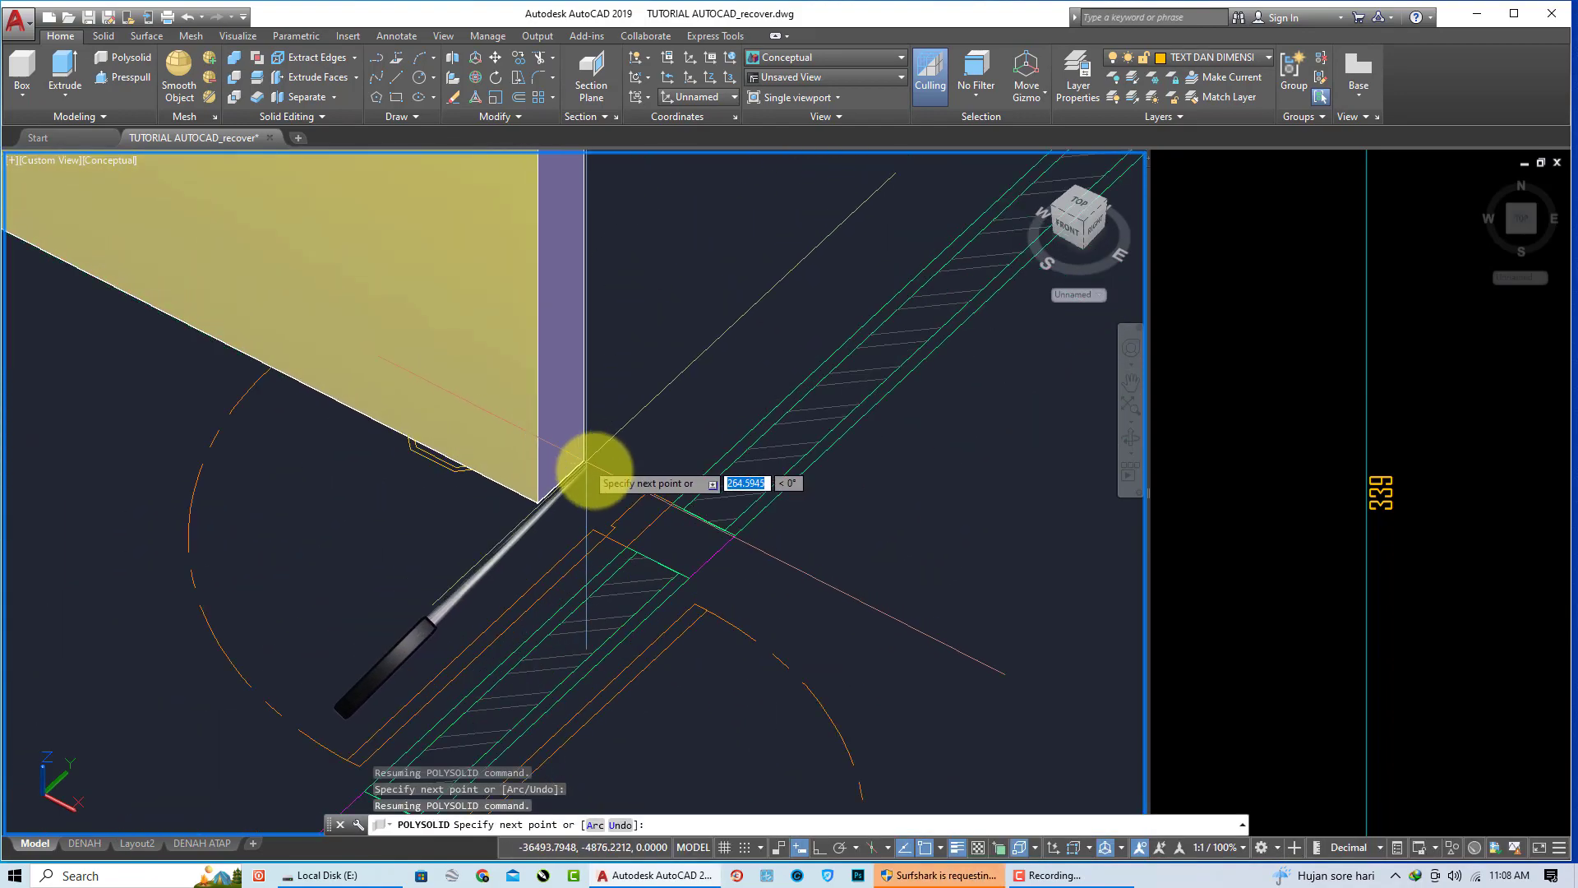
{"action": "scroll", "coordinate": [697, 521], "scroll_direction": "up", "scroll_amount": 2}
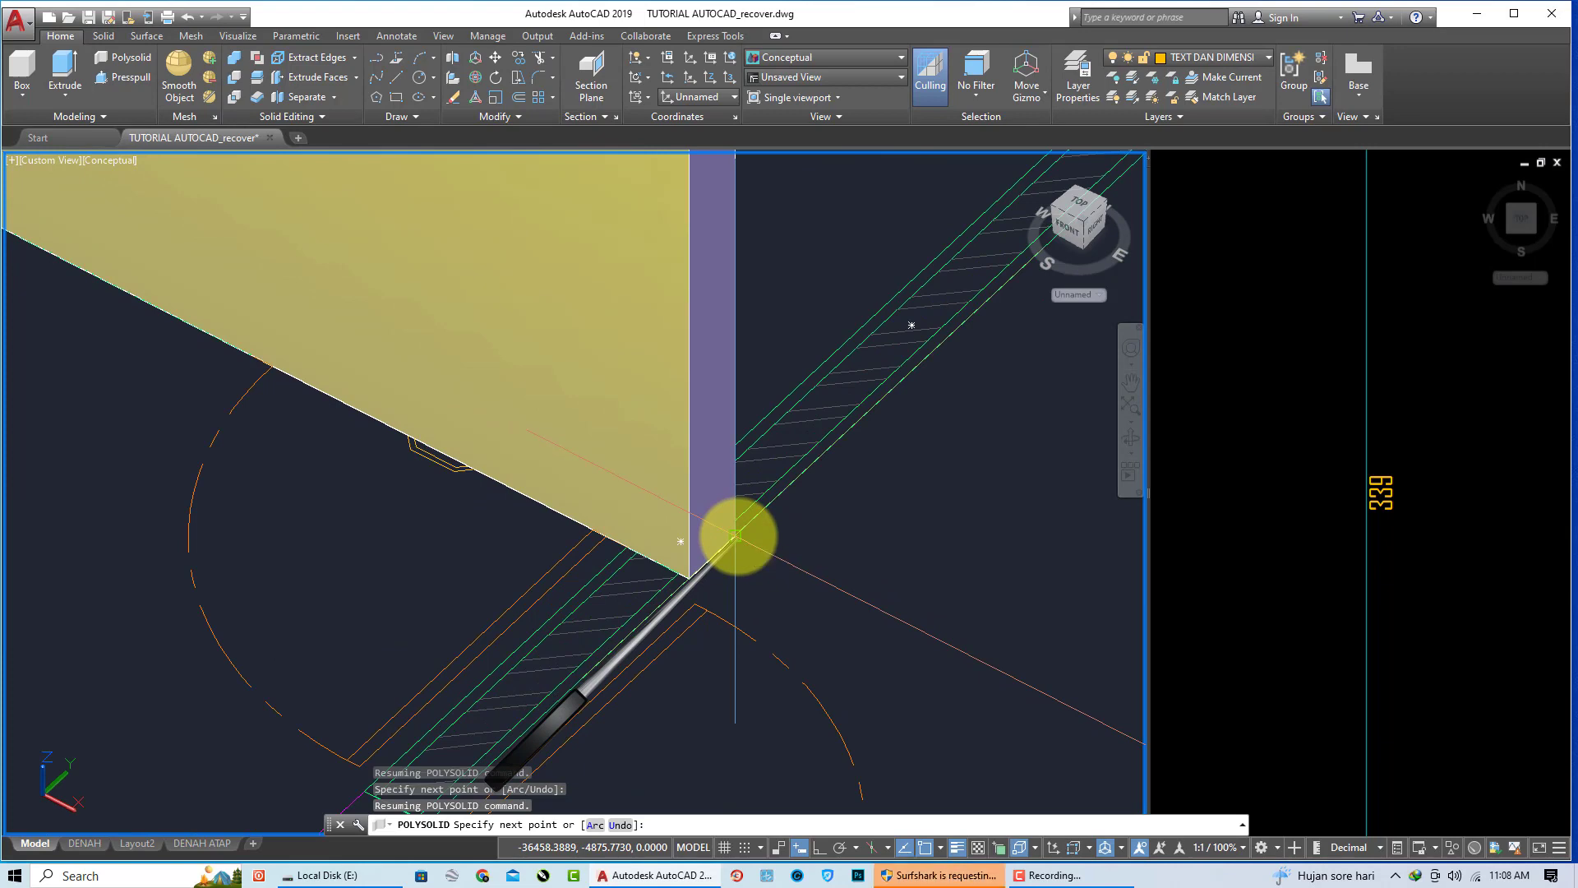
{"action": "left_click", "coordinate": [735, 535]}
{"action": "scroll", "coordinate": [727, 547], "scroll_direction": "down", "scroll_amount": 3}
{"action": "scroll", "coordinate": [764, 501], "scroll_direction": "up", "scroll_amount": 4}
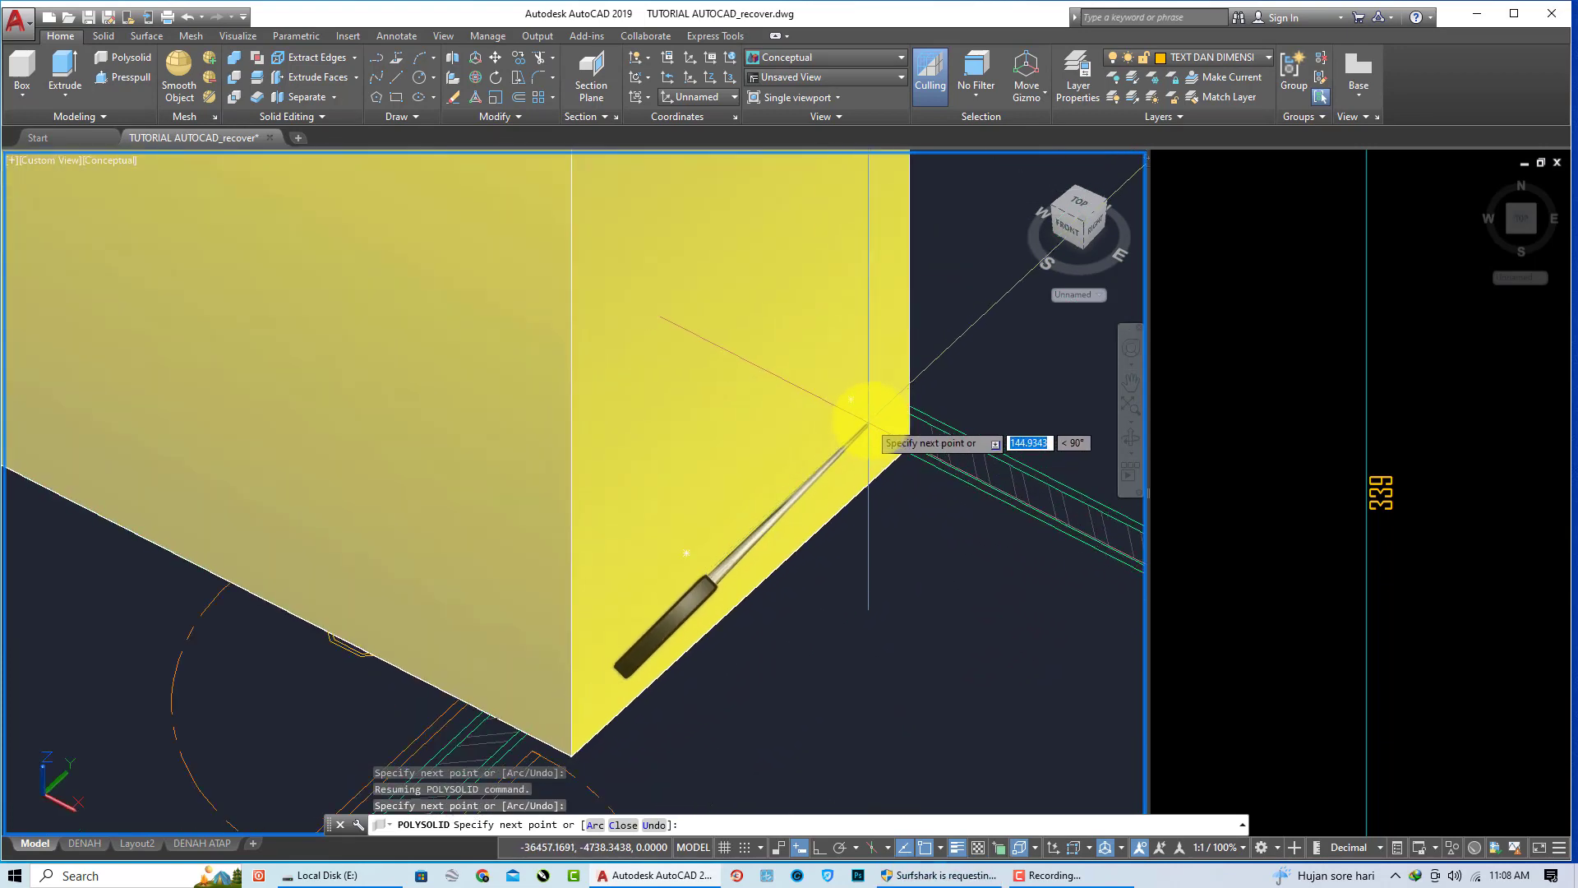
{"action": "scroll", "coordinate": [695, 634], "scroll_direction": "down", "scroll_amount": 3}
{"action": "scroll", "coordinate": [581, 674], "scroll_direction": "down", "scroll_amount": 2}
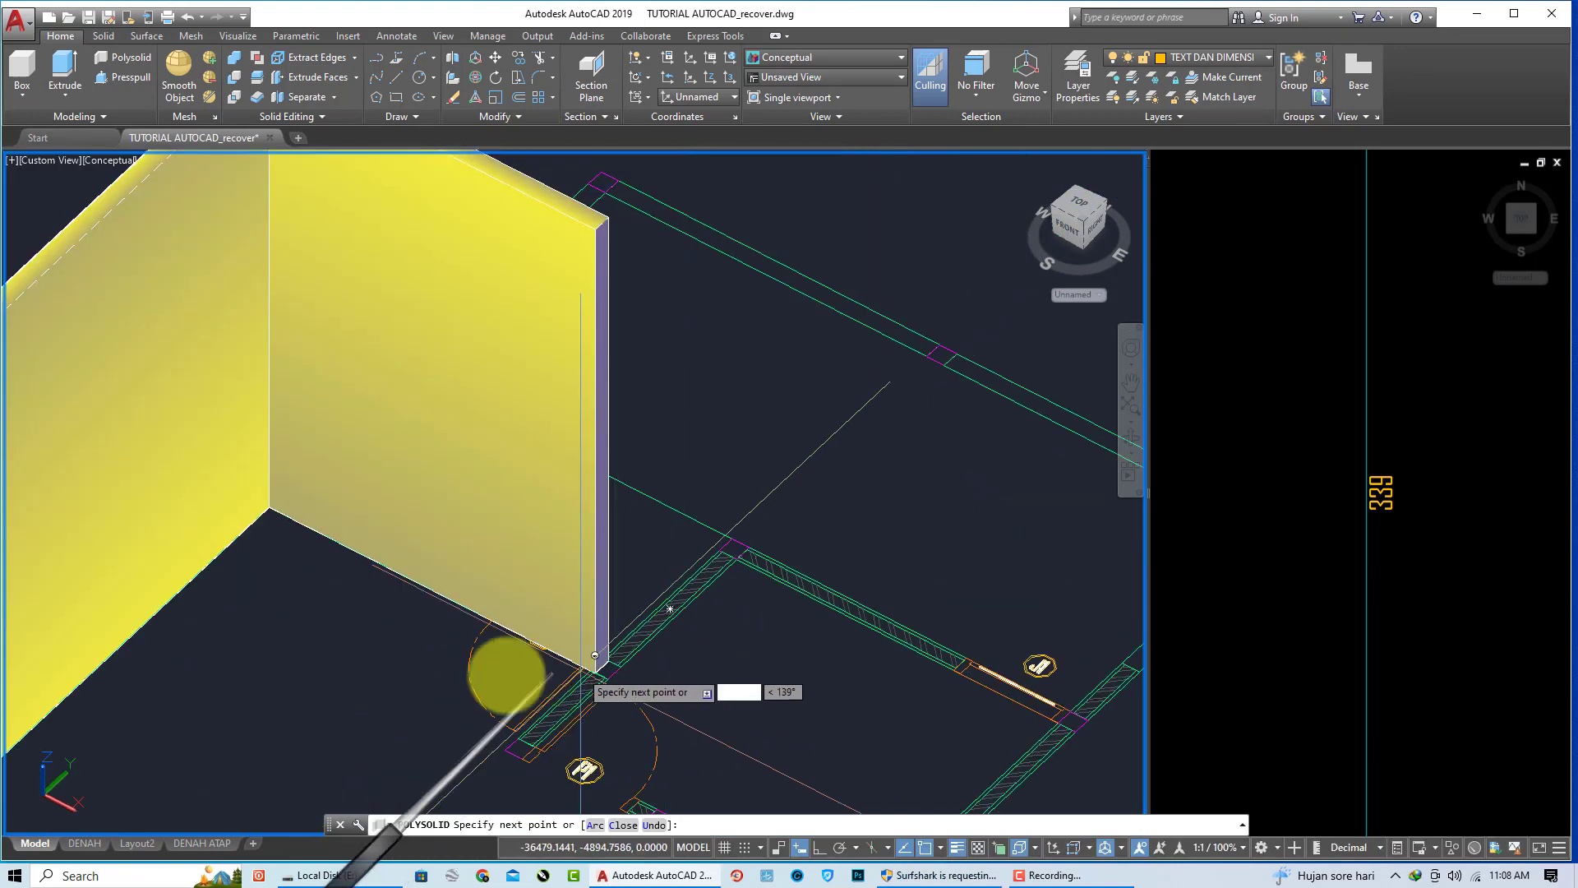
{"action": "scroll", "coordinate": [579, 637], "scroll_direction": "down", "scroll_amount": 3}
{"action": "scroll", "coordinate": [542, 657], "scroll_direction": "down", "scroll_amount": 2}
{"action": "scroll", "coordinate": [503, 670], "scroll_direction": "up", "scroll_amount": 3}
{"action": "scroll", "coordinate": [497, 678], "scroll_direction": "up", "scroll_amount": 3}
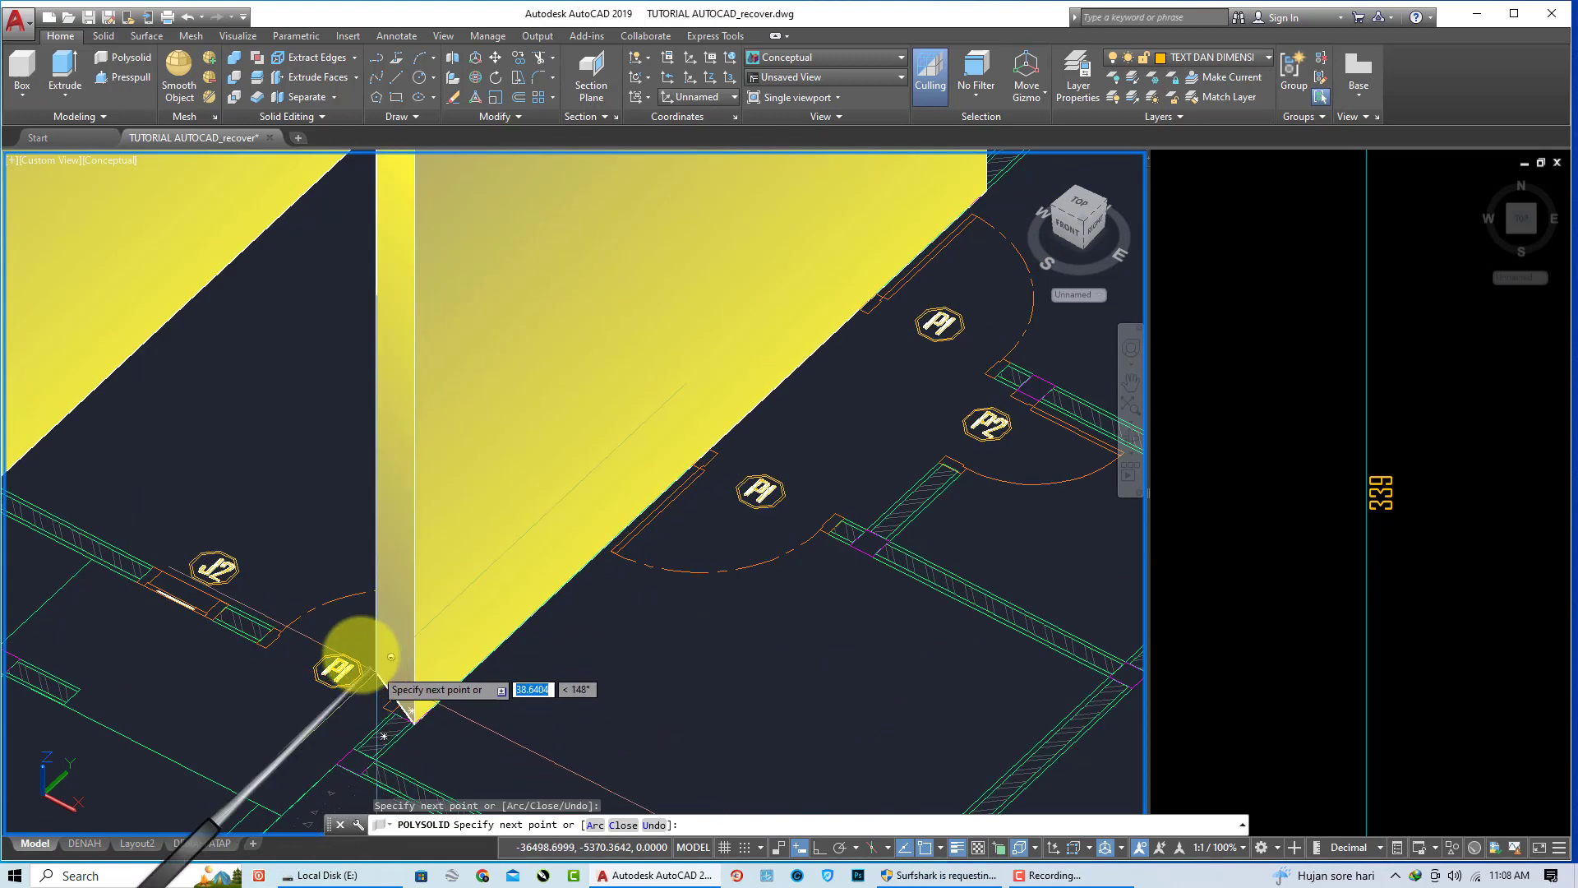
{"action": "scroll", "coordinate": [359, 649], "scroll_direction": "down", "scroll_amount": 2}
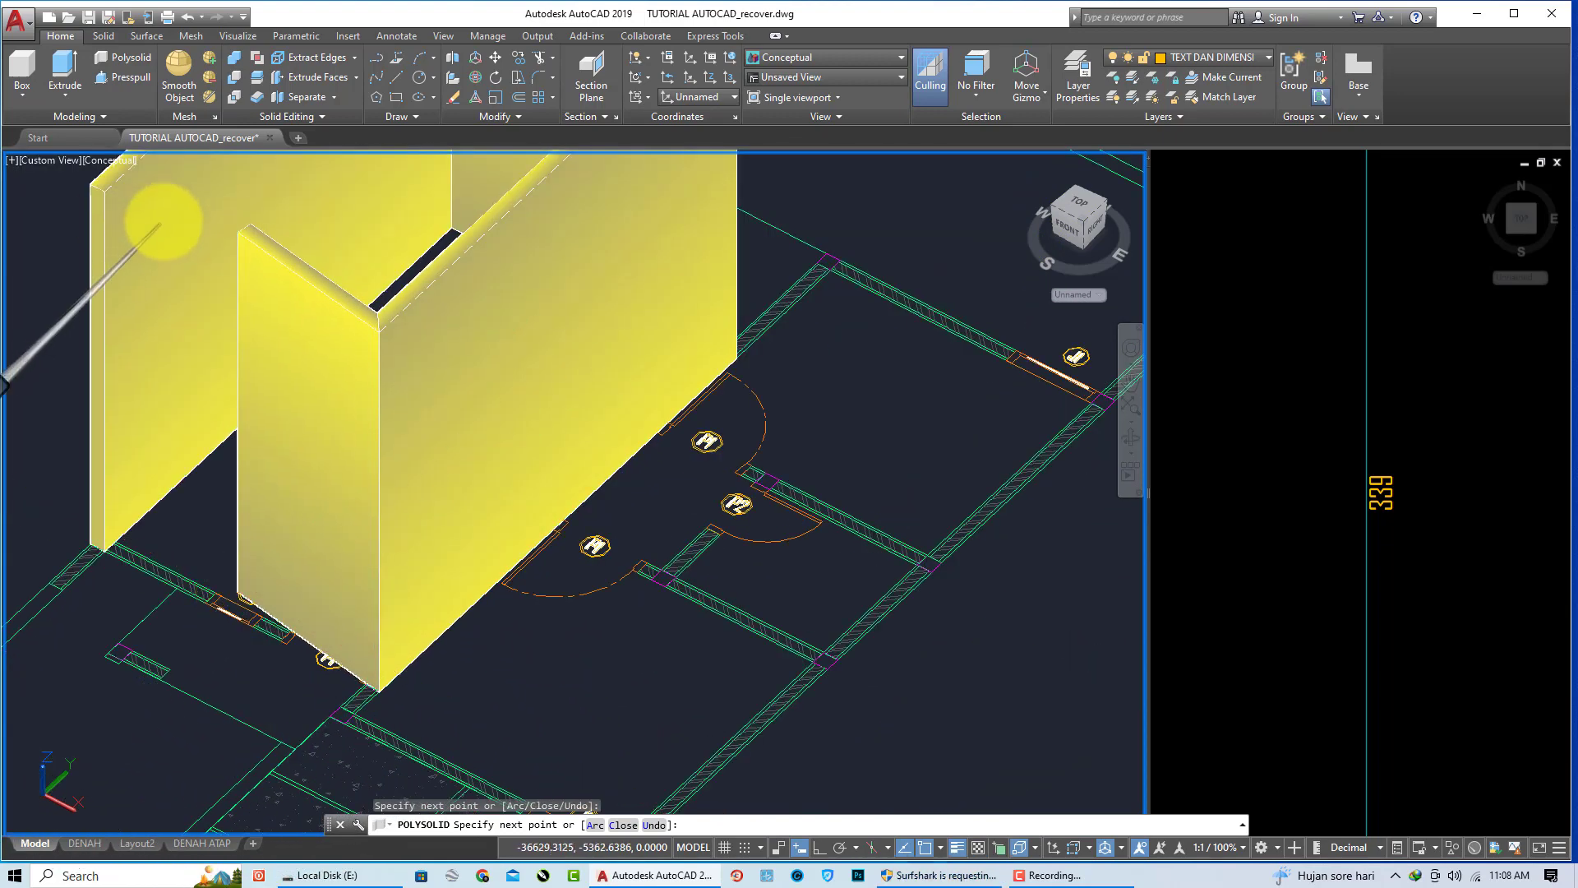
{"action": "key", "text": "Return"}
{"action": "middle_click_drag", "start_coordinate": [234, 326], "coordinate": [242, 278]}
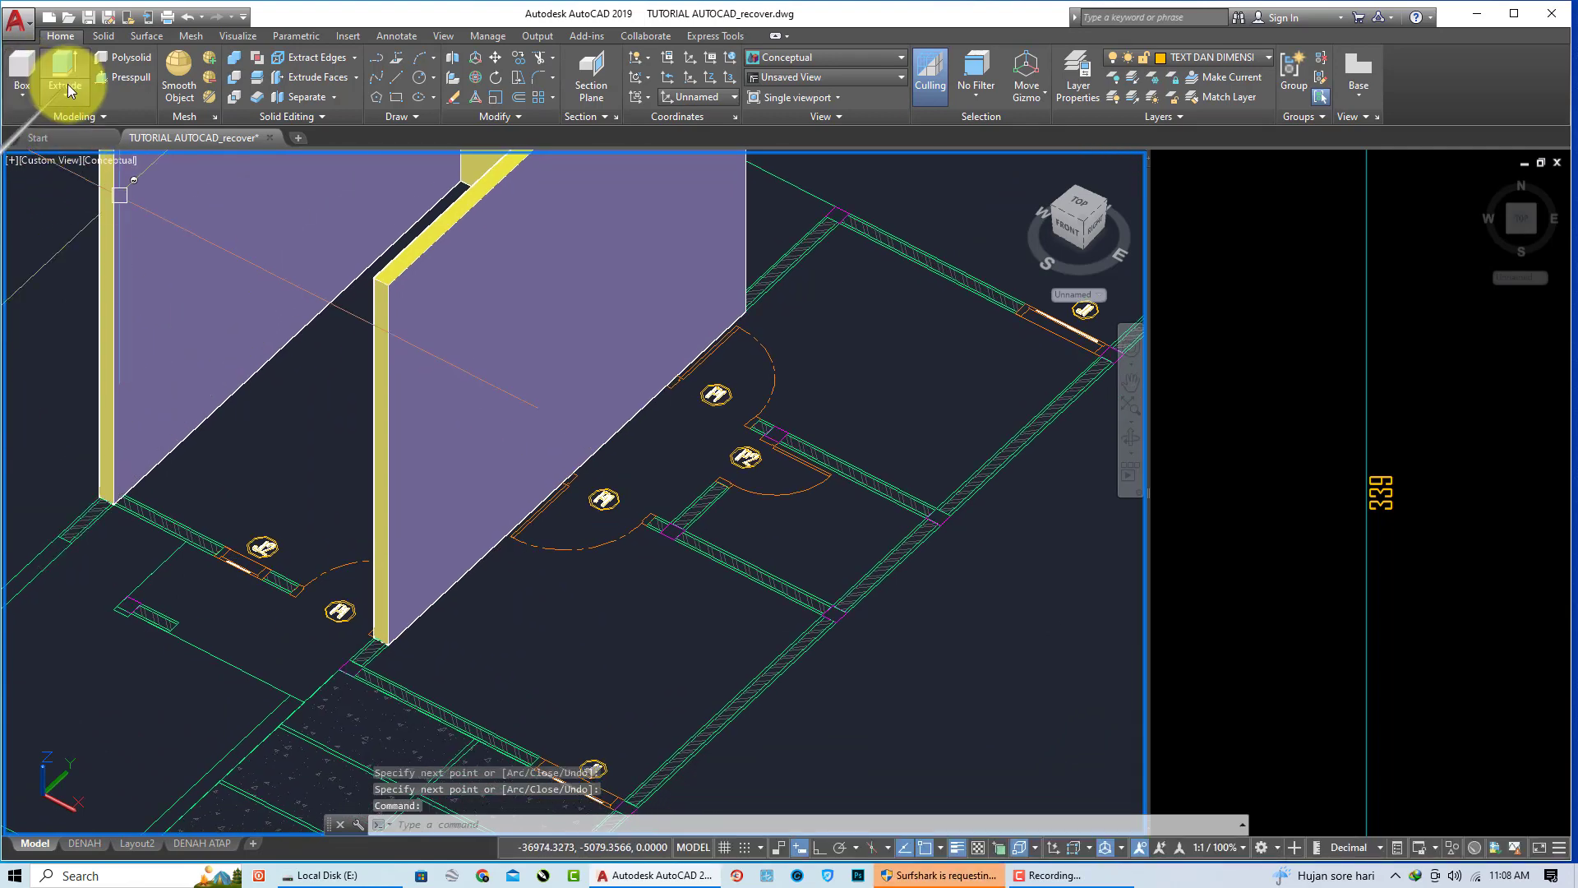
Step: Make two aborted polysolid starts while orbiting the model to locate the corner gaps
{"action": "left_click", "coordinate": [106, 59]}
{"action": "scroll", "coordinate": [136, 480], "scroll_direction": "up", "scroll_amount": 5}
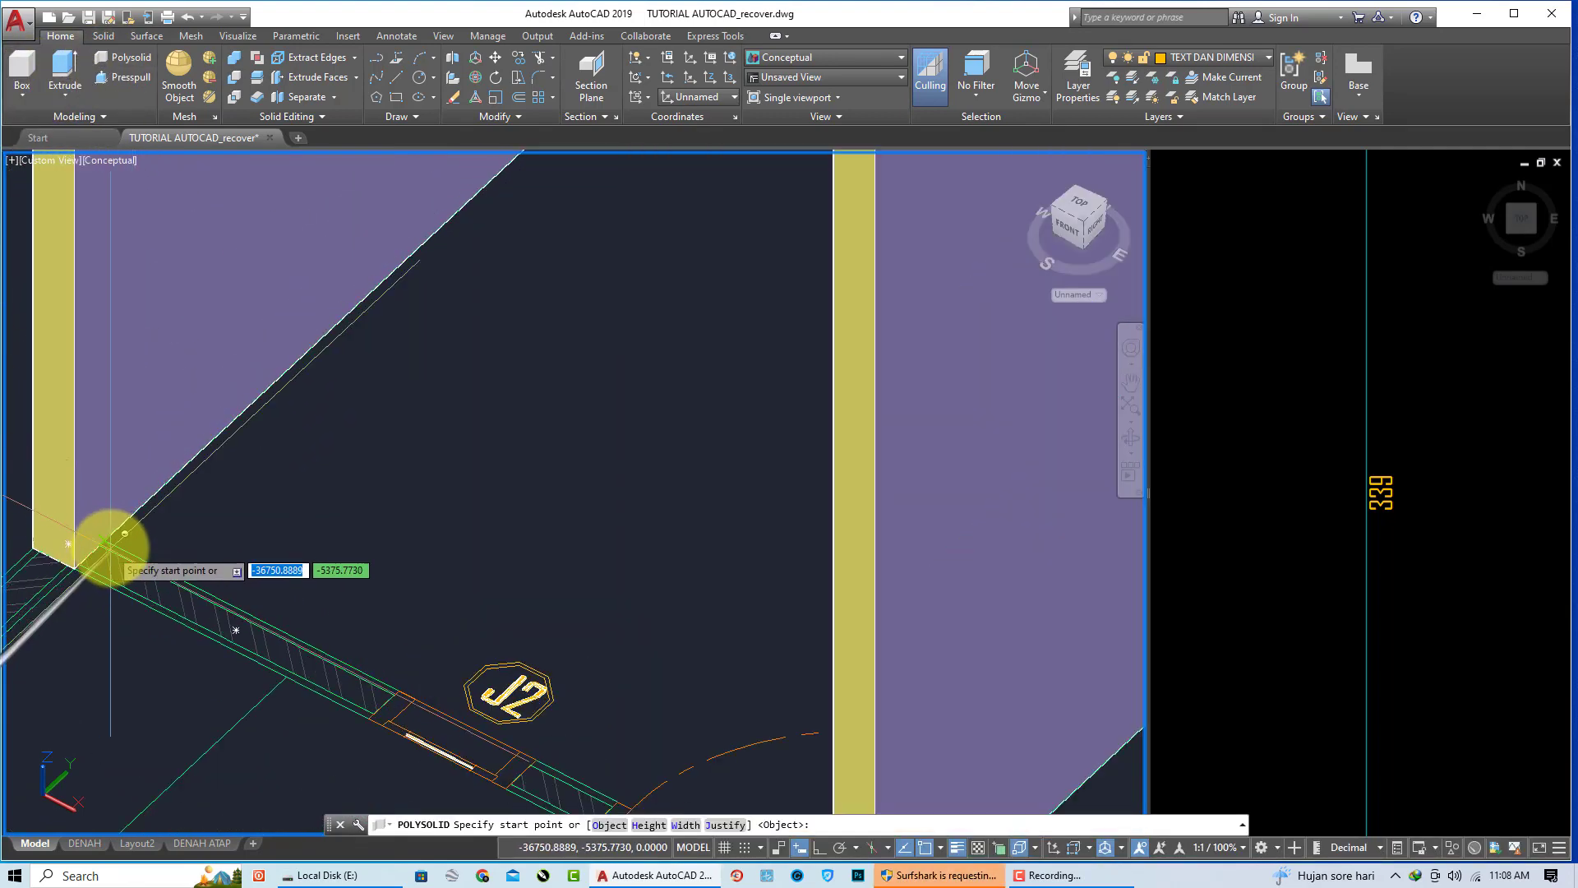
{"action": "left_click", "coordinate": [106, 540]}
{"action": "scroll", "coordinate": [177, 559], "scroll_direction": "down", "scroll_amount": 3}
{"action": "key", "text": "Escape"}
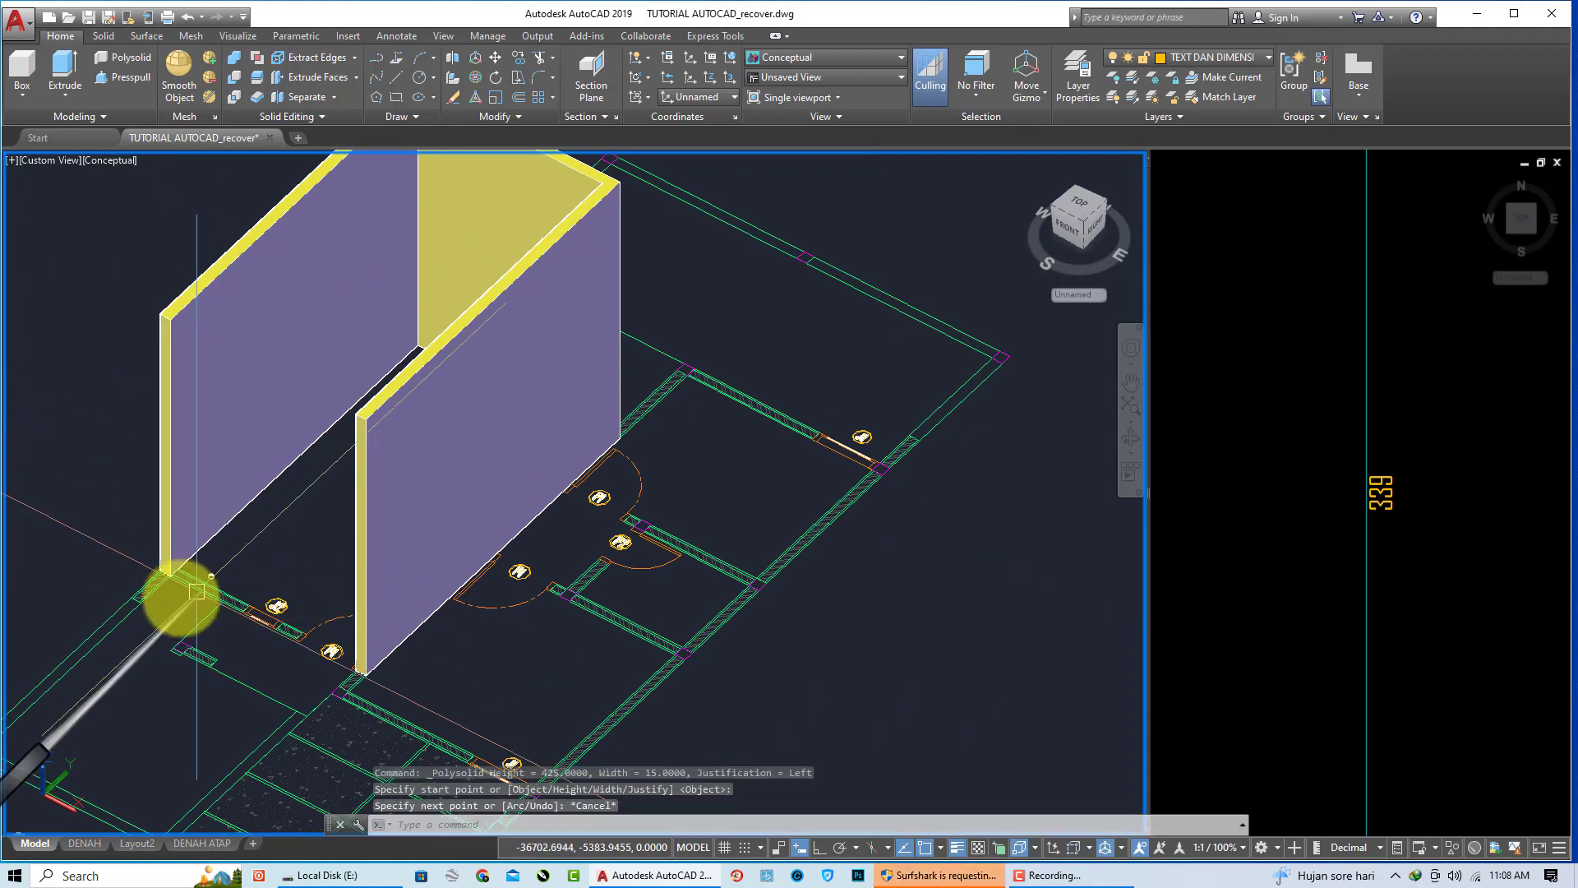
{"action": "mouse_move", "coordinate": [225, 606]}
{"action": "middle_mouse_down", "text": "shift"}
{"action": "mouse_move", "coordinate": [521, 644]}
{"action": "mouse_move", "coordinate": [413, 411]}
{"action": "middle_mouse_up", "text": "shift"}
{"action": "left_click", "coordinate": [112, 64]}
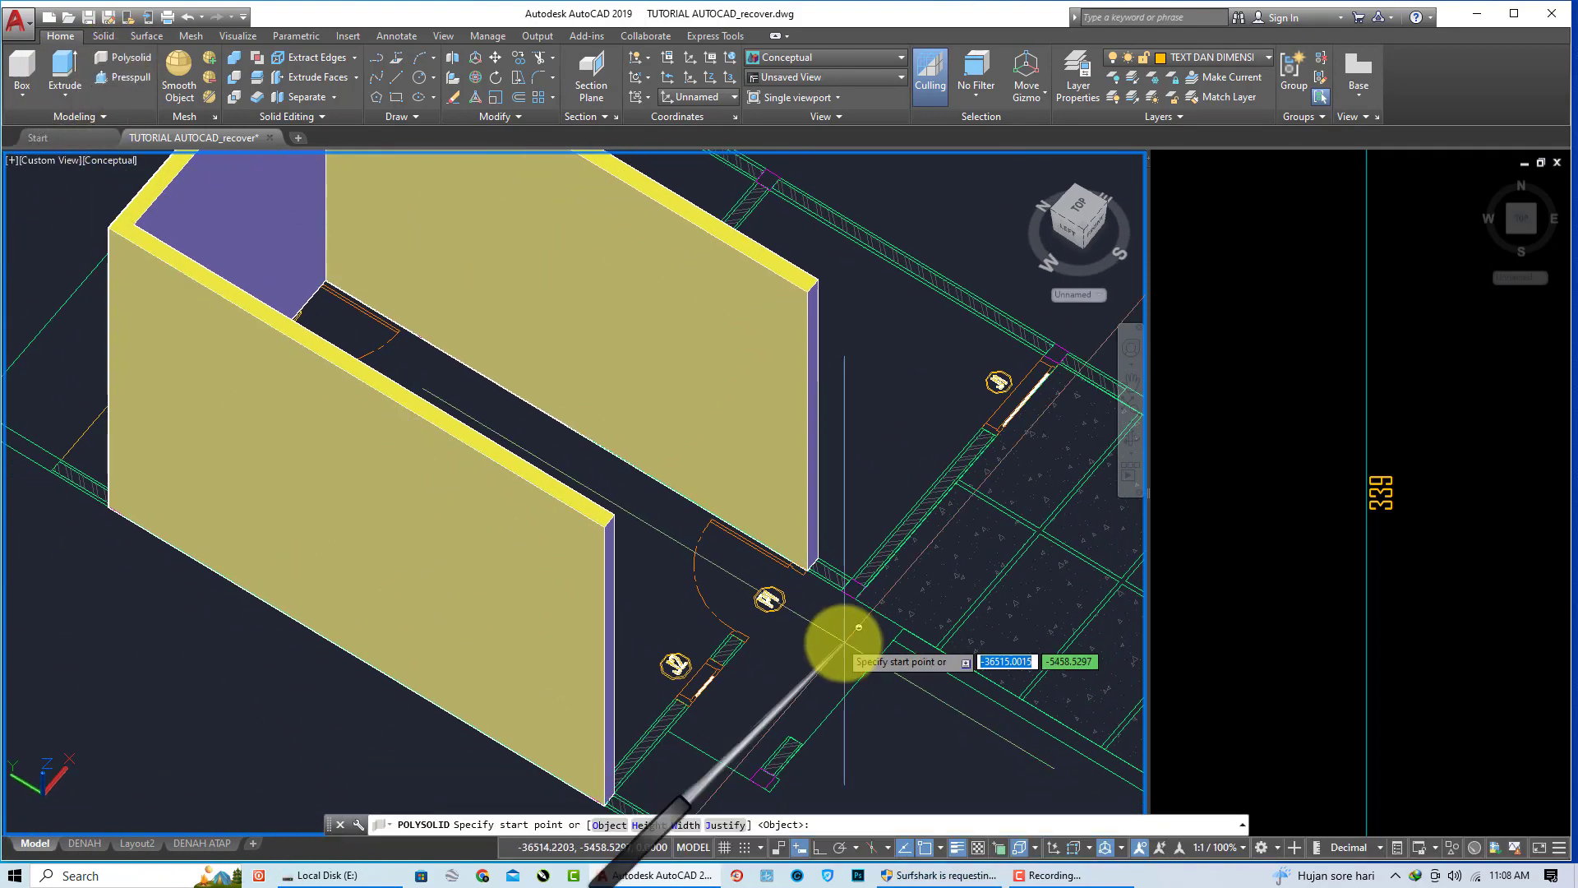
{"action": "scroll", "coordinate": [776, 526], "scroll_direction": "up", "scroll_amount": 3}
{"action": "scroll", "coordinate": [776, 505], "scroll_direction": "down", "scroll_amount": 4}
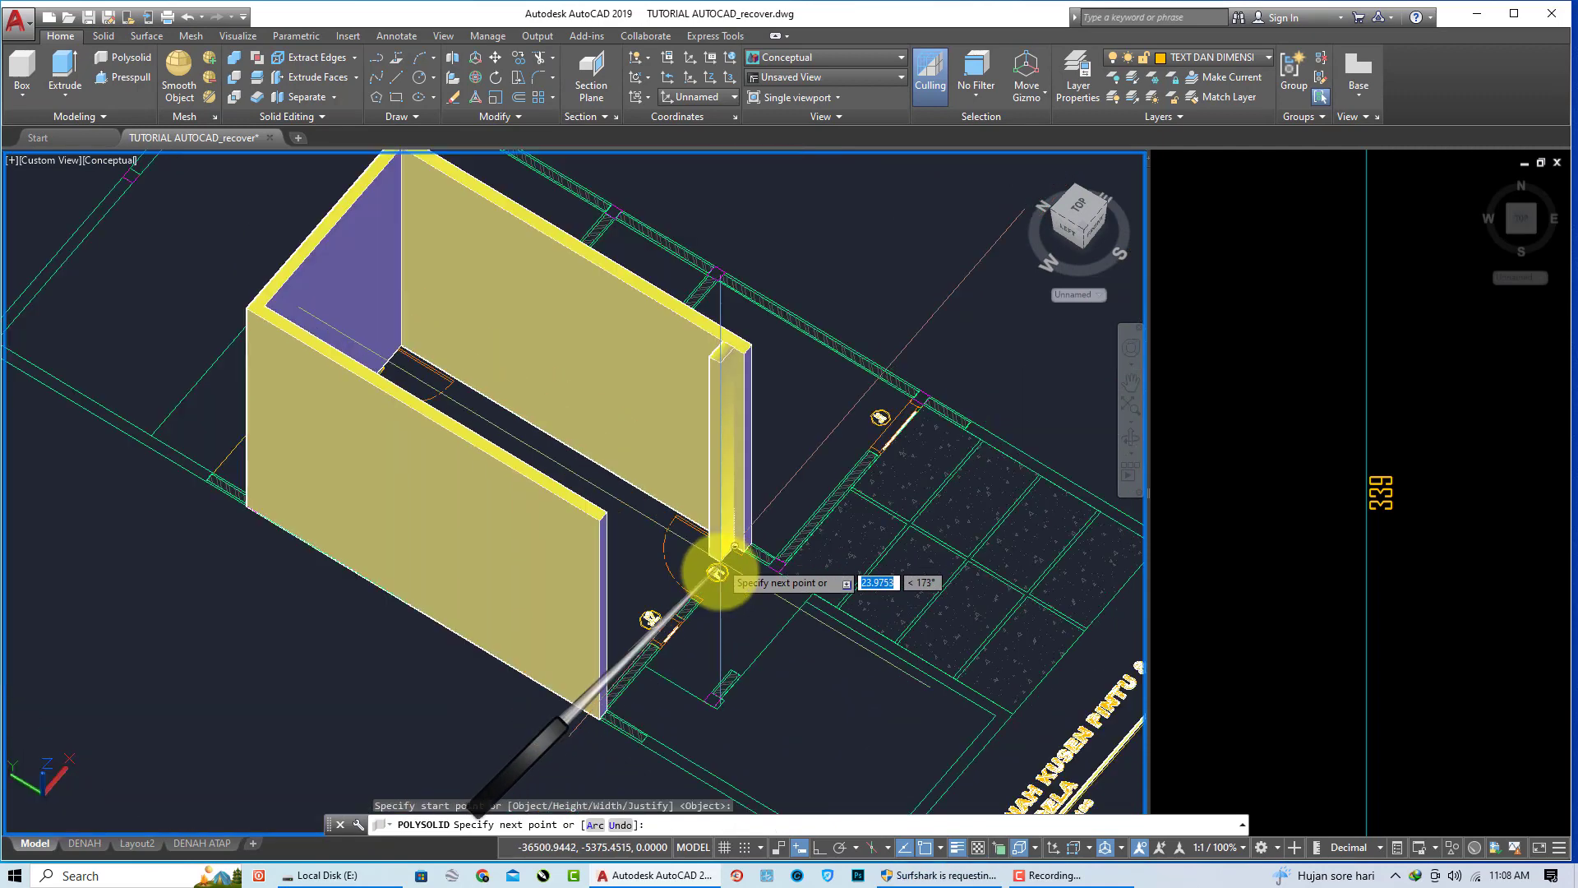
{"action": "left_click", "coordinate": [722, 564]}
{"action": "key", "text": "Escape"}
{"action": "scroll", "coordinate": [742, 558], "scroll_direction": "up", "scroll_amount": 4}
Step: Draw a short polysolid wall piece across the gap at the door-side corner
{"action": "key", "text": "Return"}
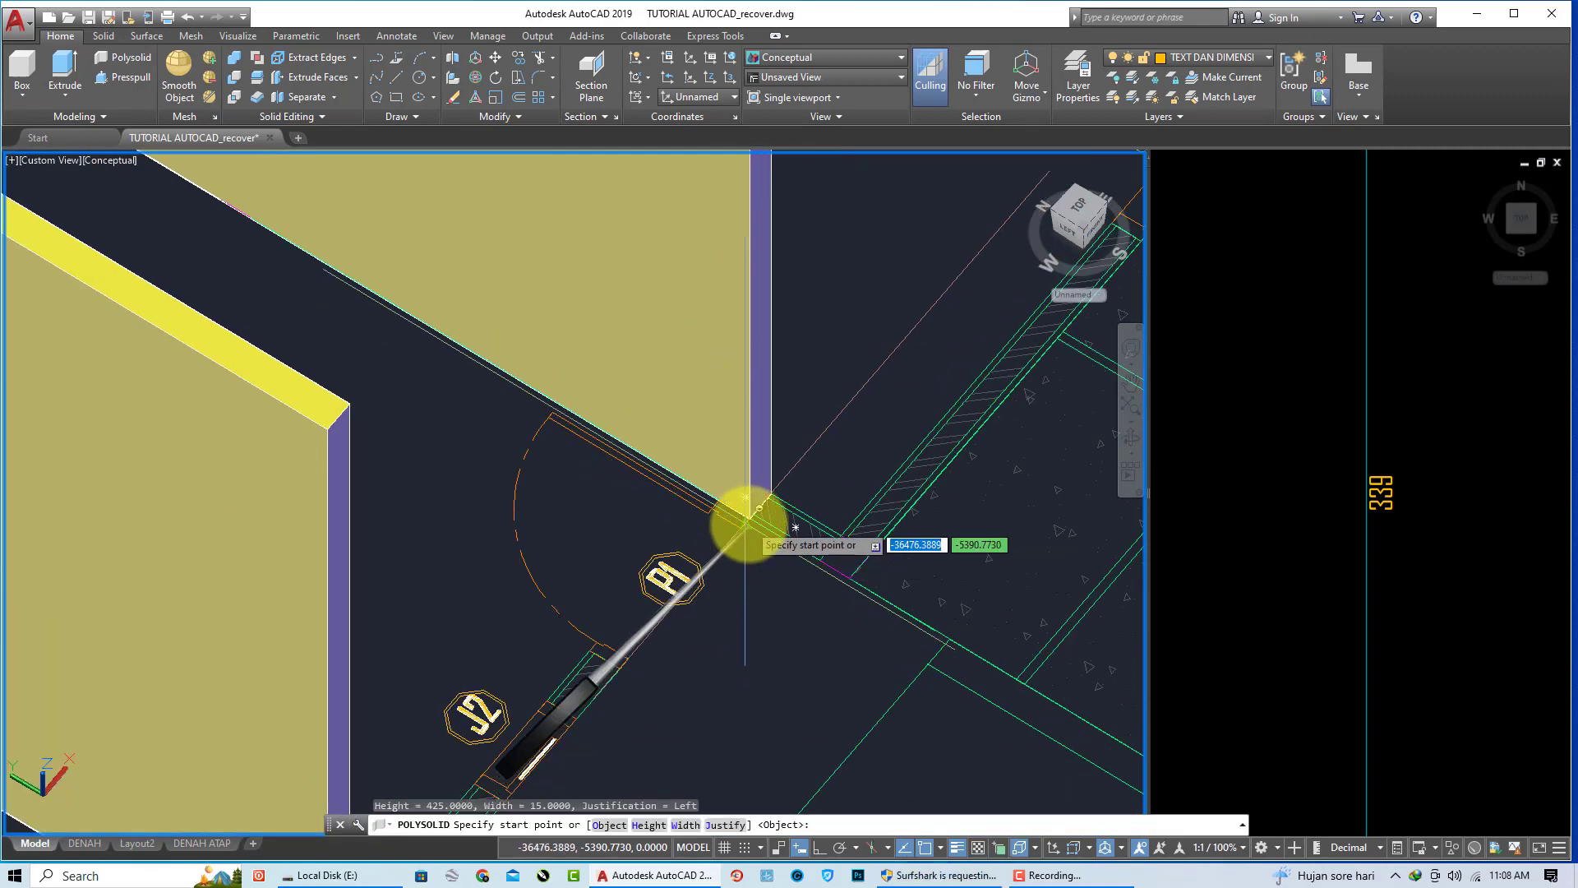
{"action": "left_click", "coordinate": [746, 518]}
{"action": "scroll", "coordinate": [661, 564], "scroll_direction": "down", "scroll_amount": 2}
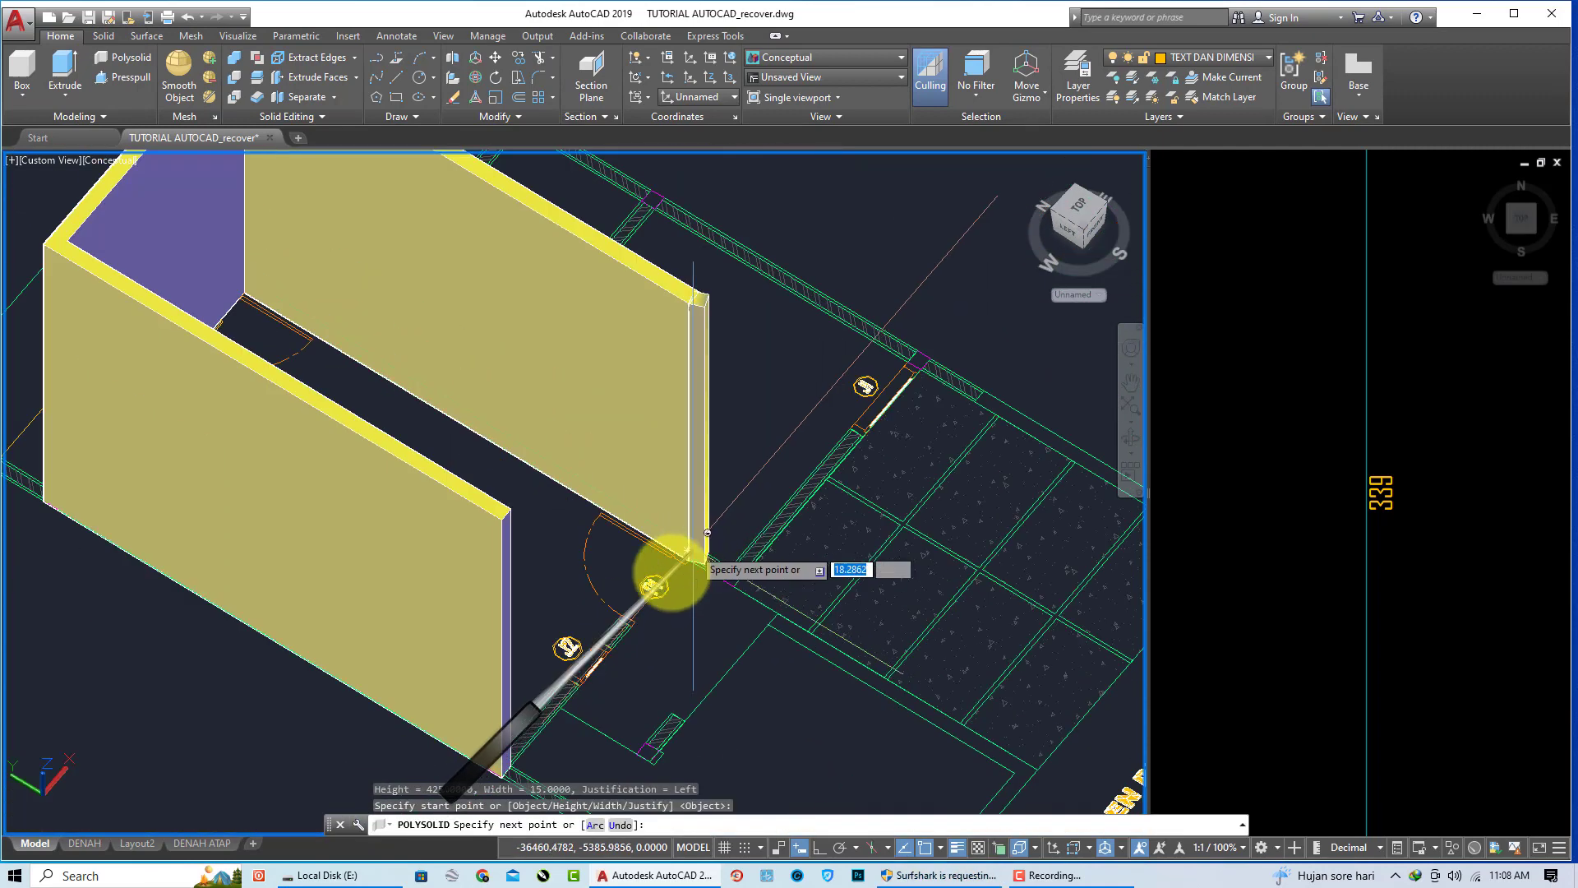
{"action": "scroll", "coordinate": [534, 744], "scroll_direction": "up", "scroll_amount": 2}
{"action": "scroll", "coordinate": [534, 744], "scroll_direction": "up", "scroll_amount": 4}
{"action": "scroll", "coordinate": [539, 599], "scroll_direction": "down", "scroll_amount": 1}
{"action": "scroll", "coordinate": [518, 635], "scroll_direction": "up", "scroll_amount": 1}
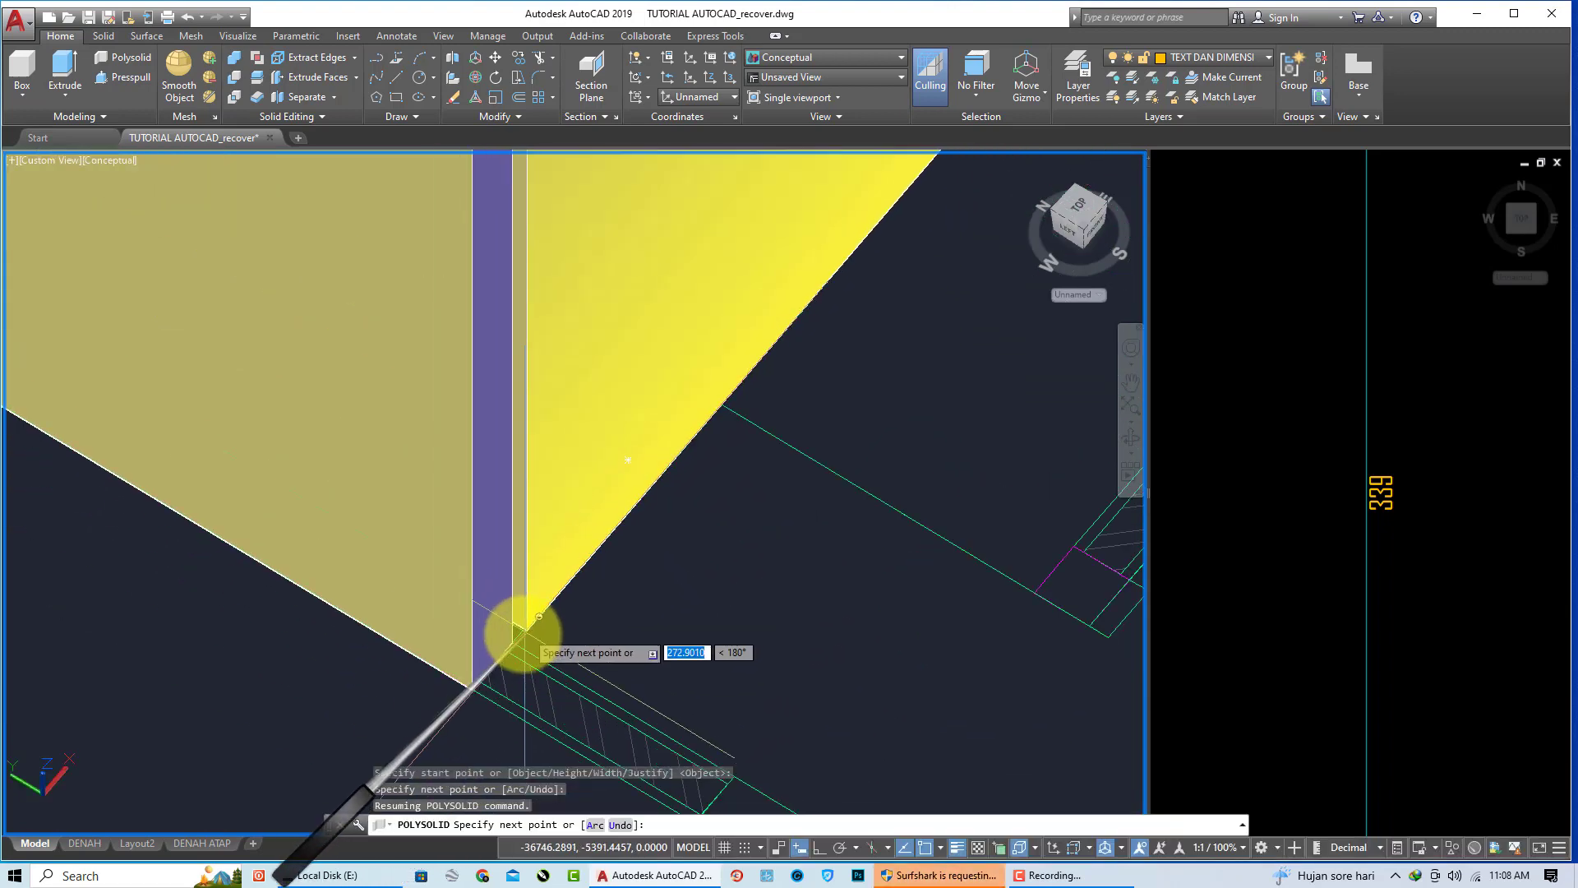
{"action": "left_click", "coordinate": [514, 640]}
{"action": "key", "text": "Return"}
Step: Start another polysolid at the next corner, then orbit around that corner
{"action": "scroll", "coordinate": [514, 641], "scroll_direction": "down", "scroll_amount": 3}
{"action": "scroll", "coordinate": [658, 534], "scroll_direction": "up", "scroll_amount": 3}
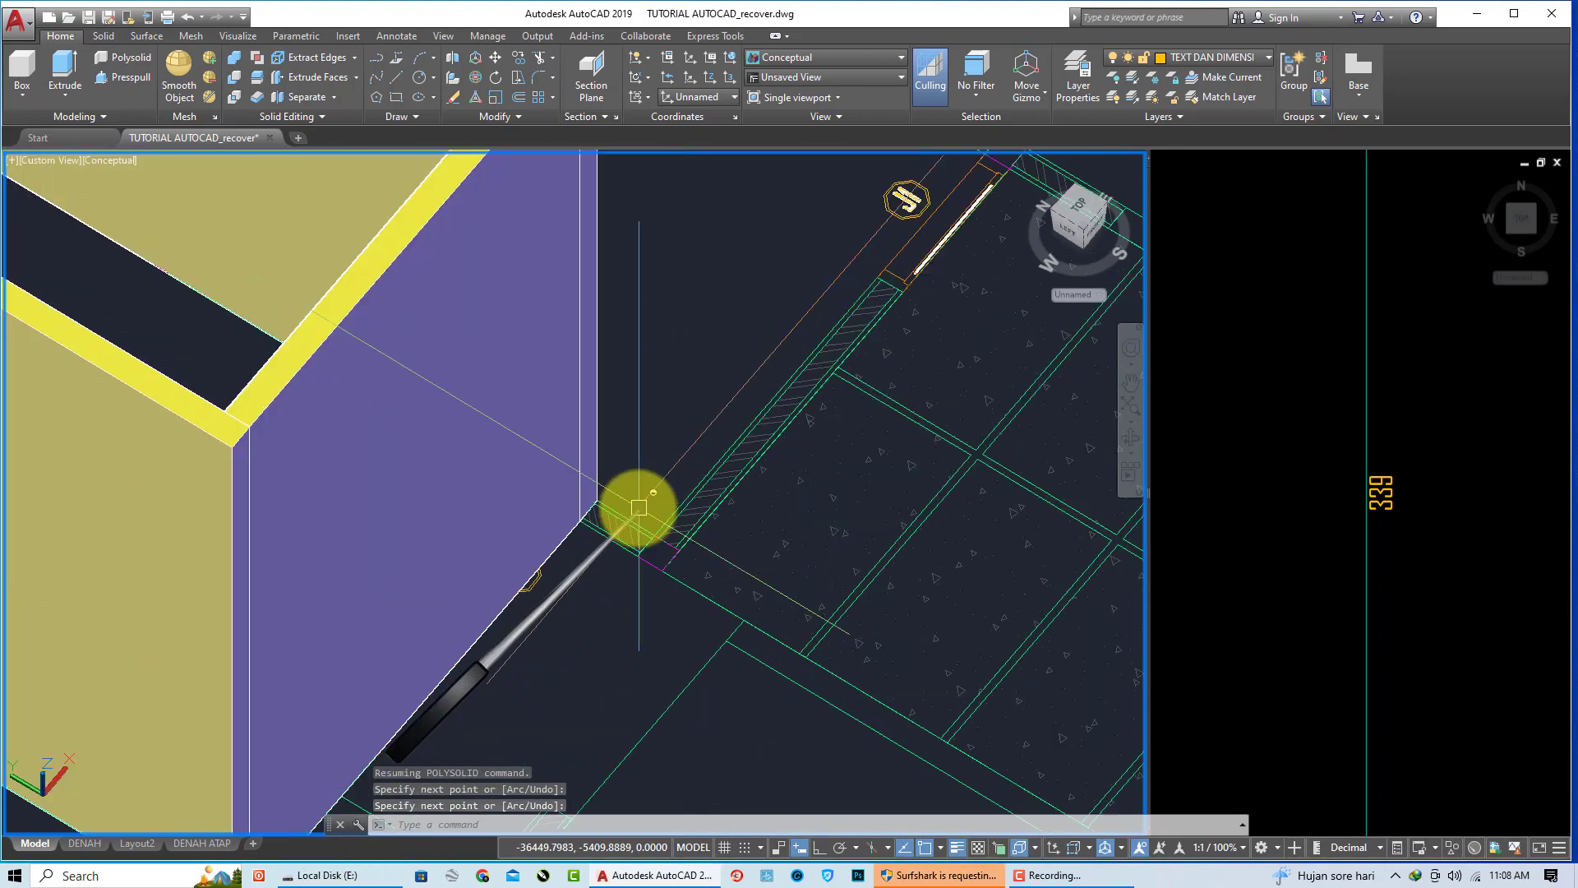
{"action": "scroll", "coordinate": [598, 489], "scroll_direction": "up", "scroll_amount": 2}
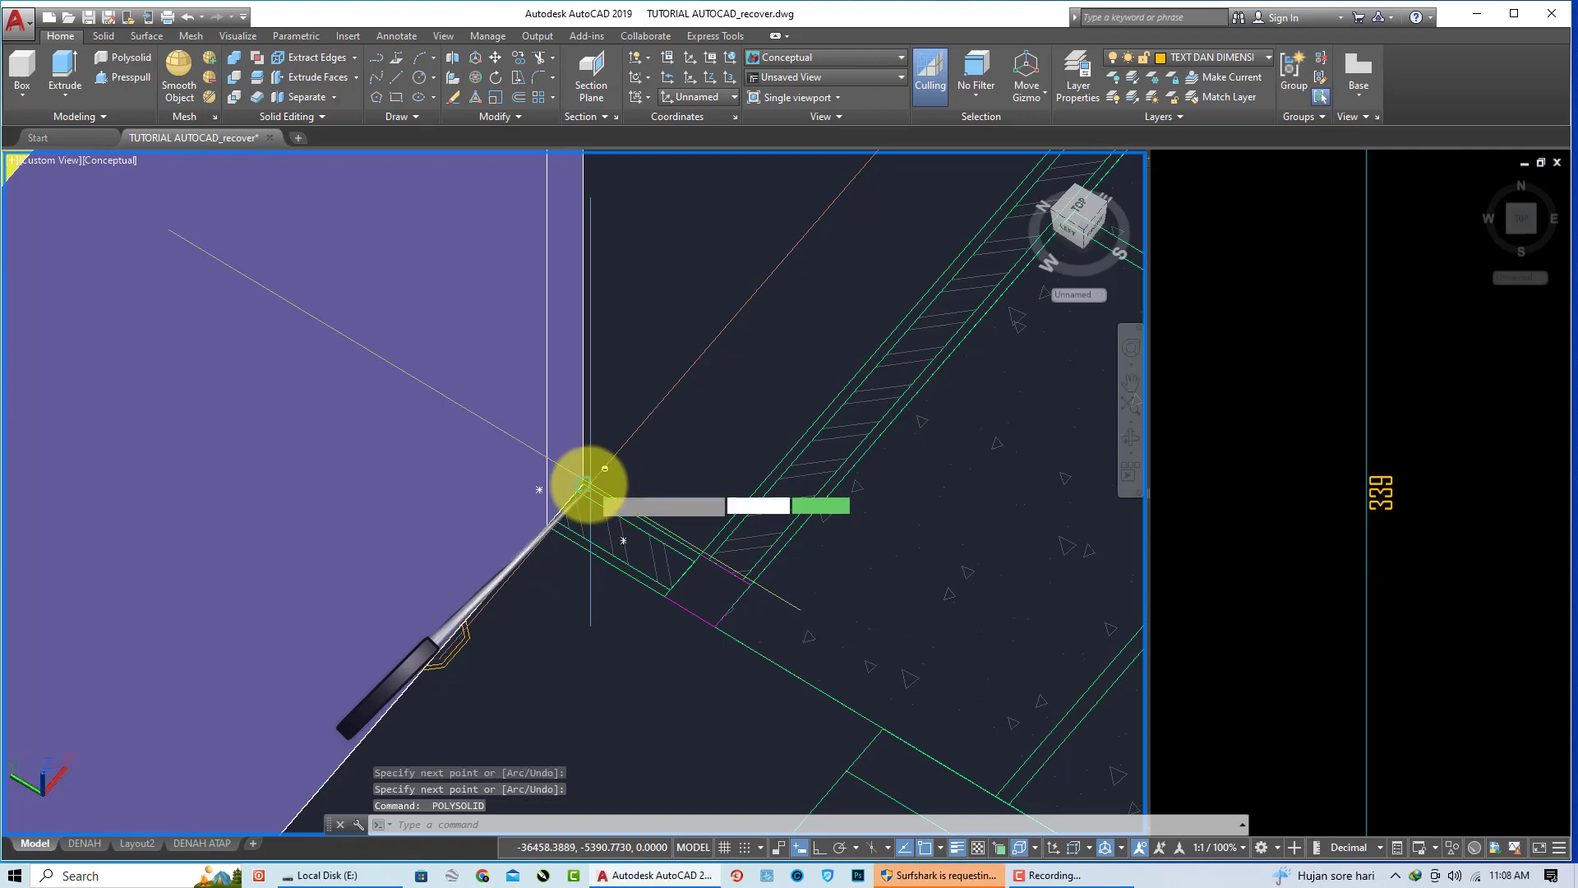
{"action": "key", "text": "Return"}
{"action": "left_click", "coordinate": [583, 482]}
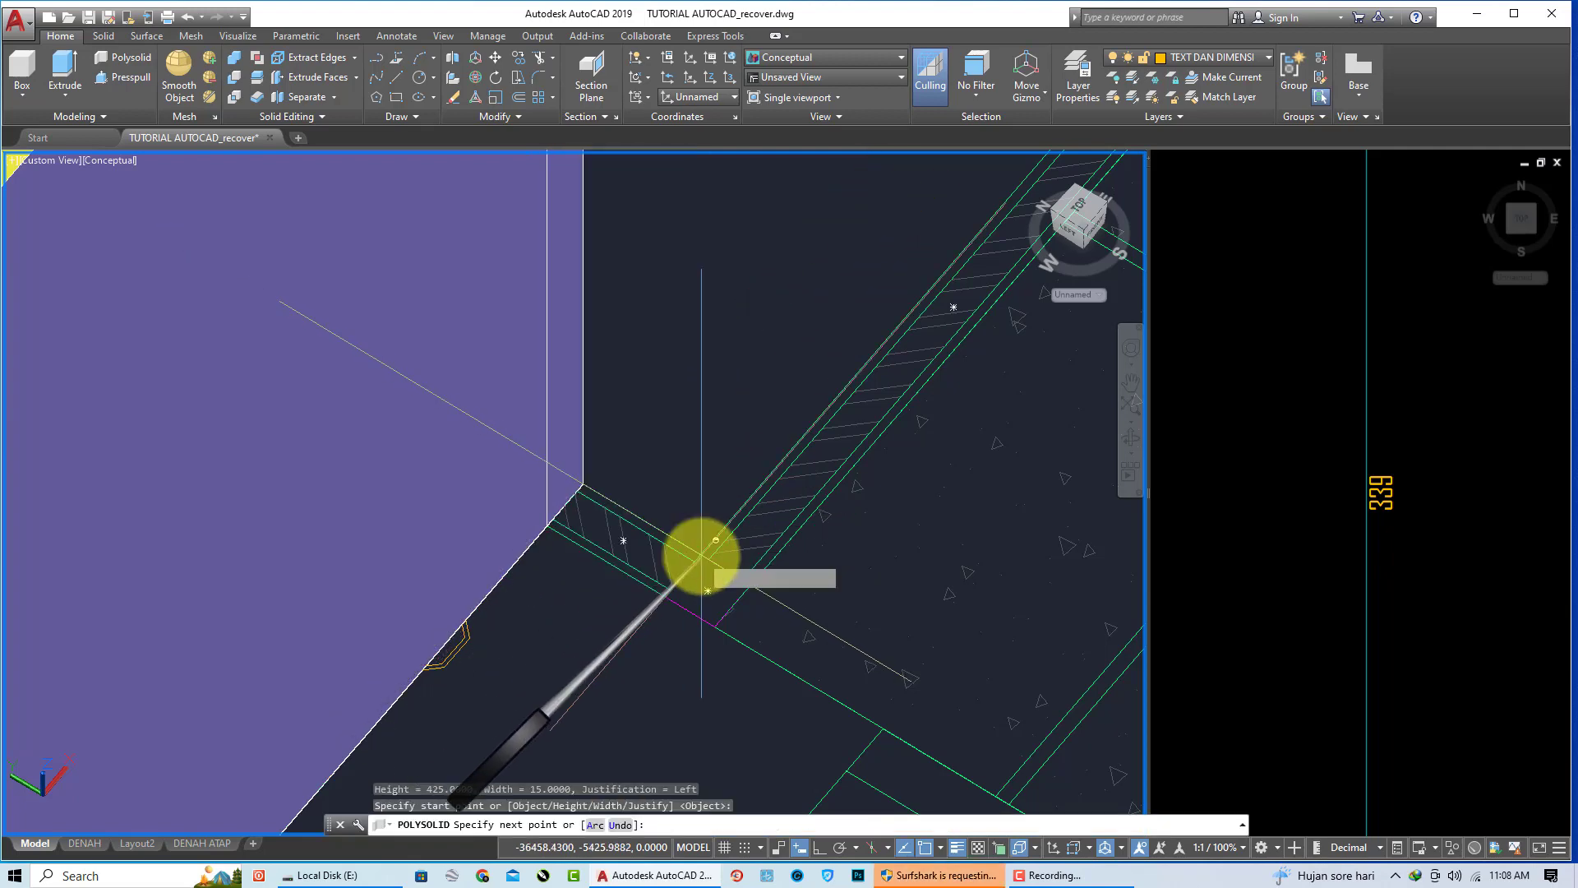
{"action": "scroll", "coordinate": [781, 575], "scroll_direction": "down", "scroll_amount": 5}
{"action": "mouse_move", "coordinate": [909, 599]}
{"action": "middle_mouse_down", "text": "shift"}
{"action": "mouse_move", "coordinate": [662, 493]}
{"action": "mouse_move", "coordinate": [741, 553]}
{"action": "mouse_move", "coordinate": [456, 540]}
{"action": "middle_mouse_up", "text": "shift"}
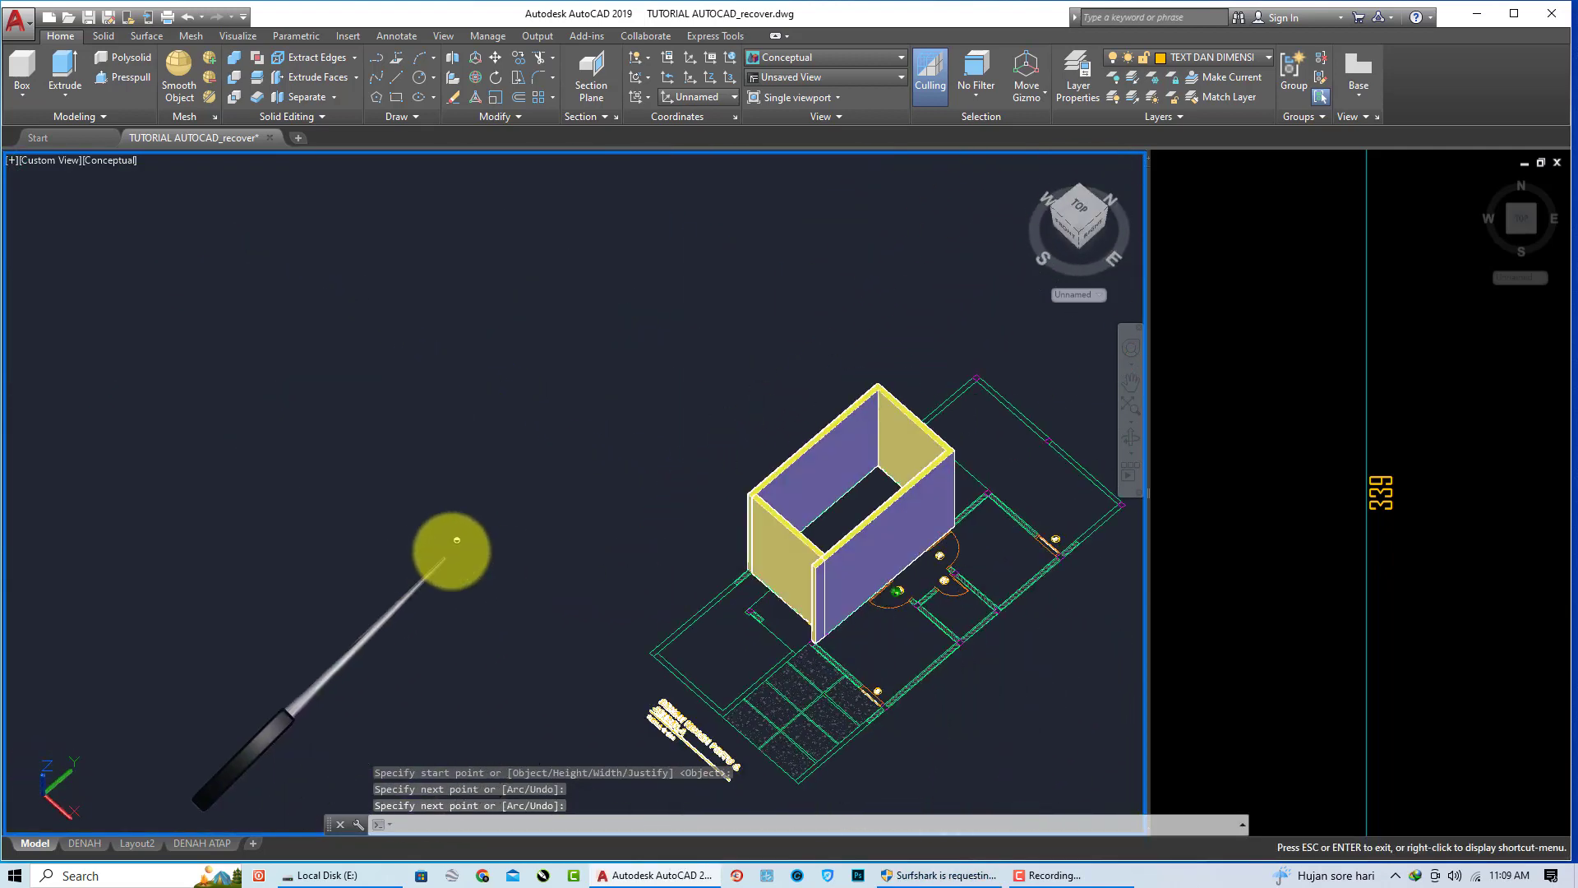
{"action": "key", "text": "Escape"}
{"action": "key", "text": "Escape"}
Step: Draw a polysolid piece between the corner points to close the remaining gap
{"action": "key", "text": "Return"}
{"action": "scroll", "coordinate": [958, 483], "scroll_direction": "up", "scroll_amount": 4}
{"action": "scroll", "coordinate": [909, 388], "scroll_direction": "up", "scroll_amount": 3}
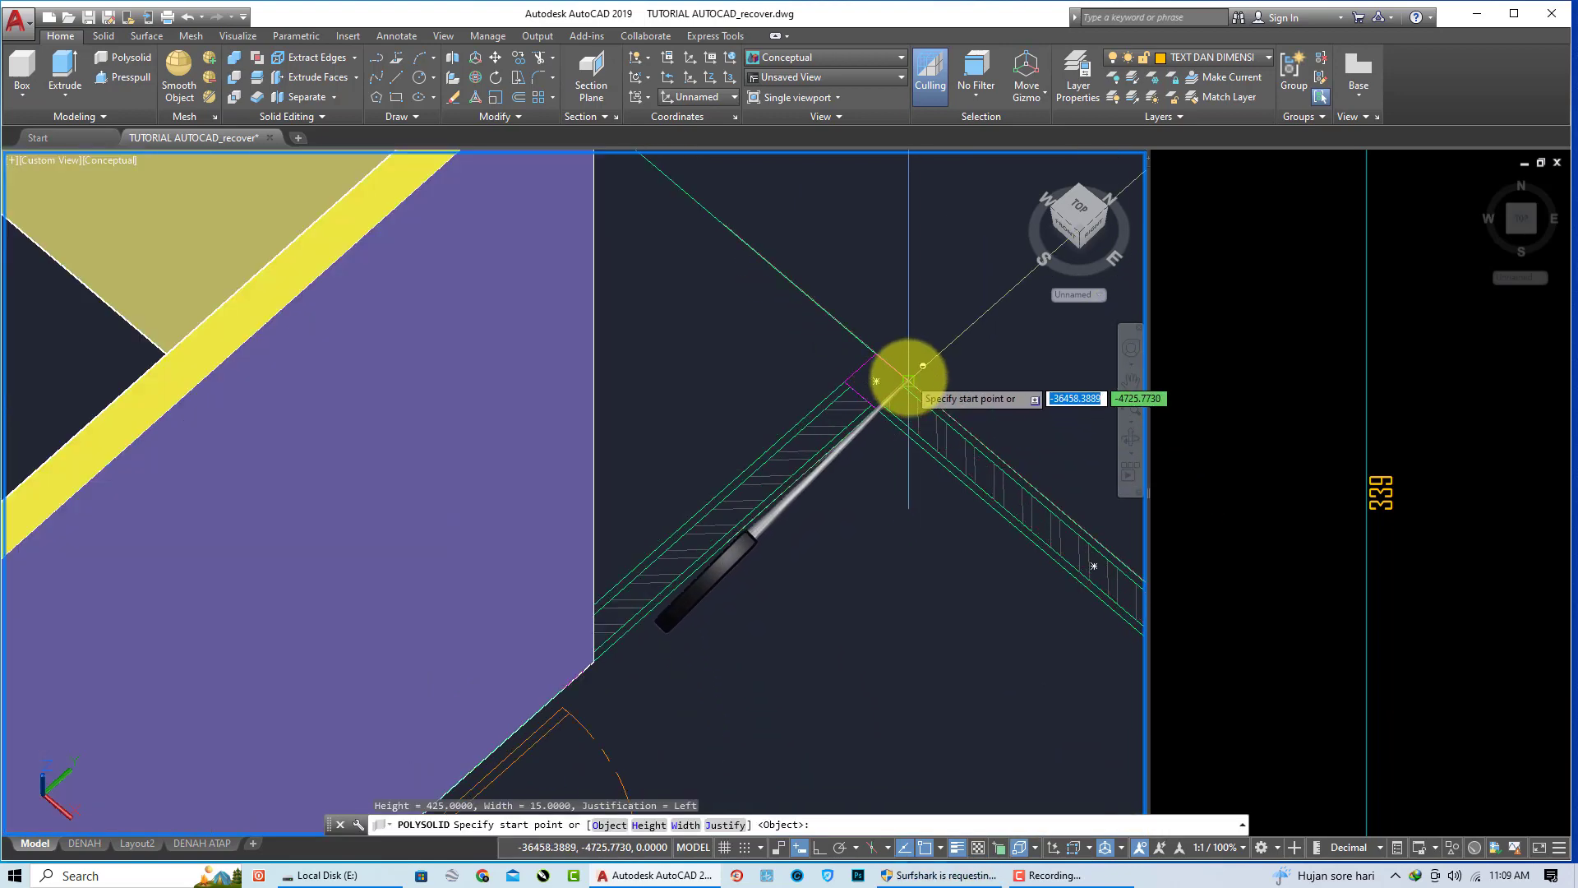
{"action": "left_click", "coordinate": [908, 380]}
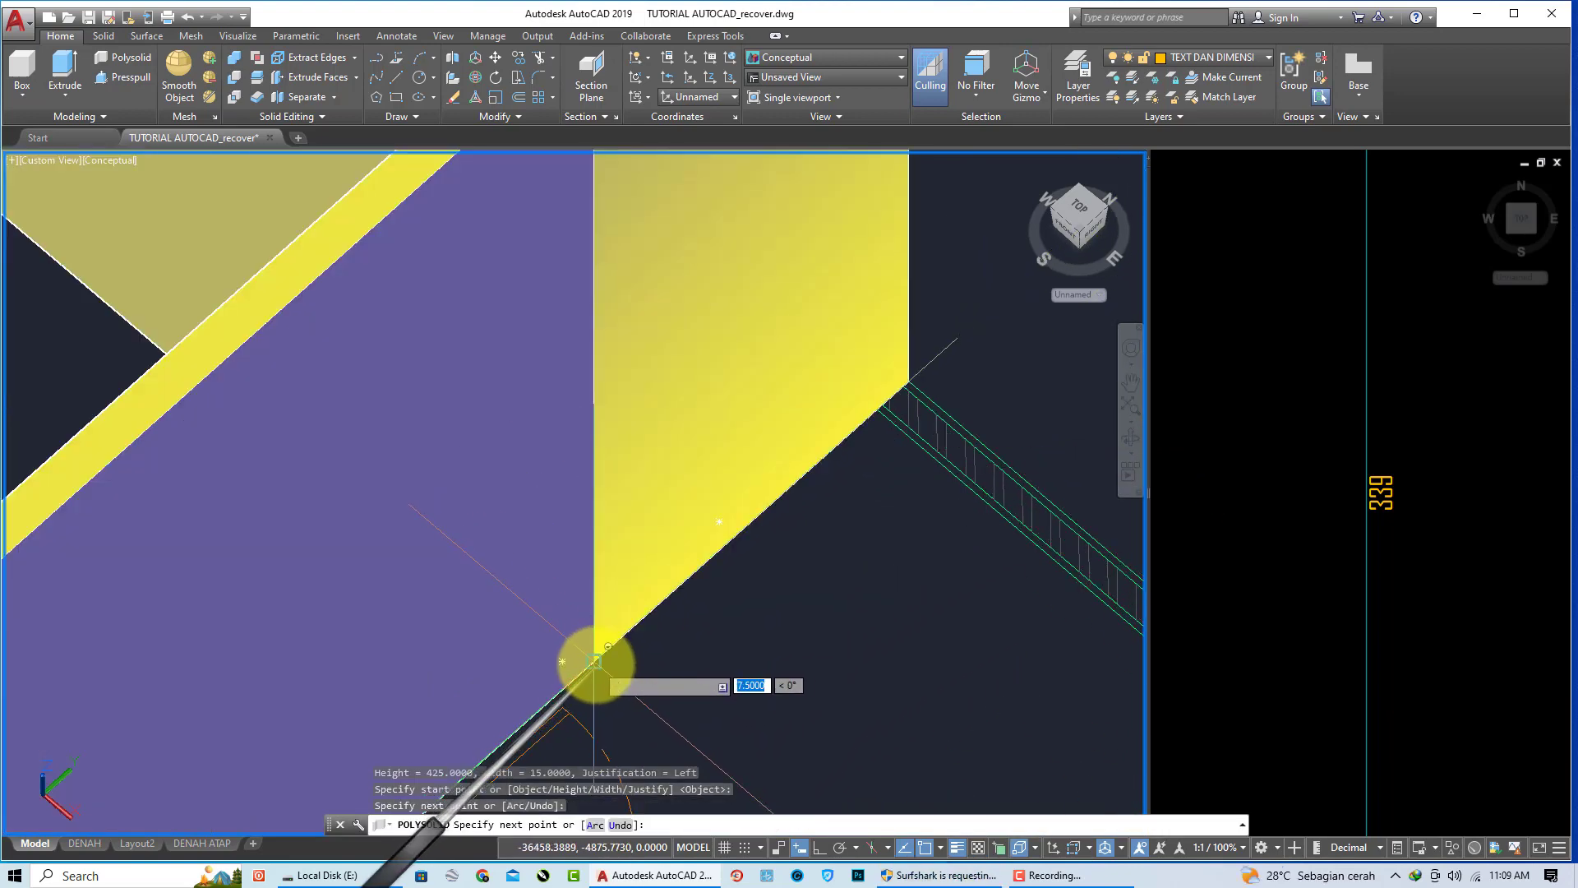
{"action": "left_click", "coordinate": [594, 662]}
{"action": "key", "text": "Return"}
{"action": "scroll", "coordinate": [787, 544], "scroll_direction": "down", "scroll_amount": 3}
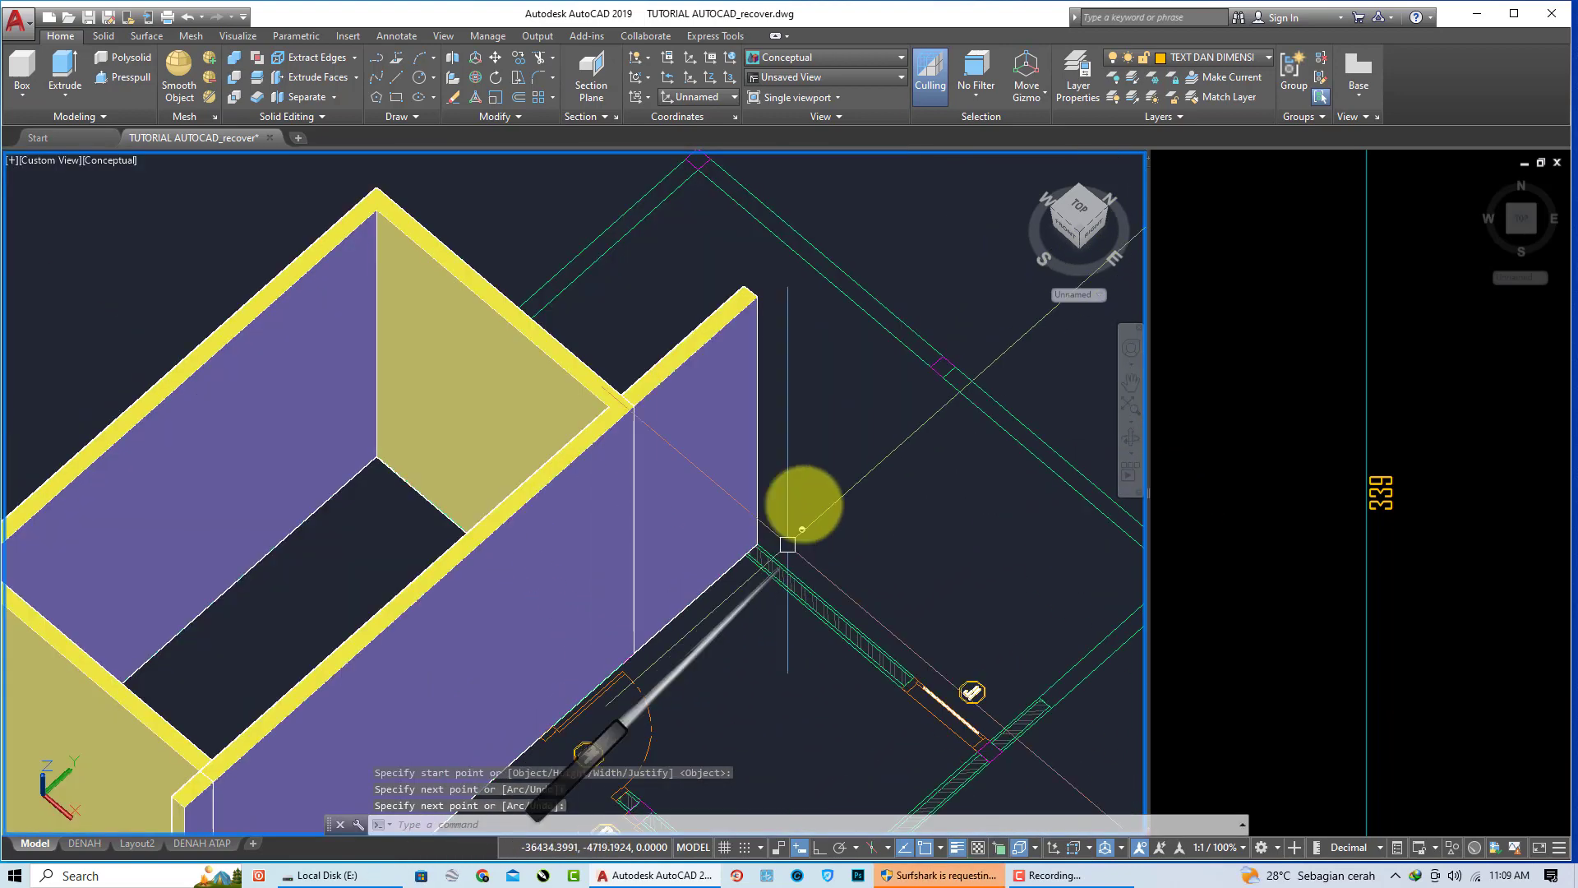
Step: Create a 3D MODELING group filter in the layer manager, discarding a properties filter
{"action": "left_click", "coordinate": [1083, 92]}
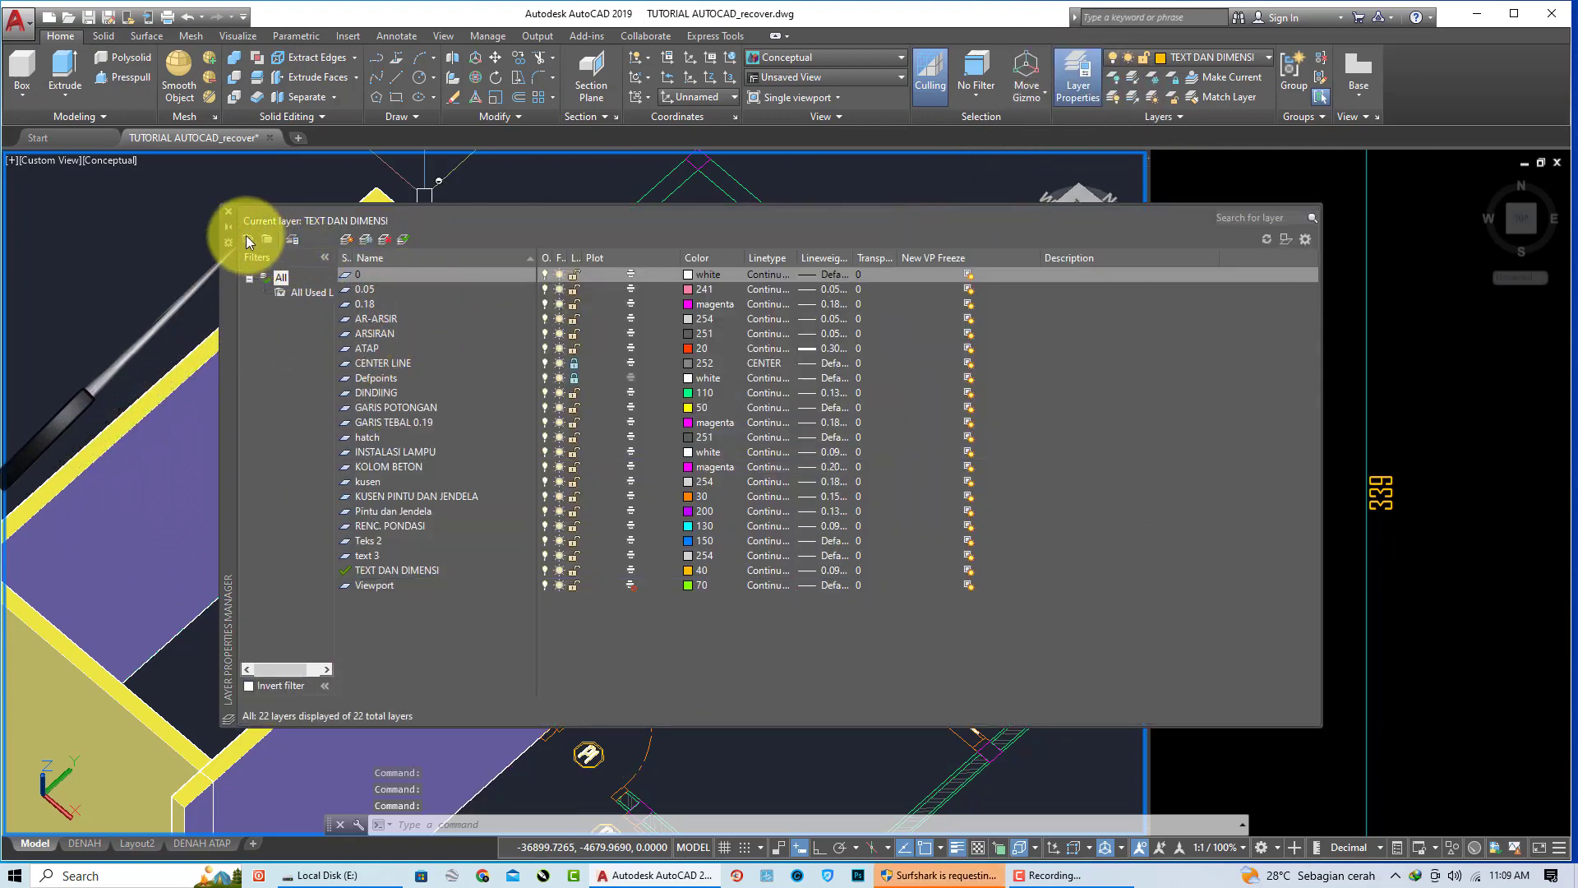
{"action": "left_click", "coordinate": [247, 239]}
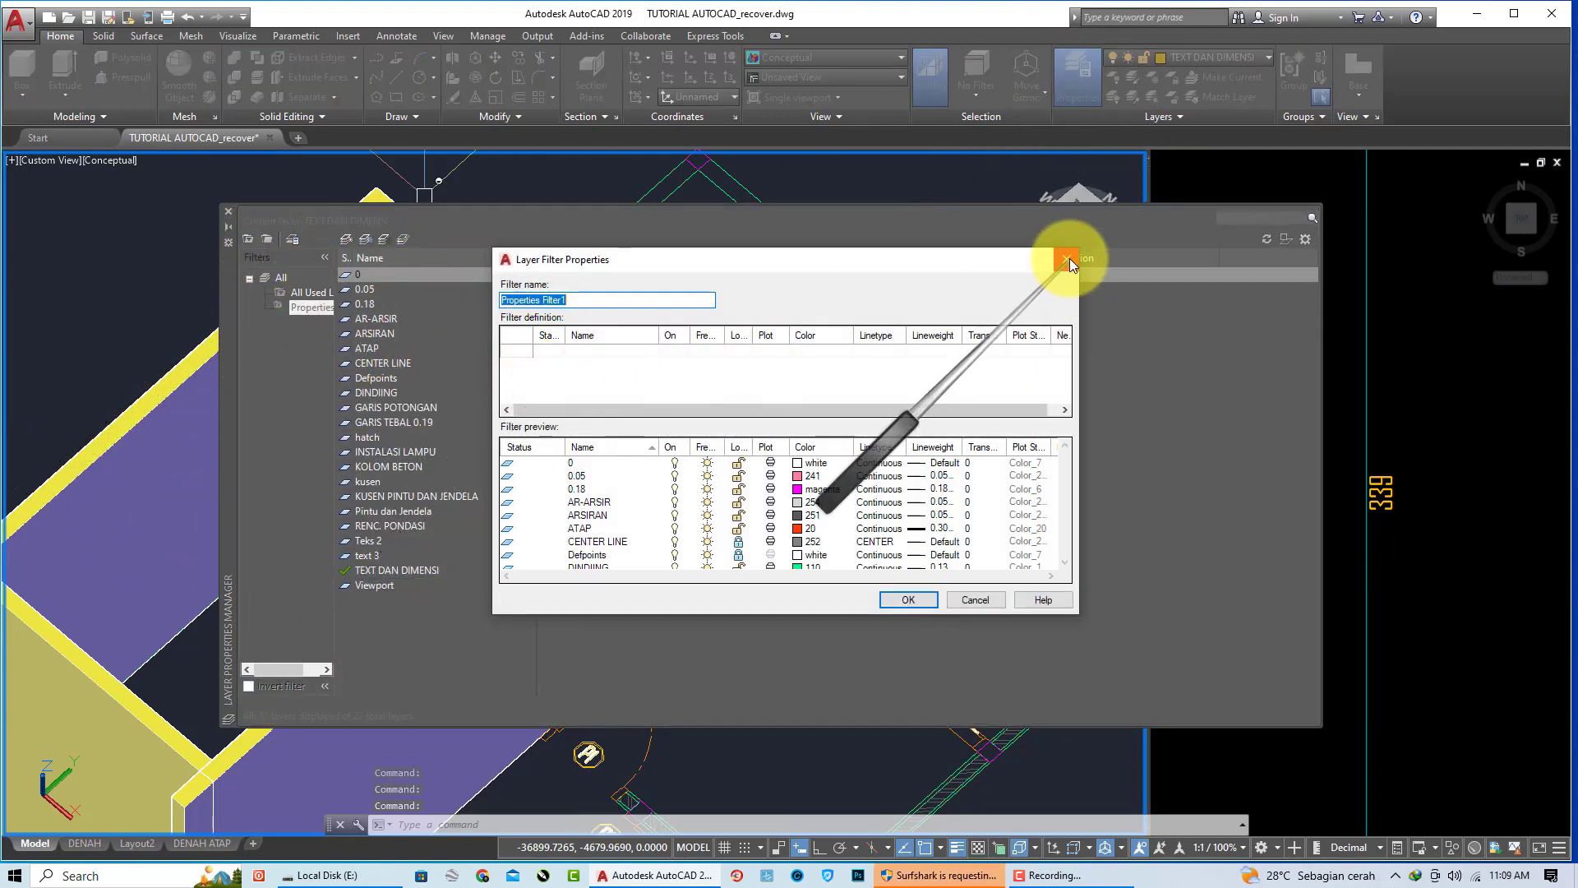
{"action": "left_click", "coordinate": [1068, 259]}
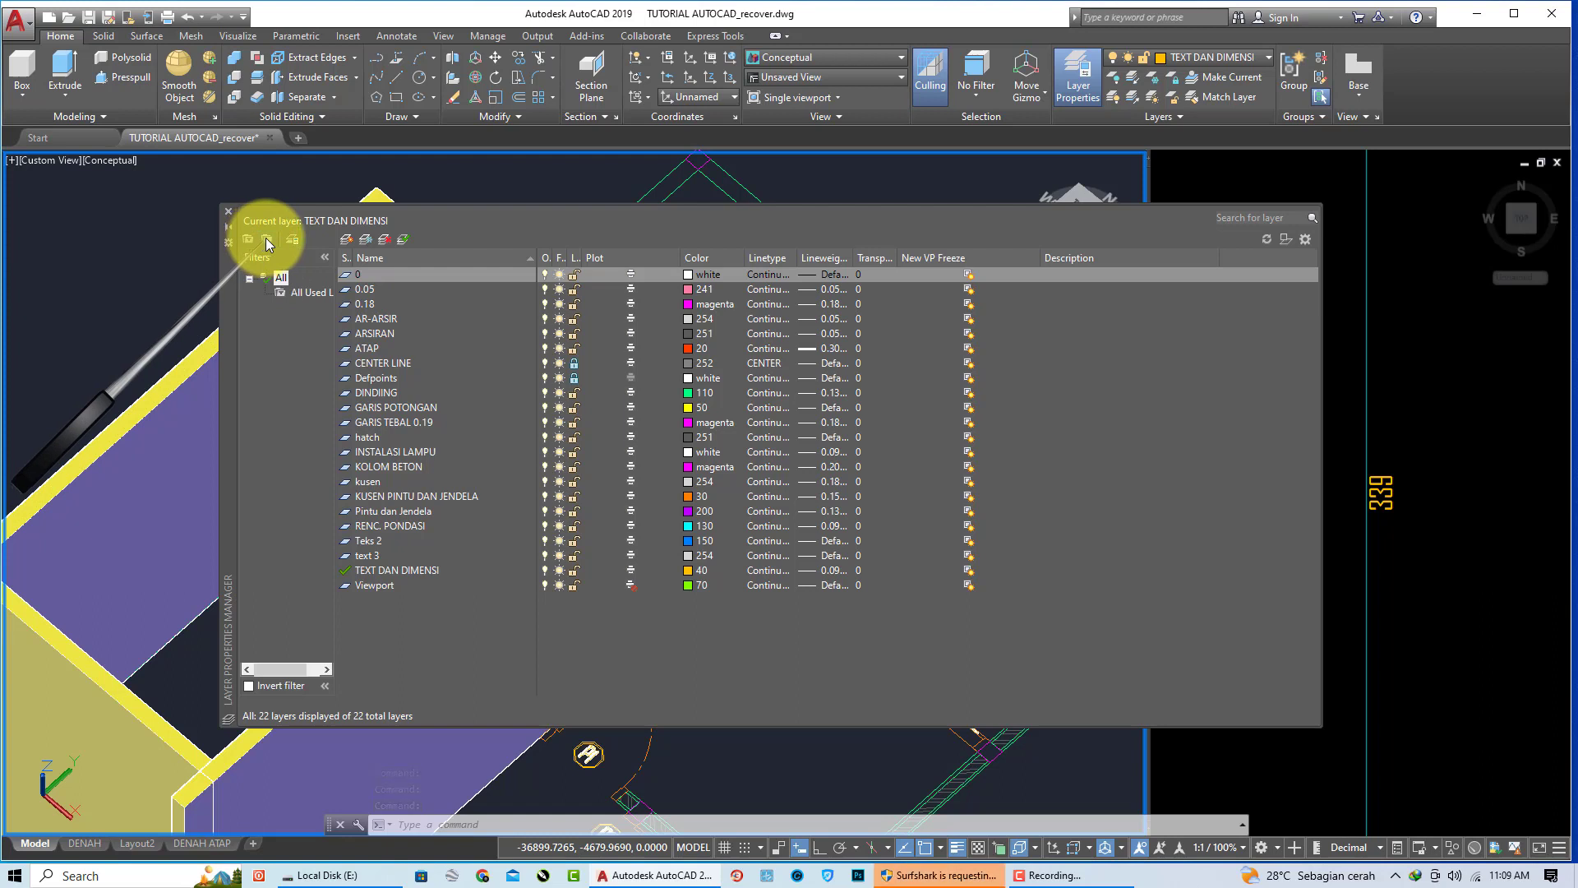
{"action": "left_click", "coordinate": [266, 239]}
{"action": "type", "text": "3D MODELING"}
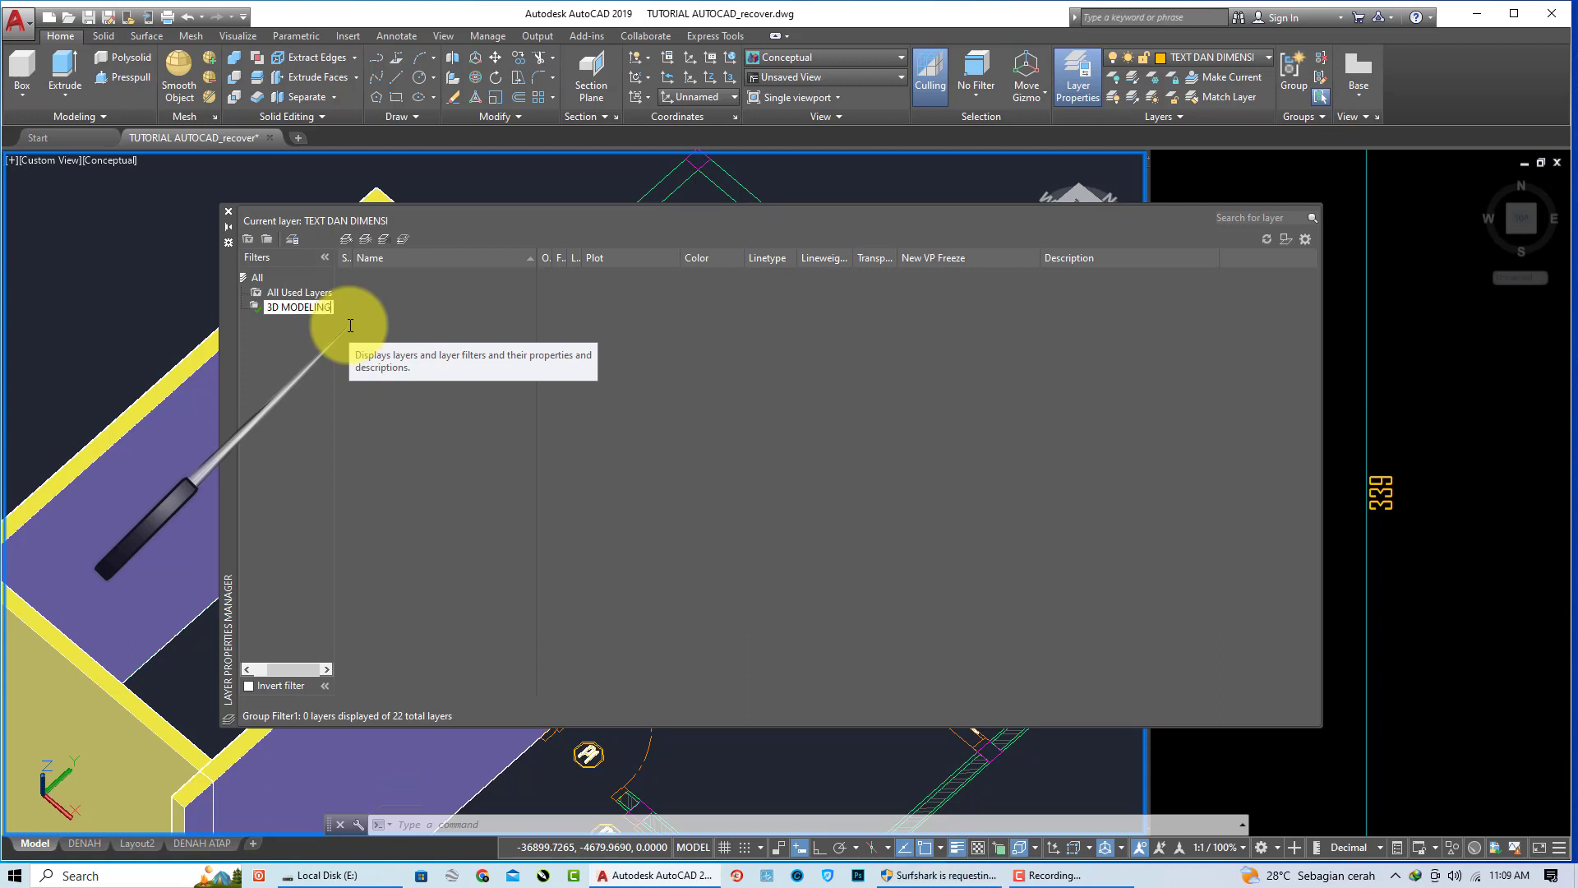
Step: Add a new layer named 3D DINDING, correcting the misspelled name
{"action": "left_click", "coordinate": [348, 240]}
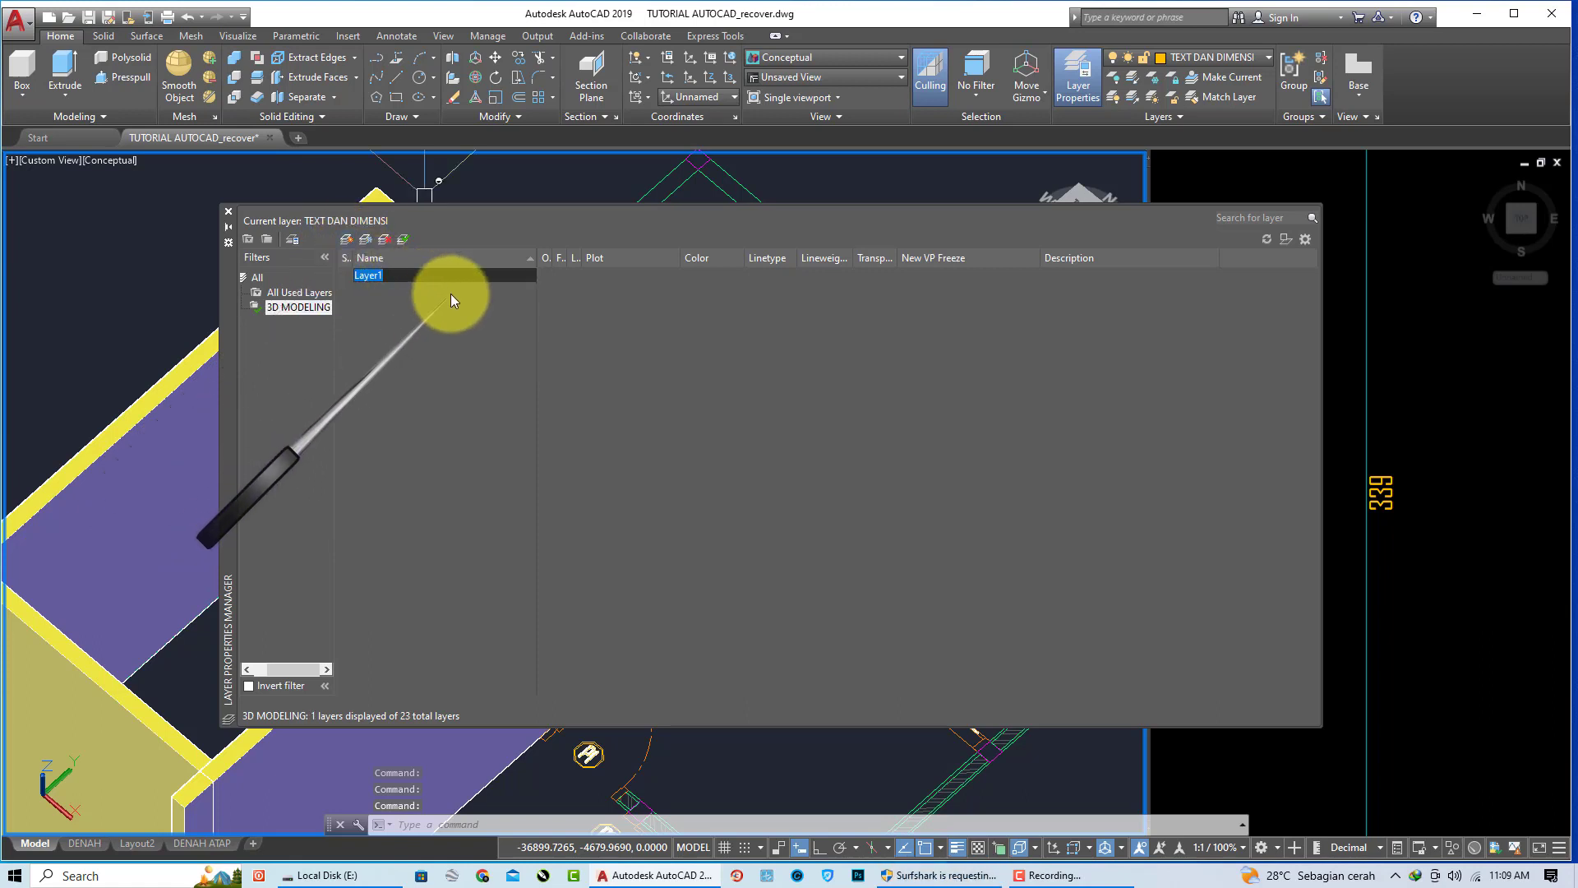
{"action": "key", "text": "BackSpace"}
{"action": "type", "text": "3"}
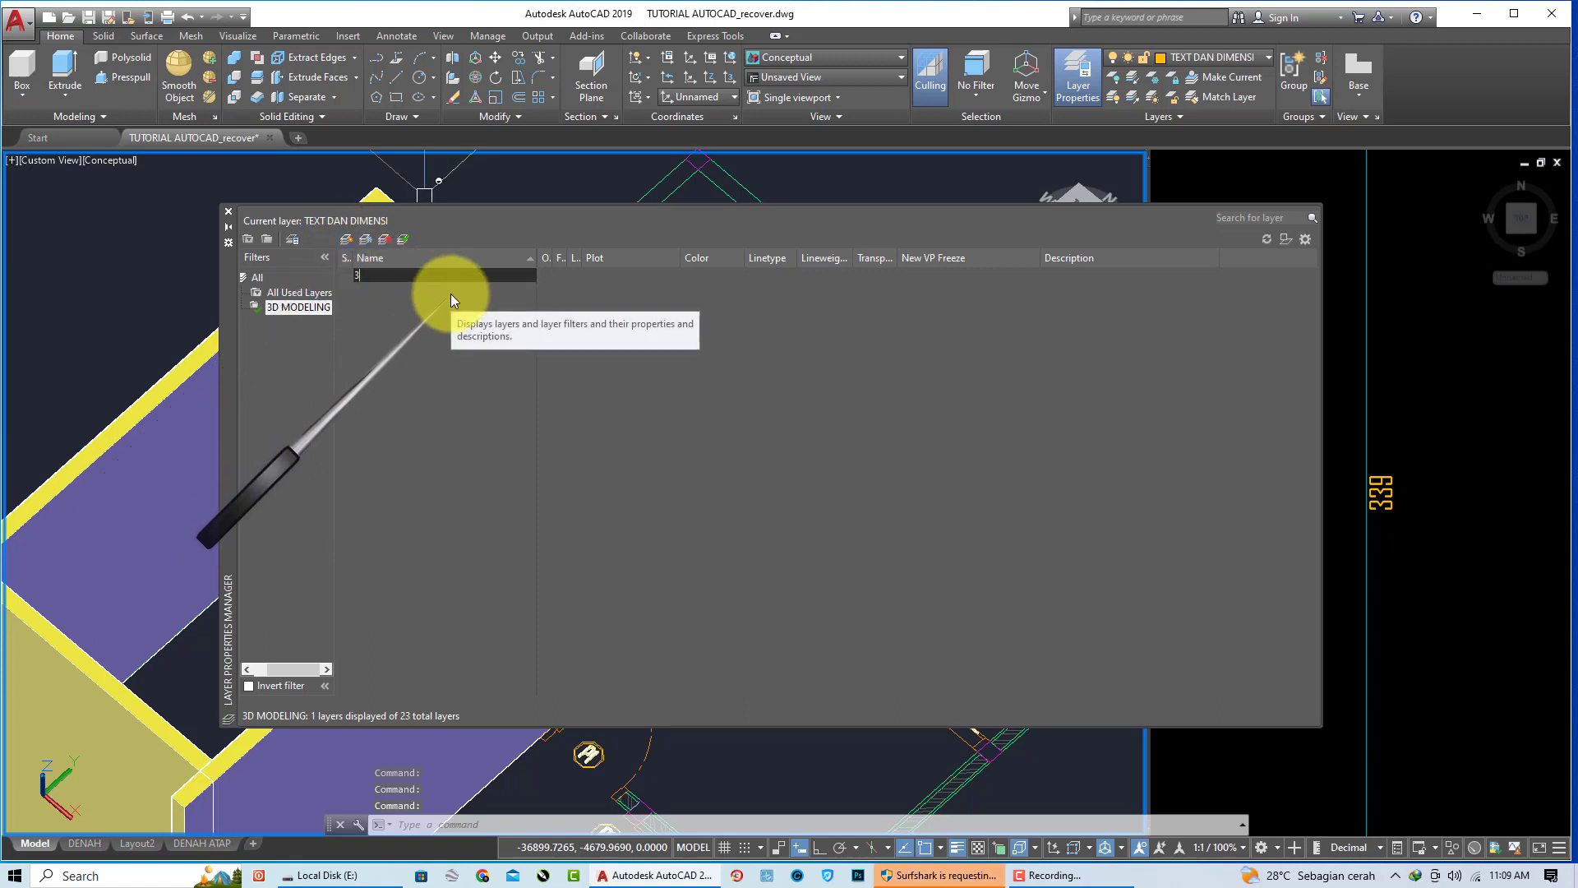
{"action": "type", "text": "D DIDNION"}
{"action": "key", "text": "BackSpace"}
{"action": "key", "text": "BackSpace"}
{"action": "key", "text": "BackSpace"}
{"action": "key", "text": "BackSpace"}
{"action": "key", "text": "BackSpace"}
{"action": "type", "text": "ND"}
{"action": "key", "text": "Escape"}
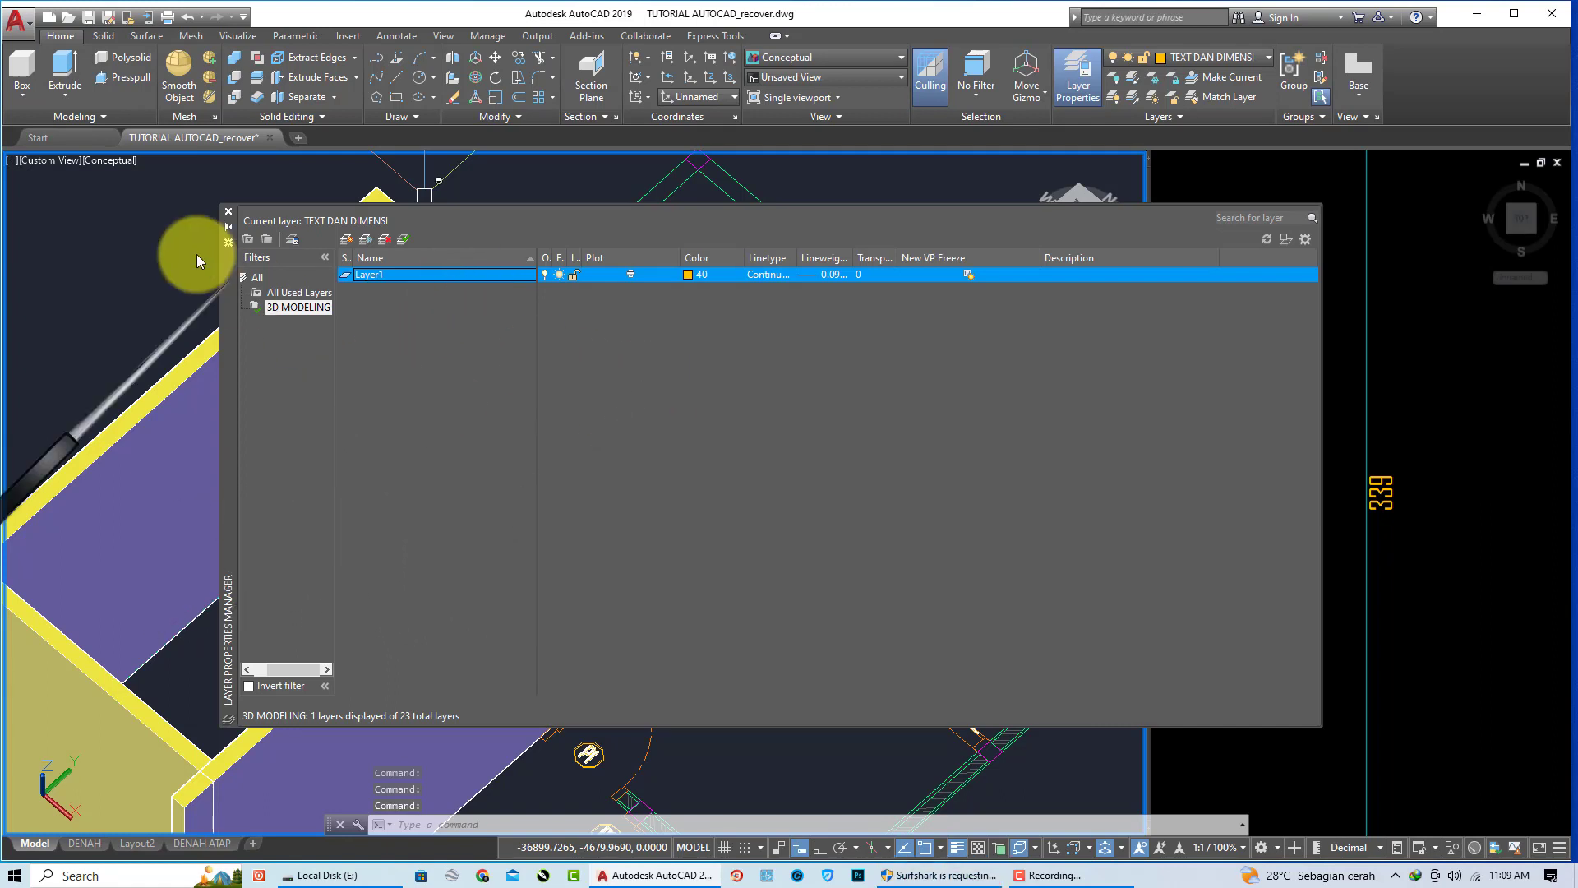
Step: Make 3D DINDING the current layer and set its colour to cyan 130
{"action": "left_click", "coordinate": [230, 215]}
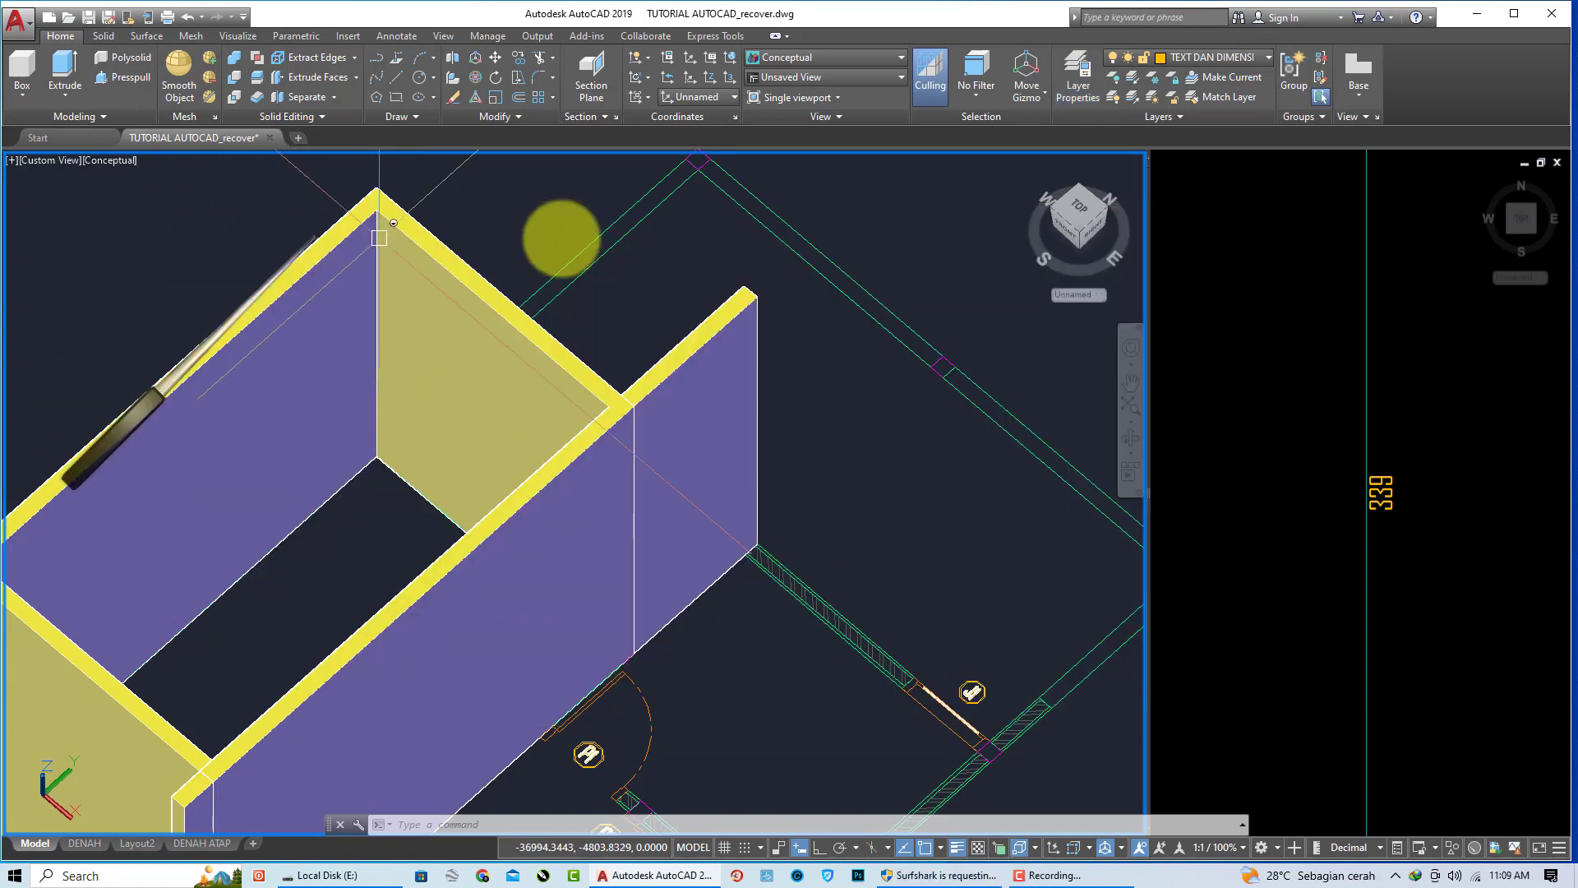
{"action": "left_click", "coordinate": [1266, 56]}
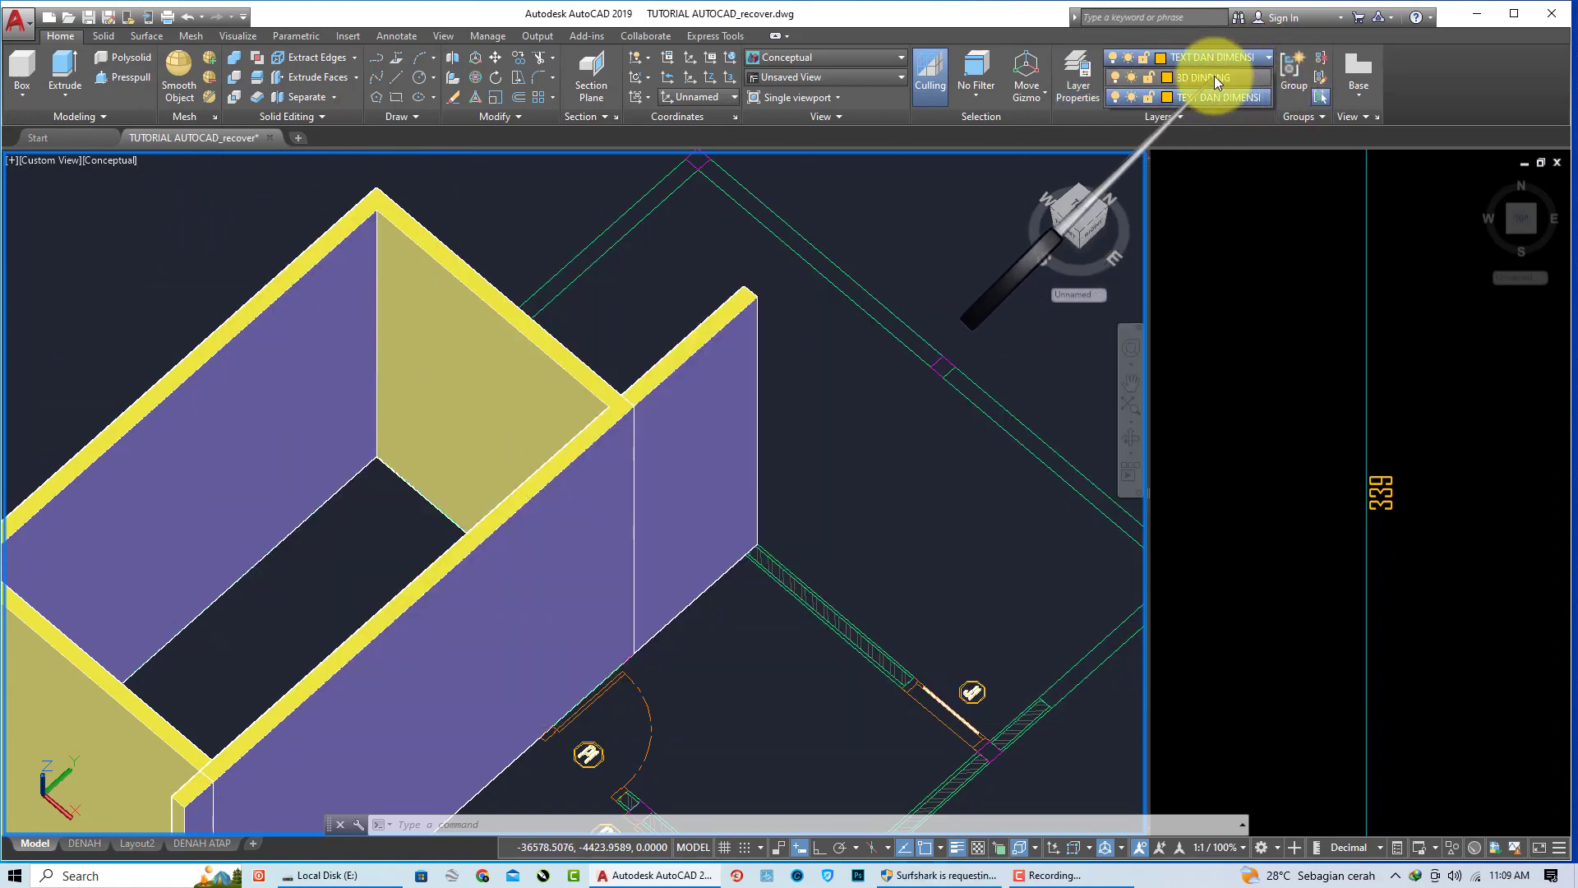
{"action": "left_click", "coordinate": [1215, 76]}
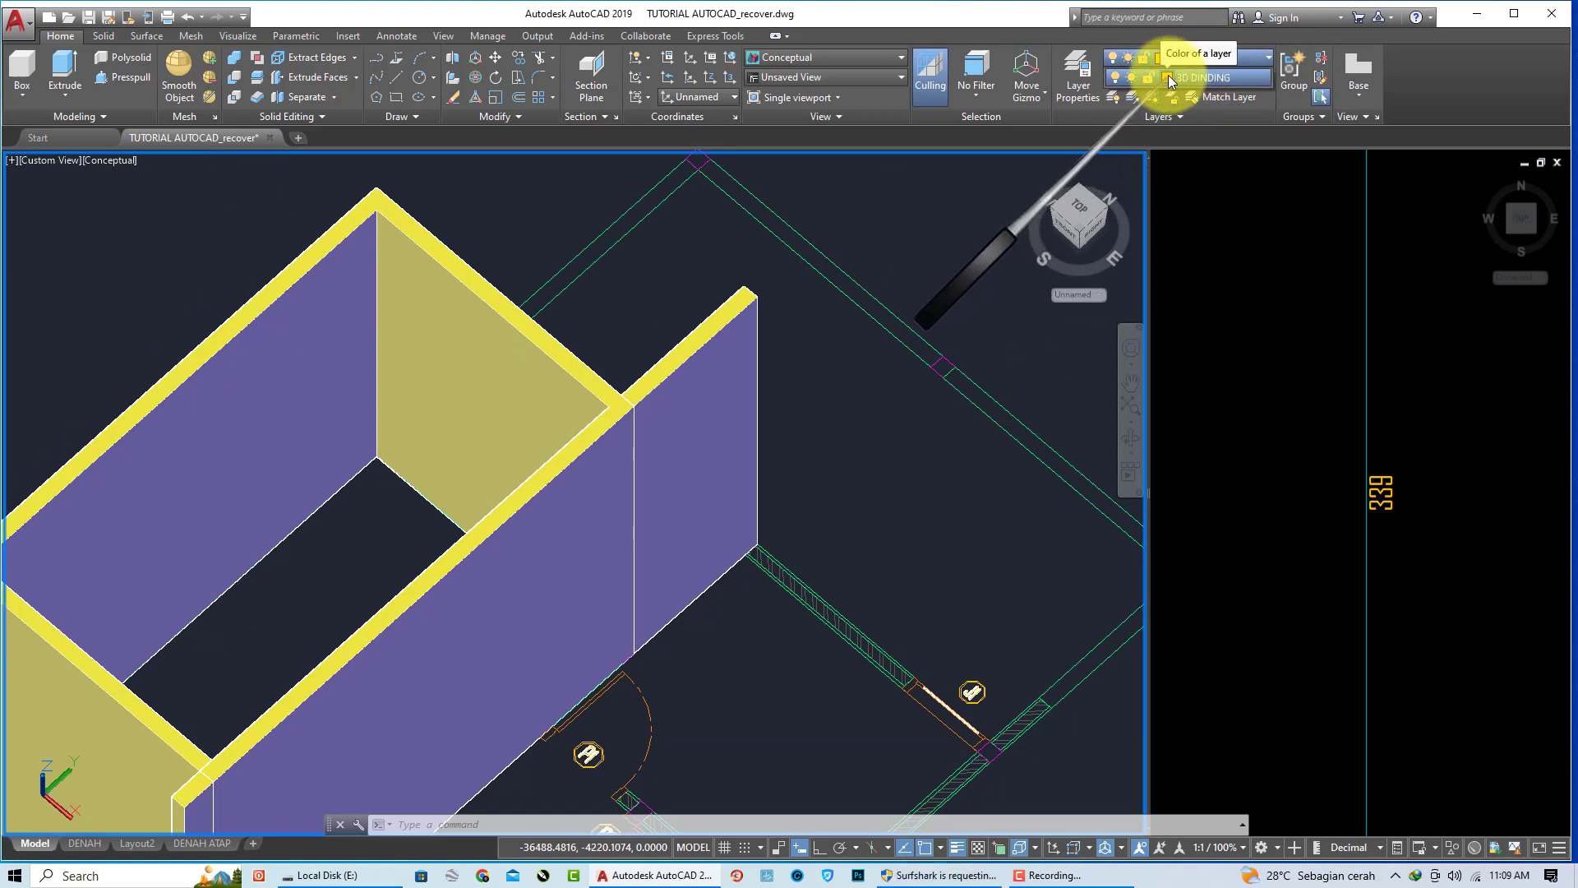
{"action": "left_click", "coordinate": [1167, 76]}
{"action": "left_click", "coordinate": [725, 396]}
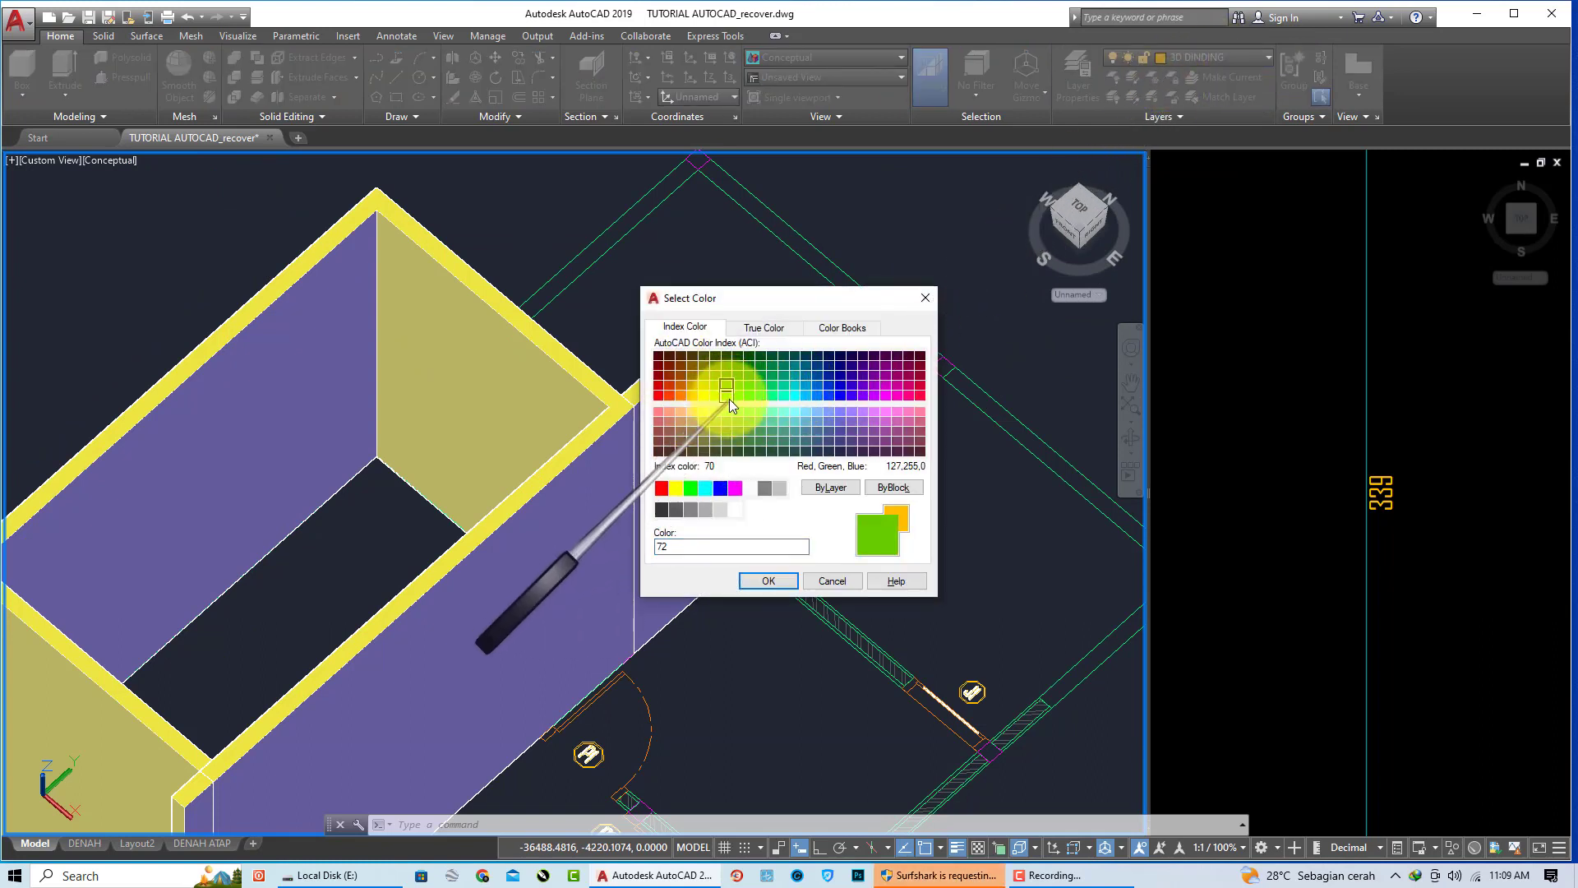
{"action": "left_click", "coordinate": [795, 396]}
{"action": "left_click", "coordinate": [768, 580]}
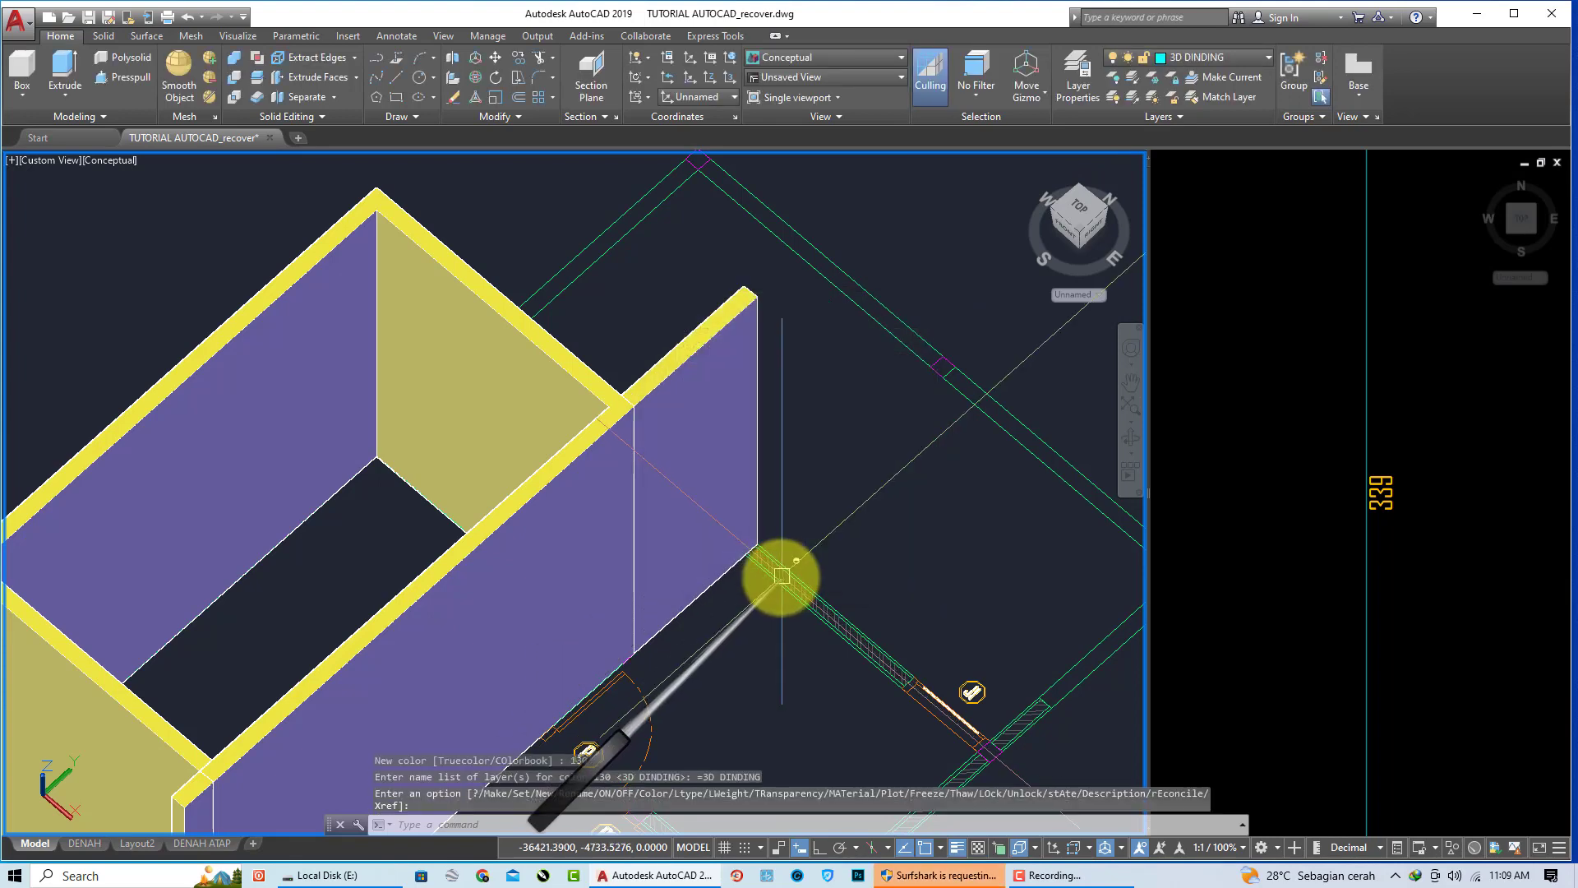
Step: Move the selected house walls onto the 3D DINDING layer
{"action": "scroll", "coordinate": [564, 493], "scroll_direction": "down", "scroll_amount": 1}
{"action": "scroll", "coordinate": [515, 404], "scroll_direction": "down", "scroll_amount": 4}
{"action": "scroll", "coordinate": [485, 428], "scroll_direction": "up", "scroll_amount": 2}
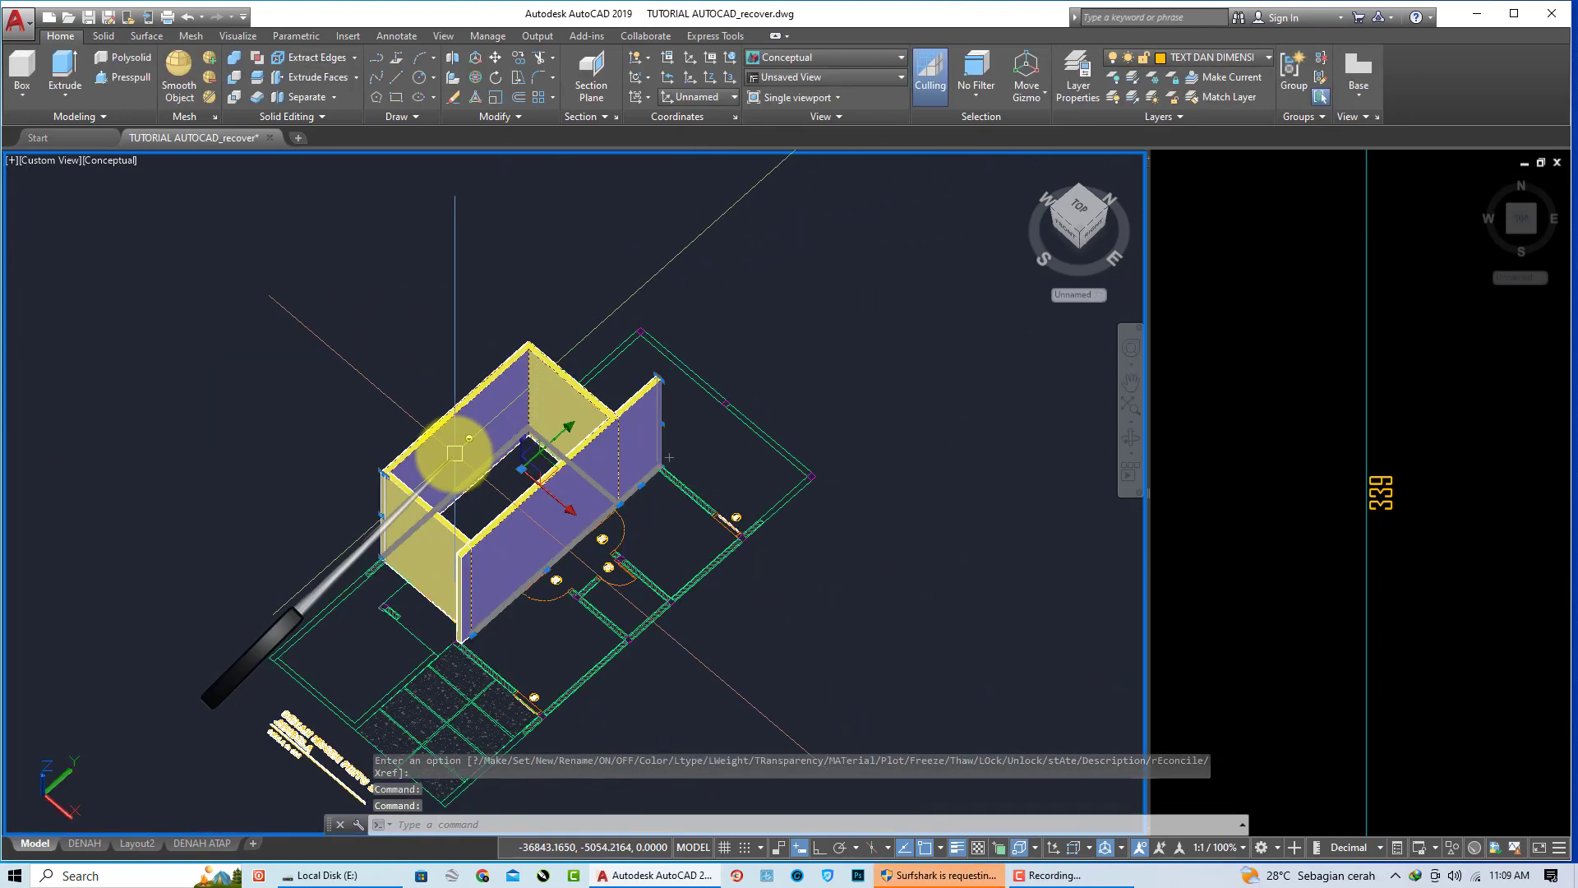
{"action": "left_click", "coordinate": [1218, 56]}
{"action": "left_click", "coordinate": [1218, 73]}
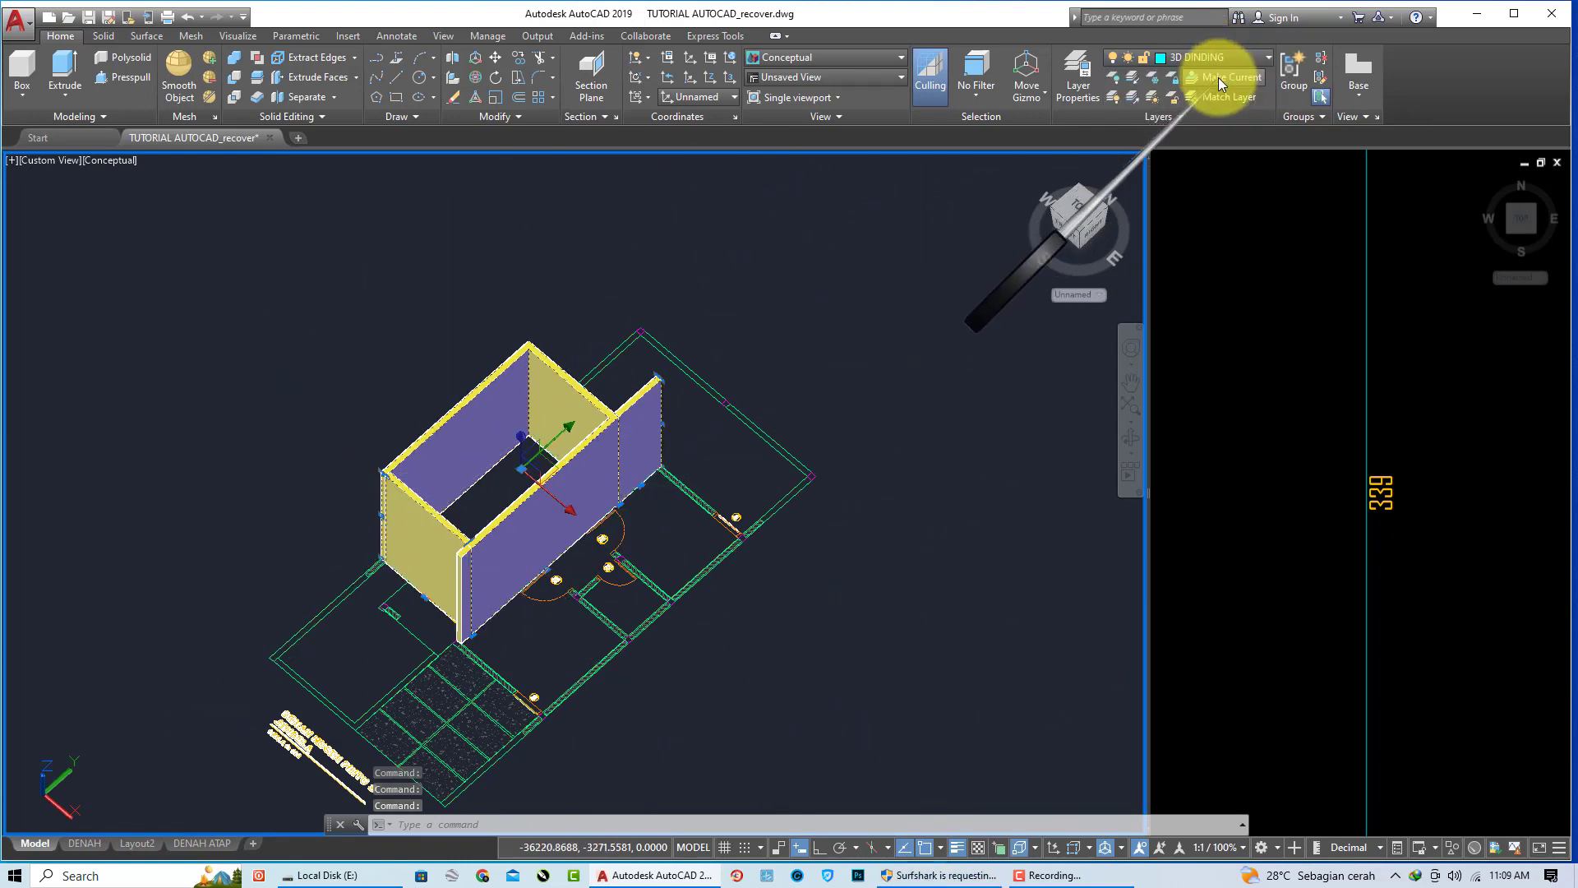
{"action": "key", "text": "Escape"}
{"action": "scroll", "coordinate": [904, 329], "scroll_direction": "up", "scroll_amount": 2}
{"action": "middle_click_drag", "start_coordinate": [814, 405], "coordinate": [911, 347]}
Step: Clear the selection, then select the house walls and shift the view slightly
{"action": "scroll", "coordinate": [633, 398], "scroll_direction": "up", "scroll_amount": 2}
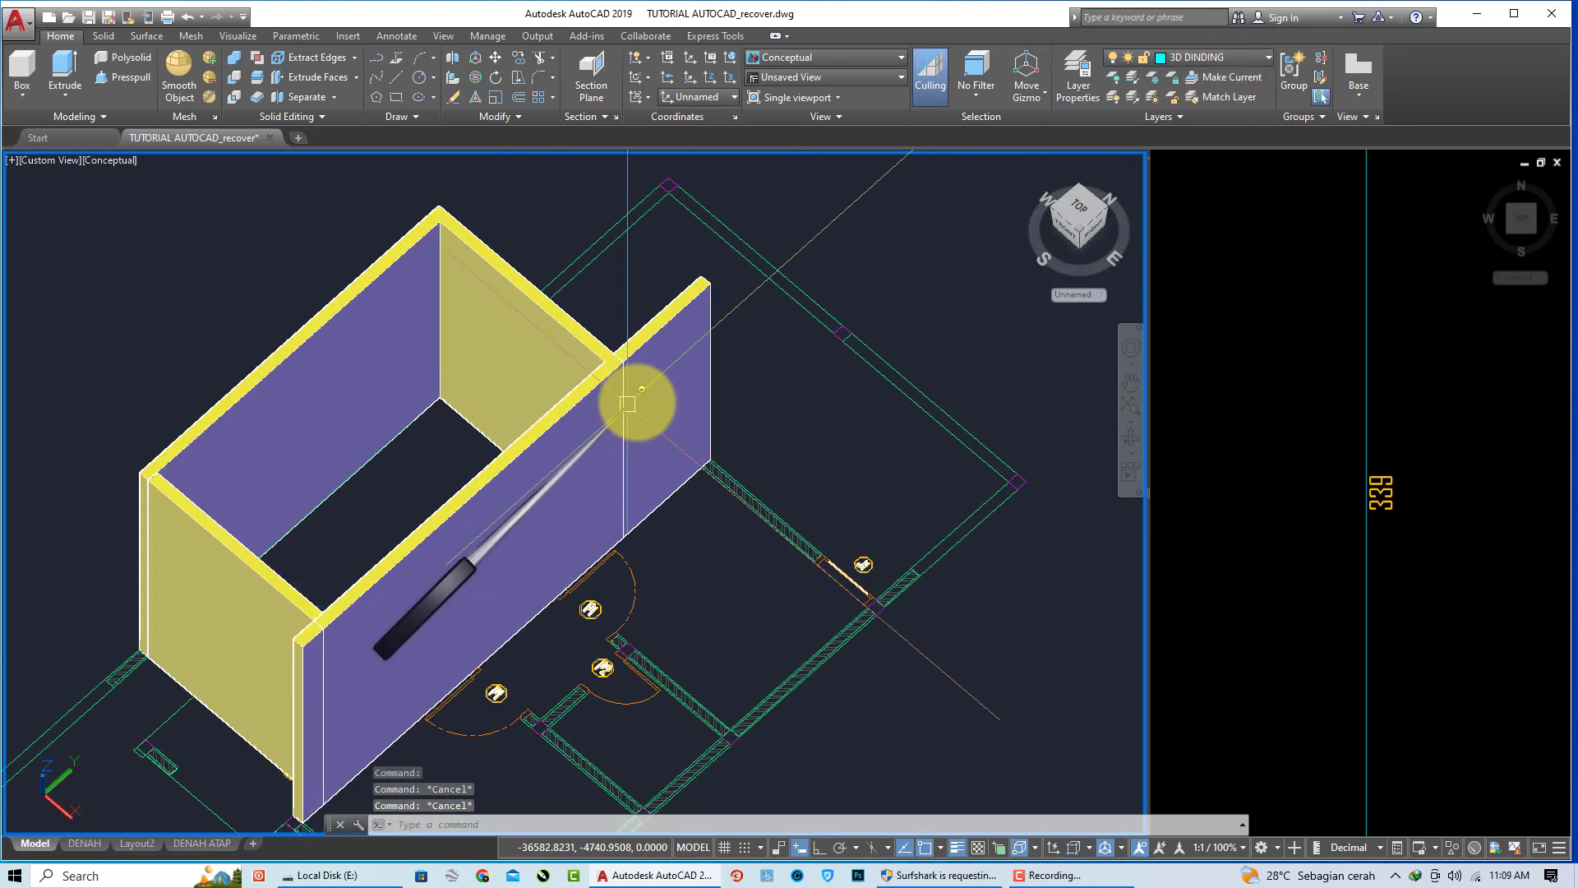
{"action": "key", "text": "Escape"}
{"action": "scroll", "coordinate": [493, 420], "scroll_direction": "down", "scroll_amount": 3}
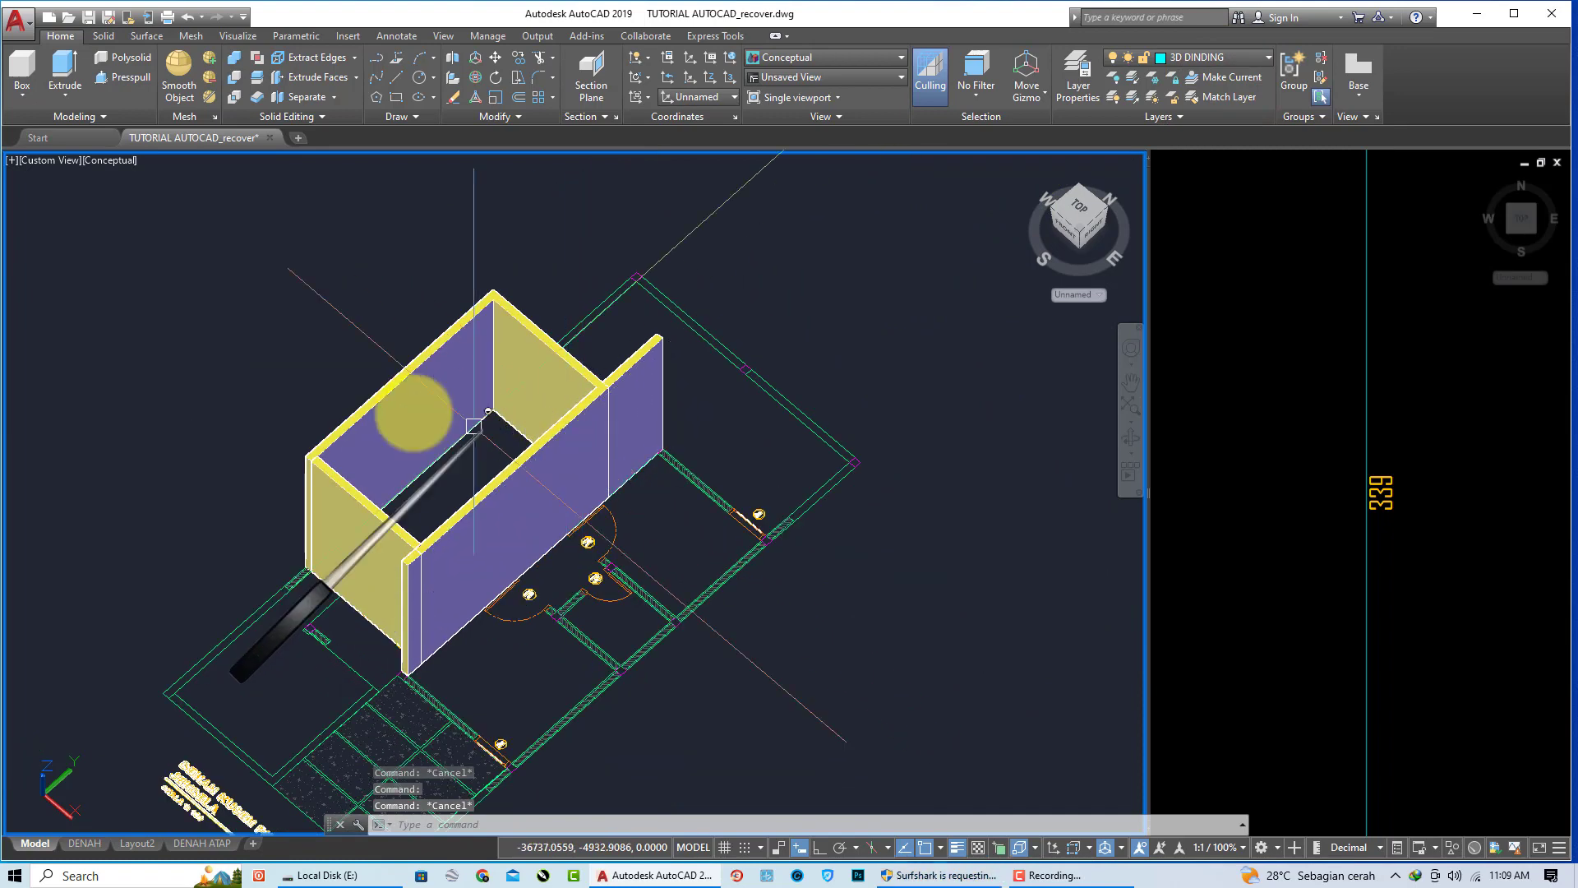
{"action": "key", "text": "Escape"}
{"action": "left_click", "coordinate": [644, 418]}
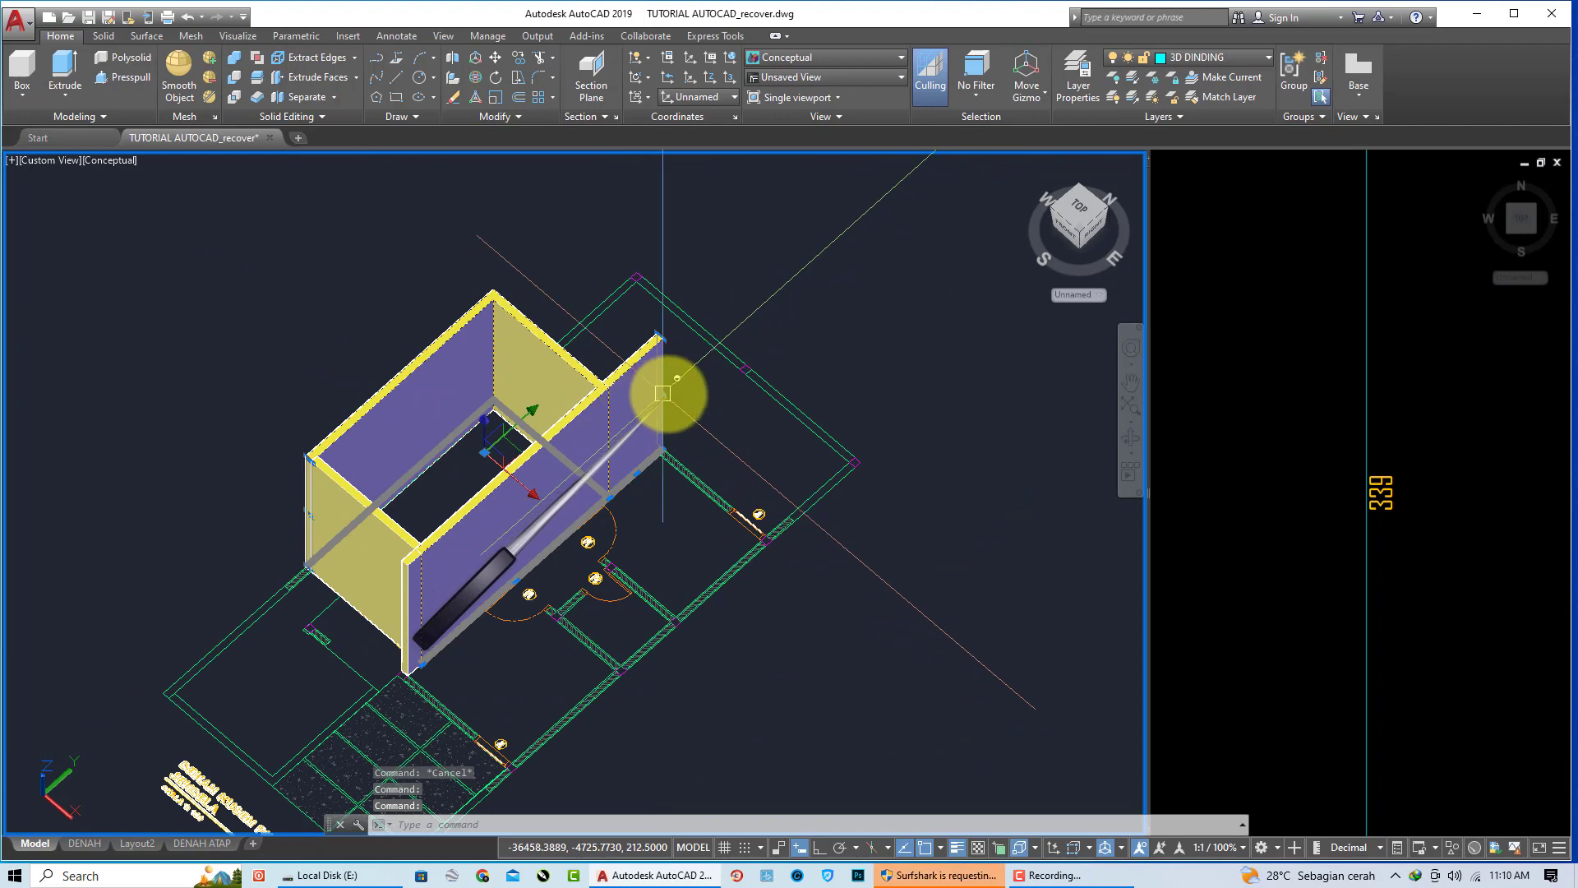
{"action": "middle_click_drag", "start_coordinate": [617, 415], "coordinate": [624, 365]}
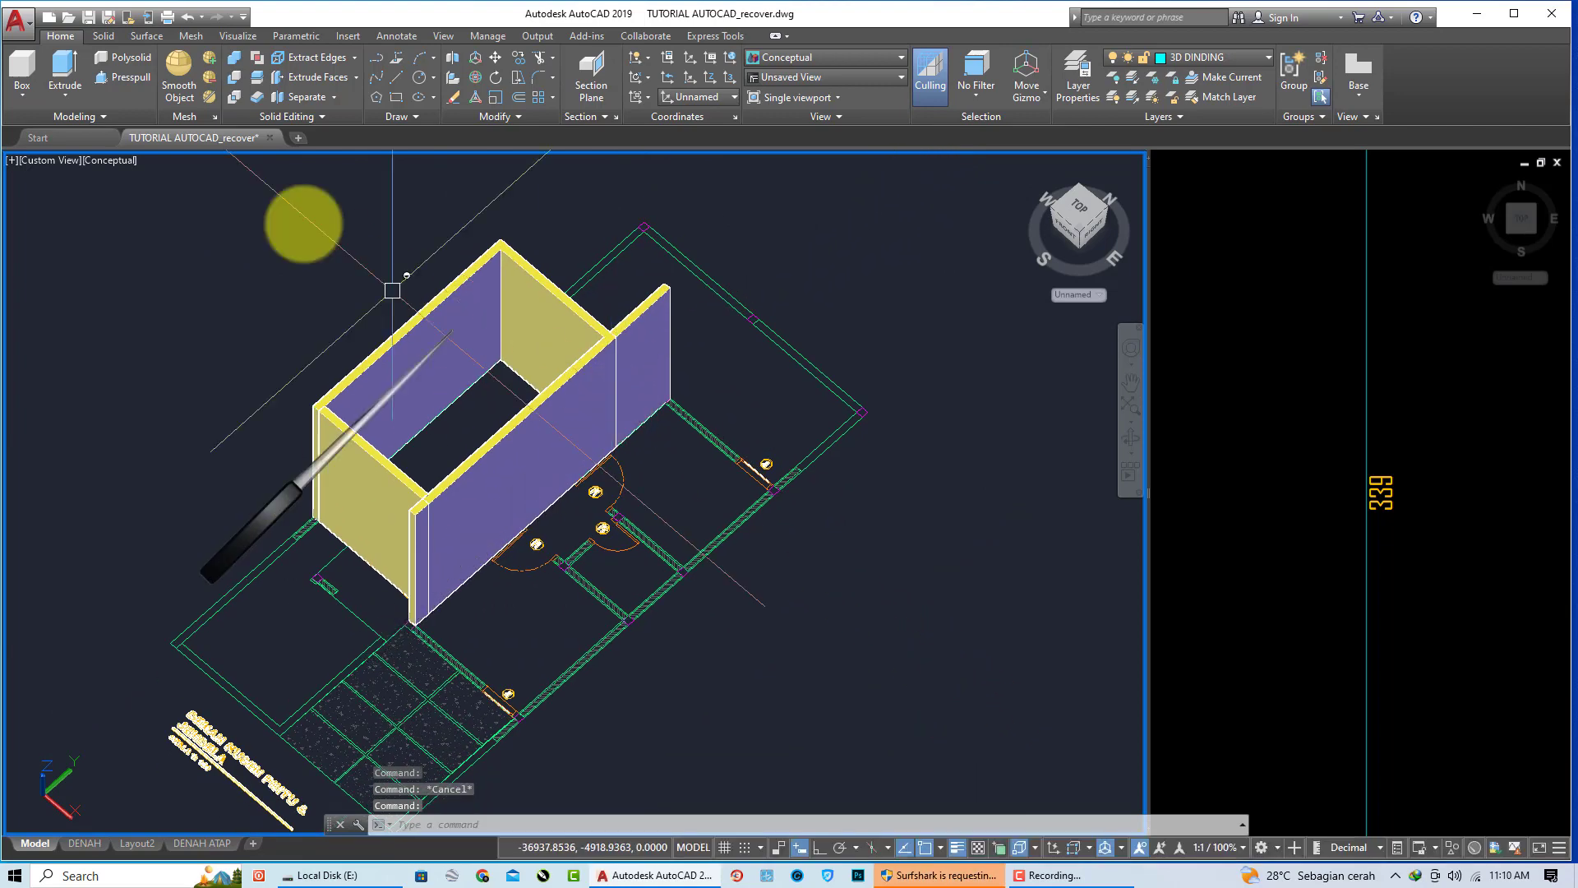
Step: Set up a polysolid with height 339, width 15 and Left justification
{"action": "left_click", "coordinate": [122, 58]}
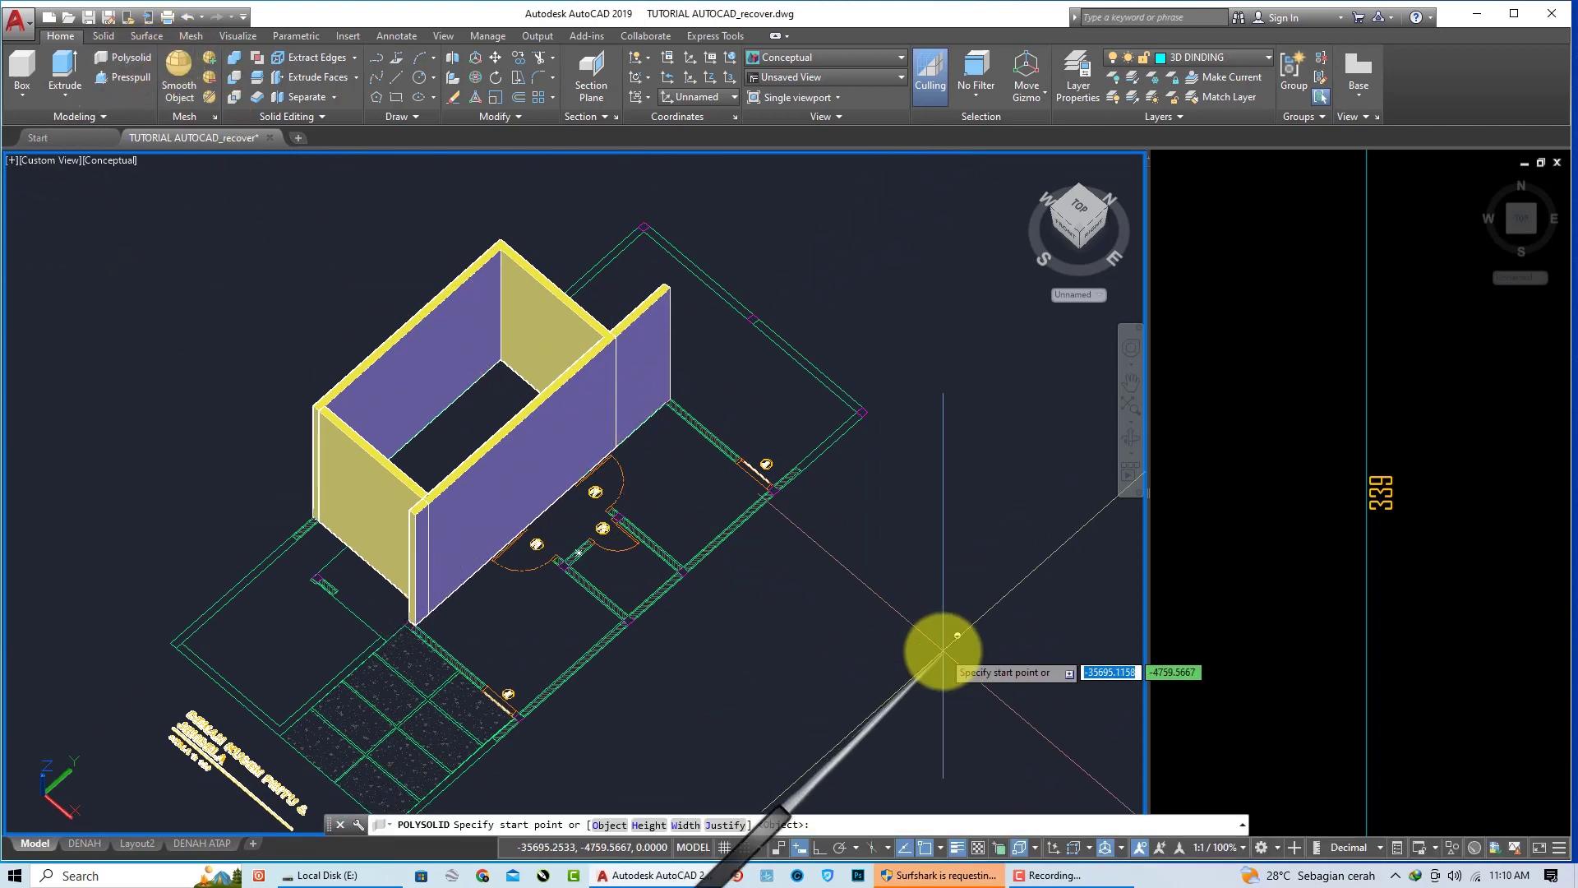
{"action": "left_click", "coordinate": [646, 824]}
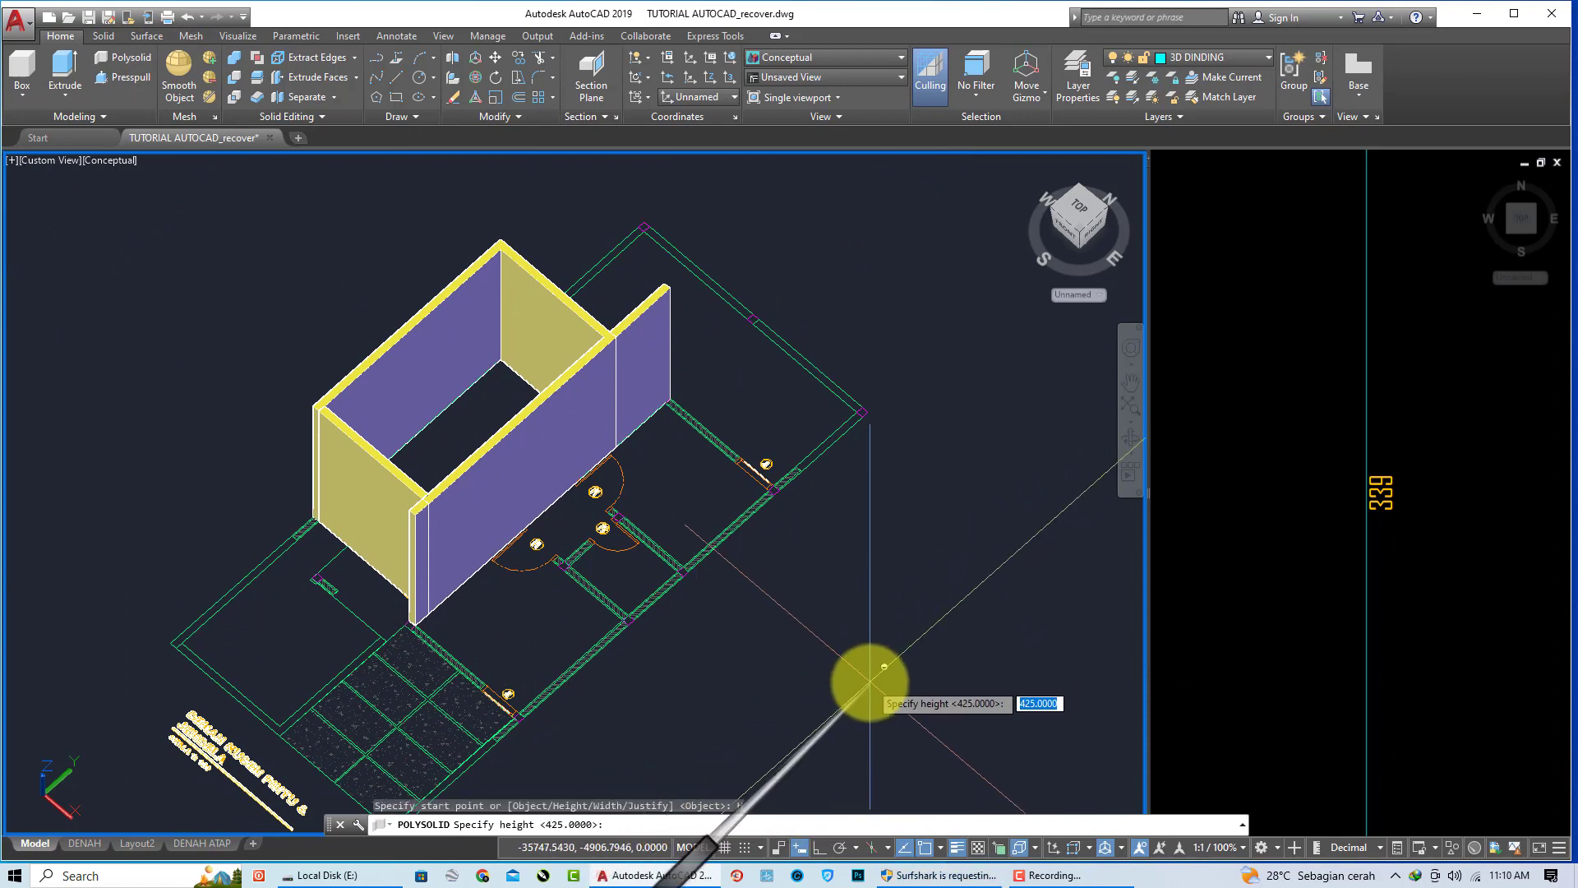
{"action": "type", "text": "39"}
{"action": "key", "text": "Return"}
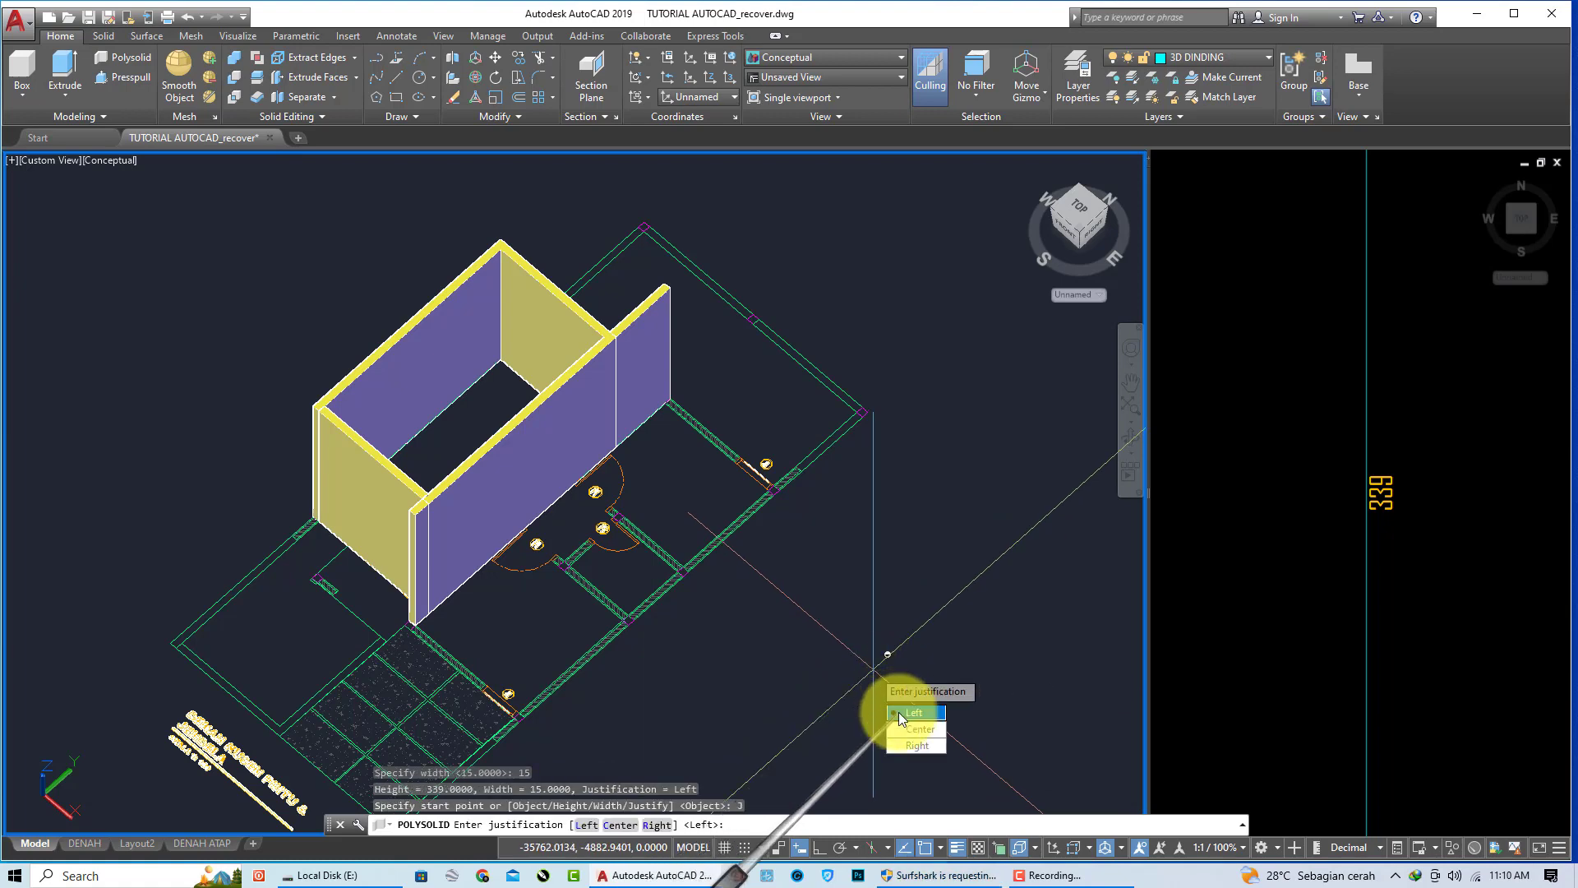
{"action": "left_click", "coordinate": [901, 713]}
{"action": "scroll", "coordinate": [698, 416], "scroll_direction": "up", "scroll_amount": 3}
{"action": "scroll", "coordinate": [646, 395], "scroll_direction": "up", "scroll_amount": 4}
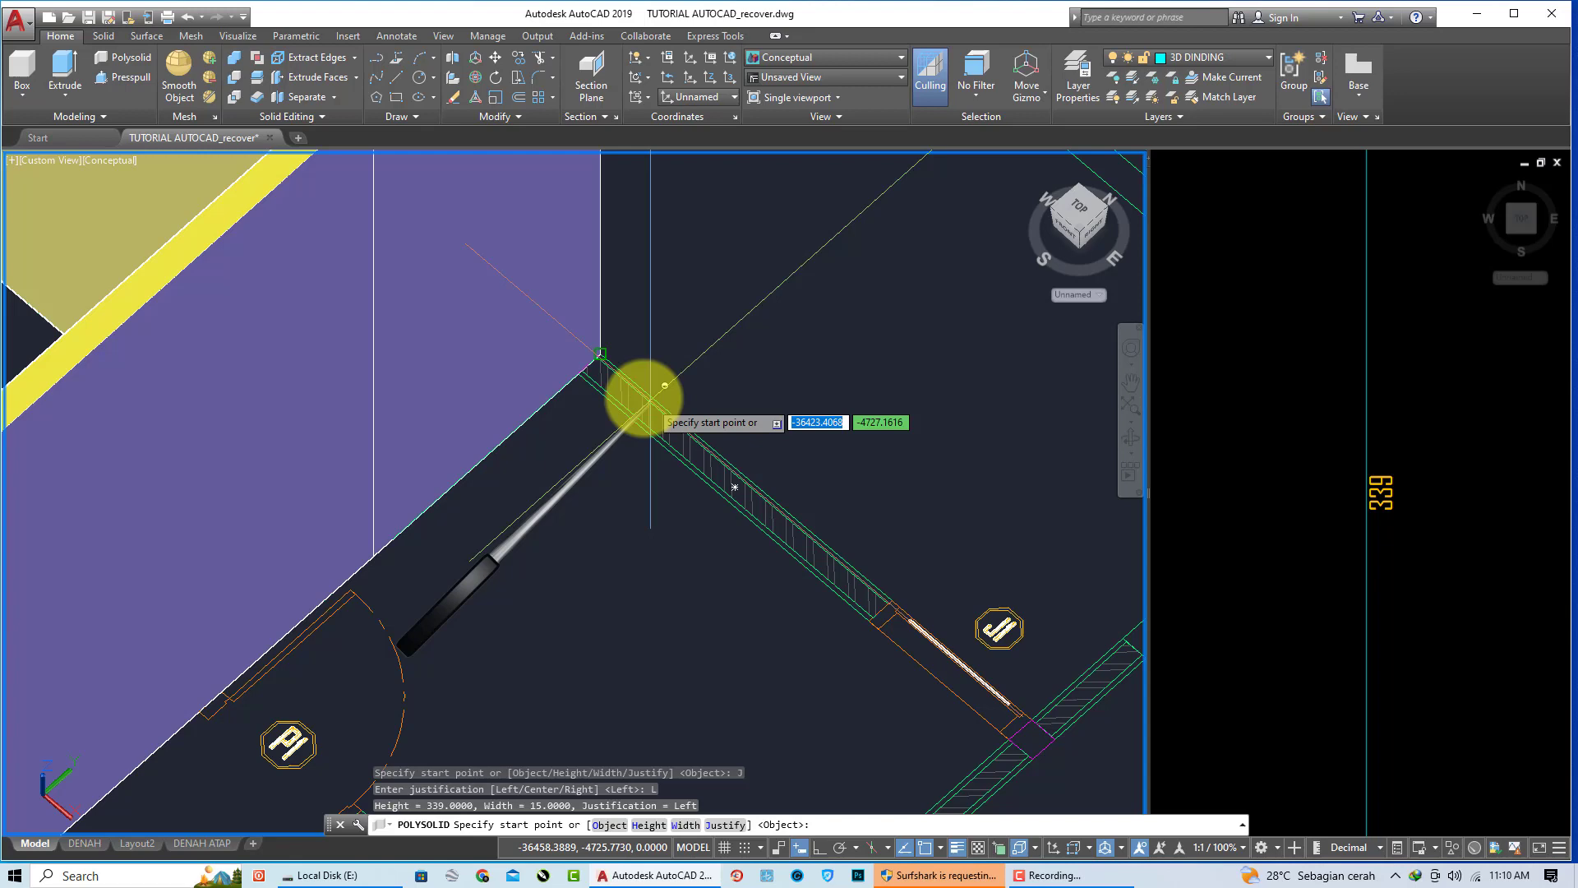
Step: Draw the 339-high wall from the existing wall end through the plan corner to its last point
{"action": "left_click", "coordinate": [600, 354]}
{"action": "scroll", "coordinate": [679, 447], "scroll_direction": "down", "scroll_amount": 3}
{"action": "scroll", "coordinate": [845, 581], "scroll_direction": "up", "scroll_amount": 3}
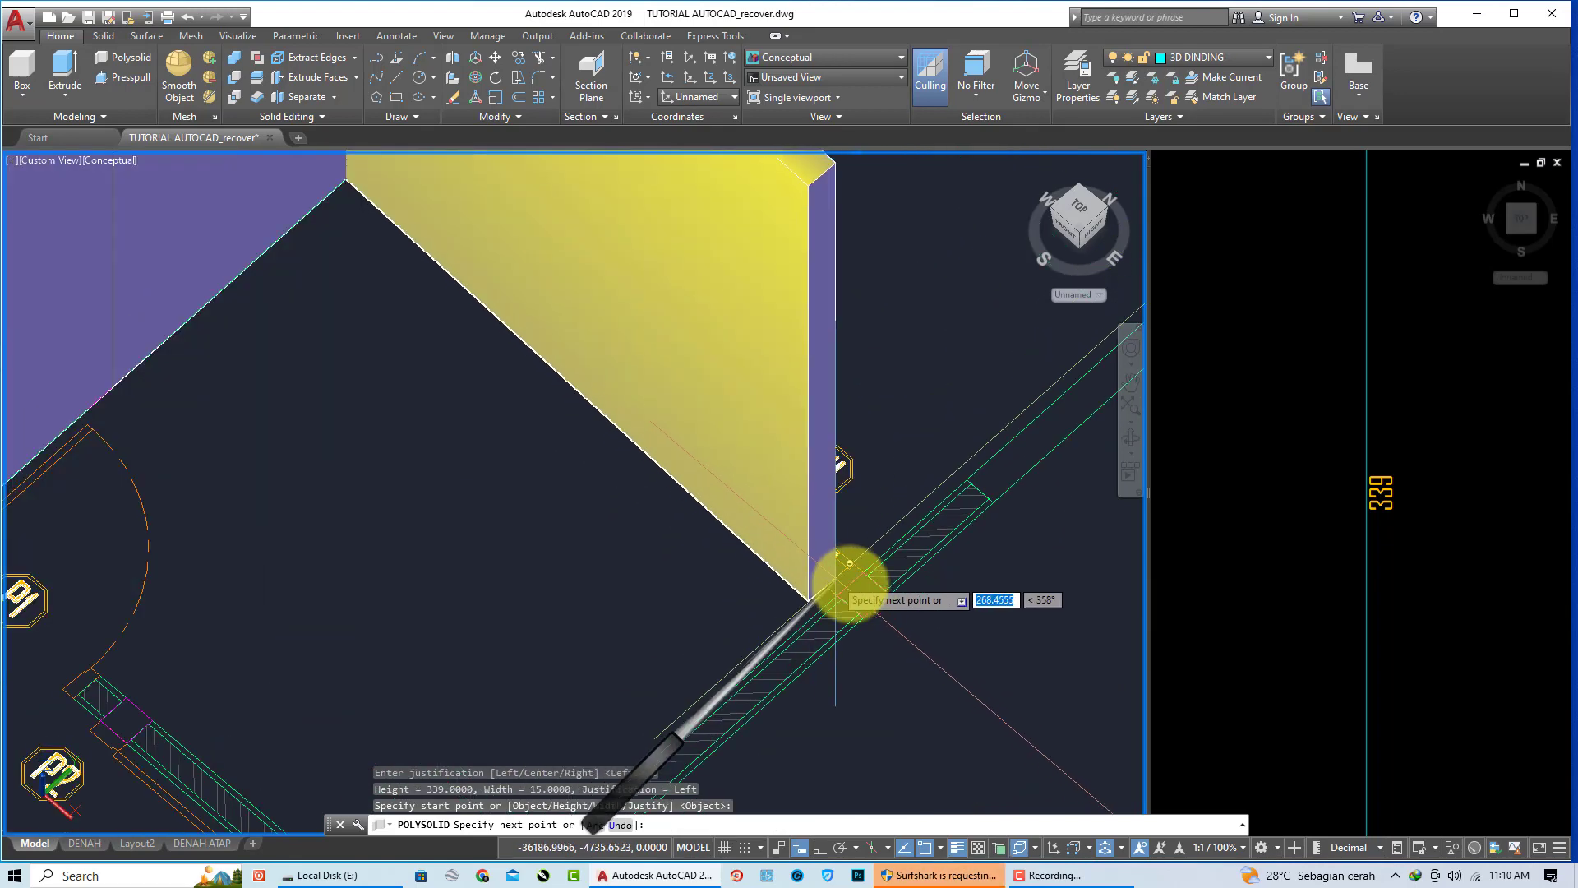
{"action": "scroll", "coordinate": [890, 594], "scroll_direction": "up", "scroll_amount": 2}
{"action": "scroll", "coordinate": [890, 593], "scroll_direction": "down", "scroll_amount": 4}
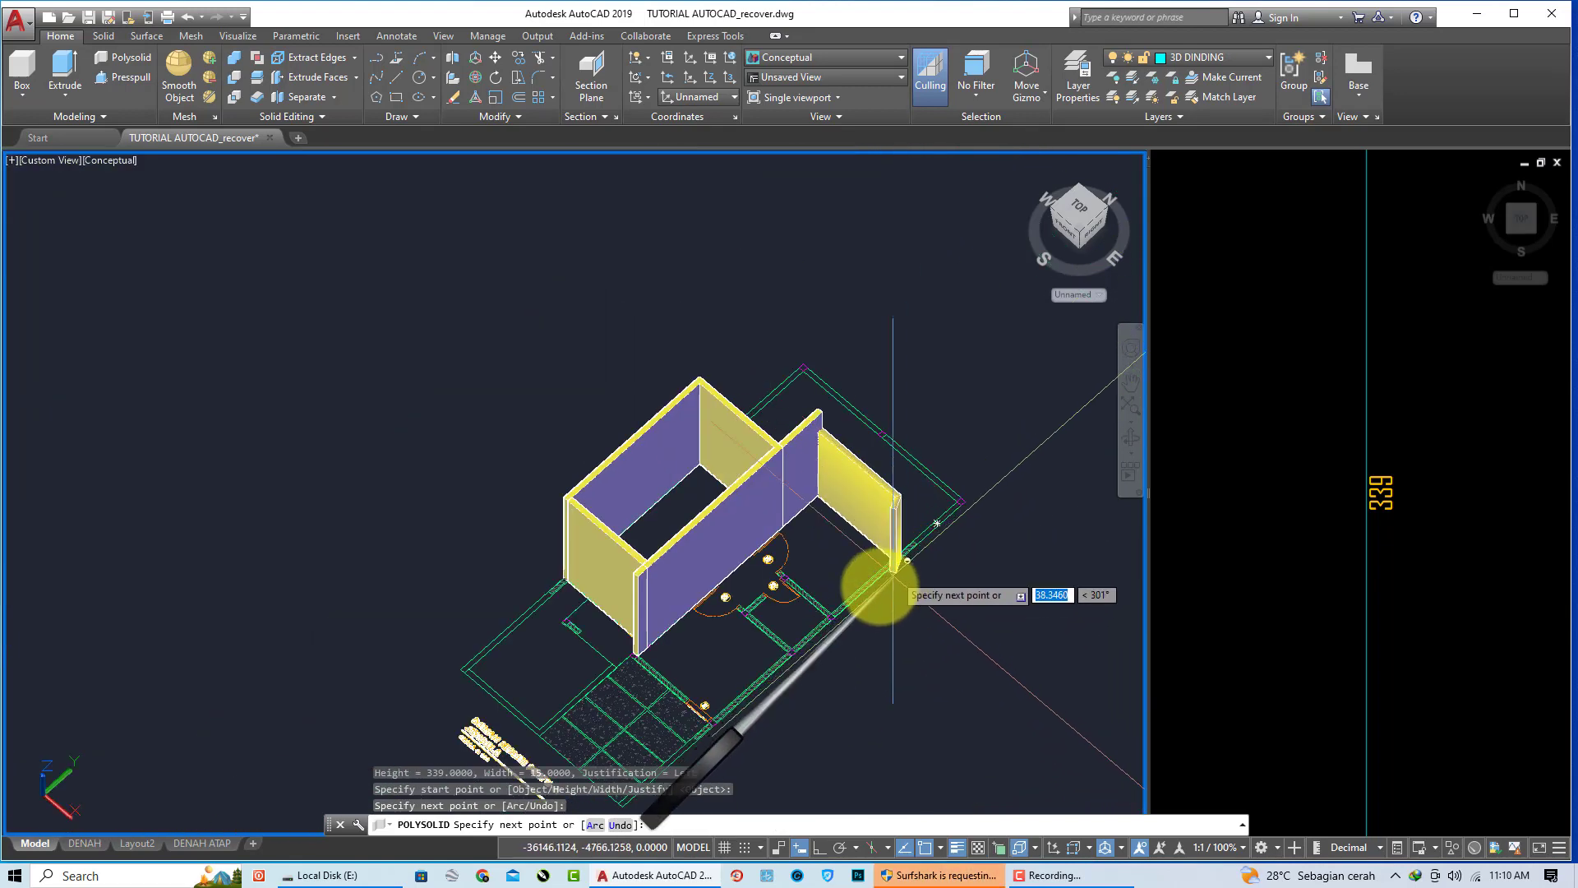
{"action": "scroll", "coordinate": [706, 703], "scroll_direction": "up", "scroll_amount": 3}
{"action": "scroll", "coordinate": [728, 717], "scroll_direction": "up", "scroll_amount": 2}
{"action": "scroll", "coordinate": [734, 722], "scroll_direction": "down", "scroll_amount": 3}
{"action": "scroll", "coordinate": [758, 599], "scroll_direction": "up", "scroll_amount": 3}
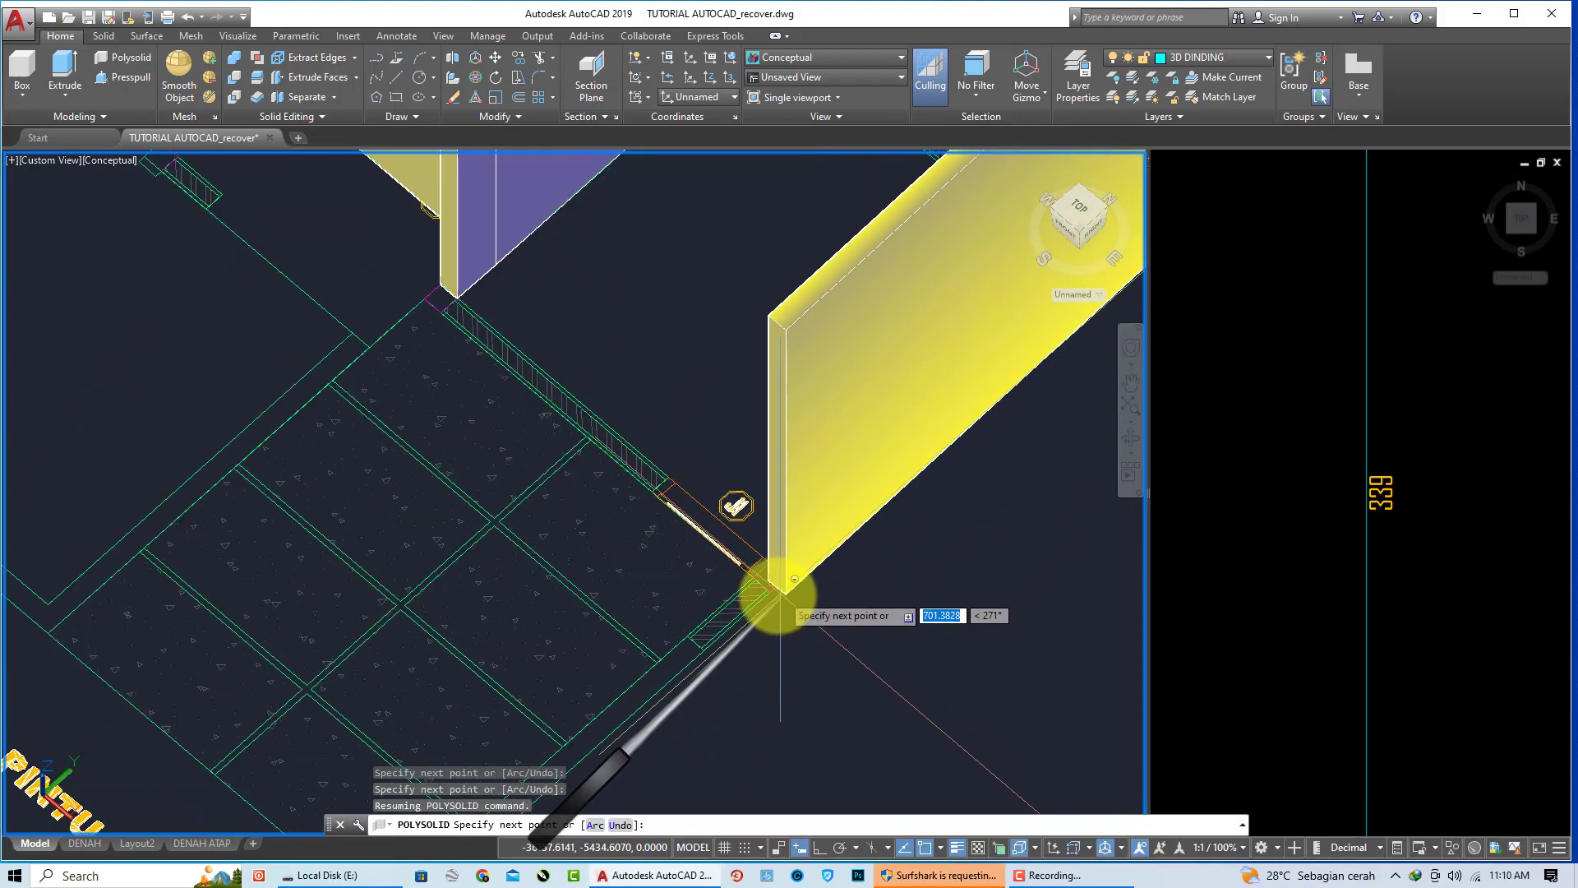
{"action": "left_click", "coordinate": [761, 593]}
{"action": "scroll", "coordinate": [452, 322], "scroll_direction": "up", "scroll_amount": 1}
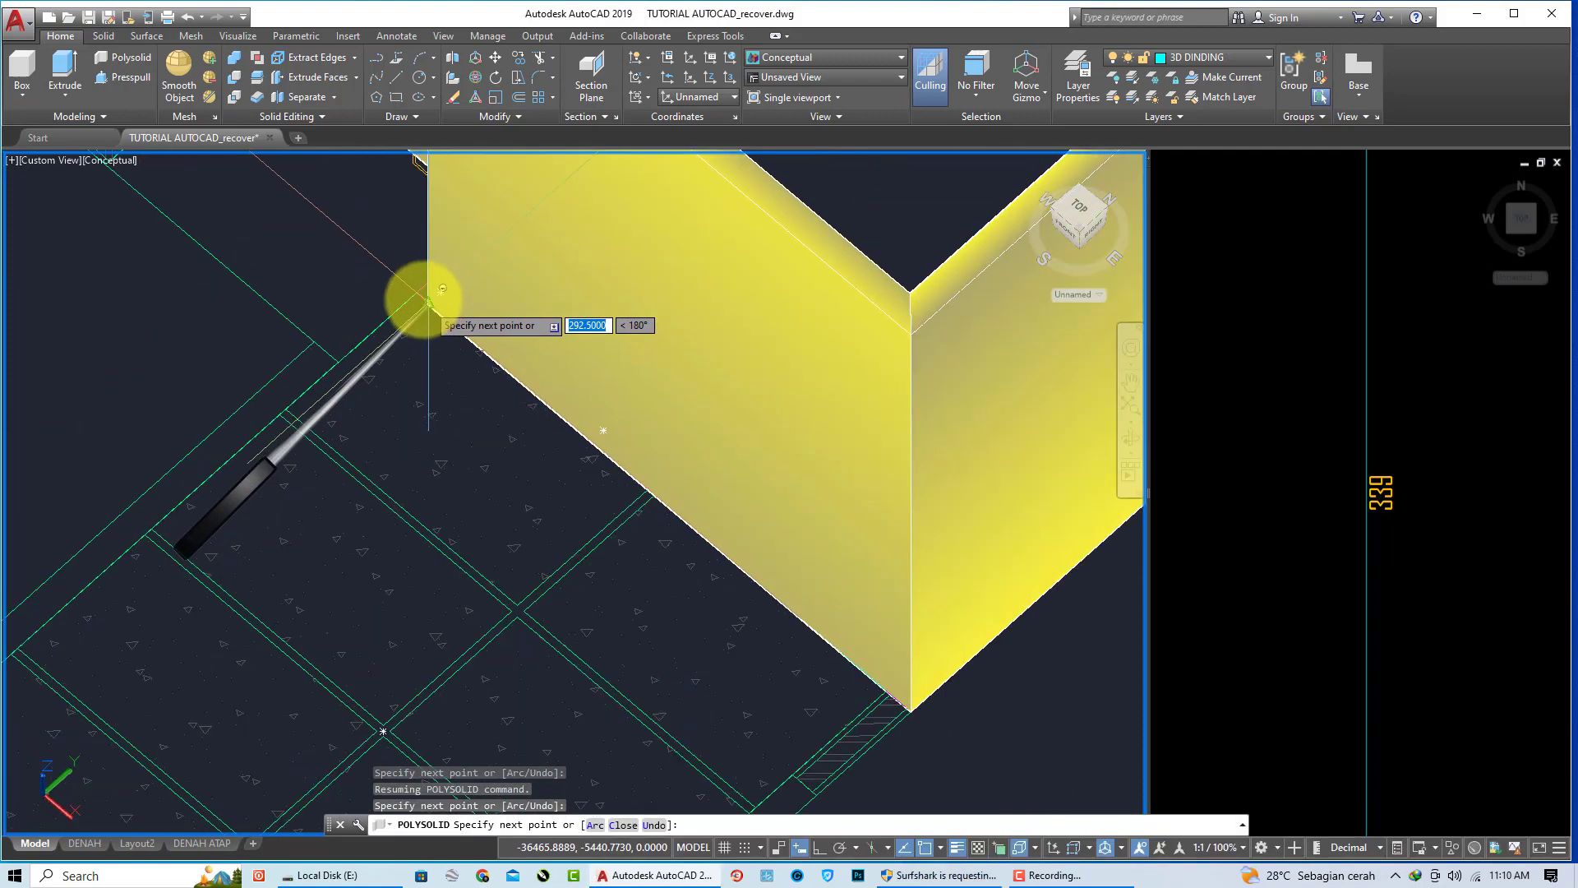
{"action": "scroll", "coordinate": [447, 317], "scroll_direction": "down", "scroll_amount": 3}
{"action": "scroll", "coordinate": [516, 341], "scroll_direction": "up", "scroll_amount": 5}
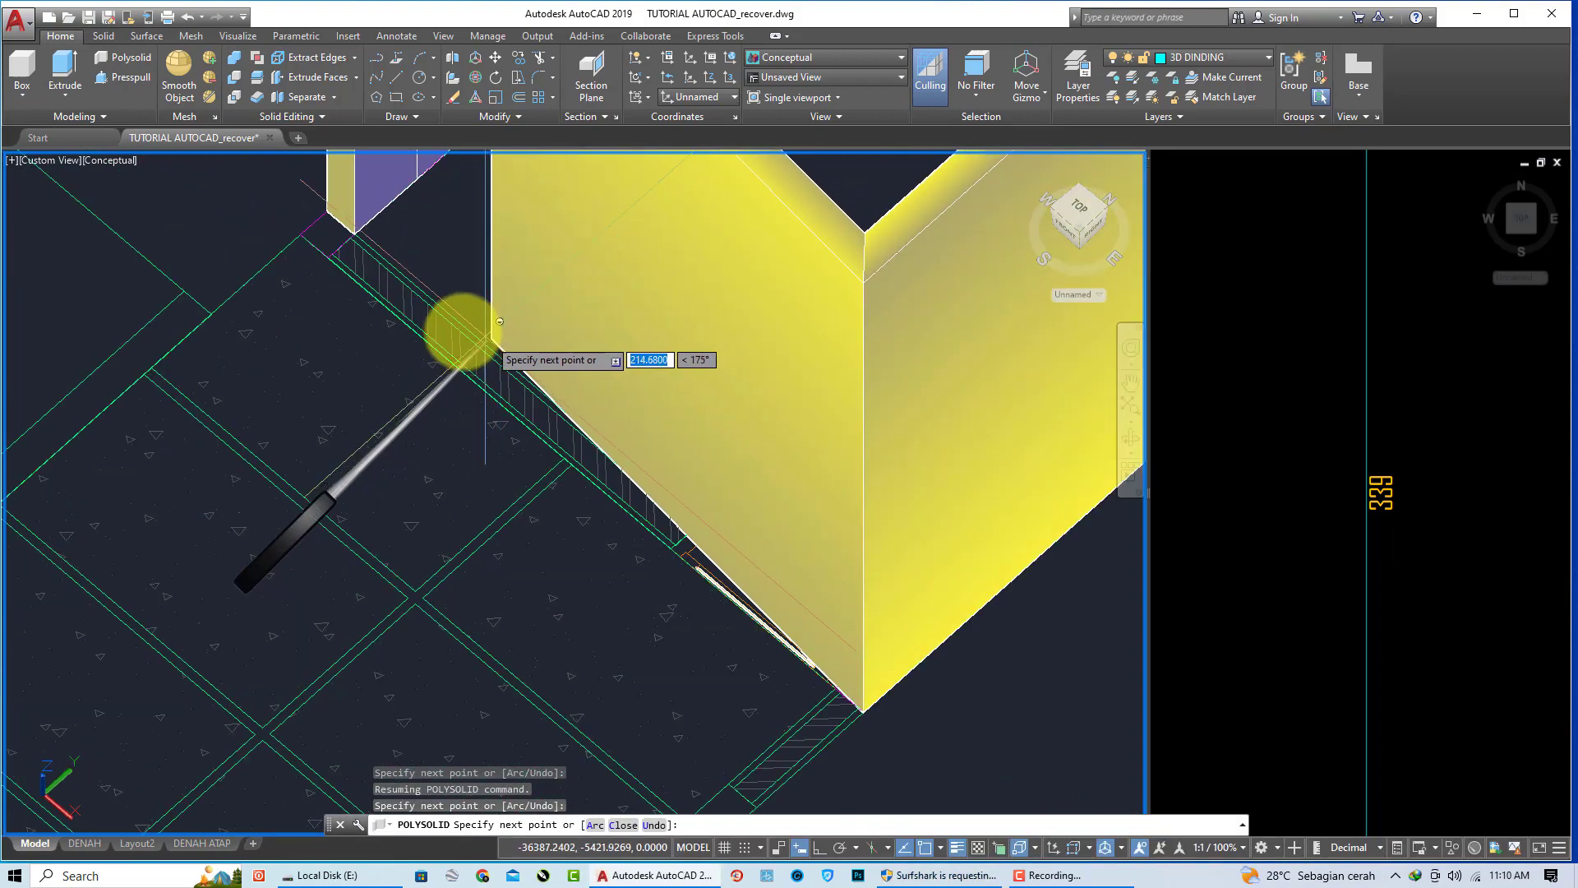
{"action": "left_click", "coordinate": [328, 257]}
{"action": "key", "text": "Return"}
Step: Zoom in on the new wall corner and cancel an accidental pick
{"action": "scroll", "coordinate": [461, 313], "scroll_direction": "down", "scroll_amount": 5}
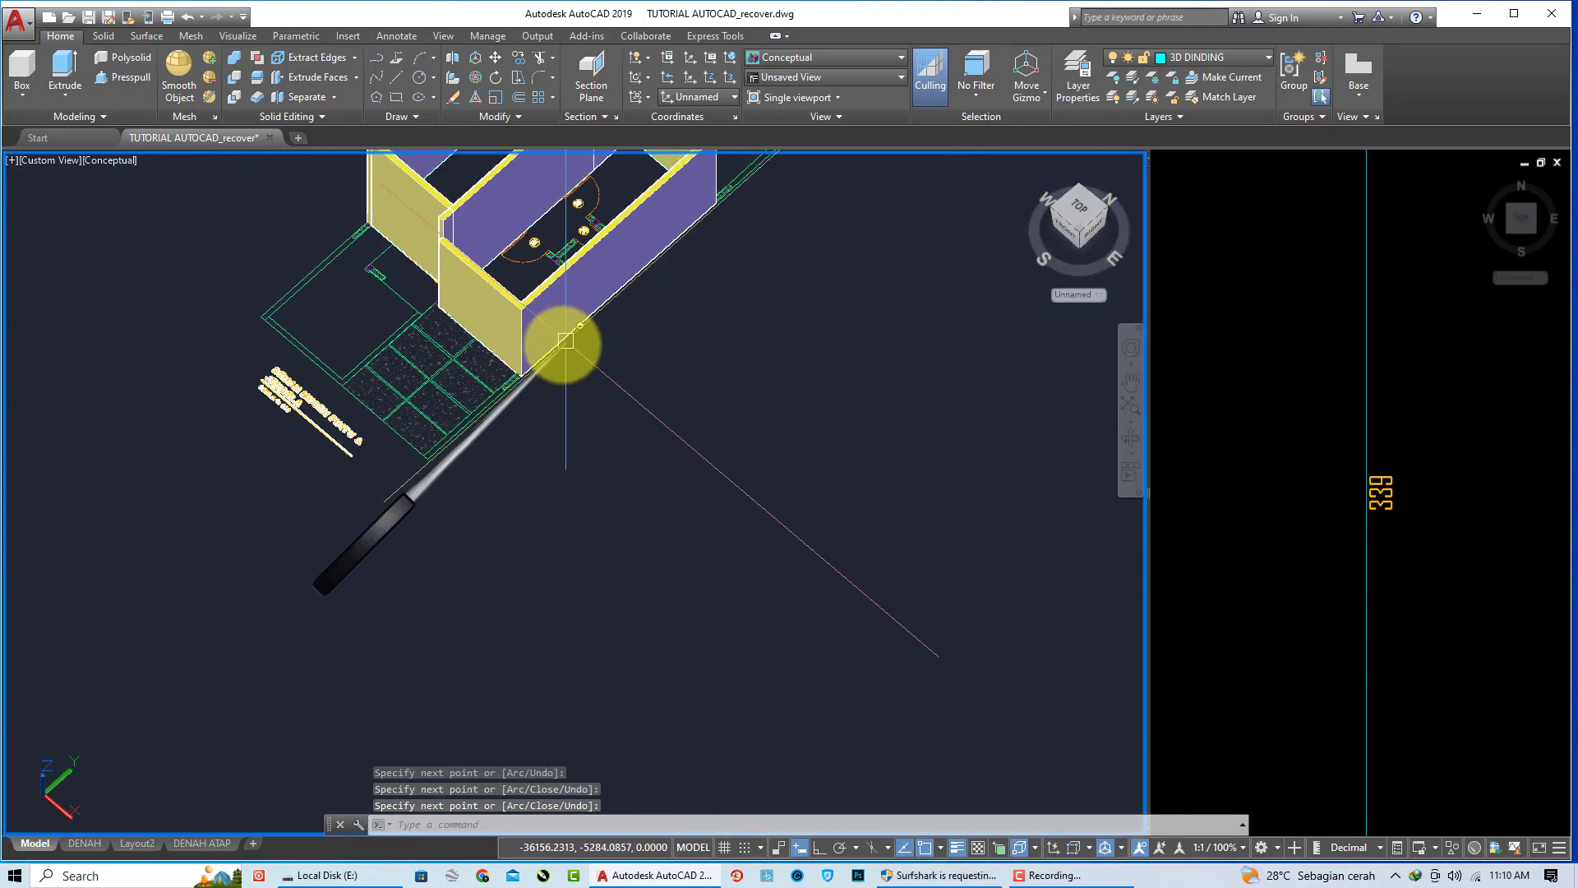
{"action": "scroll", "coordinate": [658, 321], "scroll_direction": "up", "scroll_amount": 1}
{"action": "scroll", "coordinate": [539, 334], "scroll_direction": "up", "scroll_amount": 2}
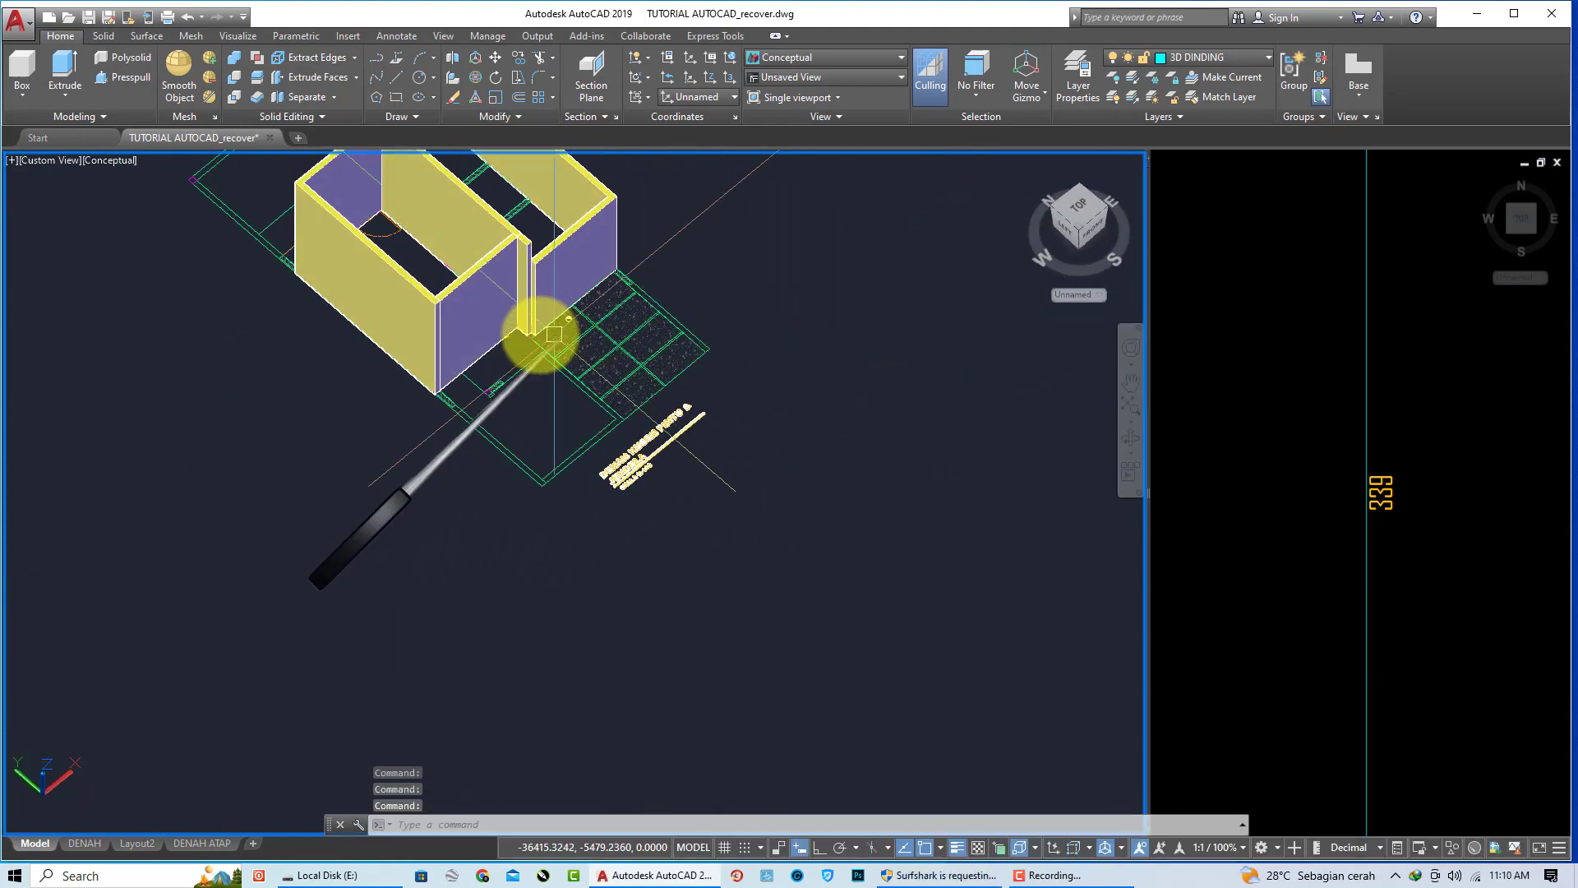
{"action": "scroll", "coordinate": [509, 319], "scroll_direction": "up", "scroll_amount": 4}
{"action": "scroll", "coordinate": [478, 319], "scroll_direction": "up", "scroll_amount": 1}
{"action": "scroll", "coordinate": [501, 338], "scroll_direction": "down", "scroll_amount": 1}
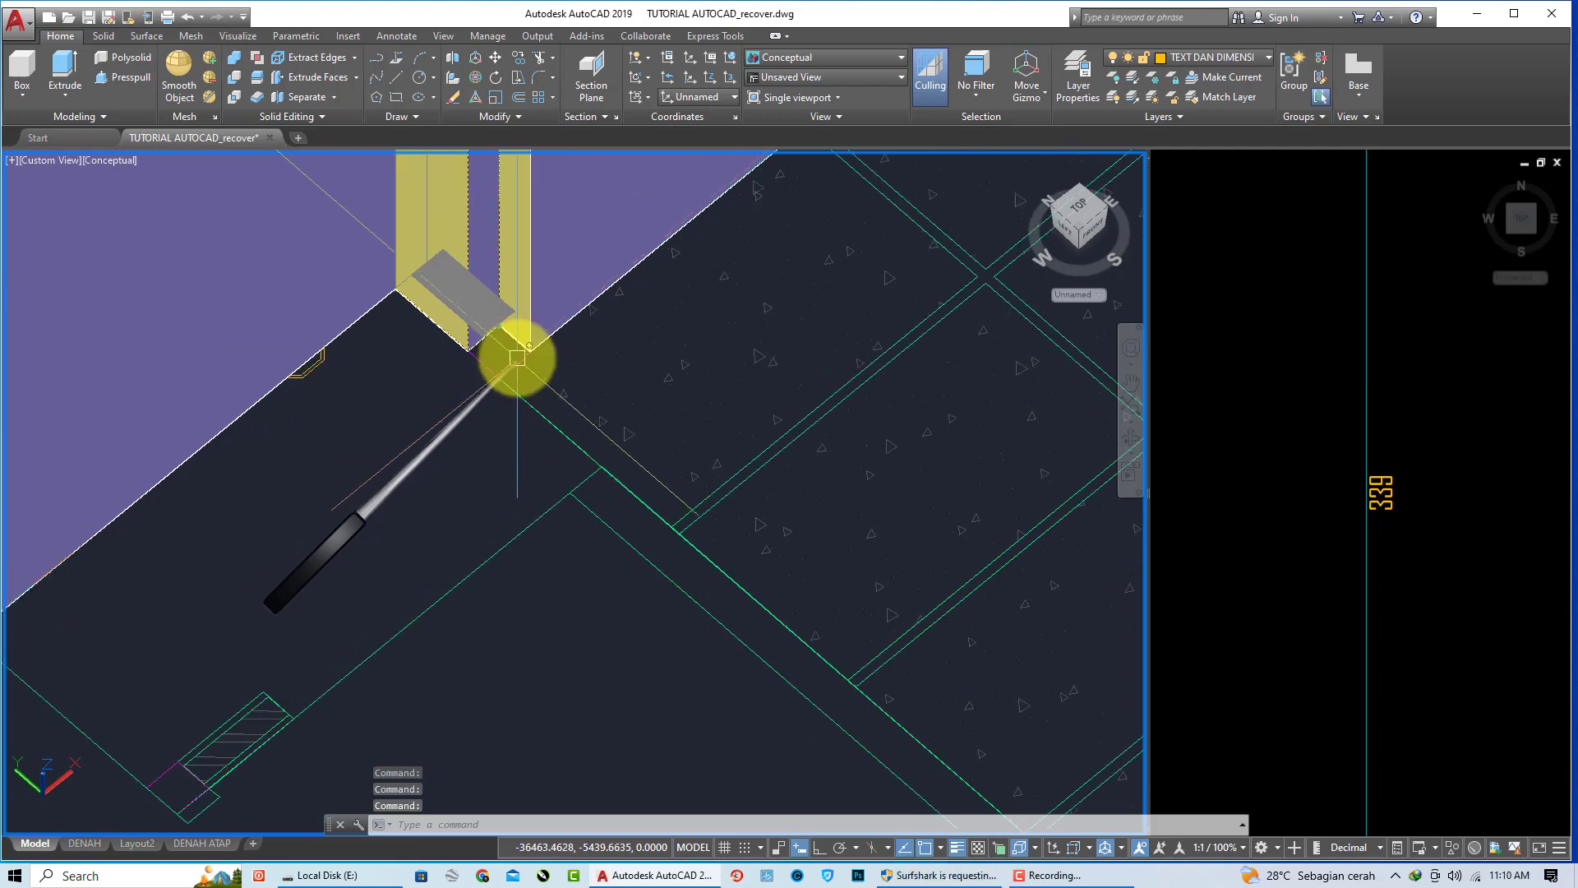
{"action": "scroll", "coordinate": [518, 352], "scroll_direction": "up", "scroll_amount": 1}
{"action": "scroll", "coordinate": [501, 337], "scroll_direction": "up", "scroll_amount": 1}
{"action": "scroll", "coordinate": [487, 335], "scroll_direction": "down", "scroll_amount": 3}
{"action": "key", "text": "Escape"}
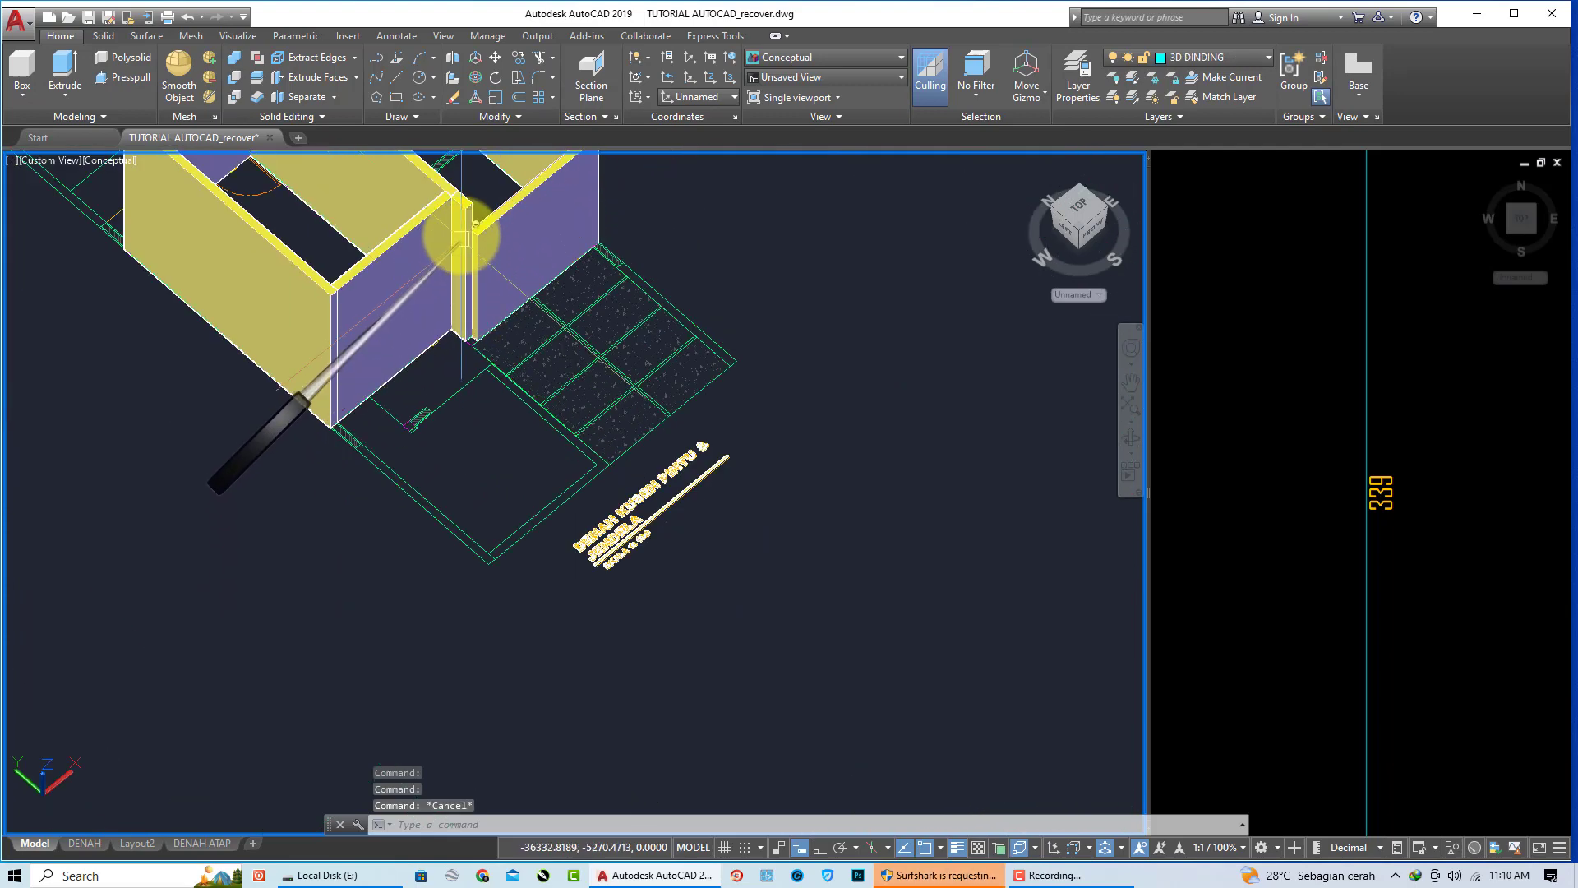
Step: Leave the corner grip unstretched and orbit to a near-top view of doors P1 and P2
{"action": "scroll", "coordinate": [472, 362], "scroll_direction": "up", "scroll_amount": 3}
{"action": "scroll", "coordinate": [485, 395], "scroll_direction": "up", "scroll_amount": 2}
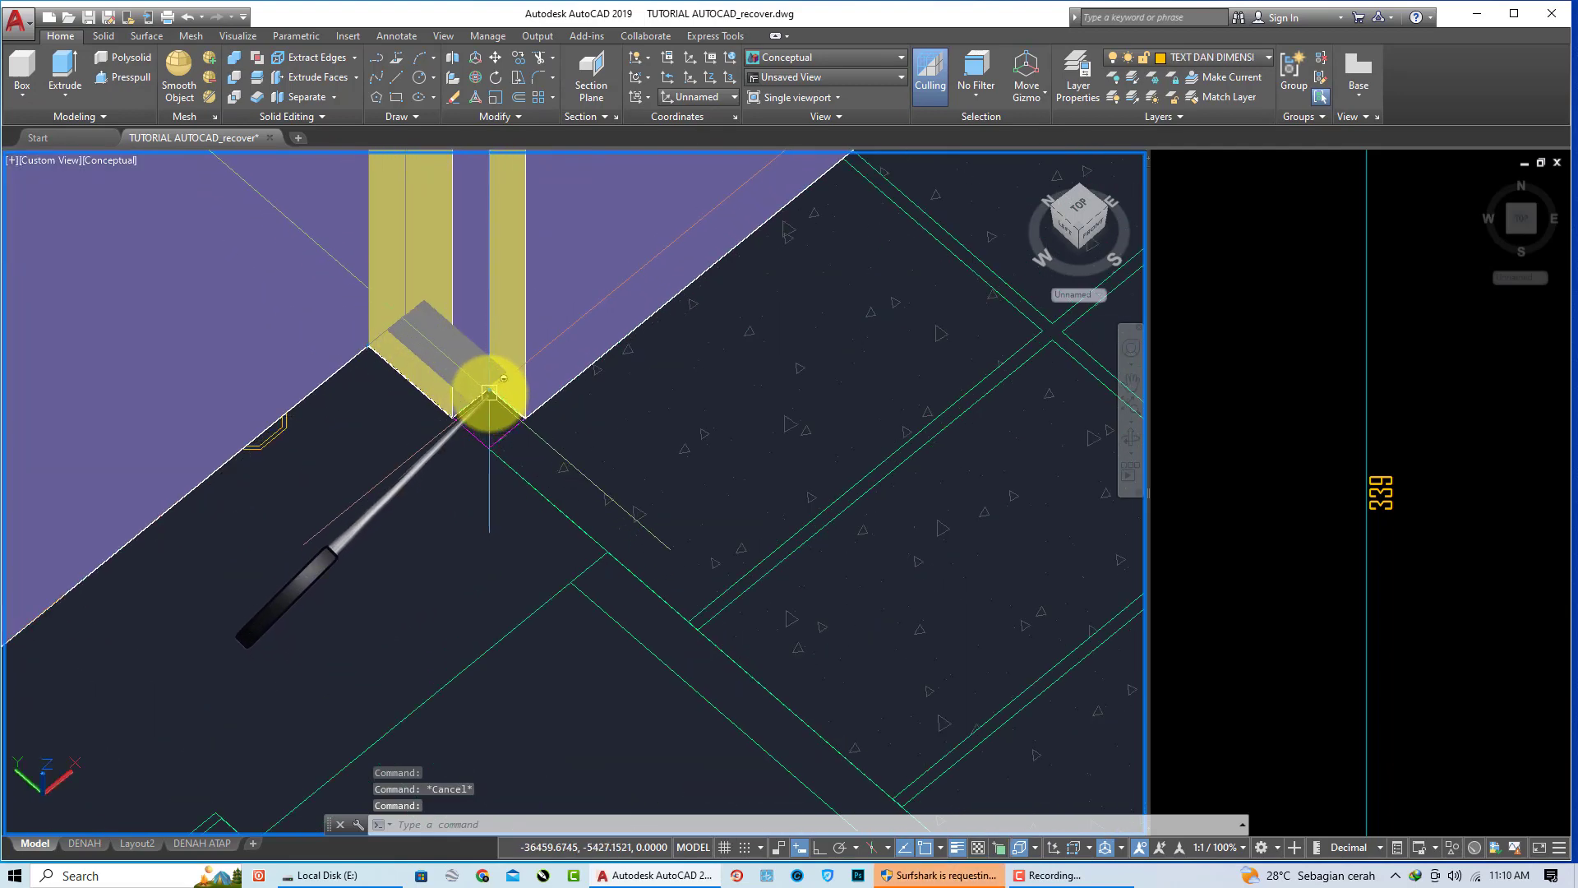
{"action": "scroll", "coordinate": [476, 398], "scroll_direction": "up", "scroll_amount": 2}
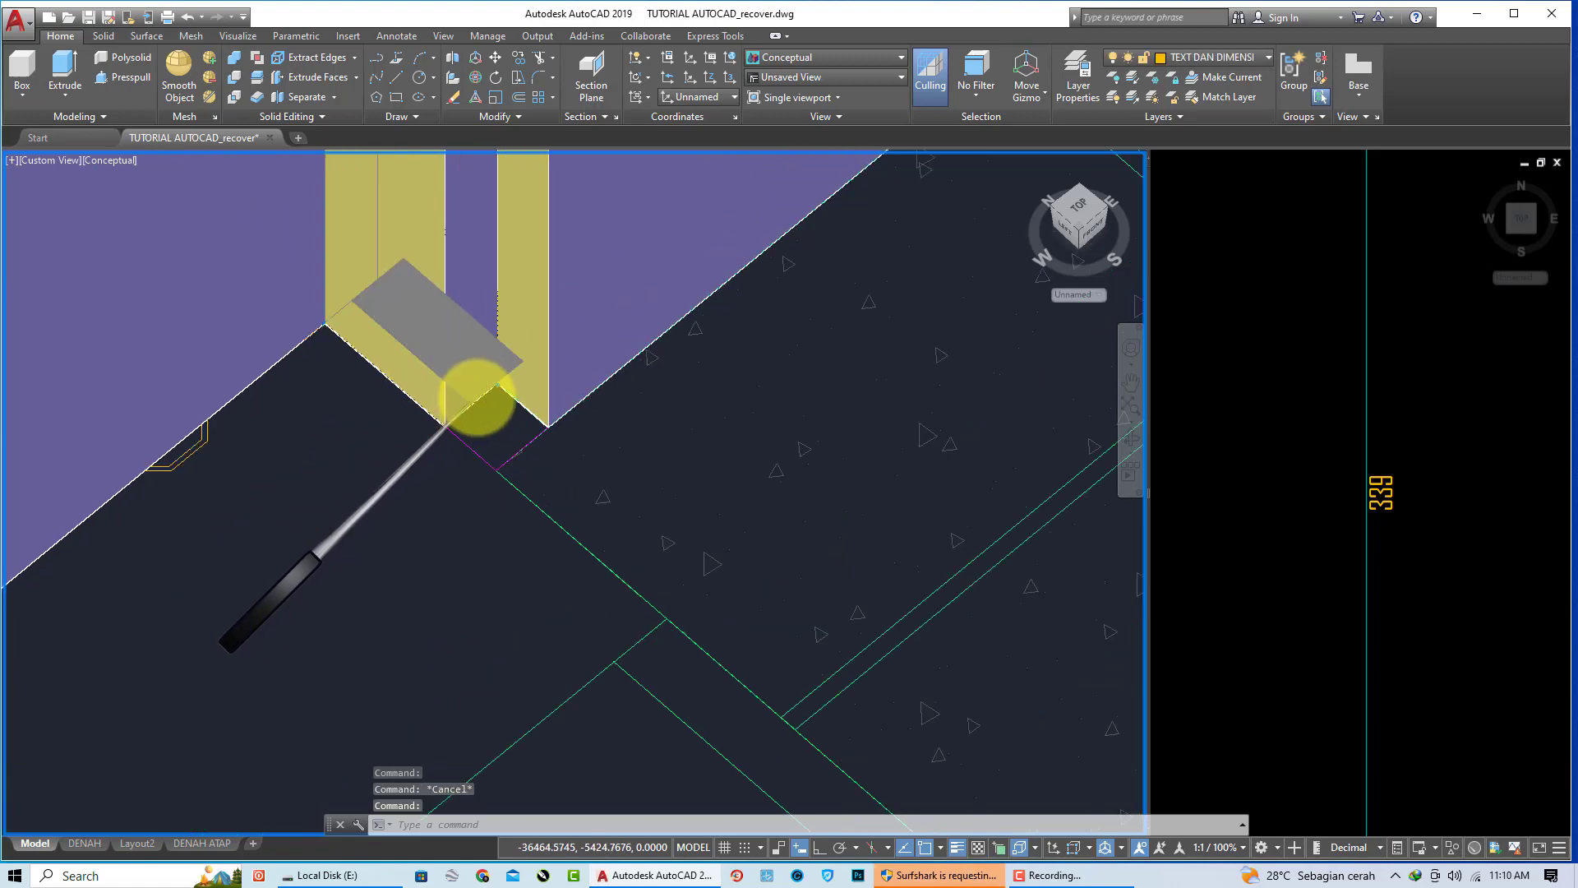
{"action": "scroll", "coordinate": [493, 386], "scroll_direction": "up", "scroll_amount": 2}
{"action": "left_click", "coordinate": [523, 370]}
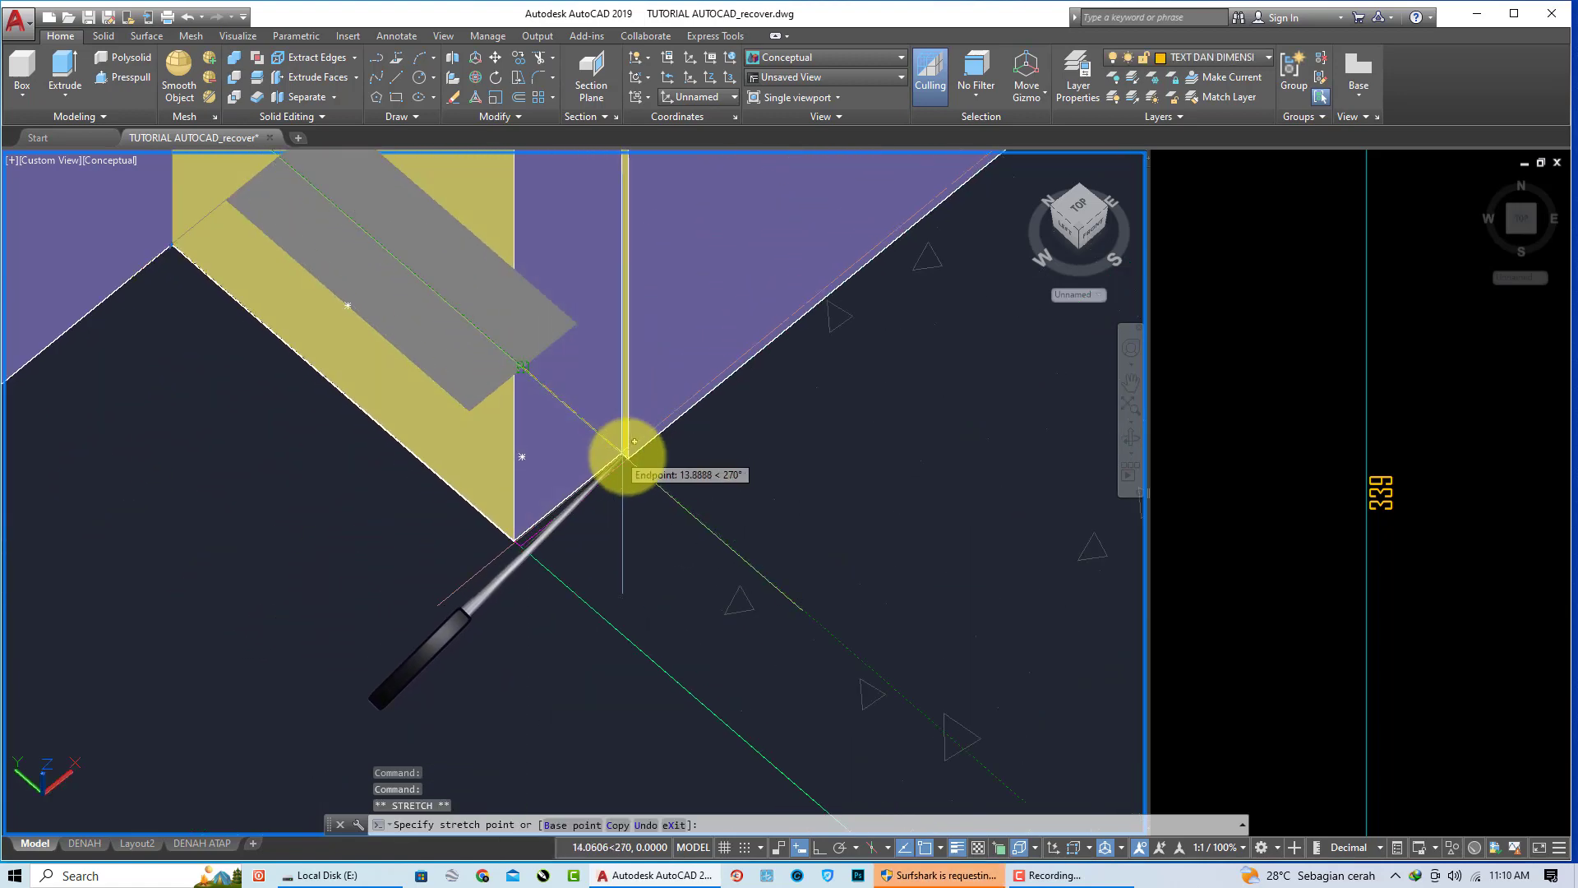
{"action": "scroll", "coordinate": [628, 458], "scroll_direction": "down", "scroll_amount": 3}
{"action": "scroll", "coordinate": [634, 493], "scroll_direction": "down", "scroll_amount": 4}
{"action": "key", "text": "Escape"}
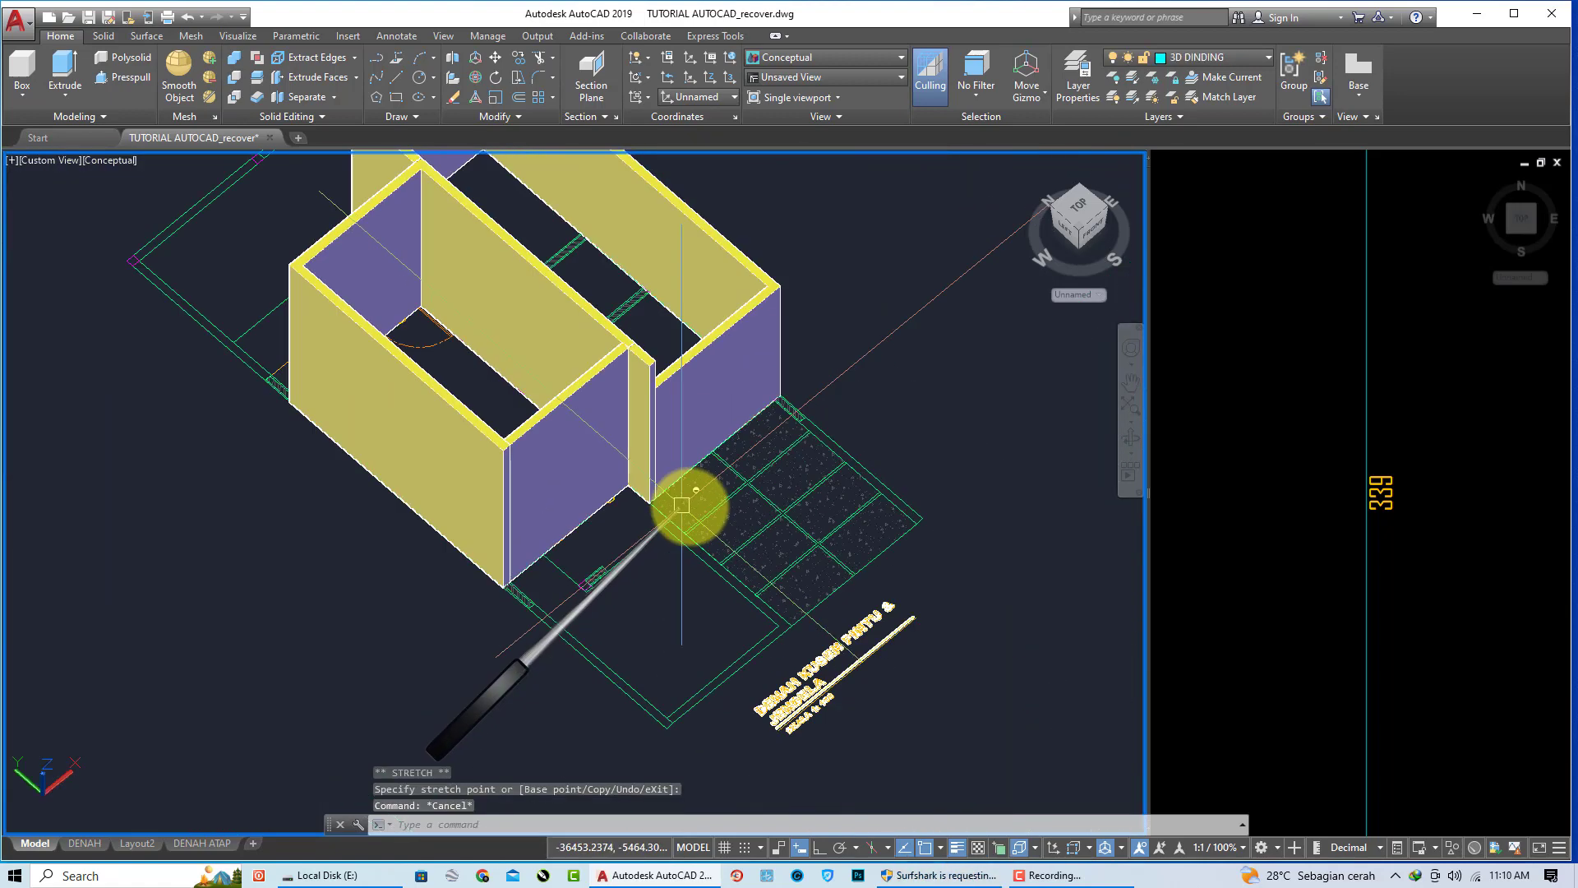
{"action": "mouse_move", "coordinate": [691, 501]}
{"action": "middle_mouse_down", "text": "shift"}
{"action": "mouse_move", "coordinate": [704, 458]}
{"action": "mouse_move", "coordinate": [573, 414]}
{"action": "mouse_move", "coordinate": [581, 486]}
{"action": "middle_mouse_up", "text": "shift"}
{"action": "scroll", "coordinate": [644, 387], "scroll_direction": "up", "scroll_amount": 3}
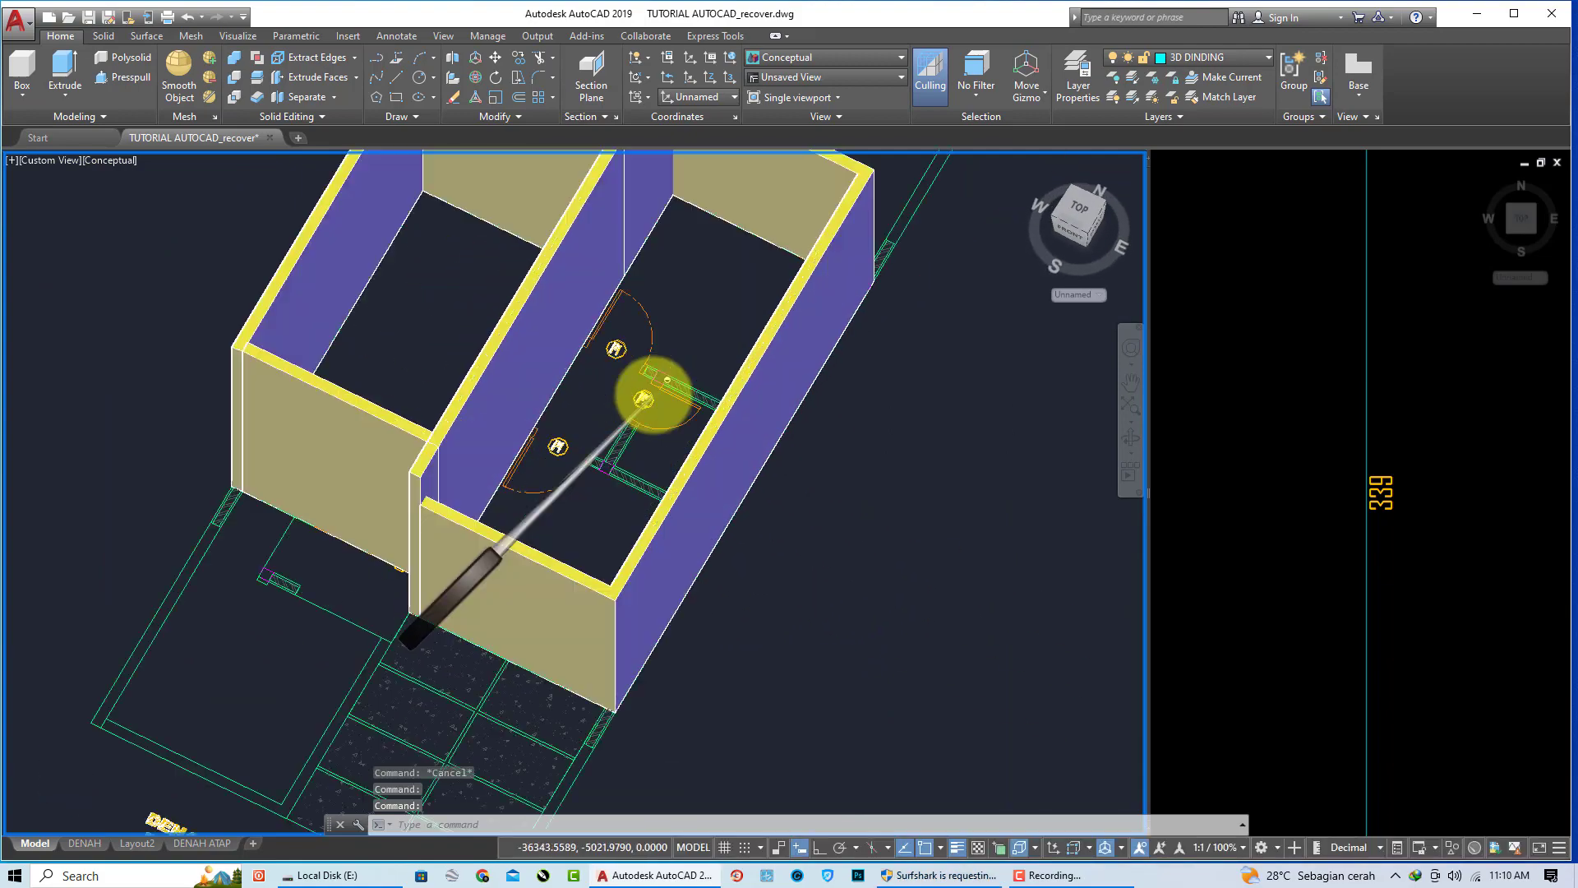
{"action": "scroll", "coordinate": [644, 440], "scroll_direction": "up", "scroll_amount": 2}
{"action": "middle_click_drag", "start_coordinate": [644, 441], "coordinate": [272, 180], "text": "shift"}
Step: Draw a polysolid wall across the room from near door P2 to the far side
{"action": "left_click", "coordinate": [99, 56]}
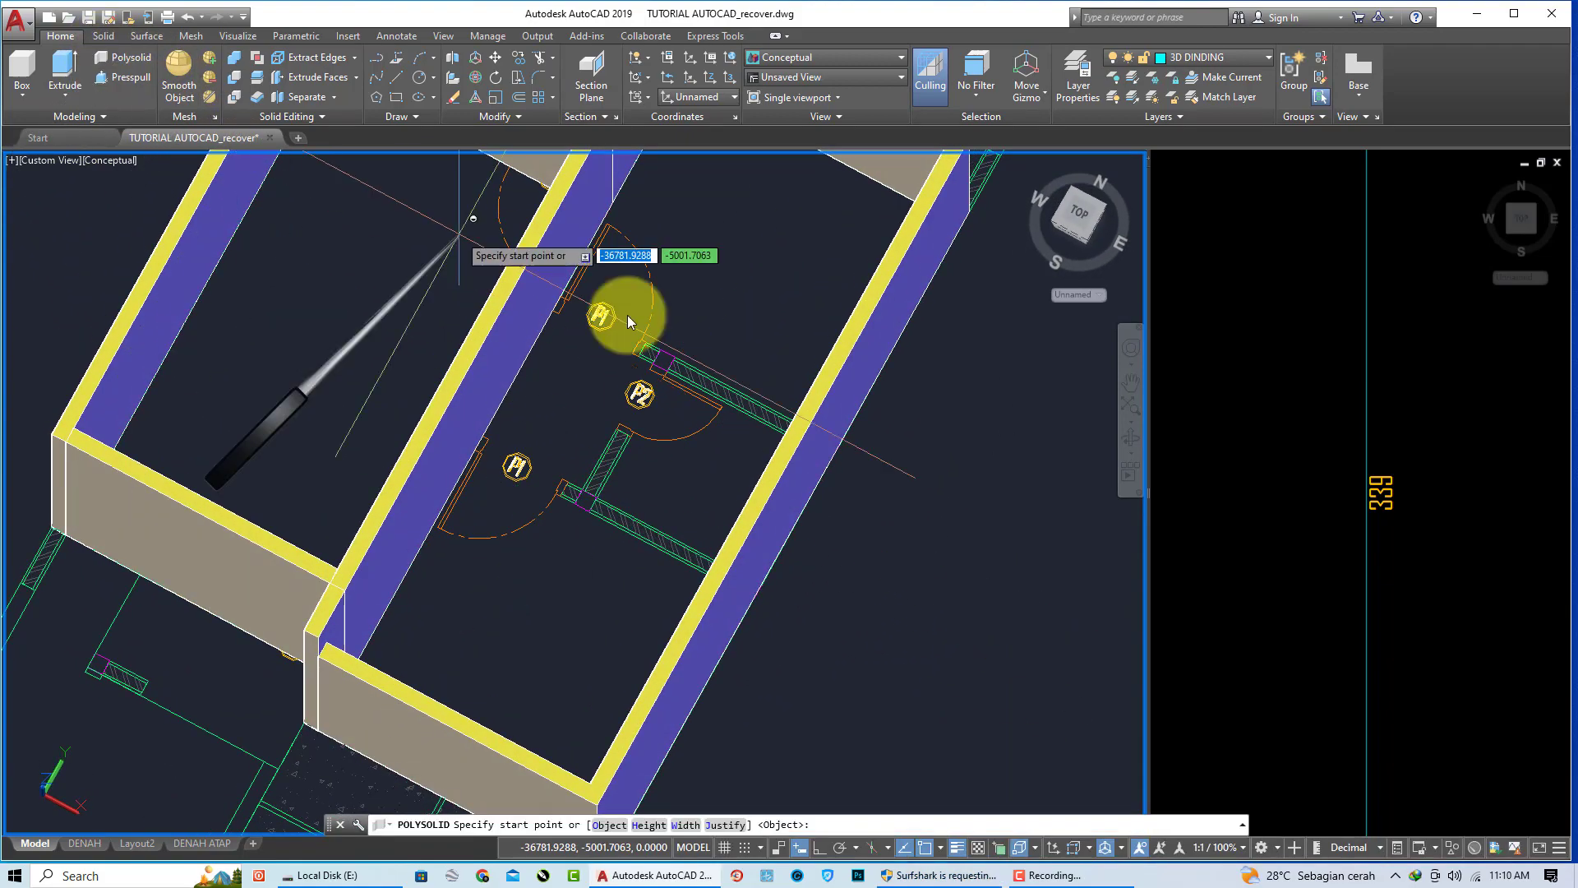
{"action": "scroll", "coordinate": [531, 287], "scroll_direction": "up", "scroll_amount": 3}
{"action": "left_click", "coordinate": [532, 282]}
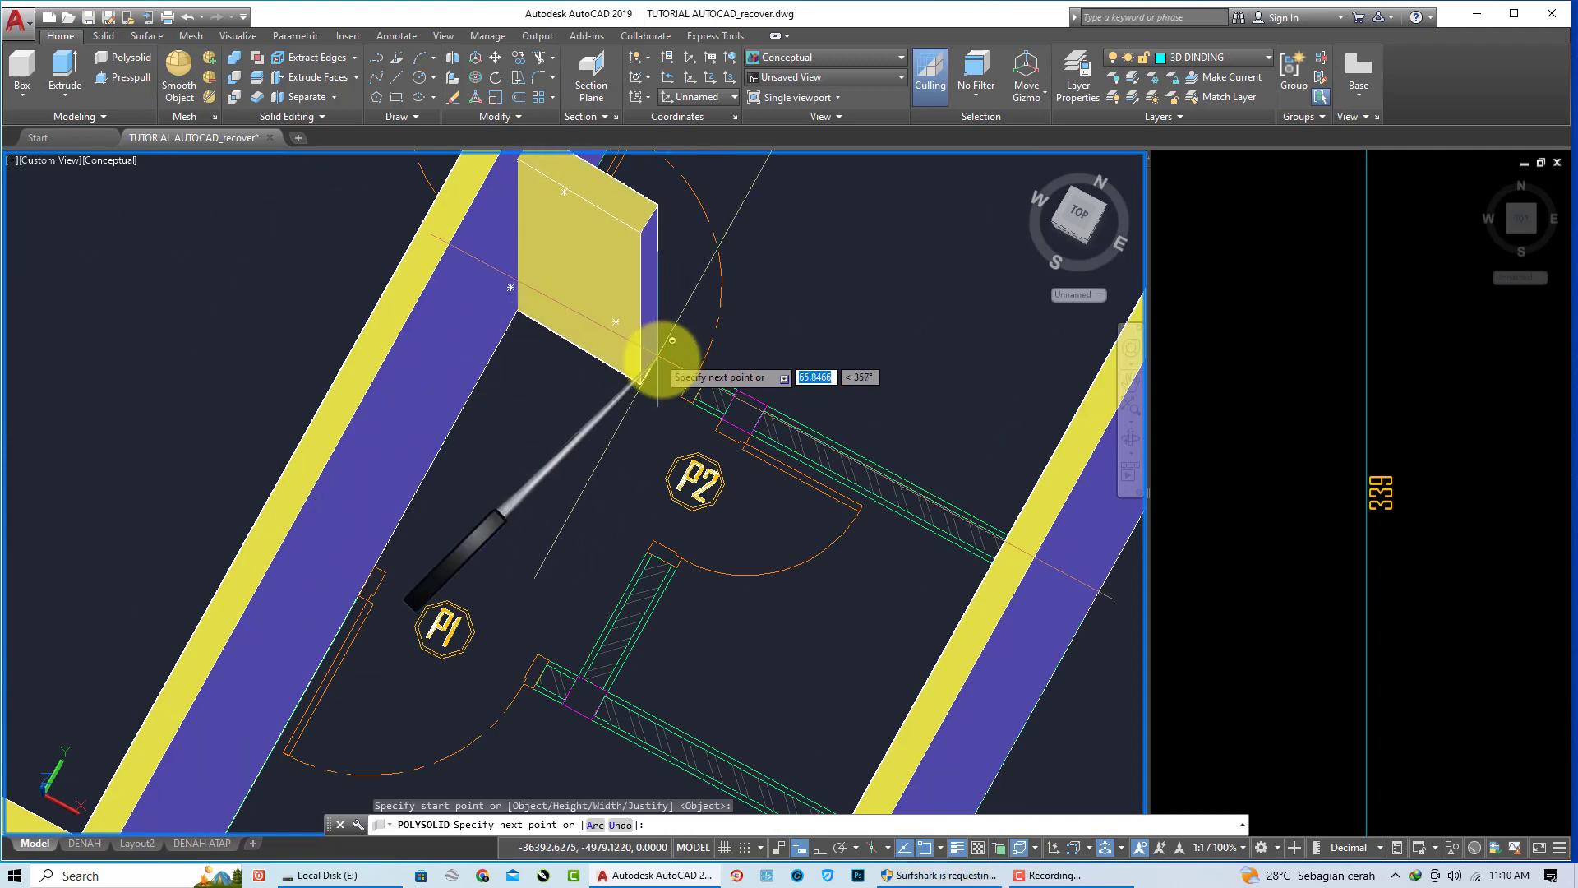
{"action": "mouse_move", "coordinate": [817, 457]}
{"action": "middle_mouse_down", "text": "shift"}
{"action": "mouse_move", "coordinate": [866, 465]}
{"action": "mouse_move", "coordinate": [976, 349]}
{"action": "middle_mouse_up", "text": "shift"}
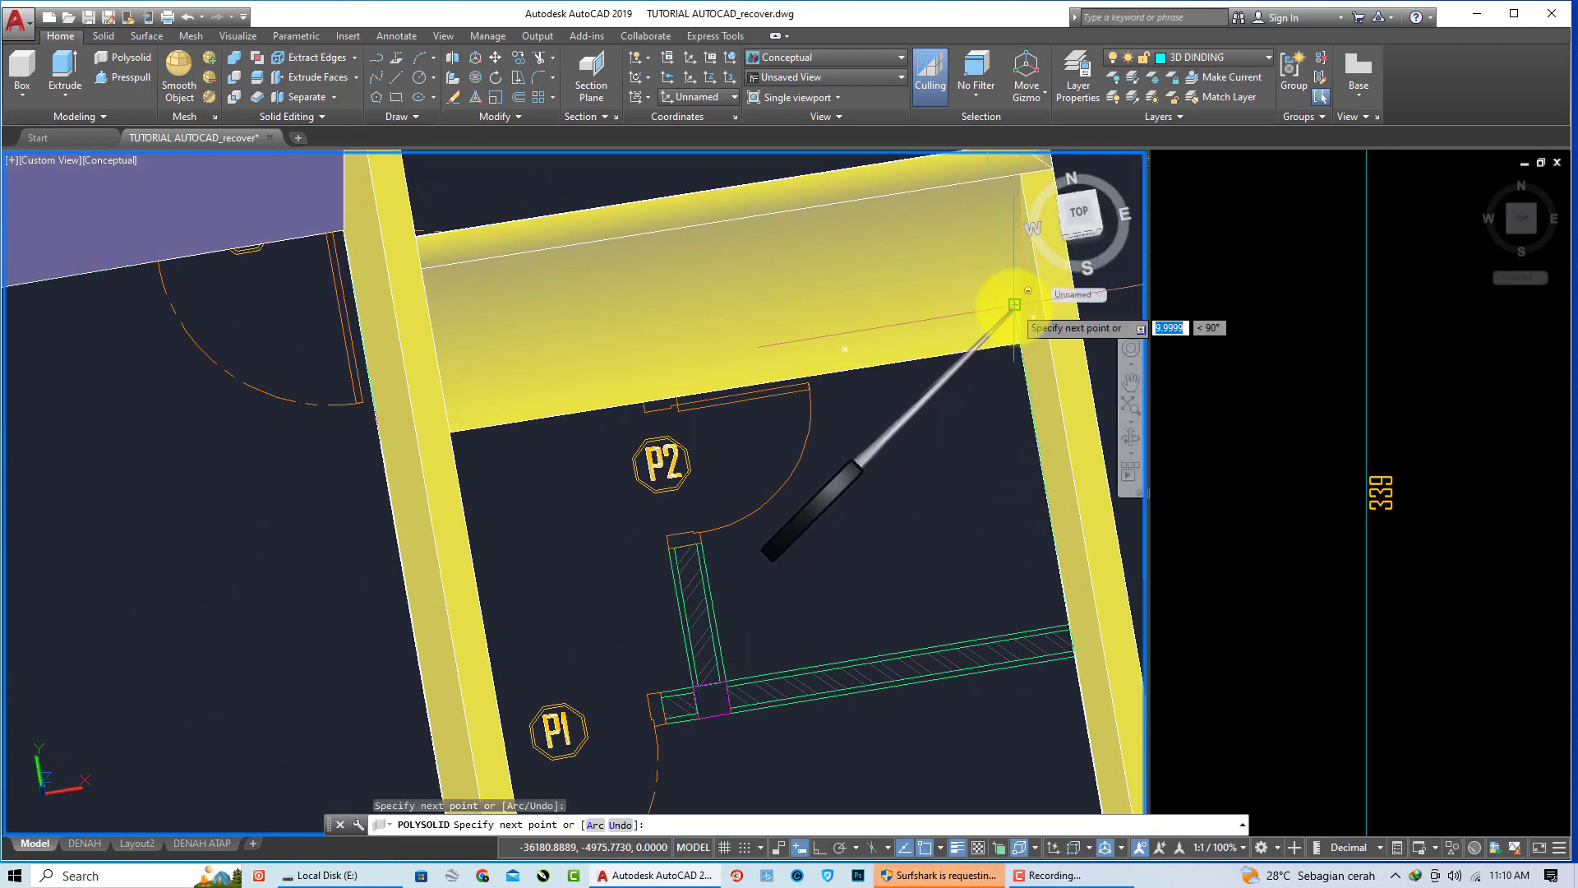
{"action": "left_click", "coordinate": [1014, 305]}
{"action": "key", "text": "Return"}
{"action": "scroll", "coordinate": [1023, 337], "scroll_direction": "down", "scroll_amount": 4}
Step: Orbit and zoom around the house to check the new interior wall in 3D
{"action": "mouse_move", "coordinate": [1026, 346]}
{"action": "middle_mouse_down", "text": "shift"}
{"action": "mouse_move", "coordinate": [751, 381]}
{"action": "mouse_move", "coordinate": [782, 412]}
{"action": "middle_mouse_up", "text": "shift"}
{"action": "scroll", "coordinate": [693, 535], "scroll_direction": "up", "scroll_amount": 5}
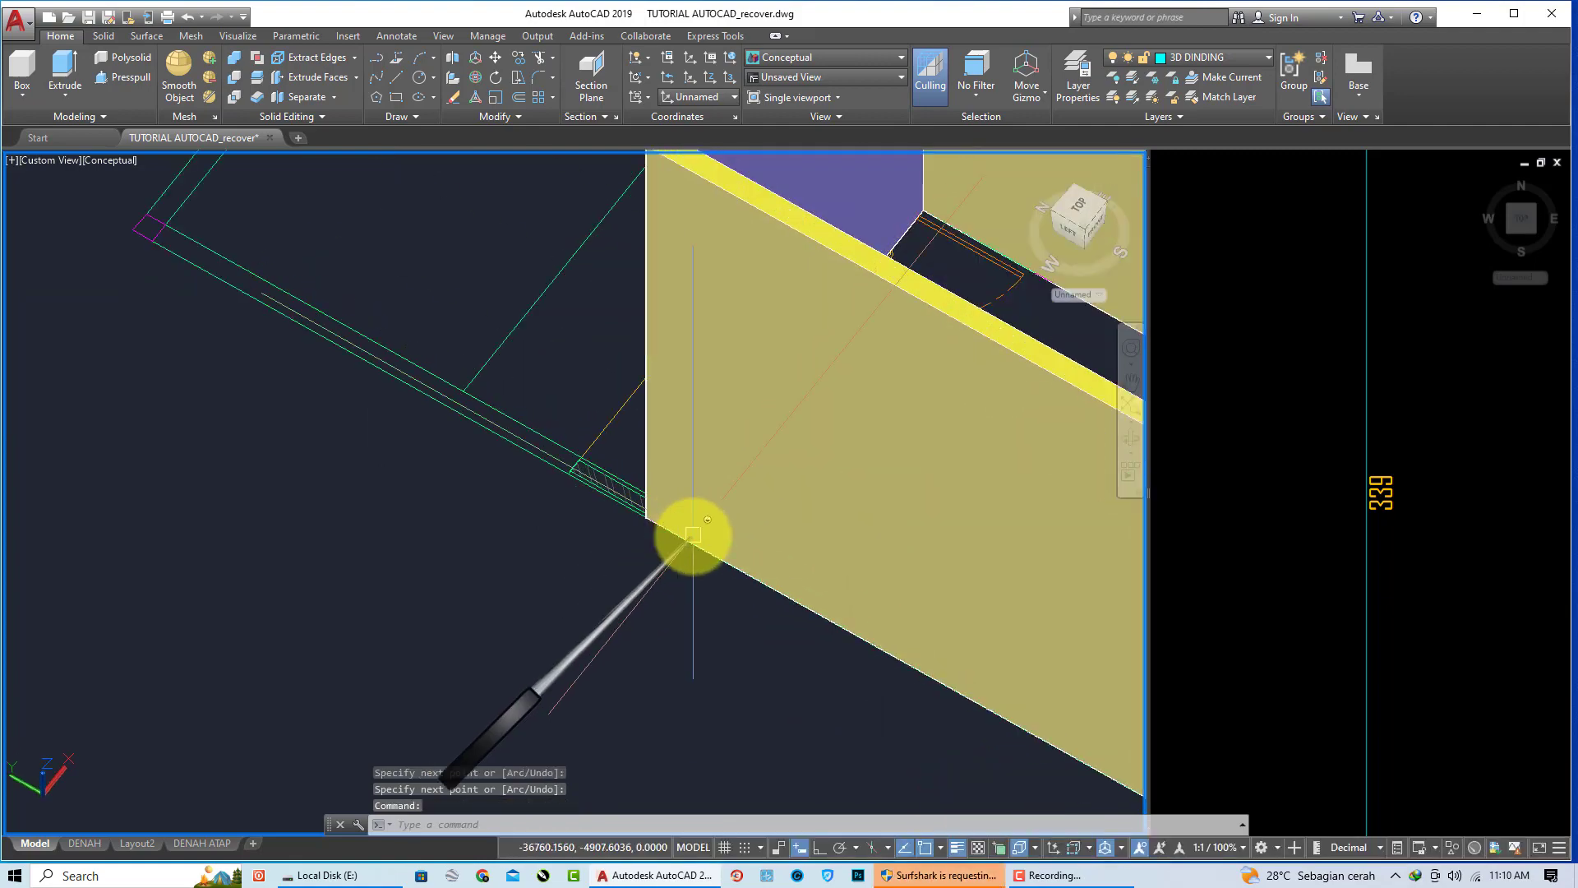
{"action": "scroll", "coordinate": [693, 534], "scroll_direction": "down", "scroll_amount": 2}
{"action": "scroll", "coordinate": [680, 511], "scroll_direction": "down", "scroll_amount": 2}
{"action": "scroll", "coordinate": [581, 511], "scroll_direction": "down", "scroll_amount": 4}
{"action": "mouse_move", "coordinate": [624, 518]}
{"action": "middle_mouse_down", "text": "shift"}
{"action": "mouse_move", "coordinate": [586, 519]}
{"action": "mouse_move", "coordinate": [721, 496]}
{"action": "middle_mouse_up", "text": "shift"}
{"action": "scroll", "coordinate": [739, 427], "scroll_direction": "up", "scroll_amount": 6}
{"action": "scroll", "coordinate": [855, 272], "scroll_direction": "up", "scroll_amount": 2}
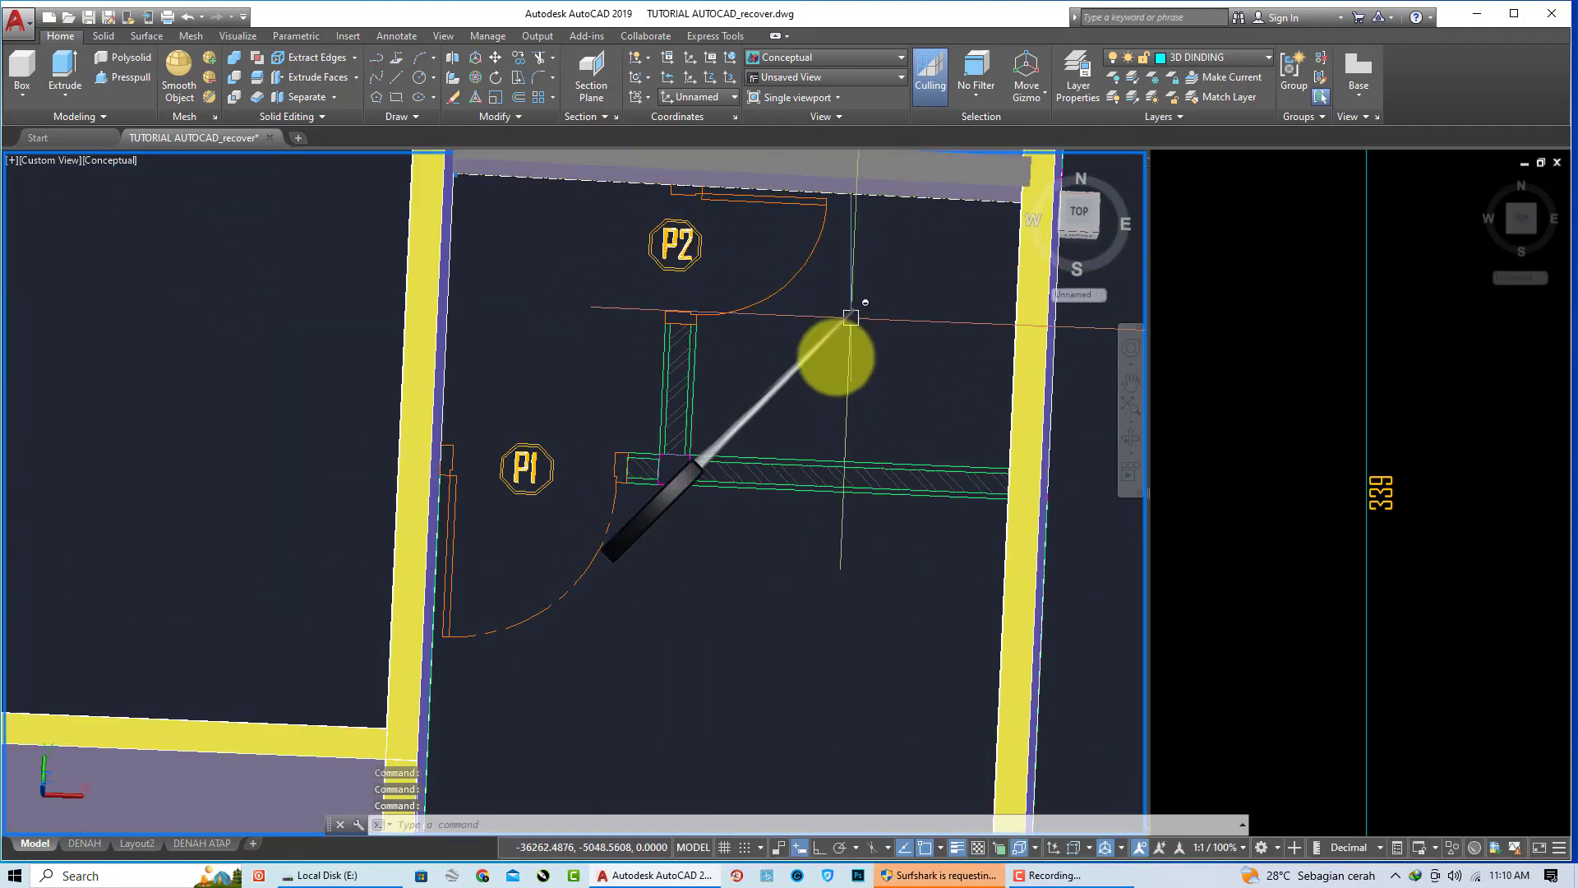
{"action": "scroll", "coordinate": [850, 316], "scroll_direction": "down", "scroll_amount": 6}
{"action": "middle_click_drag", "start_coordinate": [821, 430], "coordinate": [874, 404], "text": "shift"}
{"action": "scroll", "coordinate": [874, 404], "scroll_direction": "up", "scroll_amount": 5}
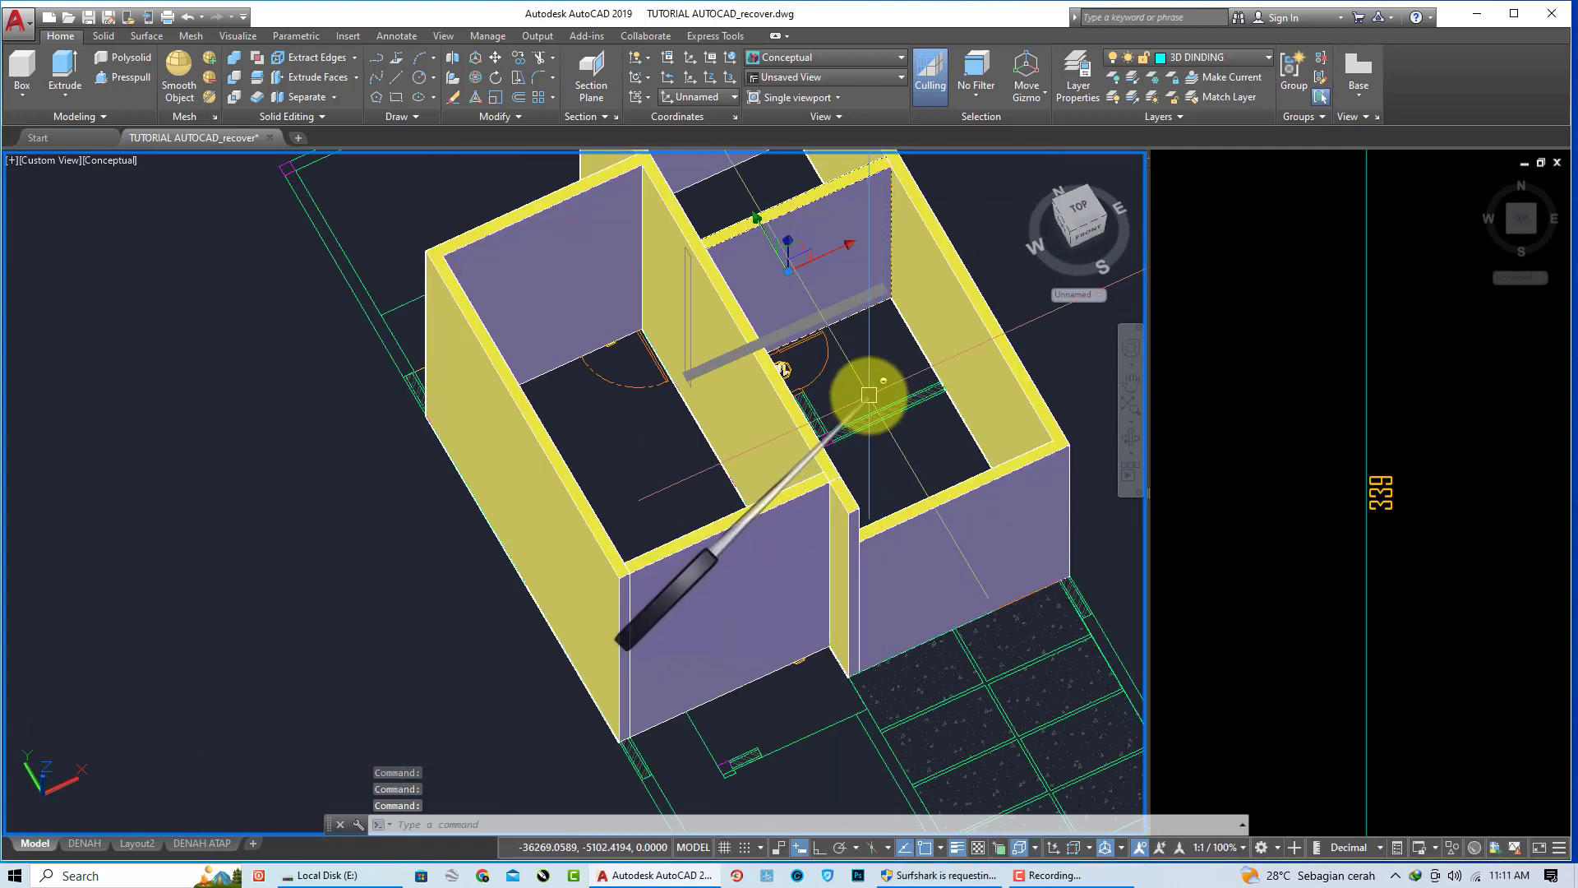
Step: Finish copying the new wall piece from its base point to a second point
{"action": "type", "text": "o"}
{"action": "key", "text": "Return"}
{"action": "scroll", "coordinate": [884, 337], "scroll_direction": "up", "scroll_amount": 2}
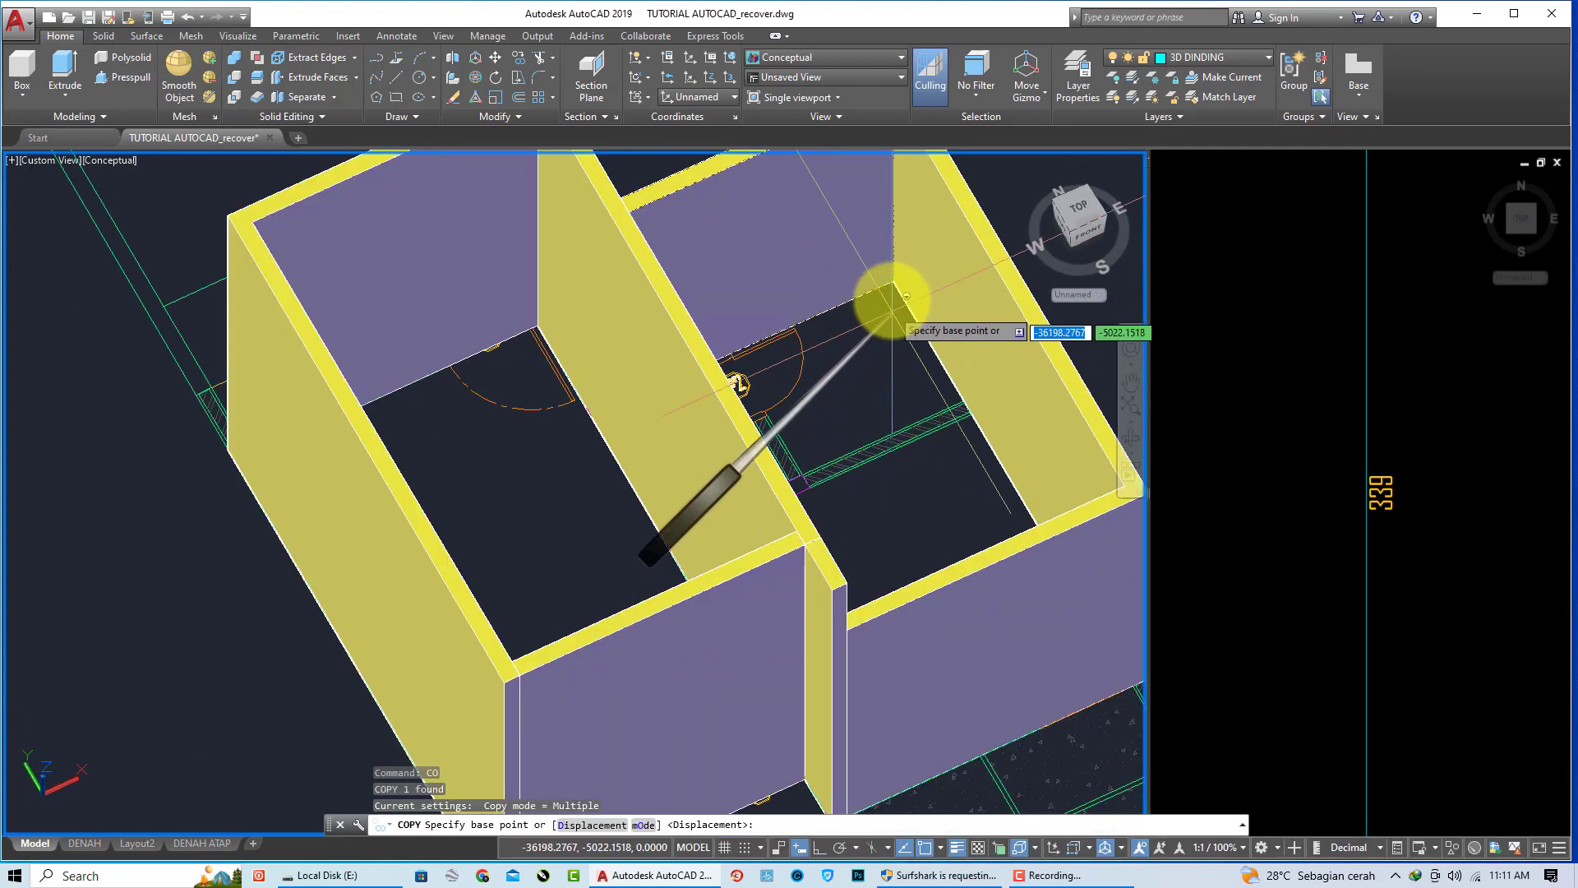
{"action": "left_click", "coordinate": [895, 285]}
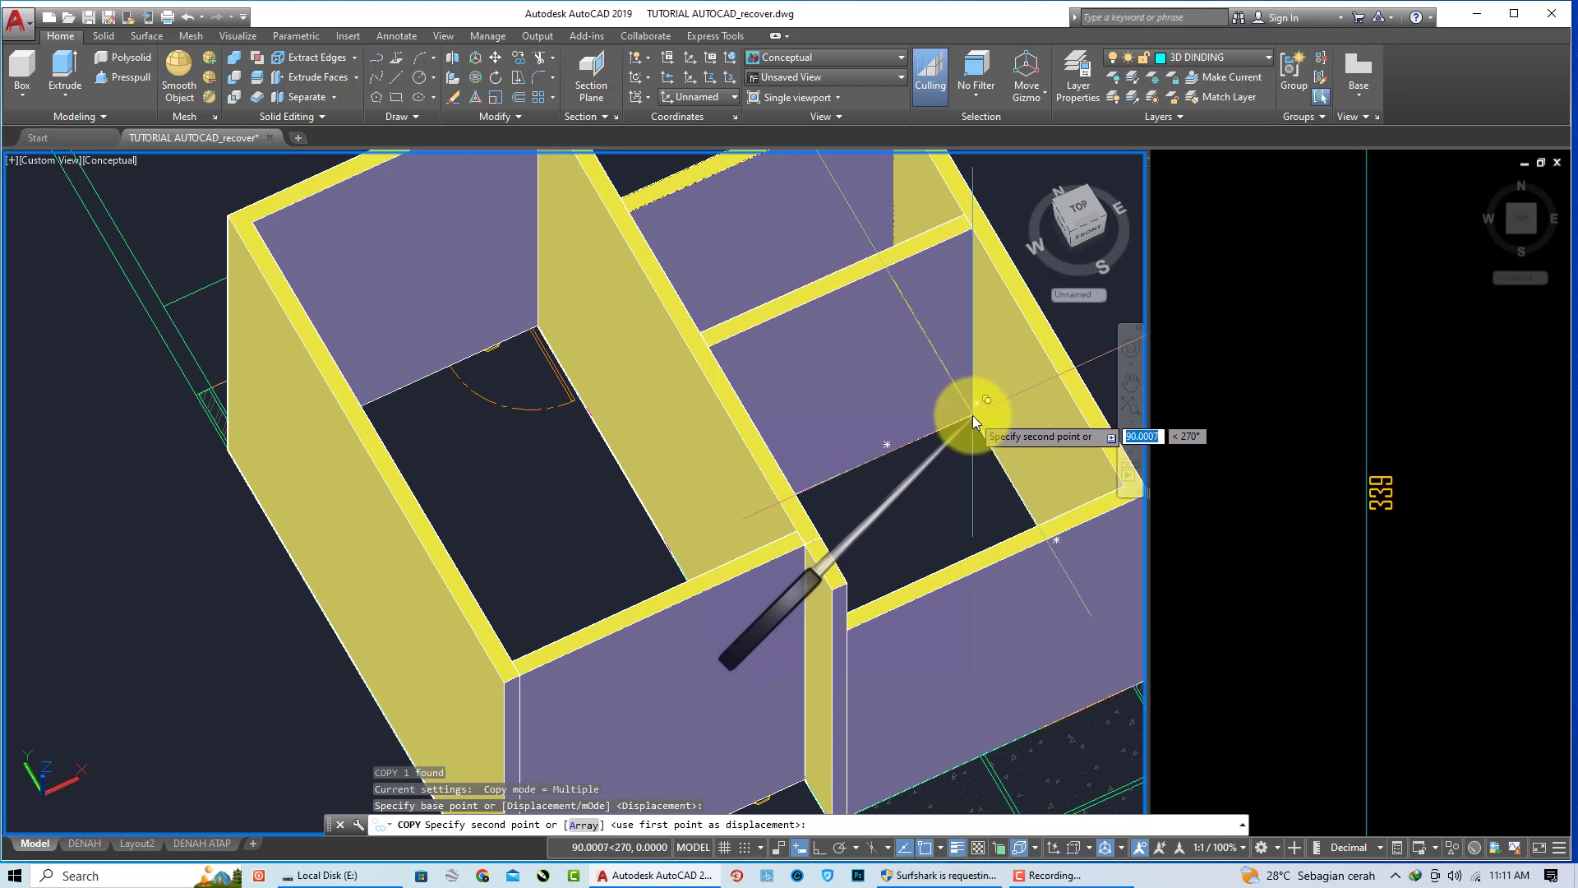
{"action": "scroll", "coordinate": [963, 418], "scroll_direction": "up", "scroll_amount": 2}
{"action": "scroll", "coordinate": [963, 418], "scroll_direction": "up", "scroll_amount": 1}
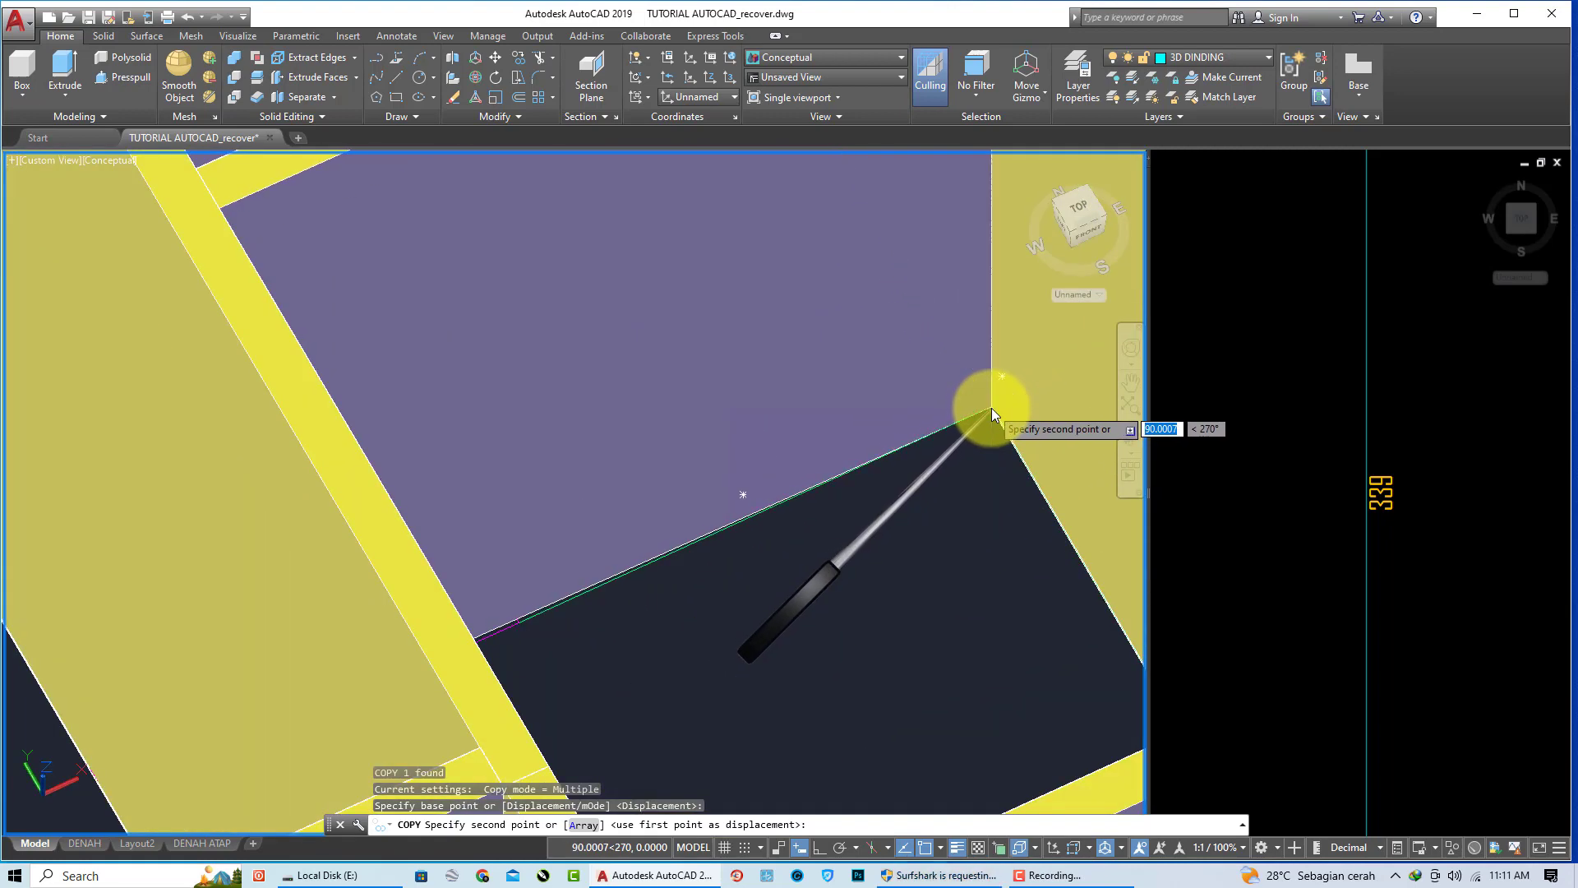
{"action": "scroll", "coordinate": [965, 415], "scroll_direction": "up", "scroll_amount": 1}
{"action": "scroll", "coordinate": [968, 412], "scroll_direction": "up", "scroll_amount": 1}
{"action": "scroll", "coordinate": [974, 408], "scroll_direction": "up", "scroll_amount": 1}
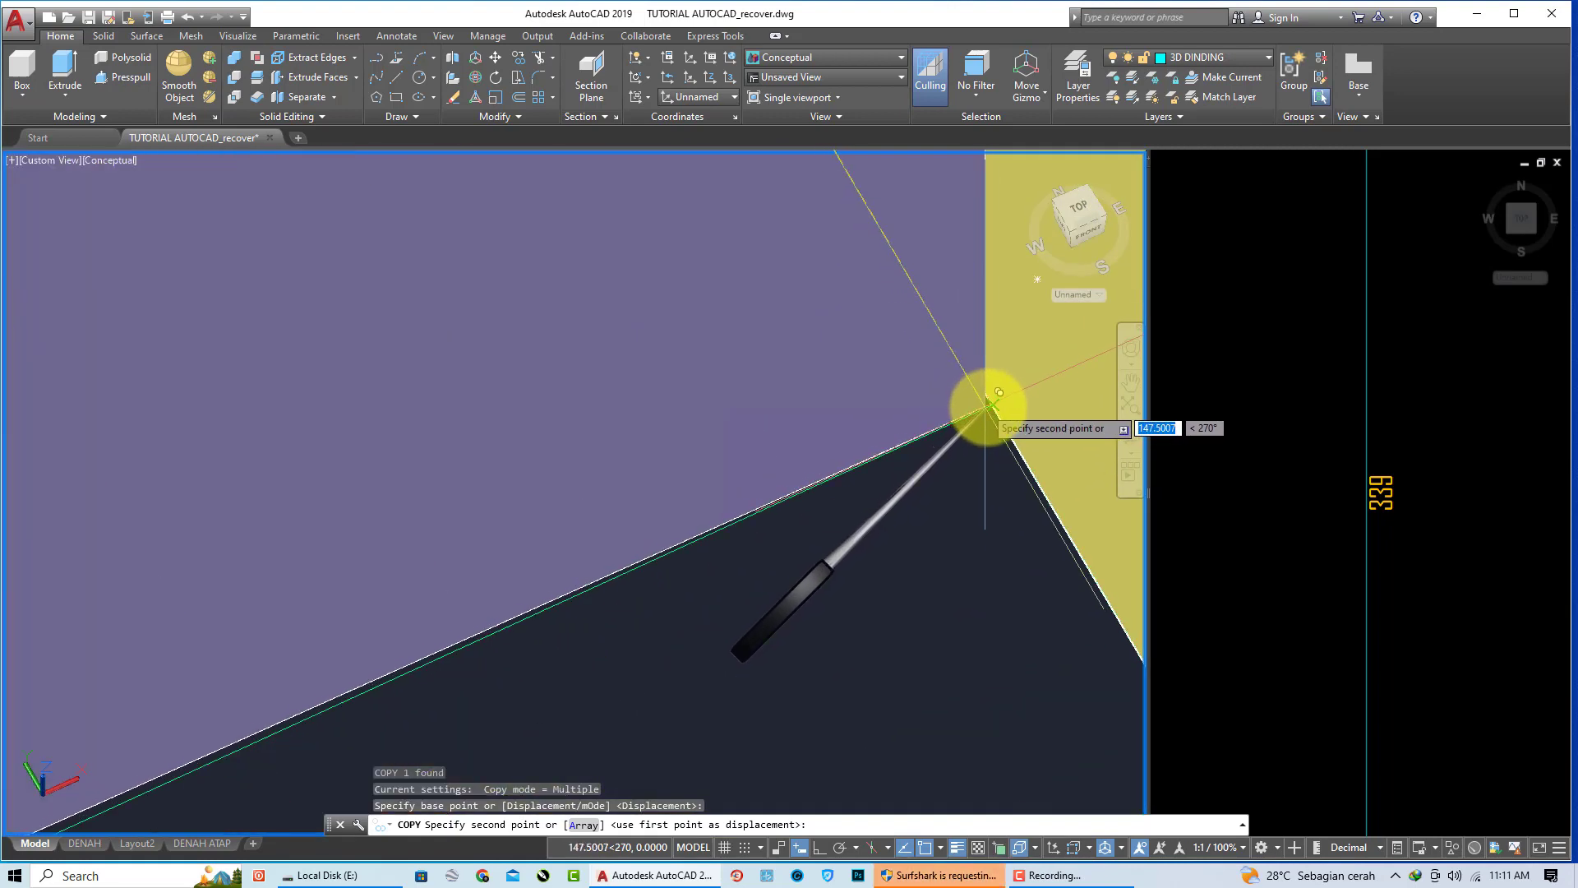
{"action": "scroll", "coordinate": [986, 407], "scroll_direction": "down", "scroll_amount": 2}
{"action": "left_click", "coordinate": [976, 423]}
{"action": "key", "text": "Return"}
Step: Erase the stray copied wall piece with the E command
{"action": "scroll", "coordinate": [933, 444], "scroll_direction": "down", "scroll_amount": 3}
{"action": "scroll", "coordinate": [826, 397], "scroll_direction": "down", "scroll_amount": 3}
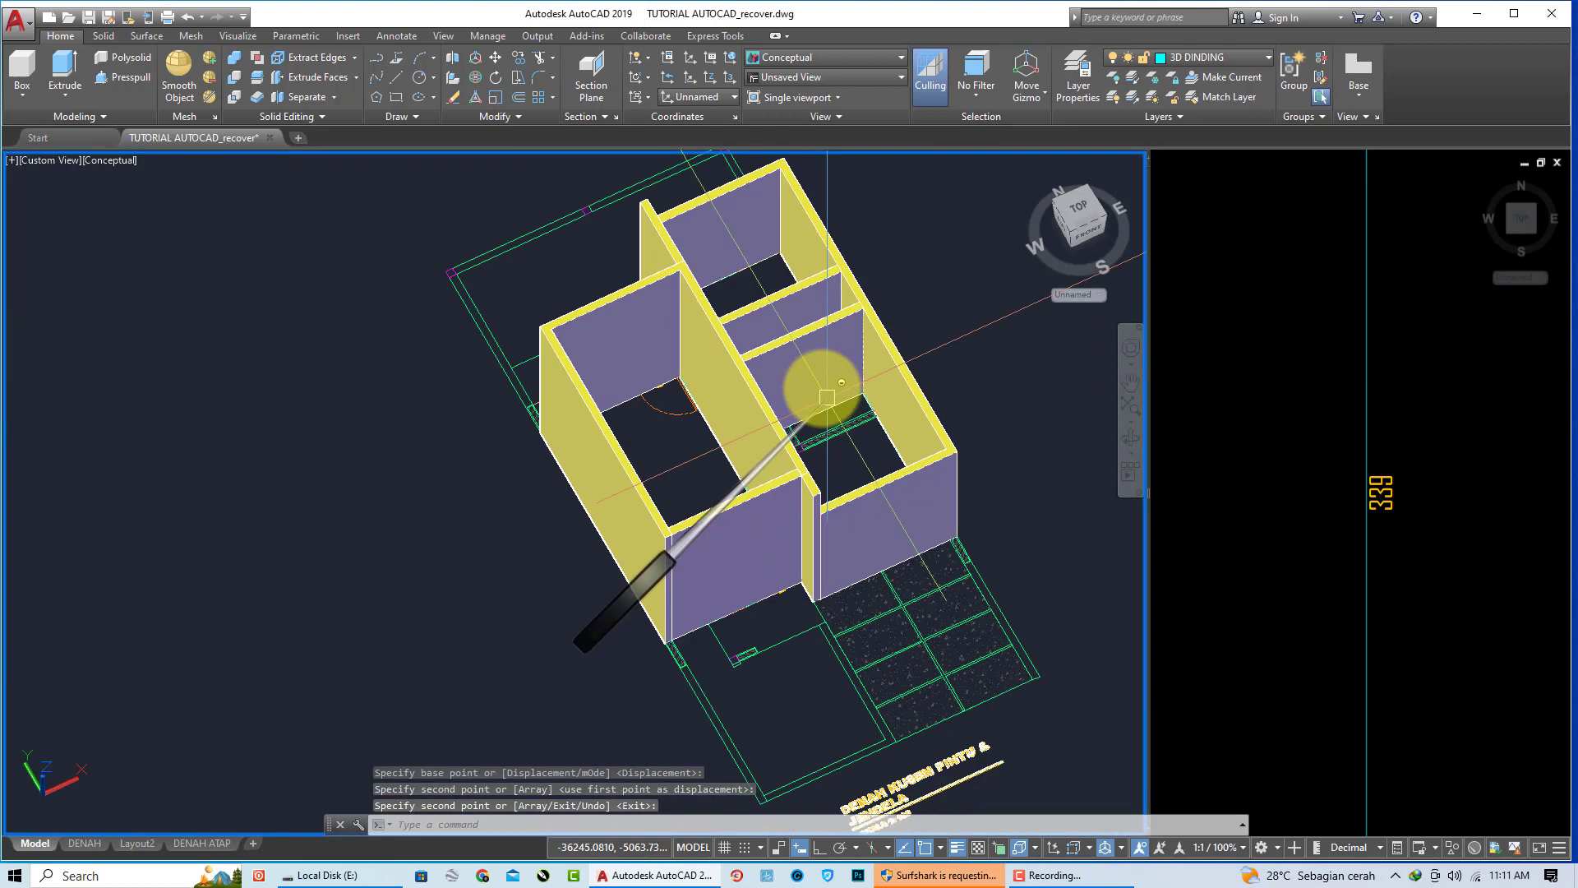
{"action": "type", "text": "e"}
{"action": "key", "text": "Return"}
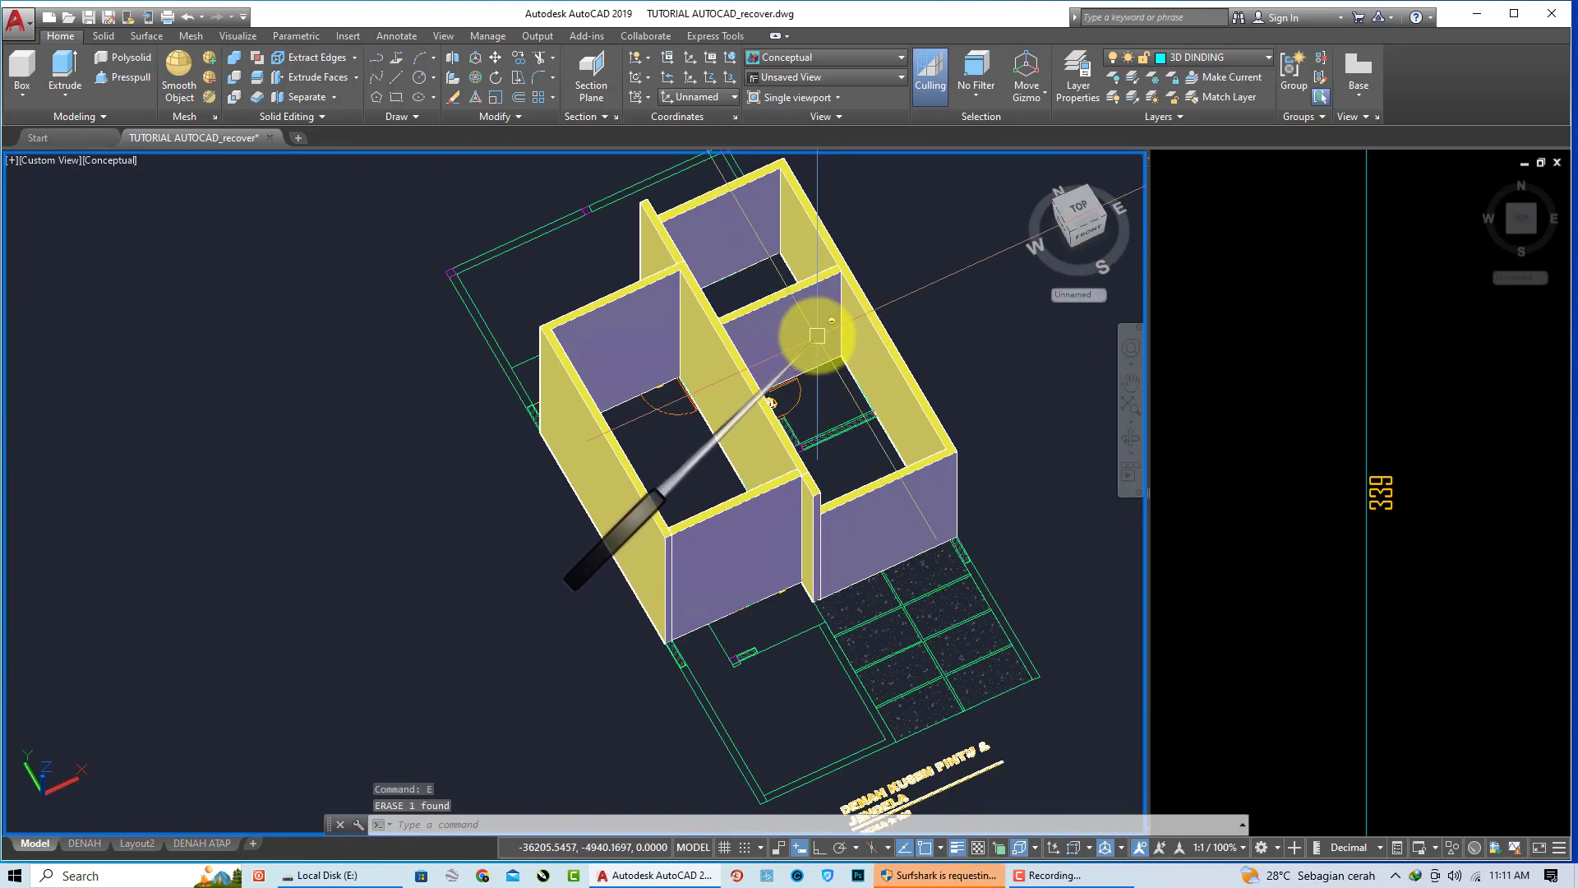
{"action": "scroll", "coordinate": [817, 318], "scroll_direction": "up", "scroll_amount": 3}
Step: Abandon a first copy attempt of the slab and orbit to a steeper angle
{"action": "type", "text": "o"}
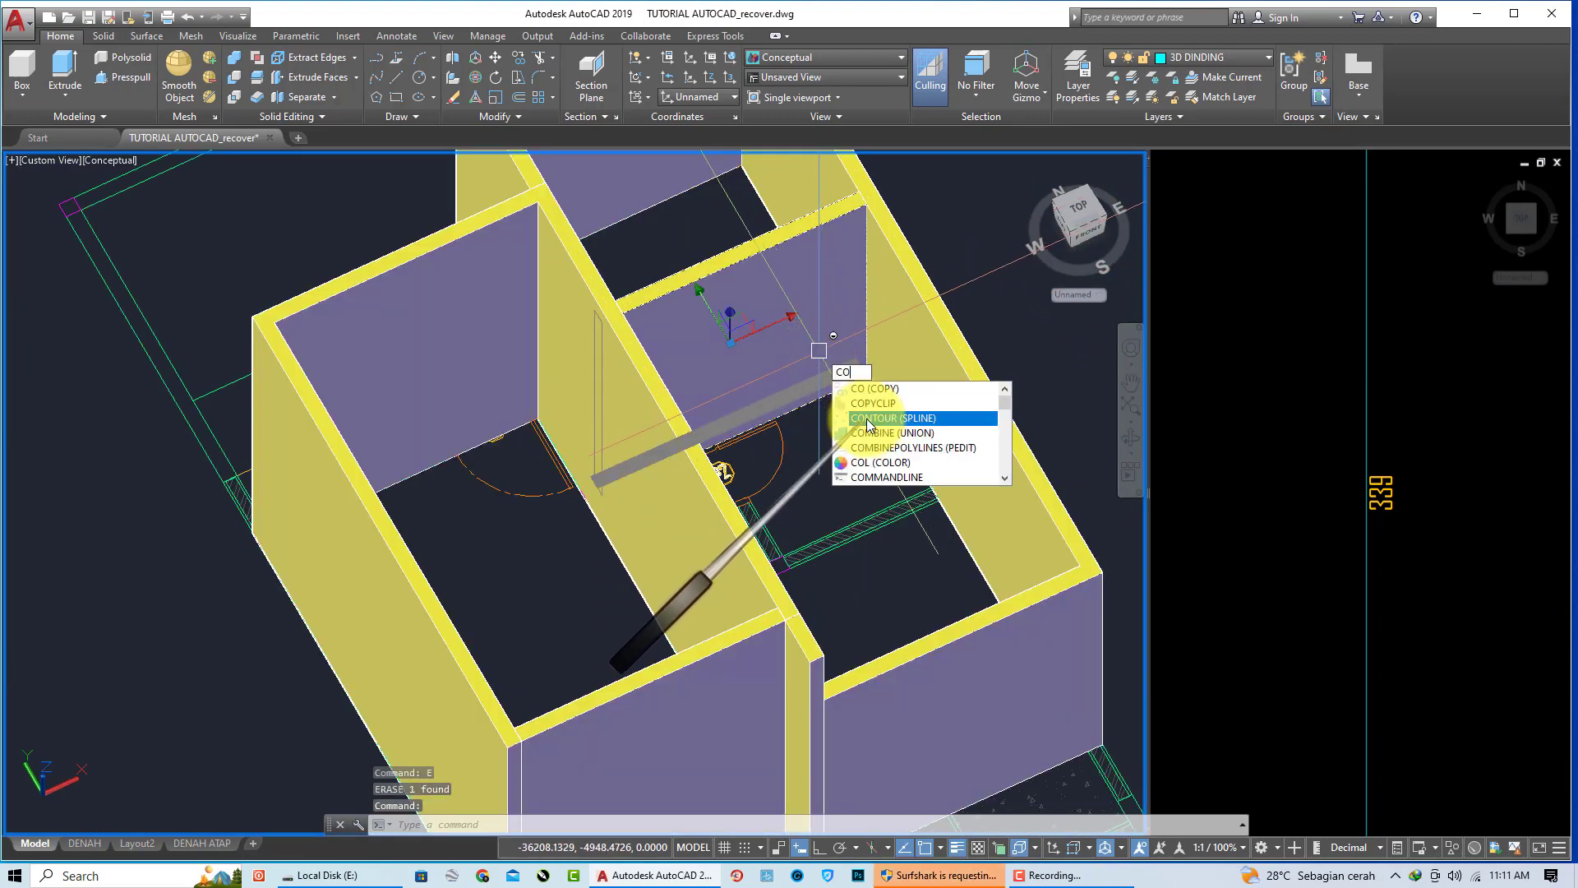
{"action": "key", "text": "Return"}
{"action": "left_click", "coordinate": [863, 382]}
{"action": "scroll", "coordinate": [863, 374], "scroll_direction": "up", "scroll_amount": 3}
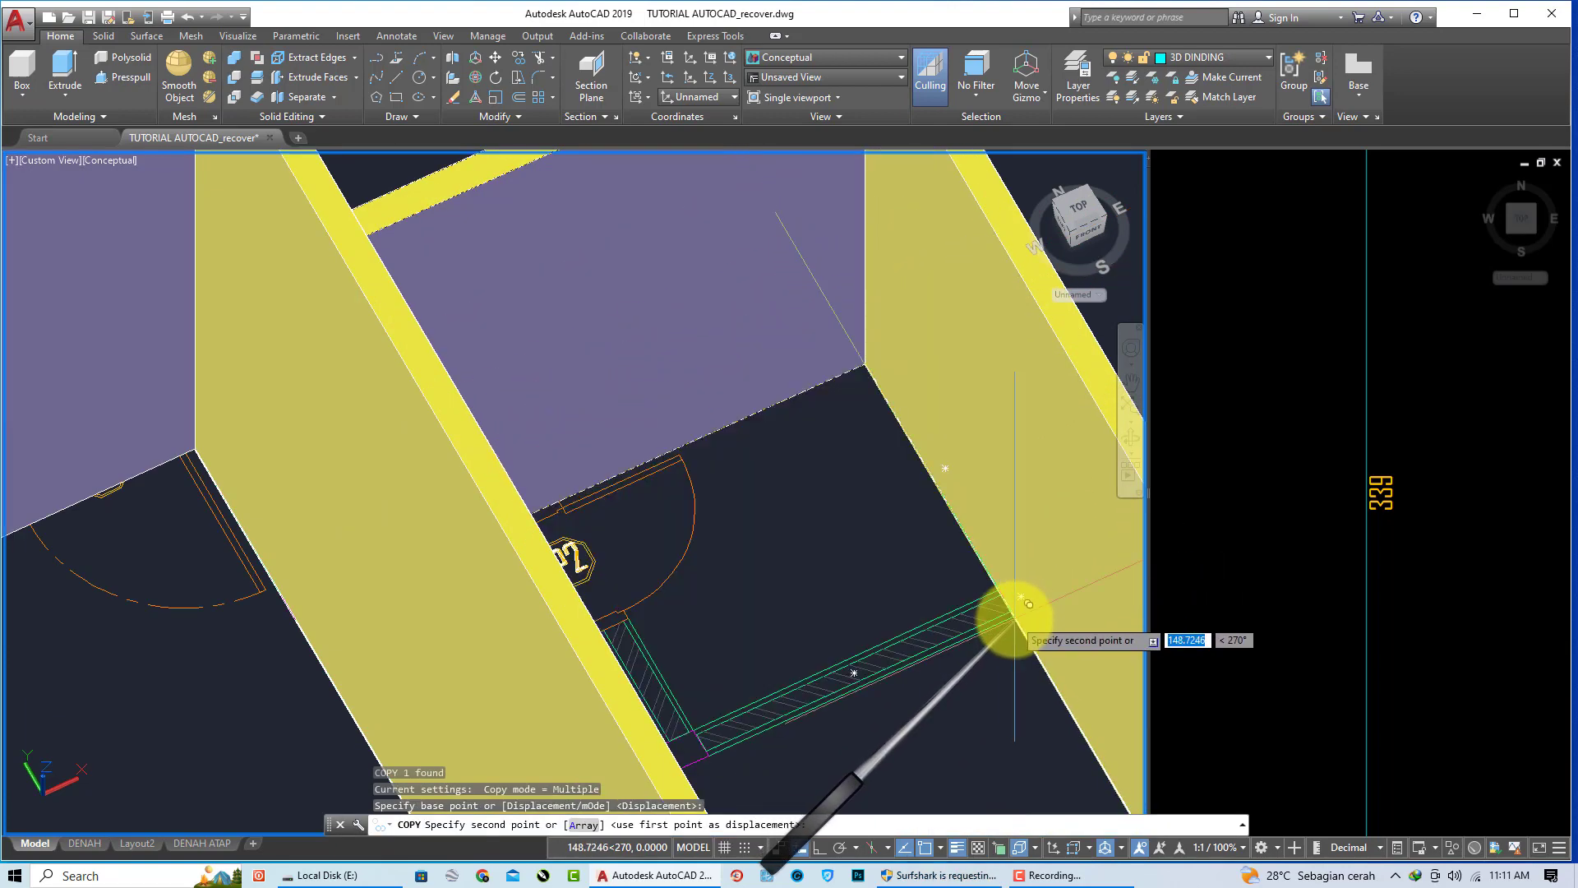
{"action": "scroll", "coordinate": [1027, 604], "scroll_direction": "up", "scroll_amount": 3}
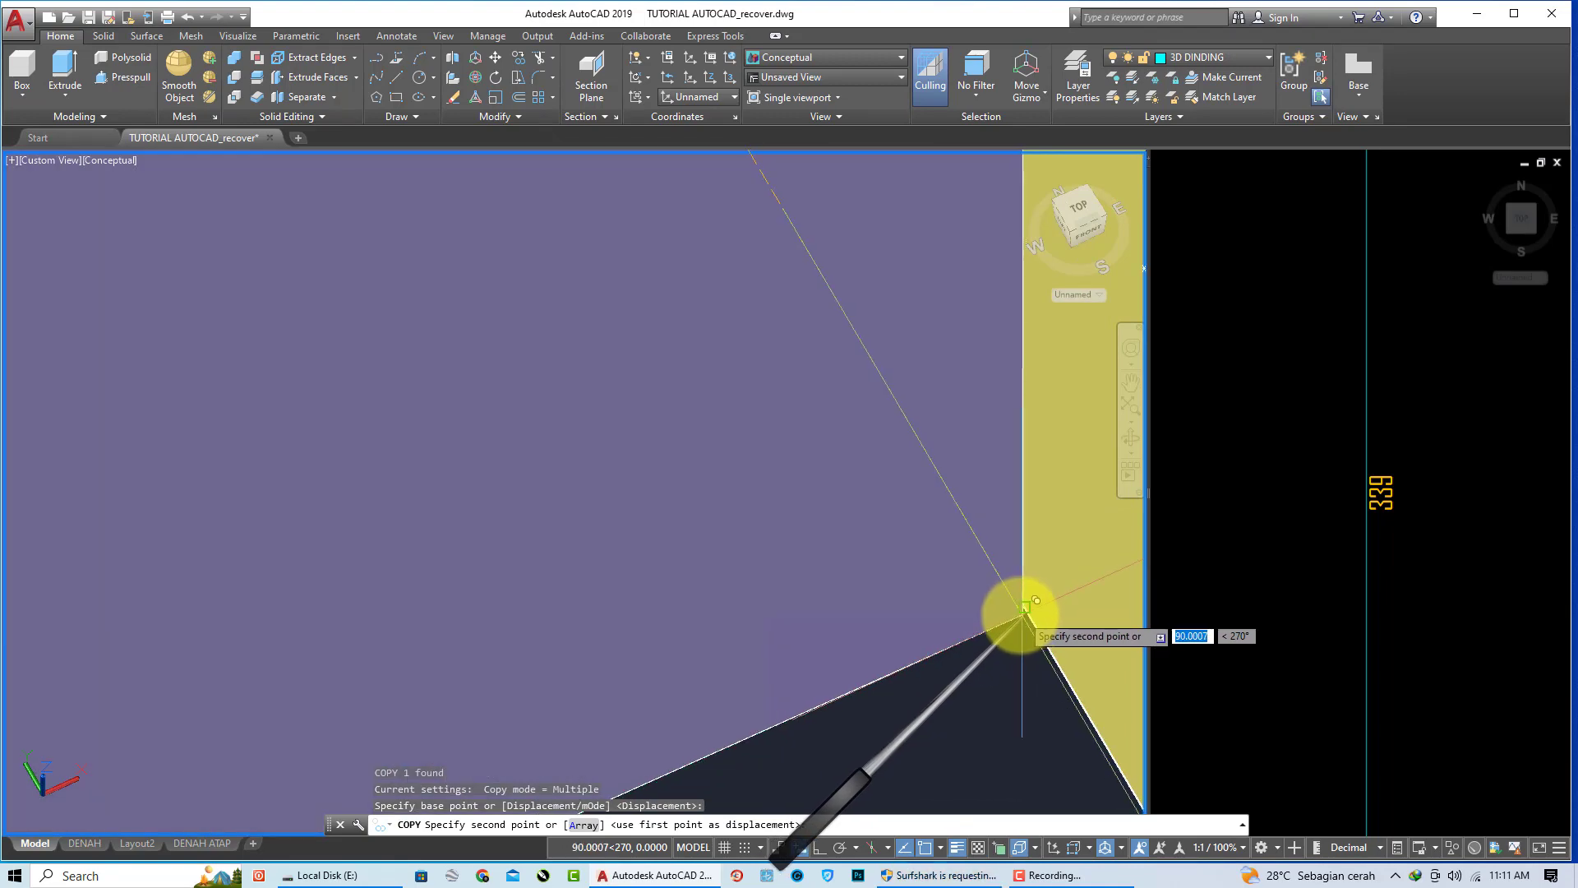
{"action": "scroll", "coordinate": [1023, 612], "scroll_direction": "down", "scroll_amount": 3}
{"action": "scroll", "coordinate": [1019, 596], "scroll_direction": "down", "scroll_amount": 2}
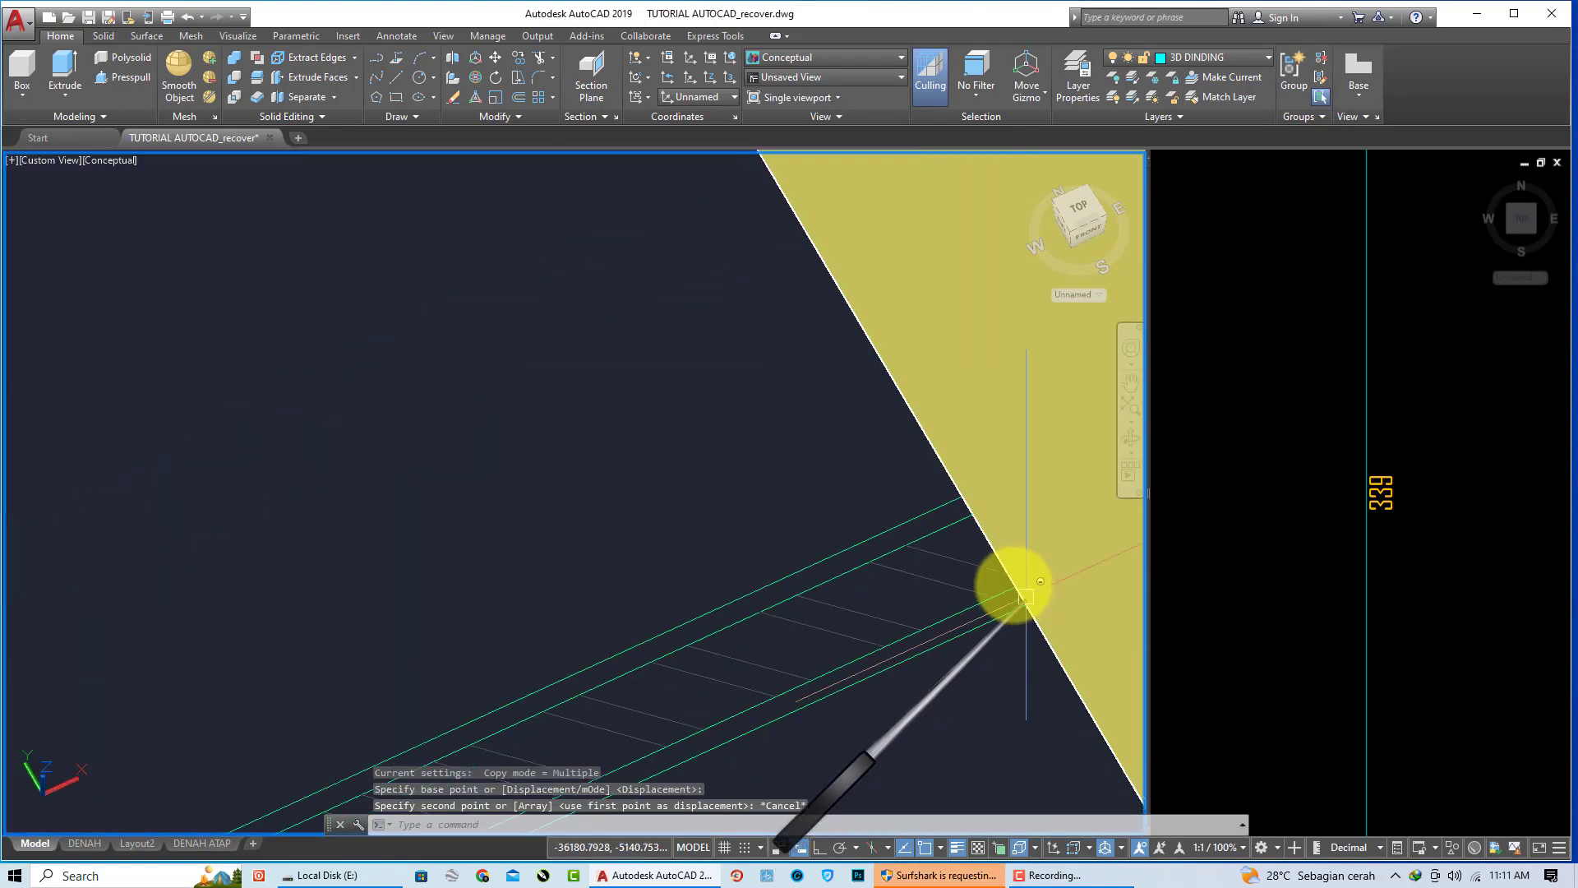
{"action": "key", "text": "Escape"}
{"action": "middle_click_drag", "start_coordinate": [1014, 592], "coordinate": [616, 553], "text": "shift"}
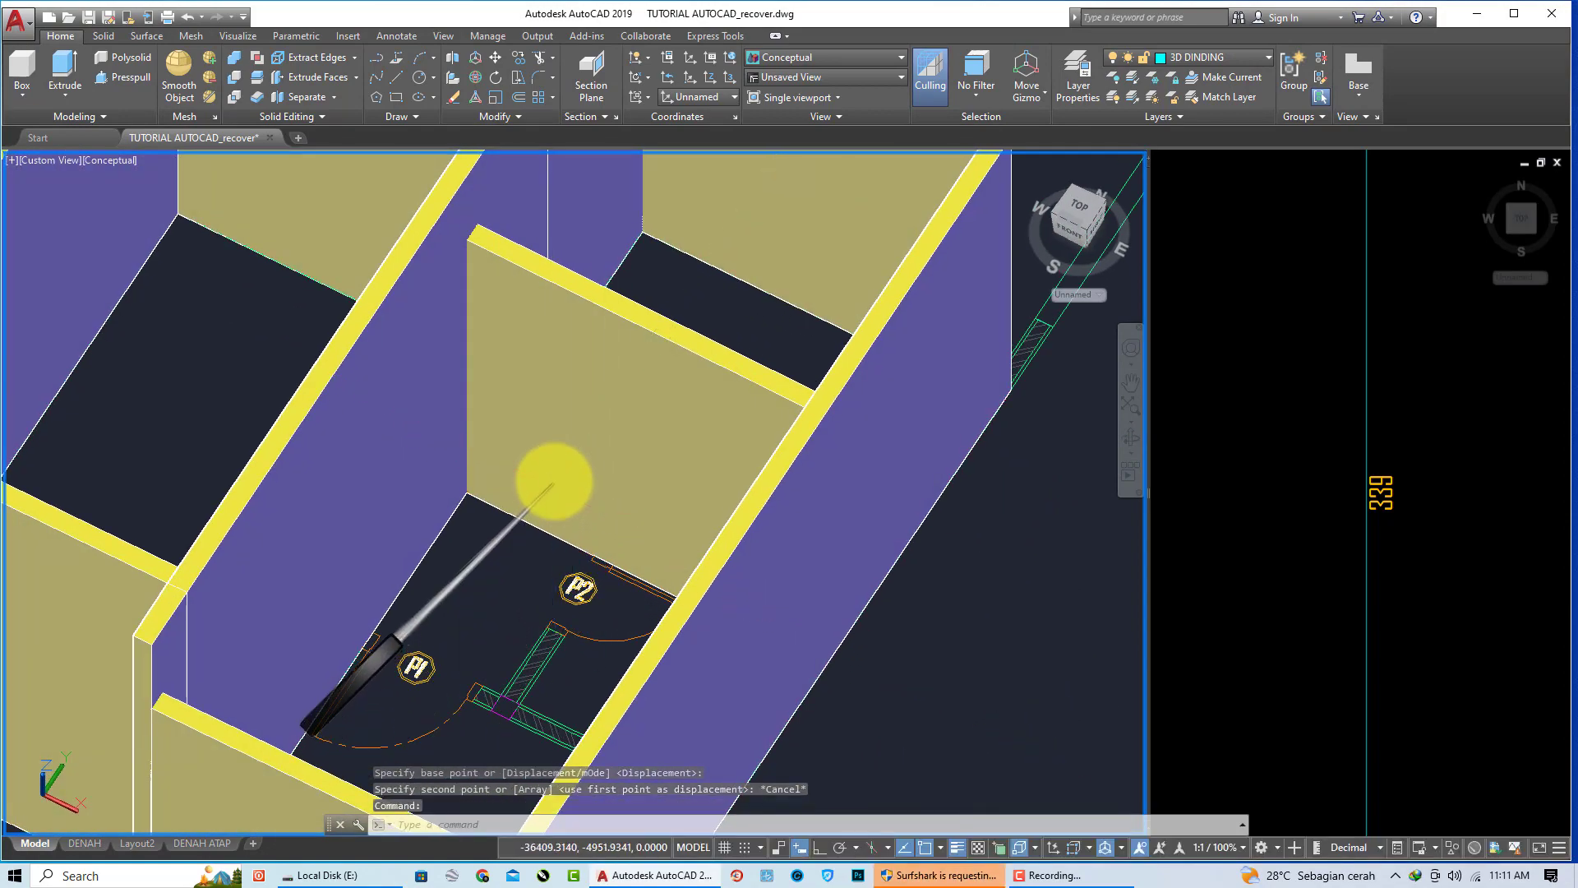
{"action": "scroll", "coordinate": [512, 523], "scroll_direction": "up", "scroll_amount": 5}
Step: Copy the wall slab from its corner onto the interior wall's corner
{"action": "type", "text": "o"}
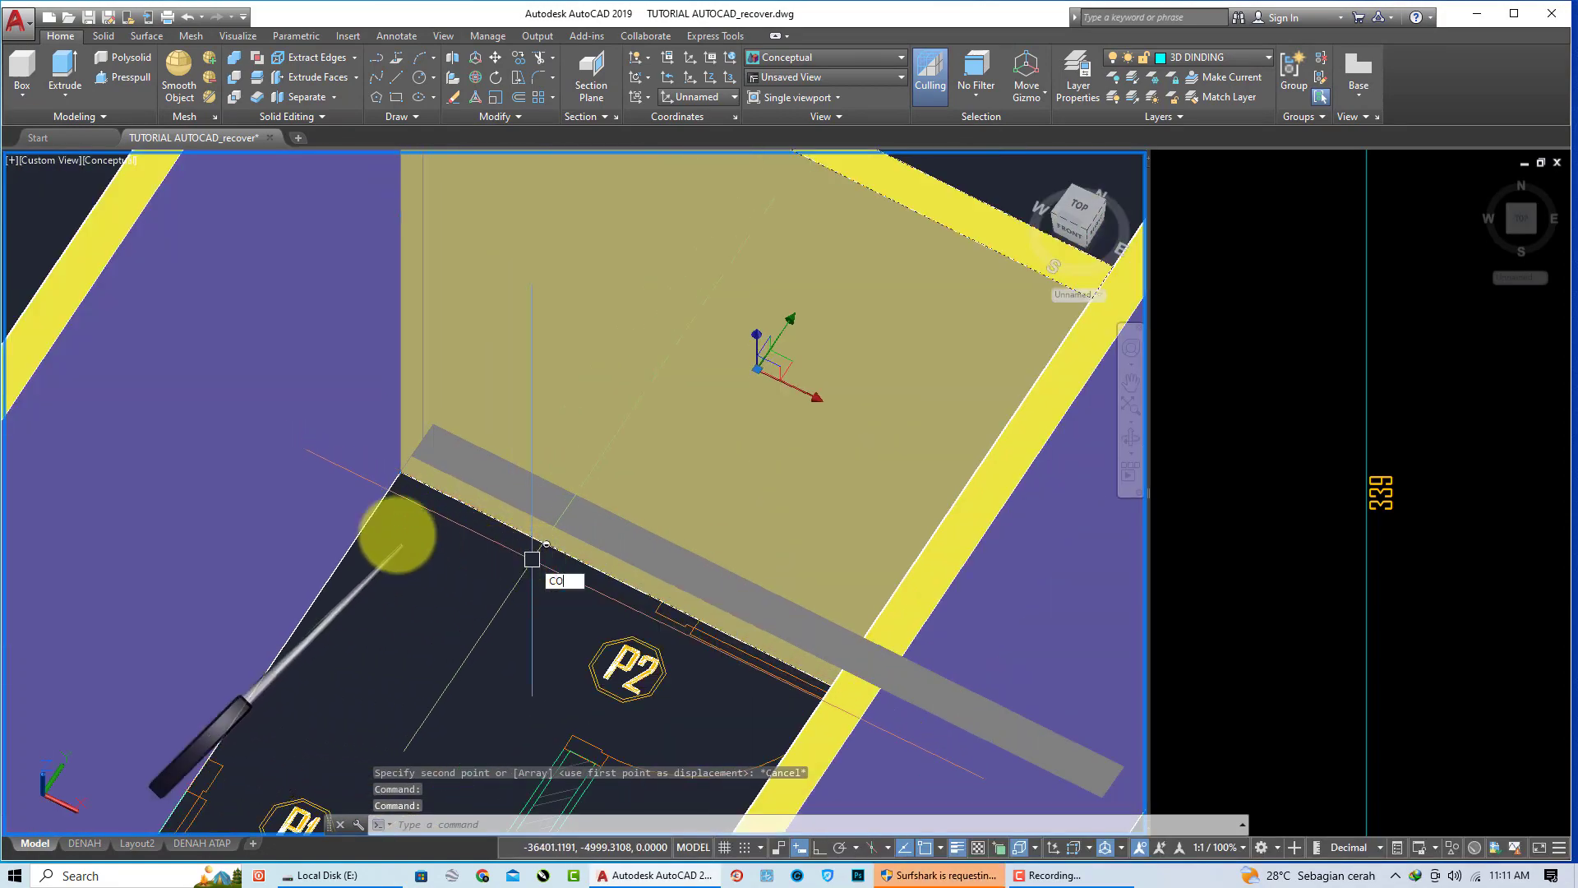
{"action": "key", "text": "Return"}
{"action": "left_click", "coordinate": [401, 470]}
{"action": "scroll", "coordinate": [473, 475], "scroll_direction": "down", "scroll_amount": 4}
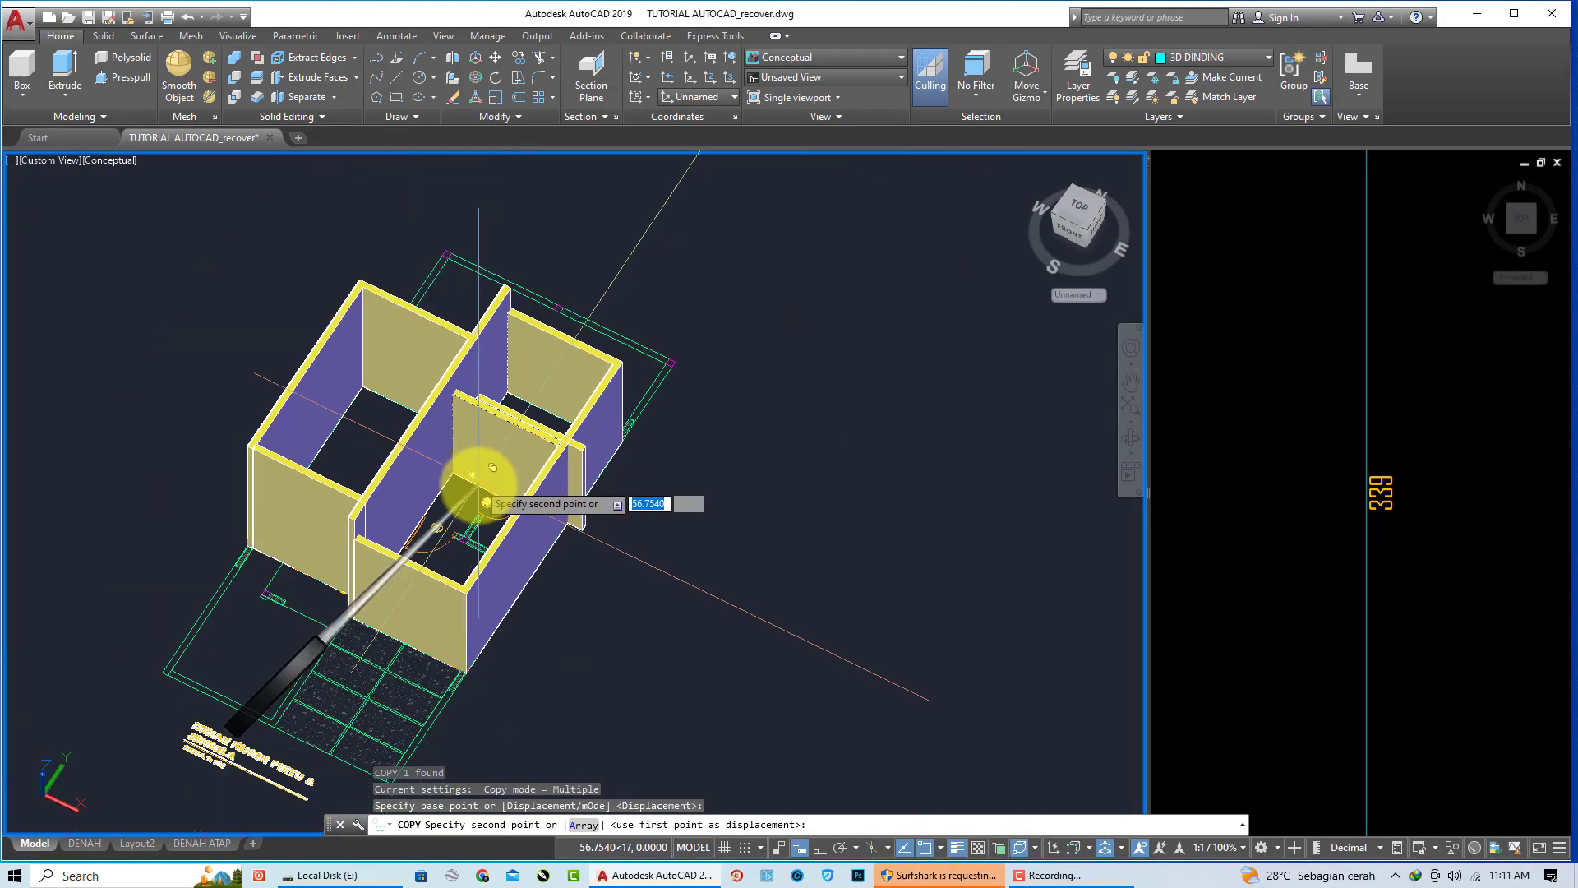
{"action": "scroll", "coordinate": [434, 549], "scroll_direction": "up", "scroll_amount": 2}
{"action": "scroll", "coordinate": [427, 526], "scroll_direction": "up", "scroll_amount": 3}
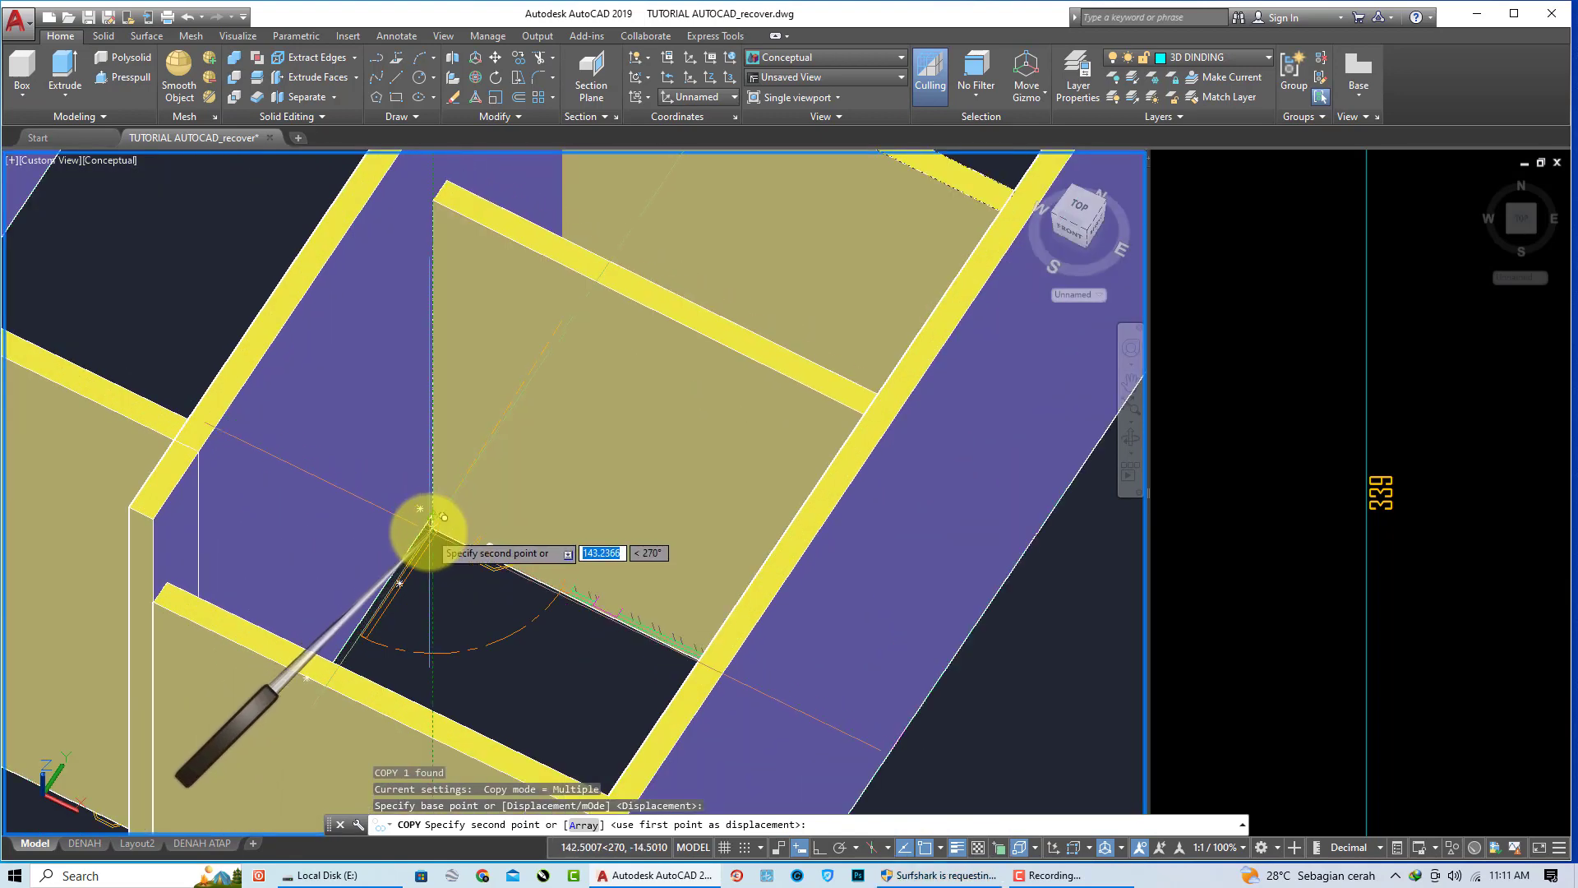
{"action": "scroll", "coordinate": [448, 504], "scroll_direction": "up", "scroll_amount": 2}
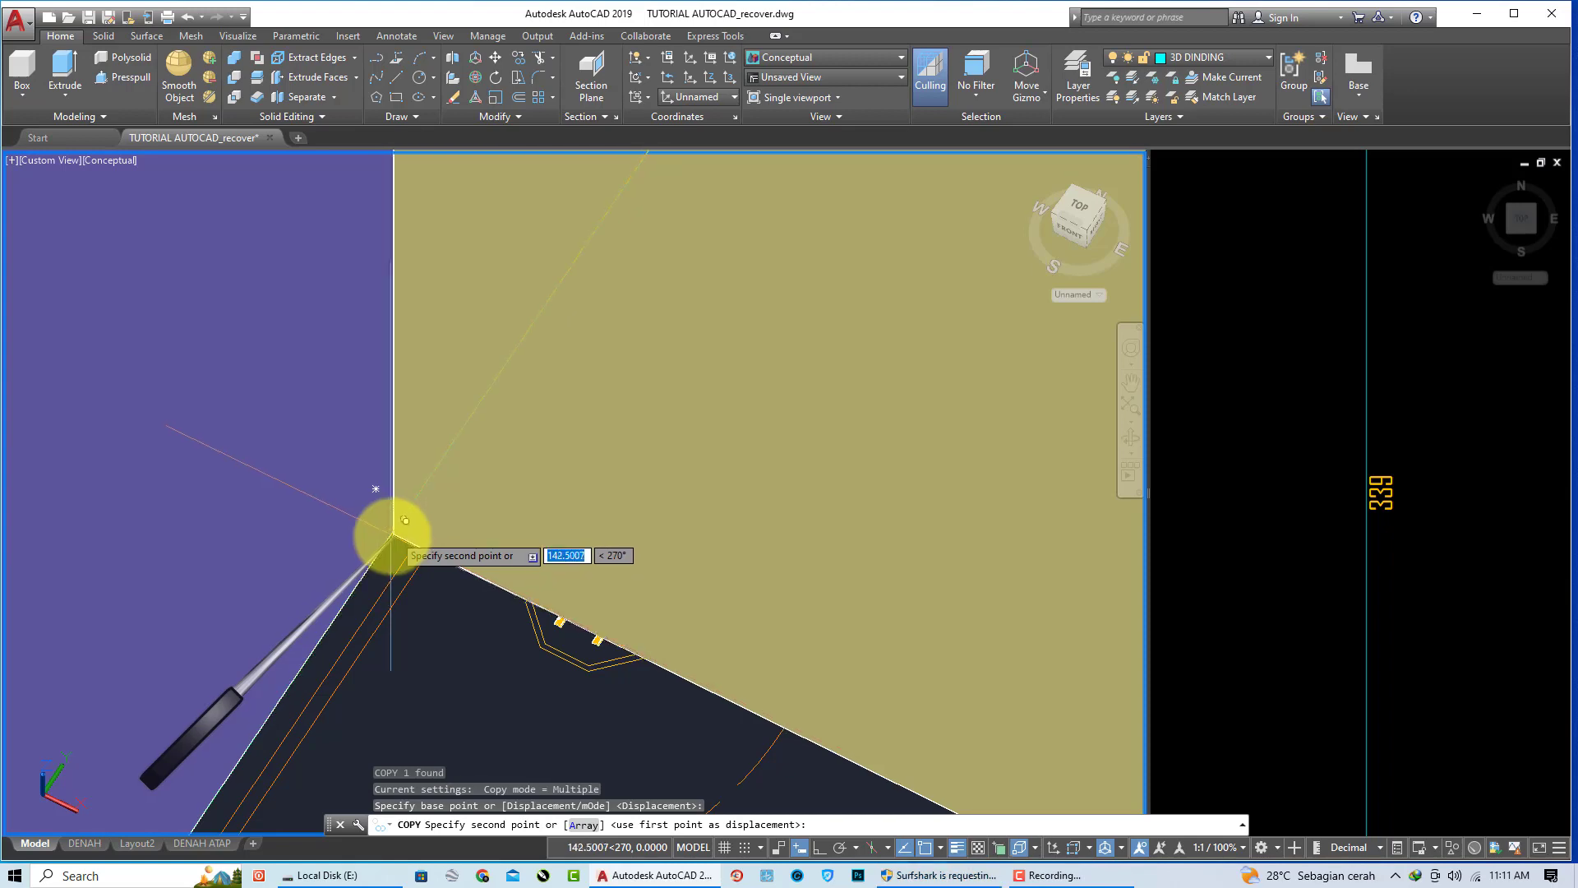
{"action": "middle_click_drag", "start_coordinate": [405, 521], "coordinate": [361, 568]}
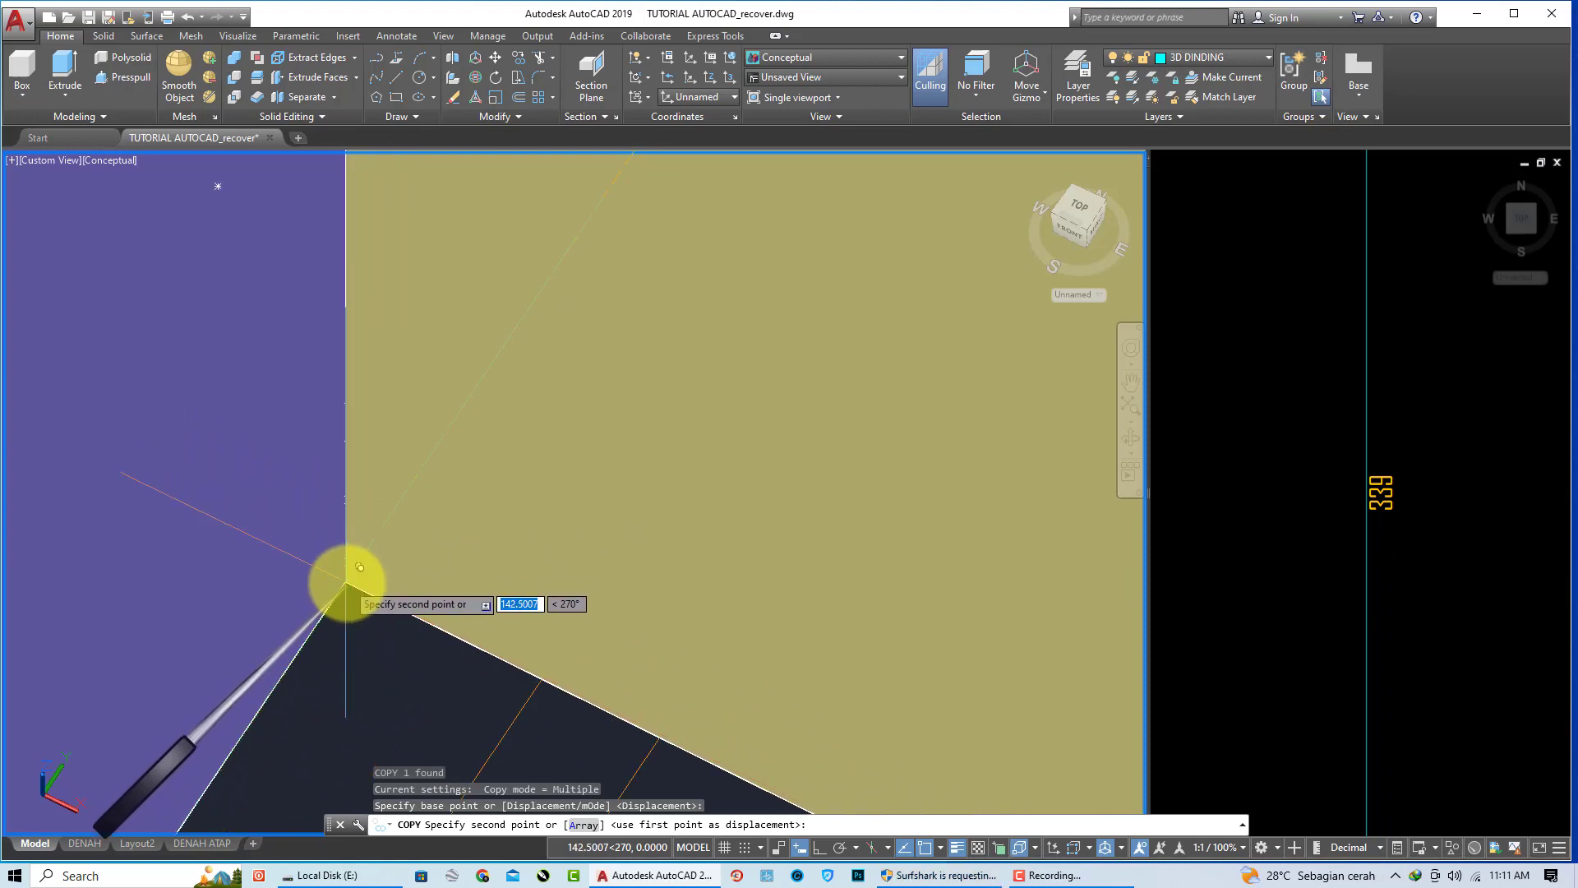
{"action": "left_click", "coordinate": [345, 583]}
{"action": "scroll", "coordinate": [342, 575], "scroll_direction": "down", "scroll_amount": 2}
{"action": "key", "text": "Return"}
{"action": "scroll", "coordinate": [427, 563], "scroll_direction": "down", "scroll_amount": 2}
Step: Cancel moving the misplaced inner panel and delete it instead
{"action": "scroll", "coordinate": [477, 551], "scroll_direction": "down", "scroll_amount": 3}
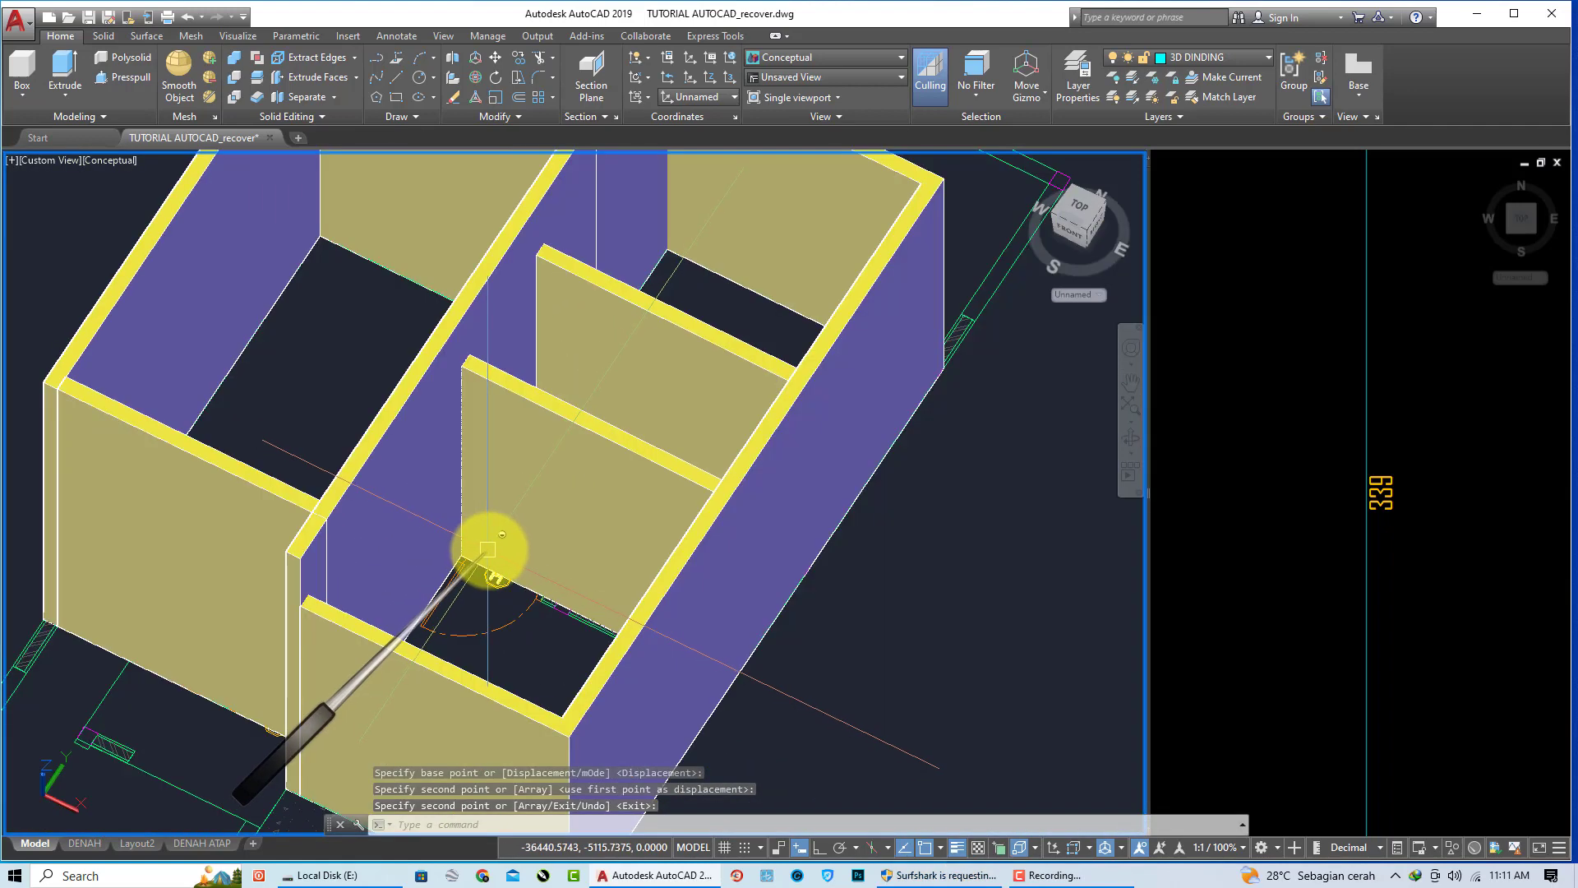
{"action": "scroll", "coordinate": [483, 556], "scroll_direction": "up", "scroll_amount": 4}
{"action": "scroll", "coordinate": [461, 565], "scroll_direction": "up", "scroll_amount": 1}
{"action": "type", "text": "M"}
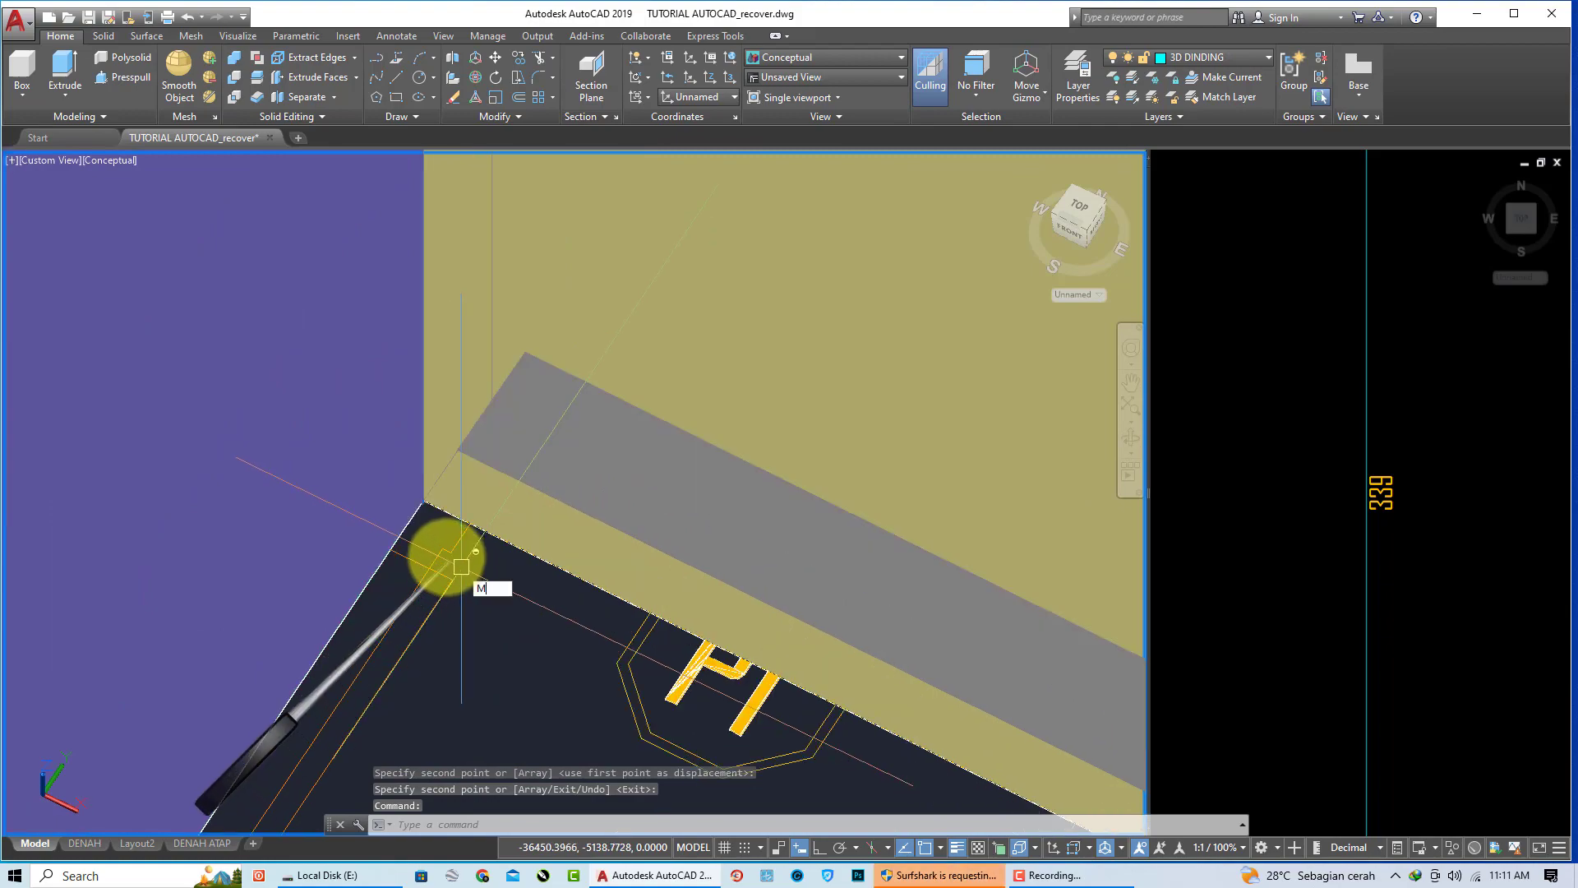
{"action": "key", "text": "Return"}
{"action": "scroll", "coordinate": [443, 534], "scroll_direction": "up", "scroll_amount": 1}
{"action": "left_click", "coordinate": [419, 485]}
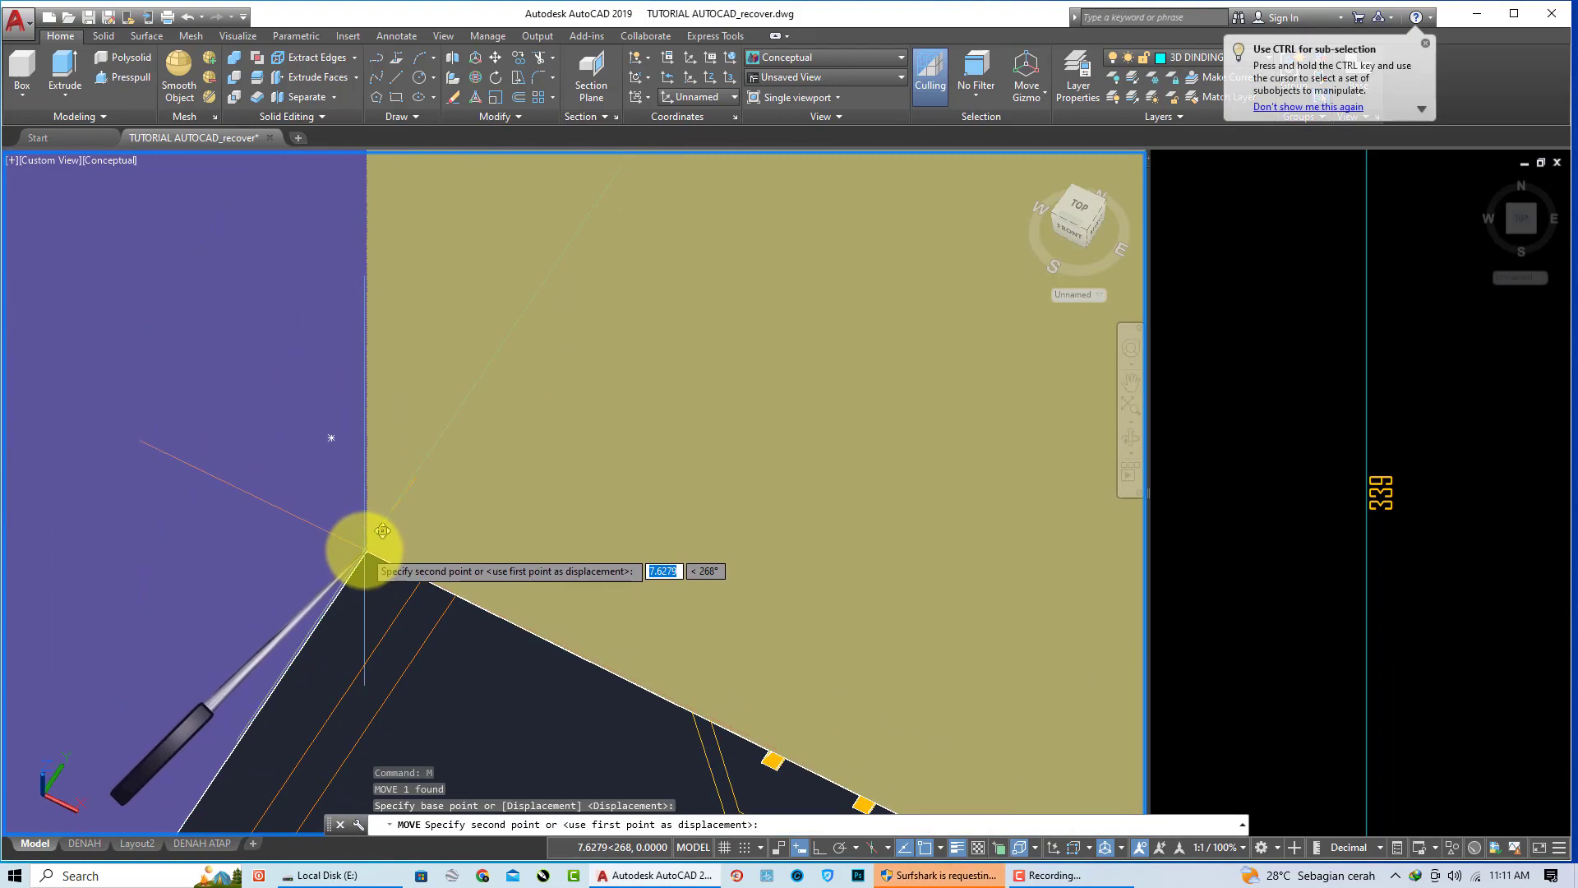
{"action": "scroll", "coordinate": [383, 544], "scroll_direction": "down", "scroll_amount": 2}
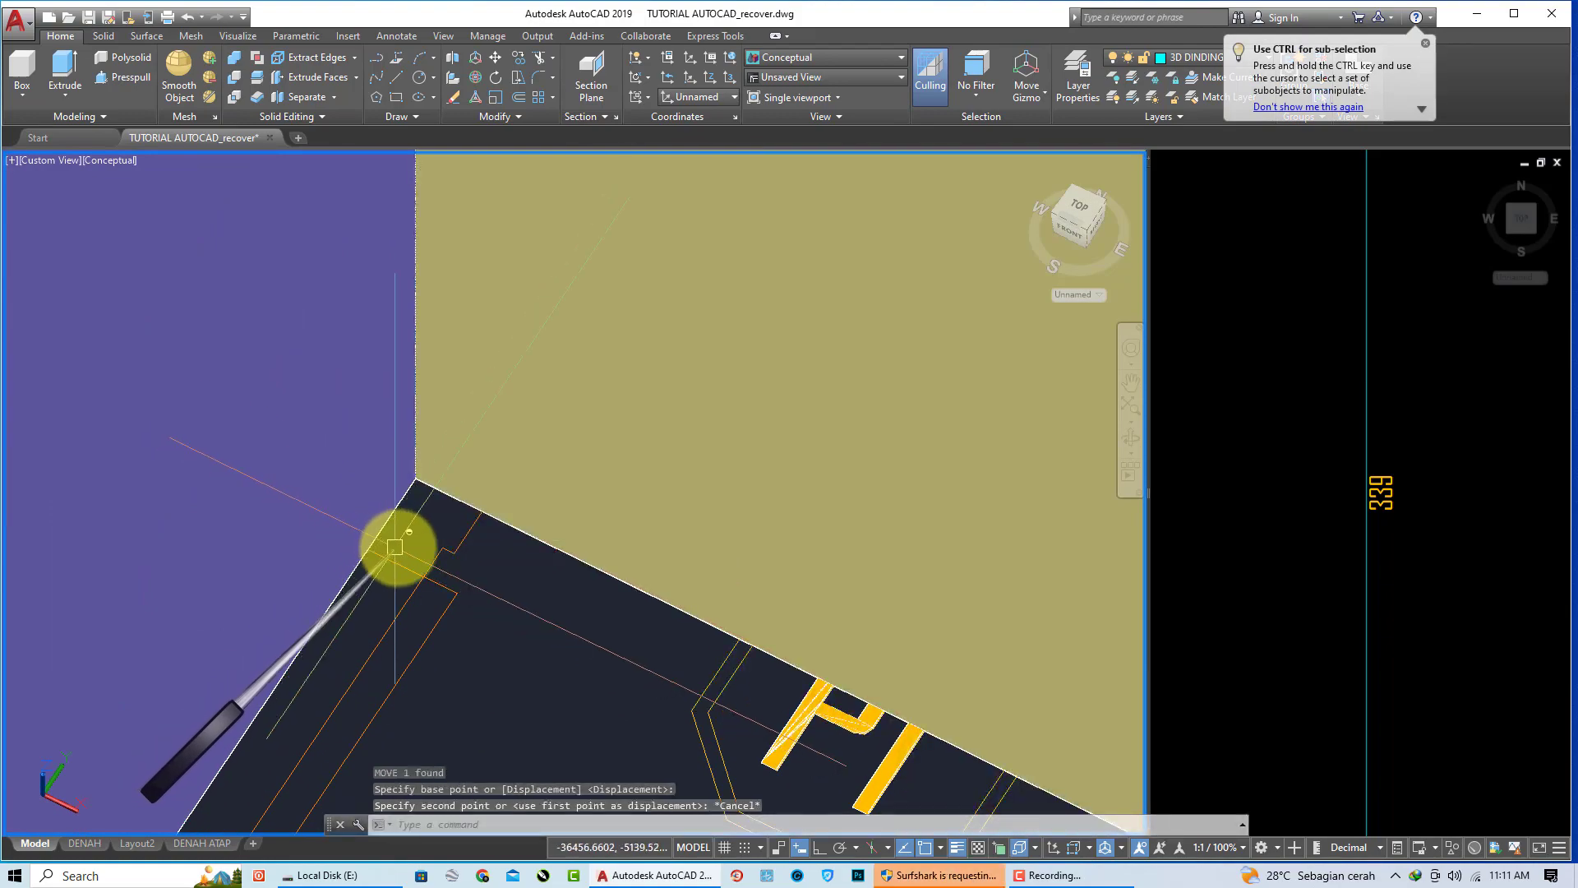
{"action": "scroll", "coordinate": [444, 526], "scroll_direction": "down", "scroll_amount": 3}
{"action": "key", "text": "Escape"}
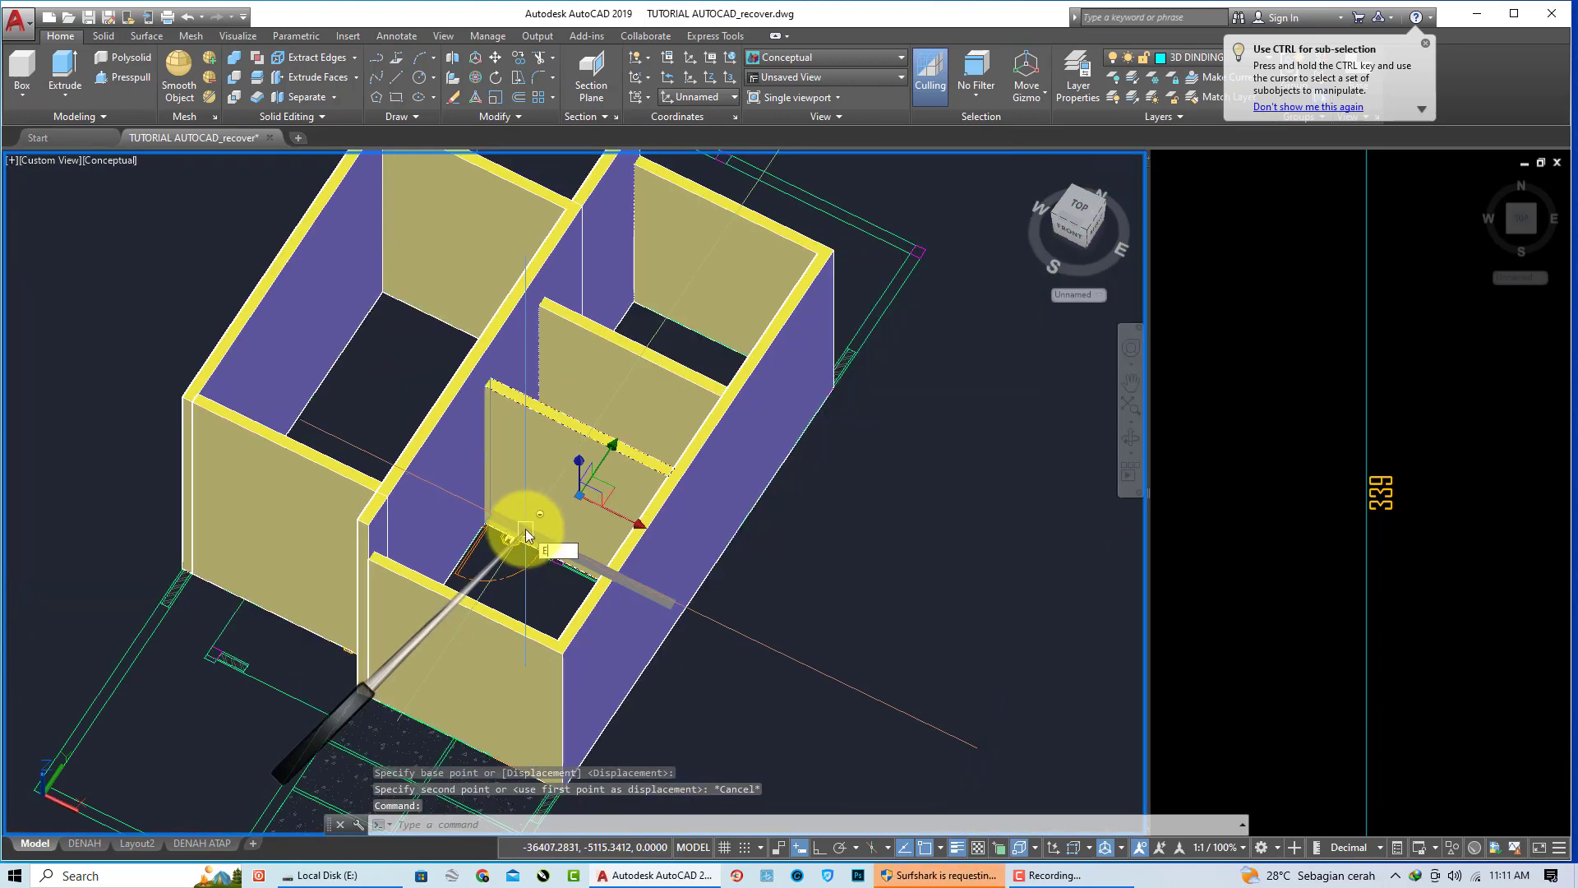
{"action": "key", "text": "Return"}
Step: Draw a new polysolid wall from the room corner across the gap to the outer wall
{"action": "left_click", "coordinate": [123, 57]}
{"action": "scroll", "coordinate": [457, 446], "scroll_direction": "up", "scroll_amount": 3}
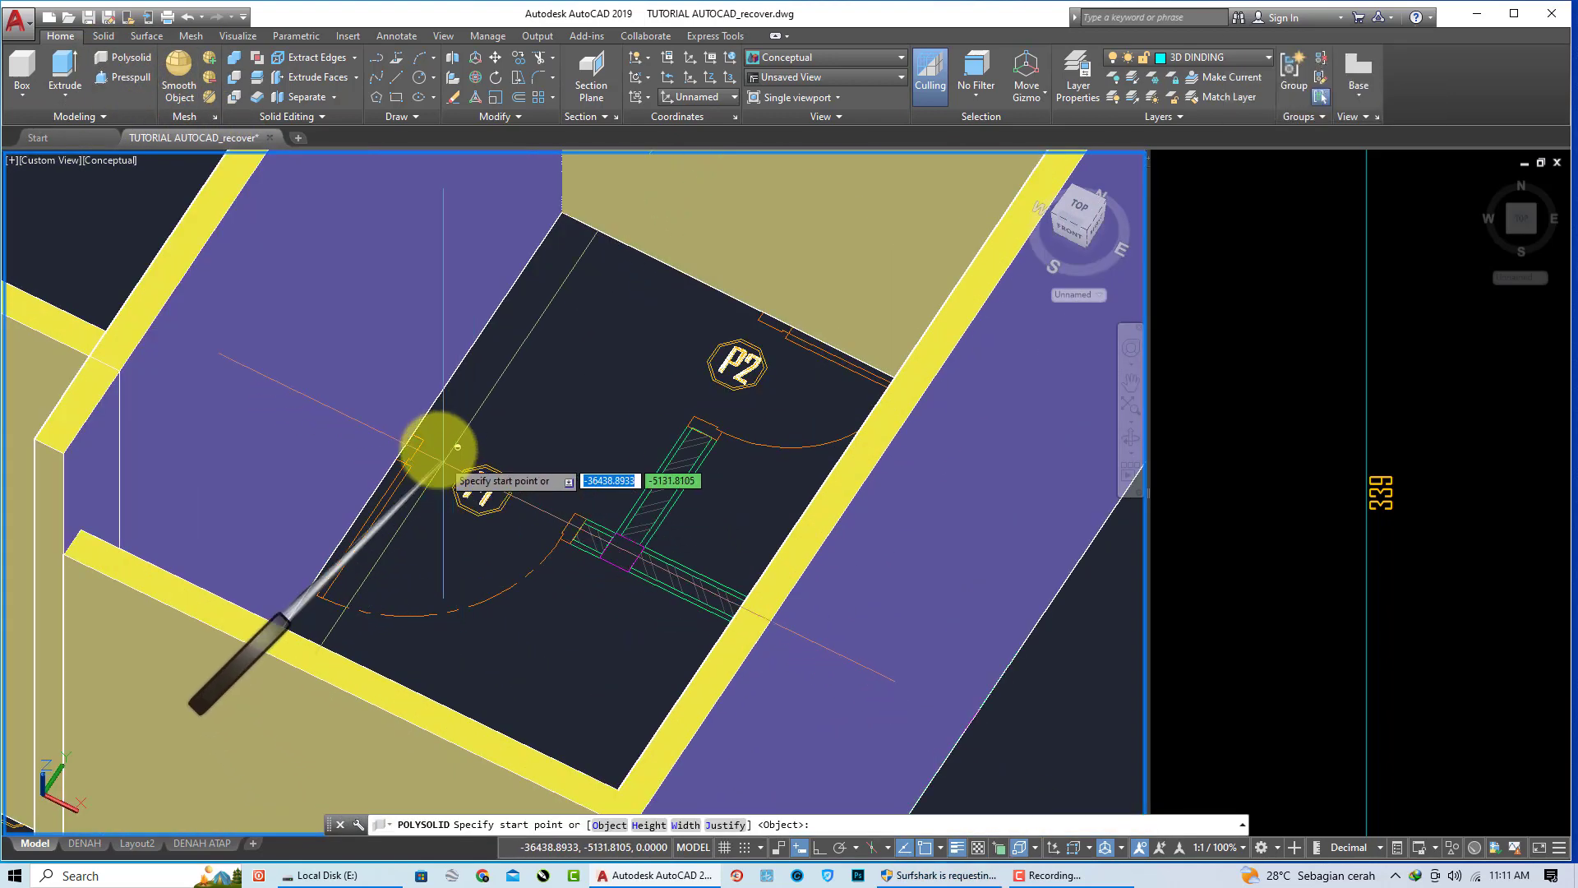
{"action": "scroll", "coordinate": [457, 446], "scroll_direction": "up", "scroll_amount": 3}
{"action": "left_click", "coordinate": [366, 407]}
{"action": "scroll", "coordinate": [494, 477], "scroll_direction": "down", "scroll_amount": 3}
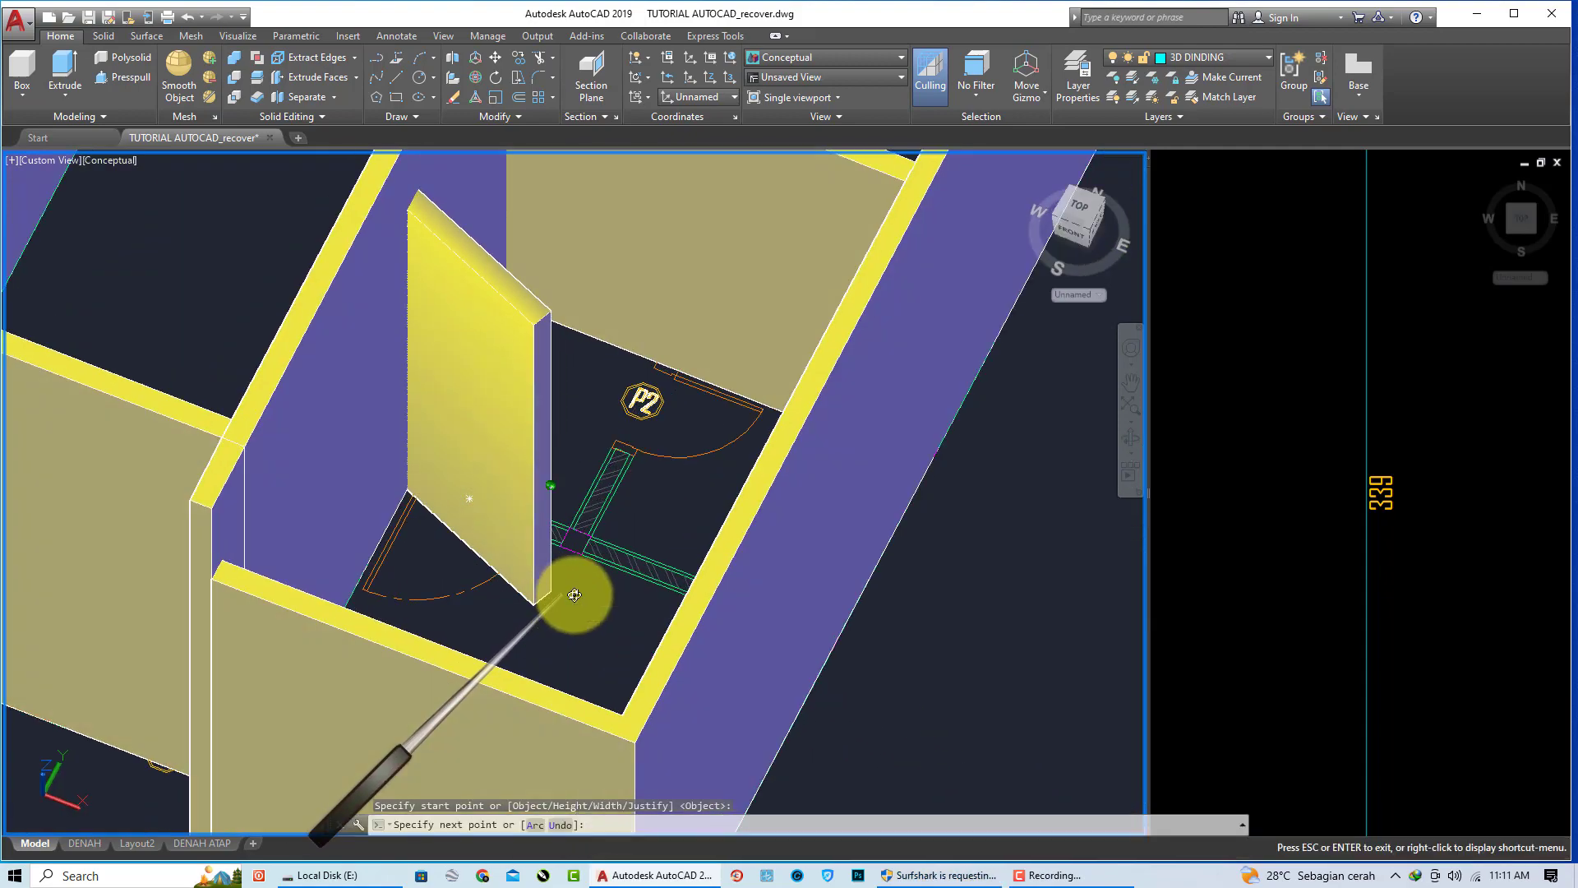
{"action": "middle_click_drag", "start_coordinate": [591, 567], "coordinate": [801, 629], "text": "shift"}
{"action": "scroll", "coordinate": [857, 290], "scroll_direction": "up", "scroll_amount": 3}
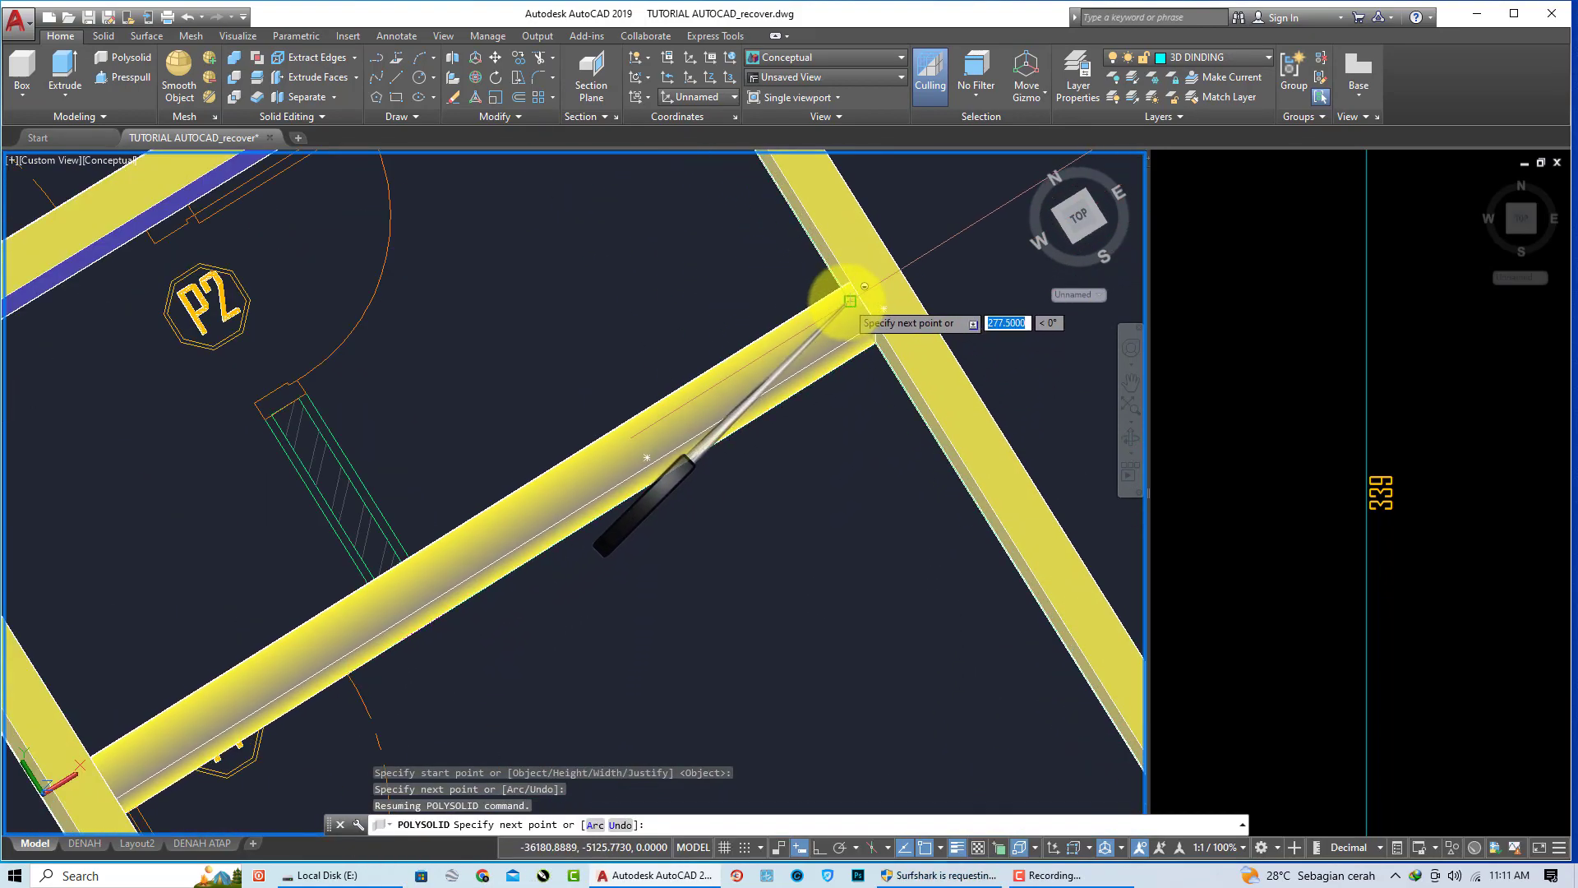
{"action": "scroll", "coordinate": [846, 304], "scroll_direction": "down", "scroll_amount": 3}
{"action": "key", "text": "Escape"}
{"action": "mouse_move", "coordinate": [820, 461]}
{"action": "middle_mouse_down", "text": "shift"}
{"action": "mouse_move", "coordinate": [757, 387]}
{"action": "mouse_move", "coordinate": [643, 383]}
{"action": "middle_mouse_up", "text": "shift"}
{"action": "scroll", "coordinate": [643, 384], "scroll_direction": "up", "scroll_amount": 2}
{"action": "scroll", "coordinate": [617, 380], "scroll_direction": "up", "scroll_amount": 2}
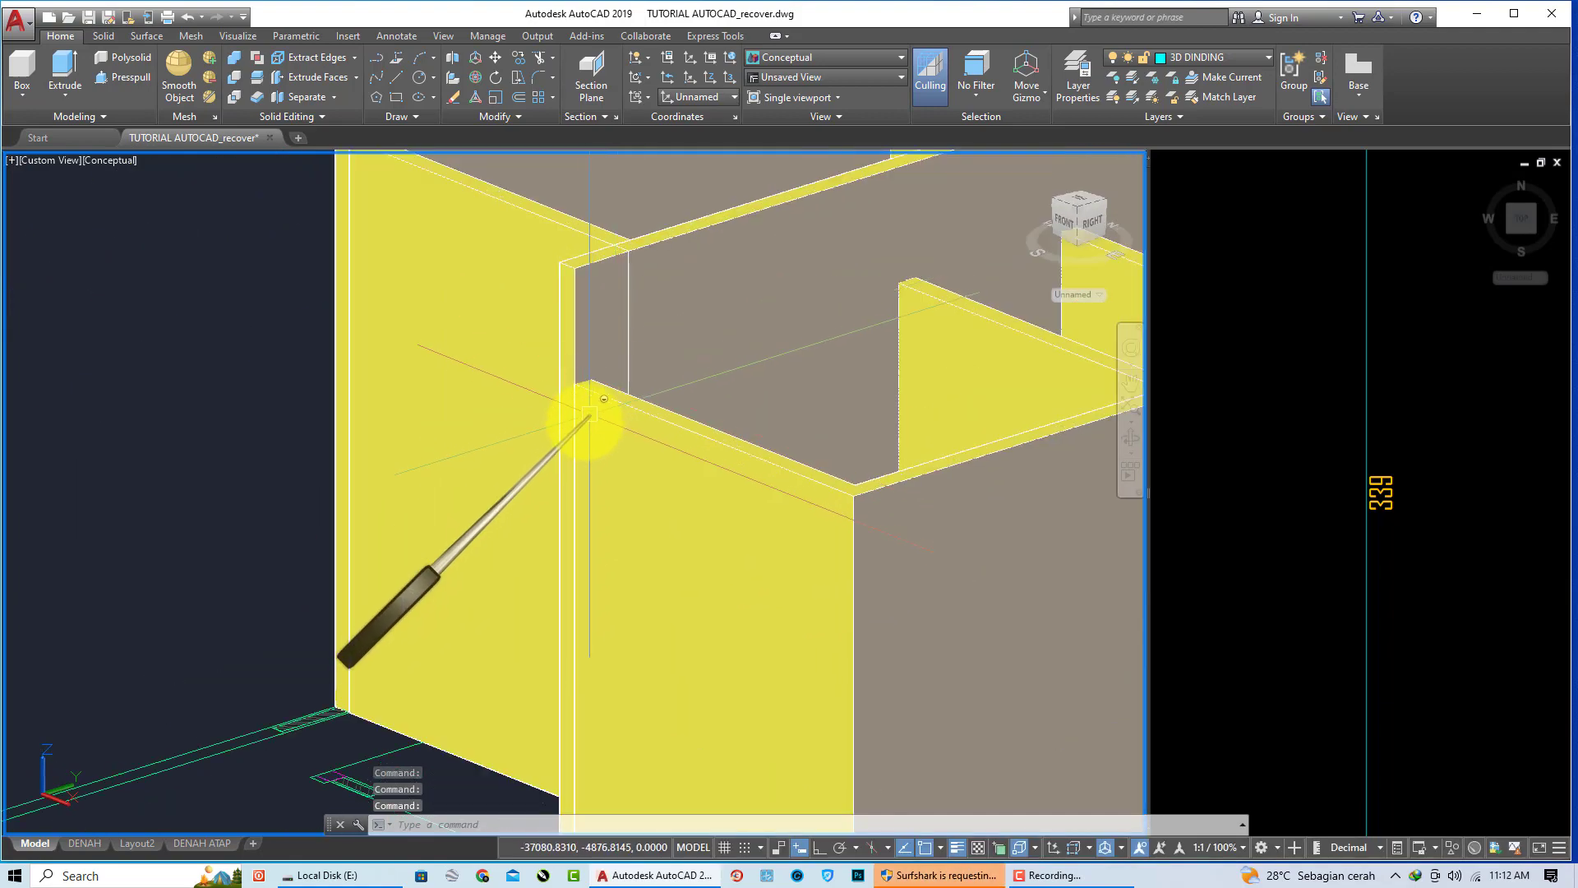
{"action": "scroll", "coordinate": [581, 422], "scroll_direction": "down", "scroll_amount": 3}
{"action": "scroll", "coordinate": [803, 451], "scroll_direction": "down", "scroll_amount": 2}
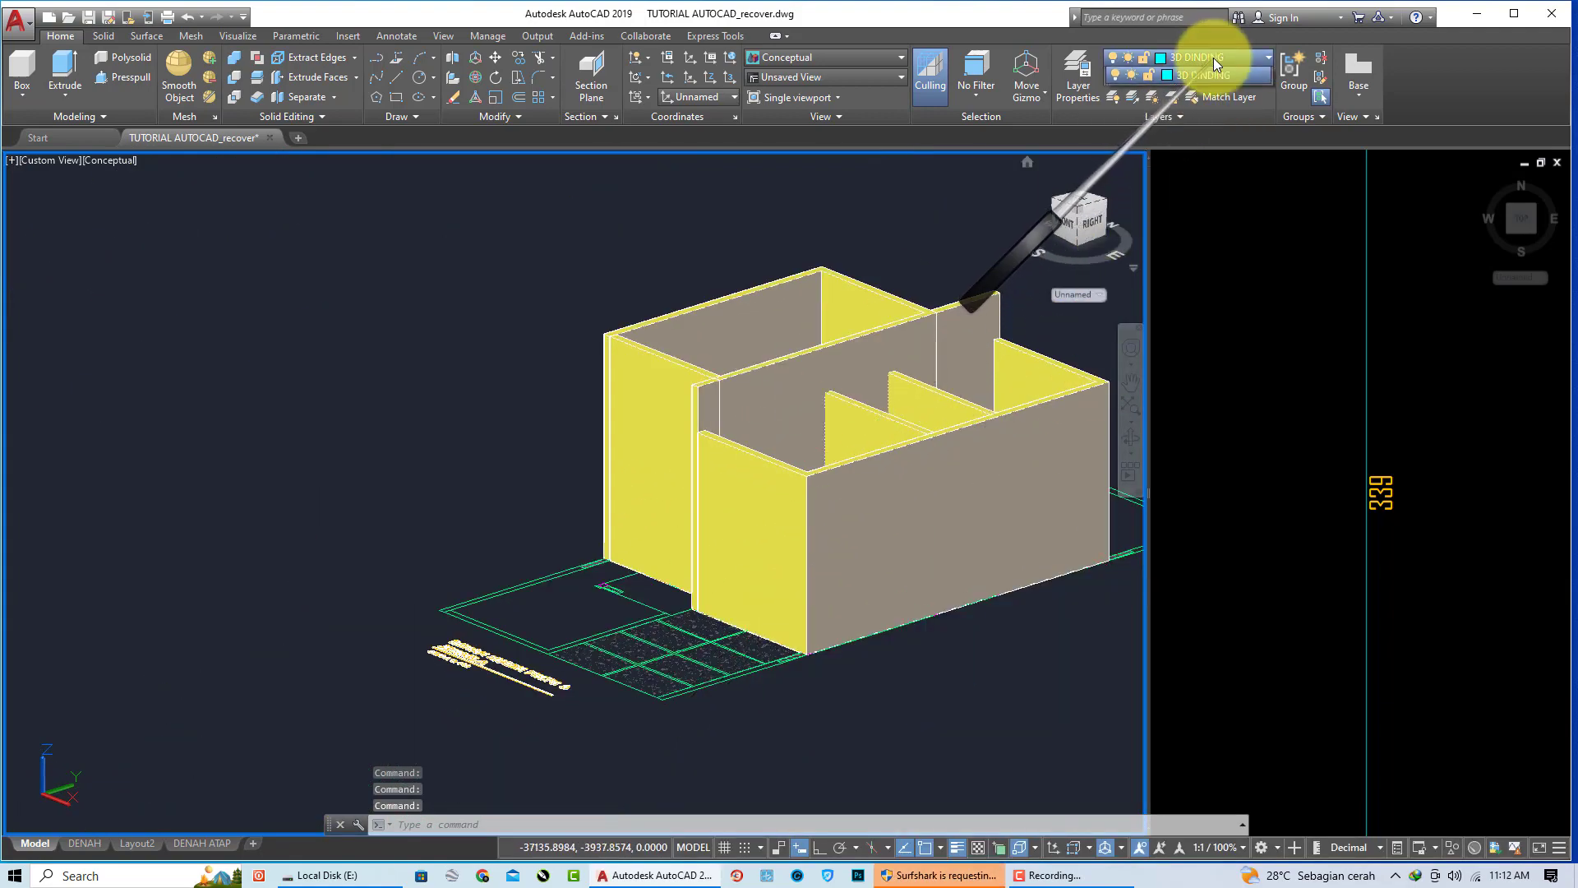
Step: Union all seven polysolid wall pieces into a single 3D house shell
{"action": "left_click", "coordinate": [943, 491]}
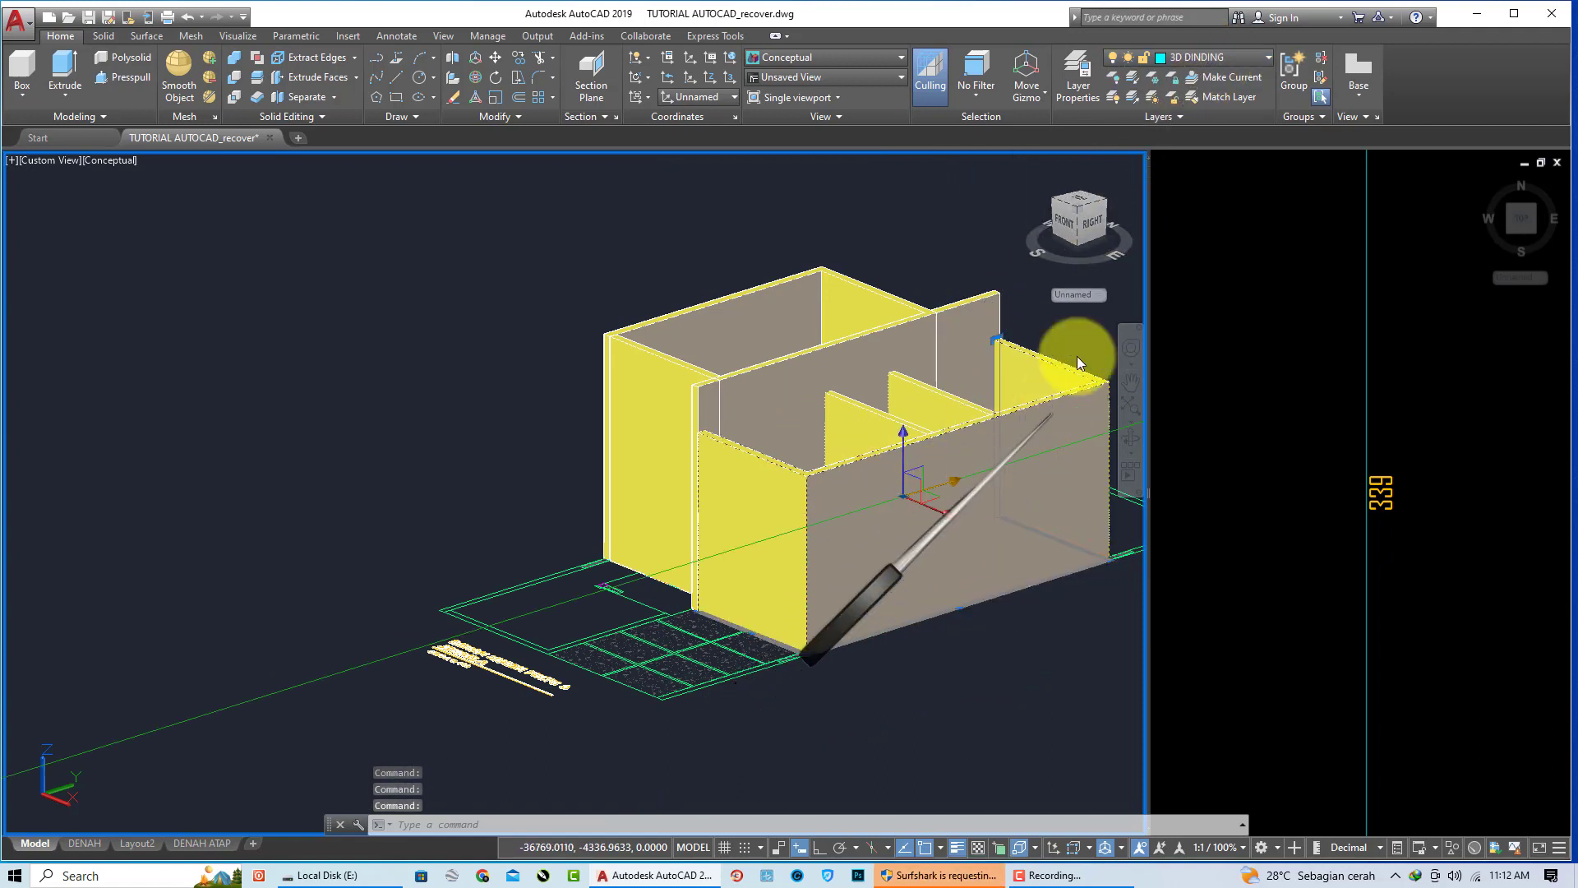
{"action": "key", "text": "Escape"}
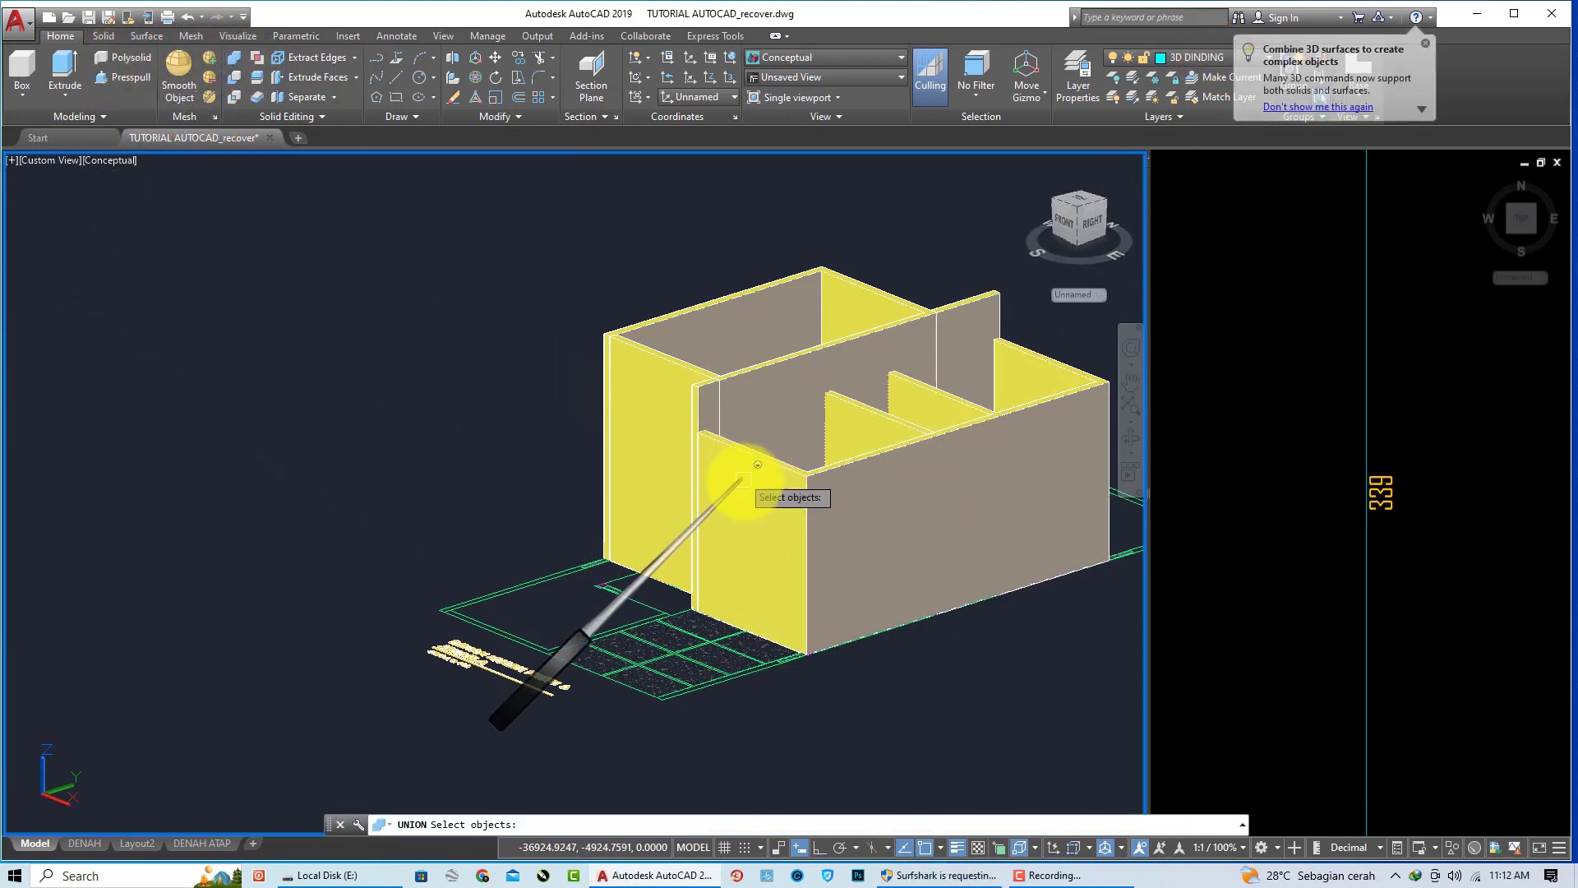
{"action": "left_click", "coordinate": [744, 452]}
{"action": "scroll", "coordinate": [822, 424], "scroll_direction": "up", "scroll_amount": 3}
{"action": "scroll", "coordinate": [909, 441], "scroll_direction": "down", "scroll_amount": 4}
{"action": "left_click", "coordinate": [912, 428]}
{"action": "scroll", "coordinate": [912, 428], "scroll_direction": "up", "scroll_amount": 2}
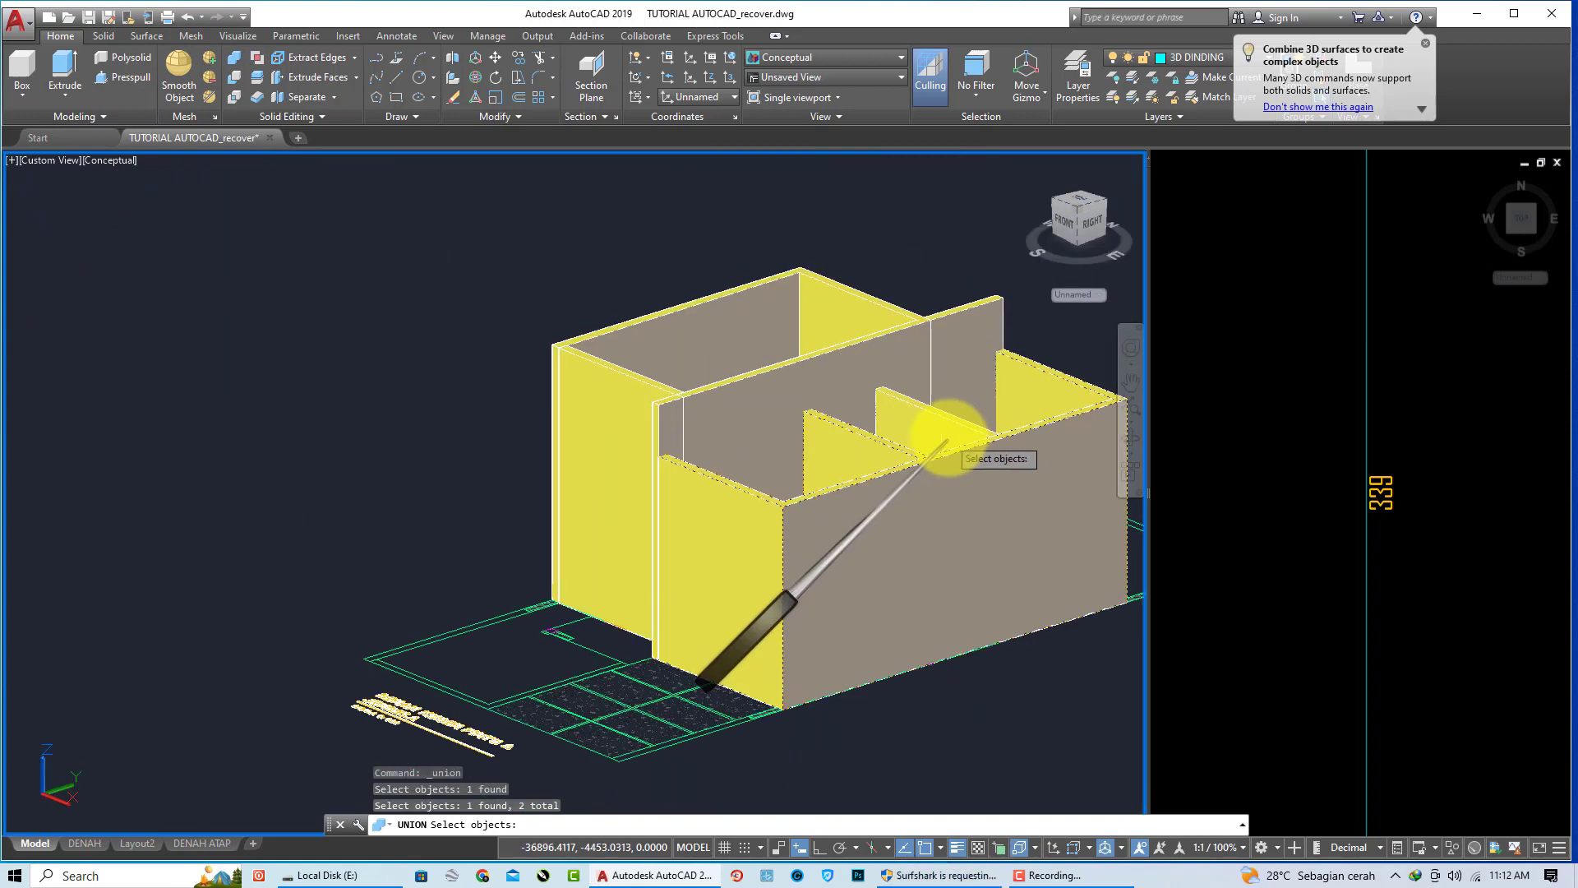
{"action": "left_click", "coordinate": [934, 342]}
{"action": "left_click", "coordinate": [764, 397]}
{"action": "left_click", "coordinate": [627, 402]}
{"action": "left_click", "coordinate": [845, 299]}
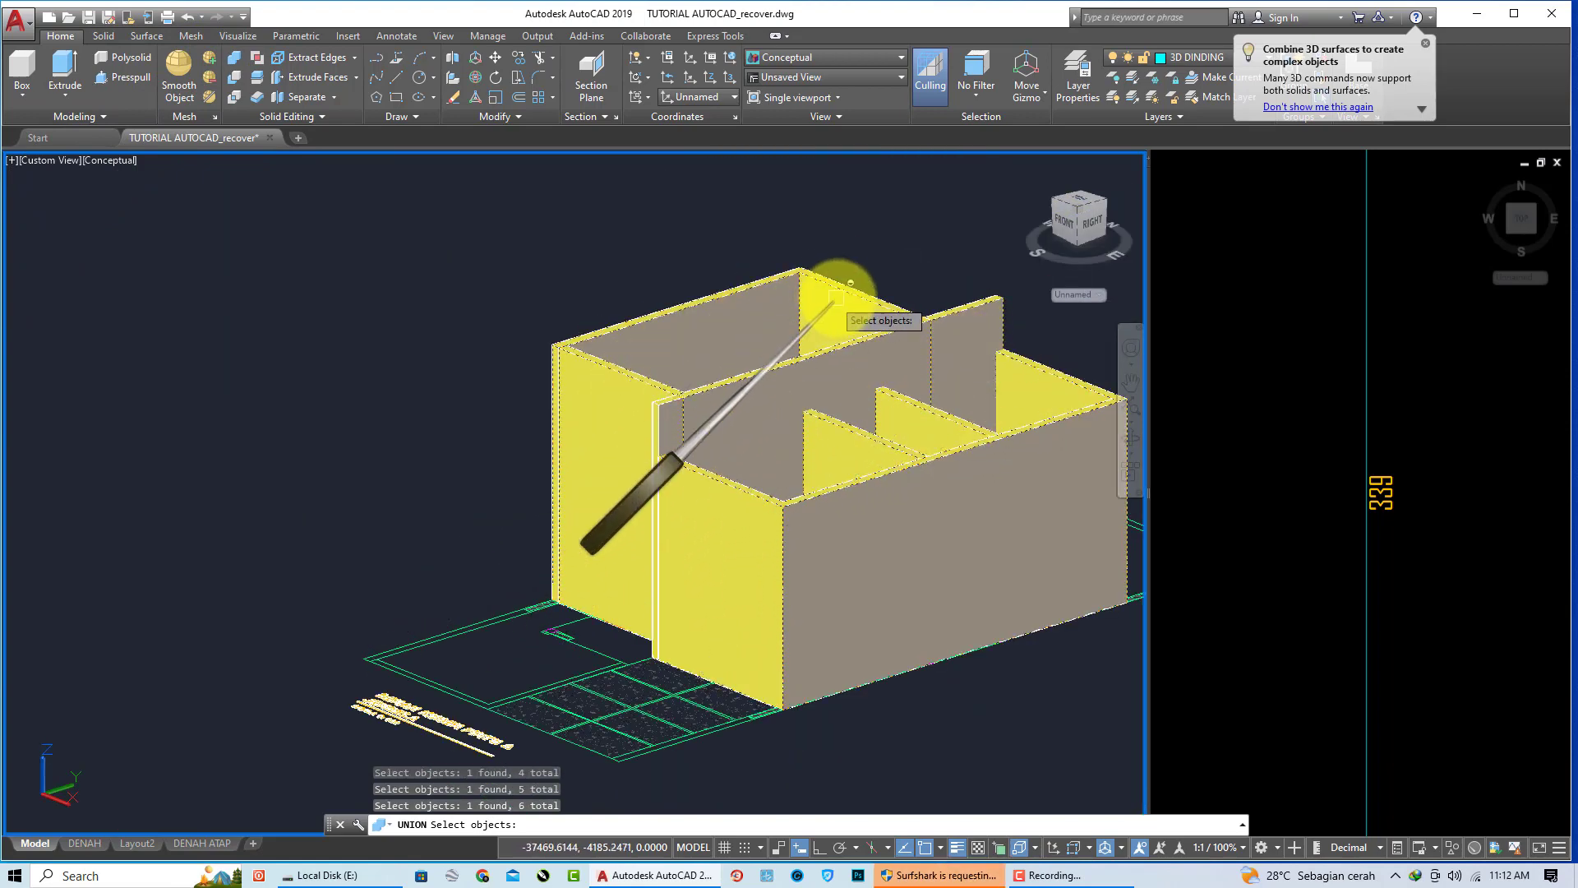
{"action": "left_click", "coordinate": [722, 310]}
{"action": "left_click", "coordinate": [666, 419]}
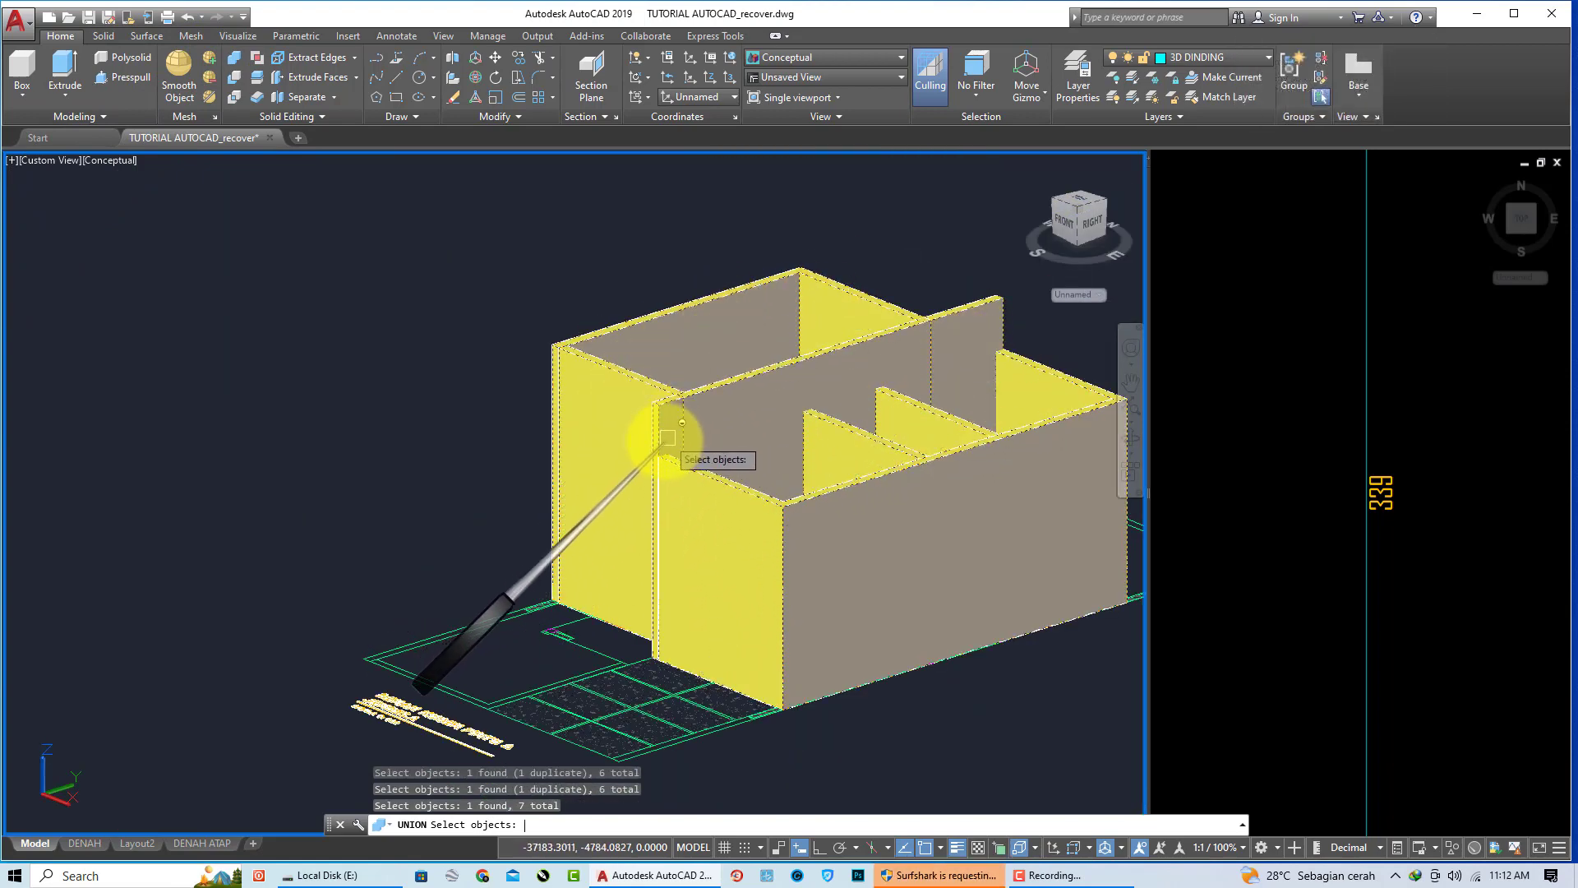
{"action": "scroll", "coordinate": [821, 460], "scroll_direction": "down", "scroll_amount": 3}
{"action": "middle_click_drag", "start_coordinate": [828, 457], "coordinate": [841, 433], "text": "shift"}
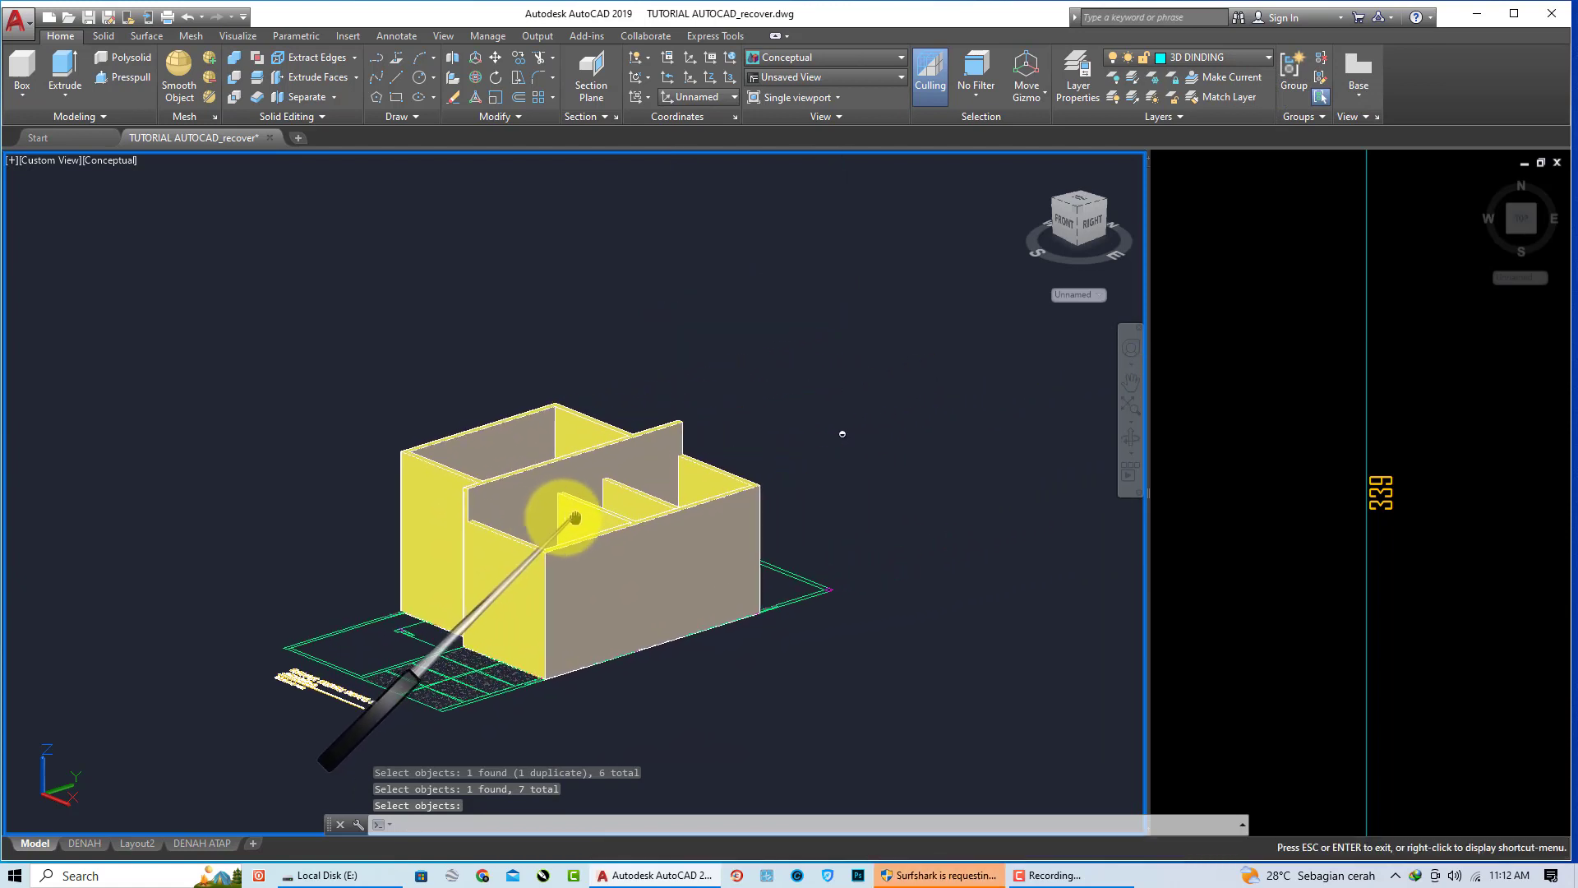
{"action": "key", "text": "Return"}
Step: Widen the 2D section viewport and zoom to section C-C's roof-wall junction
{"action": "left_click", "coordinate": [1260, 481]}
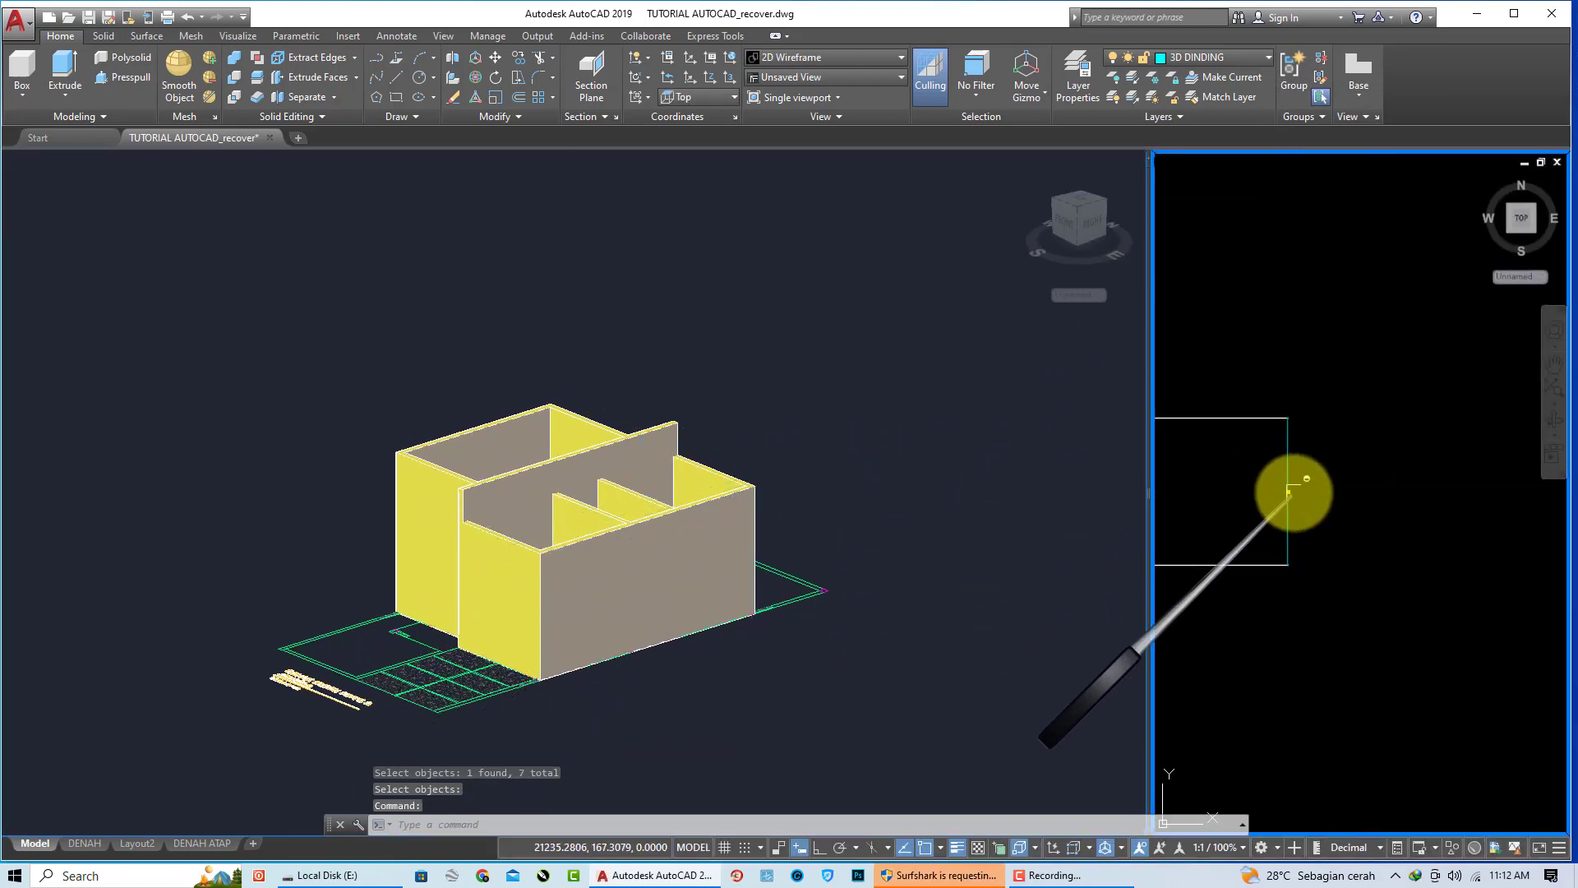
{"action": "scroll", "coordinate": [1288, 492], "scroll_direction": "down", "scroll_amount": 5}
{"action": "scroll", "coordinate": [1339, 486], "scroll_direction": "up", "scroll_amount": 3}
{"action": "scroll", "coordinate": [1366, 451], "scroll_direction": "up", "scroll_amount": 3}
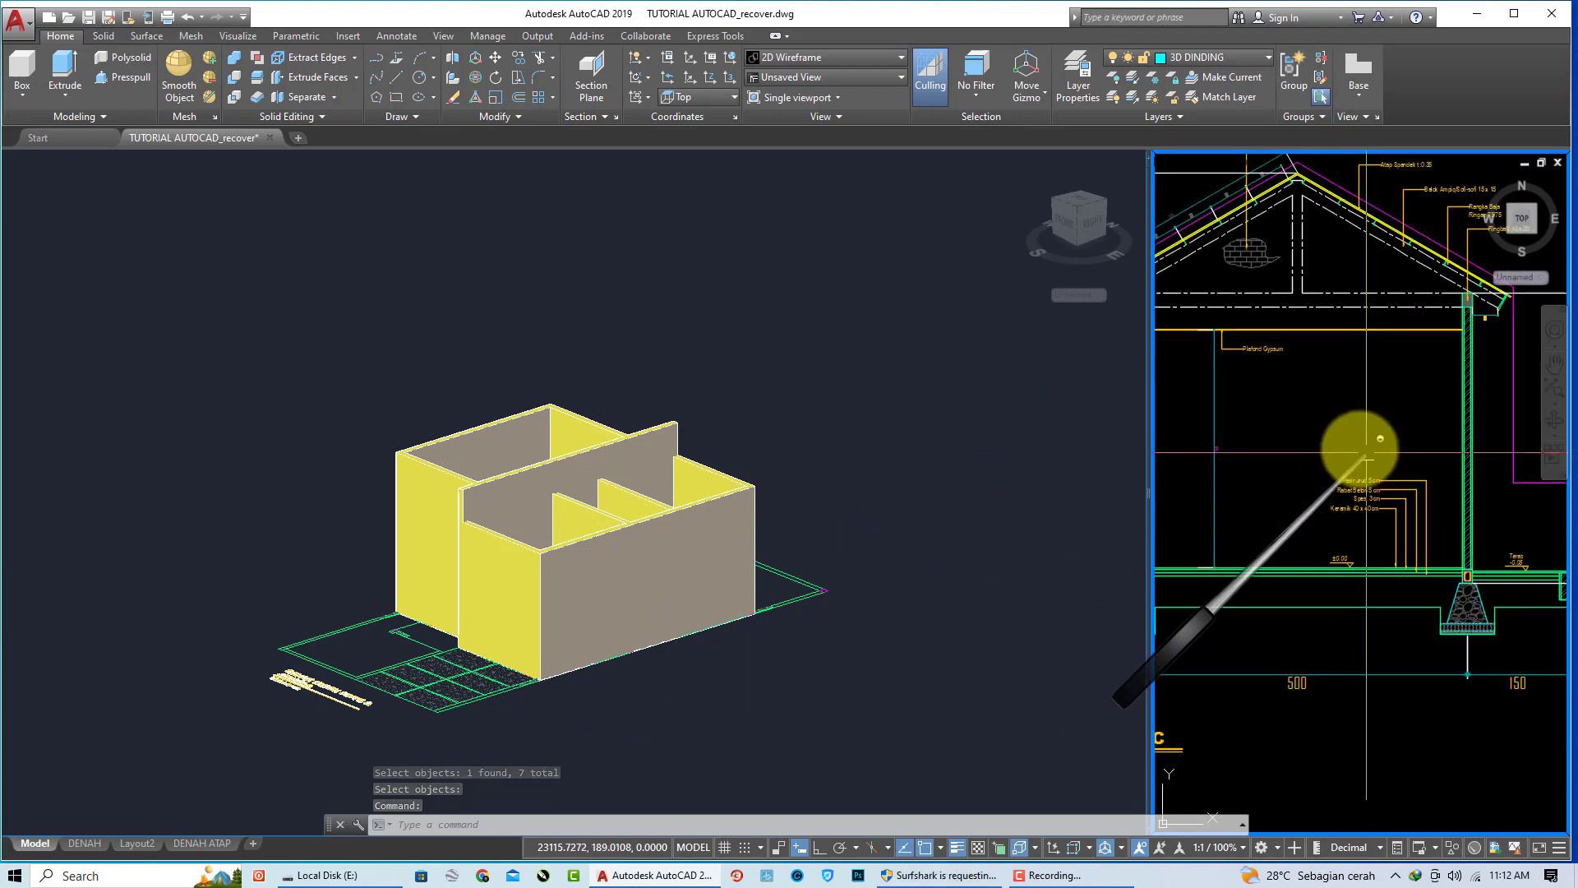
{"action": "middle_click_drag", "start_coordinate": [1366, 451], "coordinate": [1349, 571]}
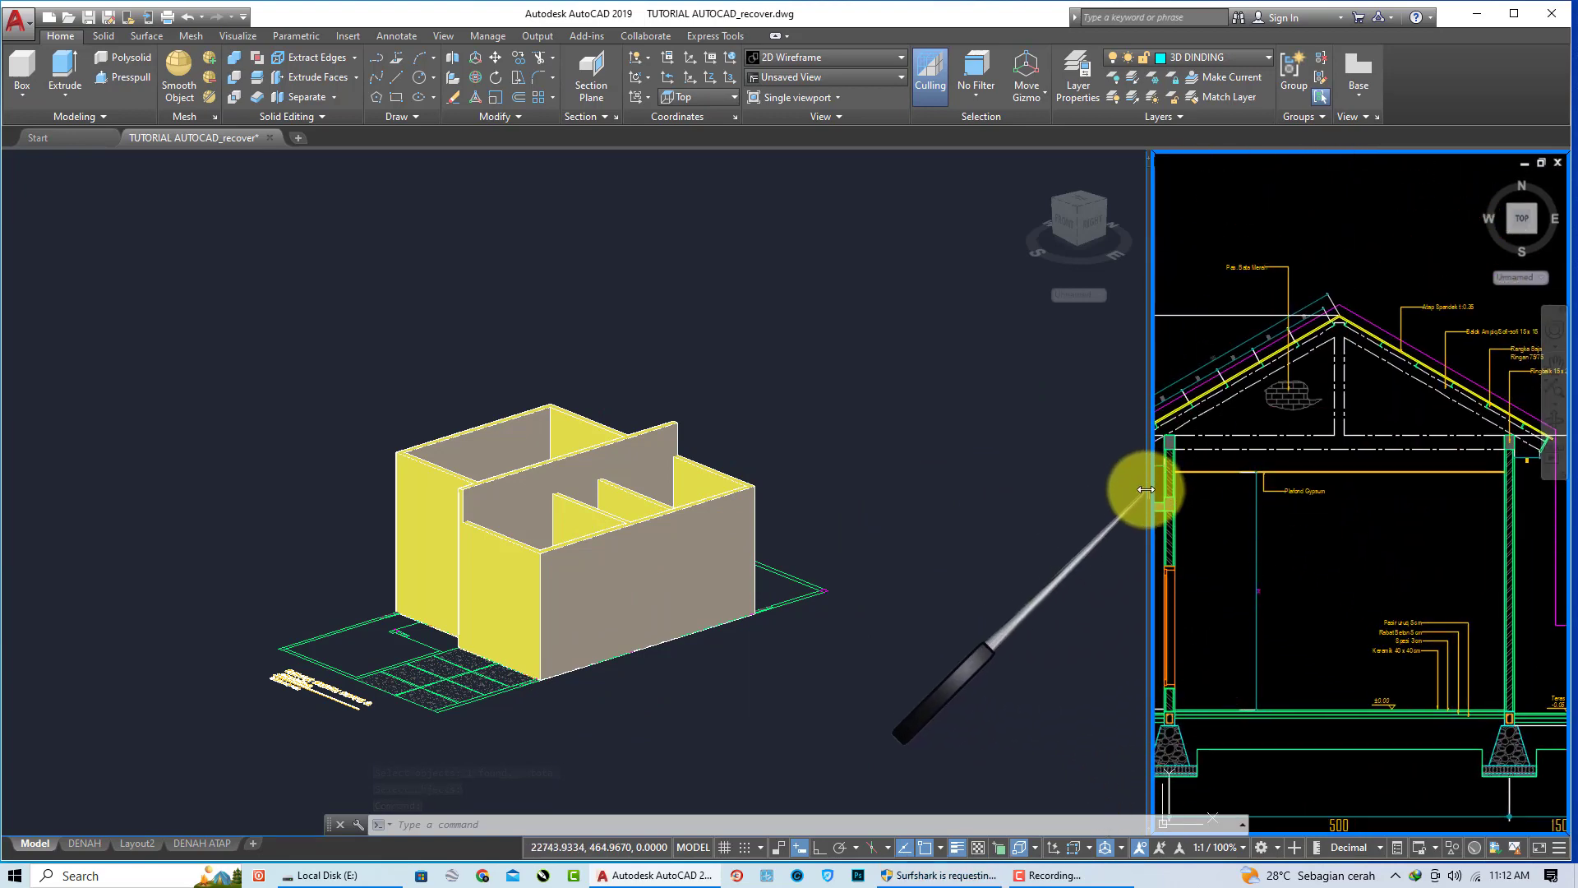
{"action": "left_click_drag", "start_coordinate": [1145, 489], "coordinate": [978, 494]}
{"action": "scroll", "coordinate": [1208, 417], "scroll_direction": "up", "scroll_amount": 1}
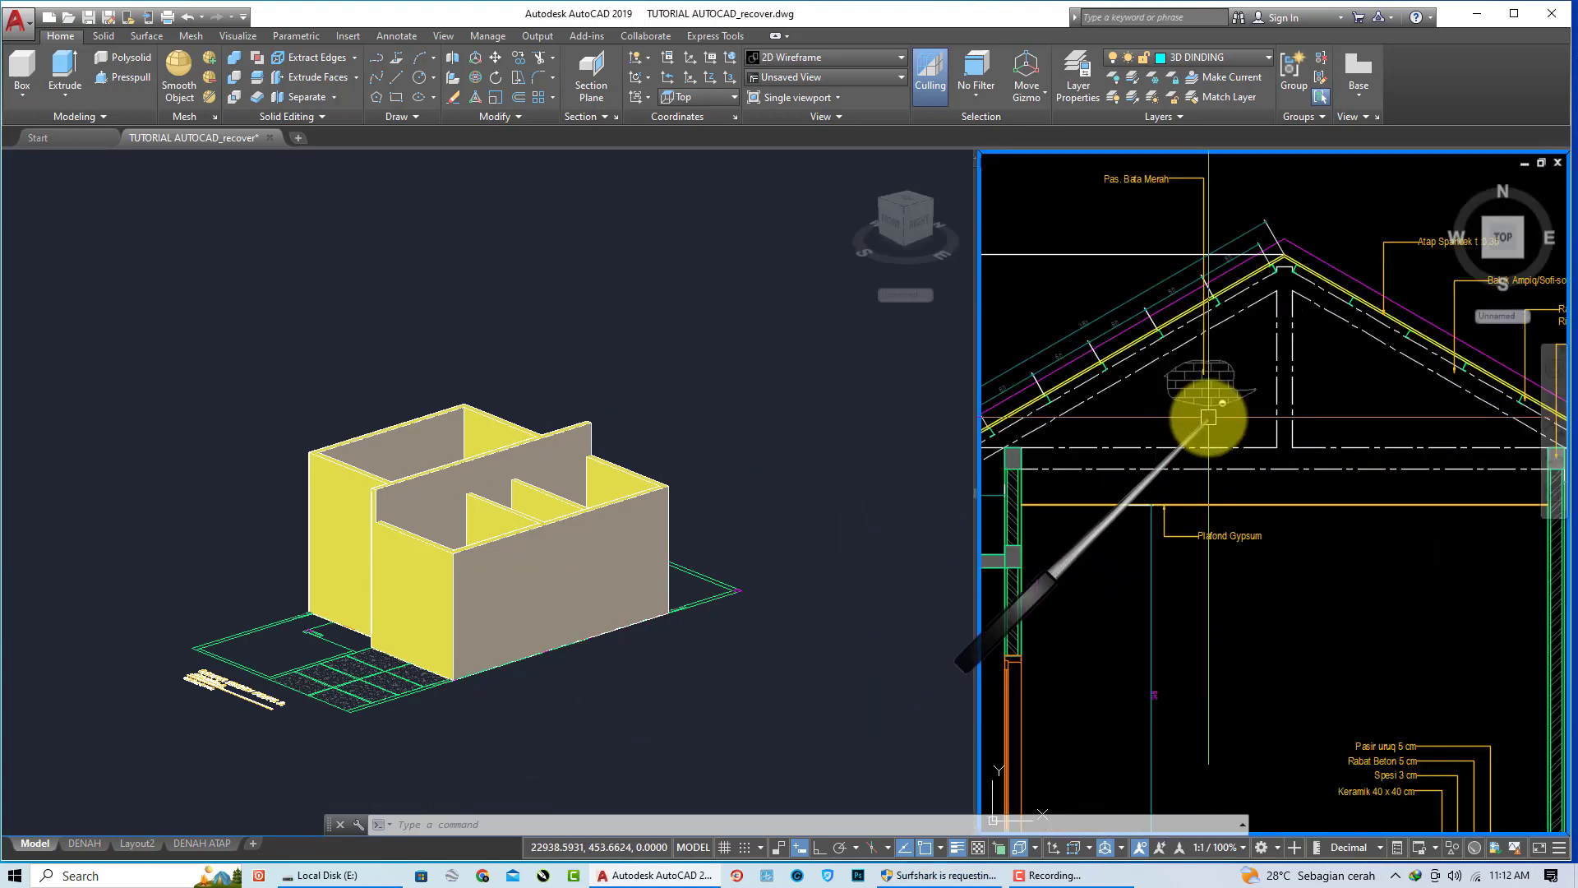
{"action": "middle_click_drag", "start_coordinate": [1208, 417], "coordinate": [1209, 413]}
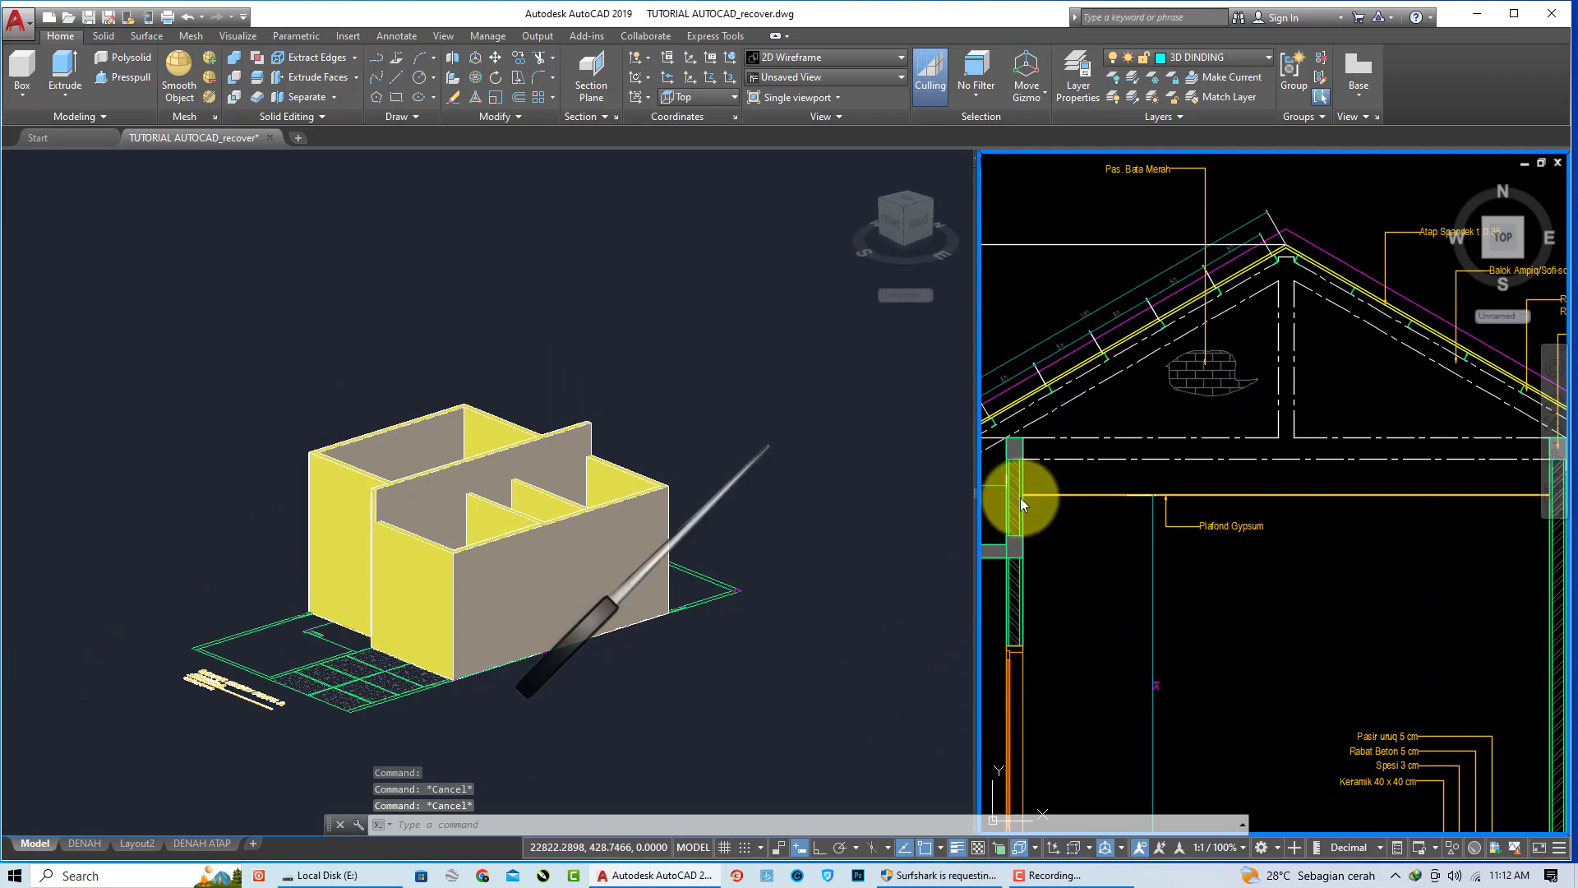
{"action": "scroll", "coordinate": [1249, 546], "scroll_direction": "down", "scroll_amount": 5}
{"action": "scroll", "coordinate": [1253, 552], "scroll_direction": "down", "scroll_amount": 3}
{"action": "middle_click_drag", "start_coordinate": [1216, 564], "coordinate": [1233, 528]}
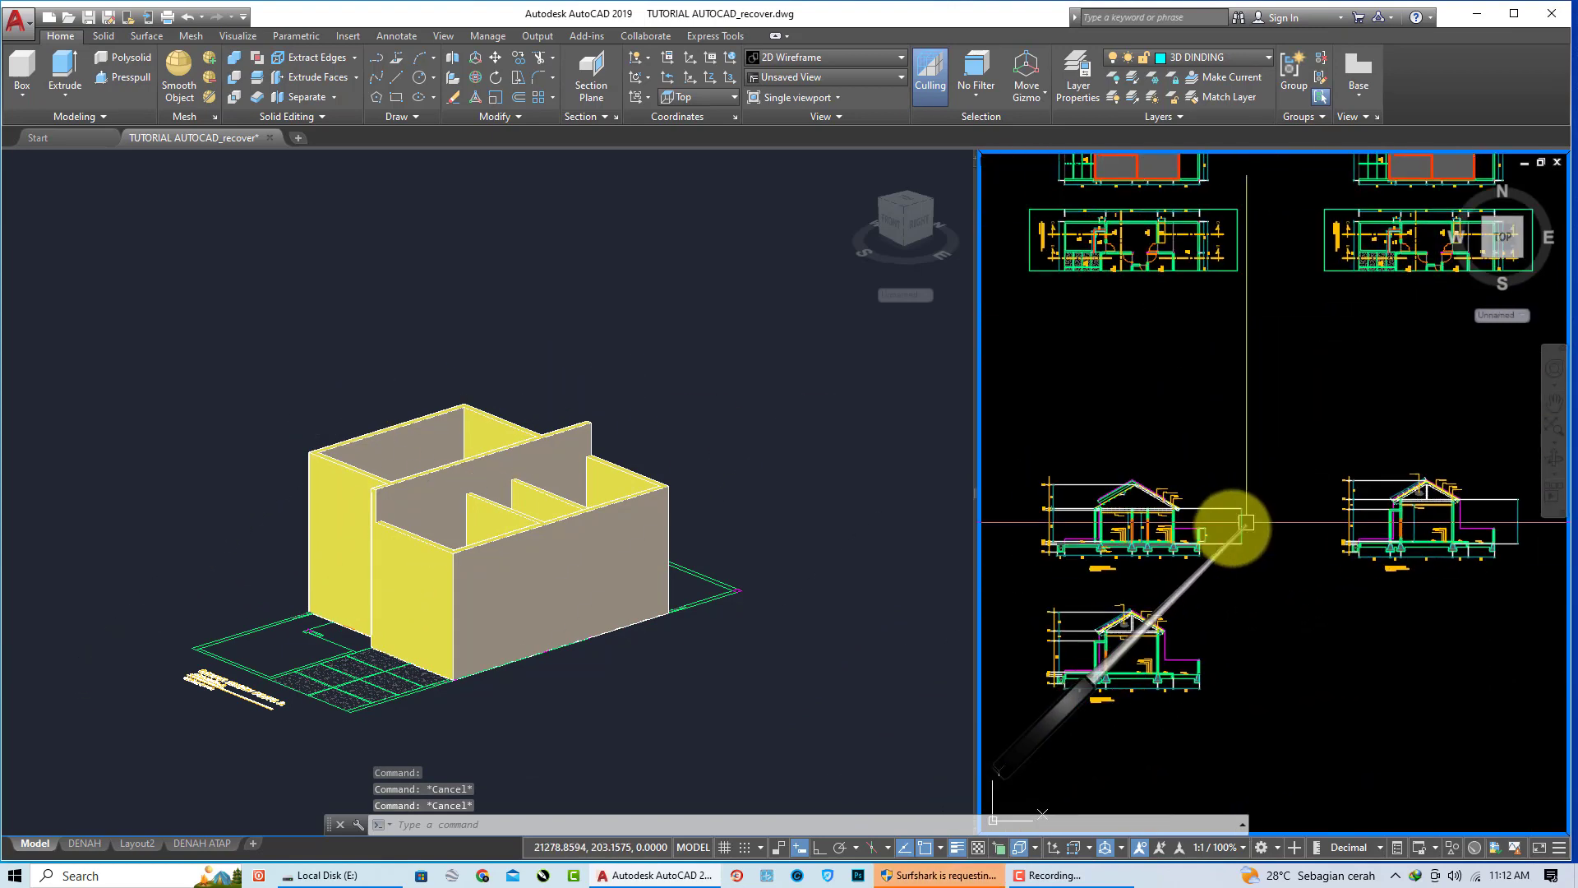
{"action": "scroll", "coordinate": [1150, 517], "scroll_direction": "up", "scroll_amount": 2}
{"action": "scroll", "coordinate": [1073, 504], "scroll_direction": "down", "scroll_amount": 2}
{"action": "scroll", "coordinate": [1215, 458], "scroll_direction": "up", "scroll_amount": 4}
{"action": "scroll", "coordinate": [1198, 545], "scroll_direction": "up", "scroll_amount": 3}
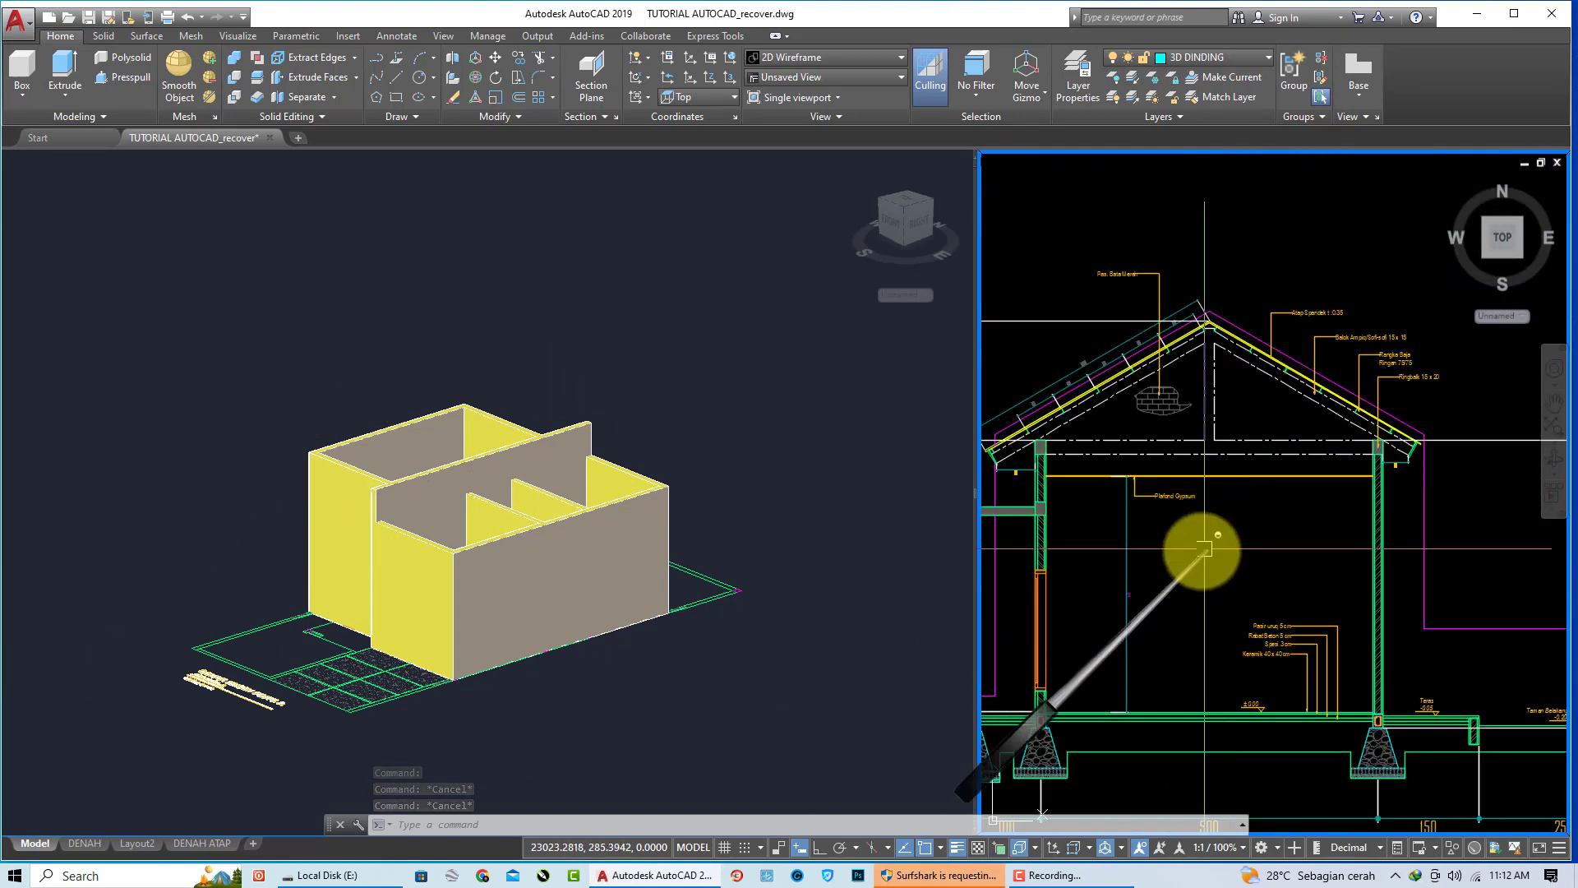
Step: Start a line at the wall's top corner, then cancel without drawing anything
{"action": "type", "text": "line"}
{"action": "key", "text": "Return"}
{"action": "scroll", "coordinate": [1044, 485], "scroll_direction": "up", "scroll_amount": 3}
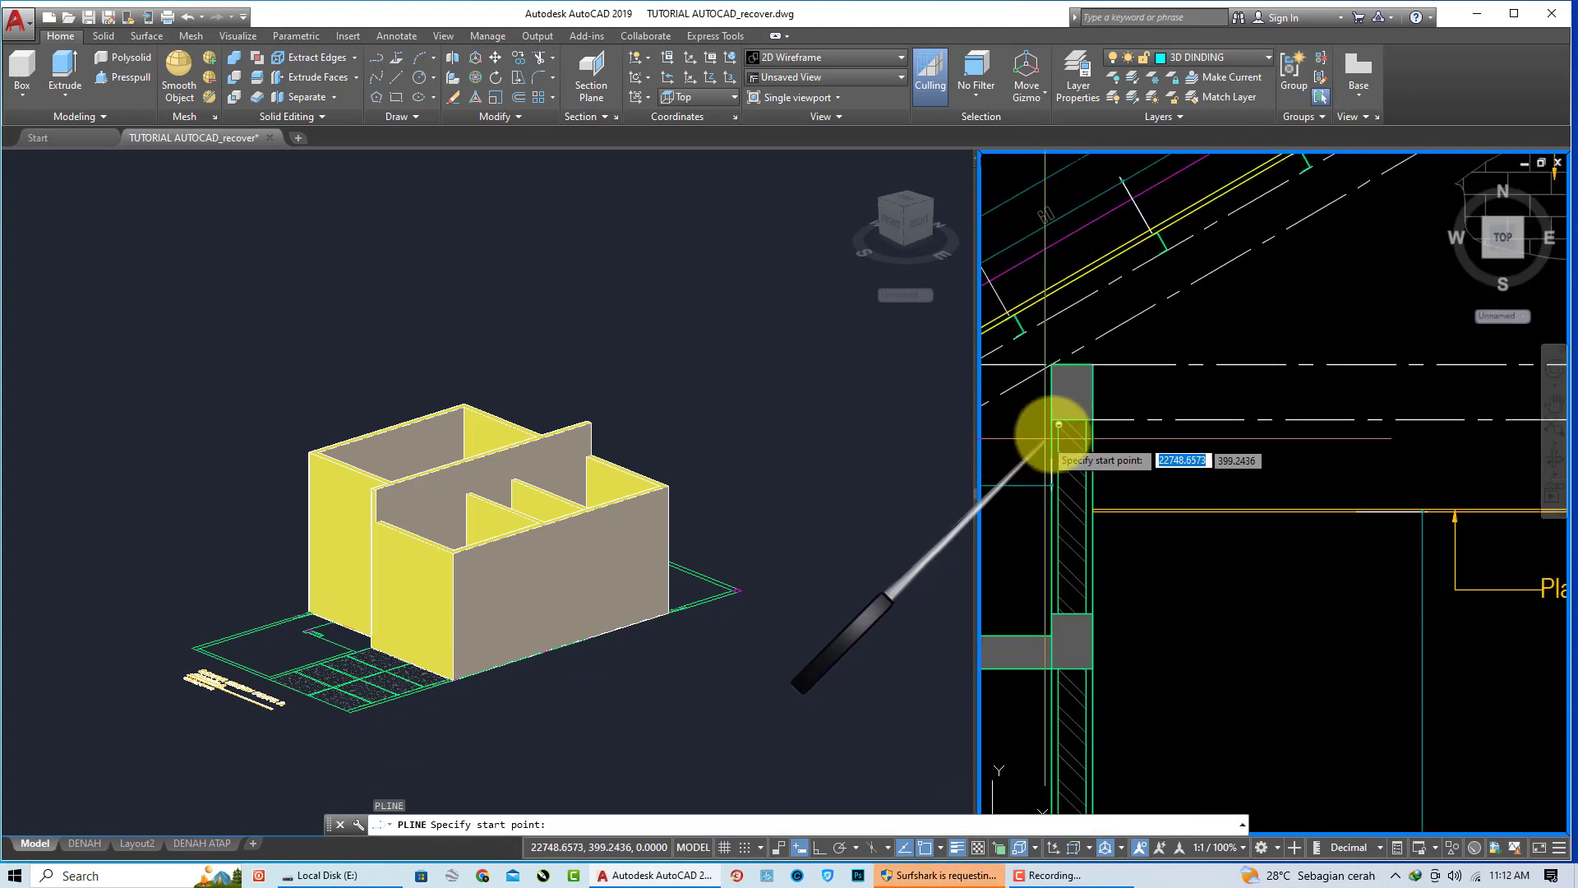
{"action": "left_click", "coordinate": [1060, 415]}
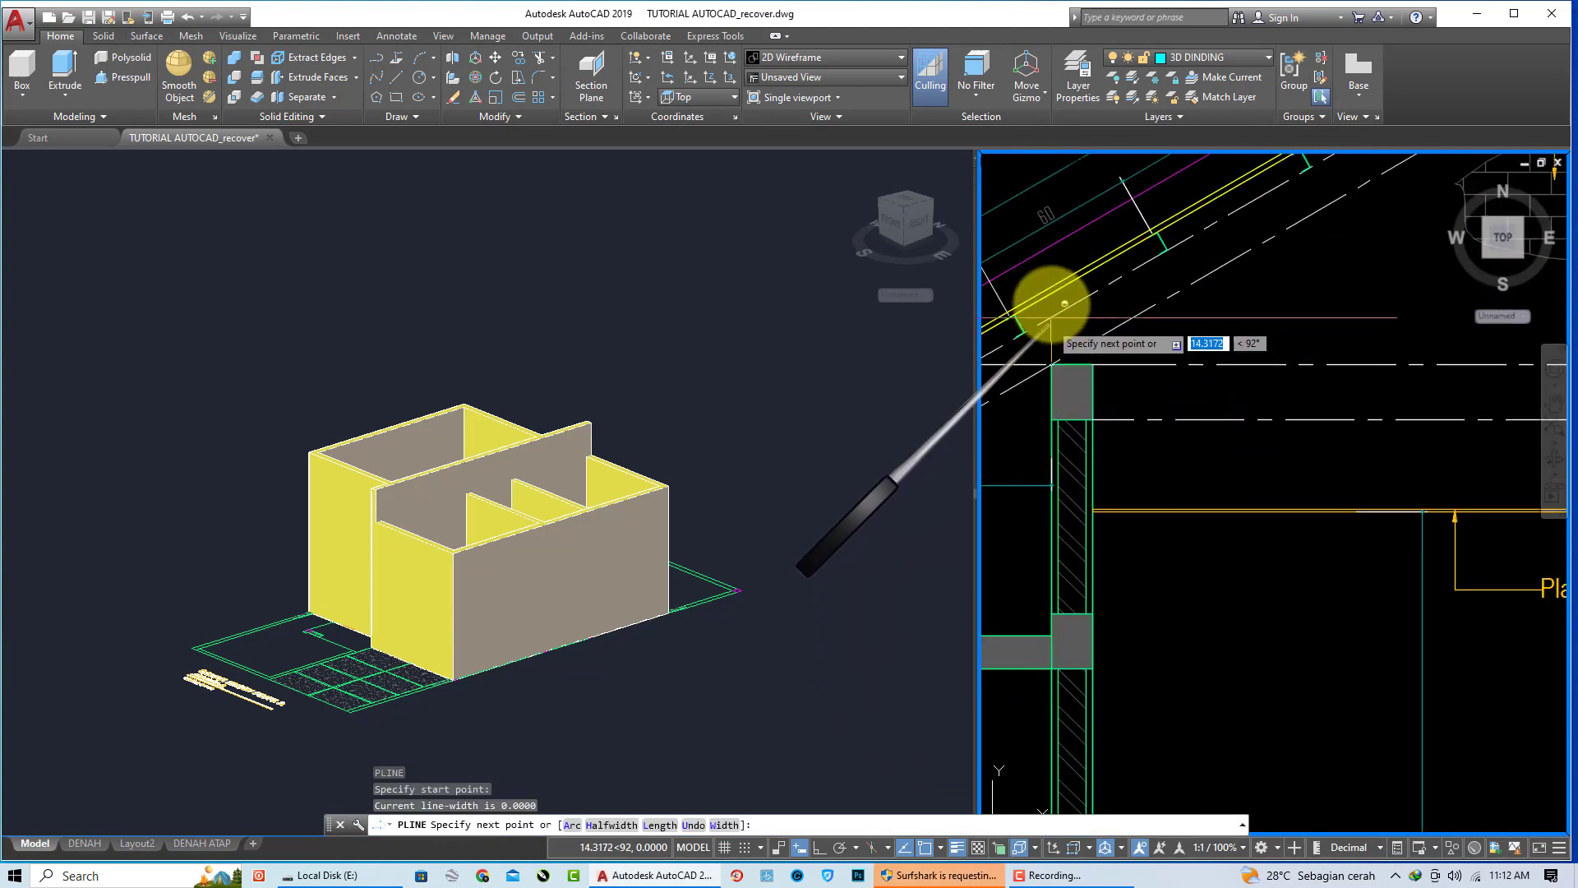
{"action": "scroll", "coordinate": [1067, 366], "scroll_direction": "down", "scroll_amount": 3}
{"action": "scroll", "coordinate": [1067, 370], "scroll_direction": "down", "scroll_amount": 2}
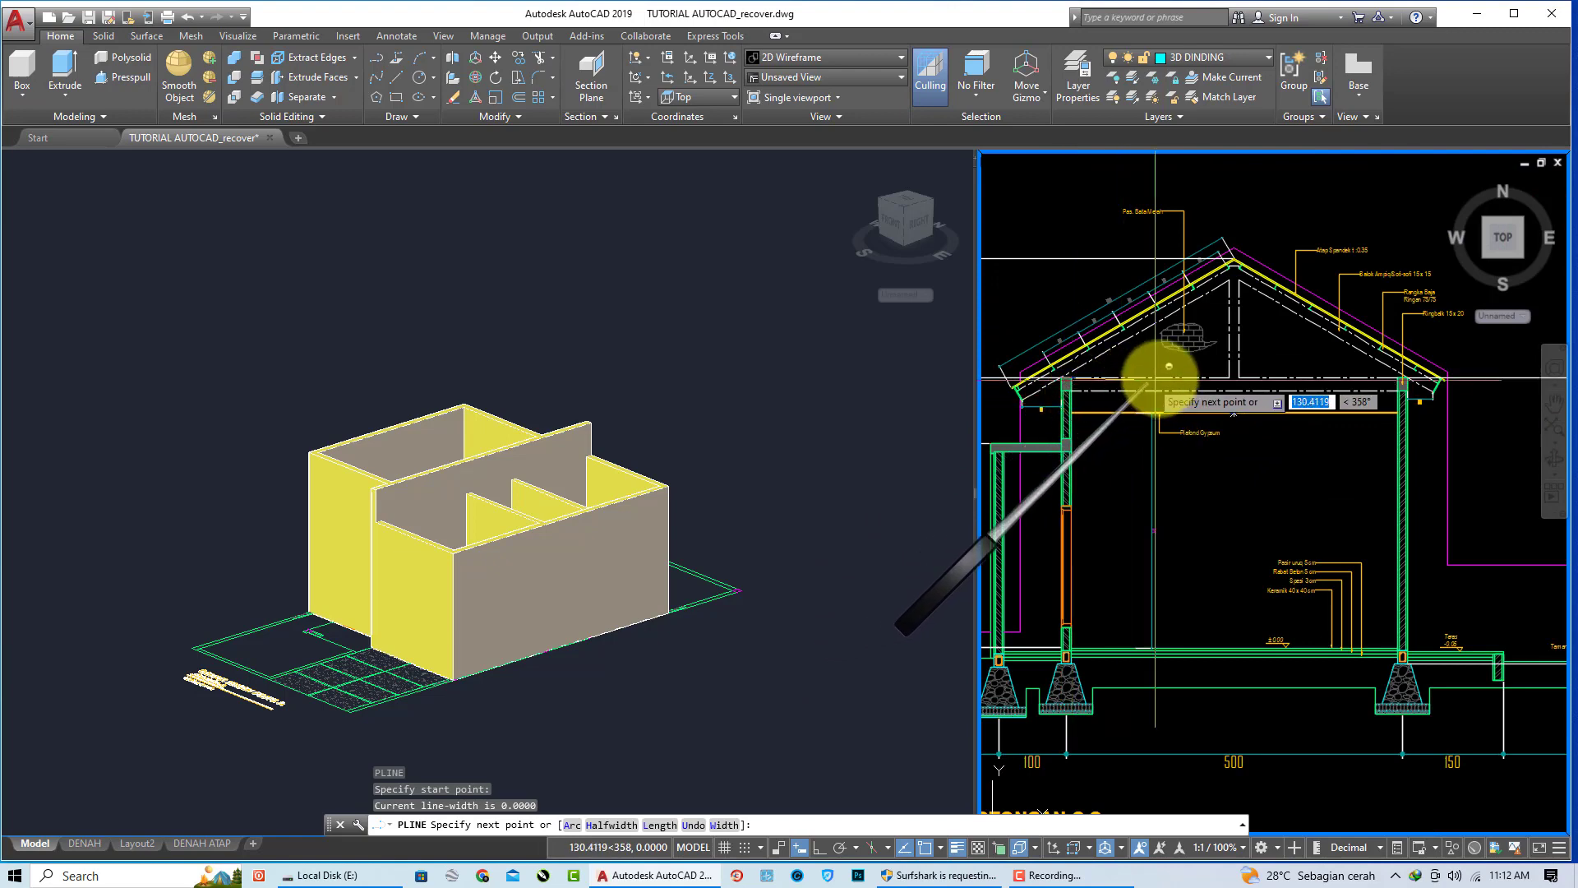
{"action": "scroll", "coordinate": [1069, 386], "scroll_direction": "up", "scroll_amount": 4}
{"action": "scroll", "coordinate": [1078, 380], "scroll_direction": "up", "scroll_amount": 4}
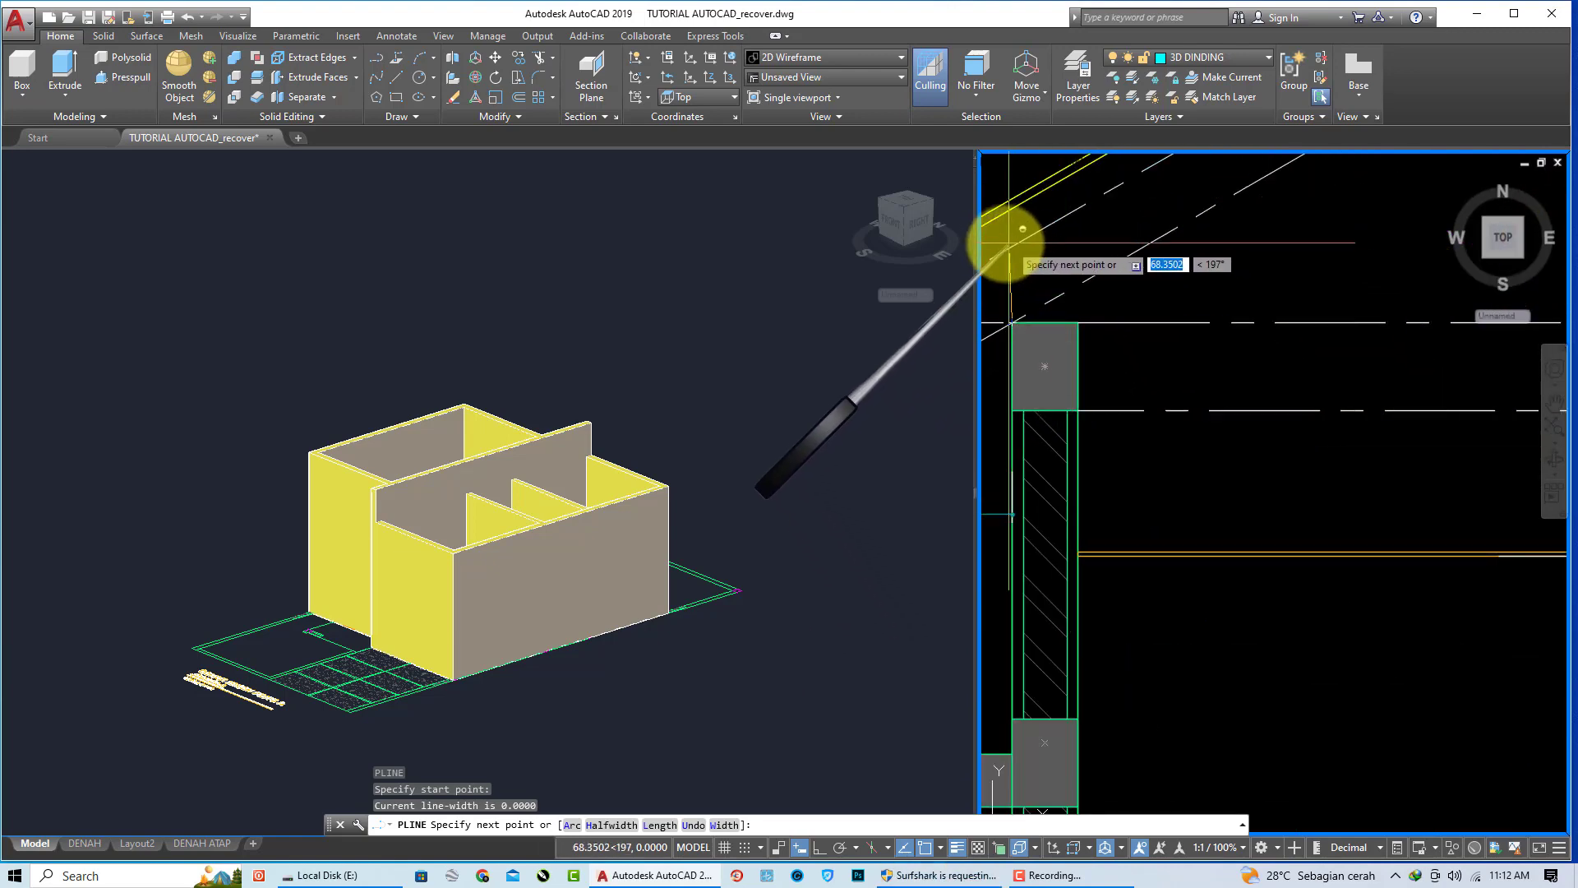
{"action": "key", "text": "Escape"}
Step: Make the 3D viewport active and switch the layout to a single viewport
{"action": "left_click", "coordinate": [97, 223]}
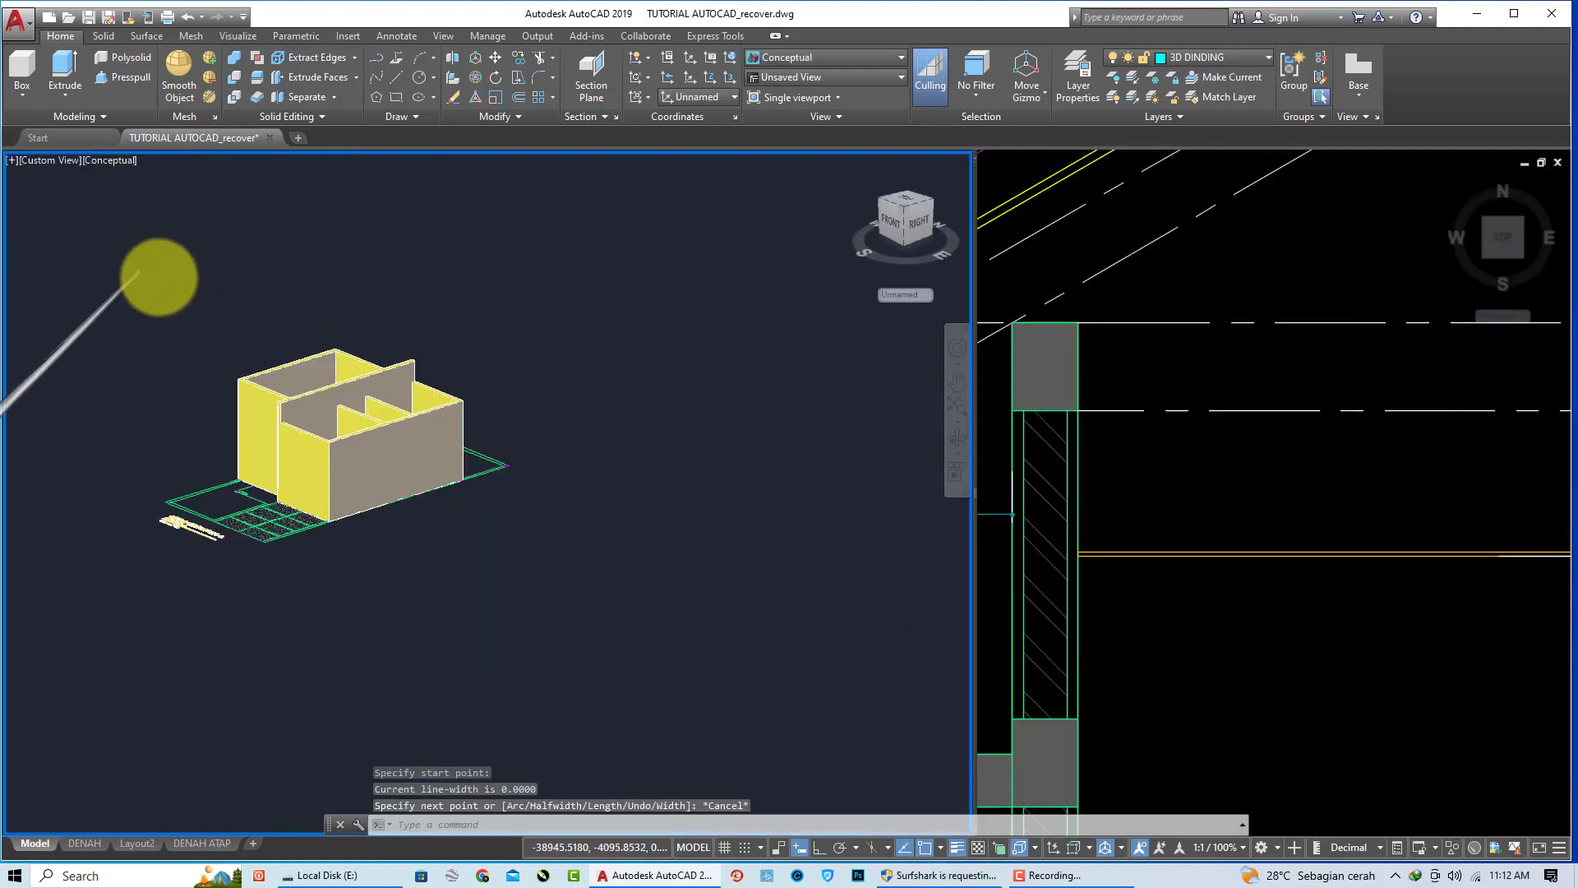
{"action": "scroll", "coordinate": [49, 197], "scroll_direction": "down", "scroll_amount": 3}
{"action": "scroll", "coordinate": [24, 168], "scroll_direction": "down", "scroll_amount": 2}
{"action": "left_click", "coordinate": [13, 159]}
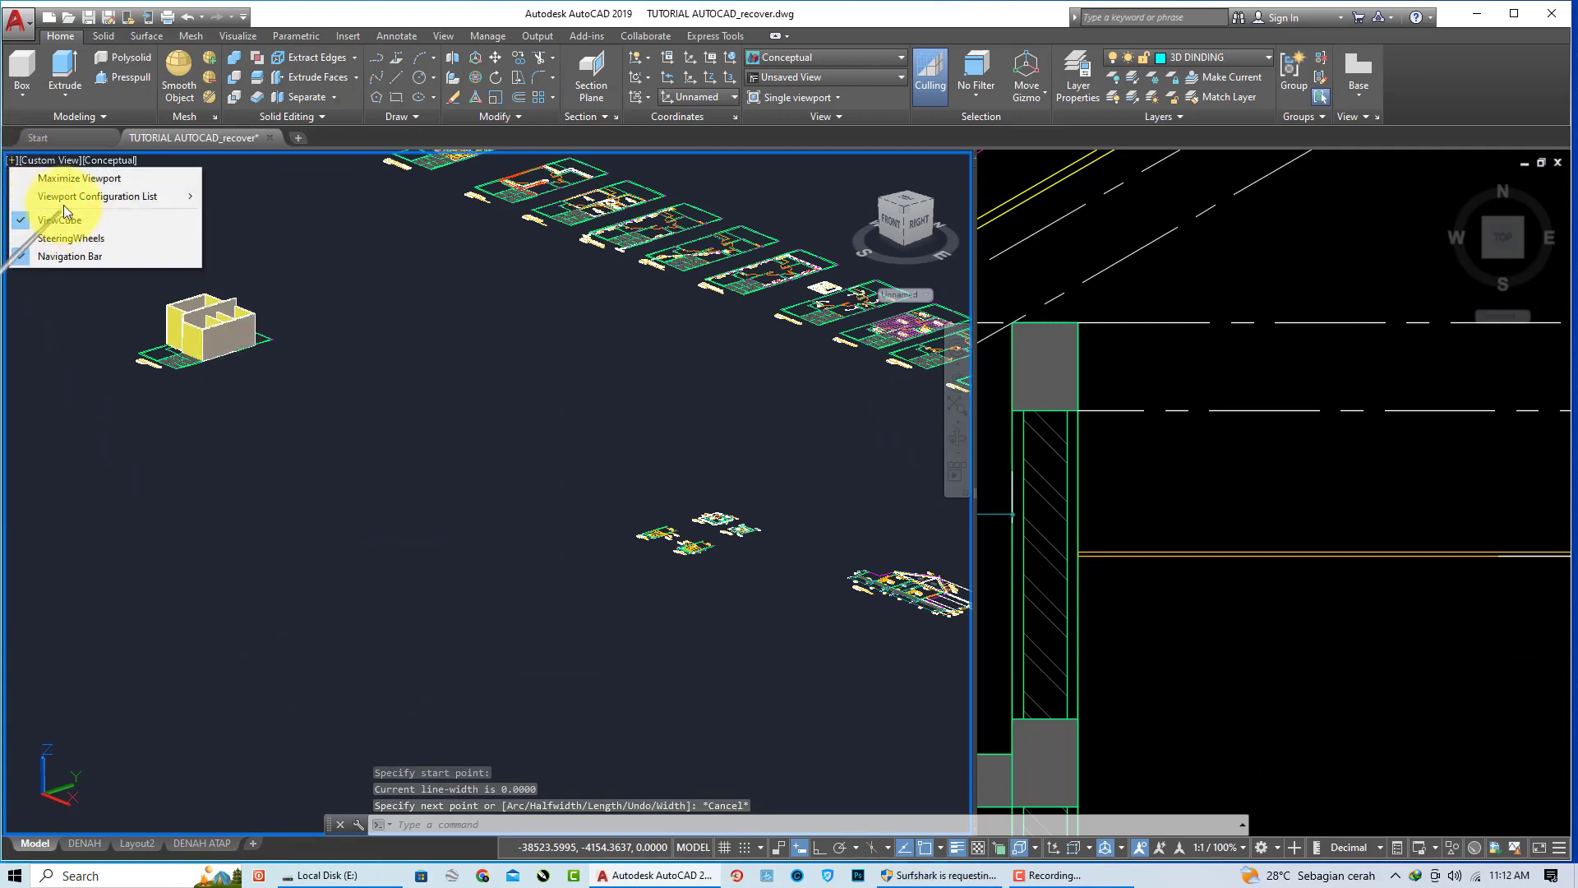
{"action": "mouse_move", "coordinate": [96, 196]}
{"action": "left_click", "coordinate": [230, 223]}
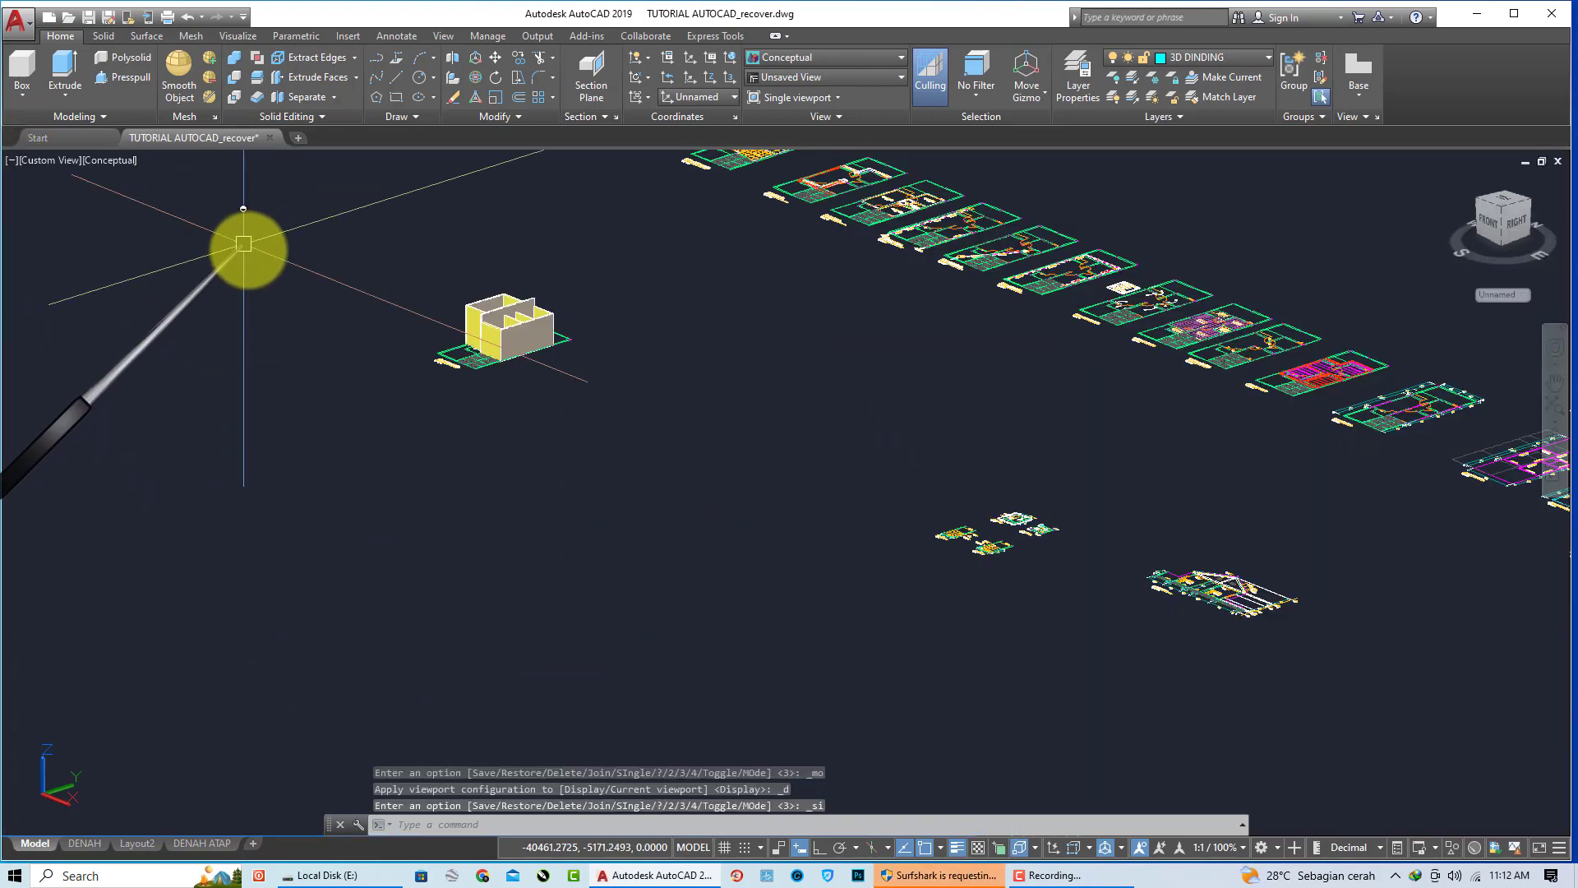
{"action": "left_click", "coordinate": [53, 163]}
{"action": "left_click", "coordinate": [111, 155]}
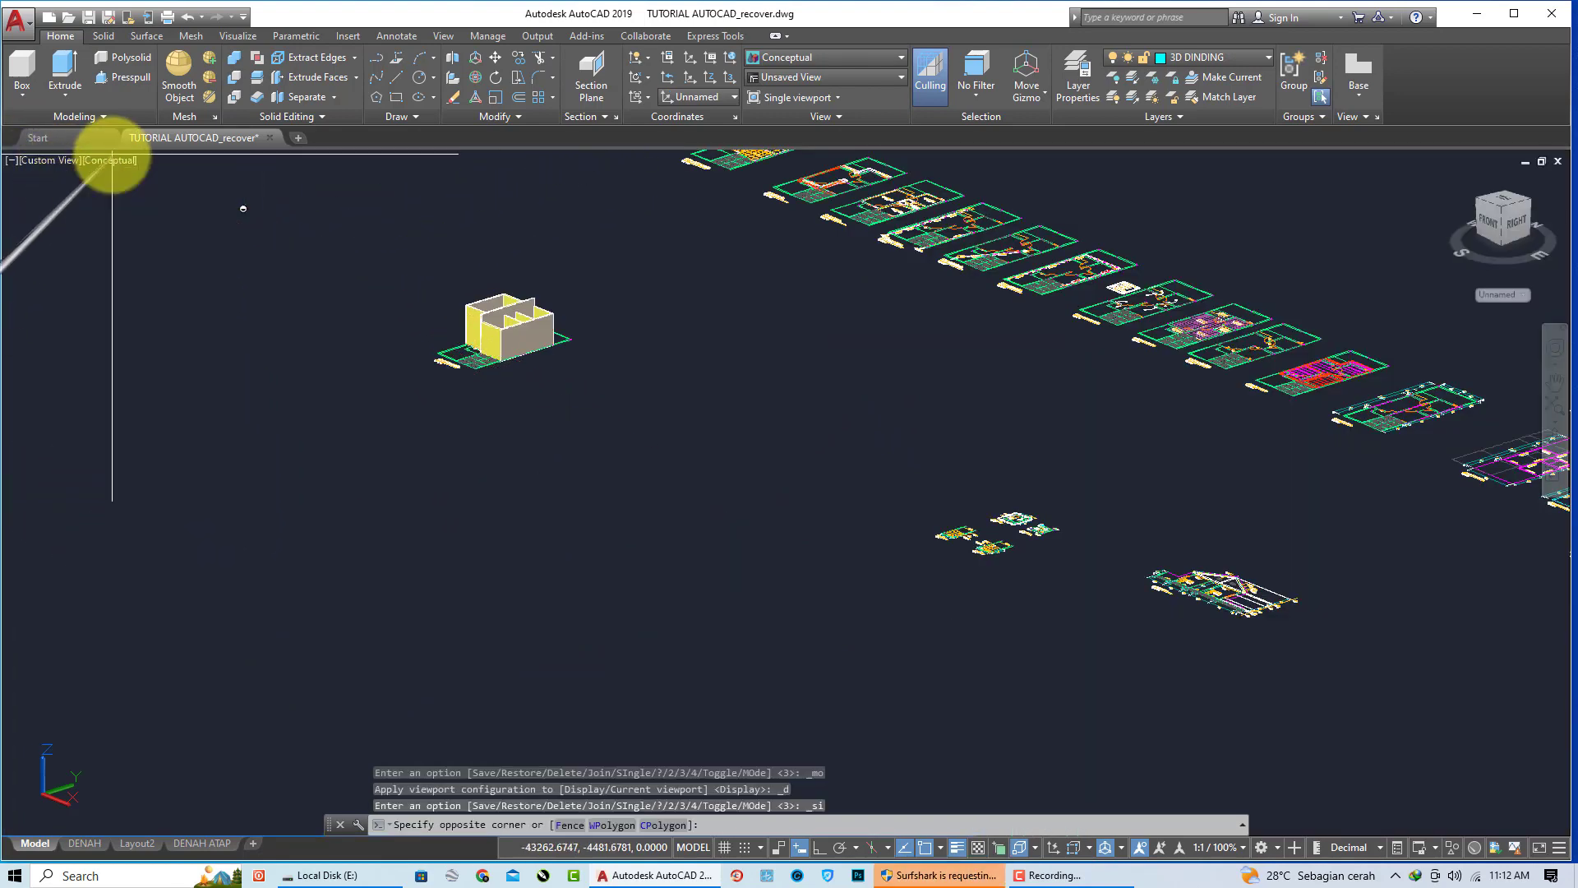
Step: Set 2D Wireframe and Top view, zooming until section POTONGAN C-C fills the screen
{"action": "left_click", "coordinate": [108, 162]}
{"action": "left_click", "coordinate": [120, 197]}
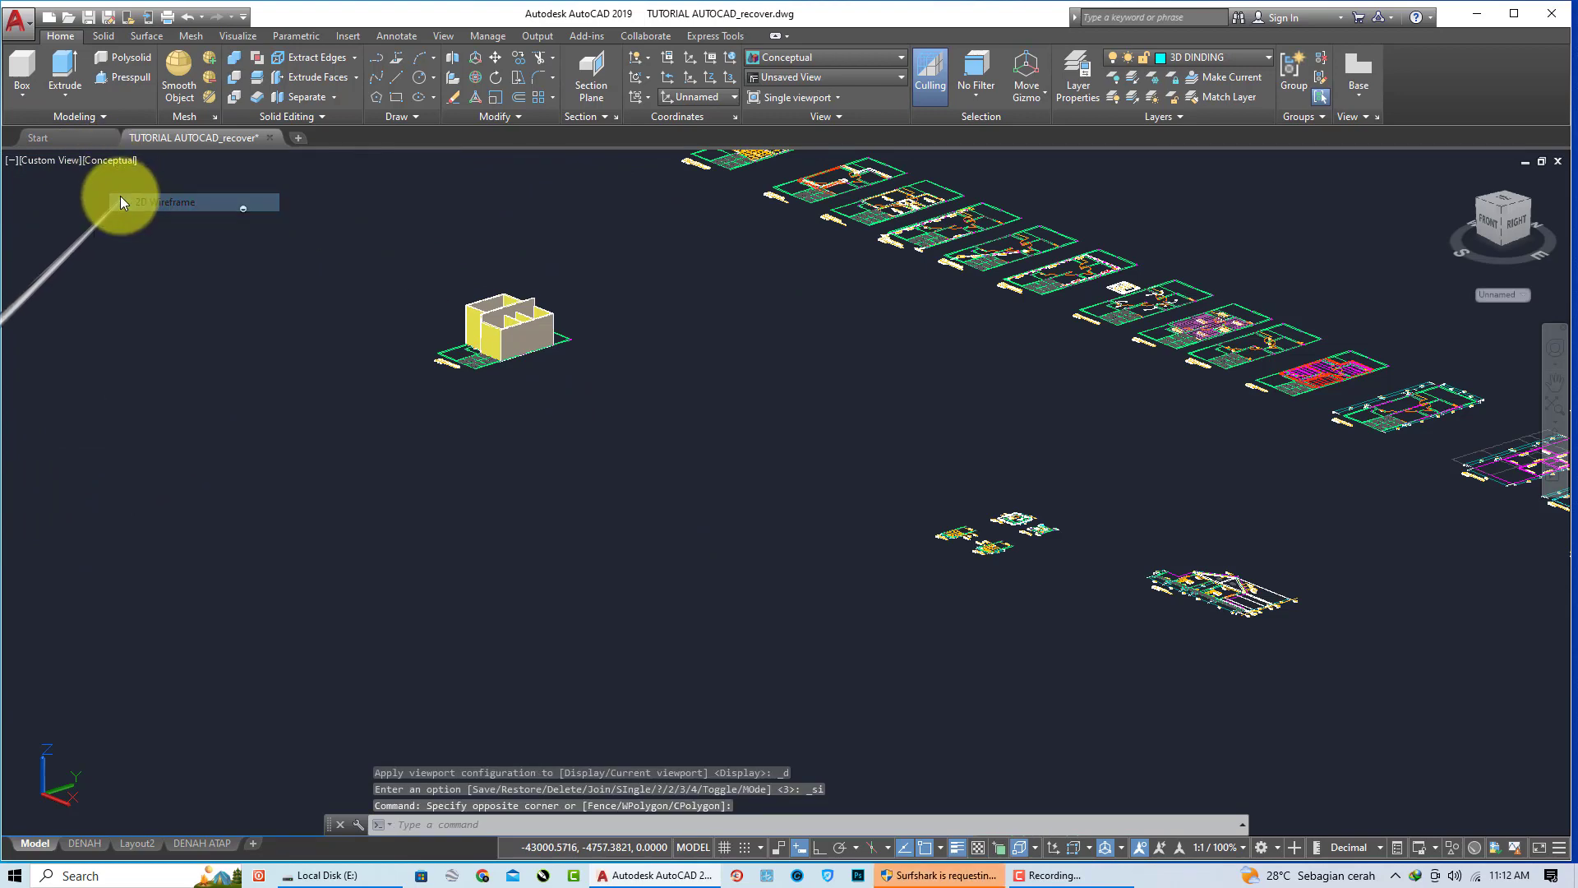
{"action": "left_click", "coordinate": [41, 162]}
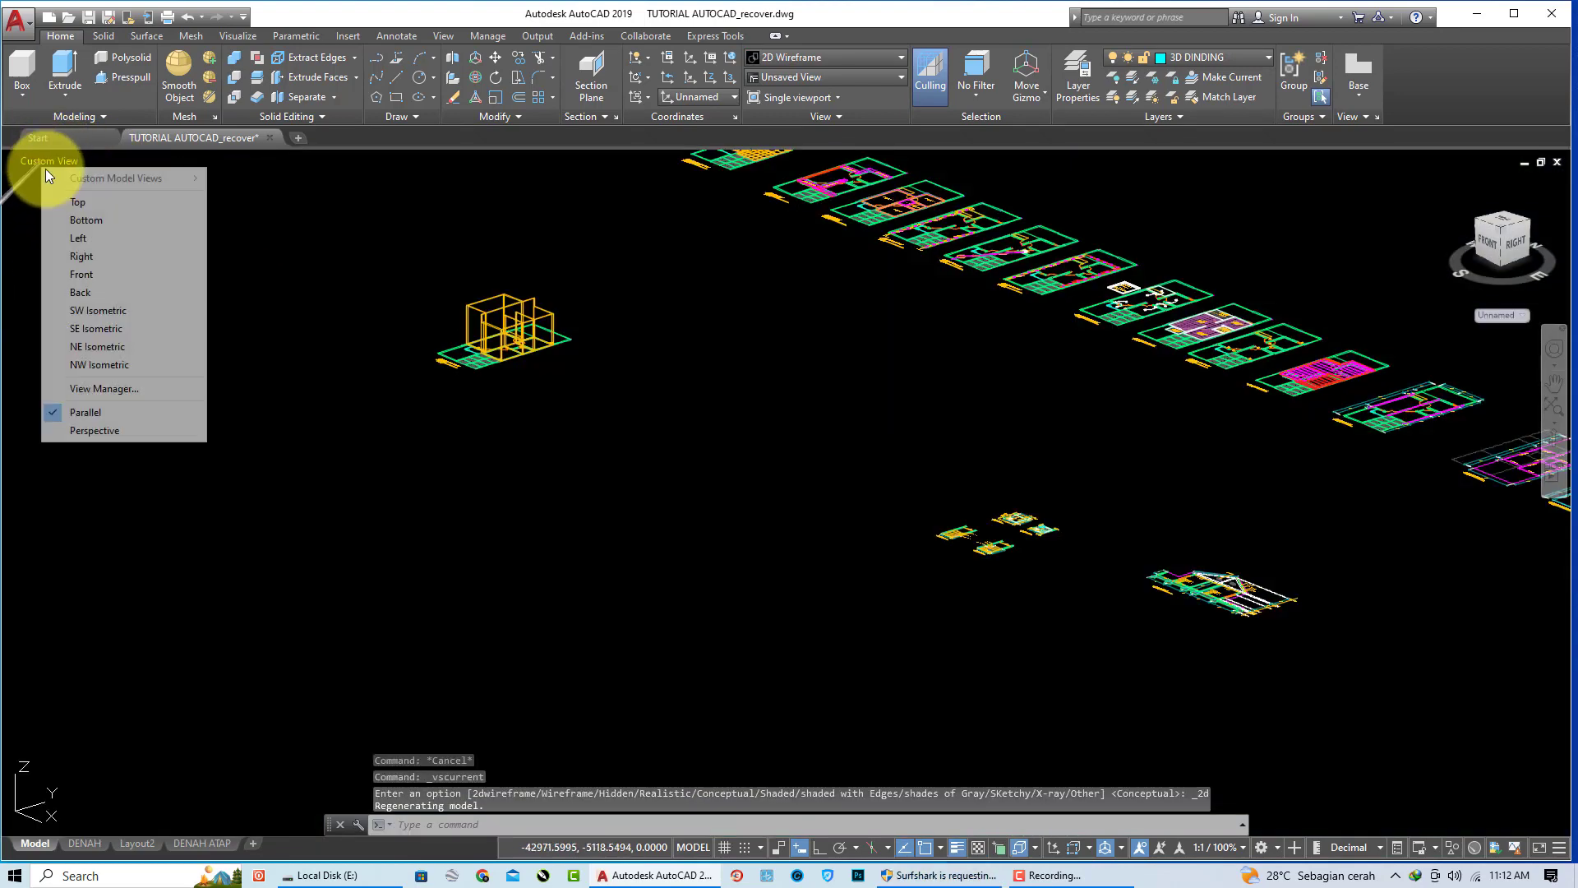
{"action": "left_click", "coordinate": [80, 215]}
{"action": "scroll", "coordinate": [1402, 568], "scroll_direction": "up", "scroll_amount": 3}
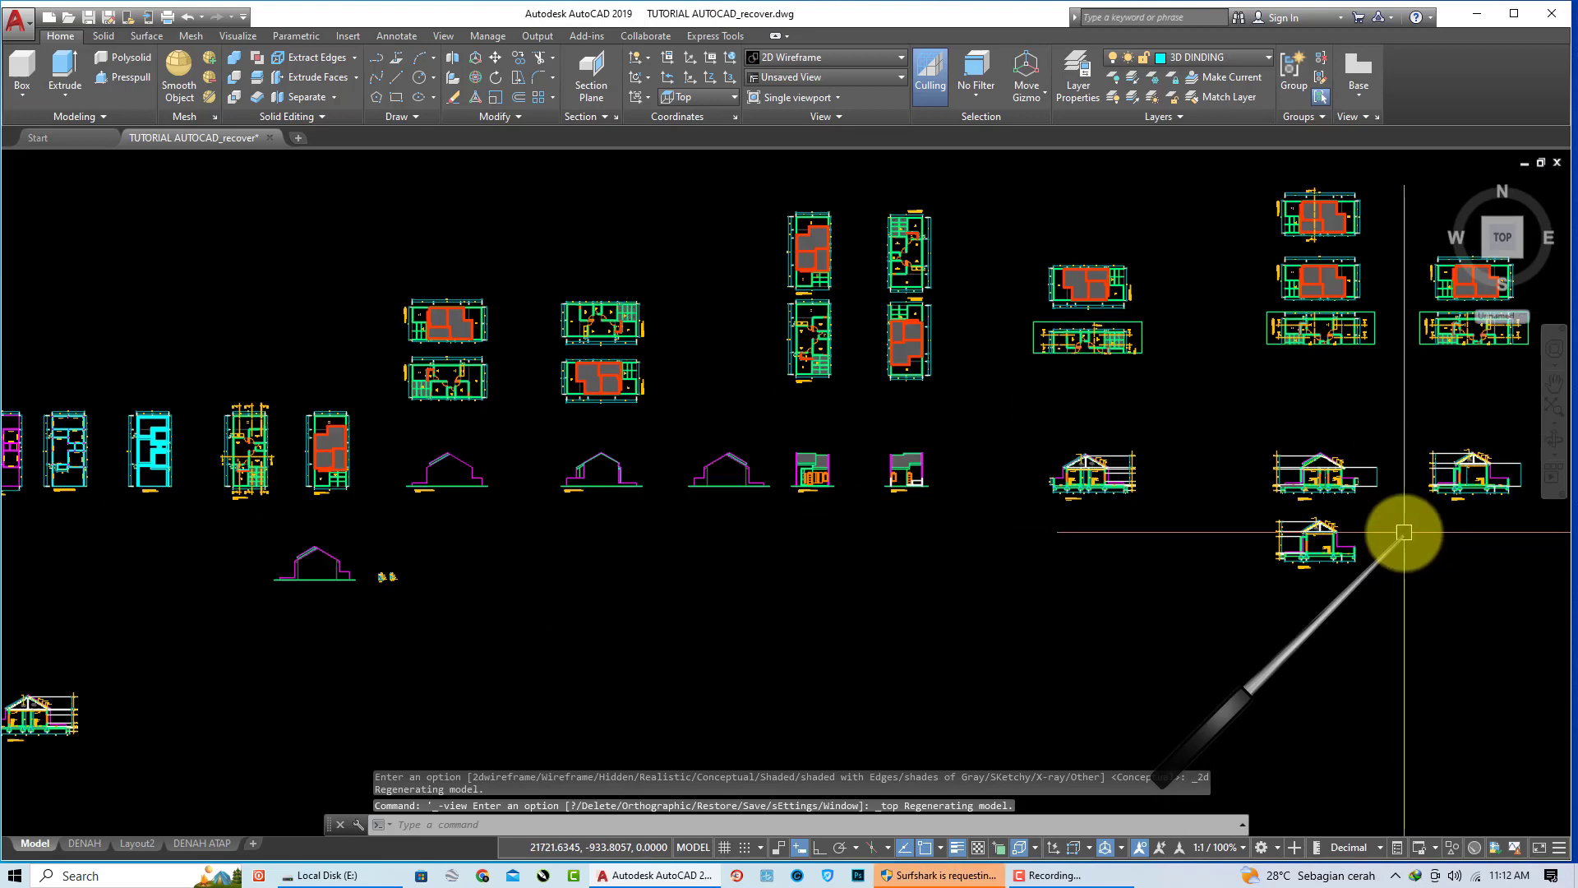
{"action": "scroll", "coordinate": [1373, 475], "scroll_direction": "up", "scroll_amount": 3}
{"action": "scroll", "coordinate": [977, 444], "scroll_direction": "up", "scroll_amount": 2}
{"action": "scroll", "coordinate": [1005, 442], "scroll_direction": "up", "scroll_amount": 3}
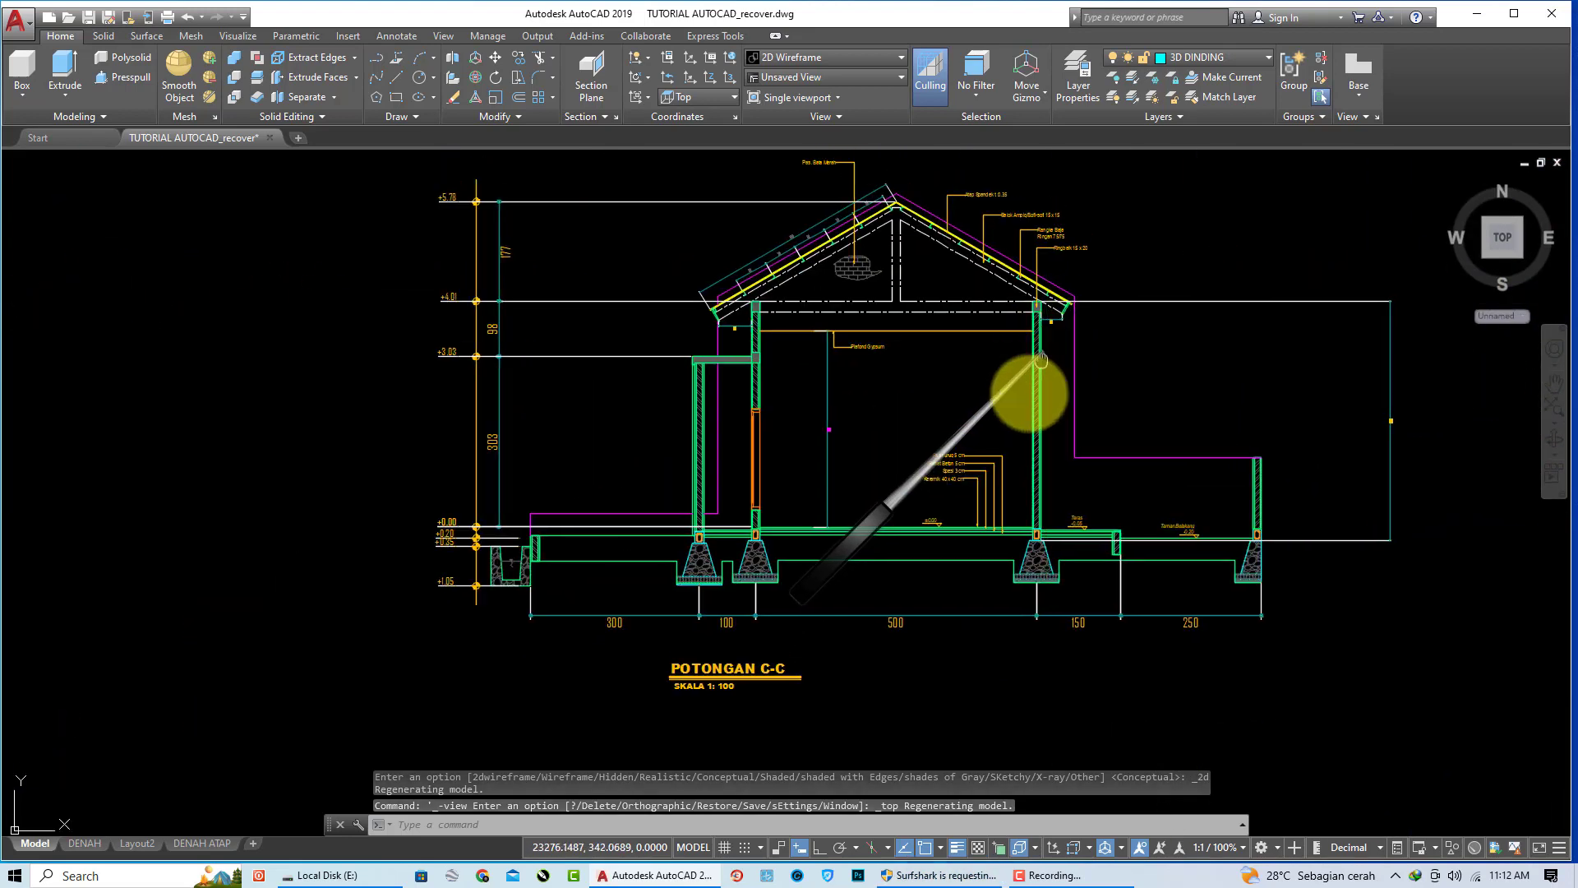
{"action": "key", "text": "Escape"}
{"action": "key", "text": "Escape"}
{"action": "key", "text": "Escape"}
Step: Start a polyline at the left wall top and adjust the Object Snap settings
{"action": "type", "text": "pl"}
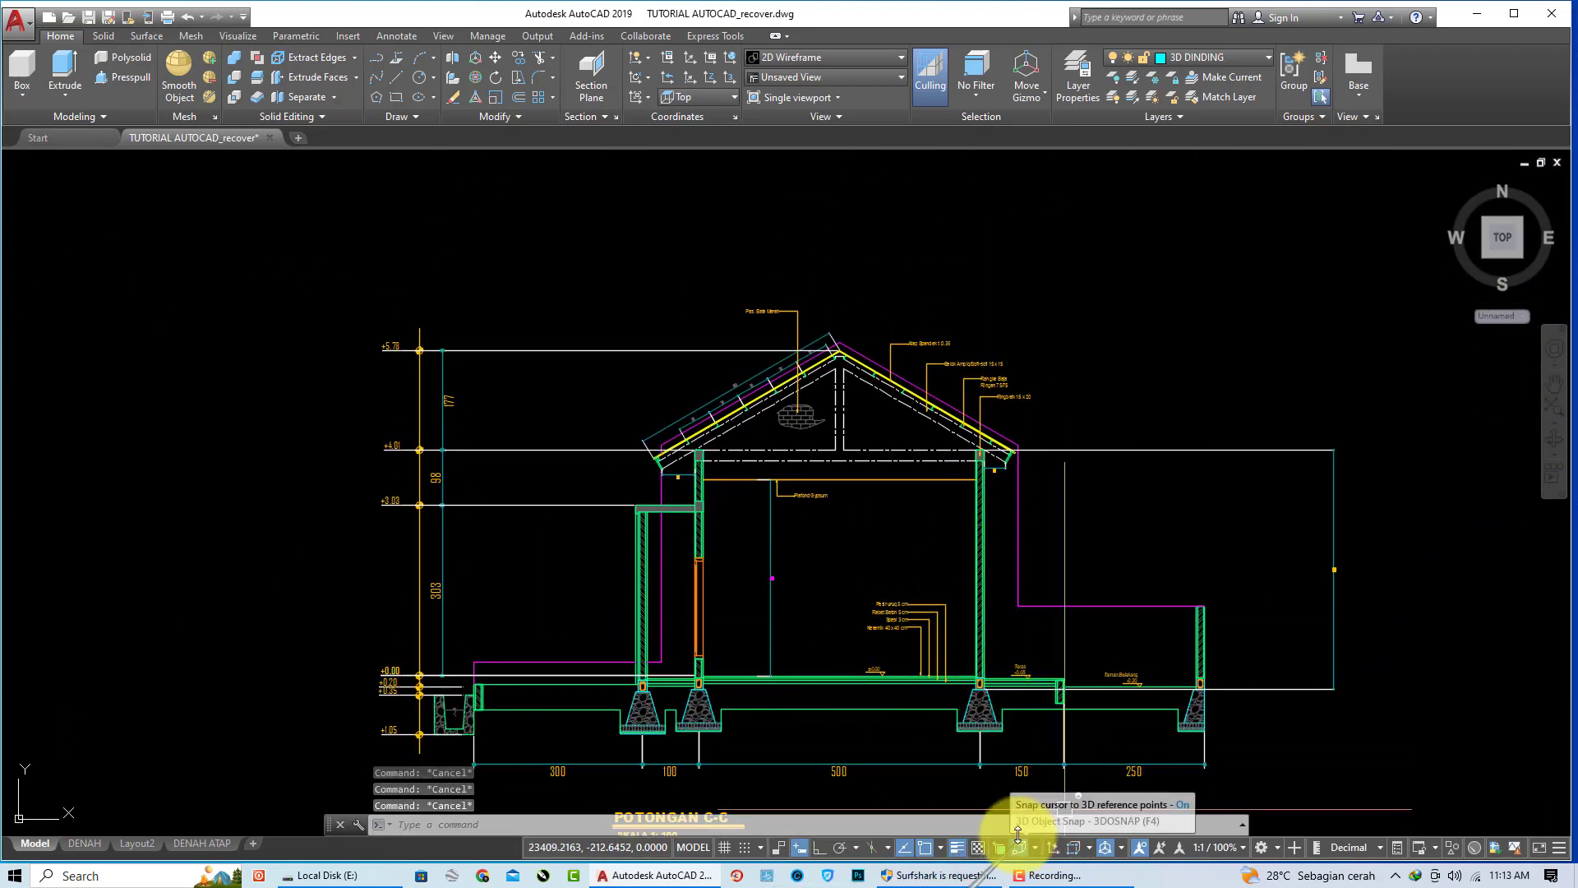
{"action": "key", "text": "Return"}
{"action": "scroll", "coordinate": [688, 458], "scroll_direction": "up", "scroll_amount": 3}
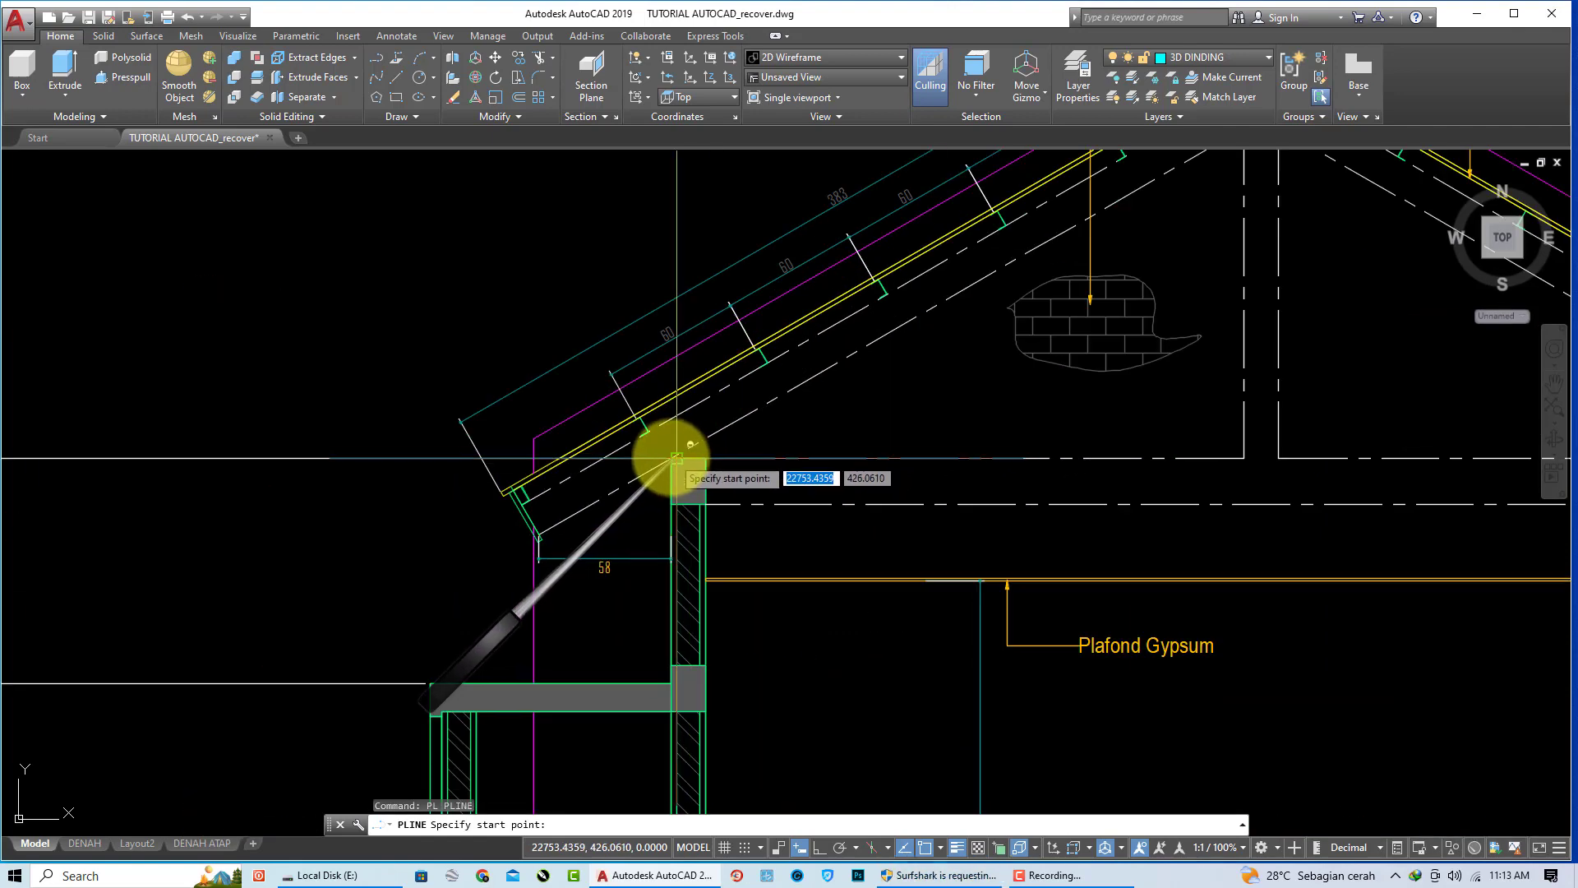
{"action": "scroll", "coordinate": [665, 458], "scroll_direction": "up", "scroll_amount": 3}
{"action": "left_click", "coordinate": [673, 455]}
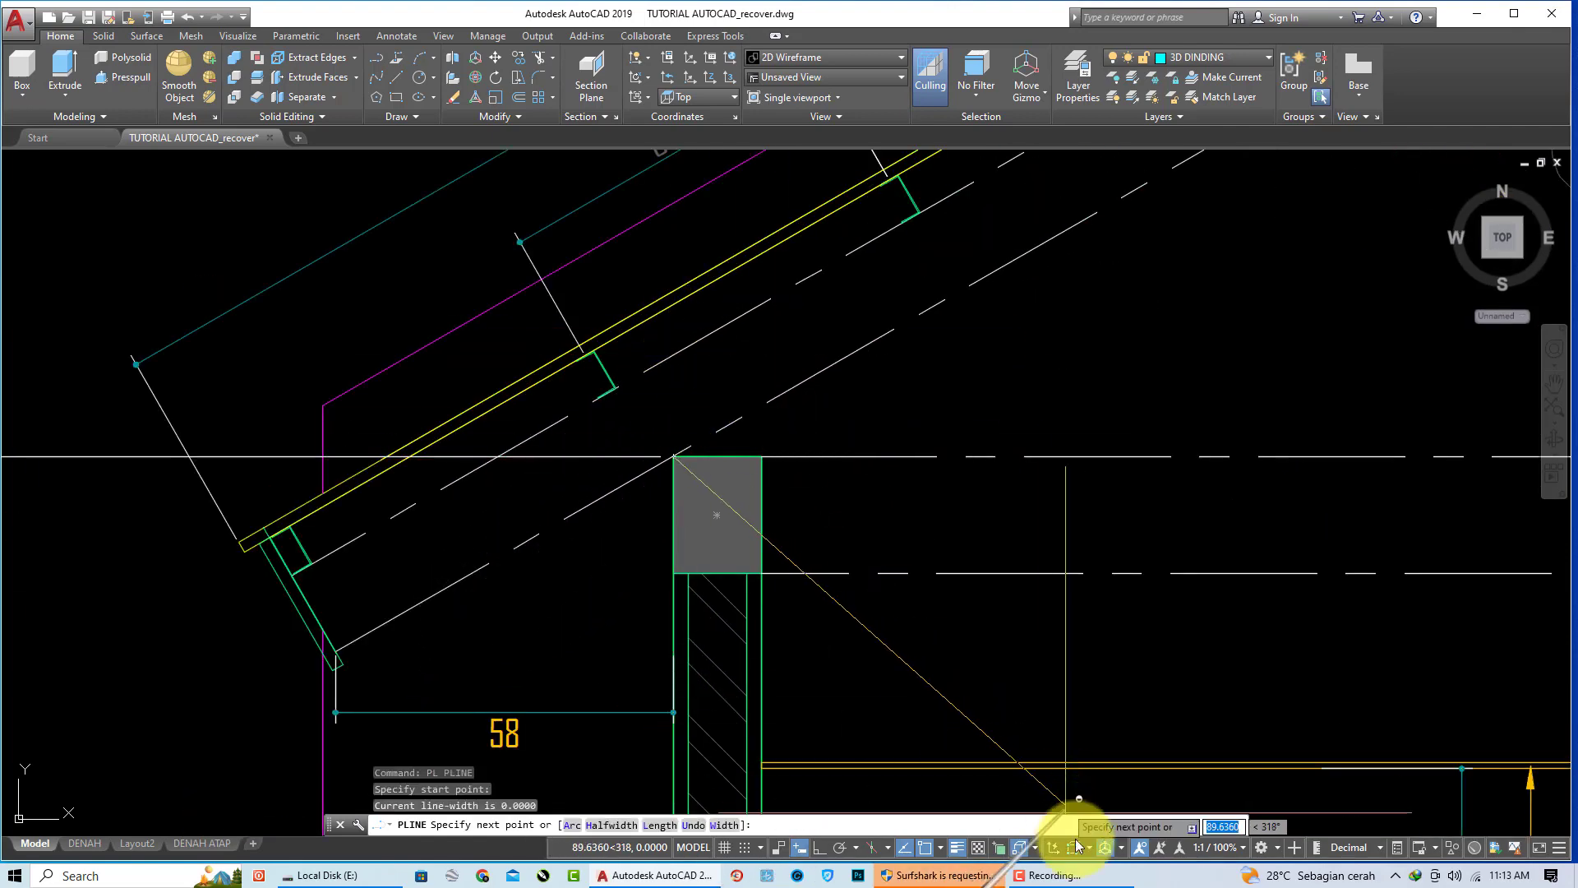
{"action": "left_click", "coordinate": [1037, 847]}
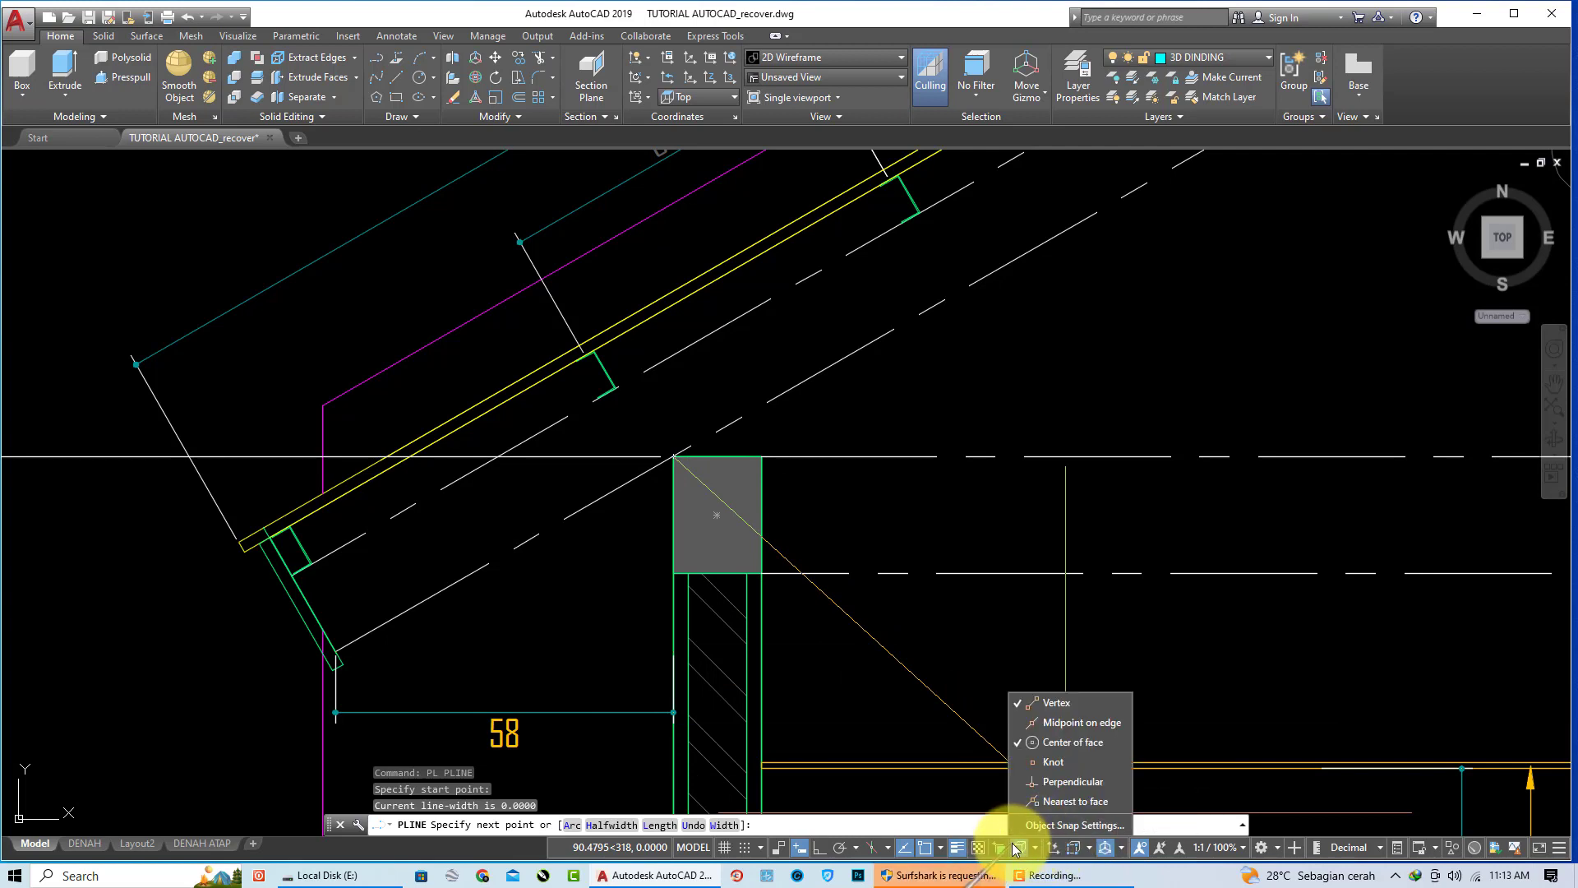
{"action": "left_click", "coordinate": [946, 847]}
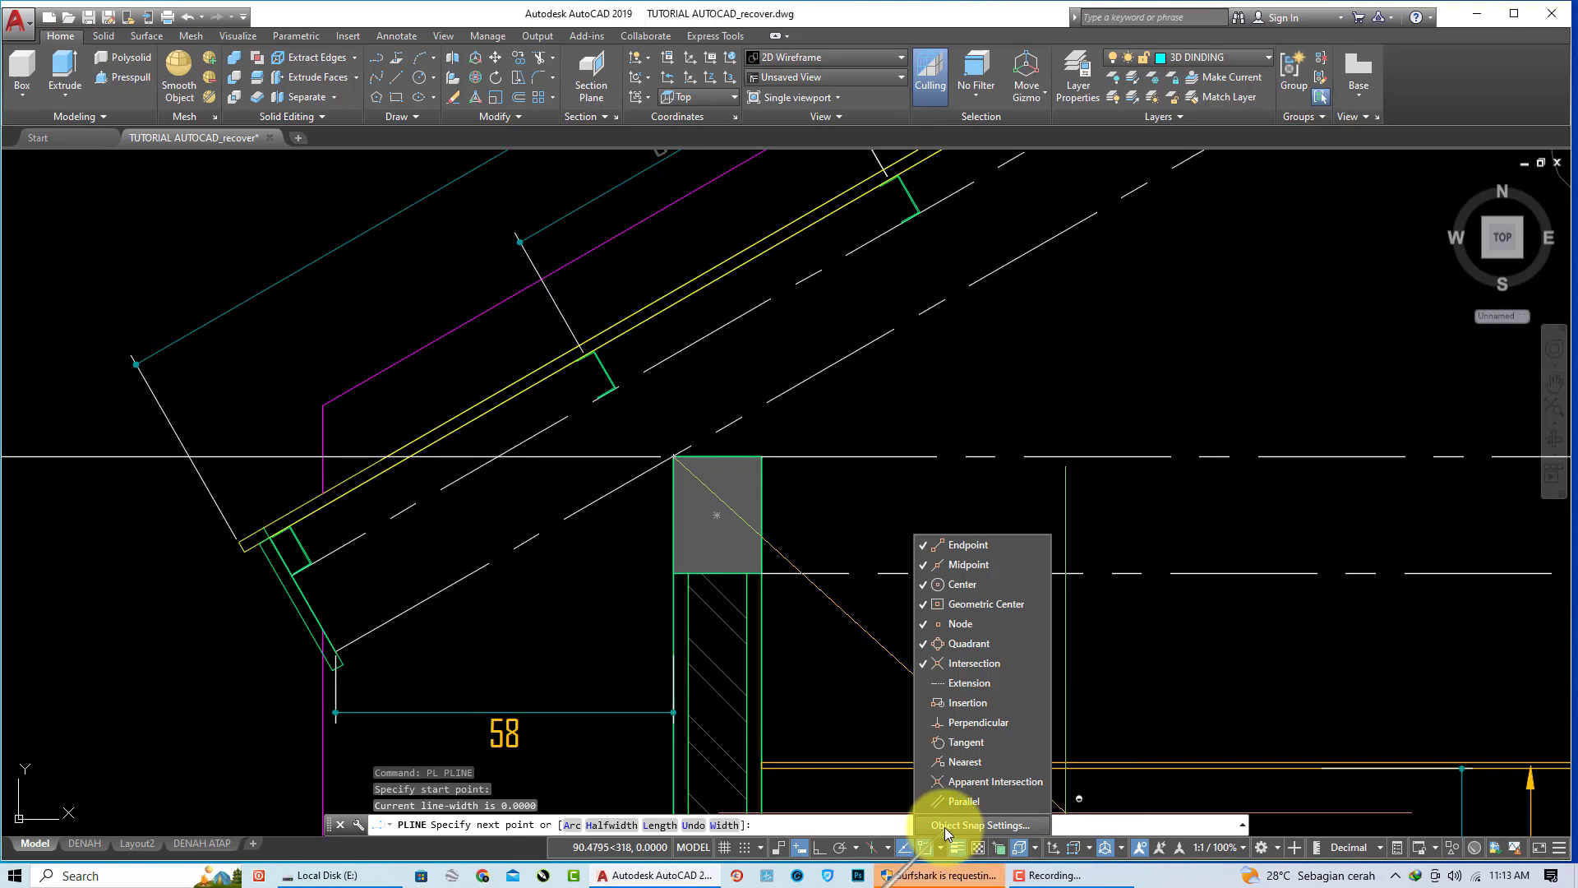
{"action": "left_click", "coordinate": [945, 826]}
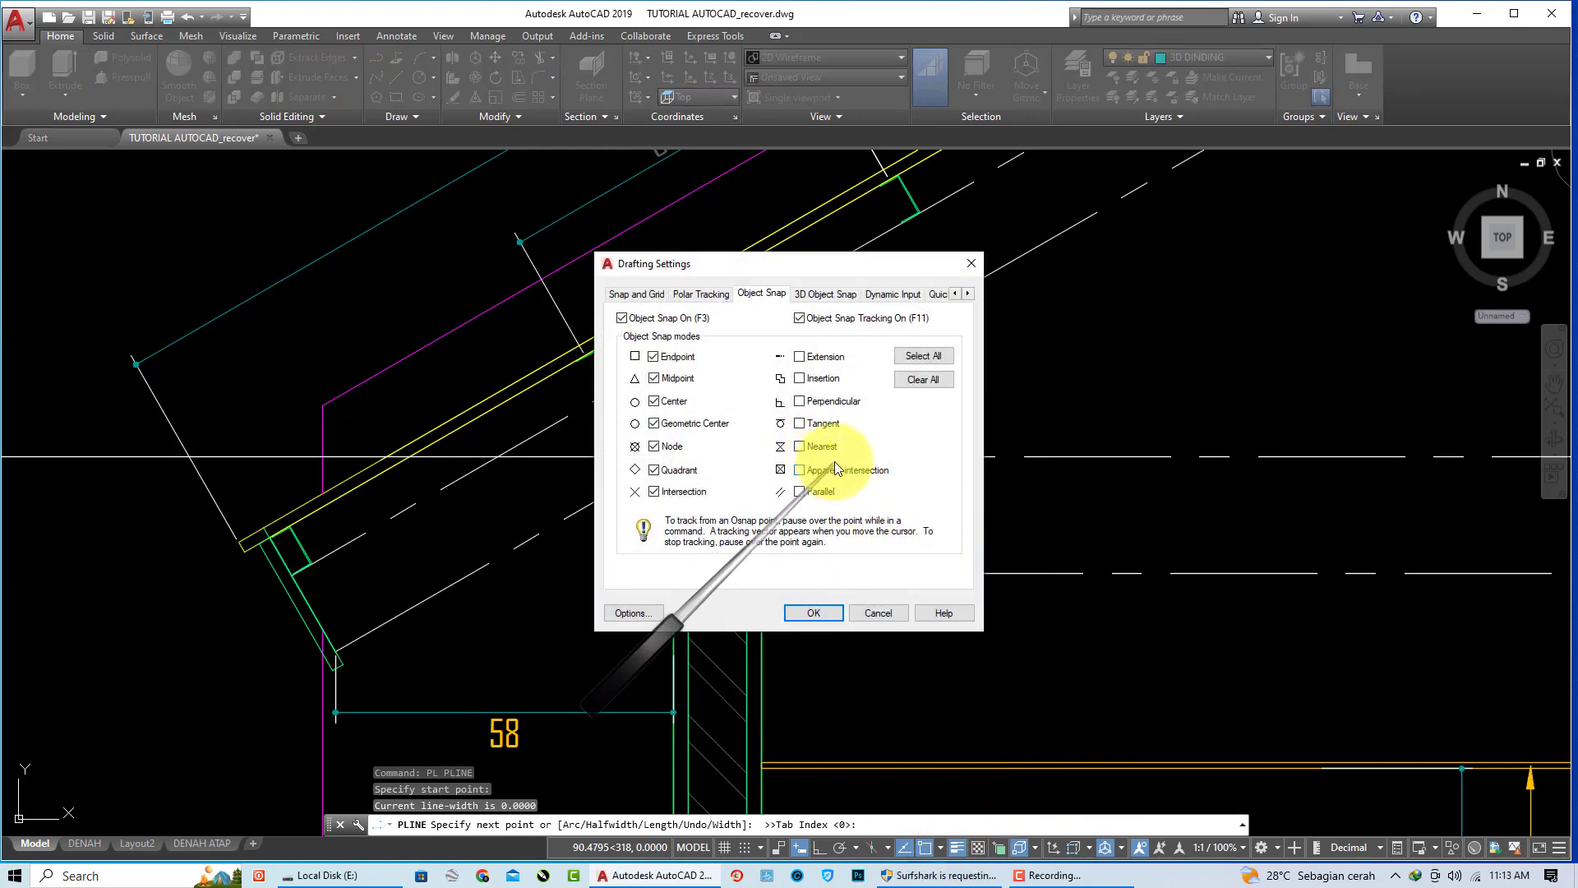
{"action": "left_click", "coordinate": [814, 615]}
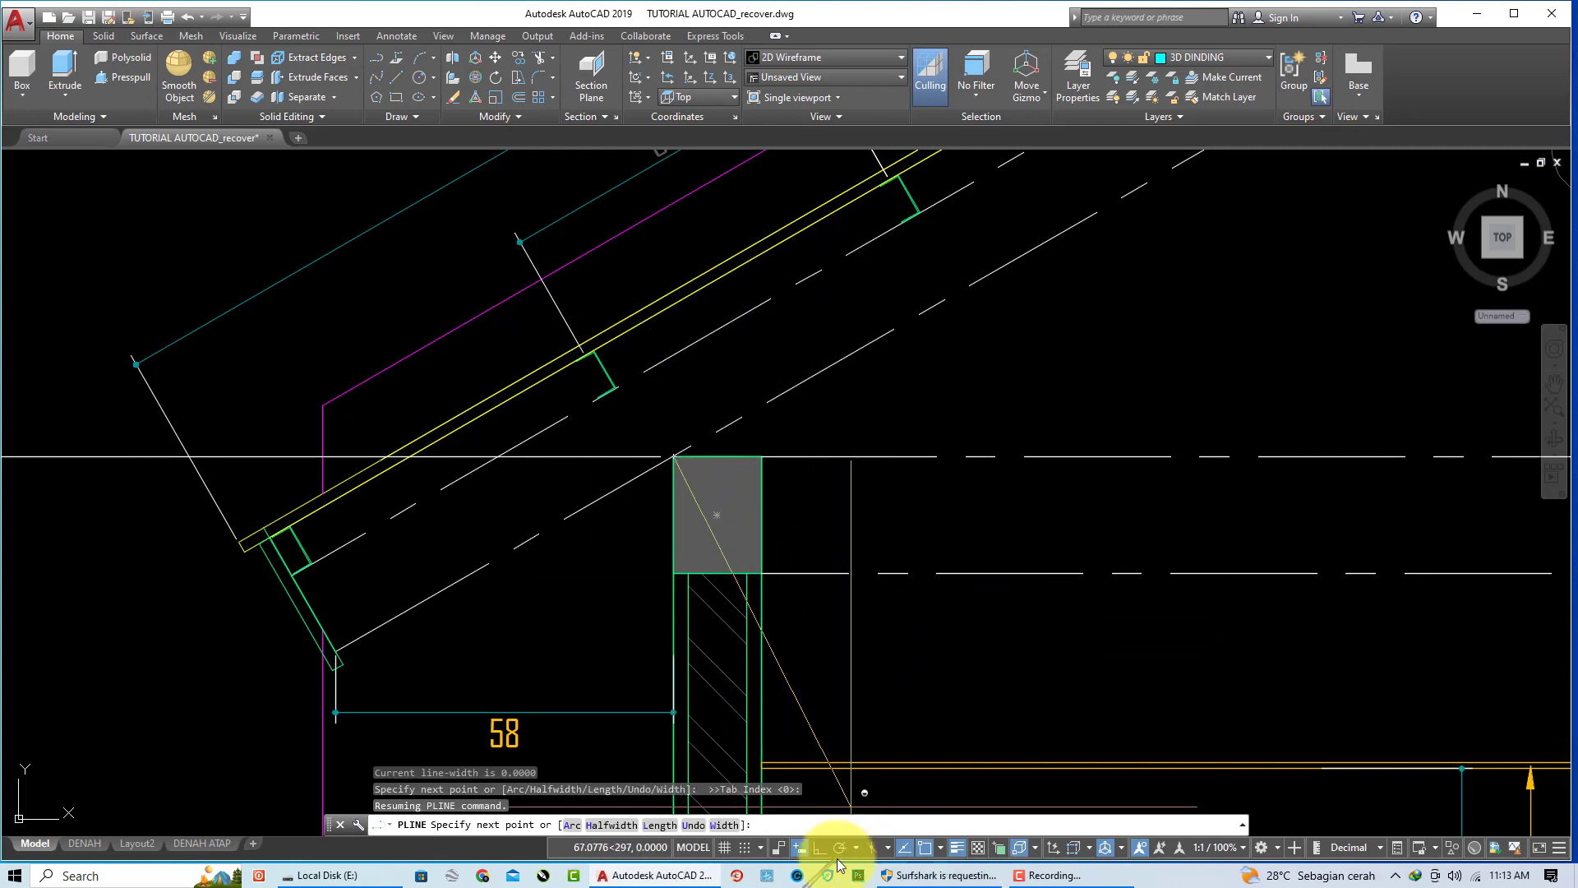
Step: Trace the roof underside, ridge and right wall top, then close the C-C gable outline
{"action": "left_click", "coordinate": [673, 355]}
{"action": "scroll", "coordinate": [581, 511], "scroll_direction": "down", "scroll_amount": 3}
{"action": "scroll", "coordinate": [775, 430], "scroll_direction": "down", "scroll_amount": 3}
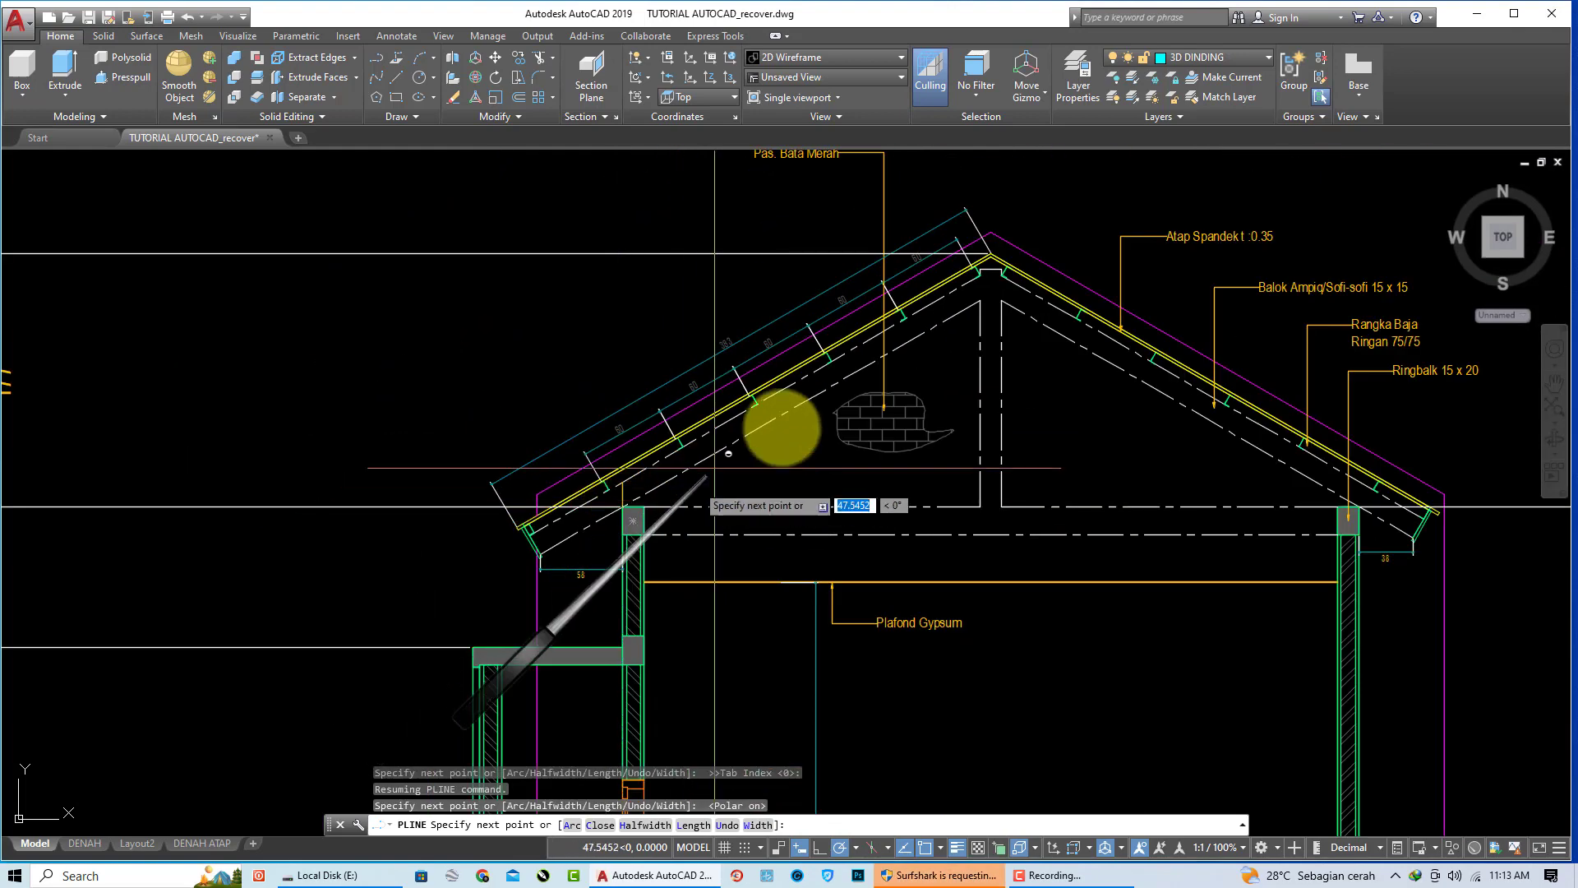
{"action": "scroll", "coordinate": [986, 268], "scroll_direction": "up", "scroll_amount": 4}
{"action": "scroll", "coordinate": [933, 261], "scroll_direction": "up", "scroll_amount": 2}
{"action": "left_click", "coordinate": [940, 262]}
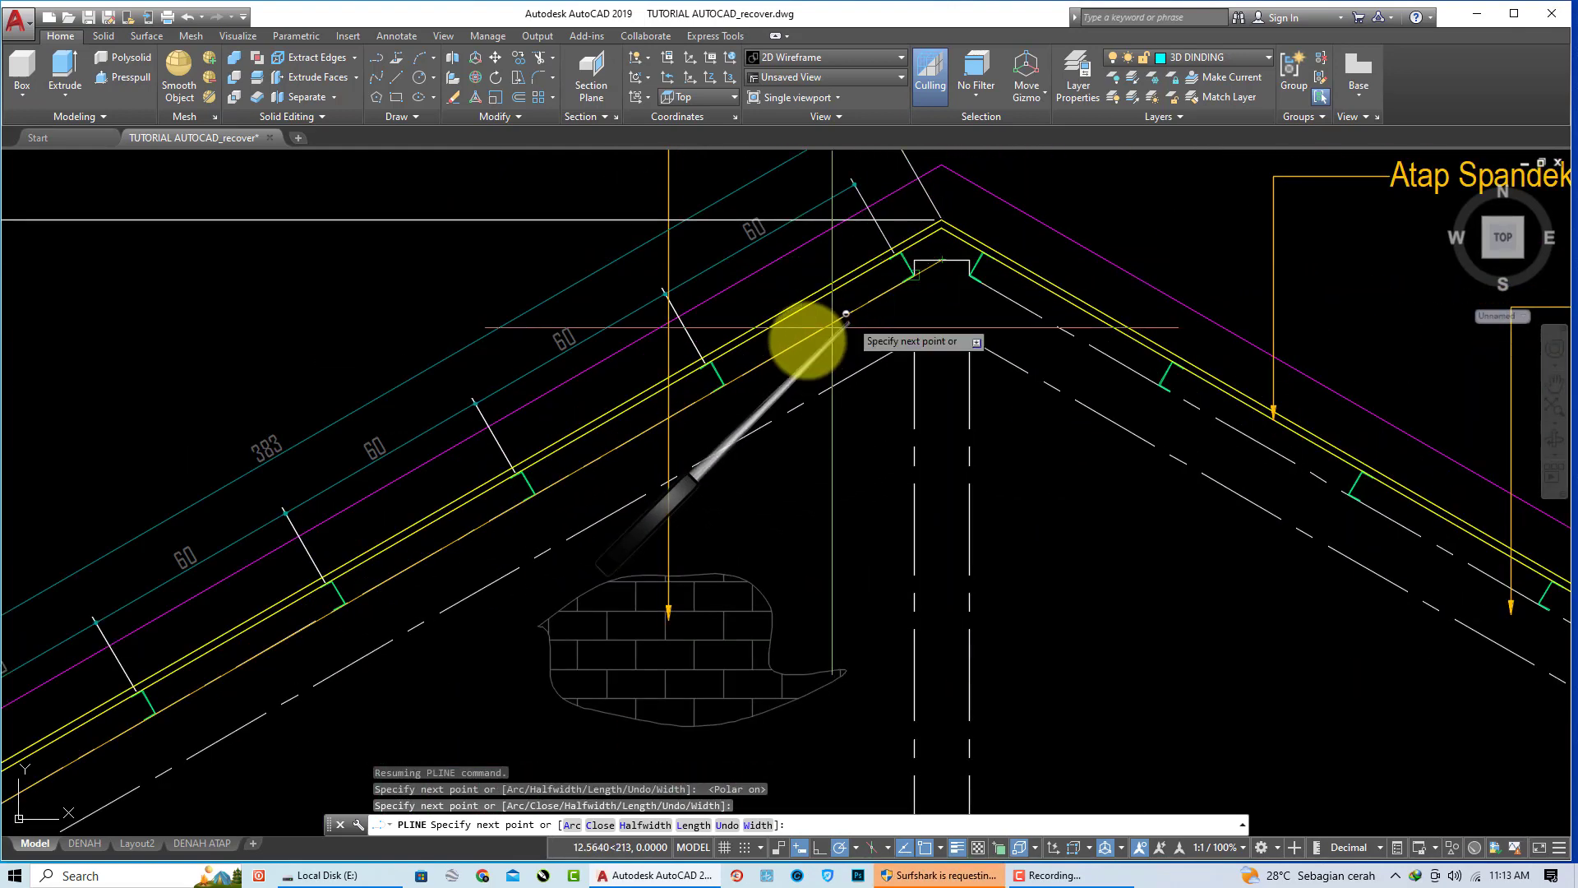
{"action": "scroll", "coordinate": [904, 411], "scroll_direction": "down", "scroll_amount": 3}
{"action": "scroll", "coordinate": [1060, 502], "scroll_direction": "up", "scroll_amount": 4}
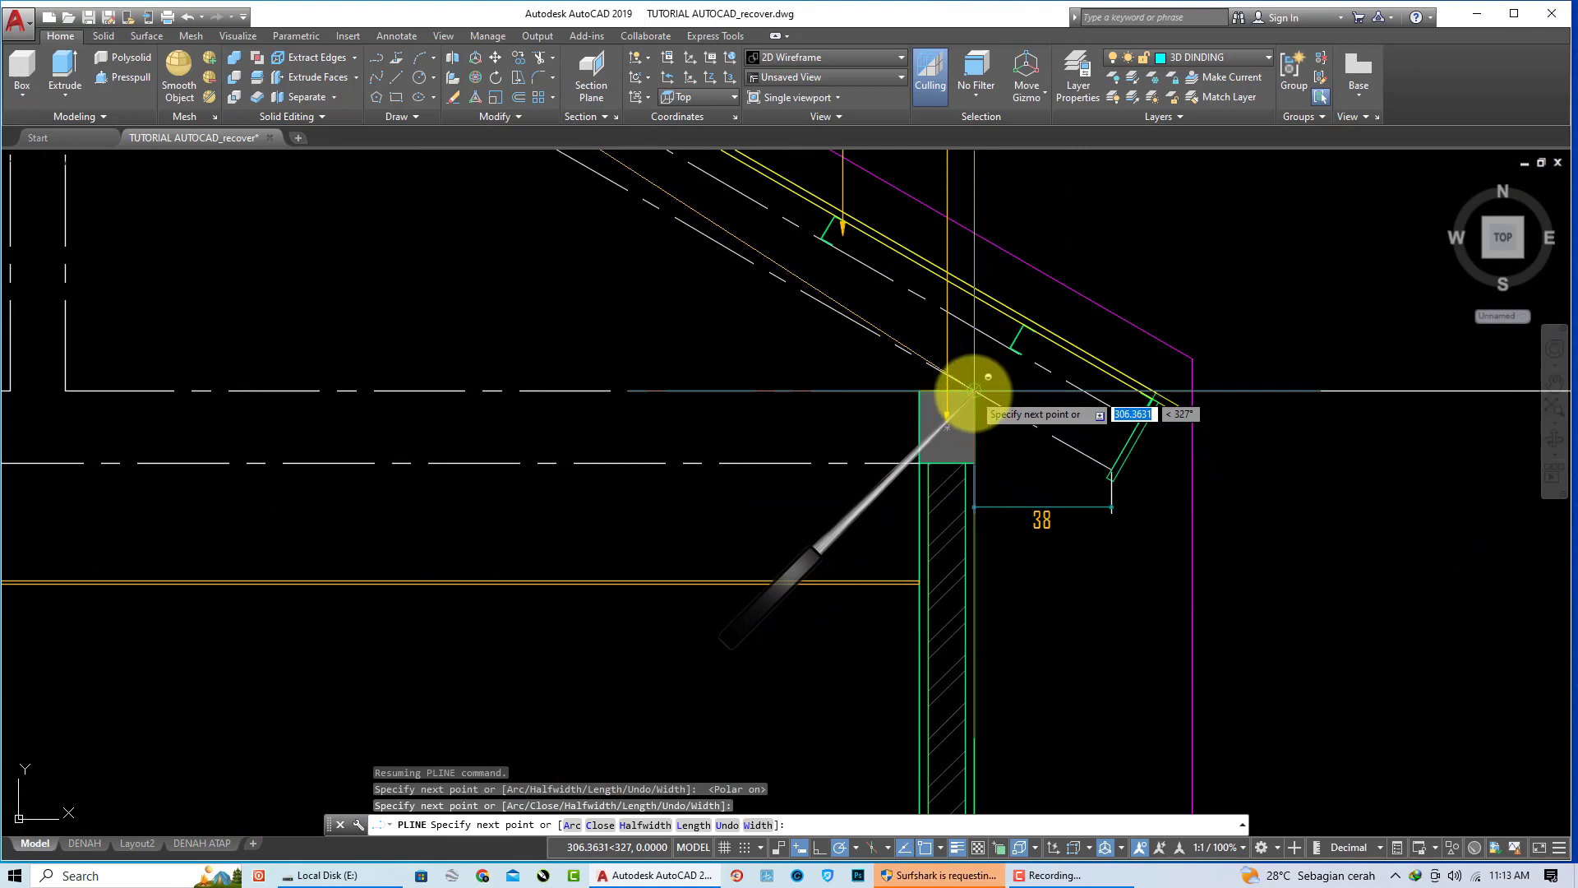
{"action": "left_click", "coordinate": [971, 332]}
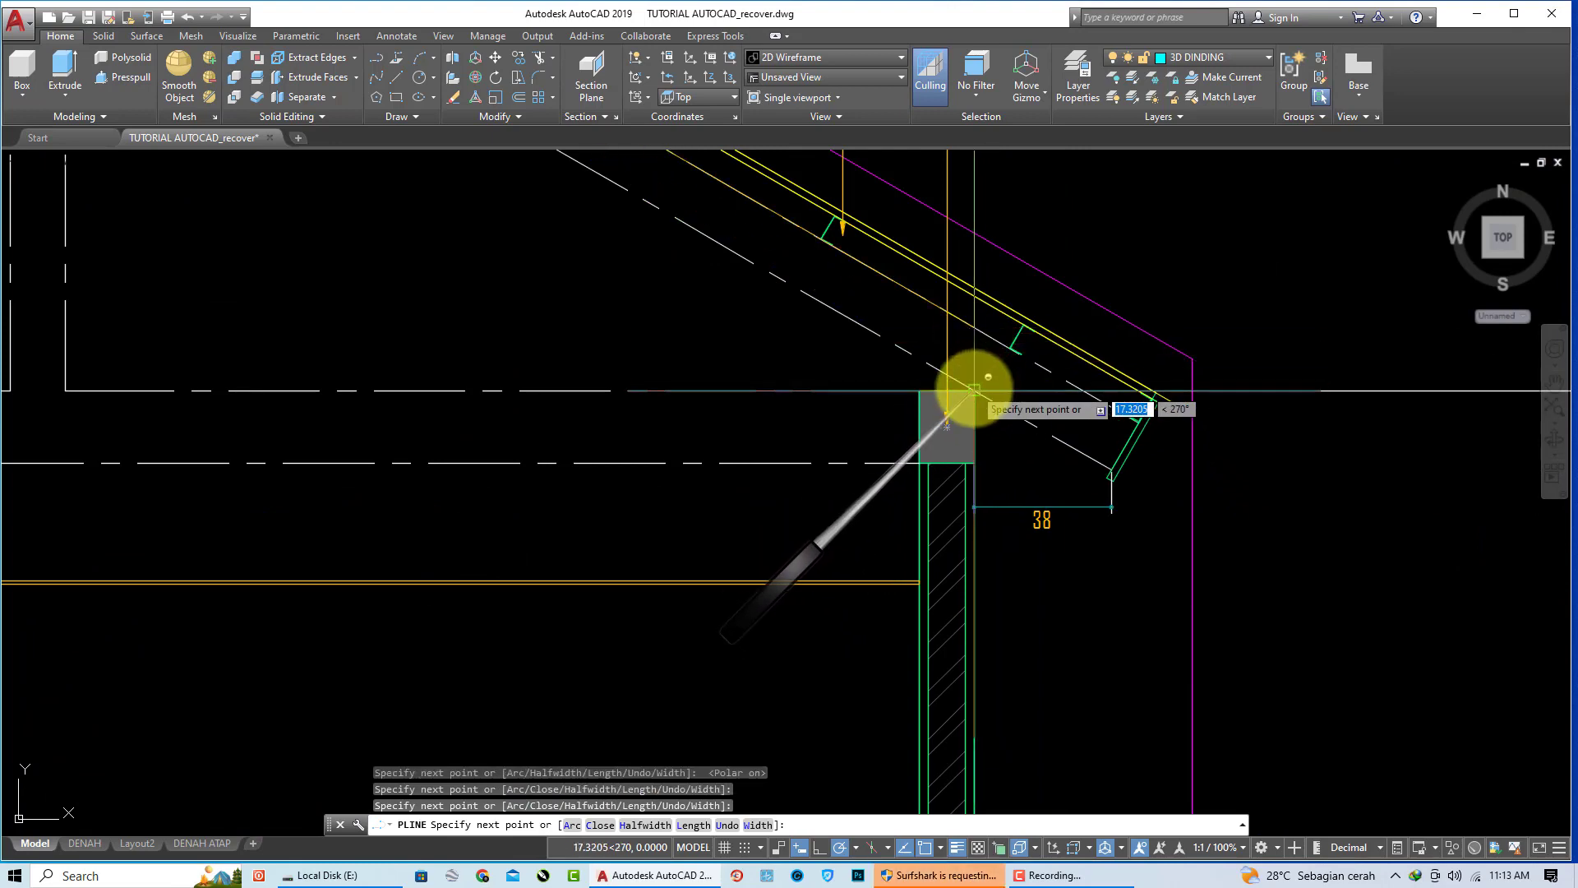
{"action": "scroll", "coordinate": [1085, 477], "scroll_direction": "down", "scroll_amount": 5}
{"action": "scroll", "coordinate": [592, 458], "scroll_direction": "up", "scroll_amount": 7}
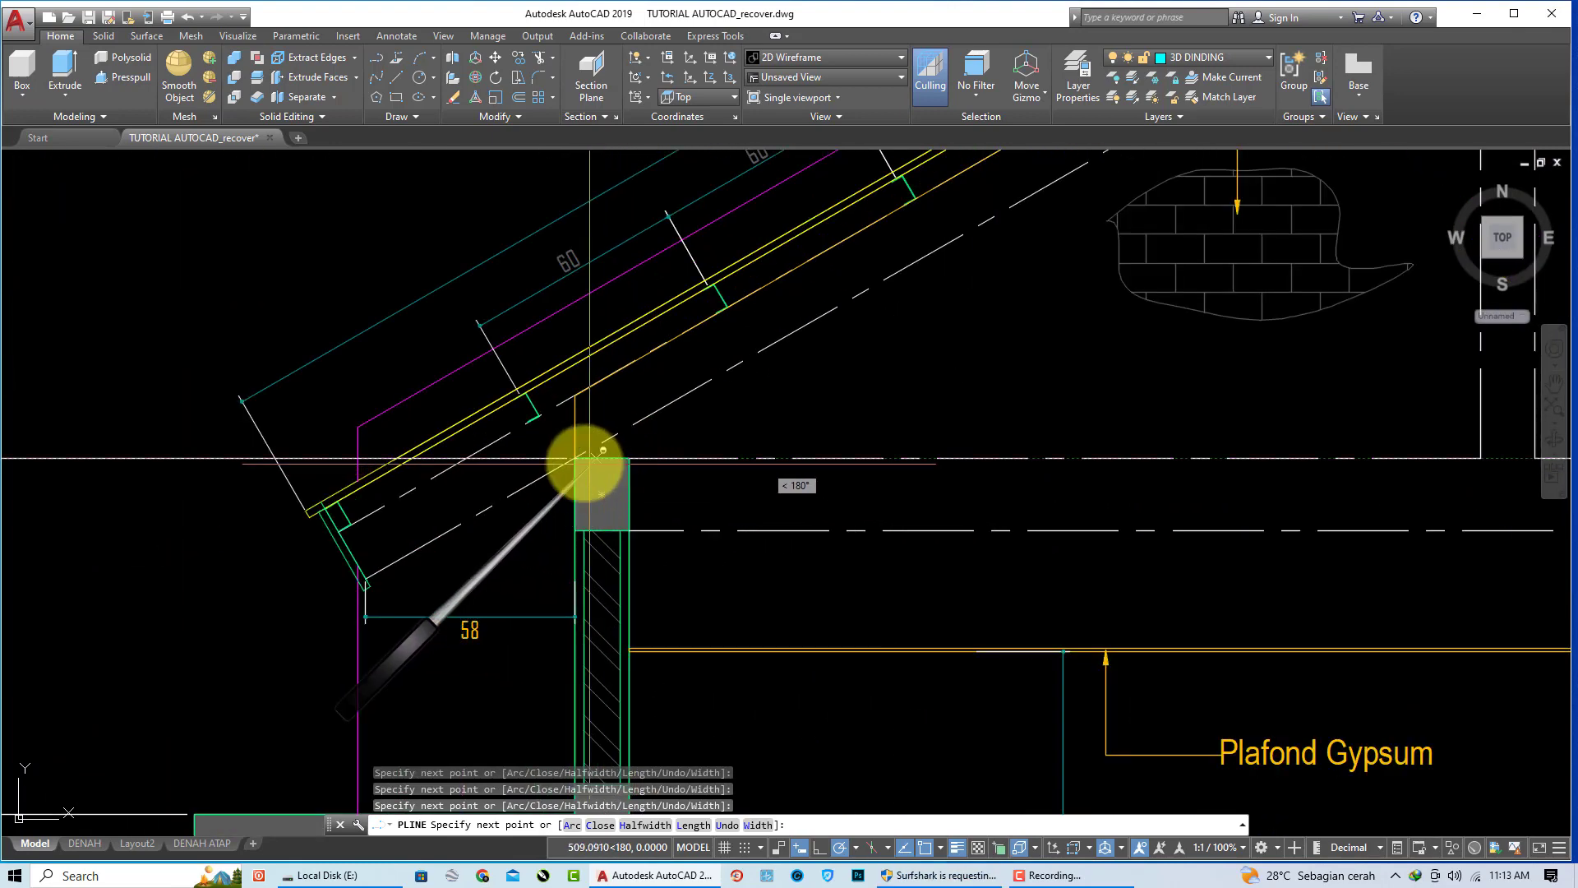
{"action": "type", "text": "C"}
{"action": "key", "text": "Return"}
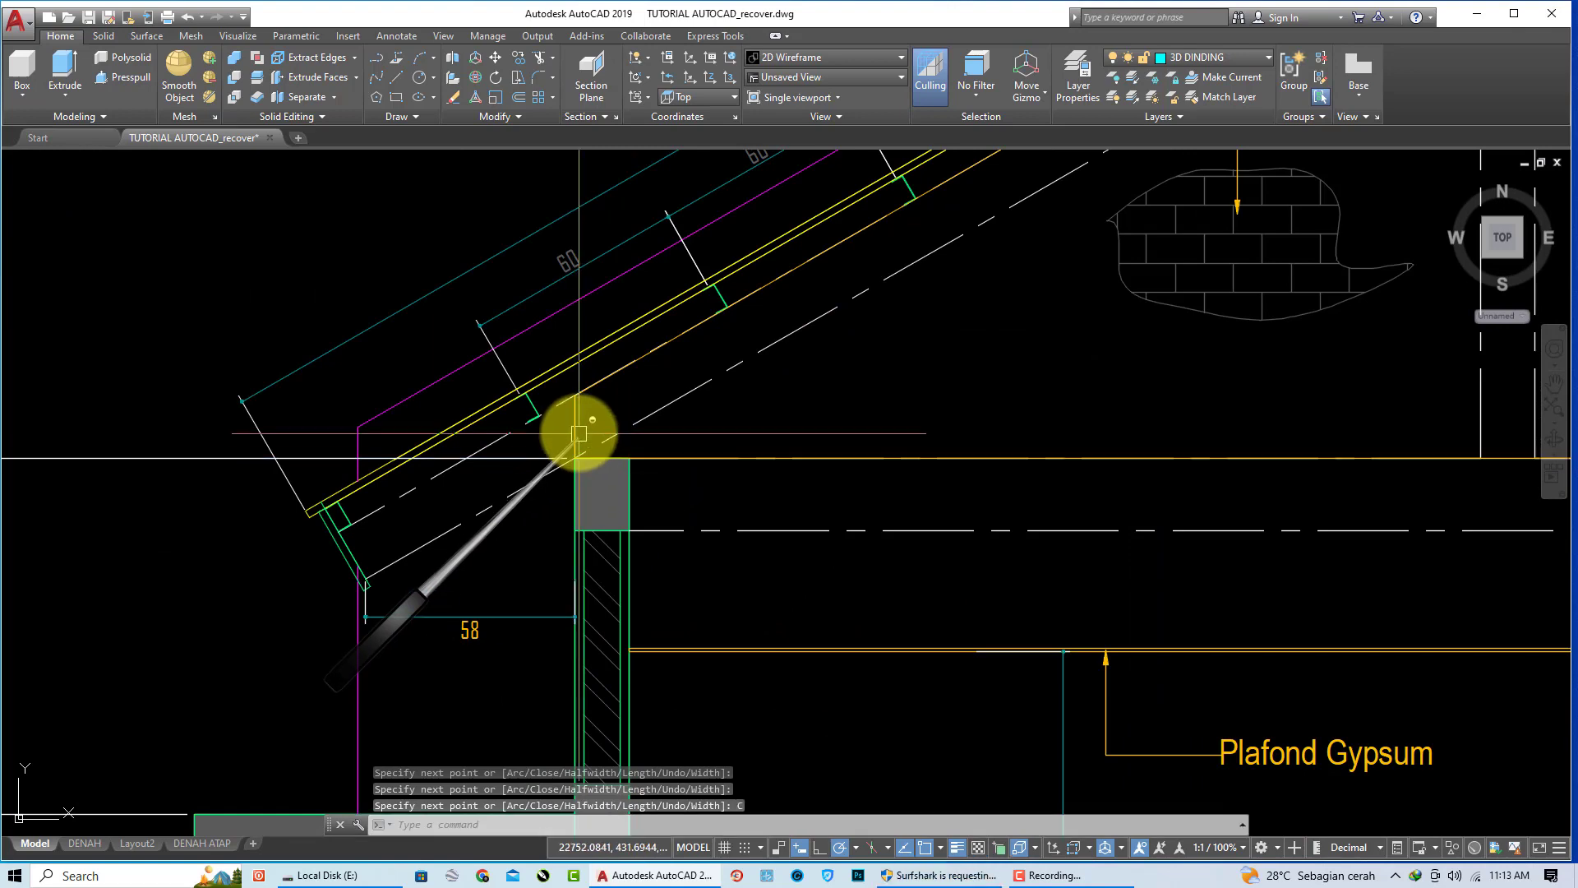
{"action": "scroll", "coordinate": [574, 427], "scroll_direction": "down", "scroll_amount": 5}
{"action": "scroll", "coordinate": [624, 460], "scroll_direction": "down", "scroll_amount": 5}
Step: Move the C-C gable triangle into the empty area on the left
{"action": "type", "text": "M"}
{"action": "key", "text": "Return"}
{"action": "left_click", "coordinate": [746, 485]}
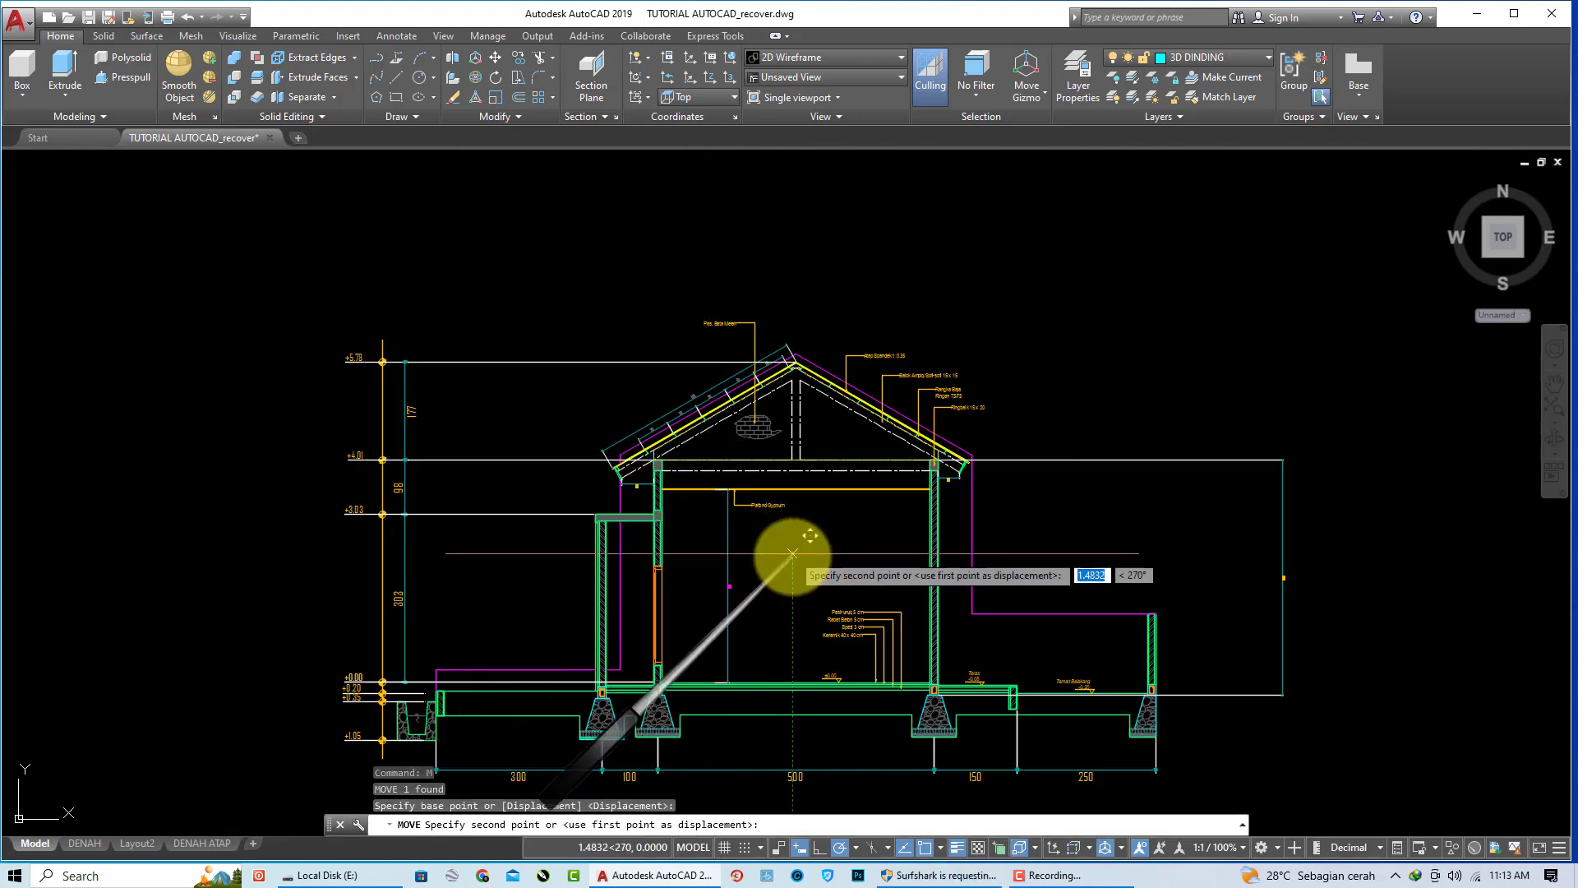
{"action": "scroll", "coordinate": [781, 553], "scroll_direction": "down", "scroll_amount": 3}
{"action": "scroll", "coordinate": [404, 651], "scroll_direction": "down", "scroll_amount": 2}
{"action": "scroll", "coordinate": [662, 651], "scroll_direction": "down", "scroll_amount": 1}
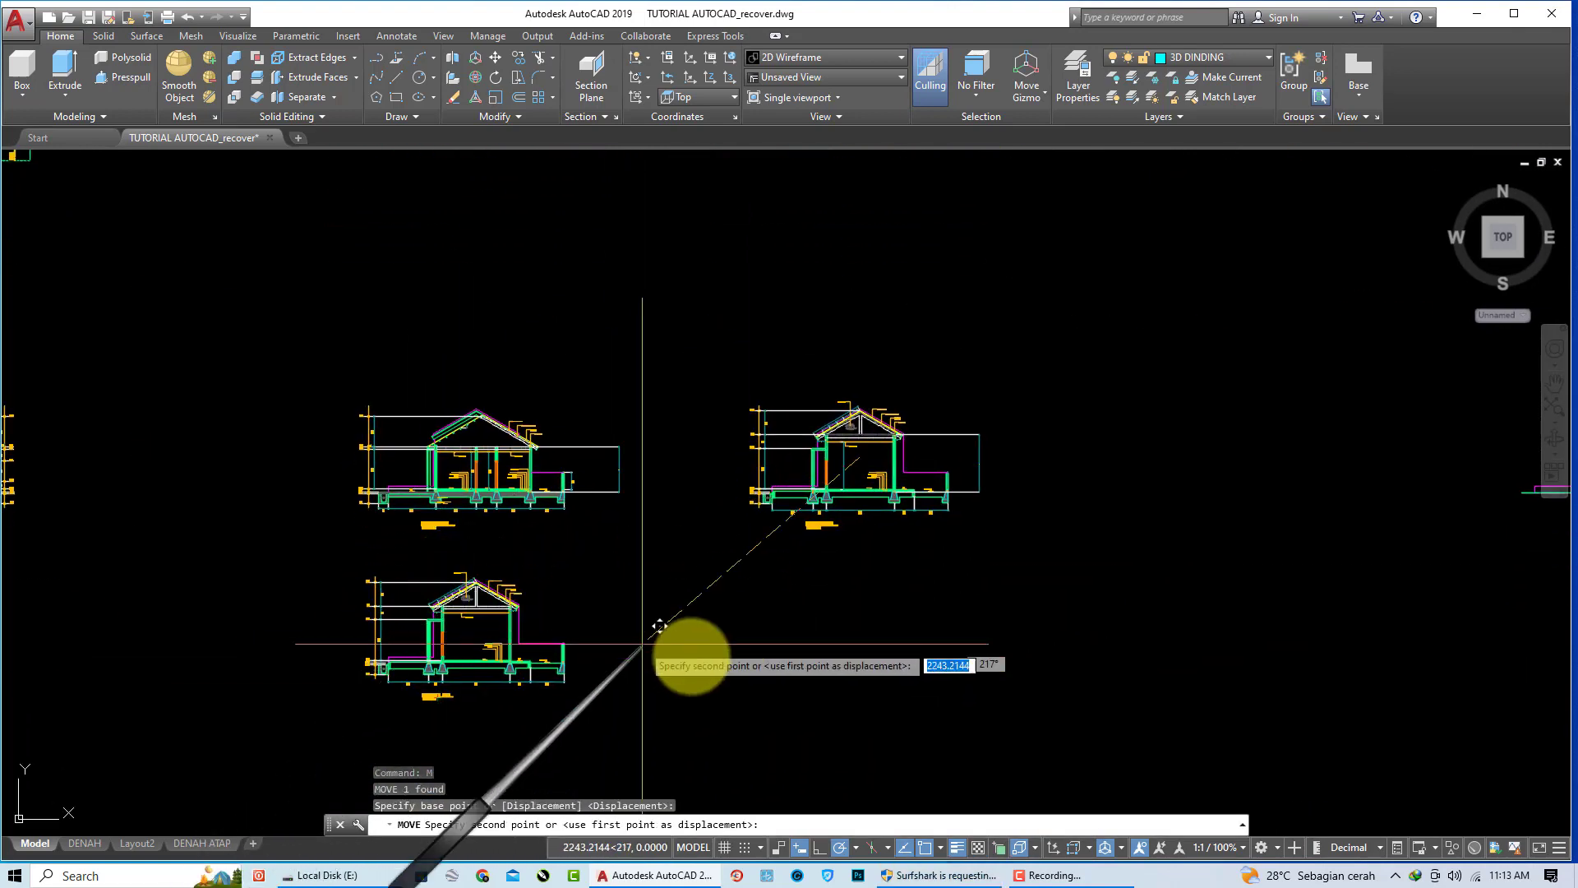
{"action": "scroll", "coordinate": [749, 641], "scroll_direction": "down", "scroll_amount": 2}
{"action": "scroll", "coordinate": [164, 526], "scroll_direction": "up", "scroll_amount": 3}
{"action": "scroll", "coordinate": [313, 534], "scroll_direction": "up", "scroll_amount": 3}
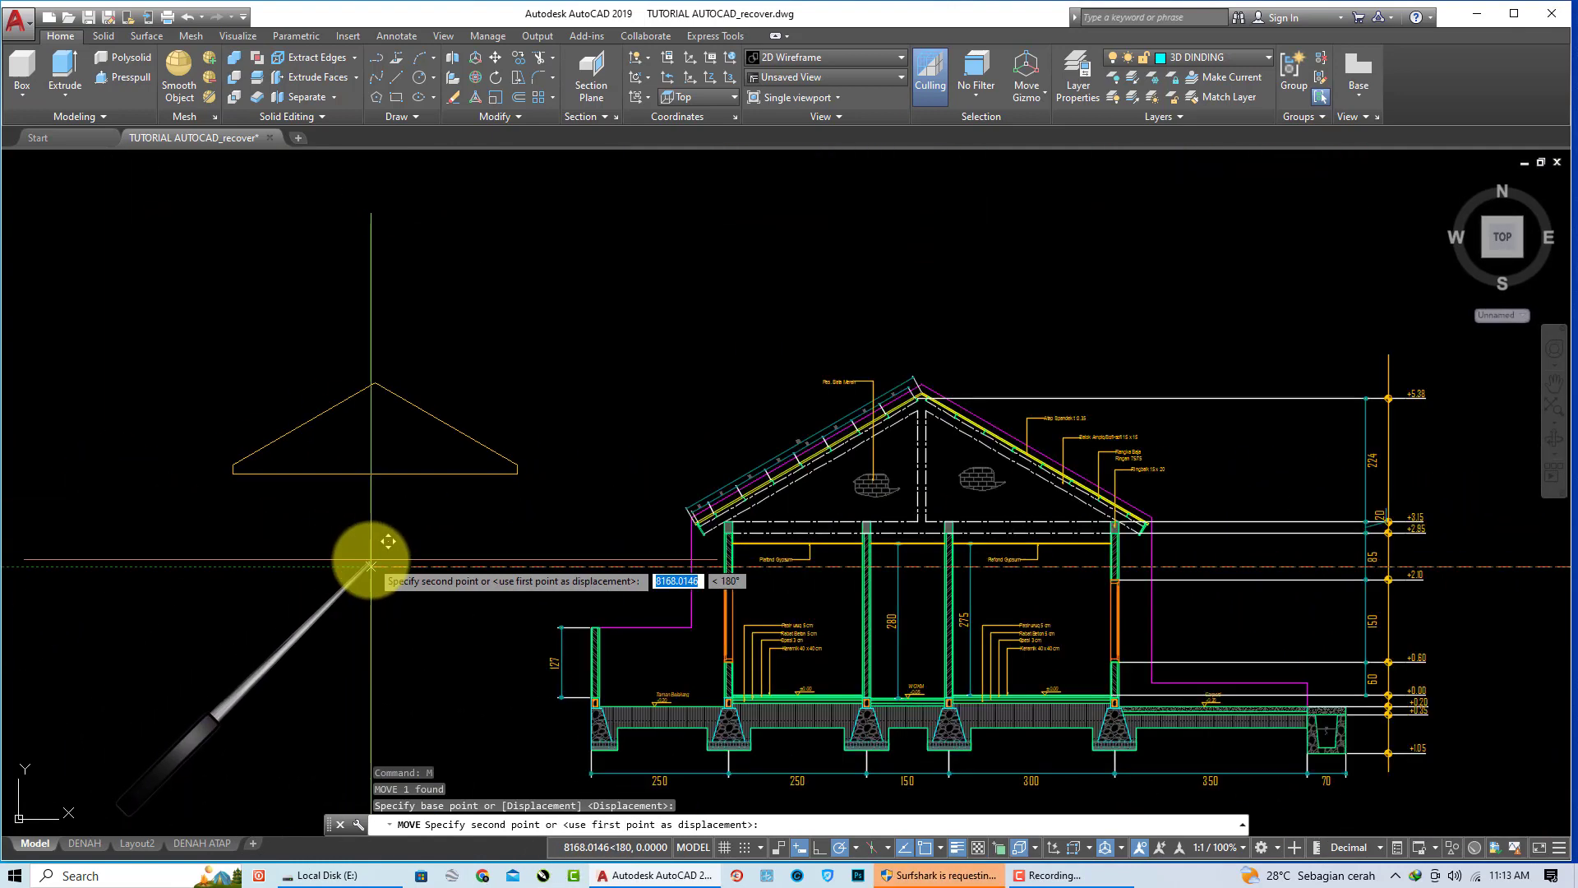
{"action": "scroll", "coordinate": [386, 567], "scroll_direction": "down", "scroll_amount": 1}
{"action": "left_click", "coordinate": [377, 590]}
{"action": "key", "text": "Return"}
{"action": "key", "text": "Escape"}
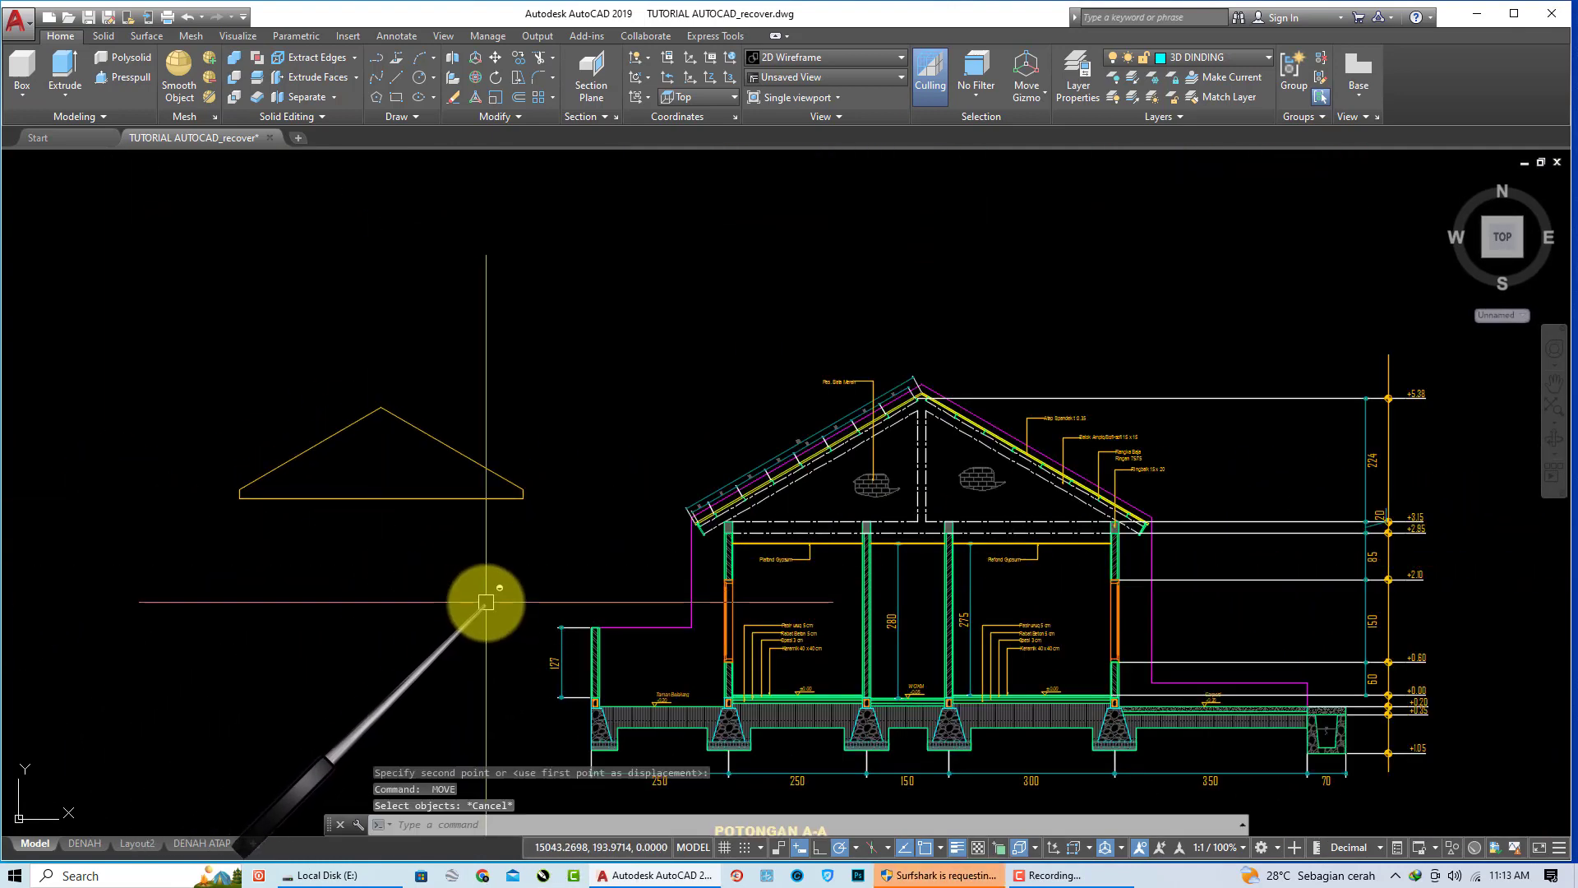
{"action": "type", "text": "PL"}
Step: Trace a closed eave–peak–eave triangle over the POTONGAN A-A roof
{"action": "key", "text": "Return"}
{"action": "scroll", "coordinate": [658, 535], "scroll_direction": "up", "scroll_amount": 2}
{"action": "scroll", "coordinate": [630, 465], "scroll_direction": "up", "scroll_amount": 5}
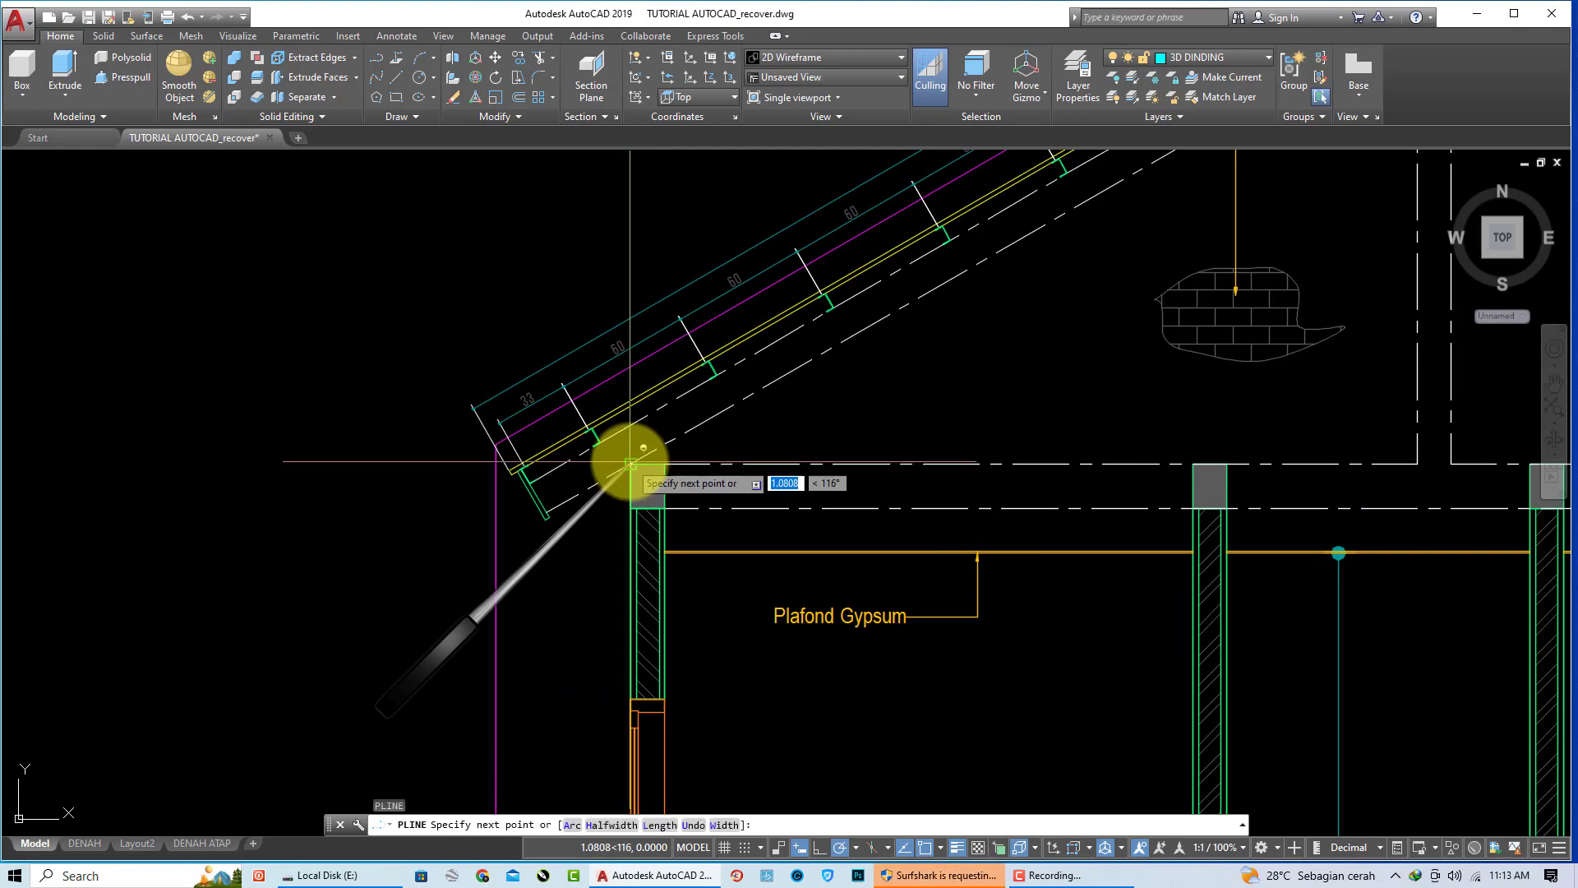
{"action": "left_click", "coordinate": [630, 465]}
{"action": "scroll", "coordinate": [715, 546], "scroll_direction": "down", "scroll_amount": 4}
{"action": "scroll", "coordinate": [754, 497], "scroll_direction": "up", "scroll_amount": 4}
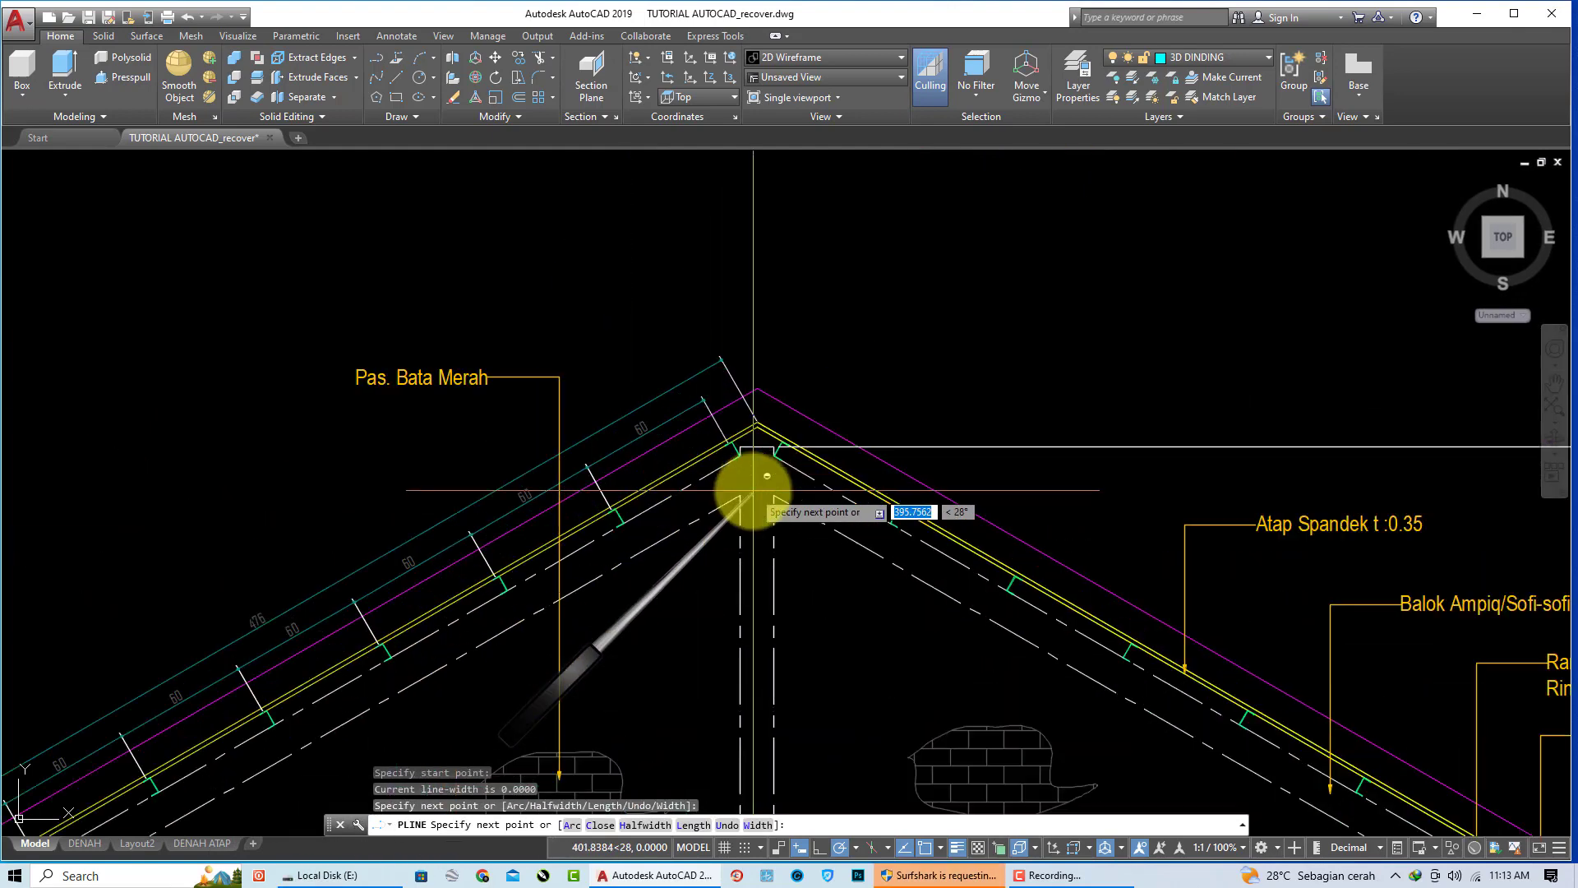
{"action": "left_click", "coordinate": [753, 490]}
{"action": "scroll", "coordinate": [863, 662], "scroll_direction": "down", "scroll_amount": 3}
{"action": "scroll", "coordinate": [965, 713], "scroll_direction": "up", "scroll_amount": 3}
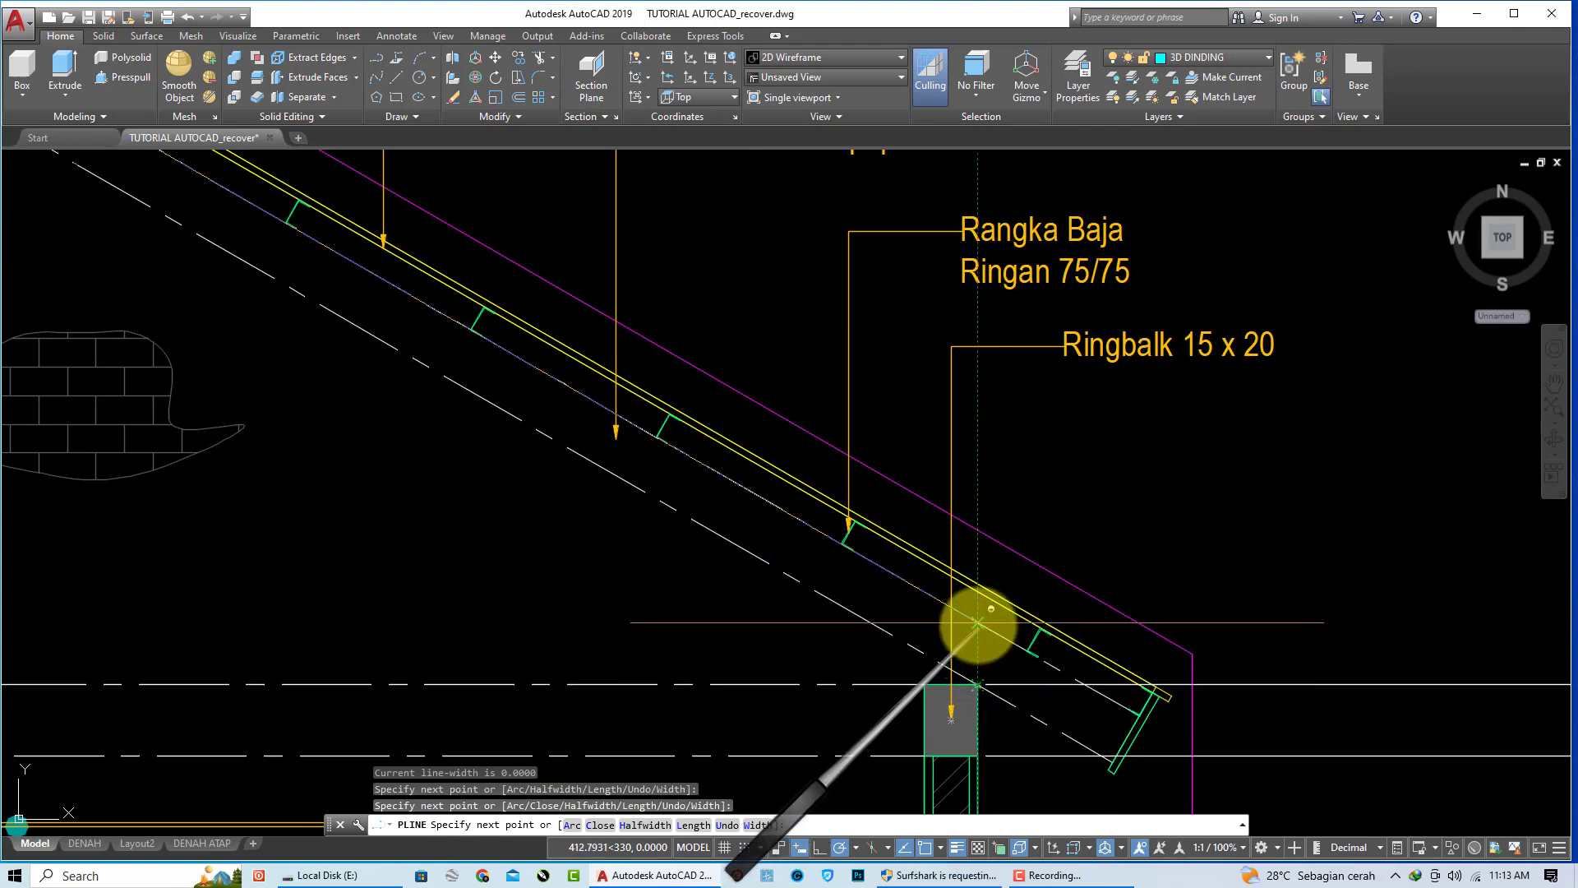
{"action": "left_click", "coordinate": [977, 623]}
{"action": "scroll", "coordinate": [978, 608], "scroll_direction": "down", "scroll_amount": 4}
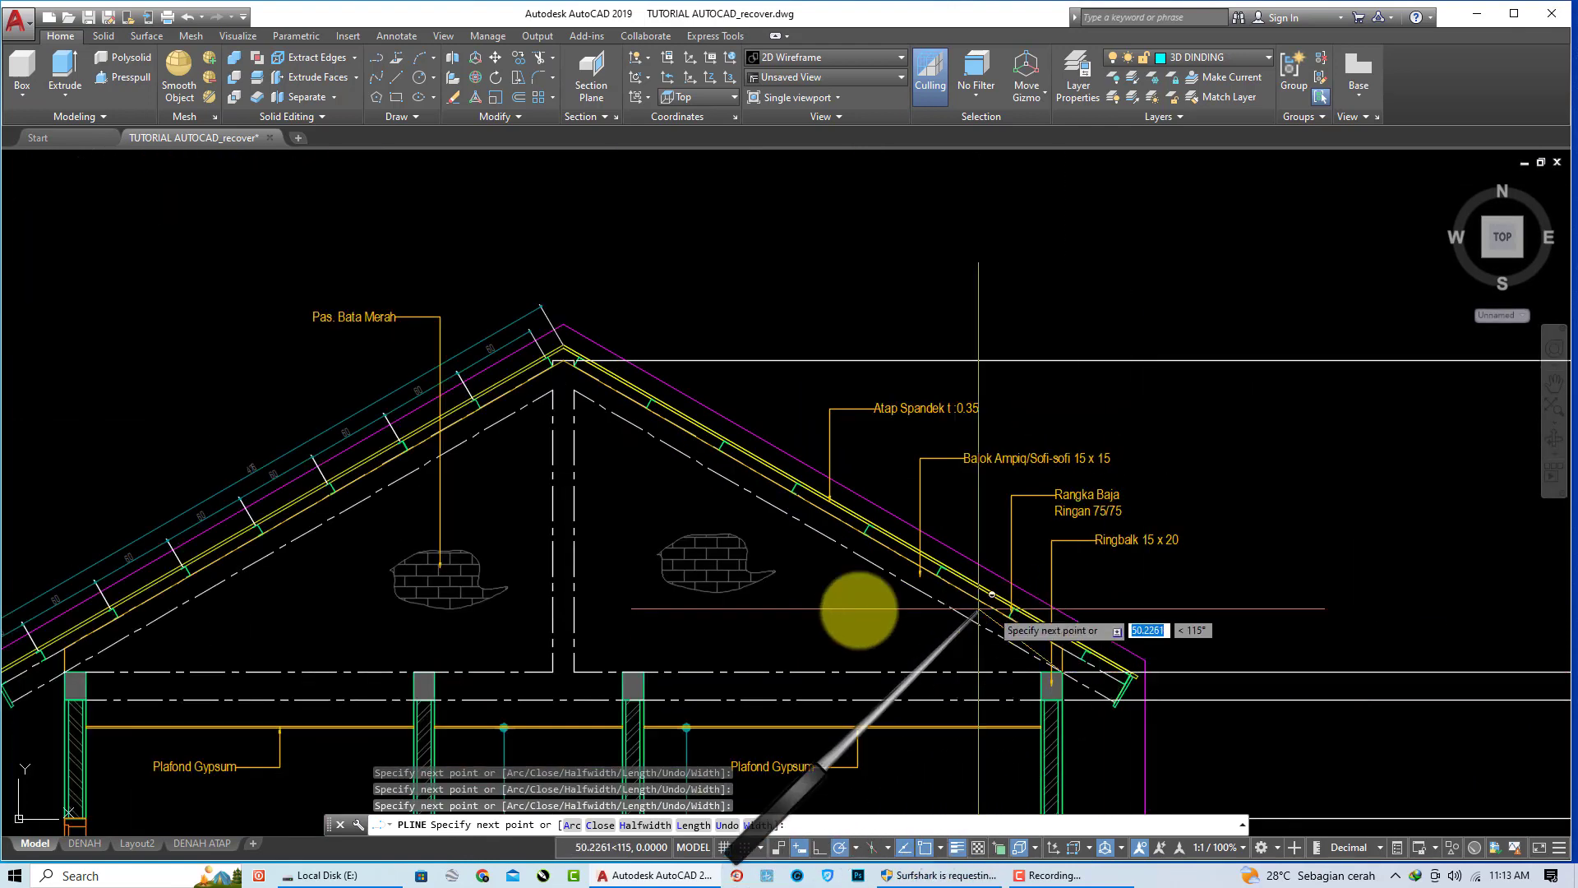
{"action": "scroll", "coordinate": [879, 565], "scroll_direction": "up", "scroll_amount": 1}
{"action": "scroll", "coordinate": [584, 634], "scroll_direction": "up", "scroll_amount": 2}
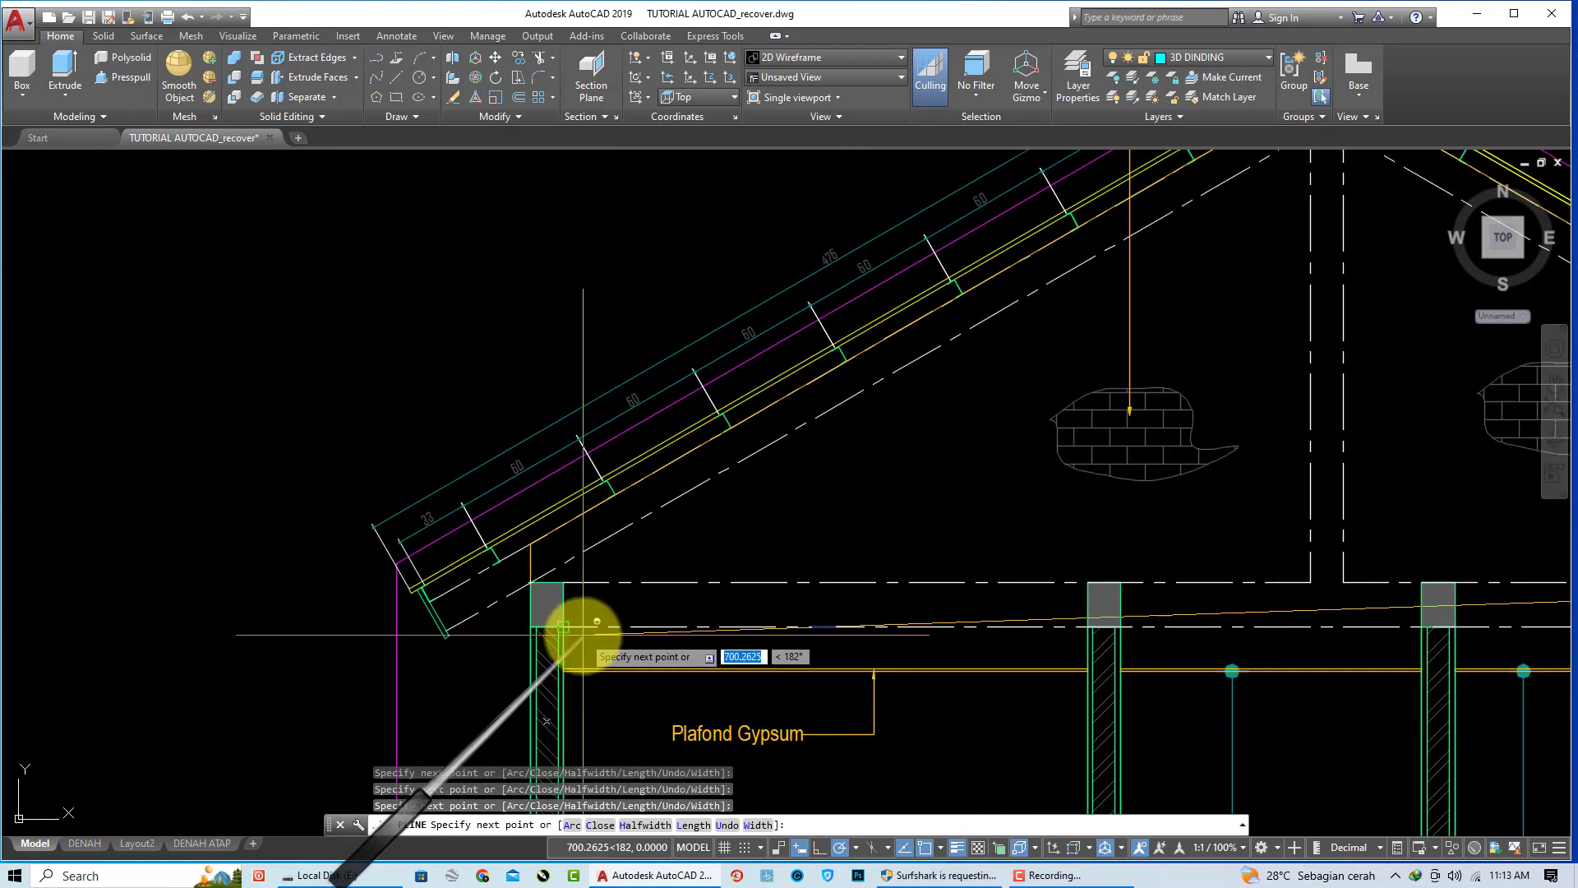
{"action": "type", "text": "C"}
{"action": "key", "text": "Return"}
{"action": "scroll", "coordinate": [529, 567], "scroll_direction": "down", "scroll_amount": 1}
Step: Move the newly traced triangle below the first gable triangle
{"action": "scroll", "coordinate": [669, 592], "scroll_direction": "down", "scroll_amount": 2}
{"action": "type", "text": "M"}
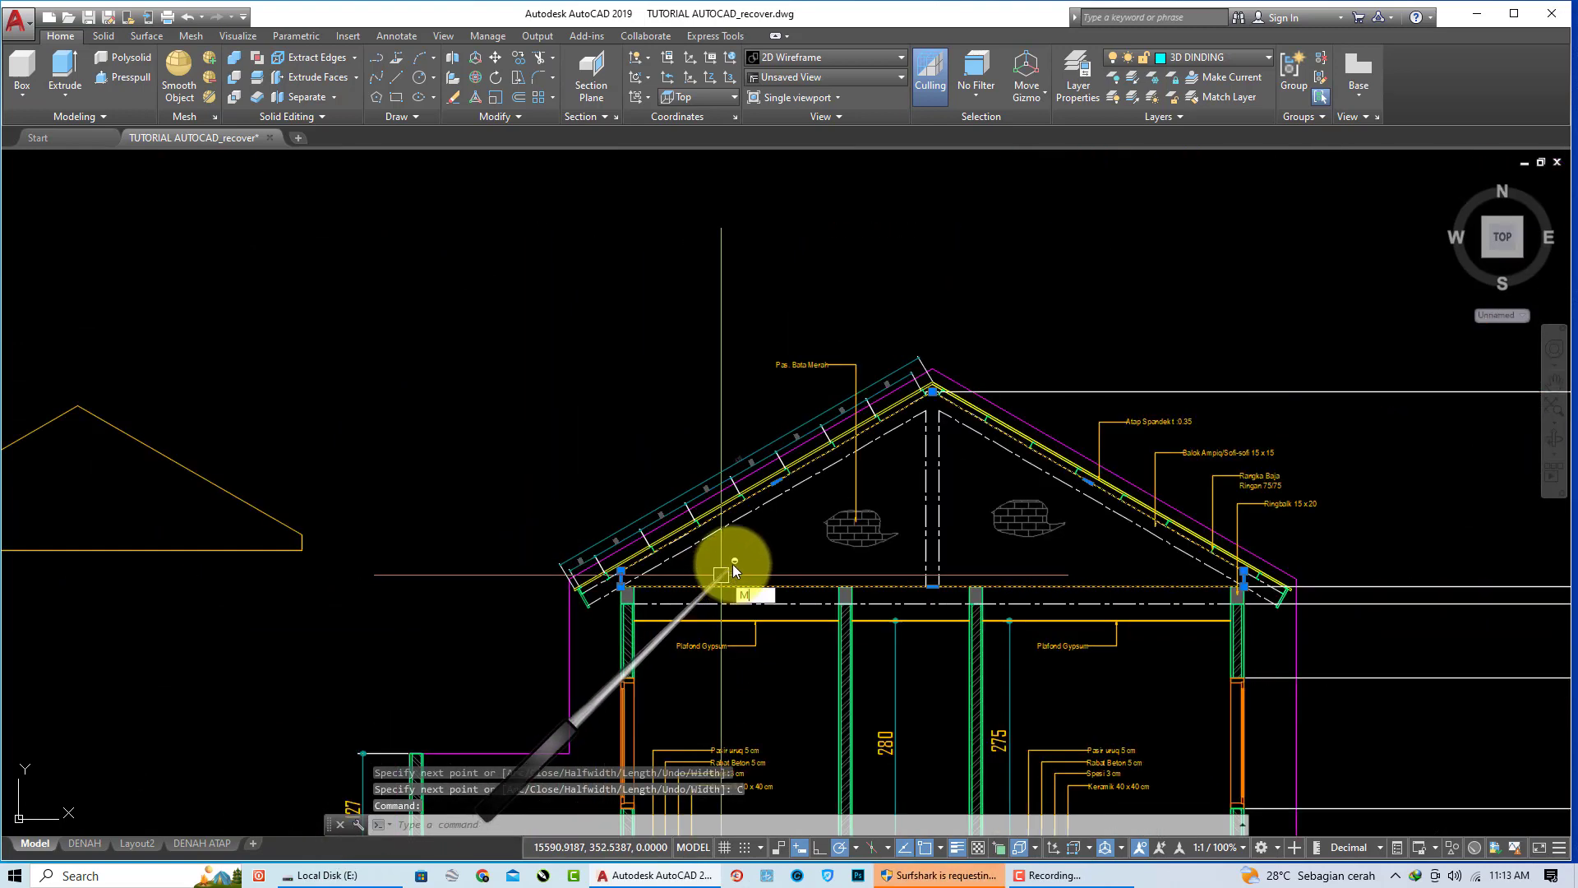
{"action": "key", "text": "Return"}
{"action": "left_click", "coordinate": [740, 493]}
{"action": "scroll", "coordinate": [469, 606], "scroll_direction": "down", "scroll_amount": 1}
{"action": "left_click", "coordinate": [236, 674]}
Step: Move both gable triangles beside the DENAH KUSEN PINTU & JENDELA floor plan
{"action": "left_click", "coordinate": [317, 723]}
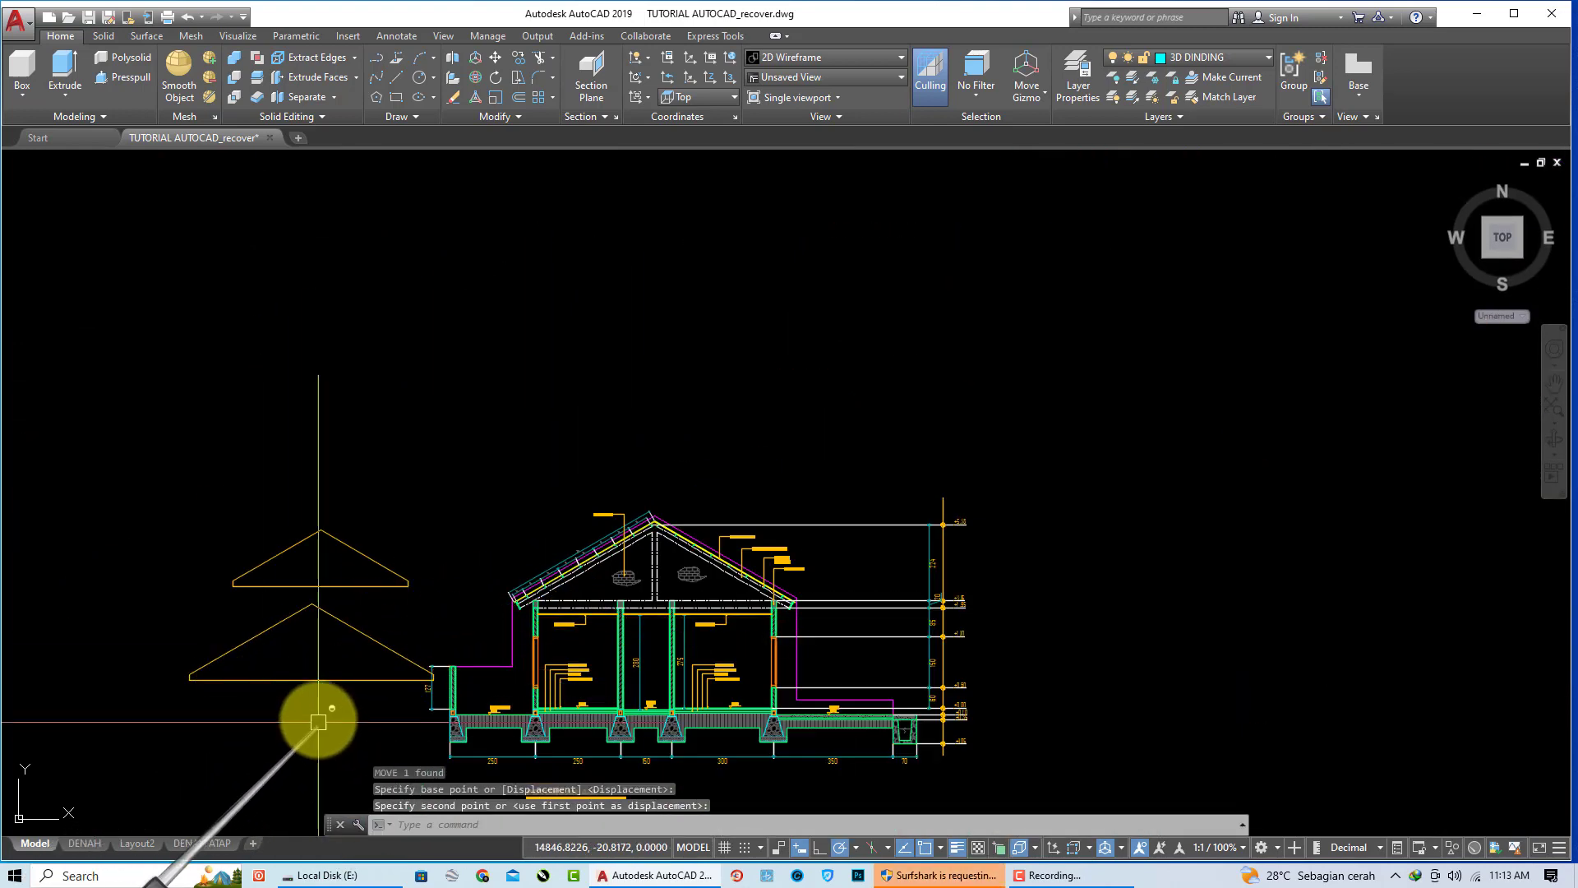
{"action": "left_click", "coordinate": [275, 534]}
{"action": "type", "text": "M"}
{"action": "key", "text": "Return"}
{"action": "left_click", "coordinate": [308, 627]}
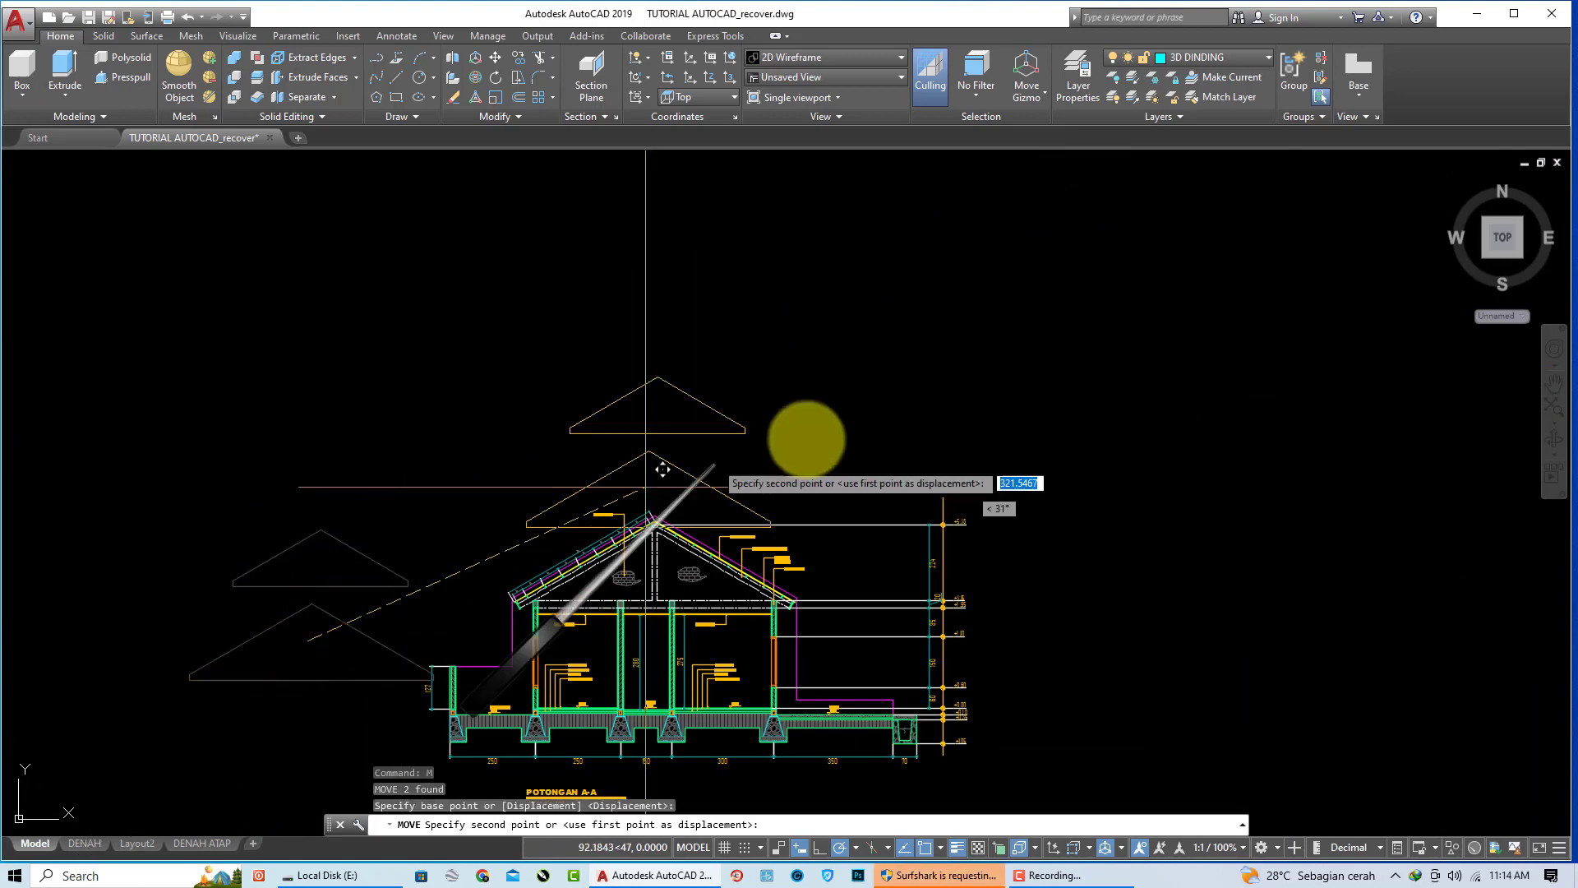
{"action": "scroll", "coordinate": [898, 458], "scroll_direction": "down", "scroll_amount": 5}
{"action": "scroll", "coordinate": [188, 587], "scroll_direction": "up", "scroll_amount": 2}
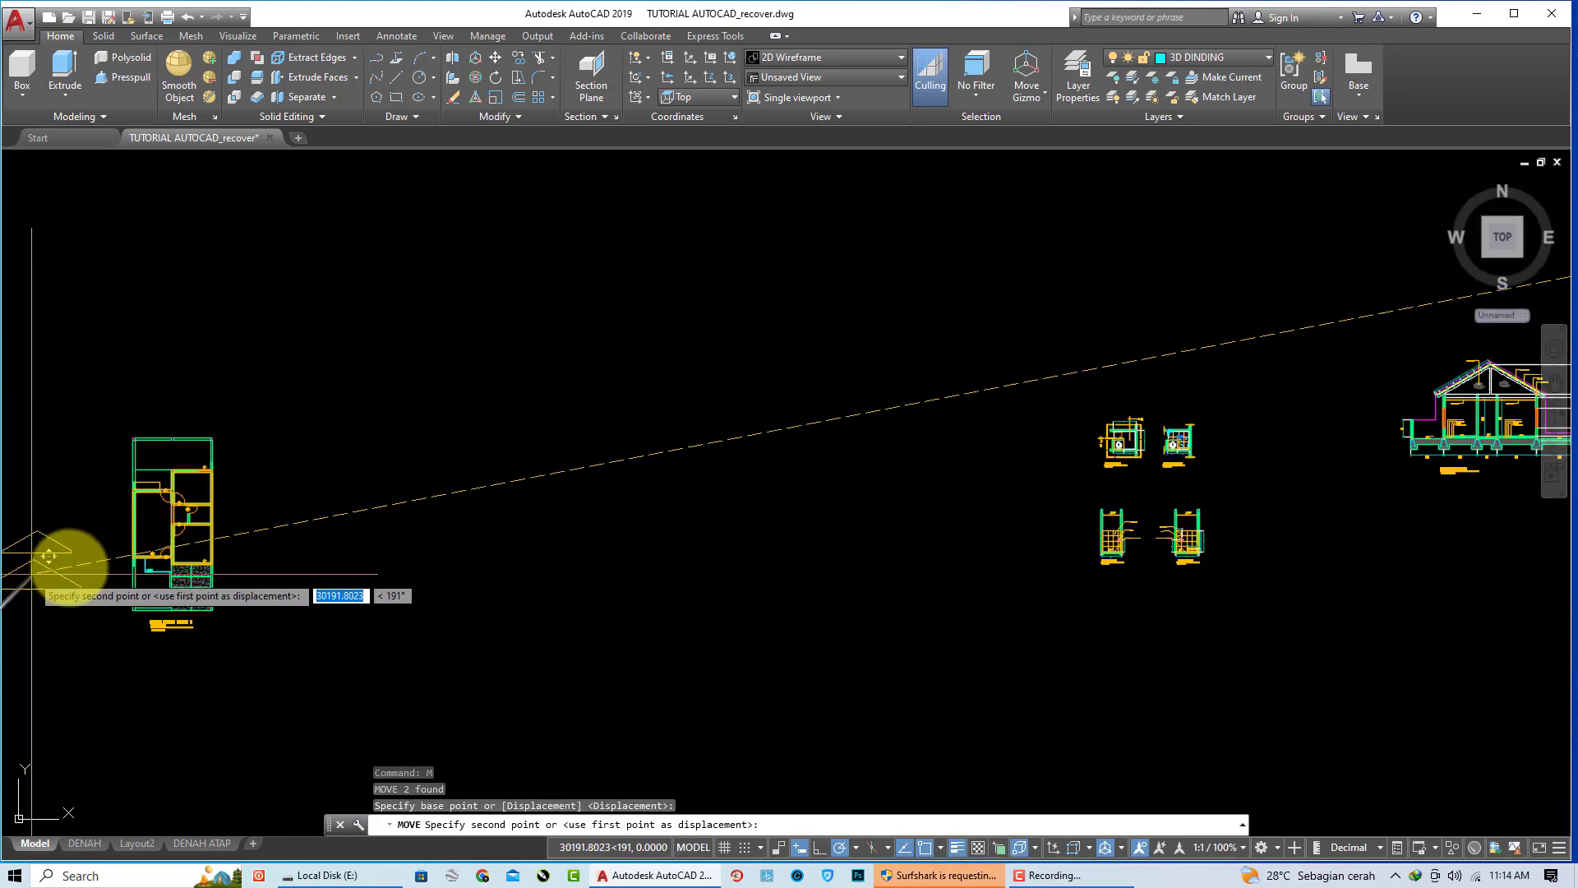
{"action": "scroll", "coordinate": [317, 529], "scroll_direction": "up", "scroll_amount": 2}
{"action": "left_click", "coordinate": [311, 526]}
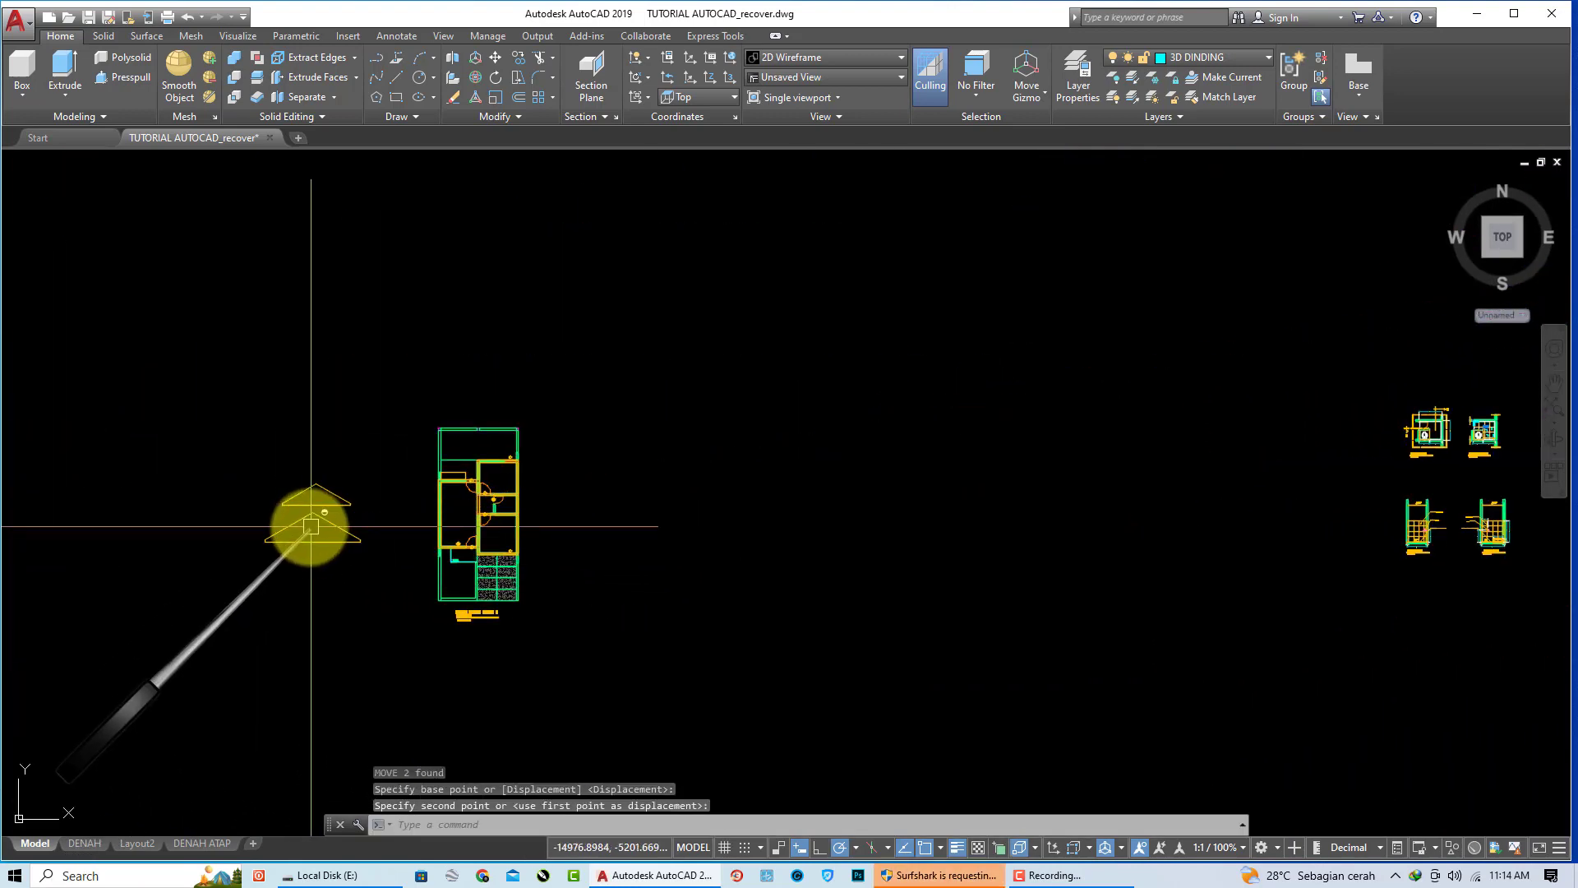
Step: Switch to the SW Isometric view and zoom in
{"action": "left_click", "coordinate": [28, 161]}
{"action": "left_click", "coordinate": [95, 309]}
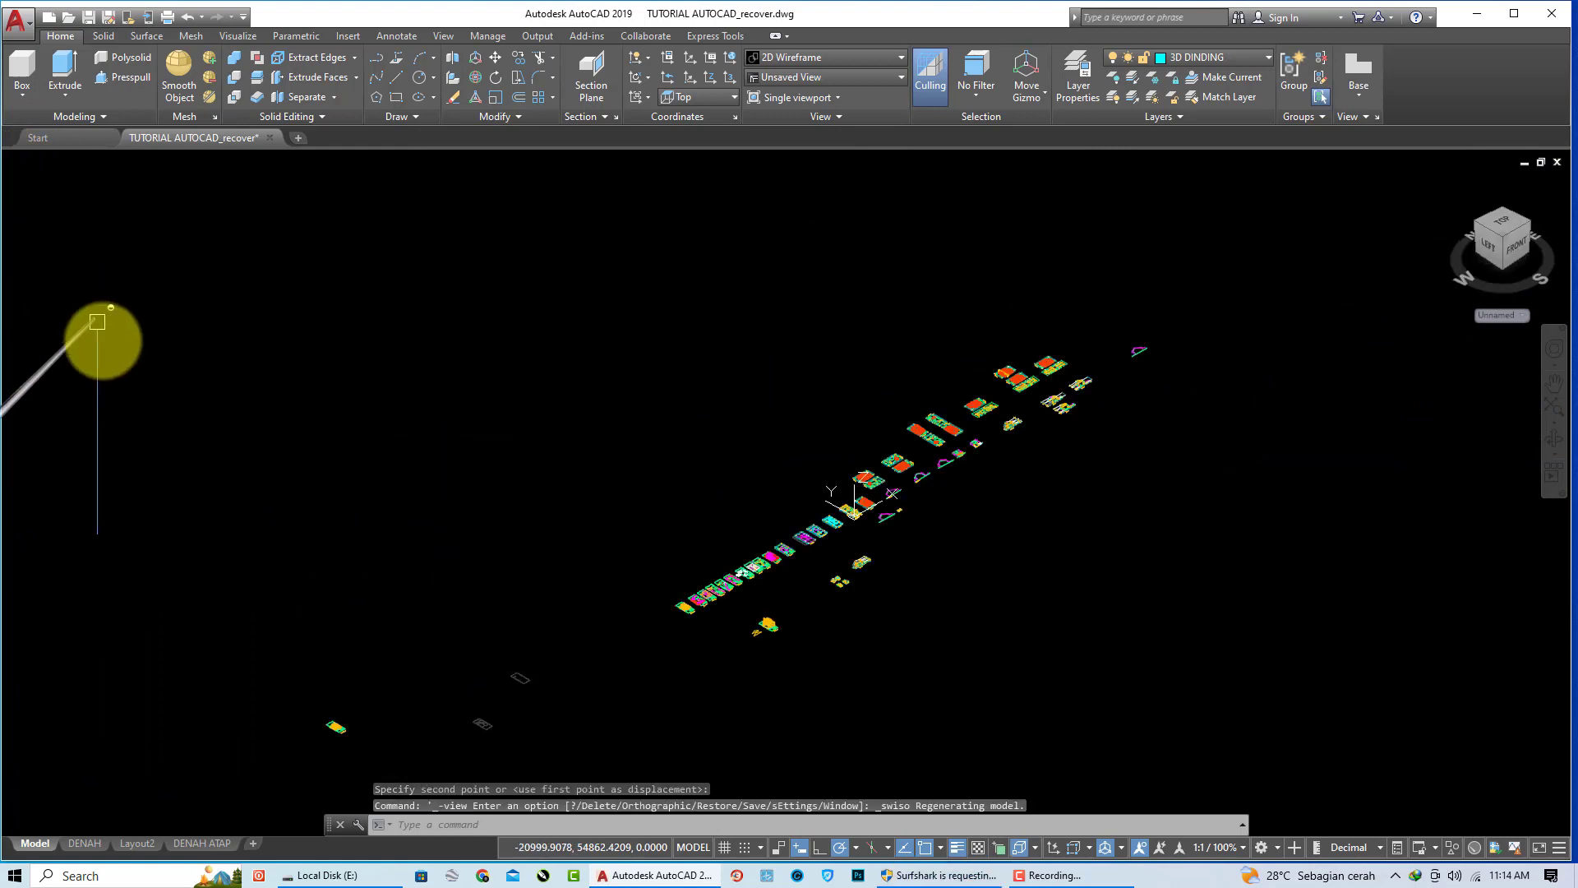
{"action": "scroll", "coordinate": [756, 440], "scroll_direction": "up", "scroll_amount": 3}
{"action": "scroll", "coordinate": [581, 387], "scroll_direction": "up", "scroll_amount": 3}
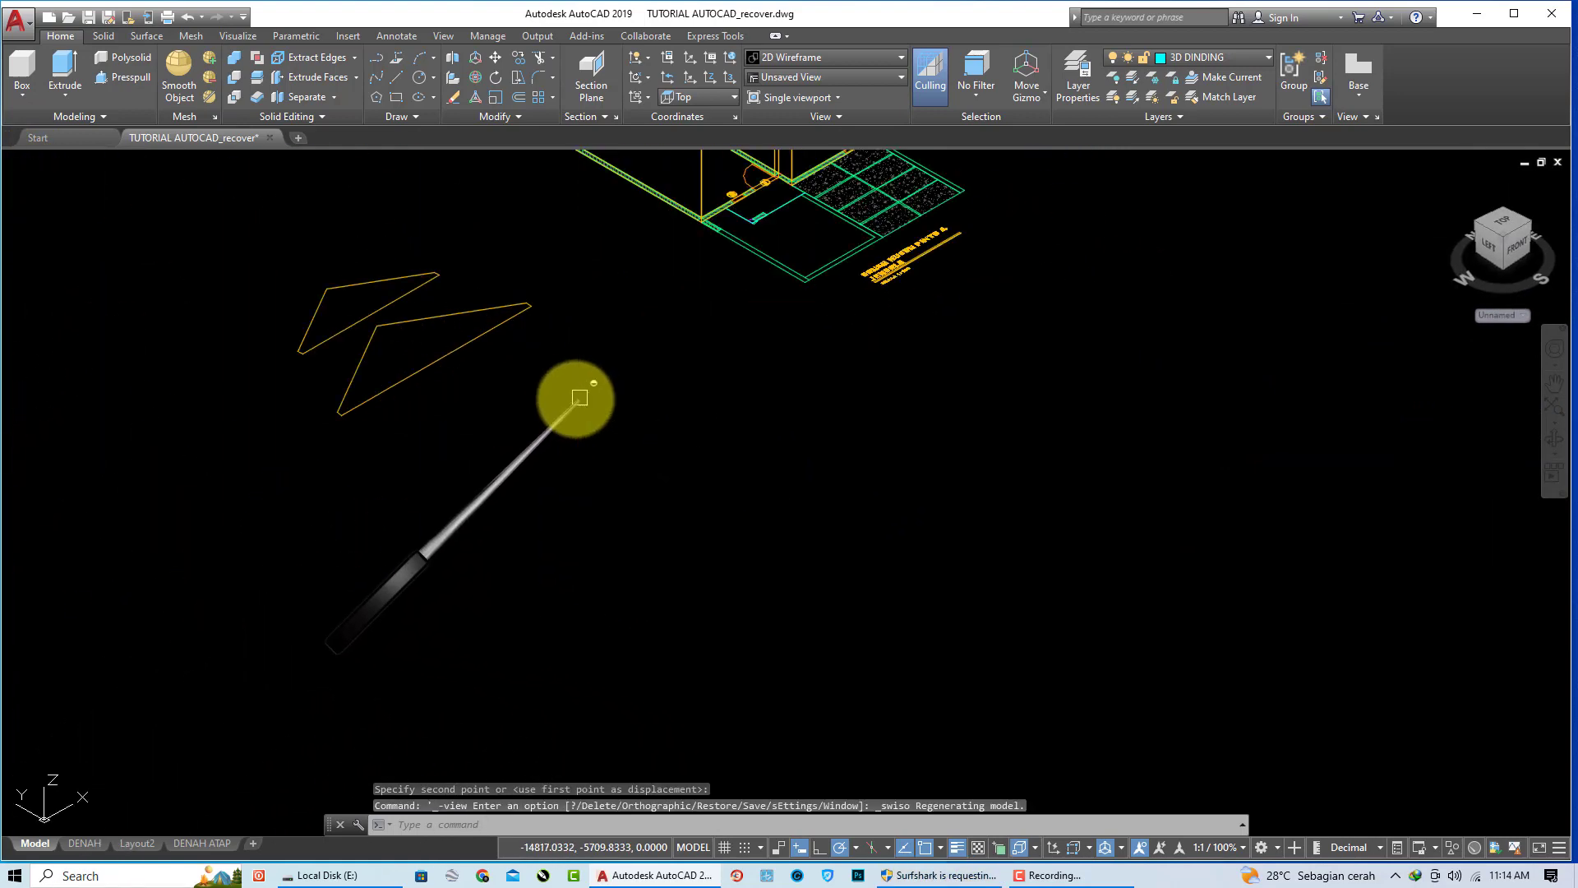
{"action": "scroll", "coordinate": [761, 668], "scroll_direction": "up", "scroll_amount": 2}
Step: Switch to the Conceptual visual style and extrude both triangles 15 units into solids
{"action": "left_click", "coordinate": [112, 159]}
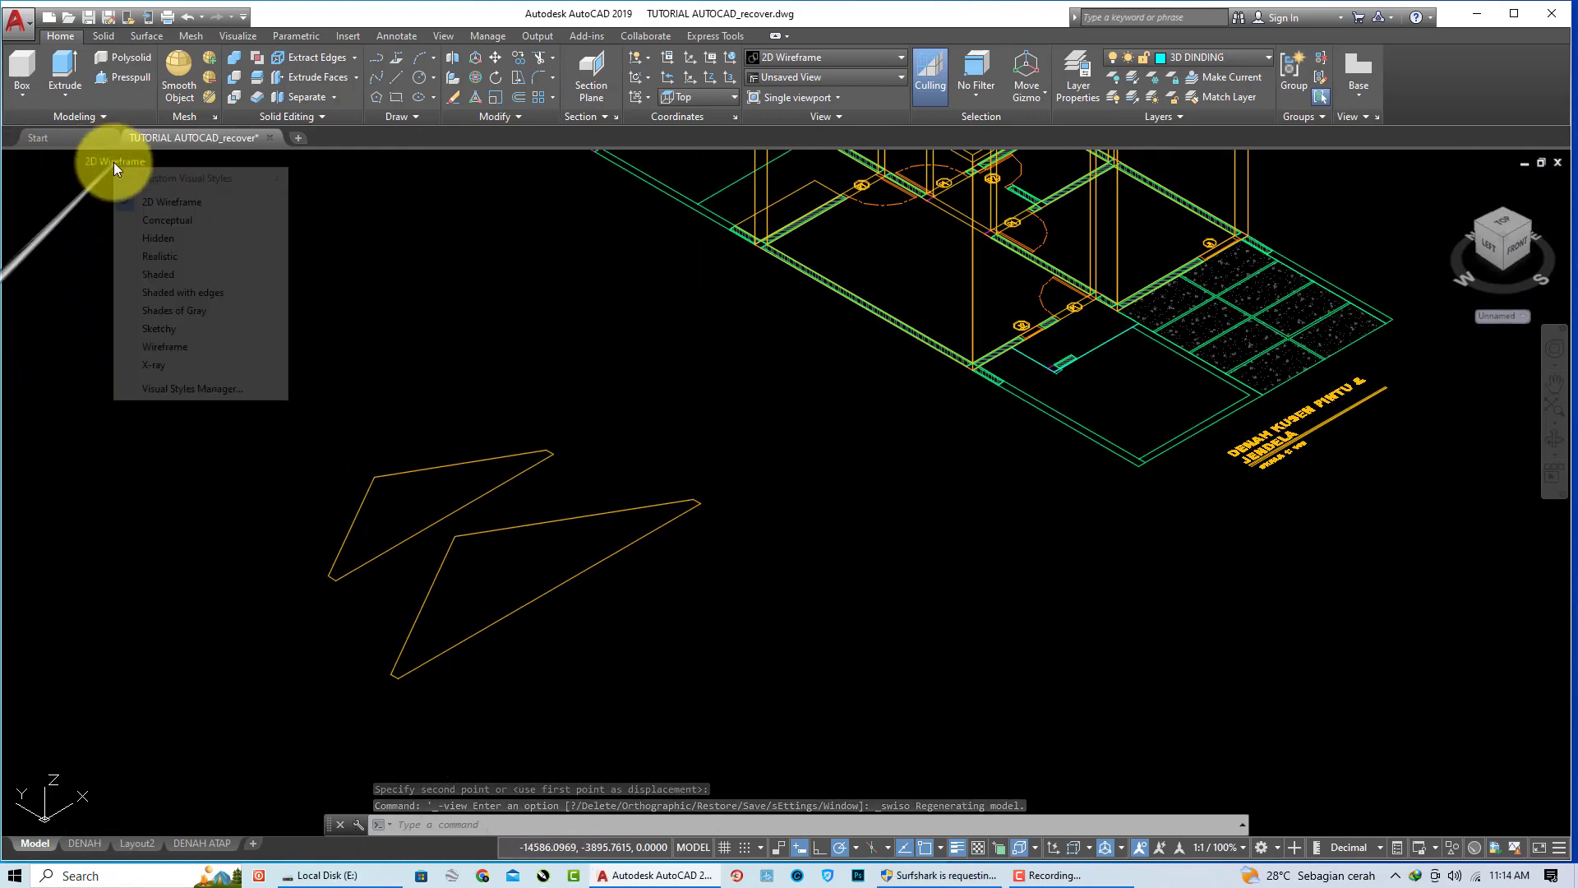
{"action": "left_click", "coordinate": [91, 216]}
{"action": "left_click", "coordinate": [546, 653]}
{"action": "left_click", "coordinate": [423, 472]}
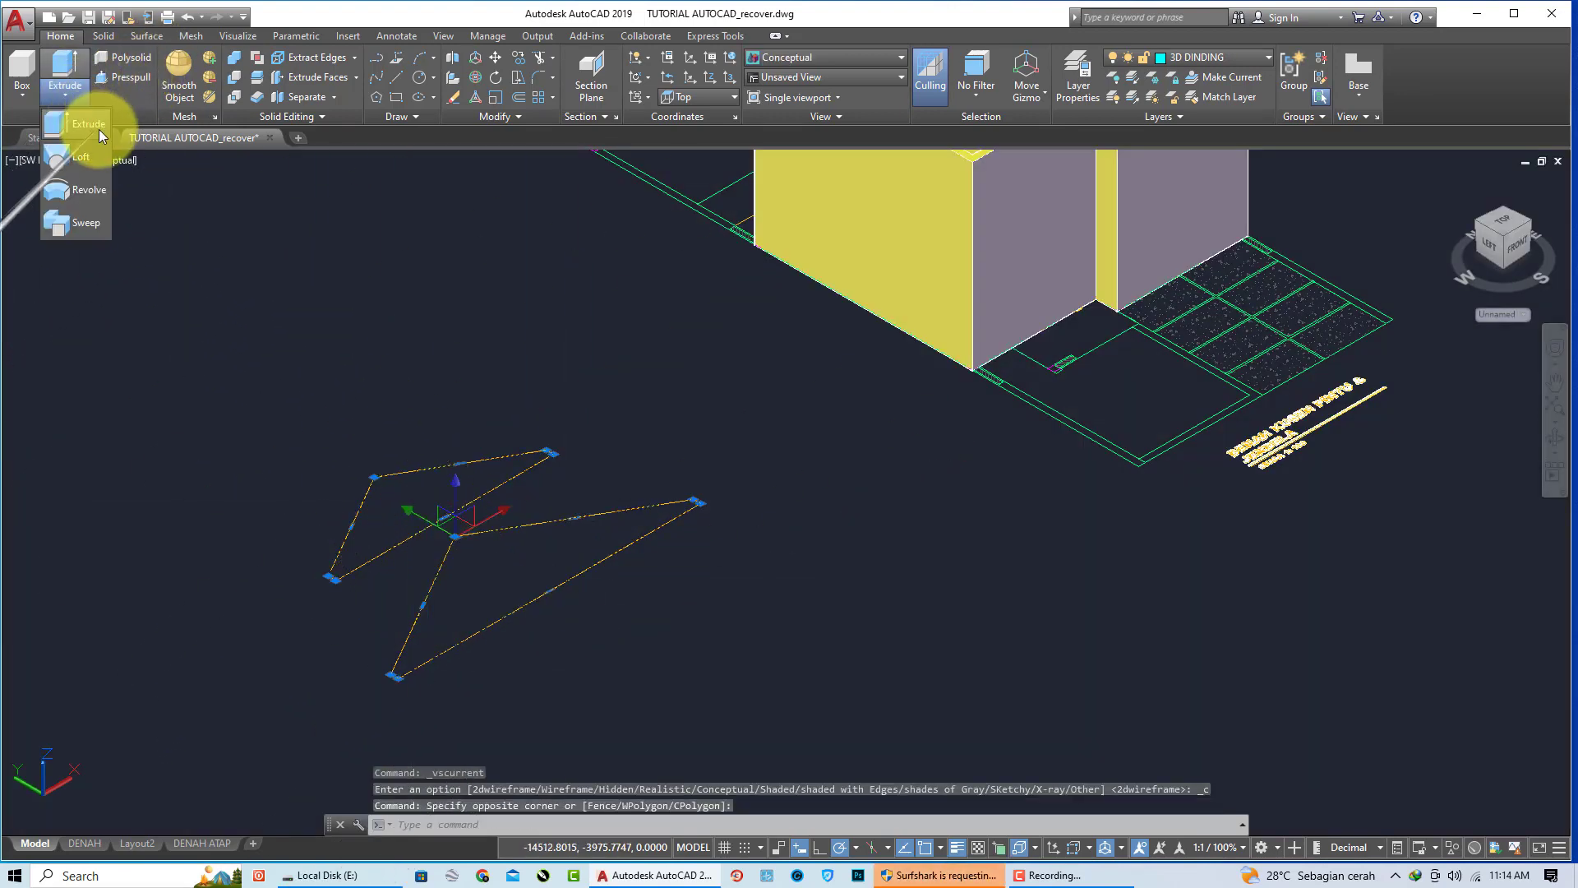
{"action": "left_click", "coordinate": [97, 125]}
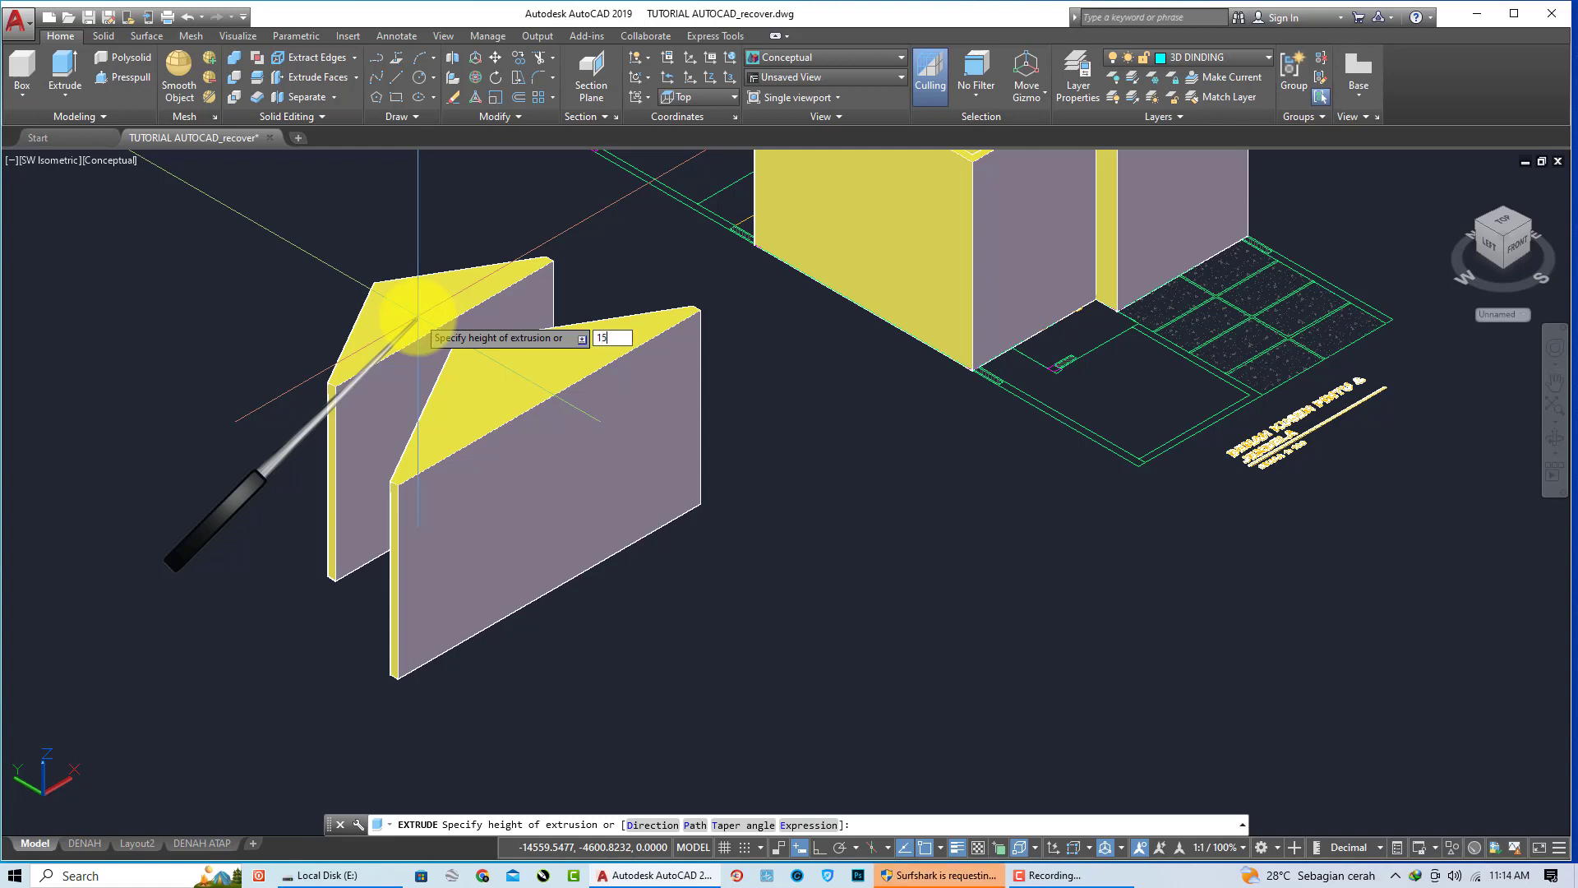
{"action": "type", "text": "15"}
{"action": "key", "text": "Return"}
Step: Turn on Ortho and try a 3D rotation of the slabs, cancelling it
{"action": "left_click", "coordinate": [822, 807]}
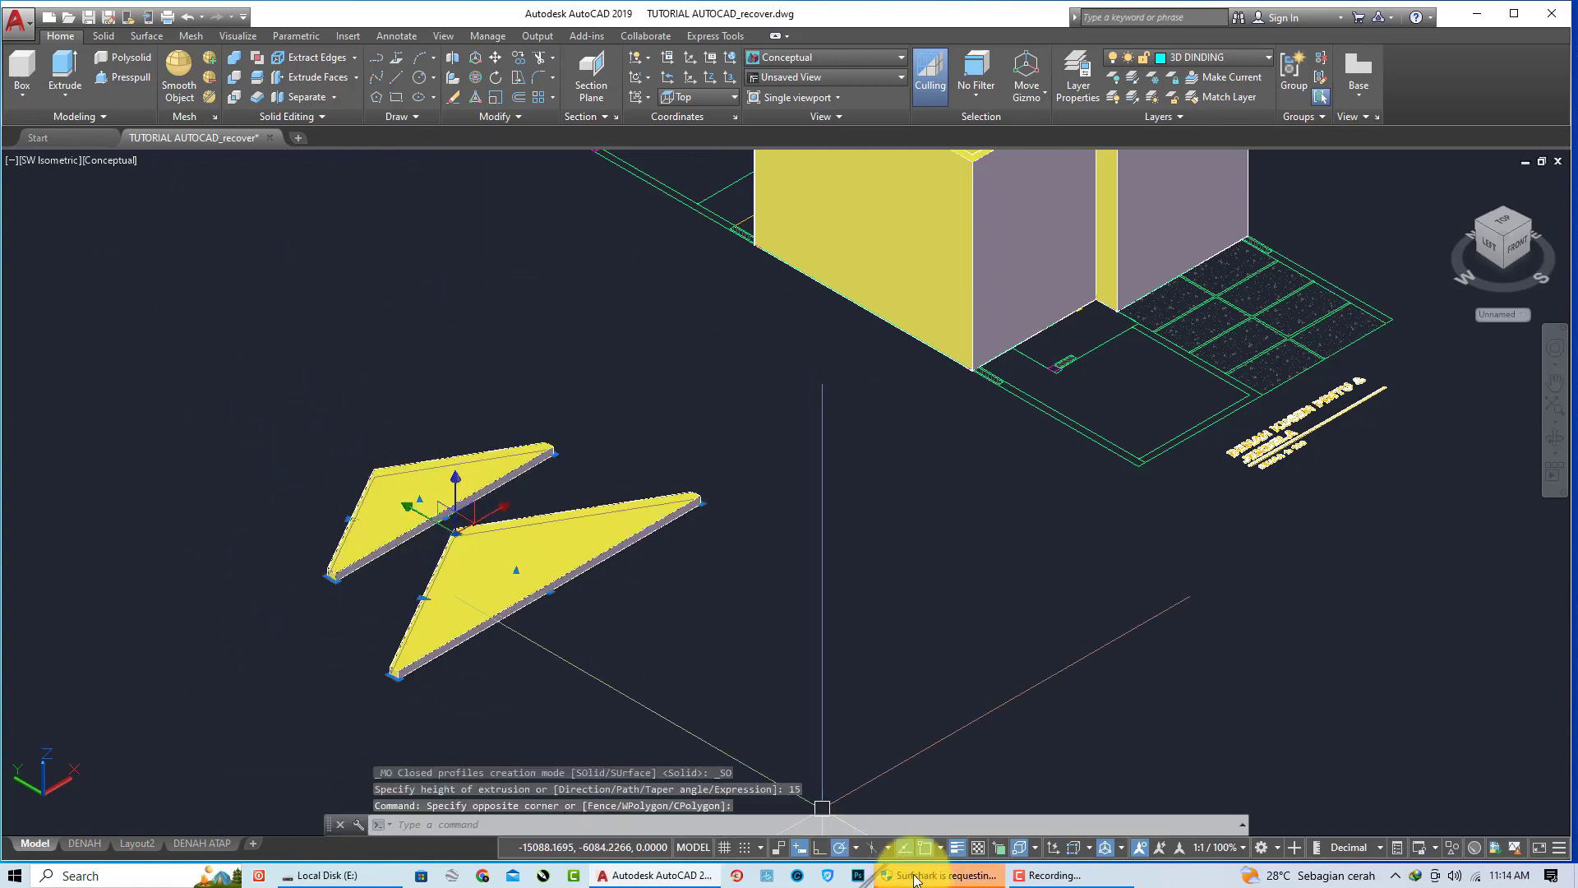
{"action": "left_click", "coordinate": [816, 853]}
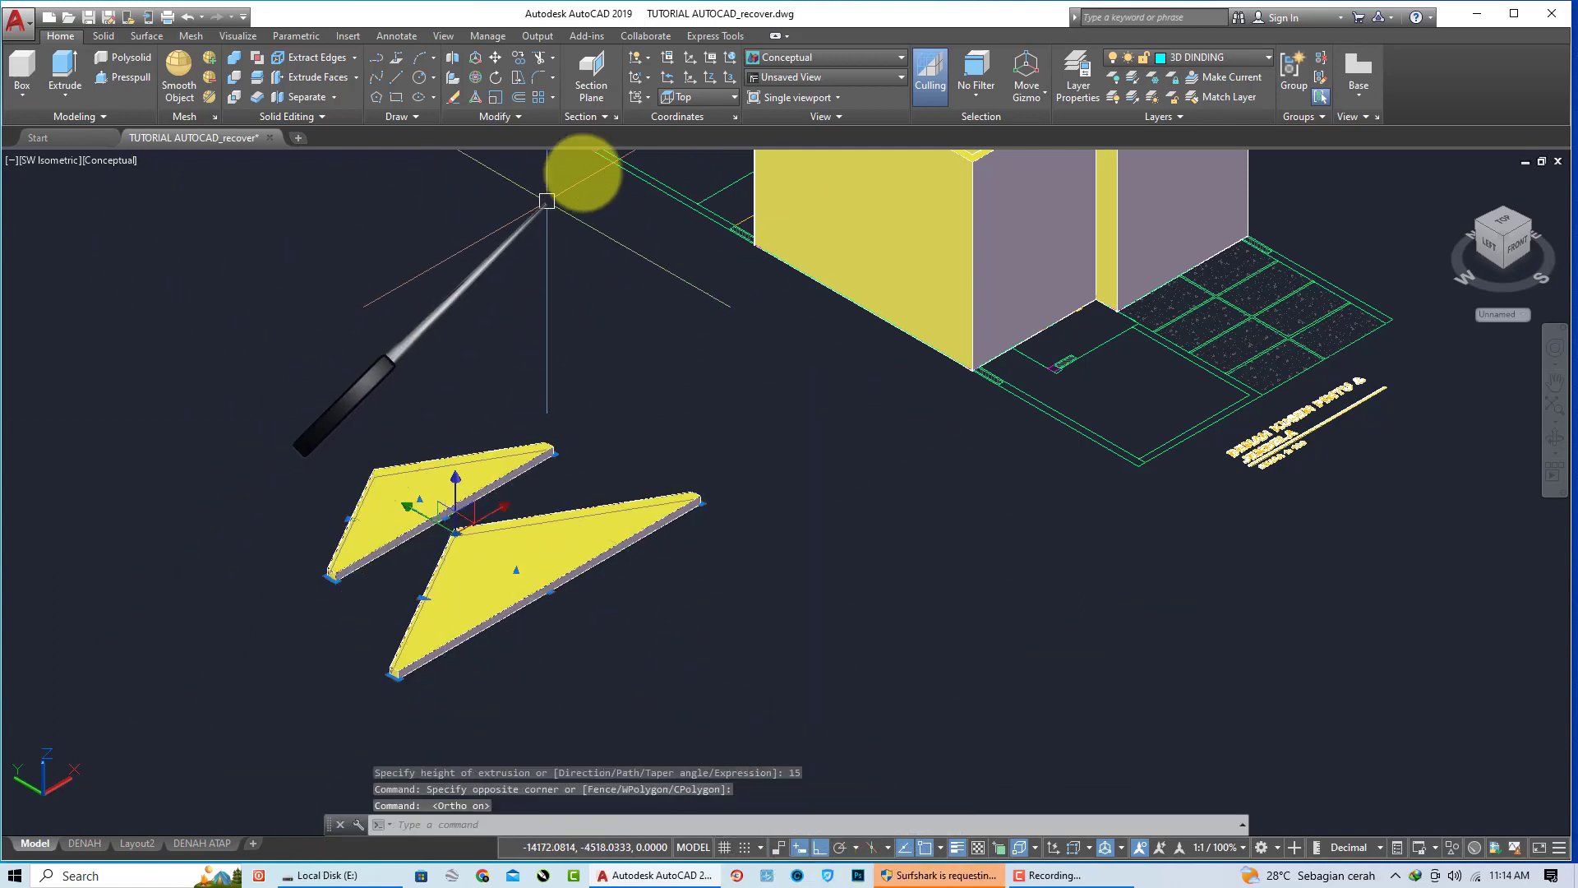
{"action": "left_click", "coordinate": [476, 81]}
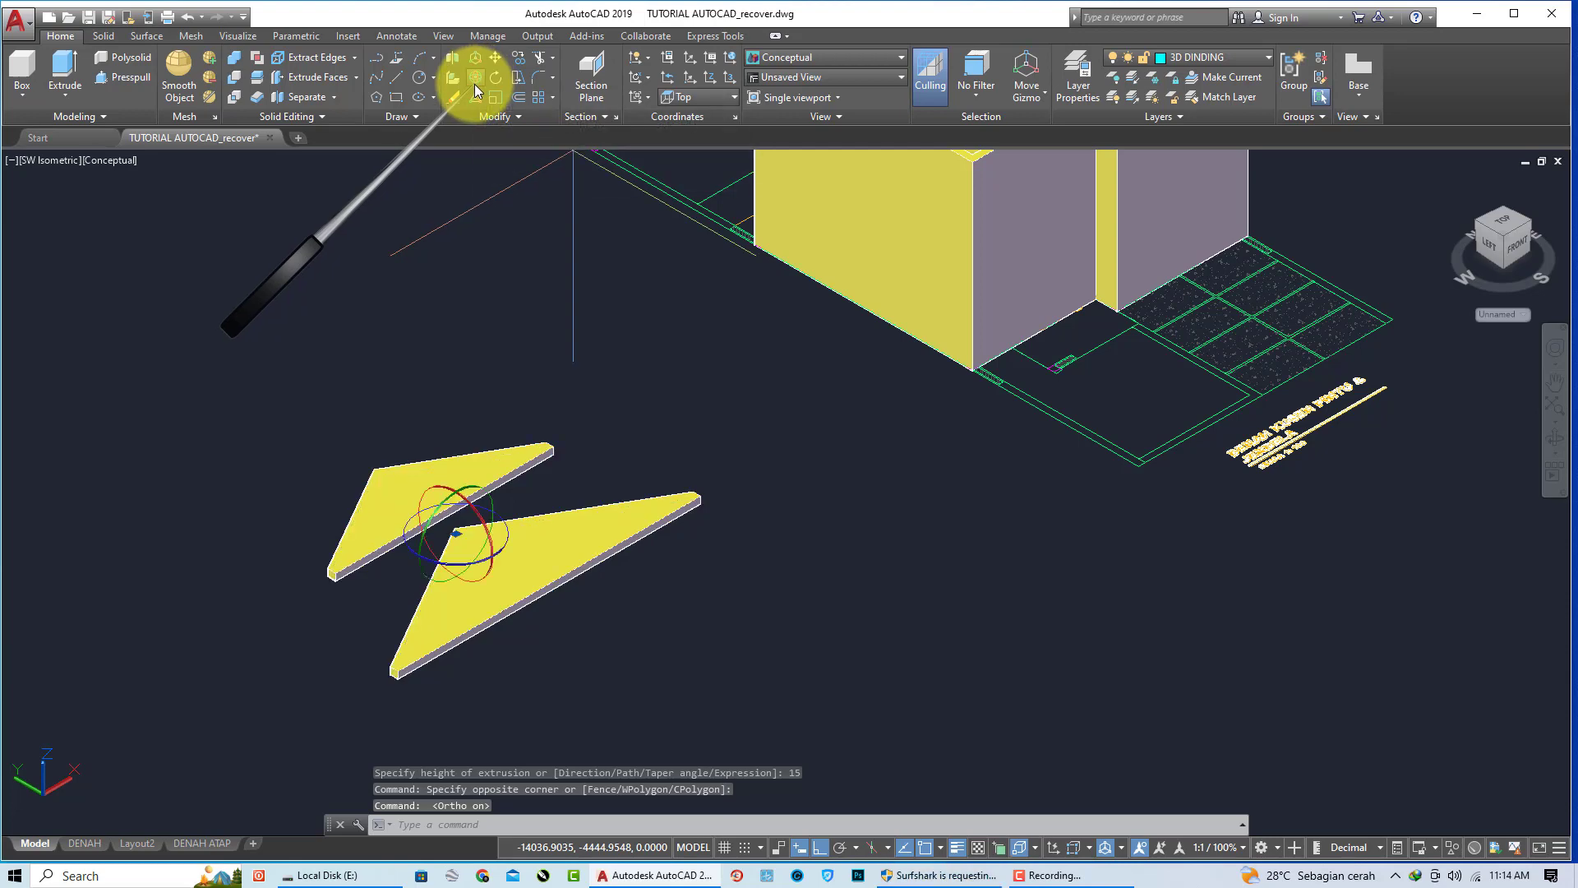
{"action": "left_click", "coordinate": [477, 524]}
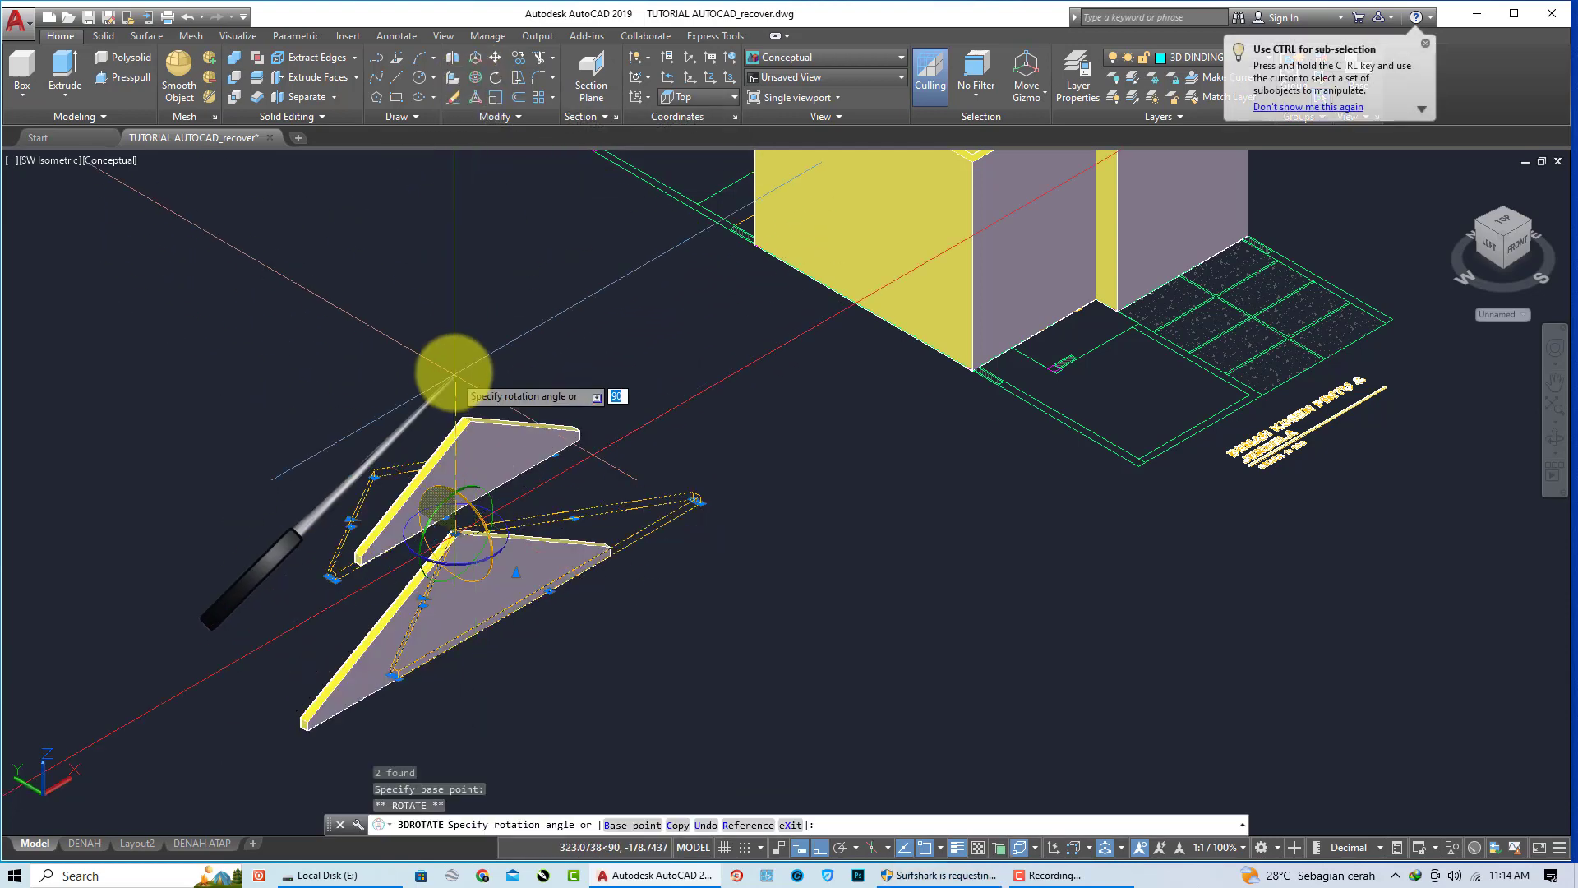
{"action": "key", "text": "Escape"}
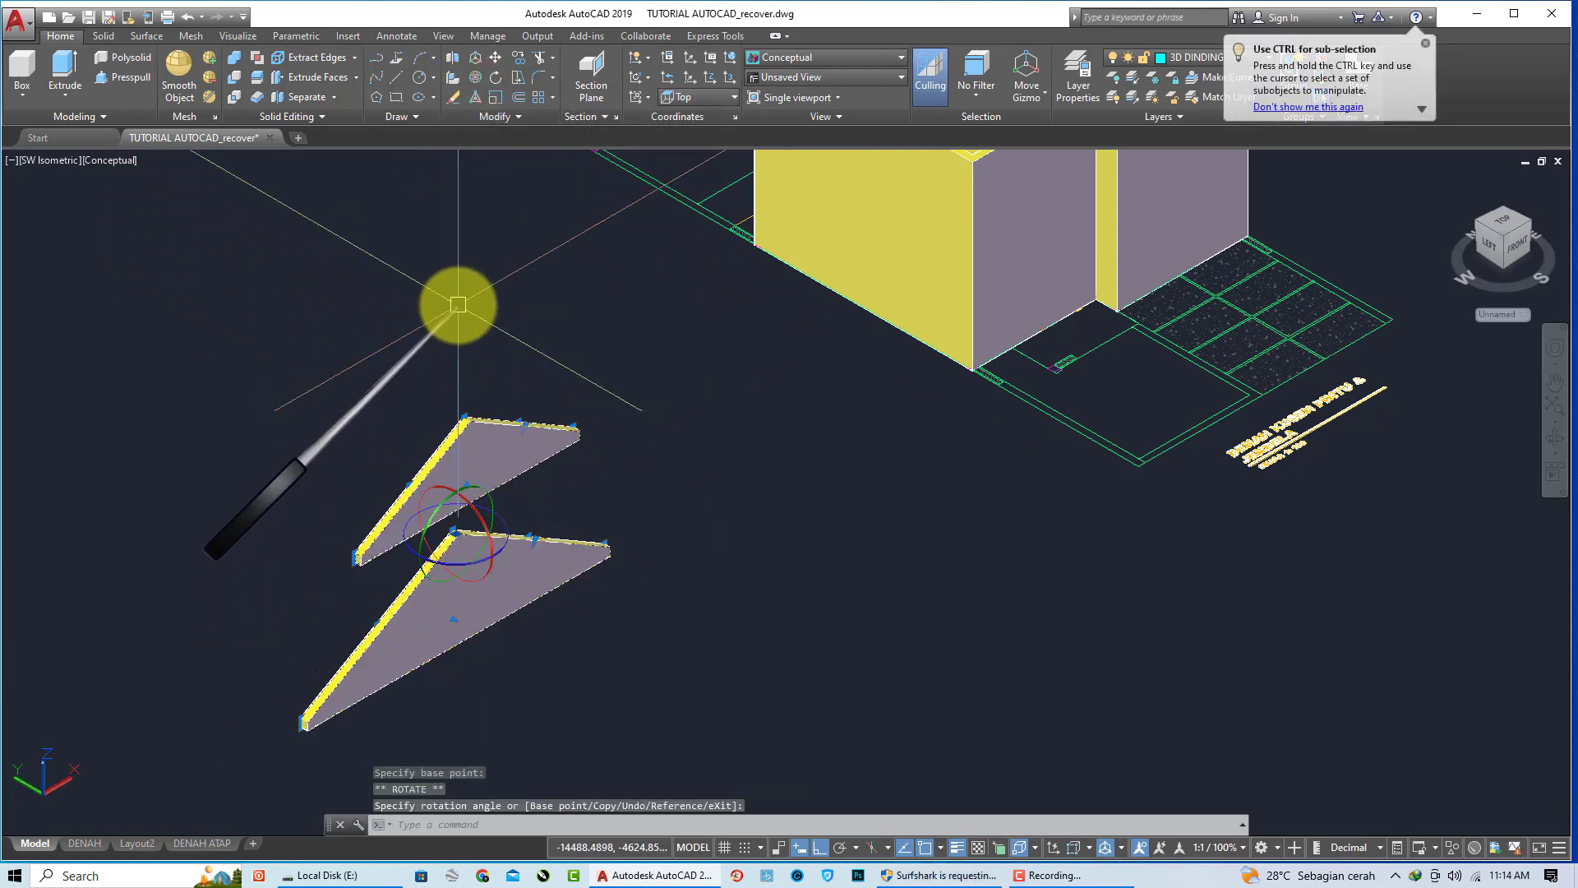
{"action": "left_click", "coordinate": [510, 541]}
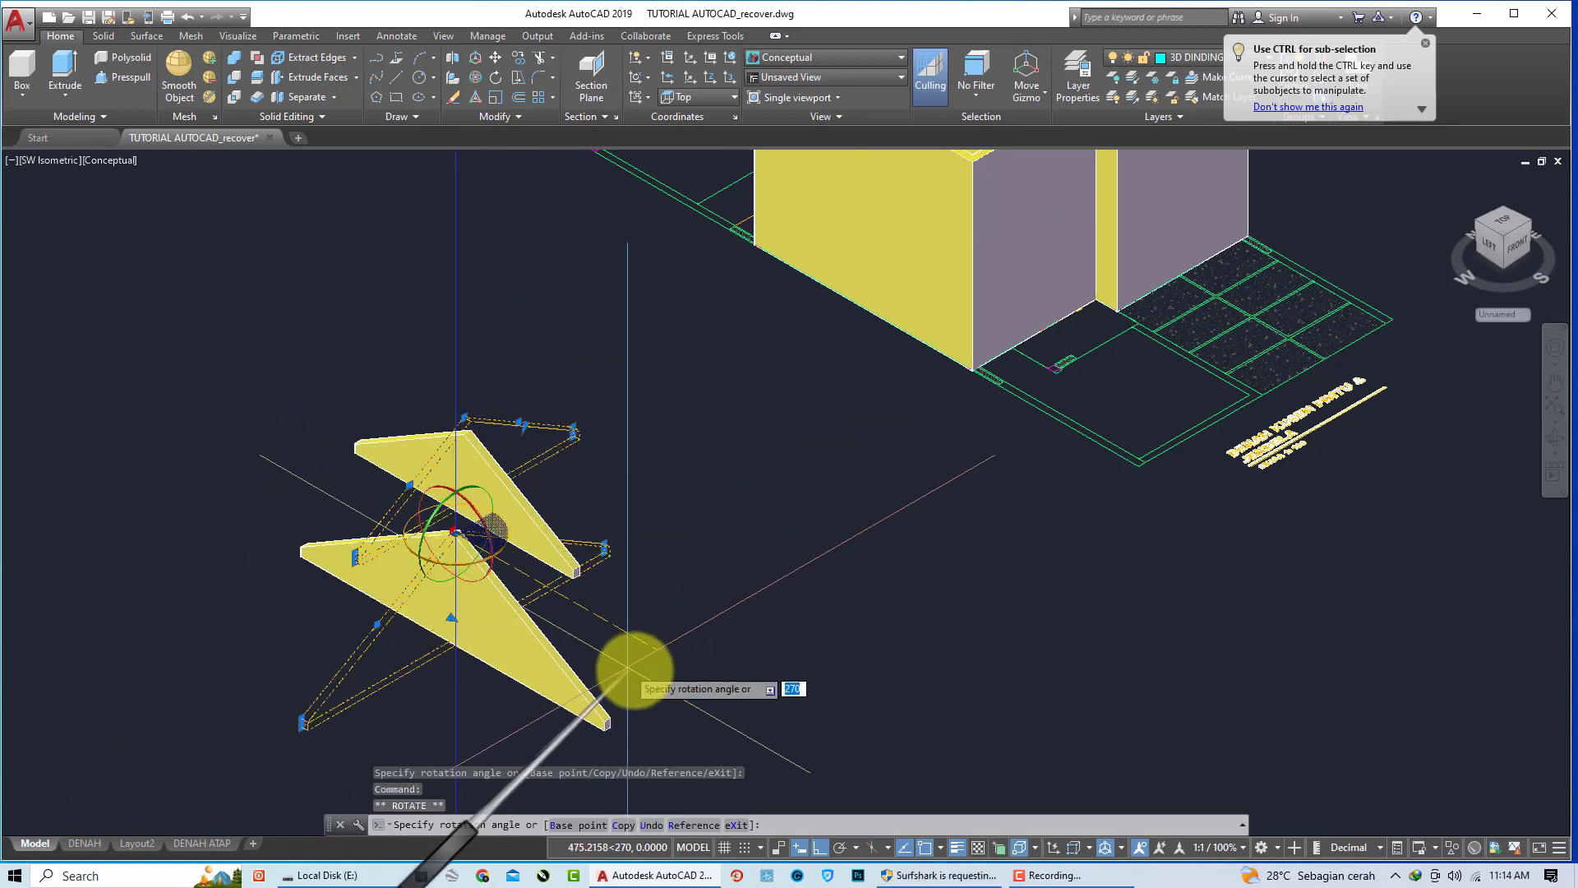
{"action": "scroll", "coordinate": [738, 701], "scroll_direction": "down", "scroll_amount": 3}
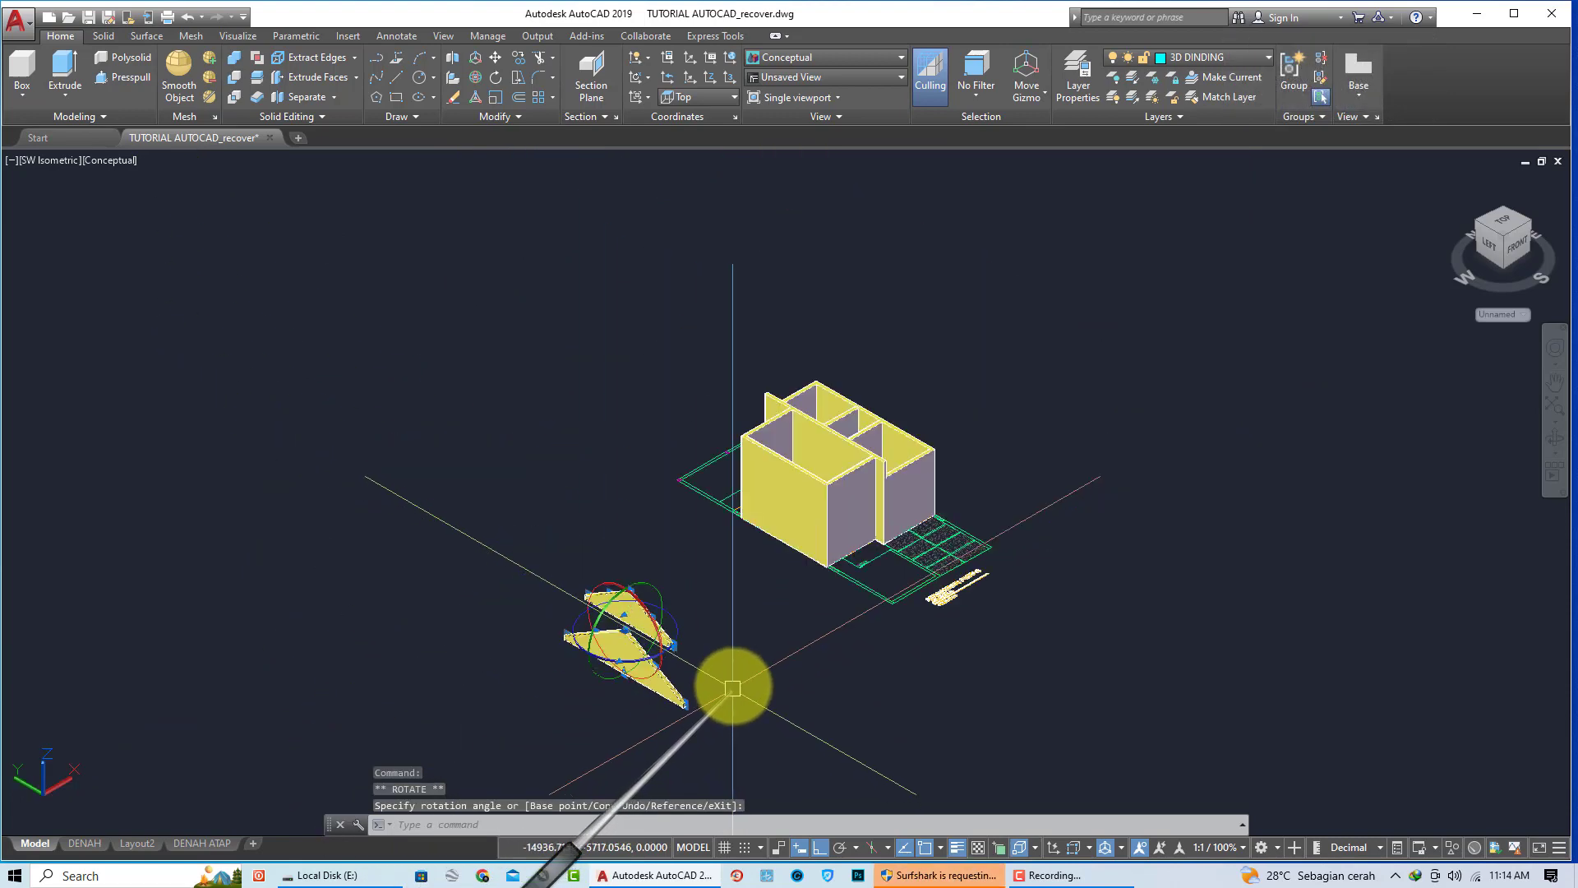
{"action": "key", "text": "Escape"}
{"action": "scroll", "coordinate": [665, 712], "scroll_direction": "up", "scroll_amount": 3}
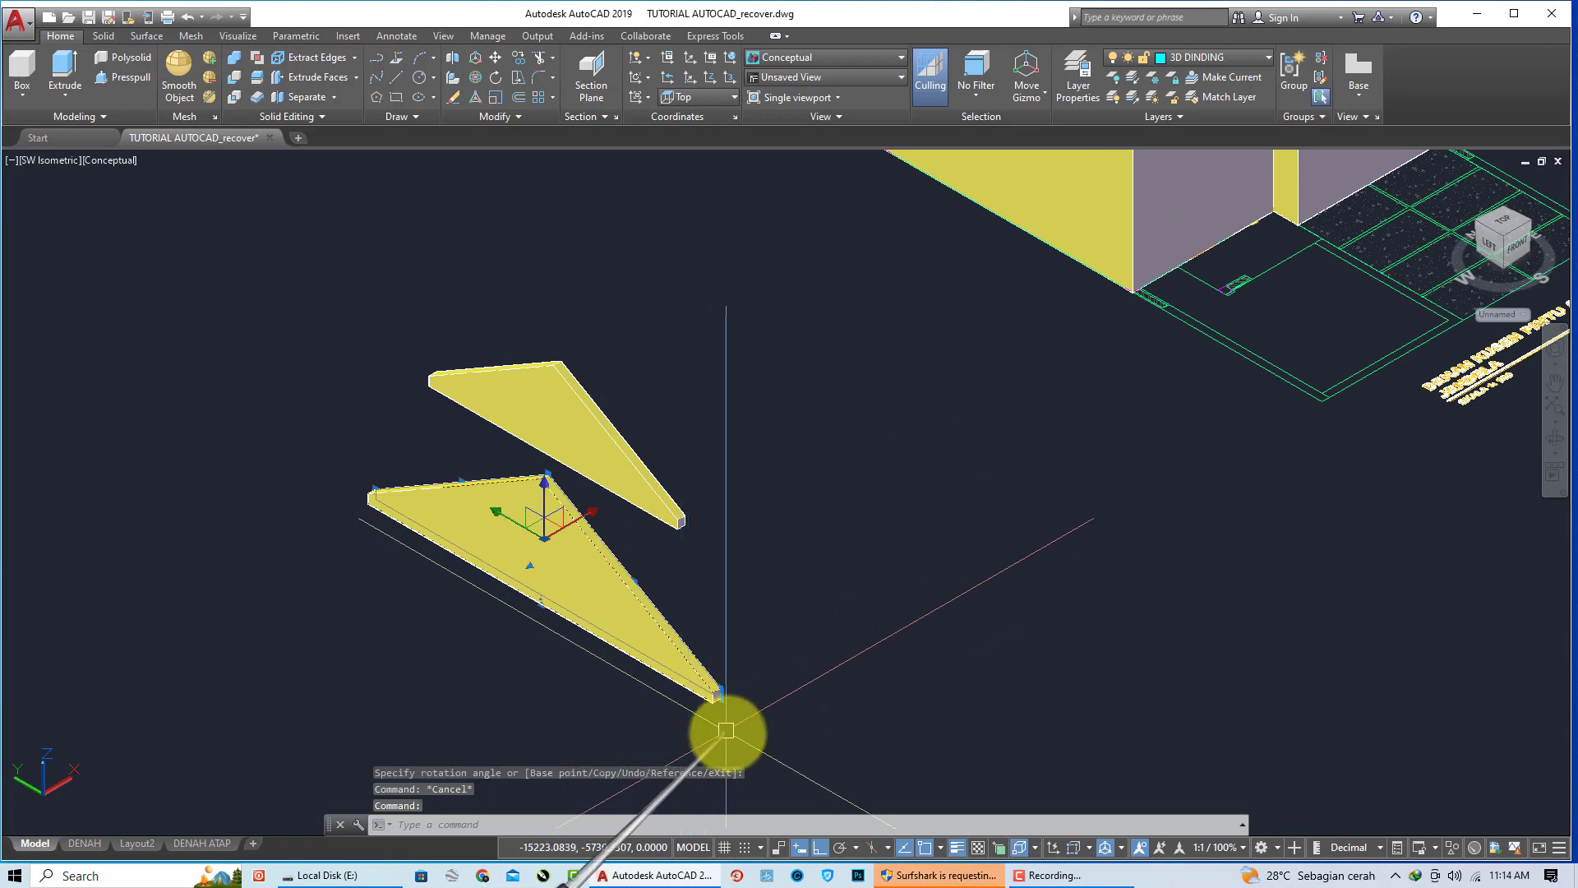
Step: Move one gable slab from its corner onto the house corner
{"action": "type", "text": "m"}
{"action": "key", "text": "Return"}
{"action": "scroll", "coordinate": [729, 711], "scroll_direction": "up", "scroll_amount": 3}
{"action": "left_click", "coordinate": [716, 689]}
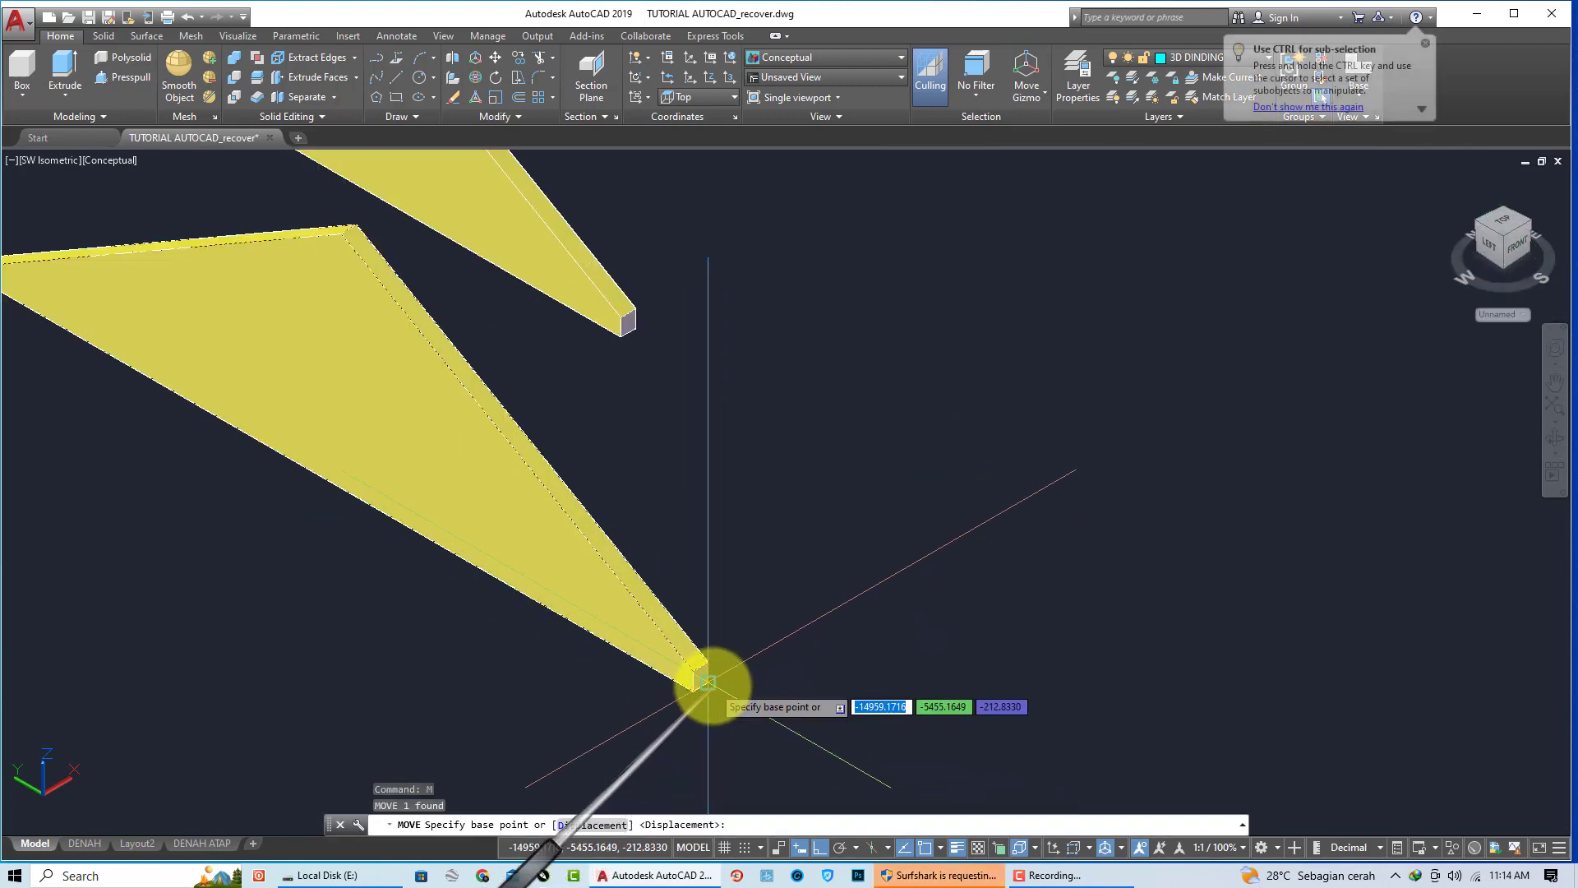
{"action": "scroll", "coordinate": [715, 687], "scroll_direction": "down", "scroll_amount": 6}
{"action": "scroll", "coordinate": [683, 563], "scroll_direction": "up", "scroll_amount": 5}
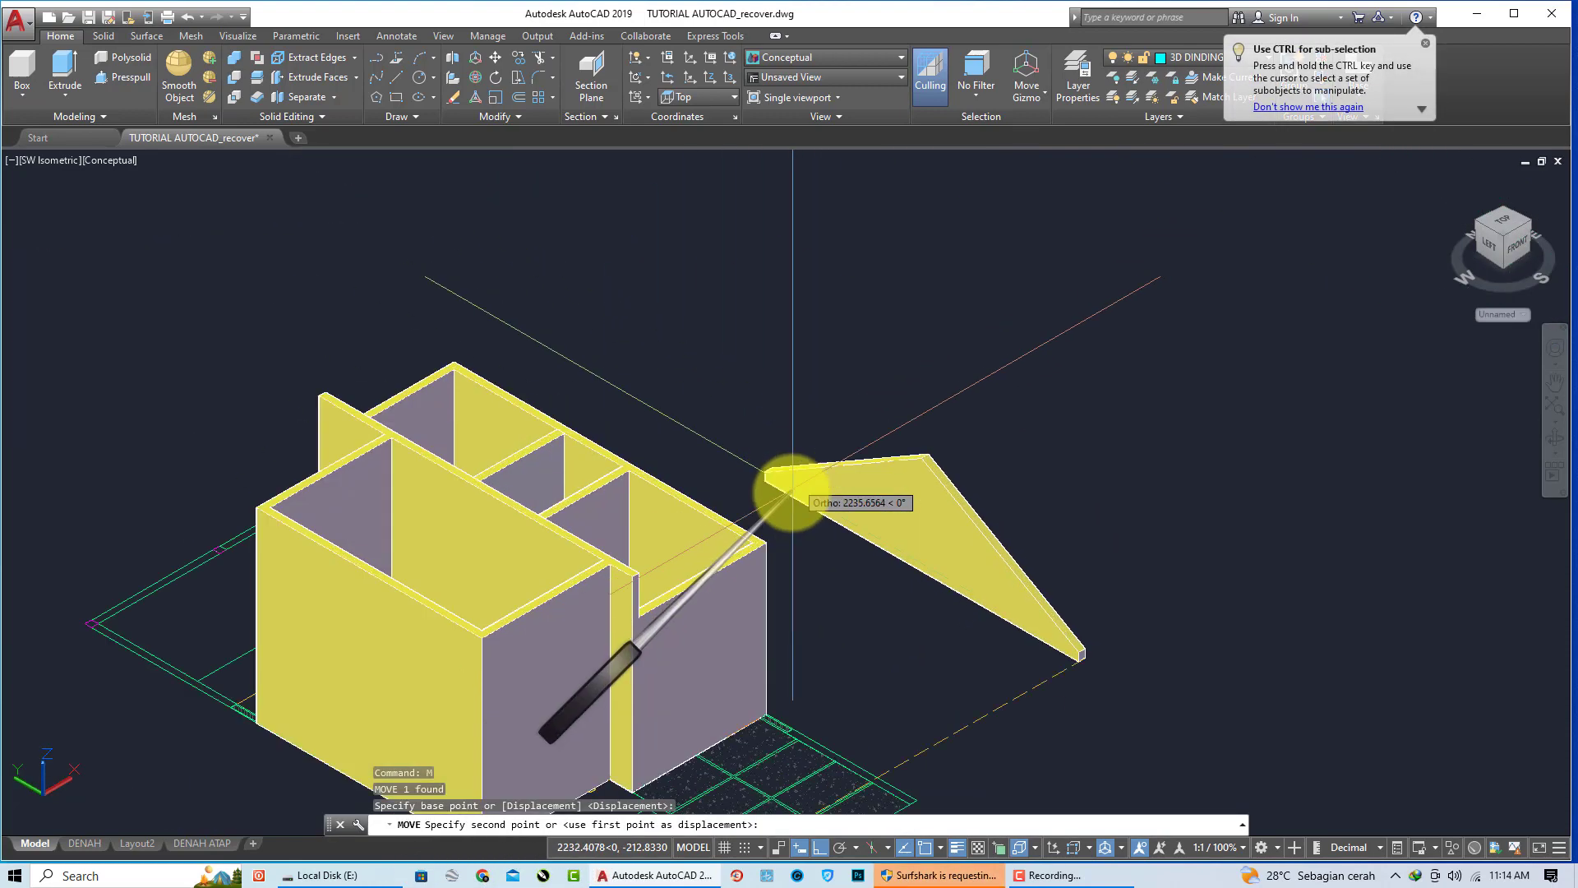
{"action": "left_click", "coordinate": [766, 543]}
{"action": "scroll", "coordinate": [670, 529], "scroll_direction": "up", "scroll_amount": 4}
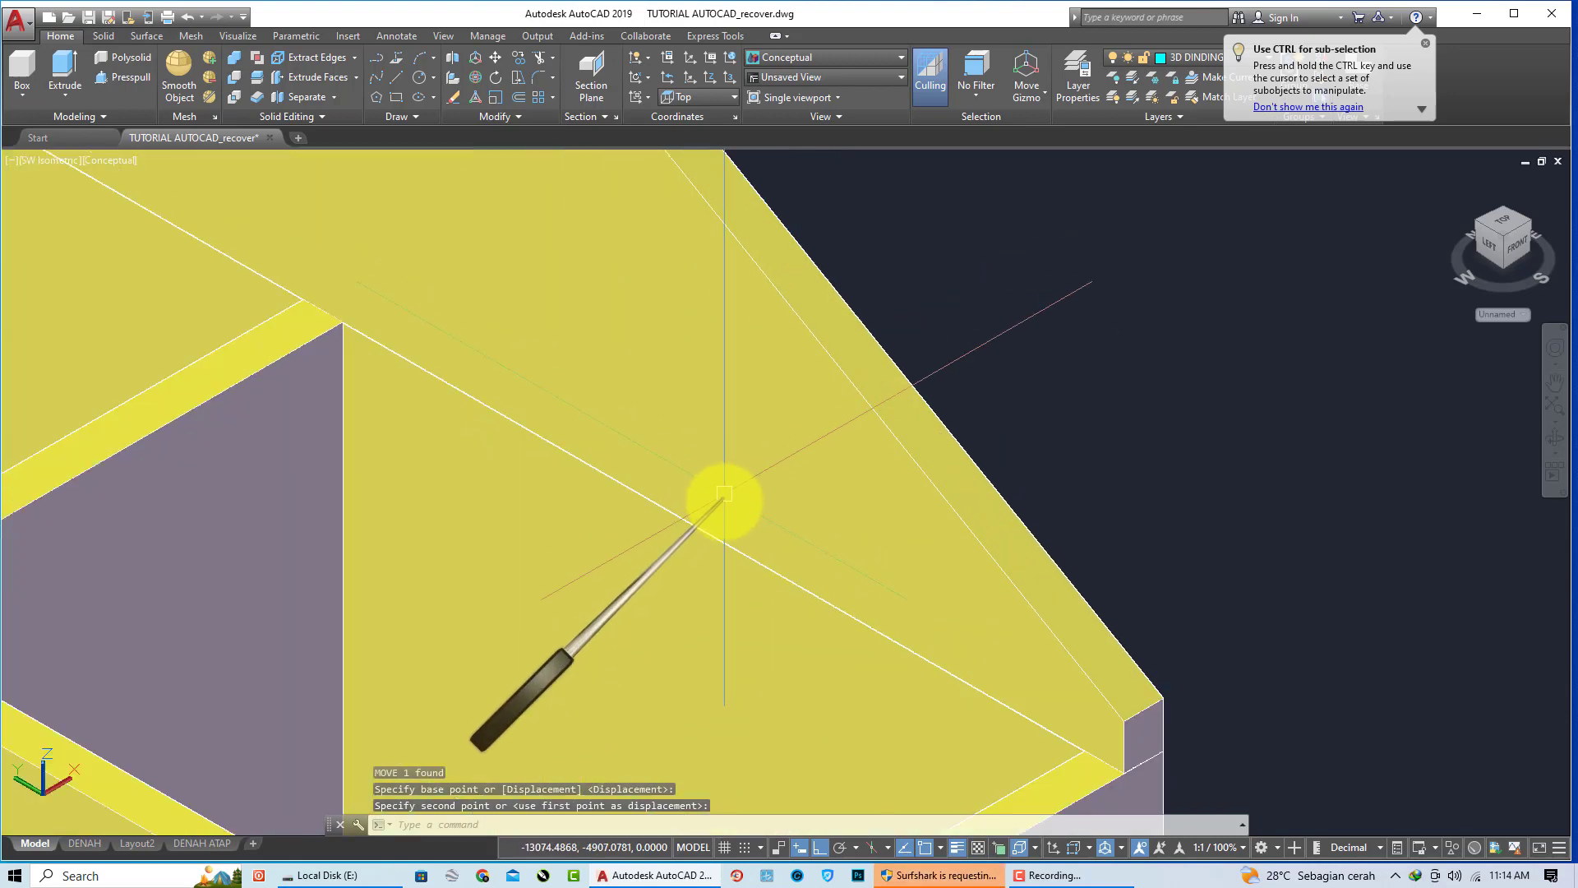
{"action": "scroll", "coordinate": [723, 501], "scroll_direction": "down", "scroll_amount": 3}
{"action": "scroll", "coordinate": [834, 485], "scroll_direction": "down", "scroll_amount": 5}
{"action": "scroll", "coordinate": [482, 645], "scroll_direction": "up", "scroll_amount": 1}
Step: Move the loose triangular slab to the wall corner, then undo that move
{"action": "left_click", "coordinate": [476, 644]}
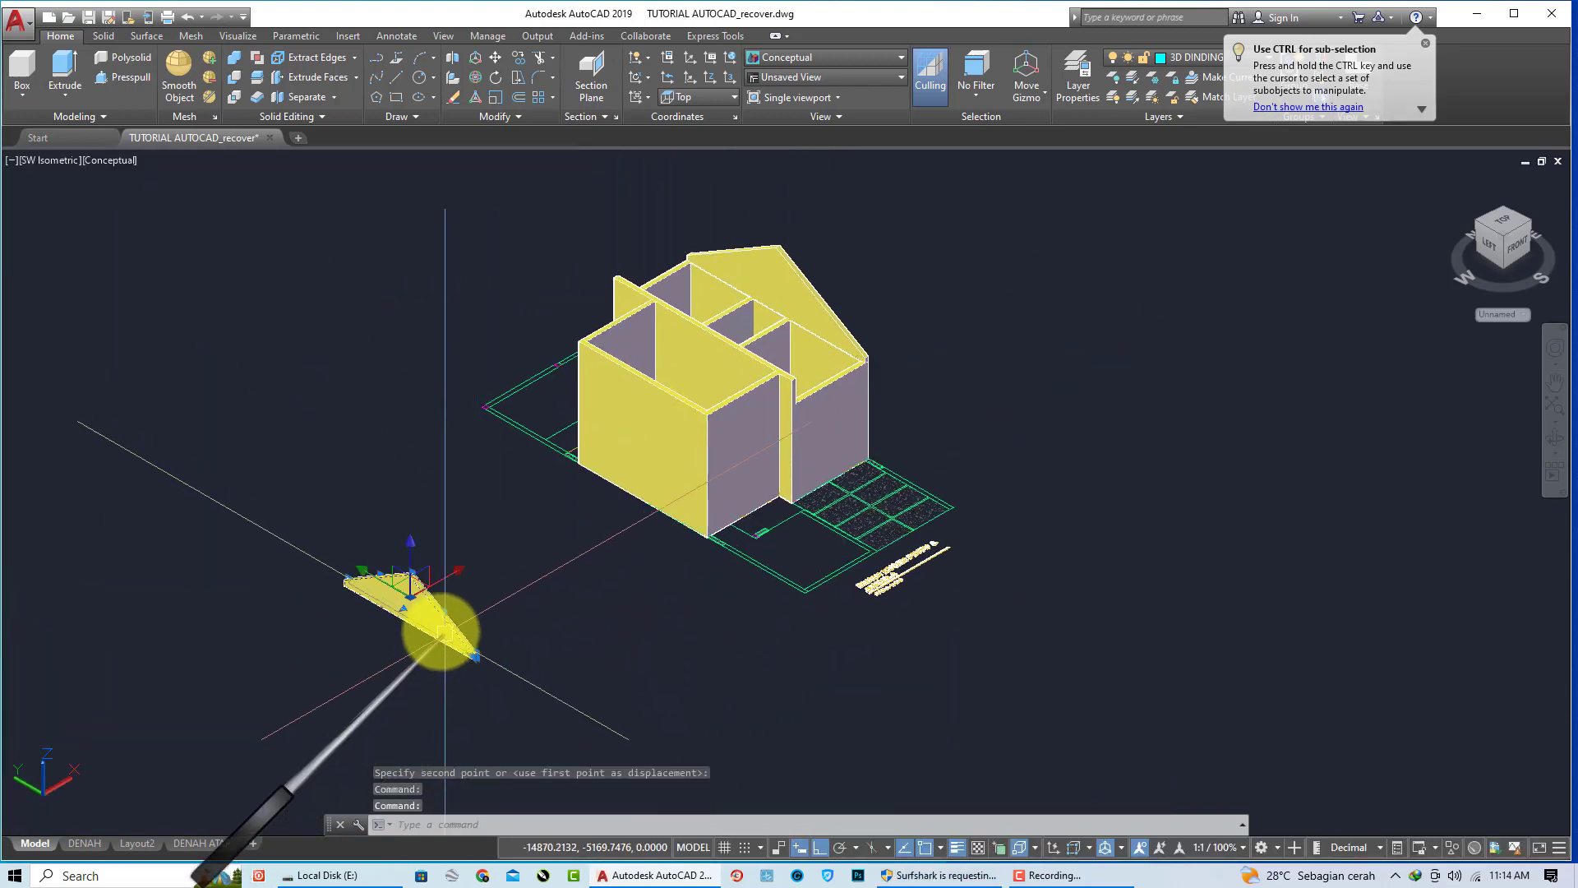
{"action": "key", "text": "space"}
{"action": "scroll", "coordinate": [473, 639], "scroll_direction": "up", "scroll_amount": 5}
{"action": "left_click", "coordinate": [468, 638]}
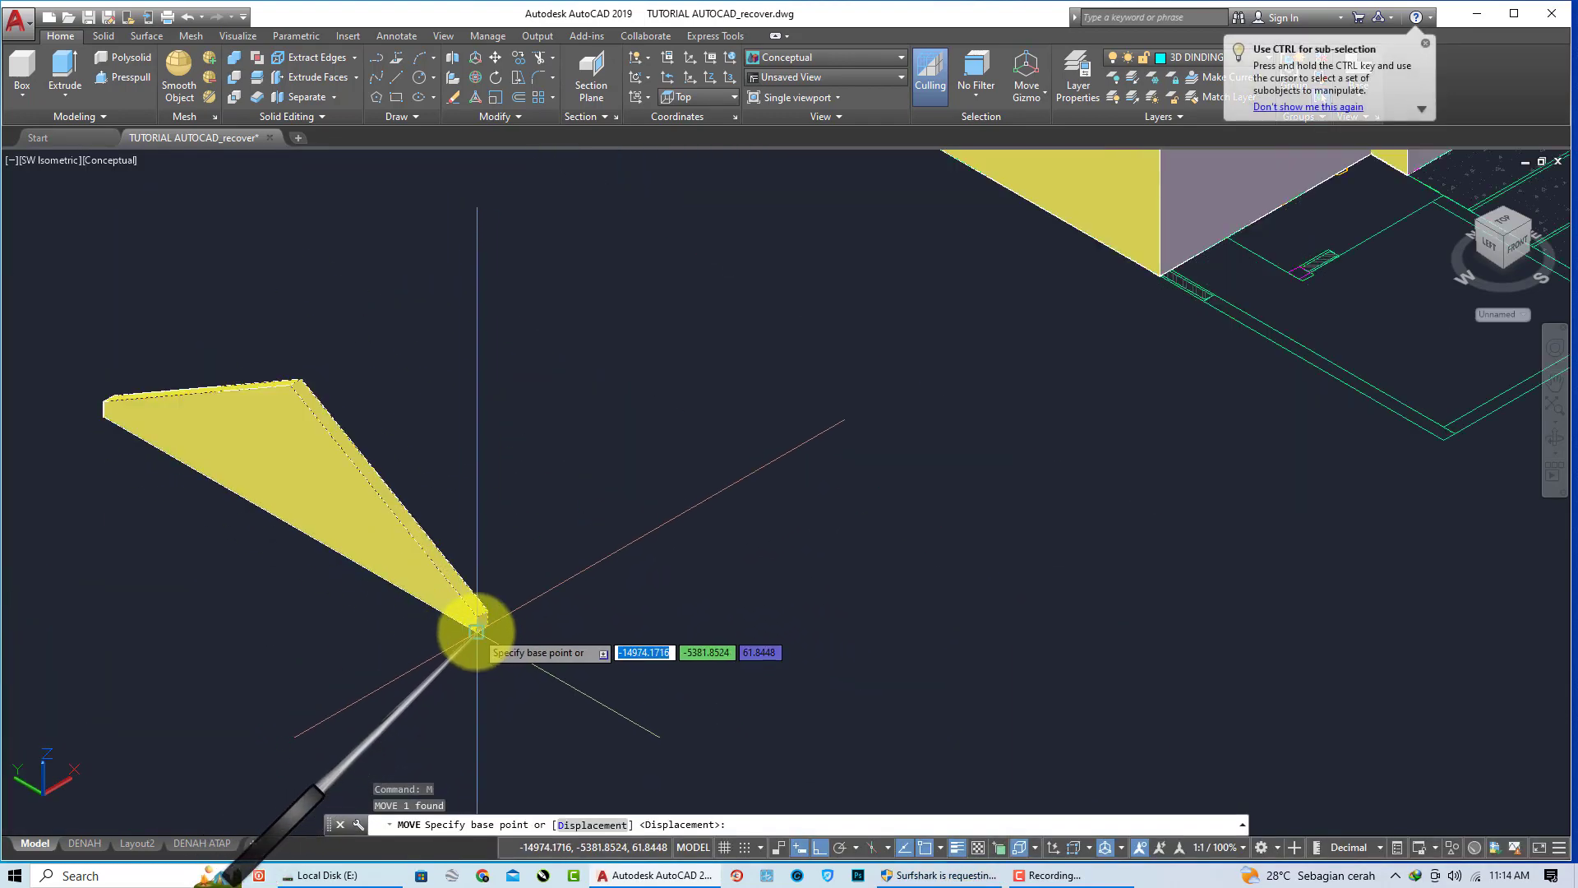
{"action": "scroll", "coordinate": [468, 638], "scroll_direction": "down", "scroll_amount": 5}
{"action": "scroll", "coordinate": [746, 385], "scroll_direction": "up", "scroll_amount": 2}
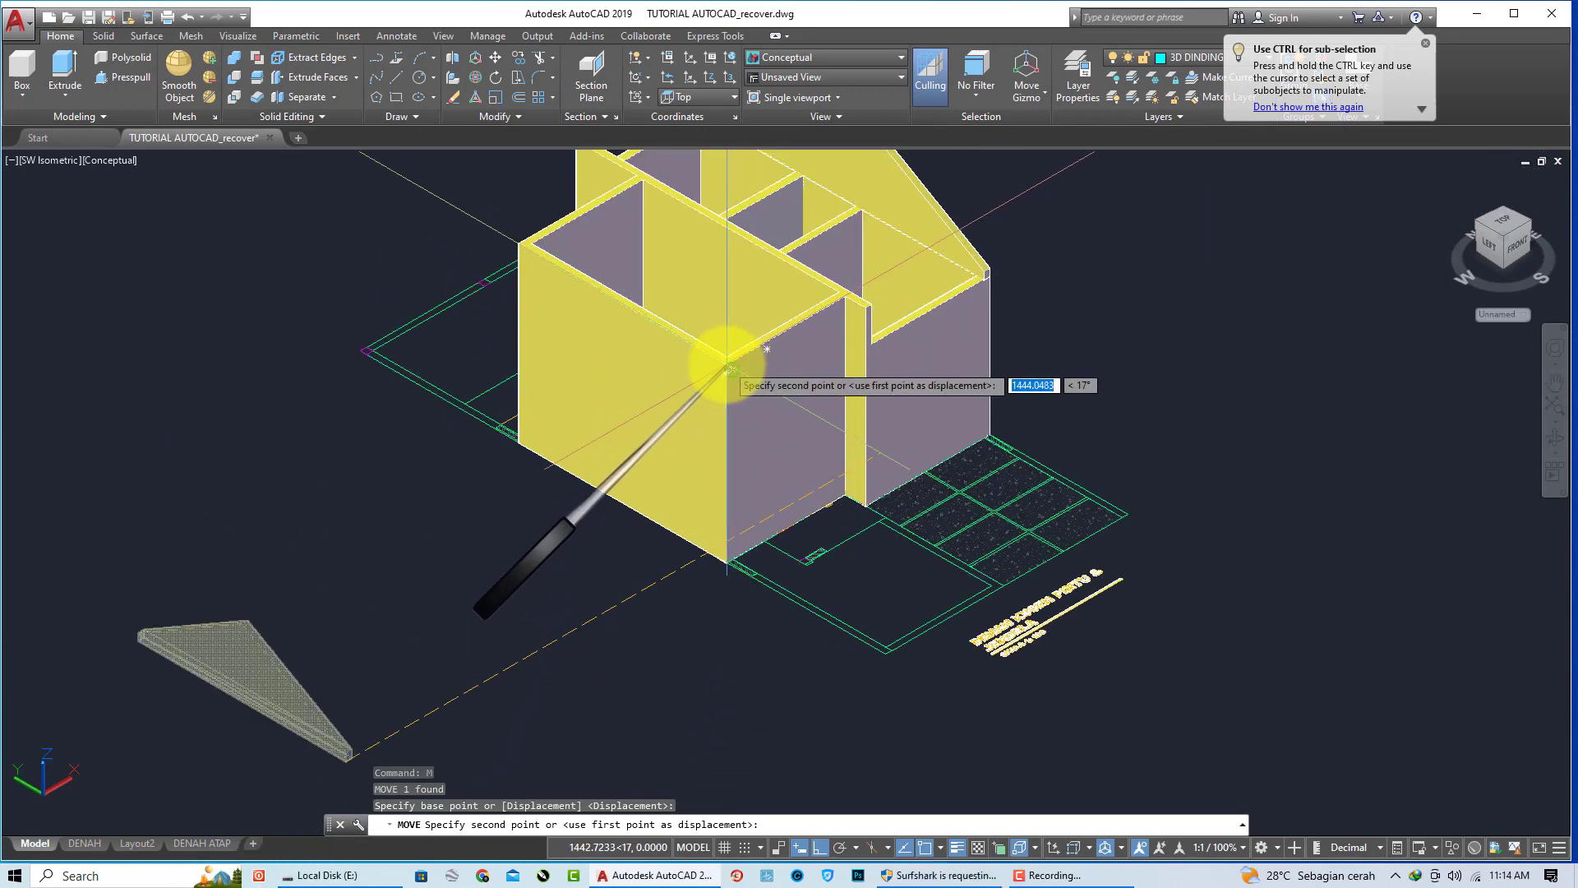
{"action": "left_click", "coordinate": [728, 366]}
{"action": "key", "text": "ctrl+z"}
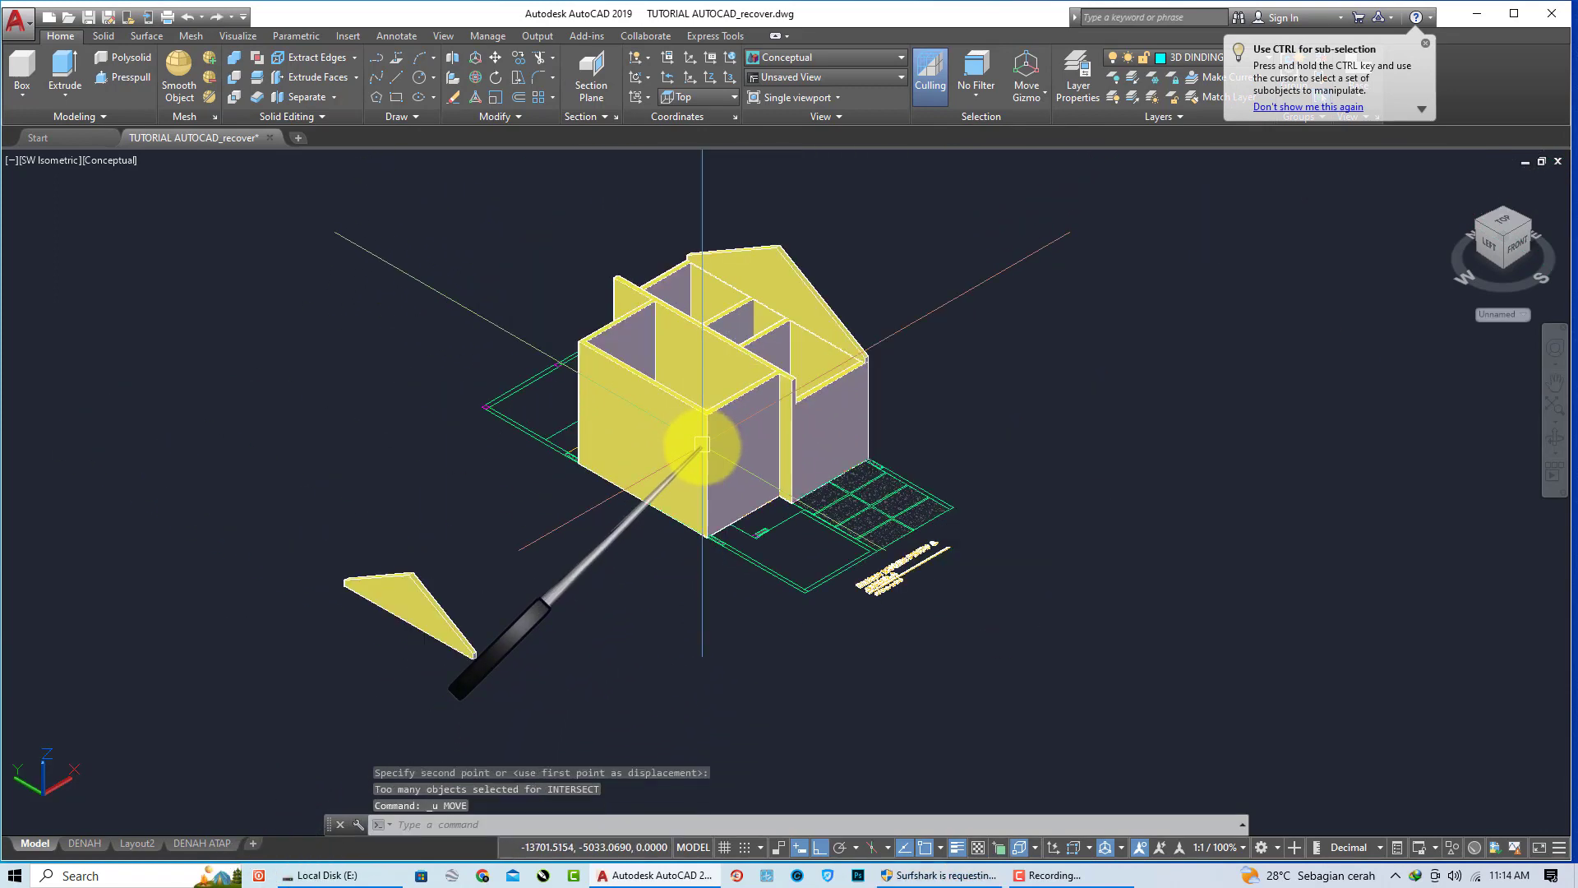
Step: With Ortho off, copy the triangular slab onto the front wall's corner vertex
{"action": "left_click", "coordinate": [817, 850]}
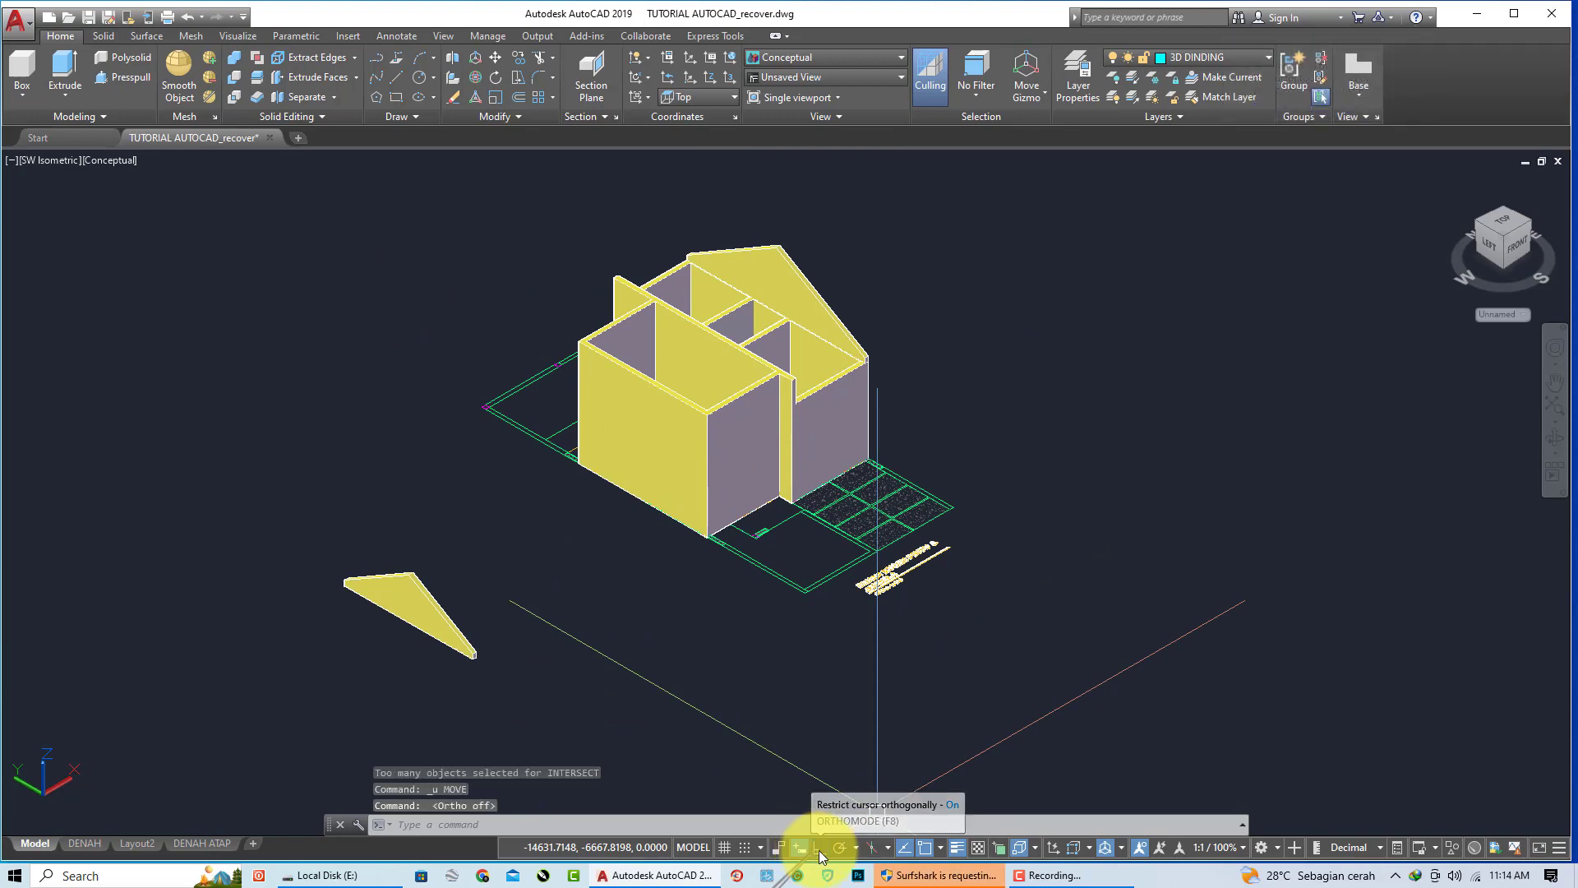
{"action": "left_click", "coordinate": [436, 641]}
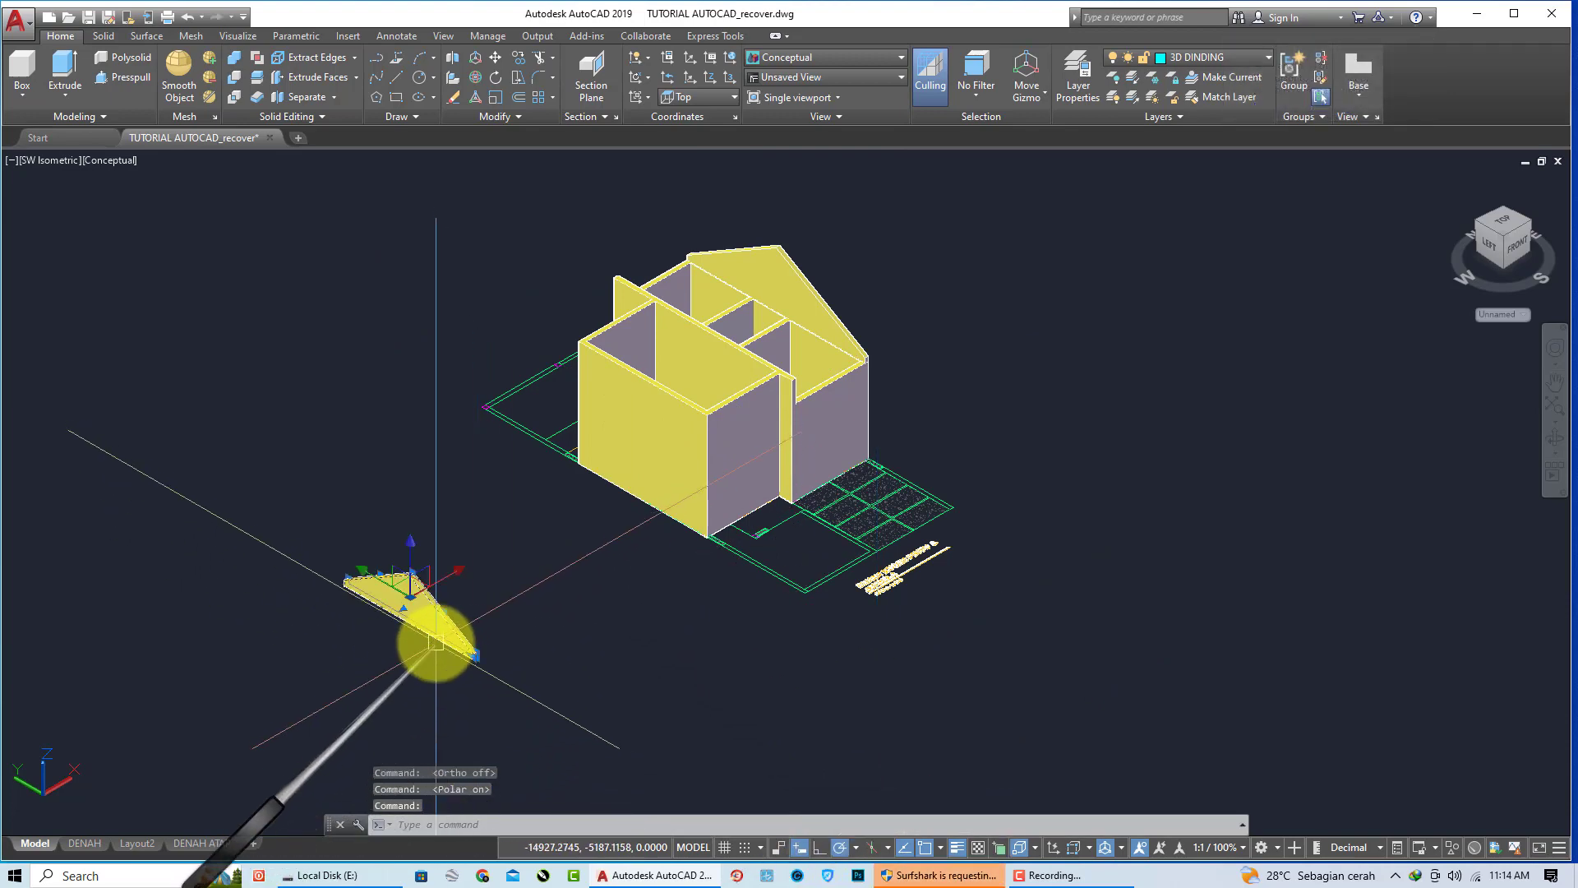
{"action": "type", "text": "Co"}
{"action": "key", "text": "Return"}
{"action": "scroll", "coordinate": [469, 662], "scroll_direction": "up", "scroll_amount": 2}
{"action": "left_click", "coordinate": [468, 661]}
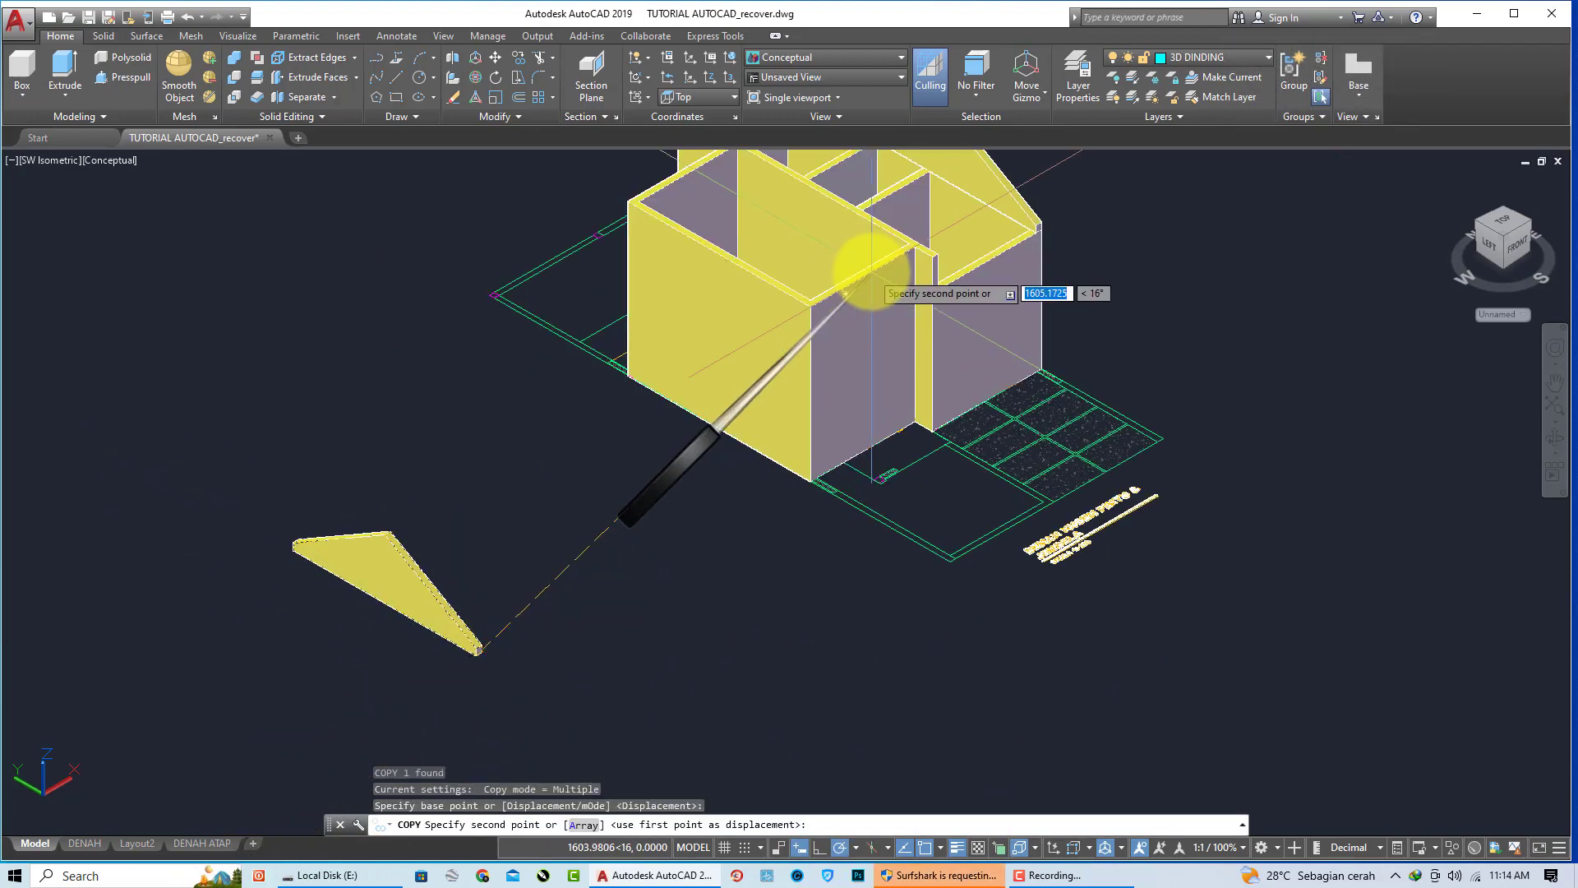
{"action": "scroll", "coordinate": [797, 319], "scroll_direction": "up", "scroll_amount": 4}
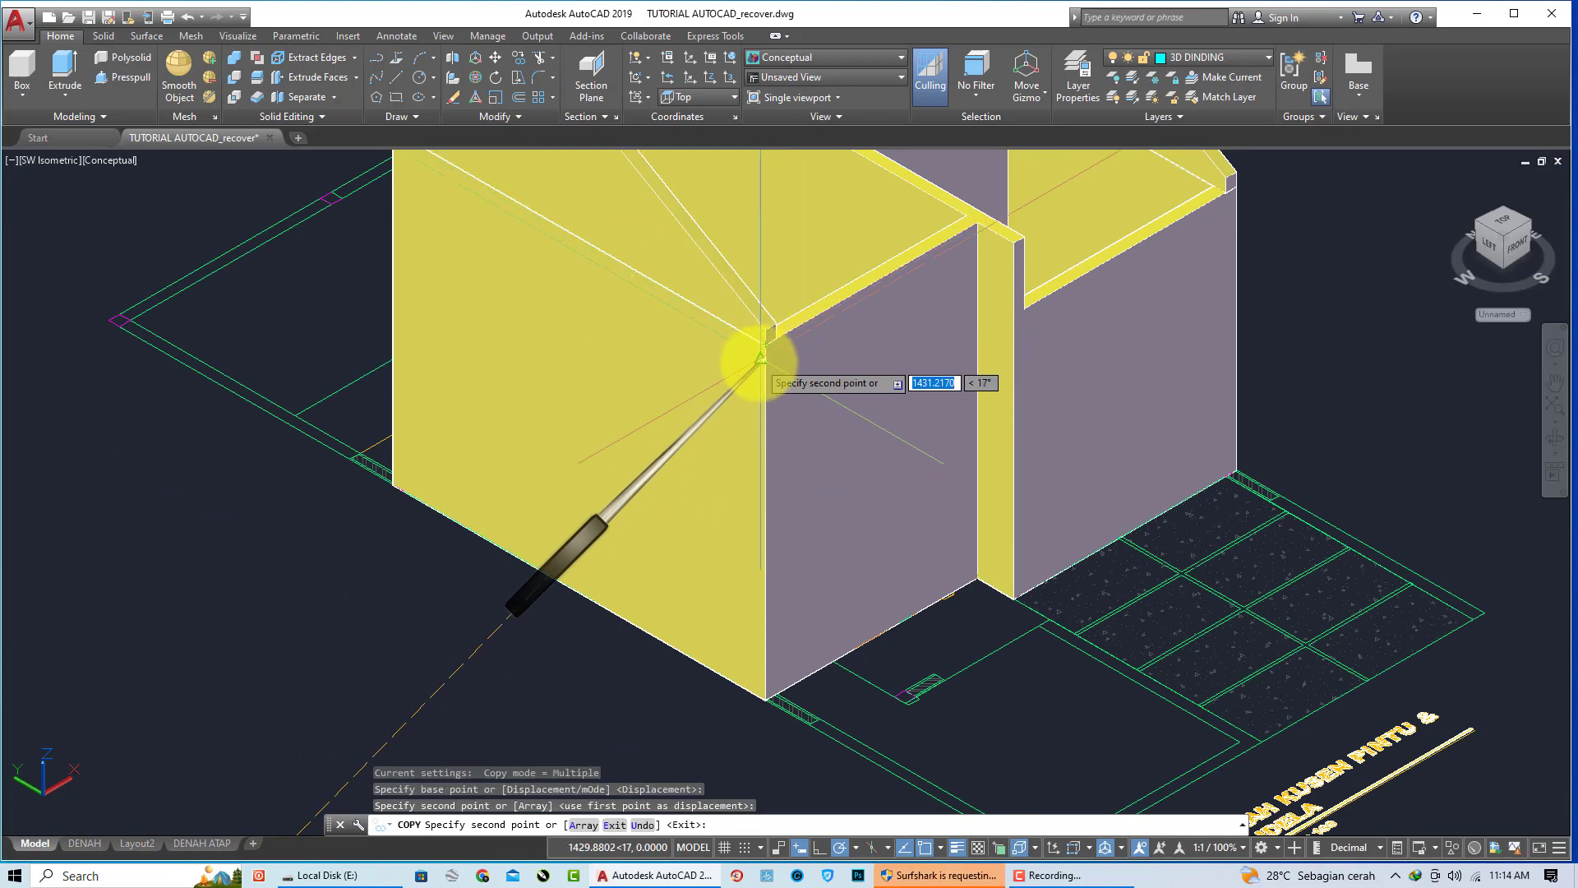
{"action": "left_click", "coordinate": [764, 341]}
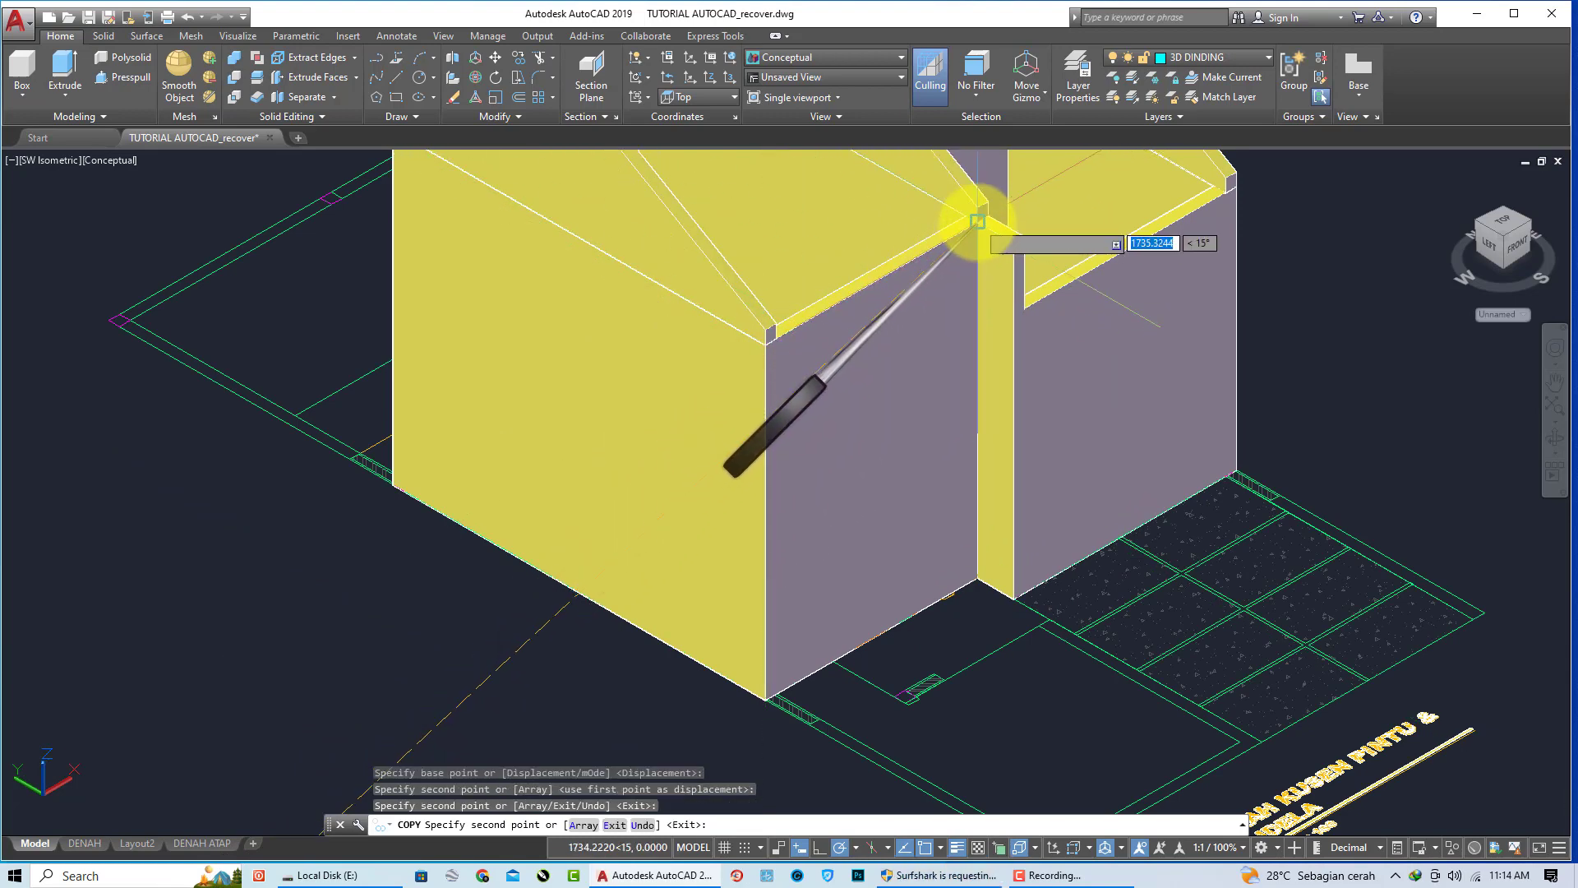
{"action": "key", "text": "Return"}
{"action": "scroll", "coordinate": [932, 345], "scroll_direction": "down", "scroll_amount": 4}
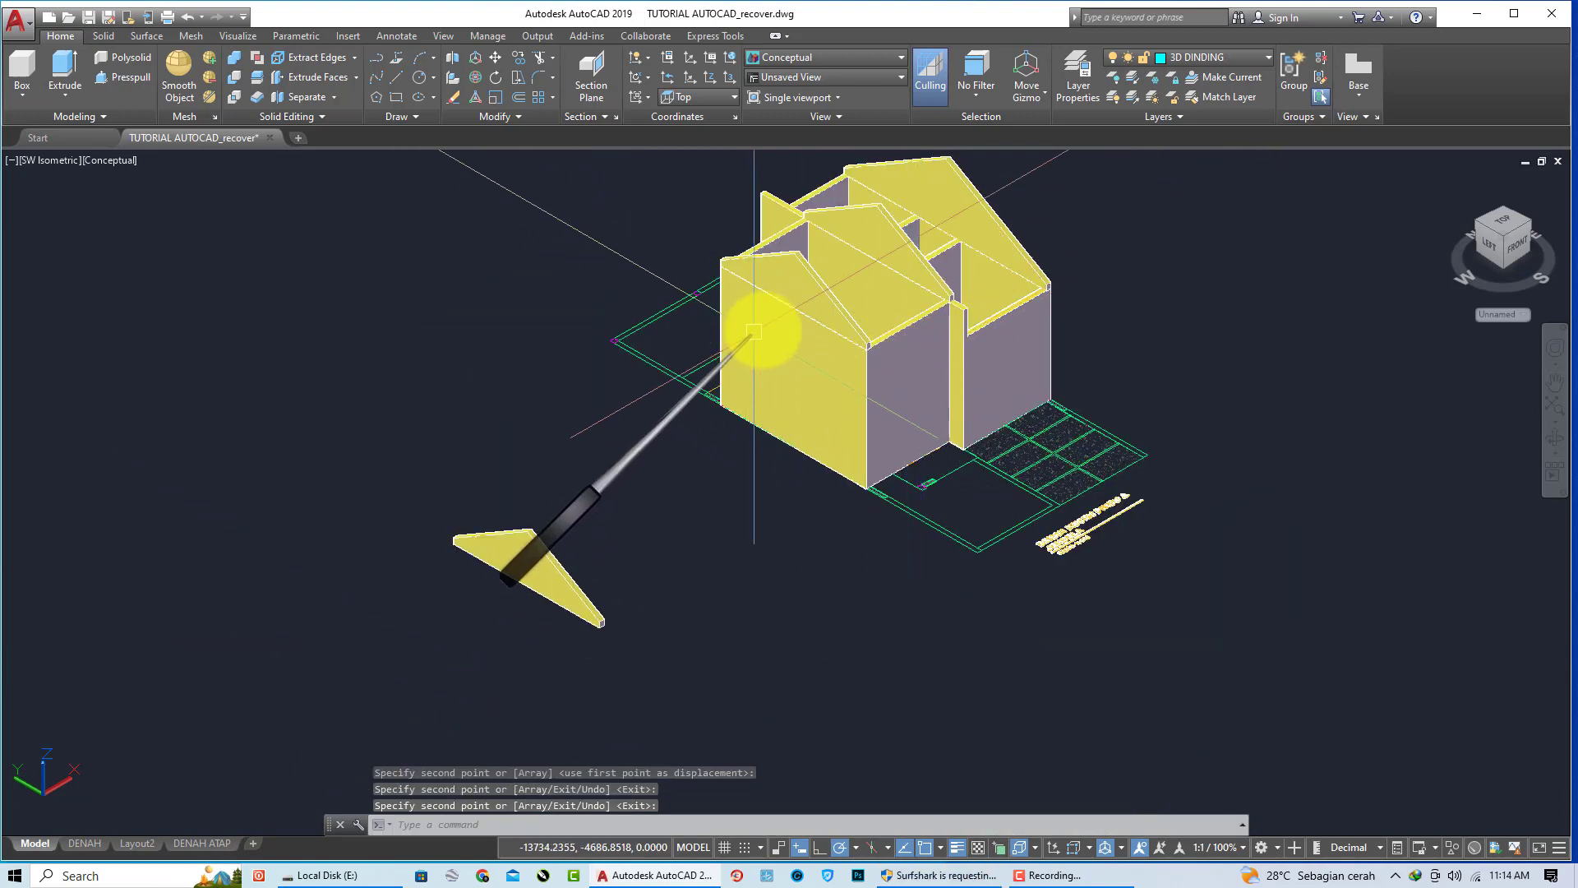
{"action": "mouse_move", "coordinate": [753, 331]}
{"action": "middle_mouse_down", "text": "shift"}
{"action": "mouse_move", "coordinate": [1022, 274]}
{"action": "mouse_move", "coordinate": [792, 254]}
{"action": "mouse_move", "coordinate": [863, 394]}
{"action": "middle_mouse_up", "text": "shift"}
{"action": "scroll", "coordinate": [863, 282], "scroll_direction": "up", "scroll_amount": 5}
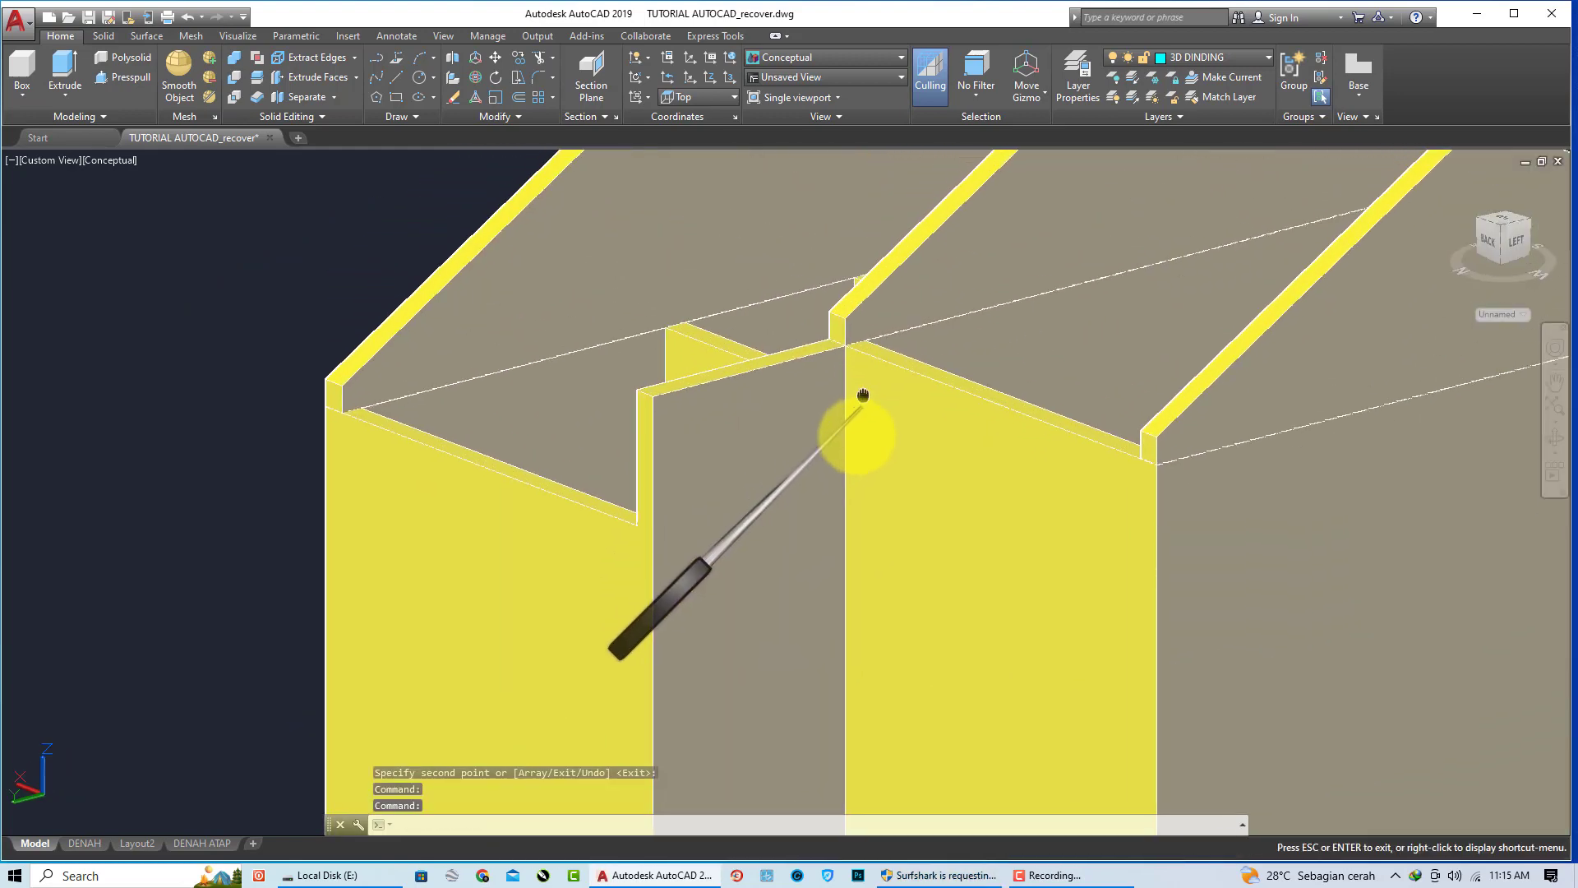
Step: Draw a 15-high box spanning the gap at the interior wall junction
{"action": "scroll", "coordinate": [764, 427], "scroll_direction": "up", "scroll_amount": 3}
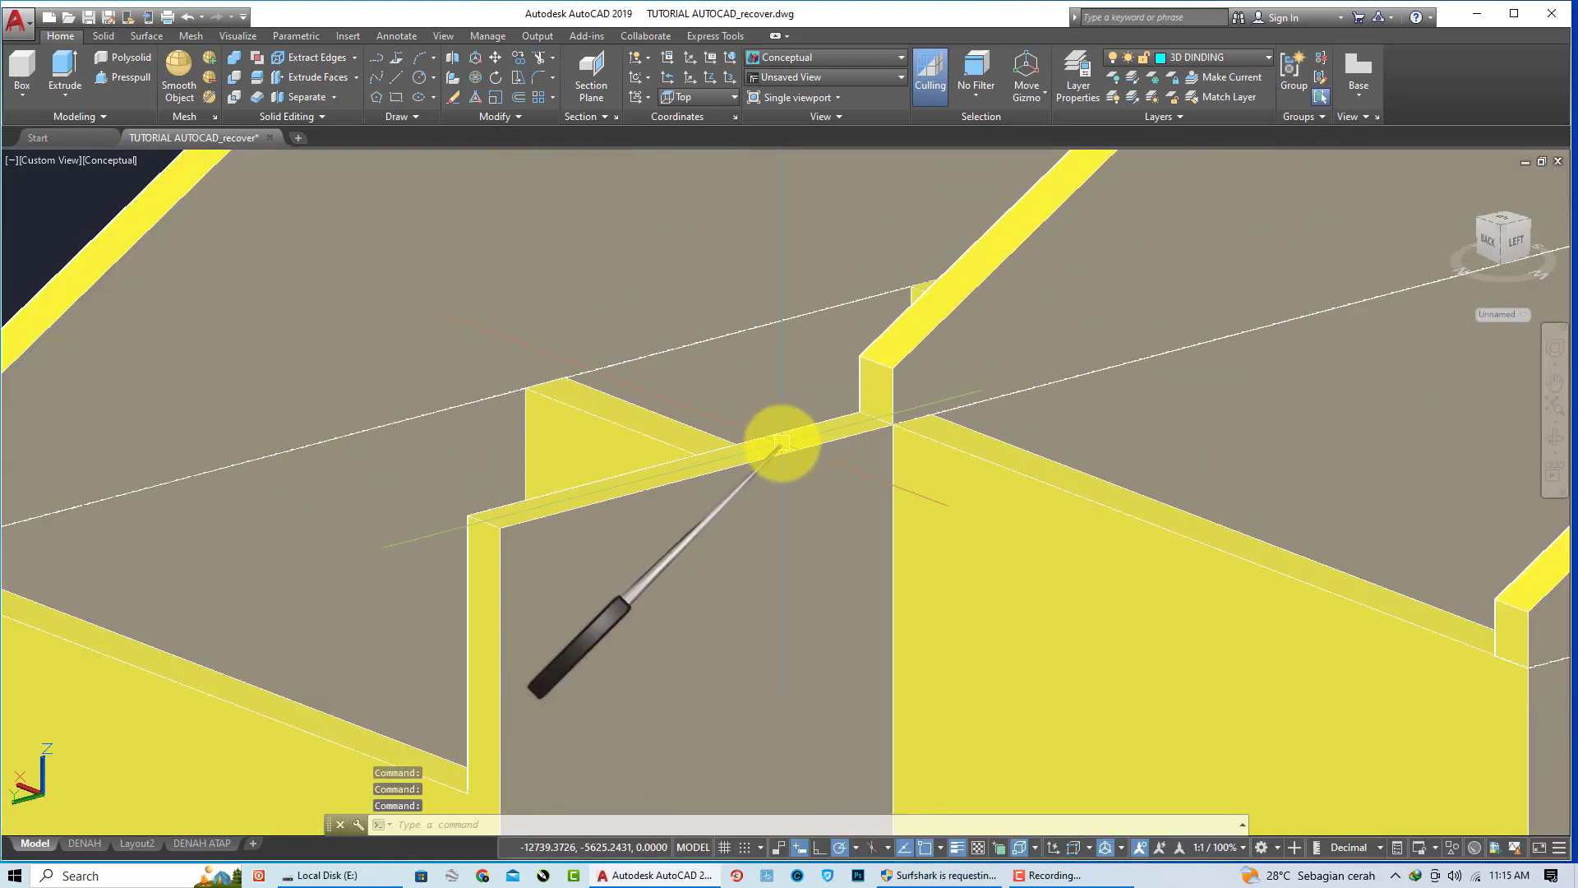
{"action": "scroll", "coordinate": [781, 444], "scroll_direction": "down", "scroll_amount": 5}
{"action": "key", "text": "Escape"}
{"action": "scroll", "coordinate": [528, 400], "scroll_direction": "up", "scroll_amount": 3}
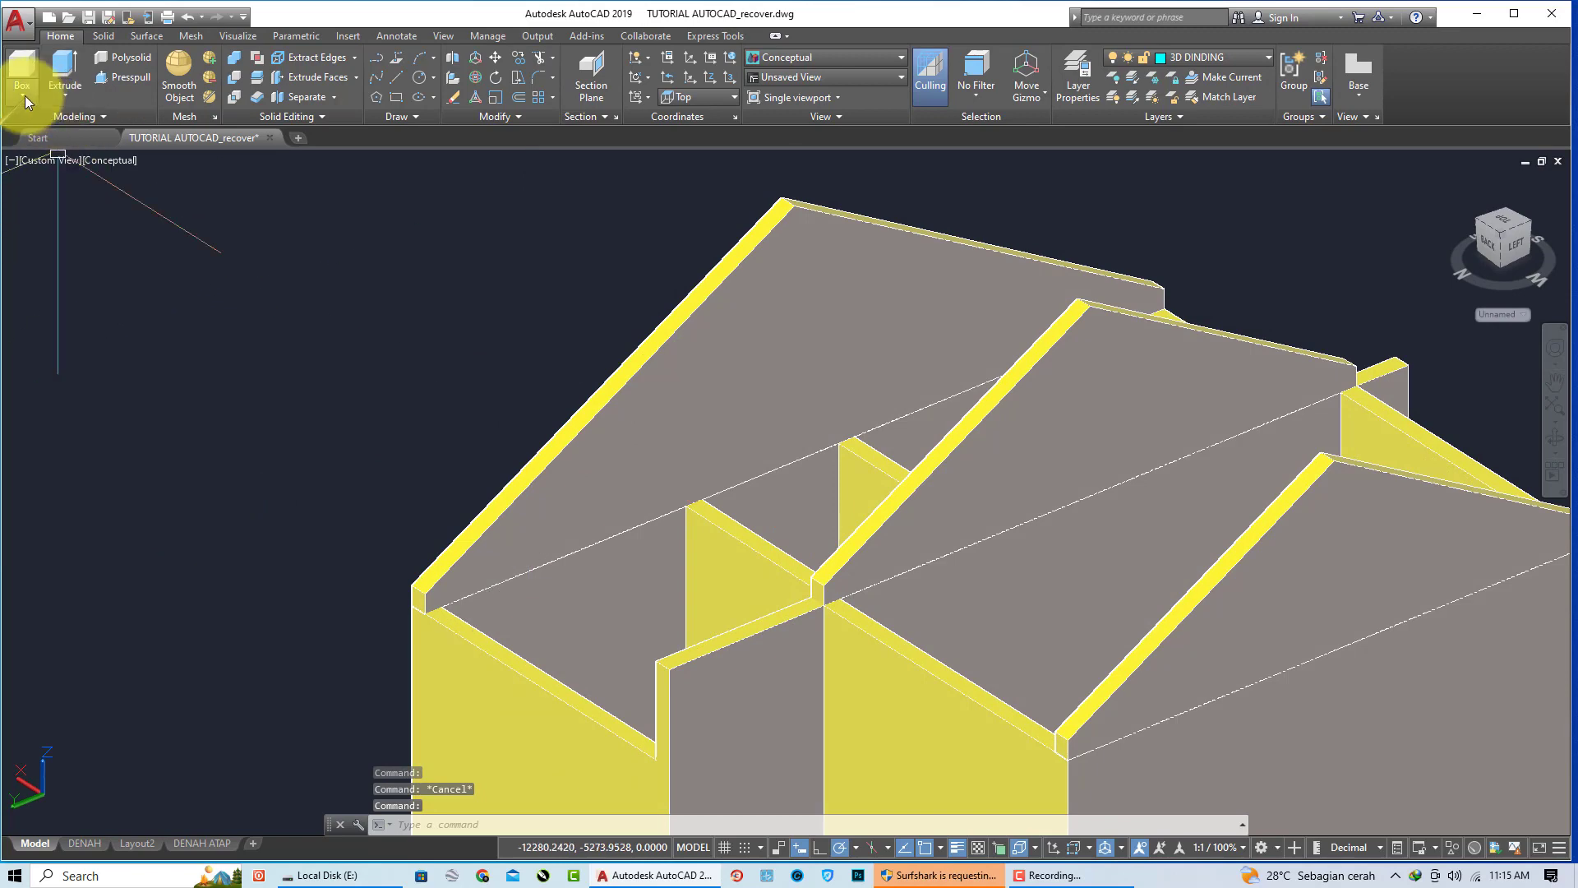
{"action": "left_click", "coordinate": [20, 97]}
{"action": "left_click", "coordinate": [32, 133]}
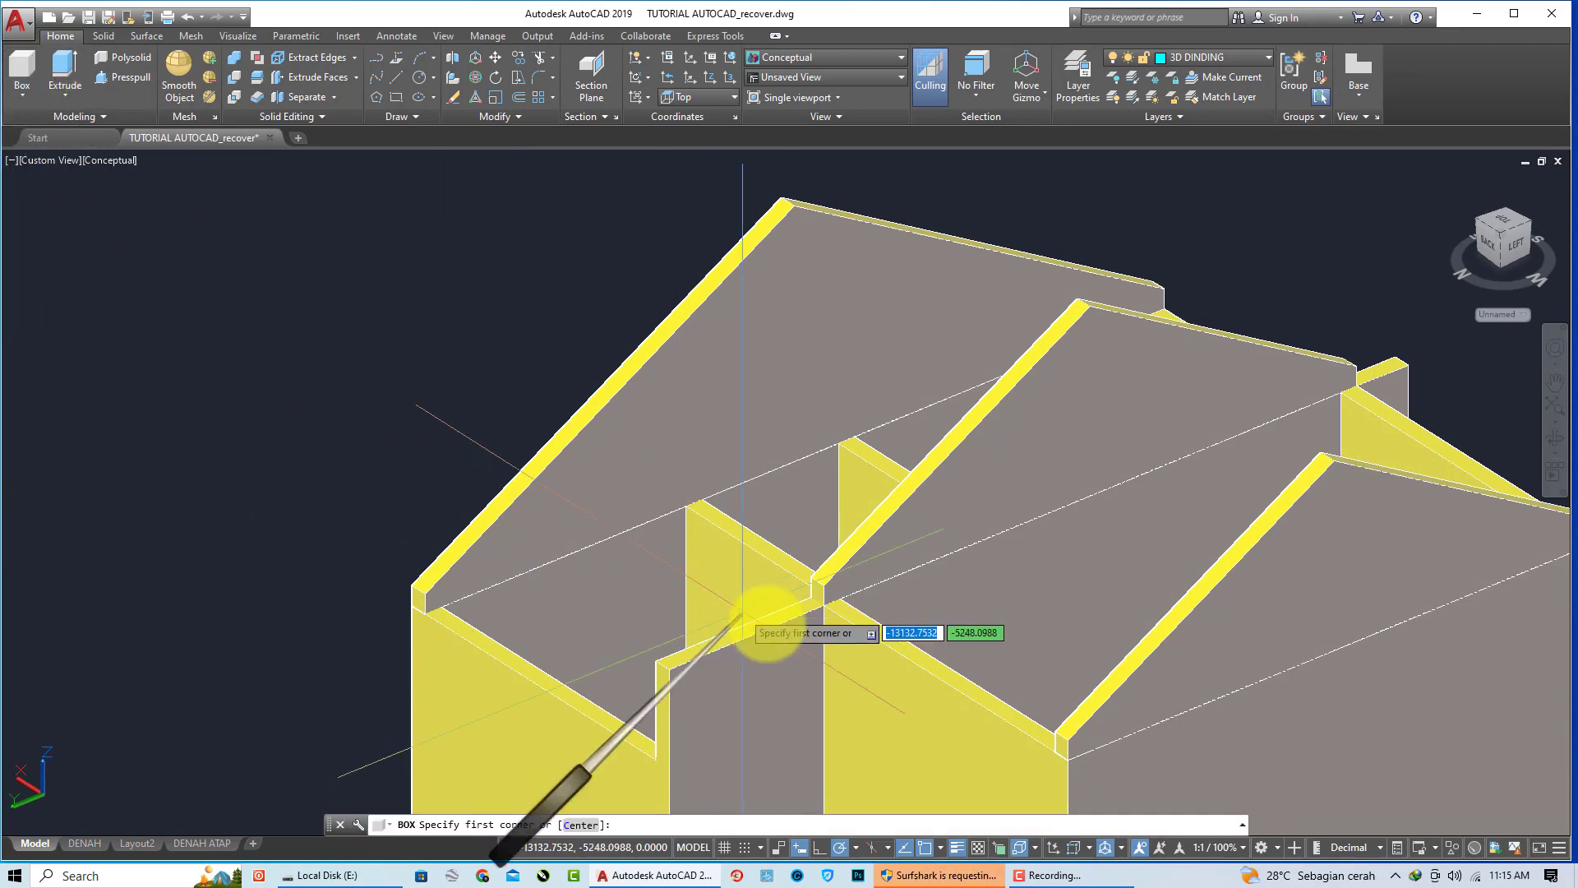
{"action": "scroll", "coordinate": [742, 615], "scroll_direction": "up", "scroll_amount": 3}
{"action": "left_click", "coordinate": [855, 521]}
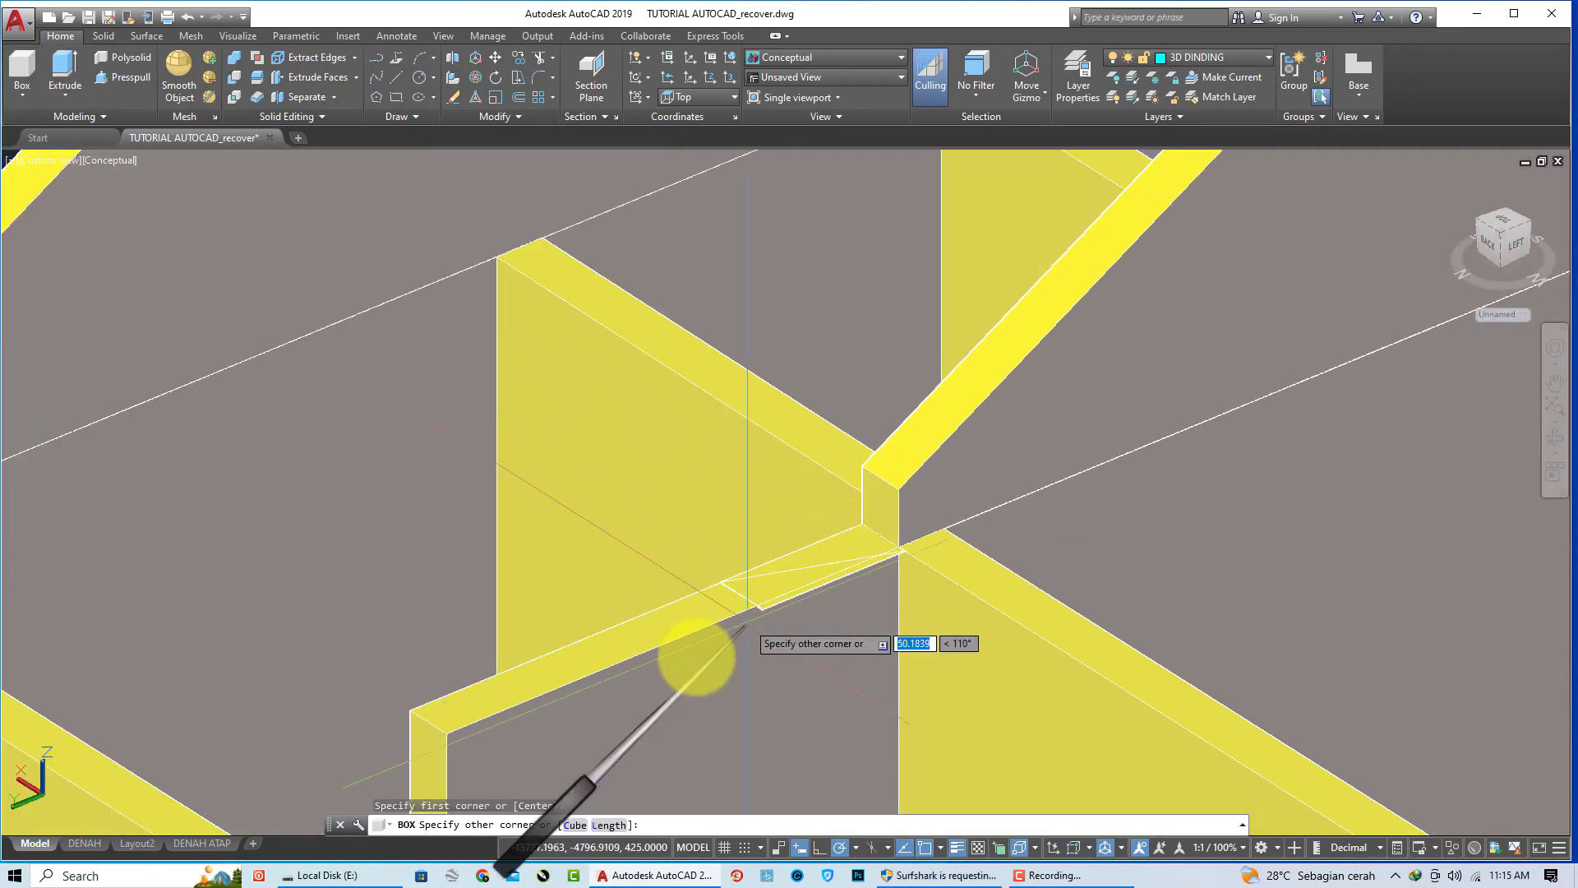
{"action": "left_click", "coordinate": [446, 732]}
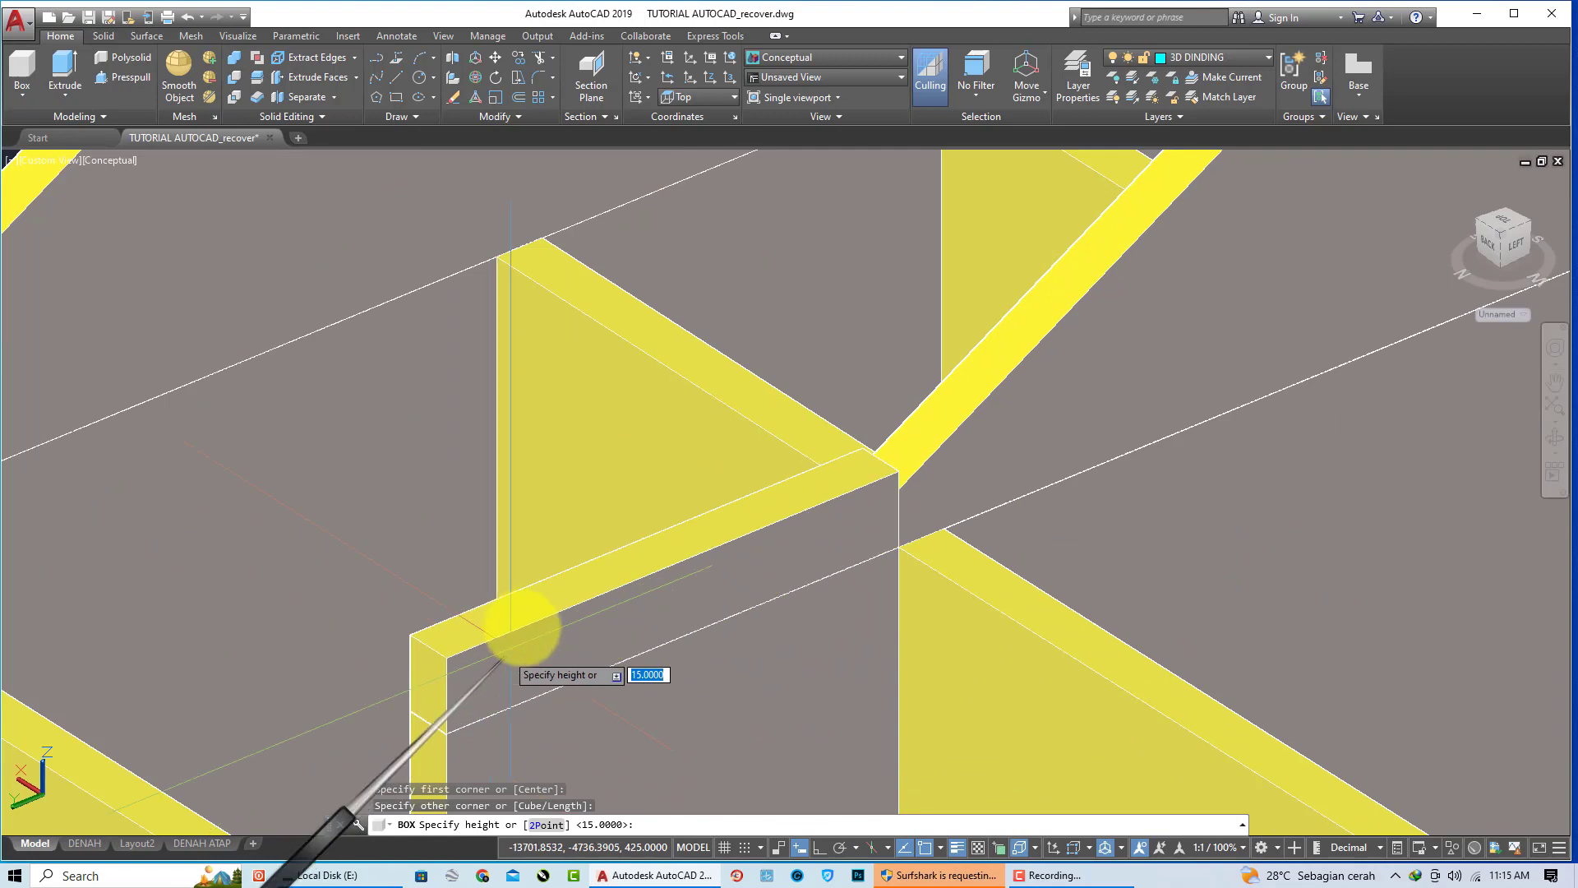
{"action": "left_click", "coordinate": [899, 489]}
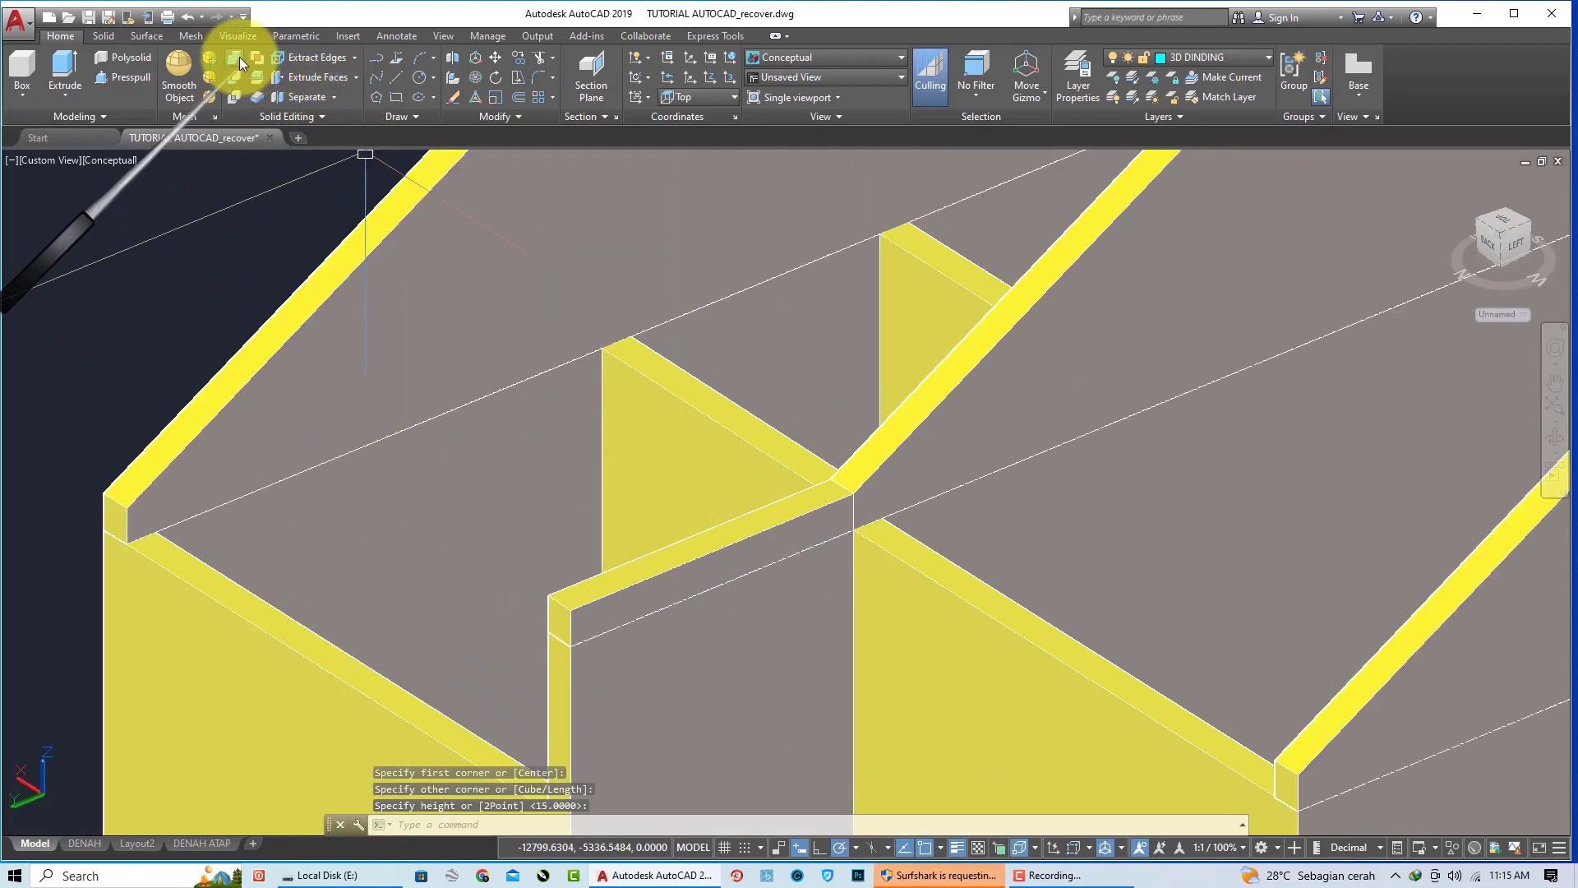
Step: Union the new box with the wall, then pan and orbit to view the other side
{"action": "left_click", "coordinate": [238, 59]}
{"action": "left_click", "coordinate": [729, 546]}
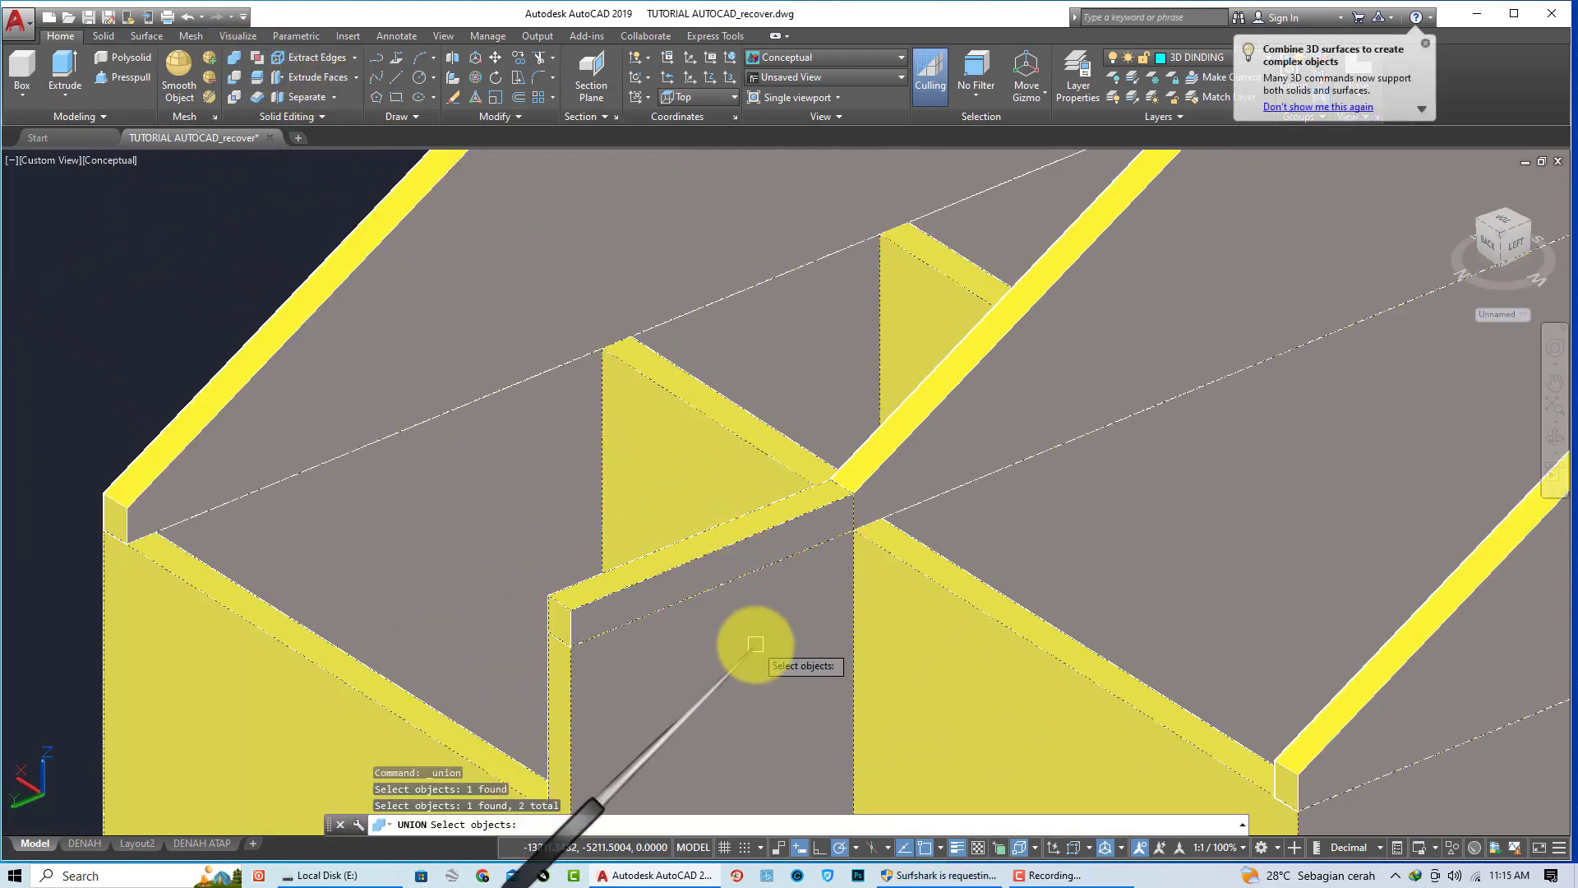
{"action": "scroll", "coordinate": [755, 643], "scroll_direction": "down", "scroll_amount": 5}
{"action": "scroll", "coordinate": [670, 599], "scroll_direction": "down", "scroll_amount": 1}
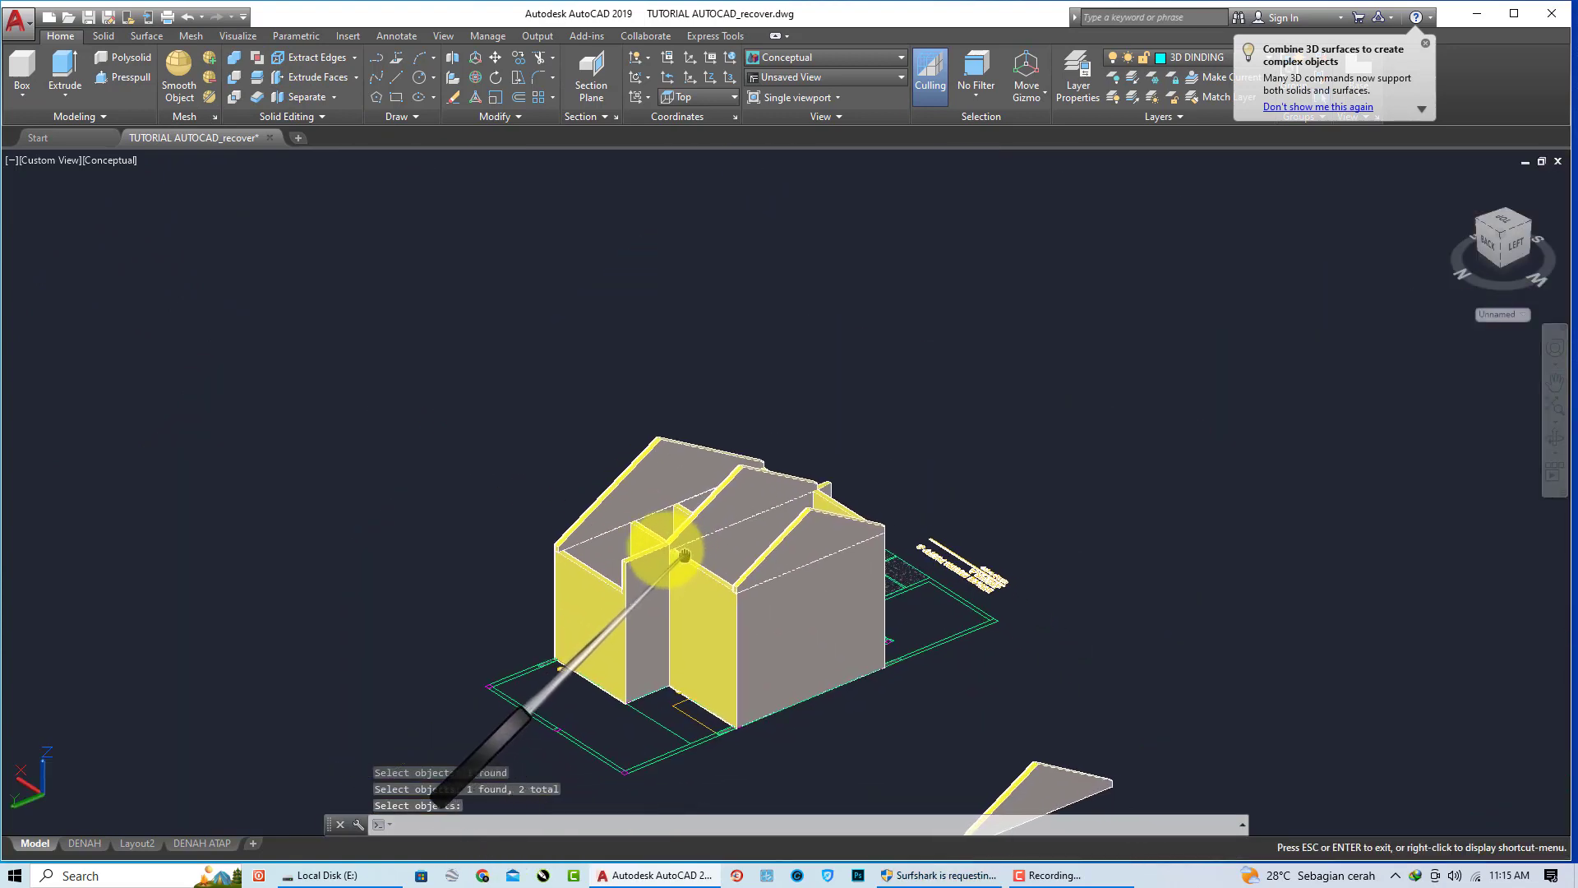
{"action": "scroll", "coordinate": [630, 542], "scroll_direction": "down", "scroll_amount": 2}
{"action": "key", "text": "Return"}
{"action": "scroll", "coordinate": [630, 542], "scroll_direction": "up", "scroll_amount": 3}
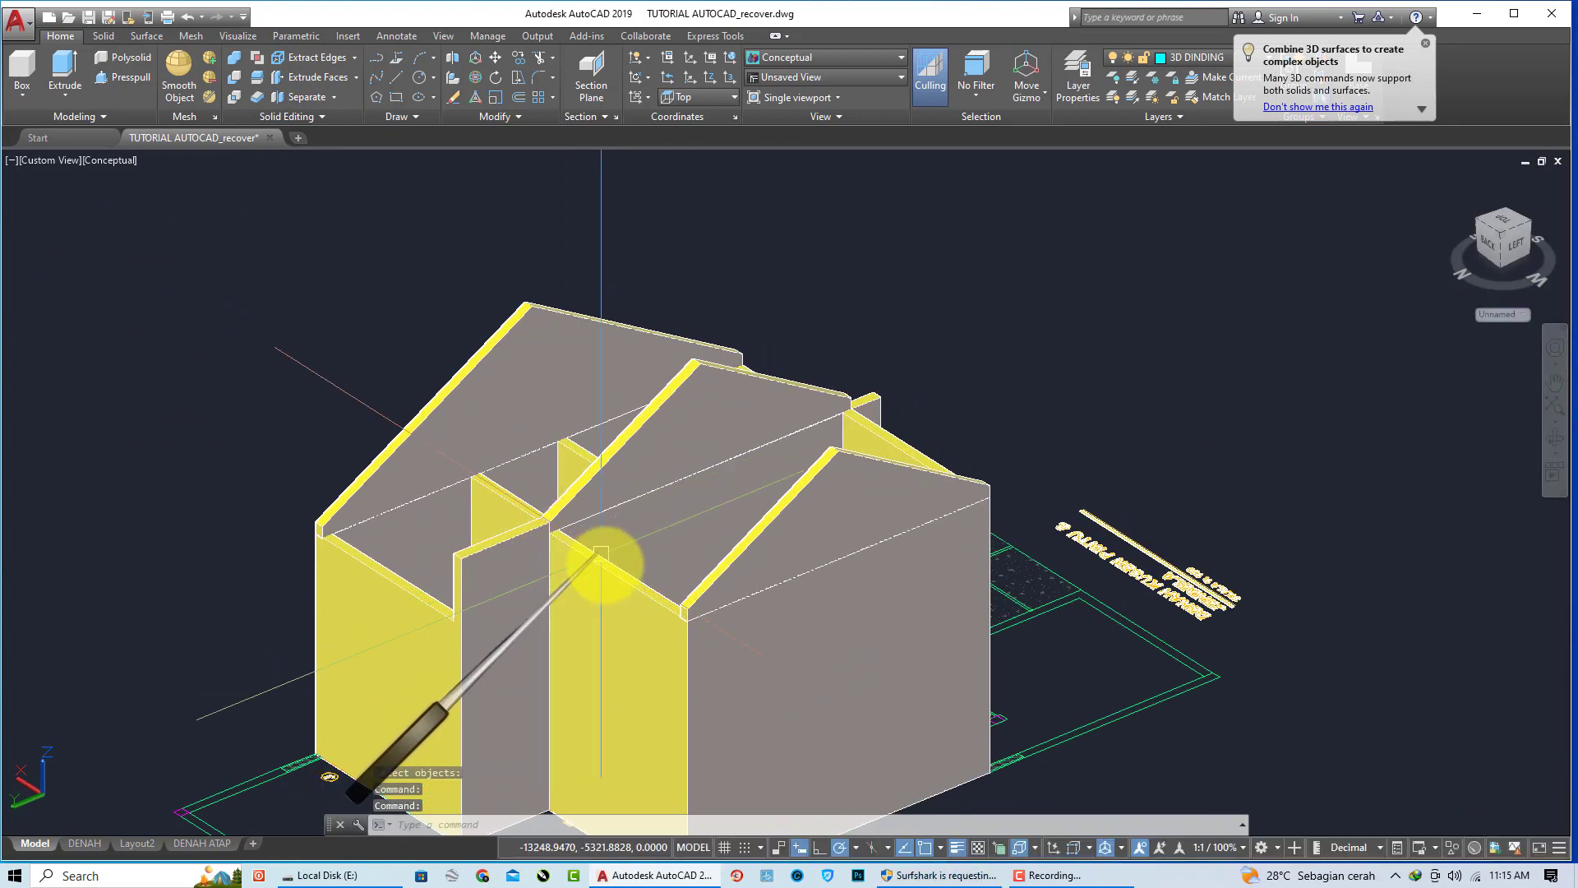
{"action": "middle_click_drag", "start_coordinate": [599, 567], "coordinate": [490, 552]}
{"action": "mouse_move", "coordinate": [723, 436]}
{"action": "middle_mouse_down", "text": "shift"}
{"action": "mouse_move", "coordinate": [644, 458]}
{"action": "mouse_move", "coordinate": [439, 461]}
{"action": "middle_mouse_up", "text": "shift"}
Step: Draw a box on the interior wall top, spanning the gap up to the gable
{"action": "scroll", "coordinate": [634, 509], "scroll_direction": "up", "scroll_amount": 3}
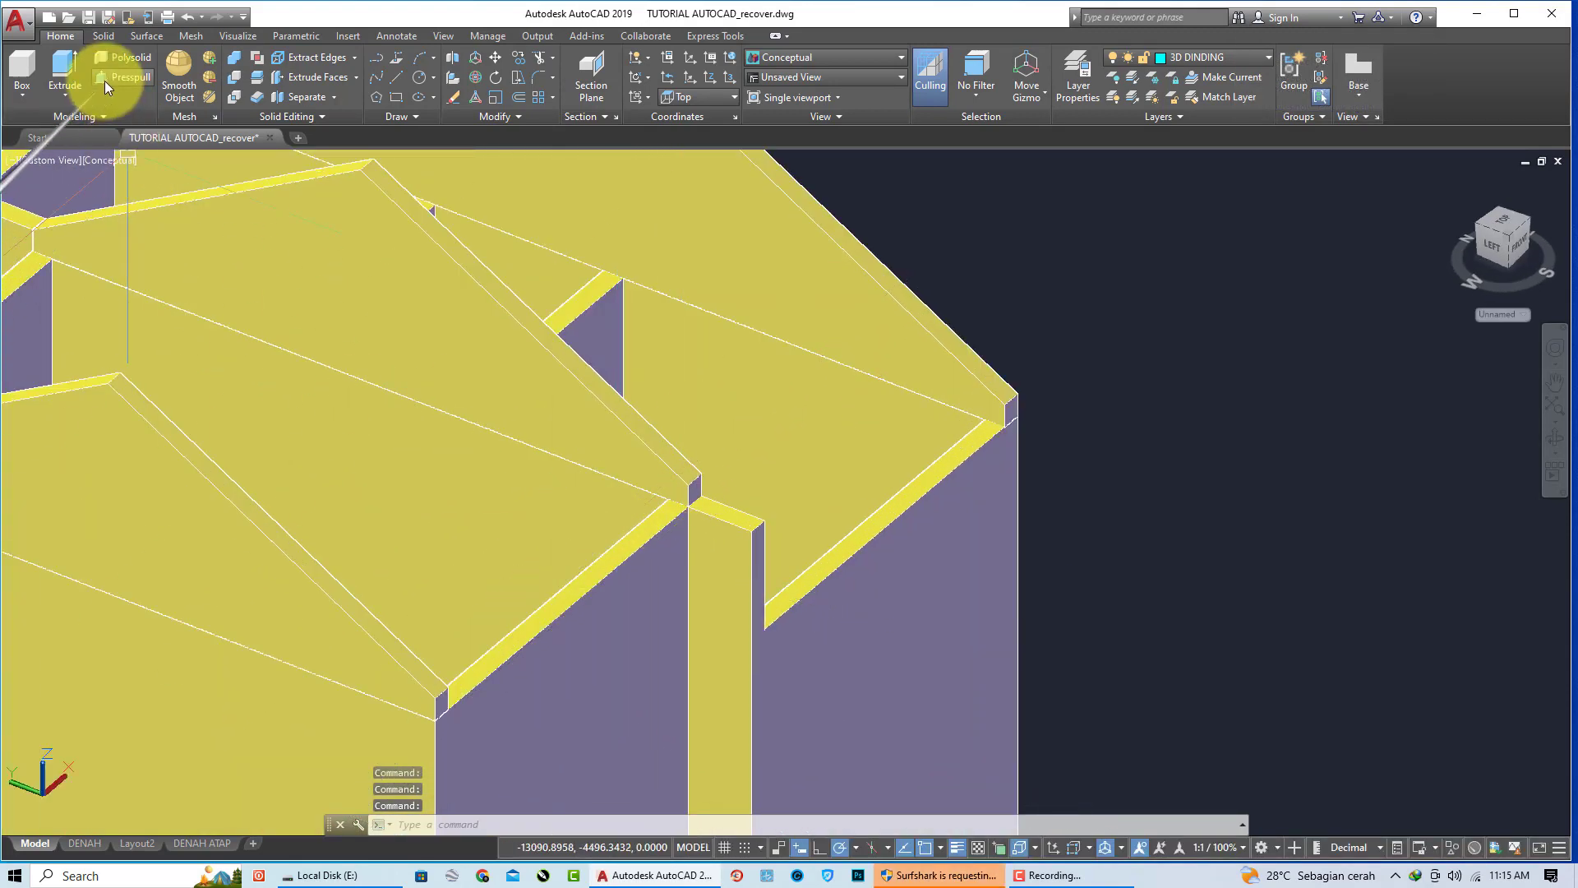
{"action": "left_click", "coordinate": [37, 96]}
{"action": "left_click", "coordinate": [23, 144]}
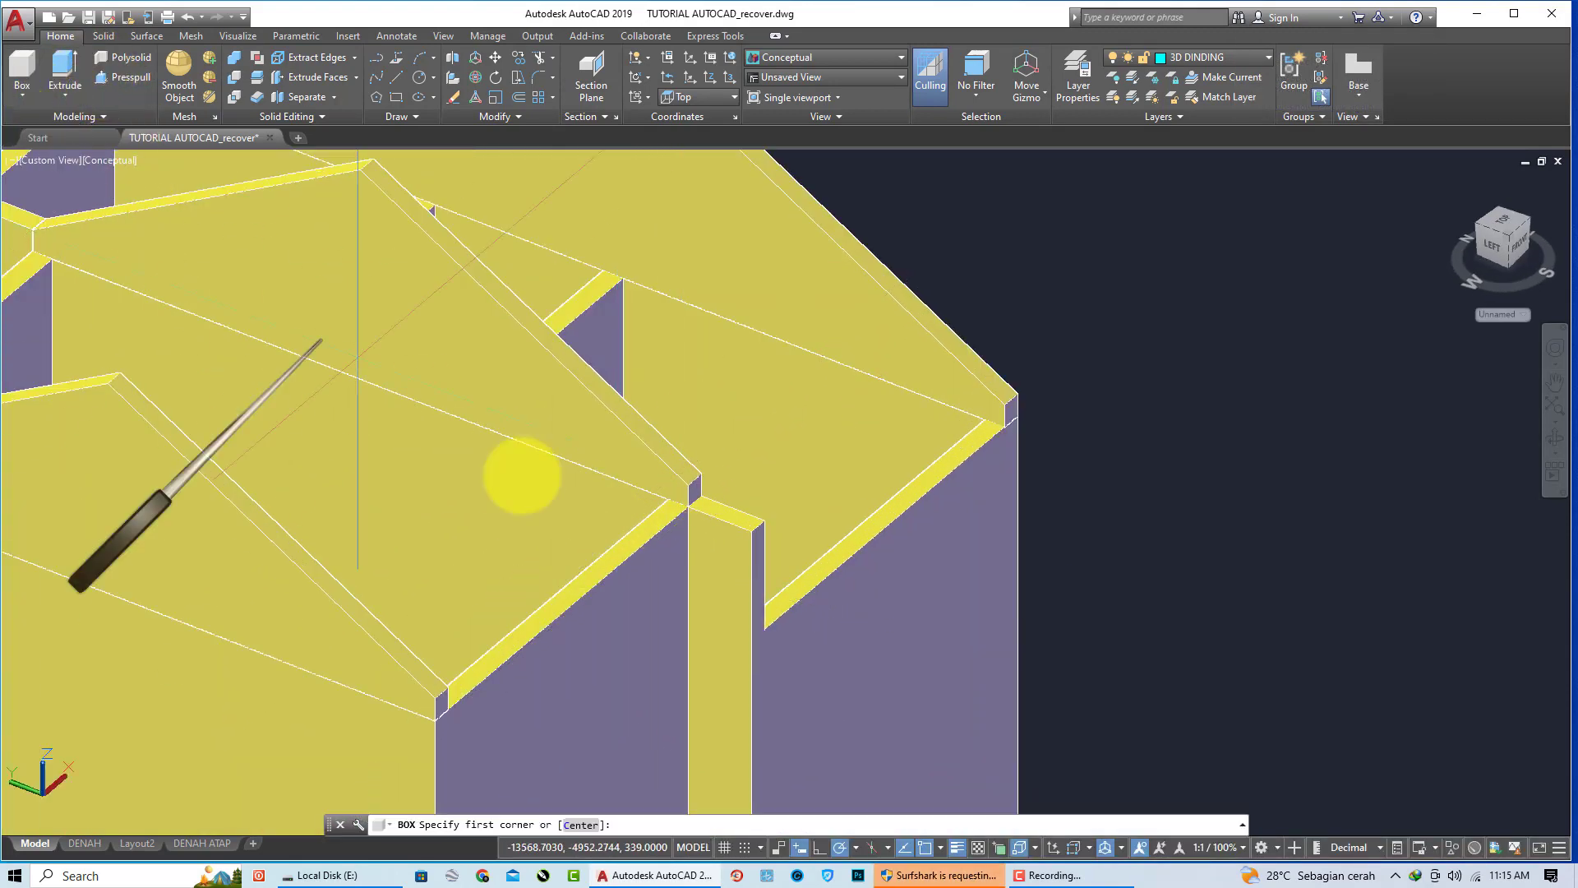
{"action": "scroll", "coordinate": [681, 526], "scroll_direction": "up", "scroll_amount": 3}
{"action": "left_click", "coordinate": [705, 462]}
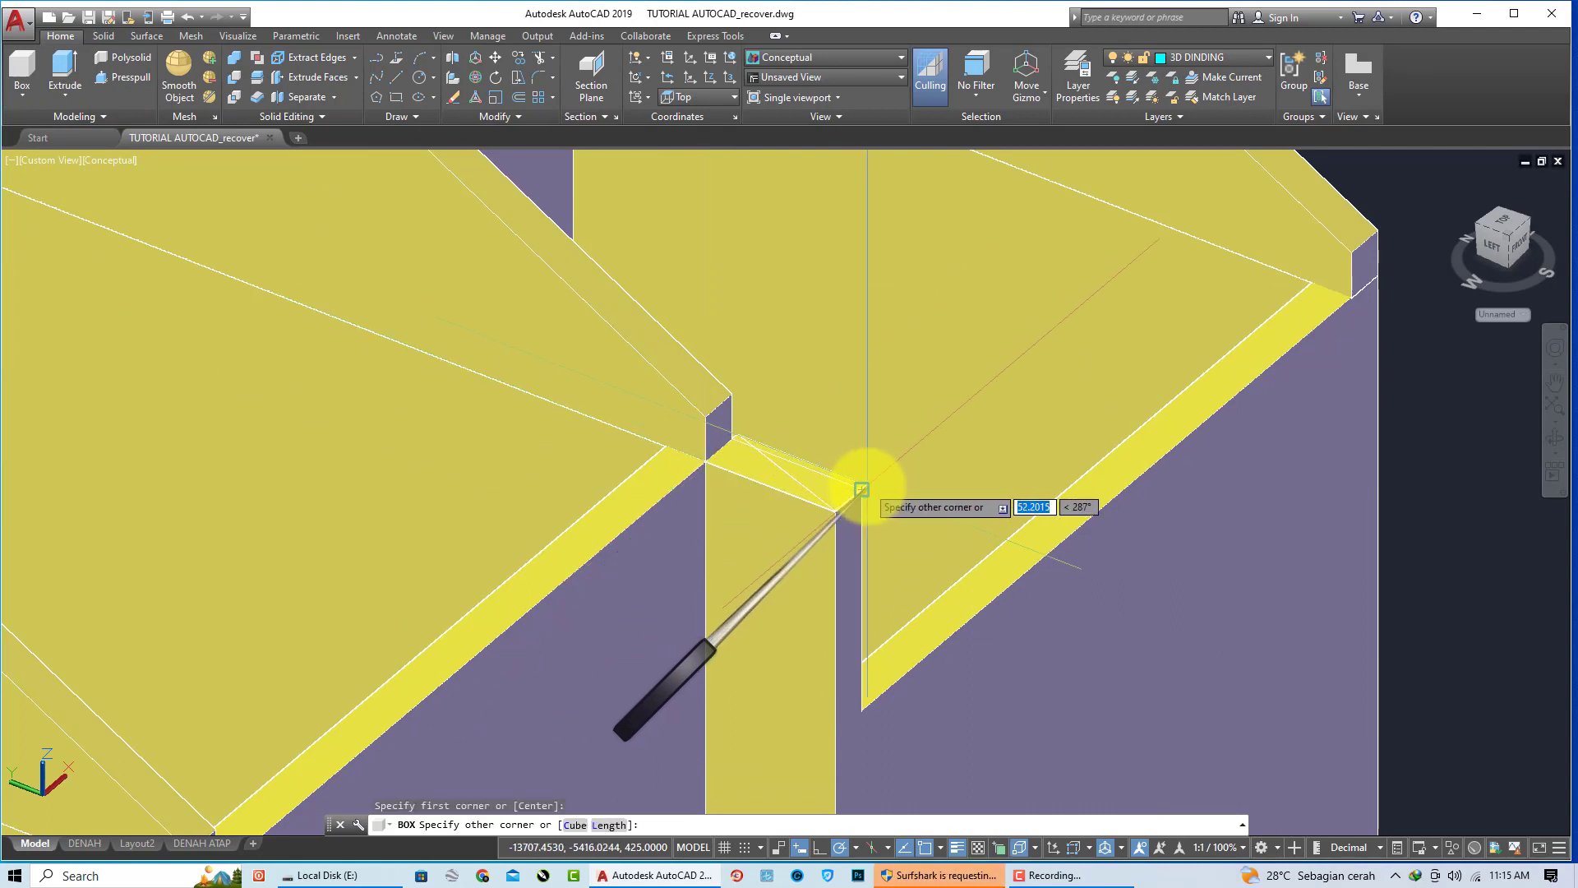
{"action": "left_click", "coordinate": [861, 488]}
{"action": "left_click", "coordinate": [706, 419]}
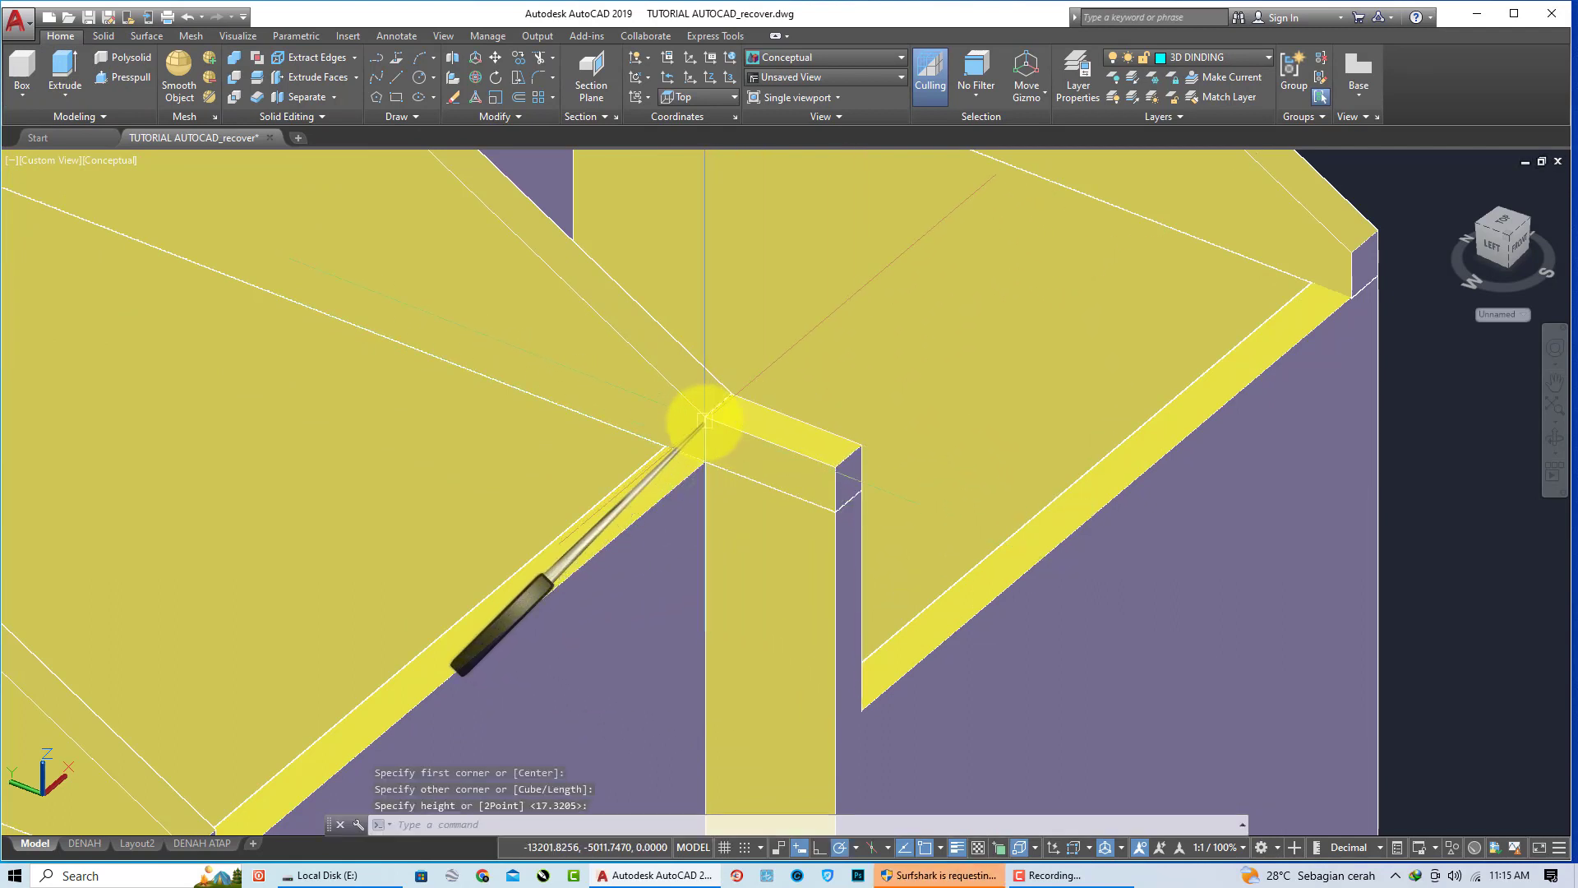
Step: Union the new box with the wall, then orbit to view the gables from the side
{"action": "left_click", "coordinate": [235, 59]}
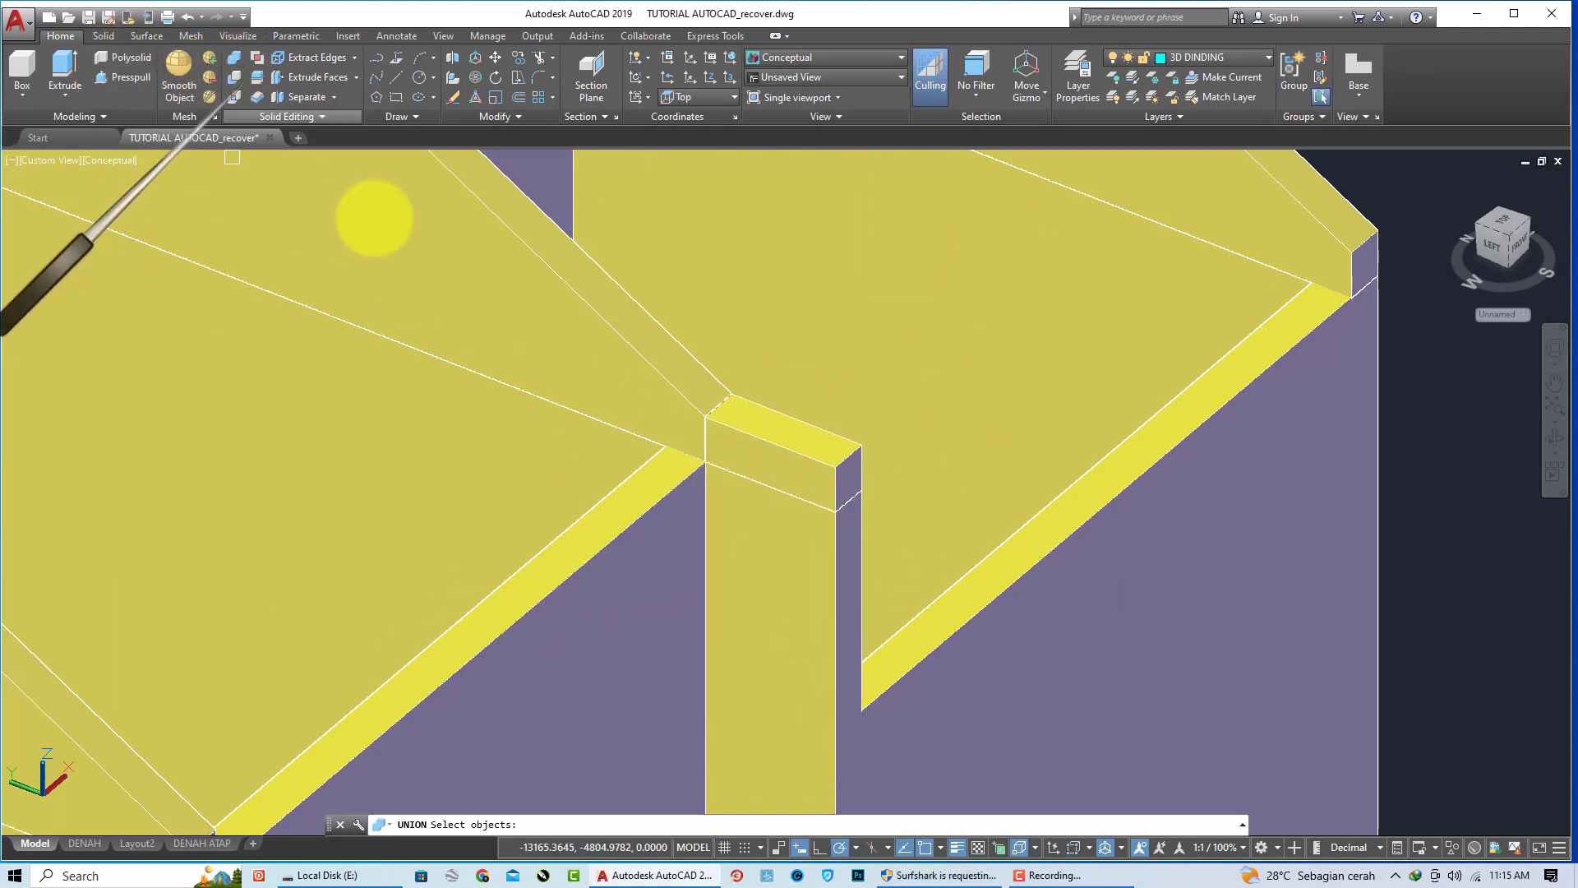
{"action": "left_click", "coordinate": [756, 506]}
{"action": "left_click", "coordinate": [770, 452]}
{"action": "key", "text": "Return"}
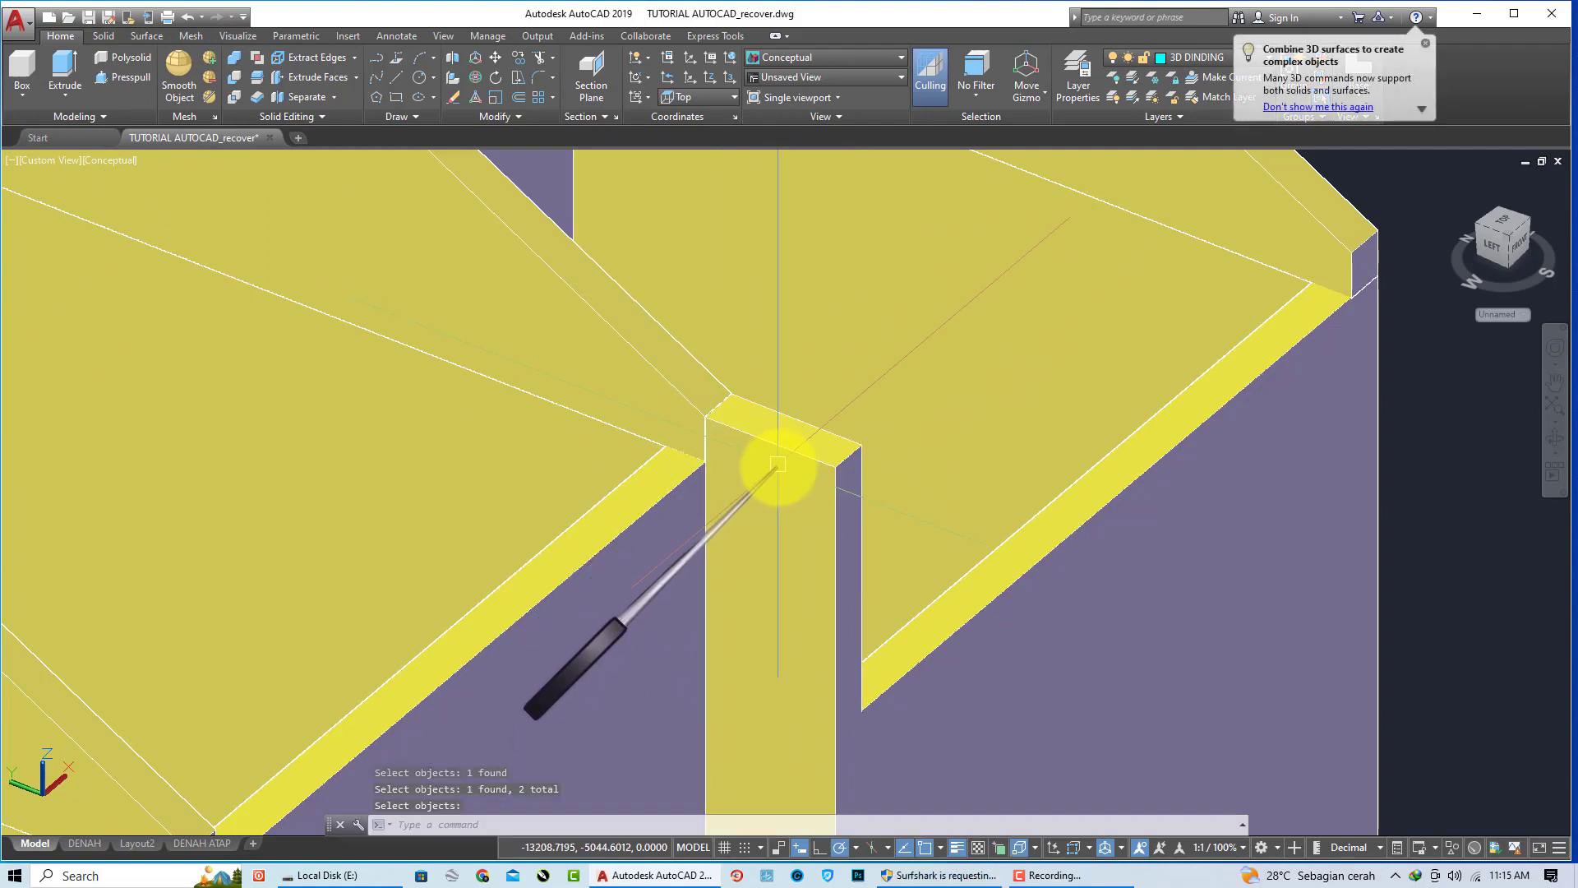
{"action": "scroll", "coordinate": [814, 464], "scroll_direction": "down", "scroll_amount": 5}
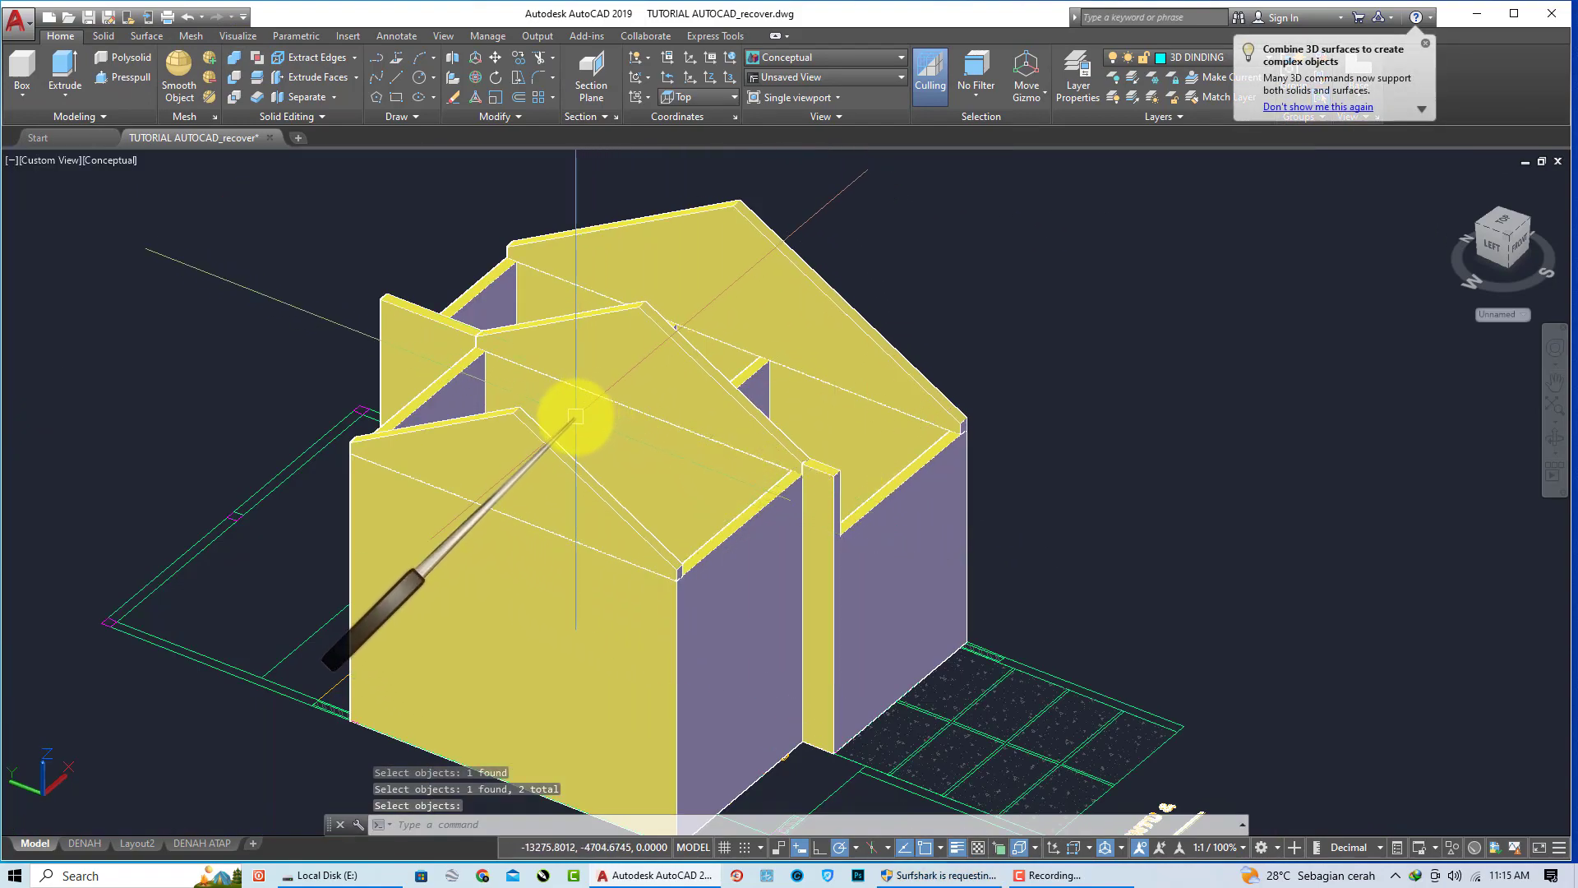
{"action": "middle_click_drag", "start_coordinate": [575, 416], "coordinate": [785, 329], "text": "shift"}
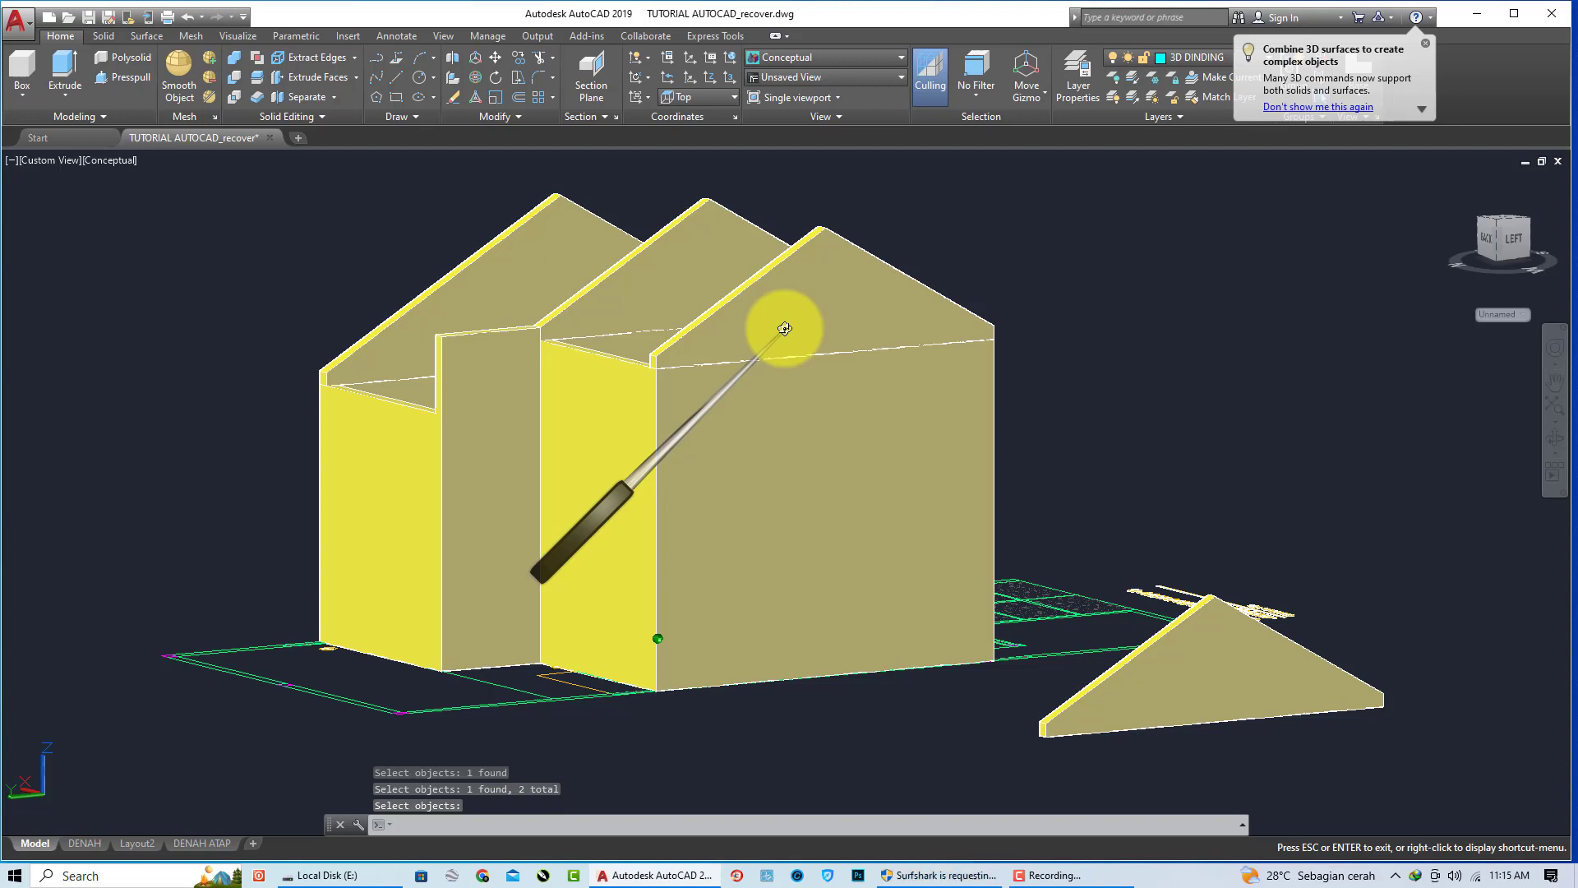
Step: Zoom, pan and orbit so the house's gable end fills the view for inspection
{"action": "key", "text": "Escape"}
{"action": "scroll", "coordinate": [362, 408], "scroll_direction": "up", "scroll_amount": 2}
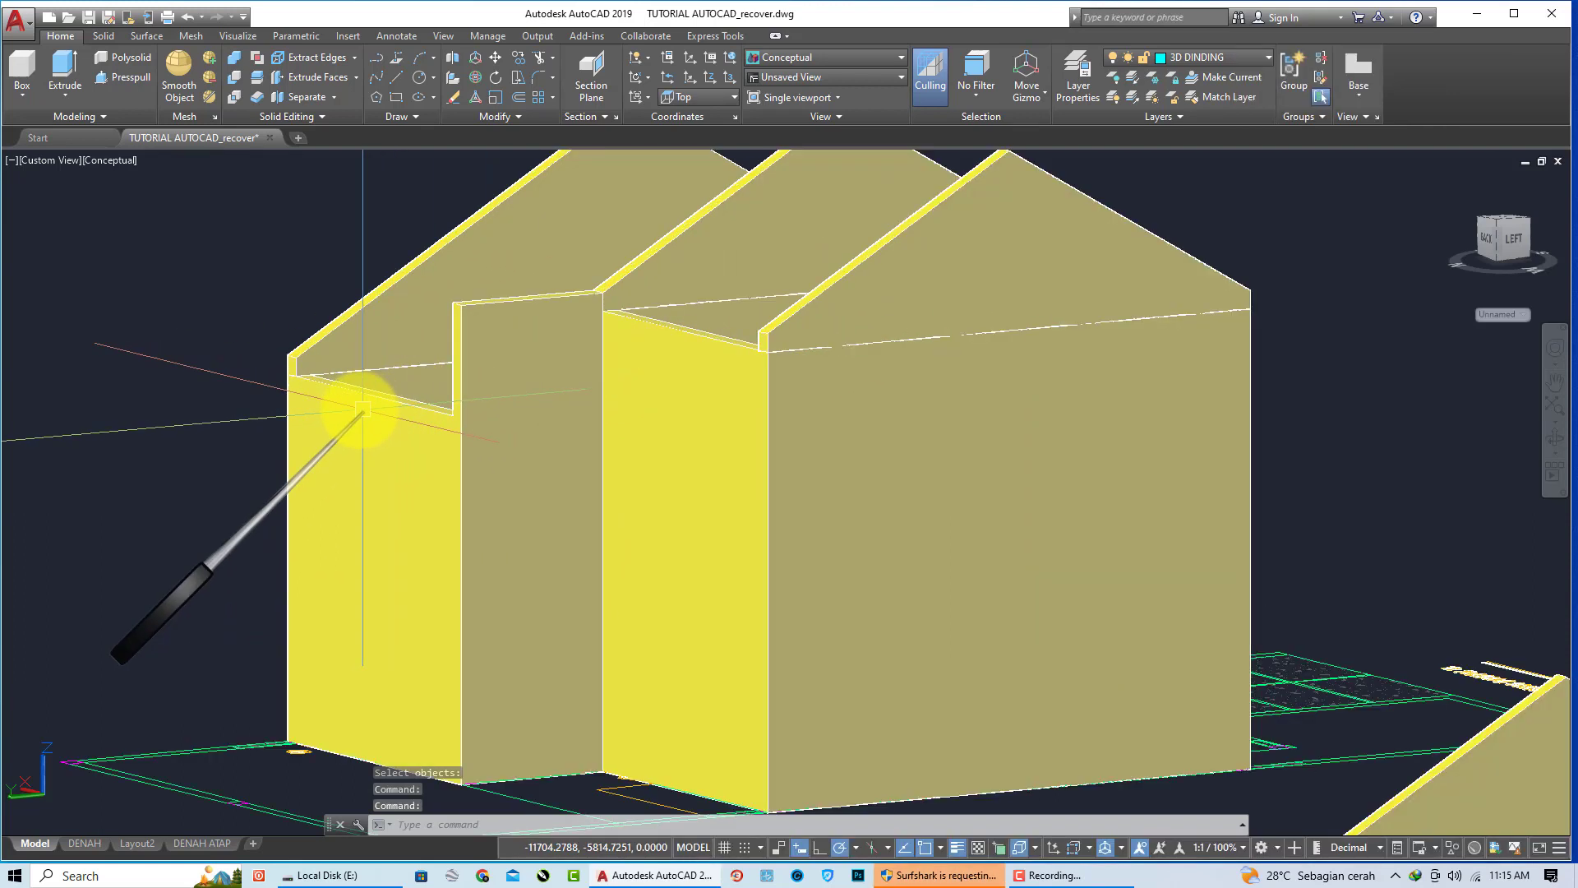
{"action": "middle_click_drag", "start_coordinate": [426, 448], "coordinate": [415, 602]}
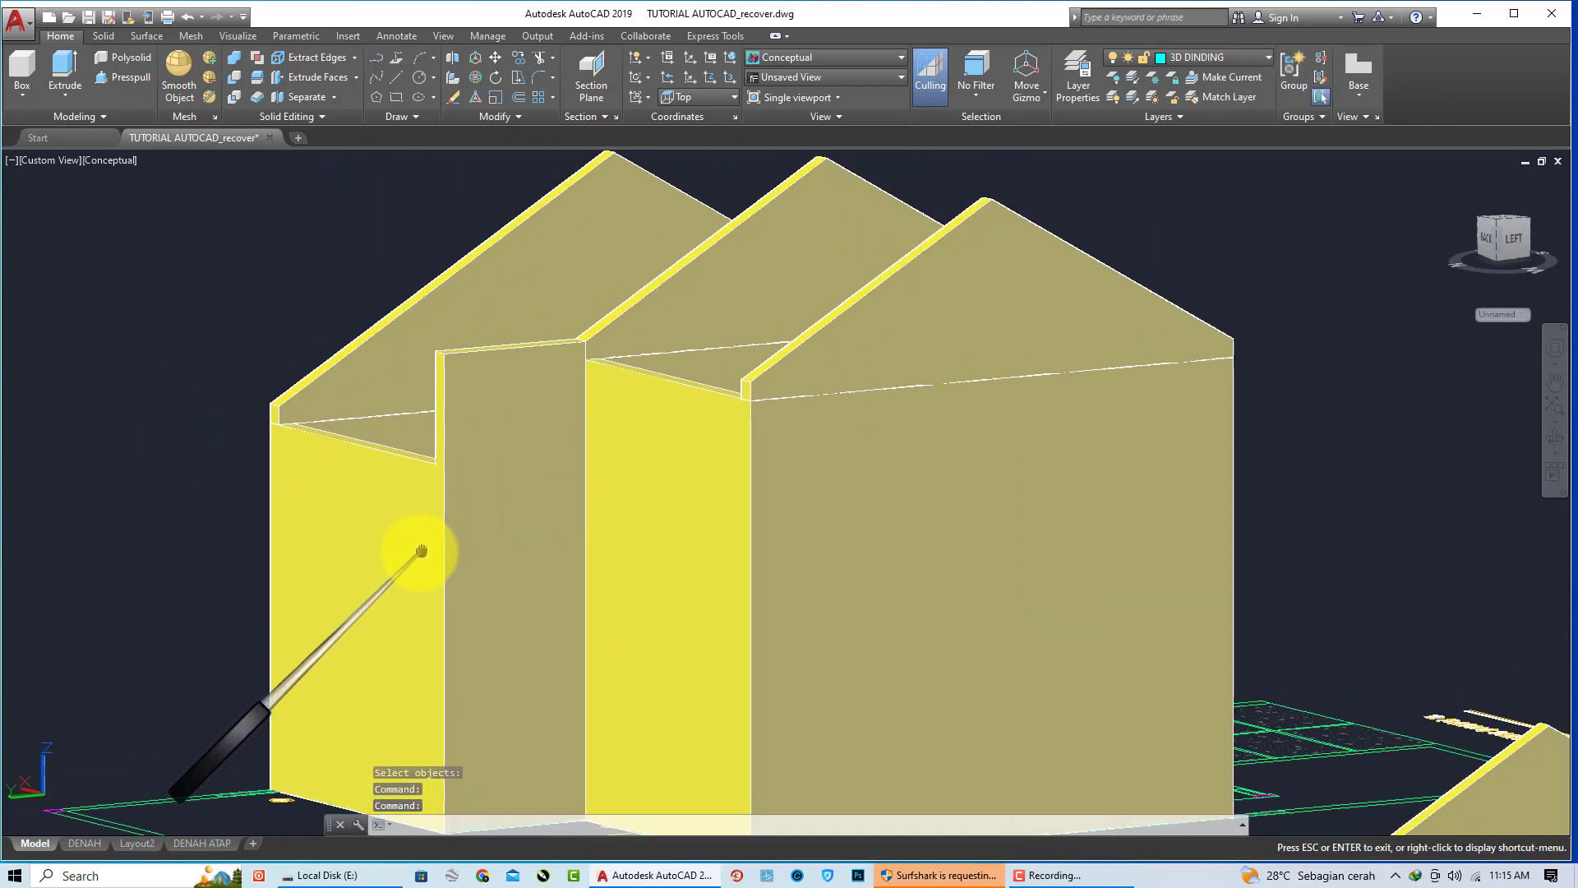
{"action": "mouse_move", "coordinate": [445, 506]}
{"action": "middle_mouse_down", "text": "shift"}
{"action": "mouse_move", "coordinate": [535, 539]}
{"action": "mouse_move", "coordinate": [389, 527]}
{"action": "mouse_move", "coordinate": [468, 496]}
{"action": "mouse_move", "coordinate": [704, 538]}
{"action": "middle_mouse_up", "text": "shift"}
{"action": "scroll", "coordinate": [389, 527], "scroll_direction": "down", "scroll_amount": 3}
{"action": "scroll", "coordinate": [419, 511], "scroll_direction": "up", "scroll_amount": 3}
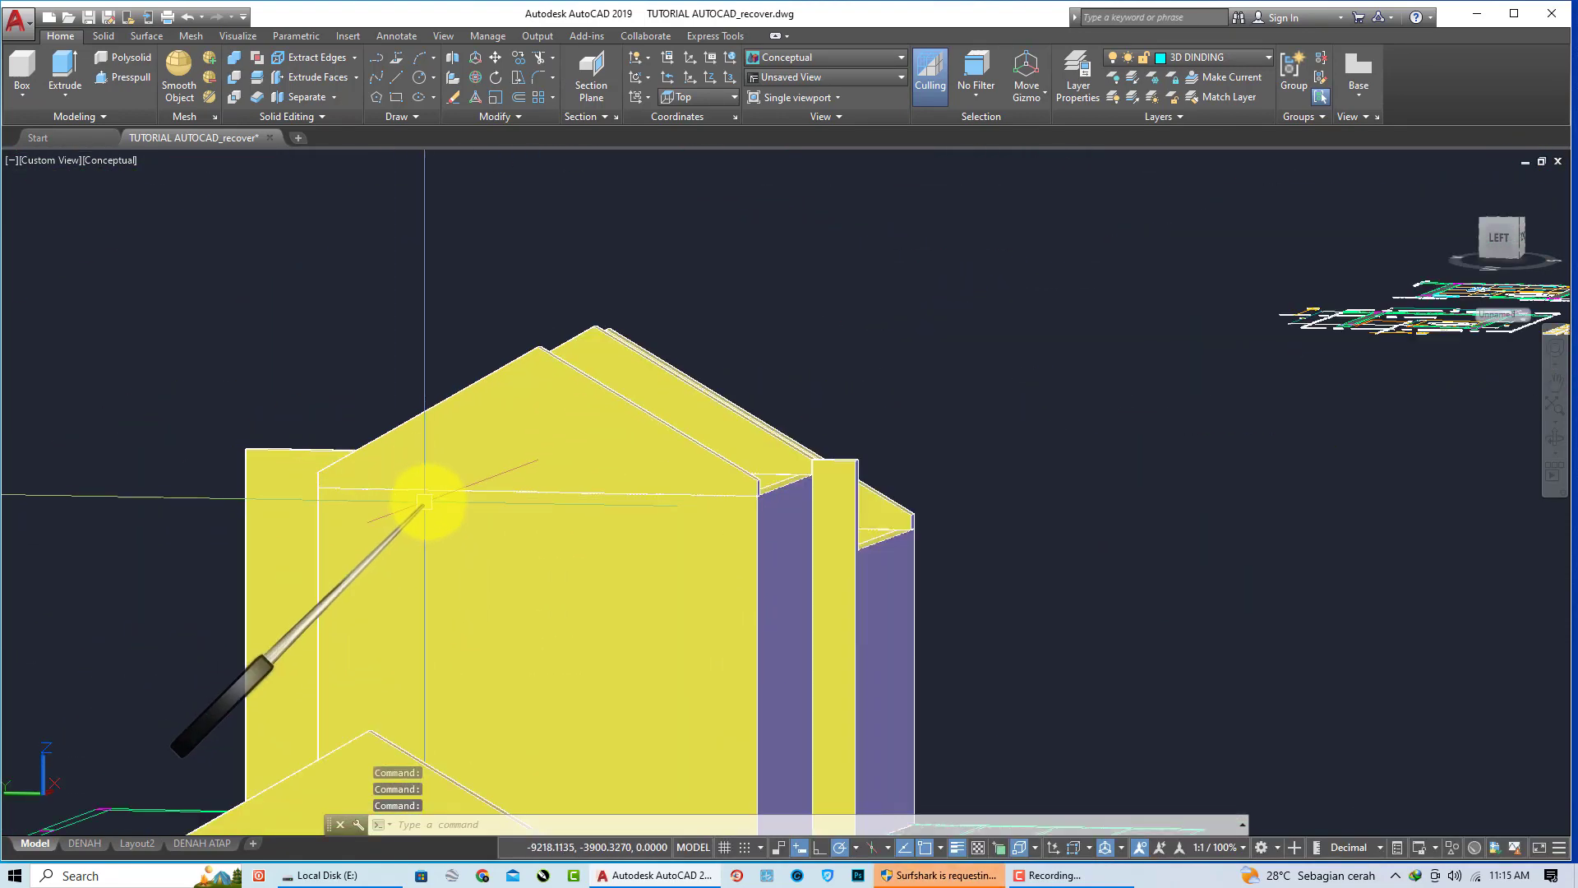
{"action": "middle_click_drag", "start_coordinate": [441, 487], "coordinate": [450, 493], "text": "shift"}
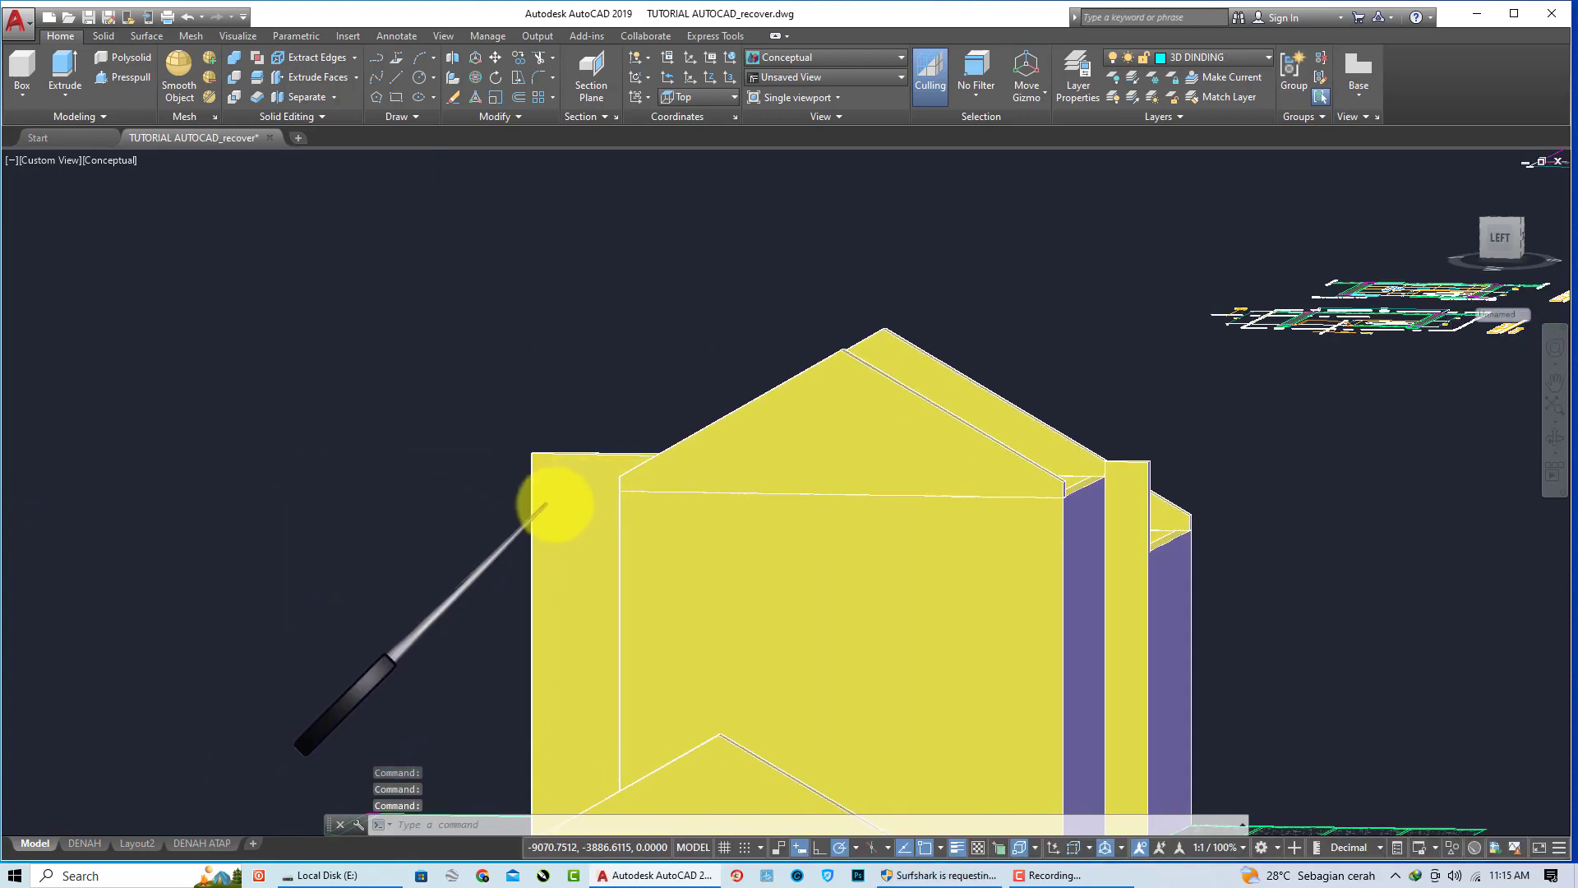
Step: Zoom to extents and switch the visual style to Hidden
{"action": "middle_click", "coordinate": [374, 415]}
{"action": "middle_click", "coordinate": [374, 415]}
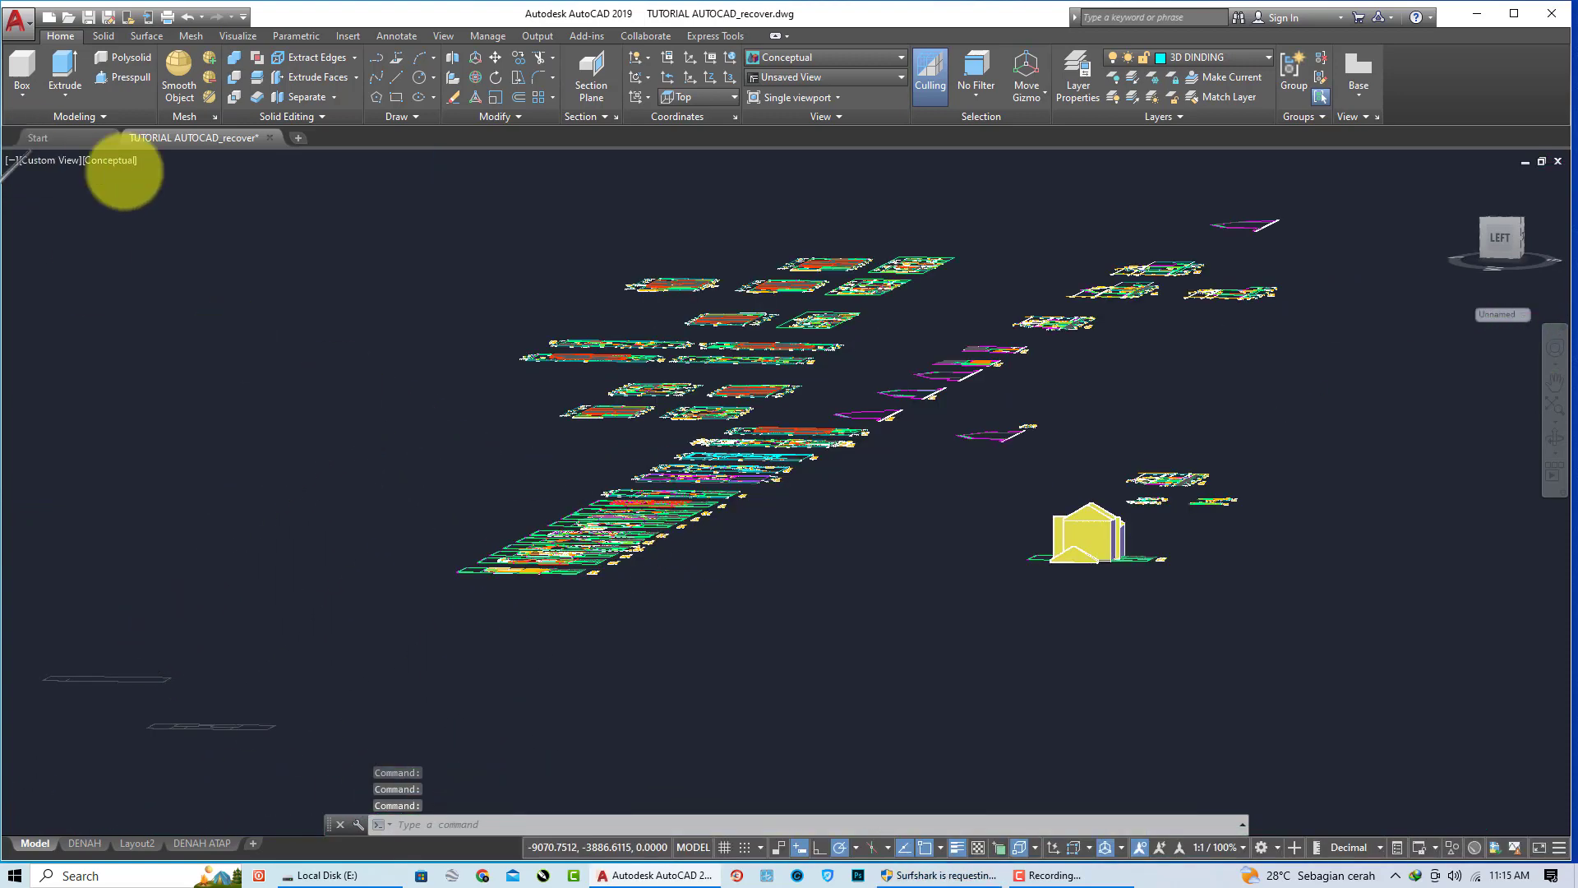
{"action": "middle_click", "coordinate": [182, 256]}
{"action": "middle_click", "coordinate": [182, 256]}
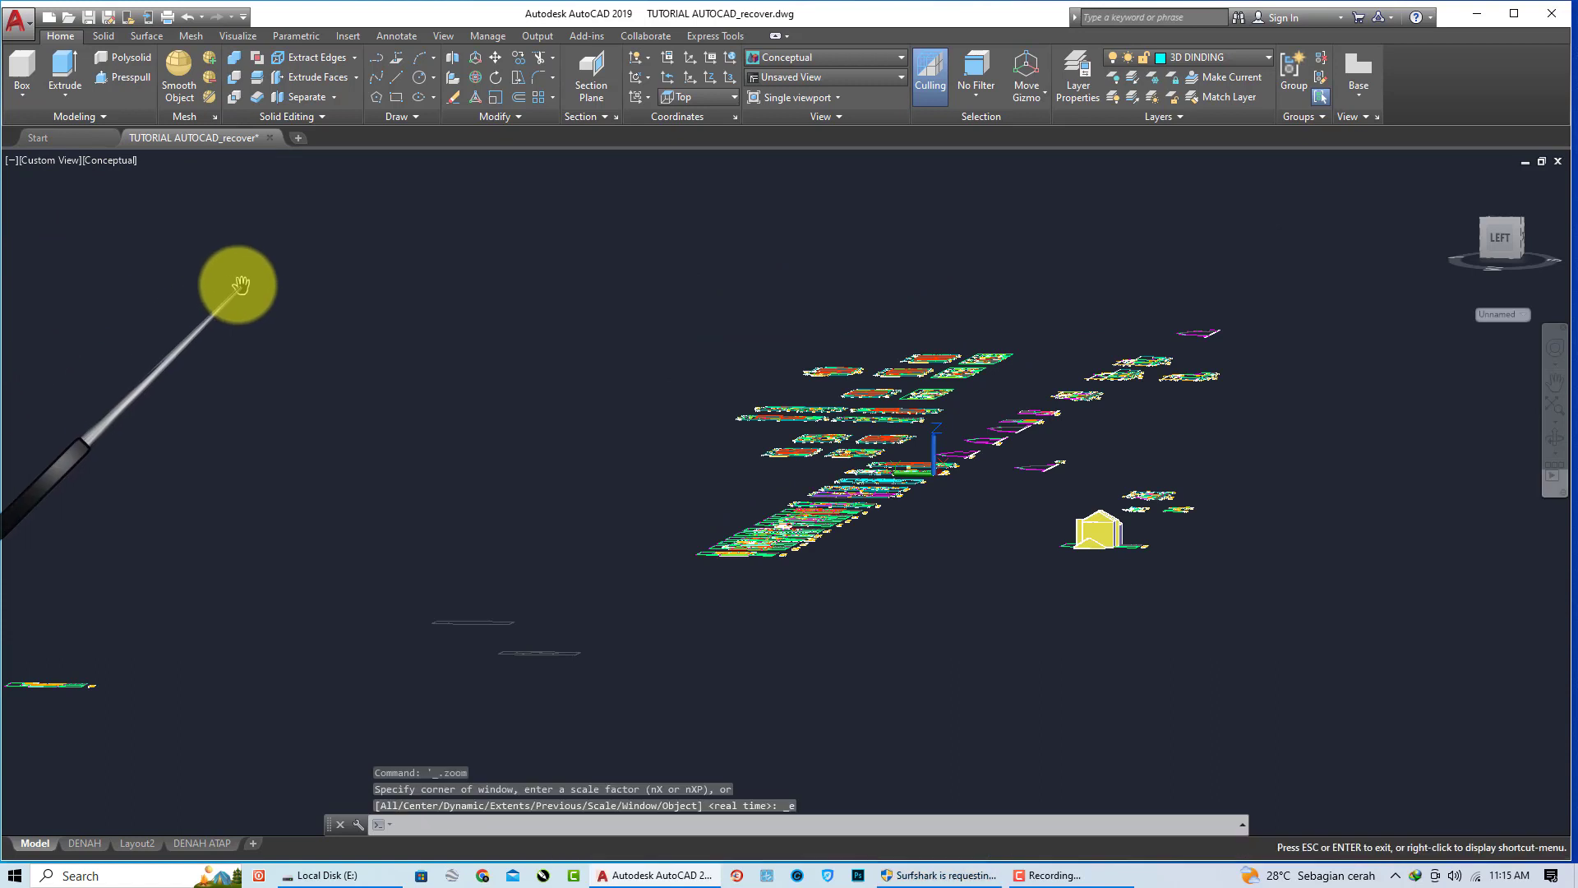
{"action": "right_click", "coordinate": [181, 262]}
{"action": "left_click", "coordinate": [82, 176]}
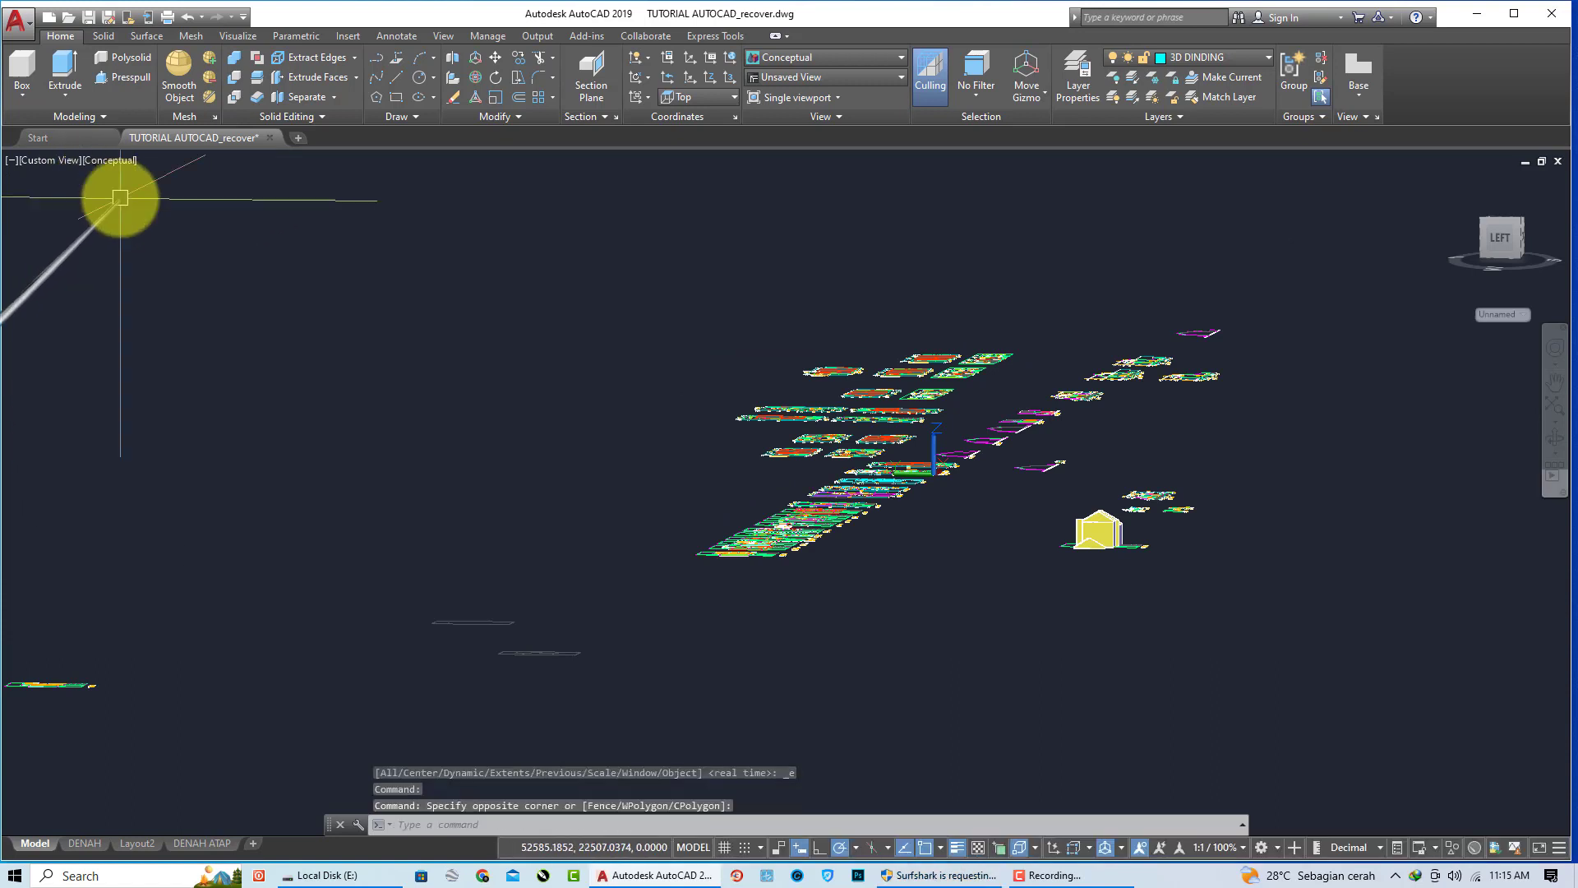
{"action": "left_click", "coordinate": [99, 162]}
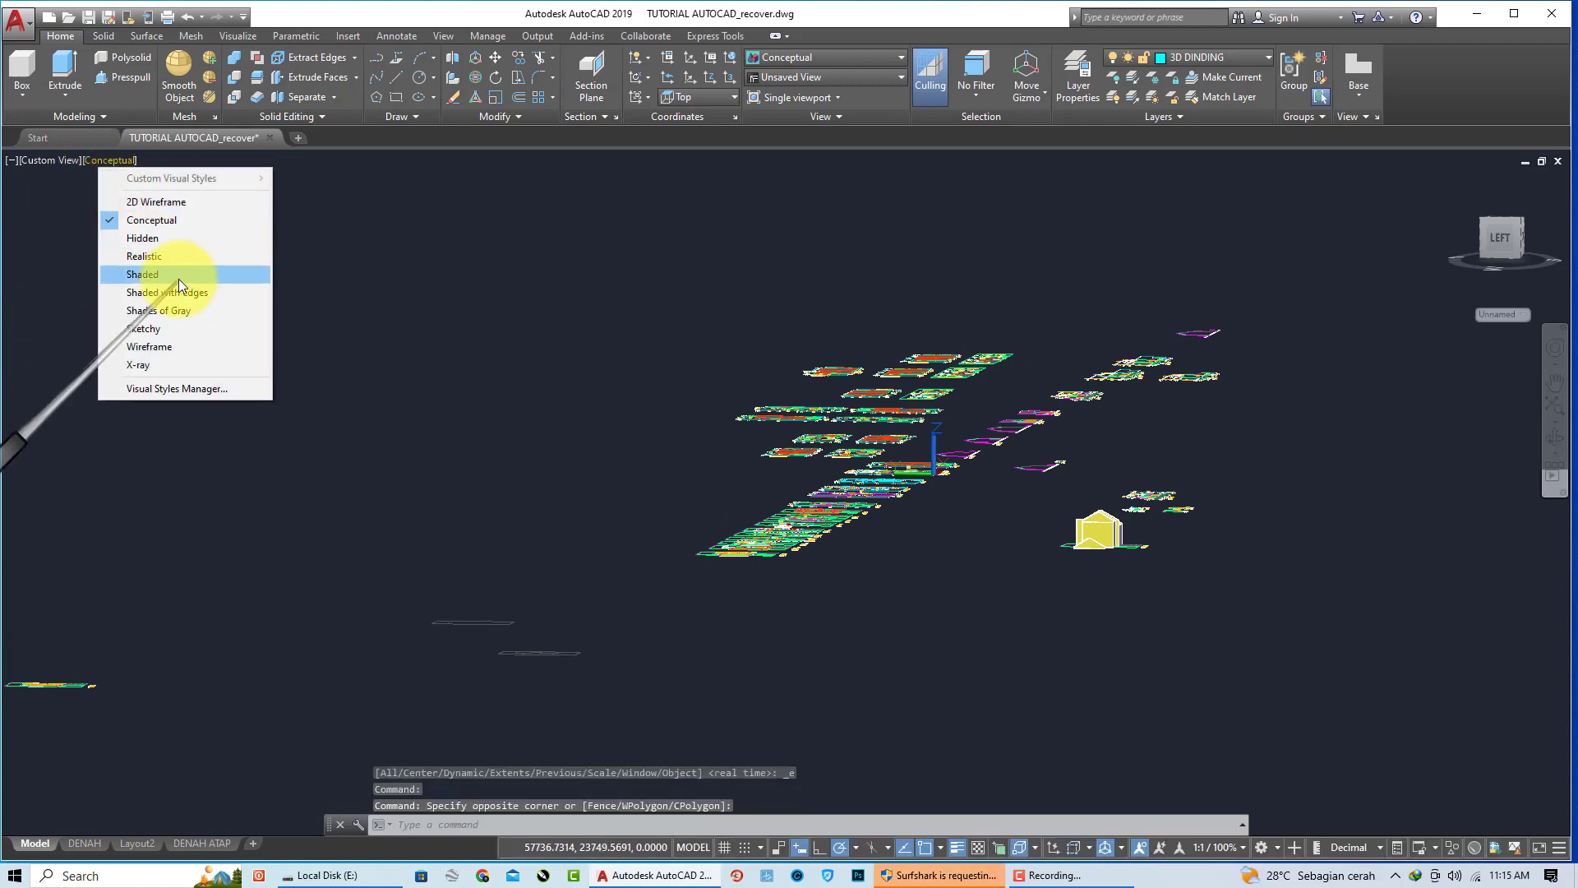
{"action": "left_click", "coordinate": [151, 236]}
{"action": "scroll", "coordinate": [1105, 531], "scroll_direction": "up", "scroll_amount": 2}
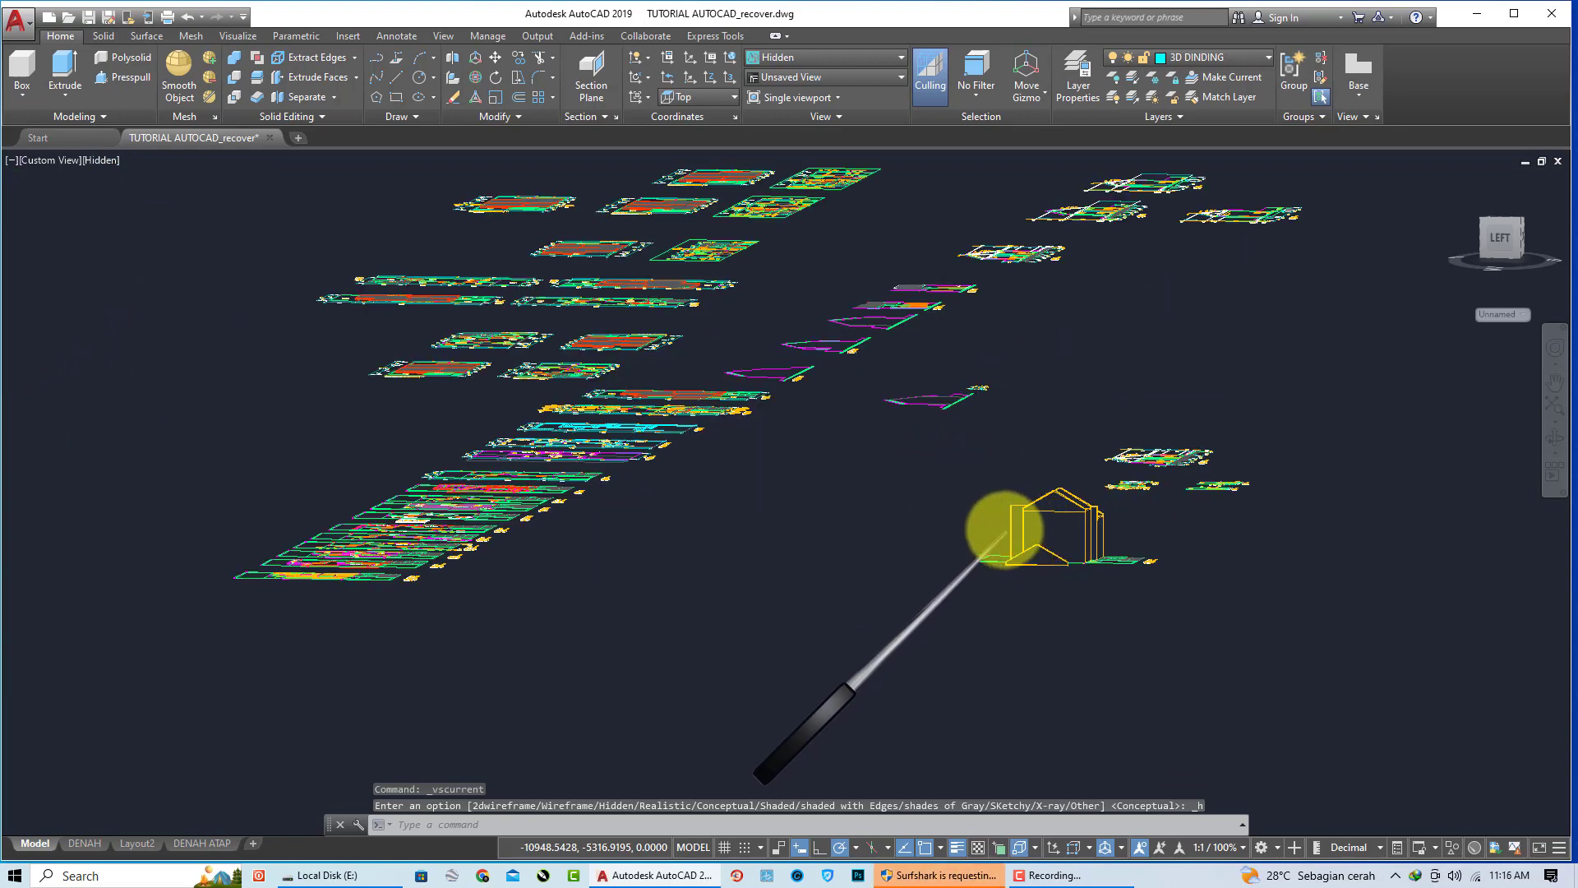
{"action": "scroll", "coordinate": [816, 547], "scroll_direction": "up", "scroll_amount": 3}
{"action": "left_click", "coordinate": [677, 450]}
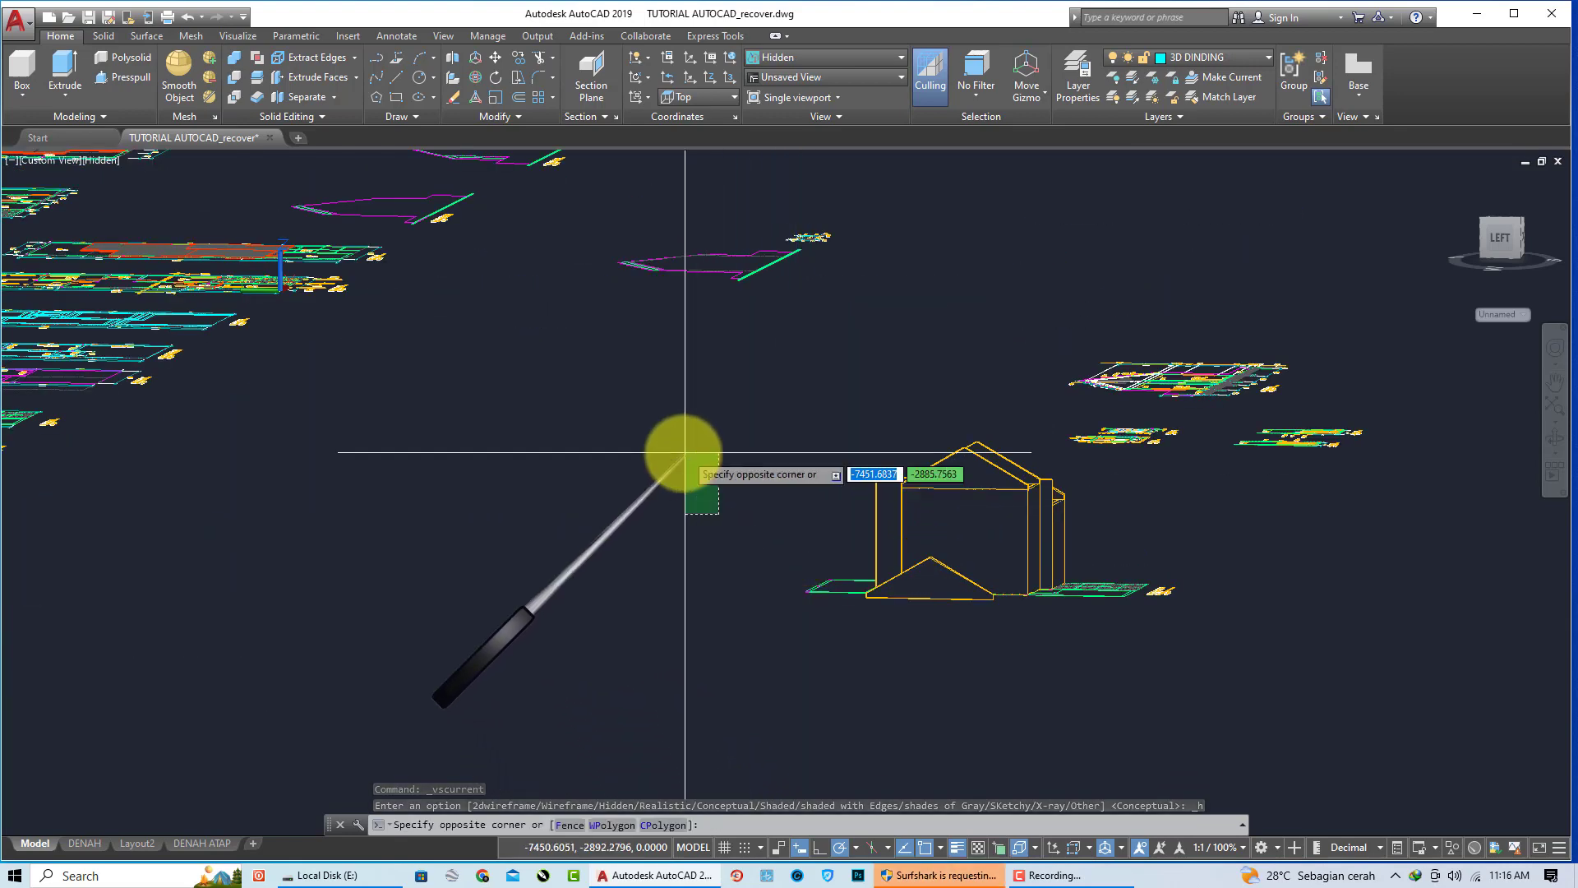
Step: Switch to the SW Isometric view and zoom in on the roof slabs
{"action": "left_click", "coordinate": [40, 164]}
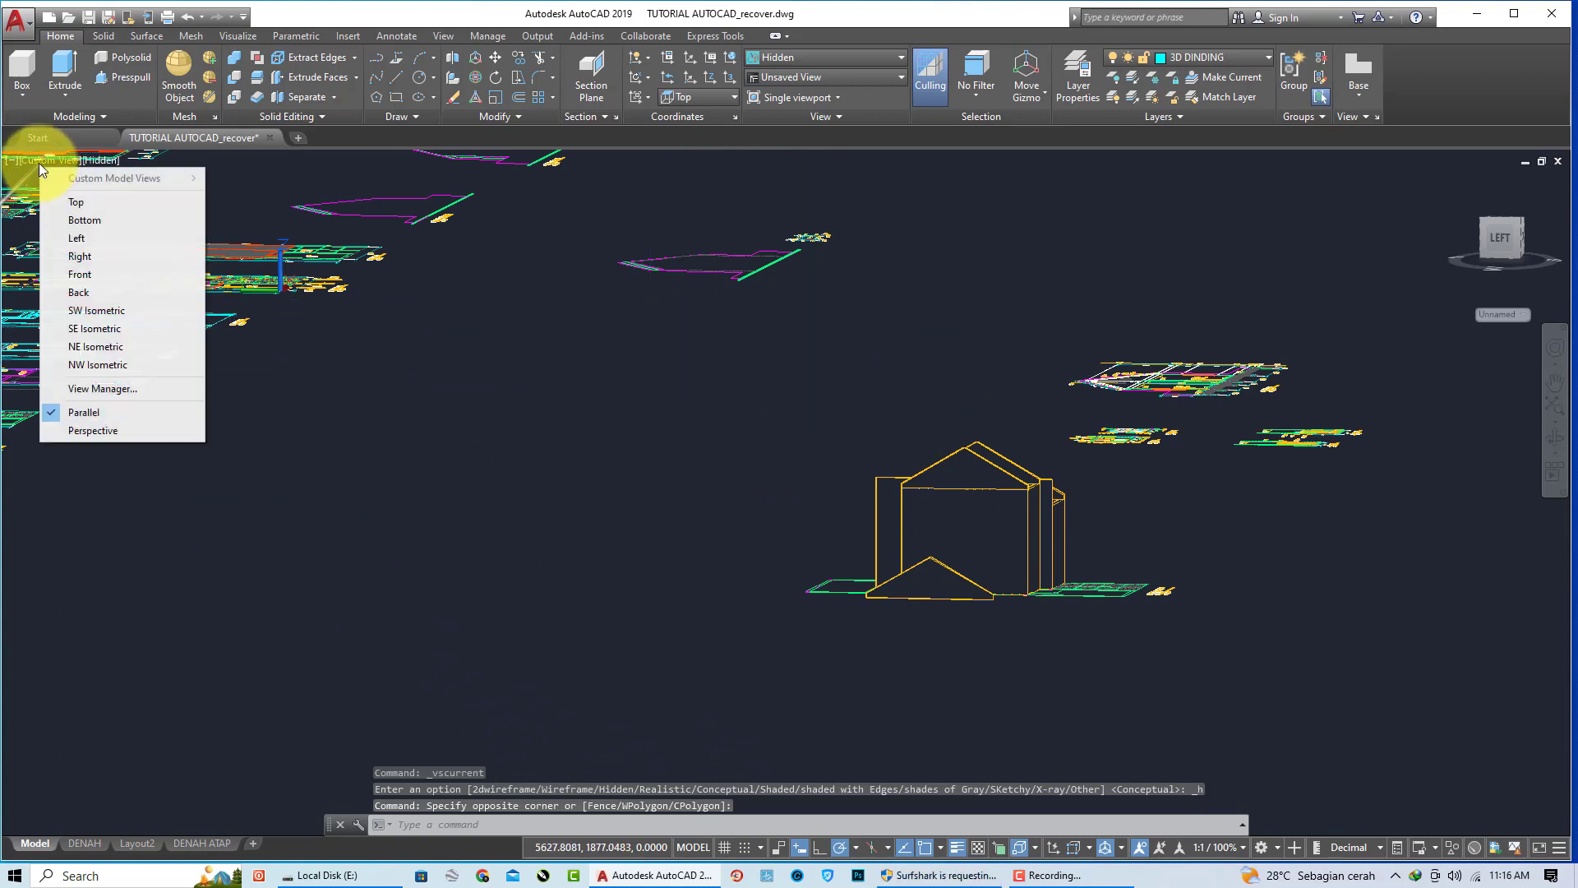
{"action": "left_click", "coordinate": [96, 285]}
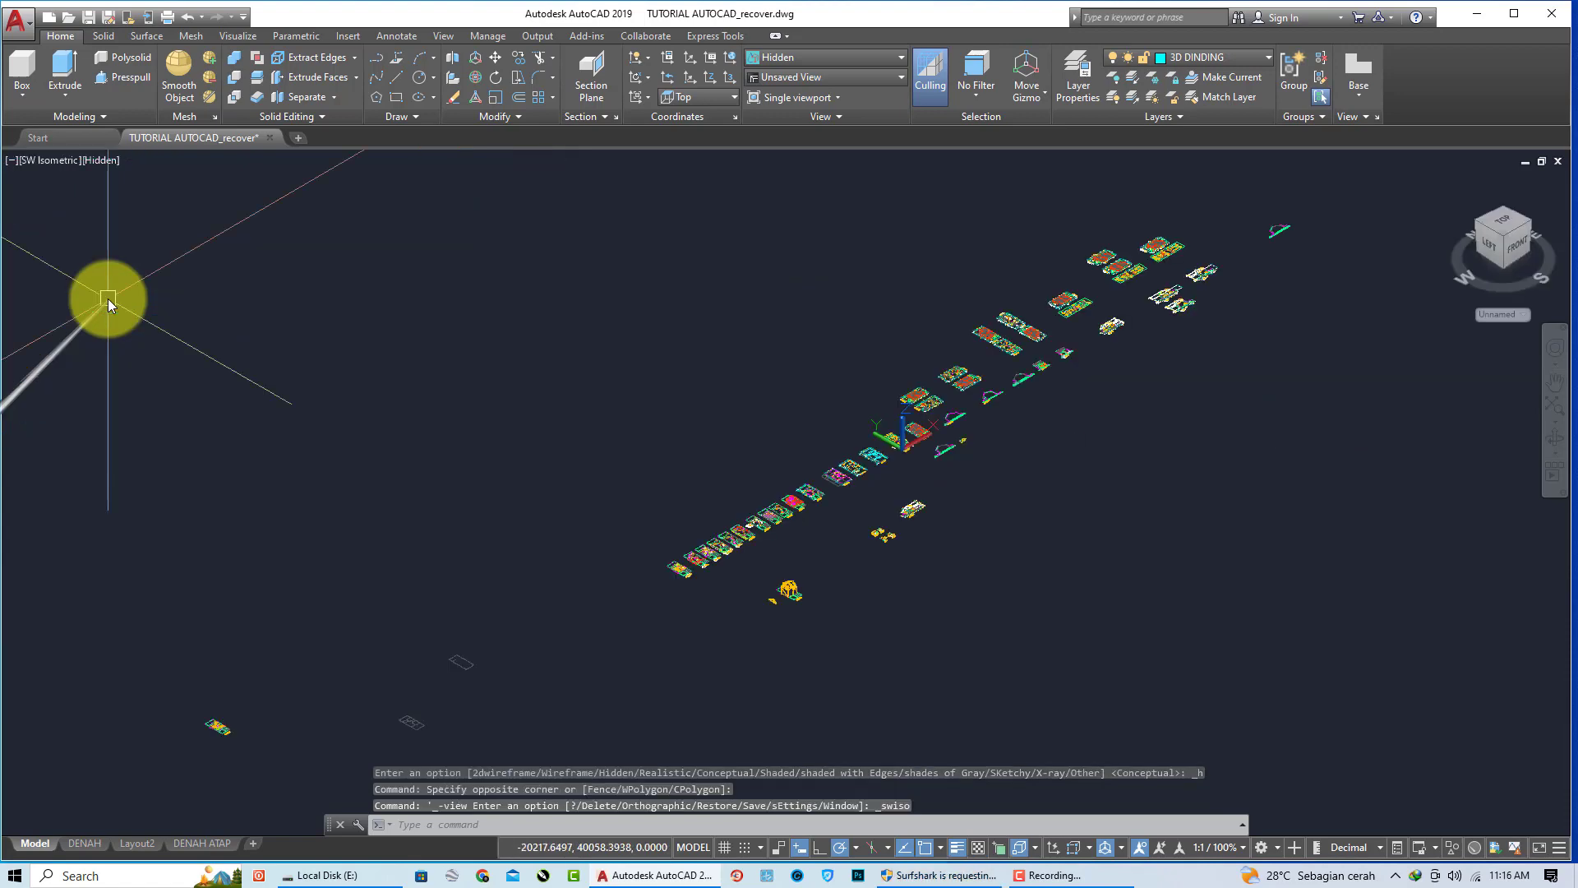
{"action": "scroll", "coordinate": [785, 576], "scroll_direction": "up", "scroll_amount": 3}
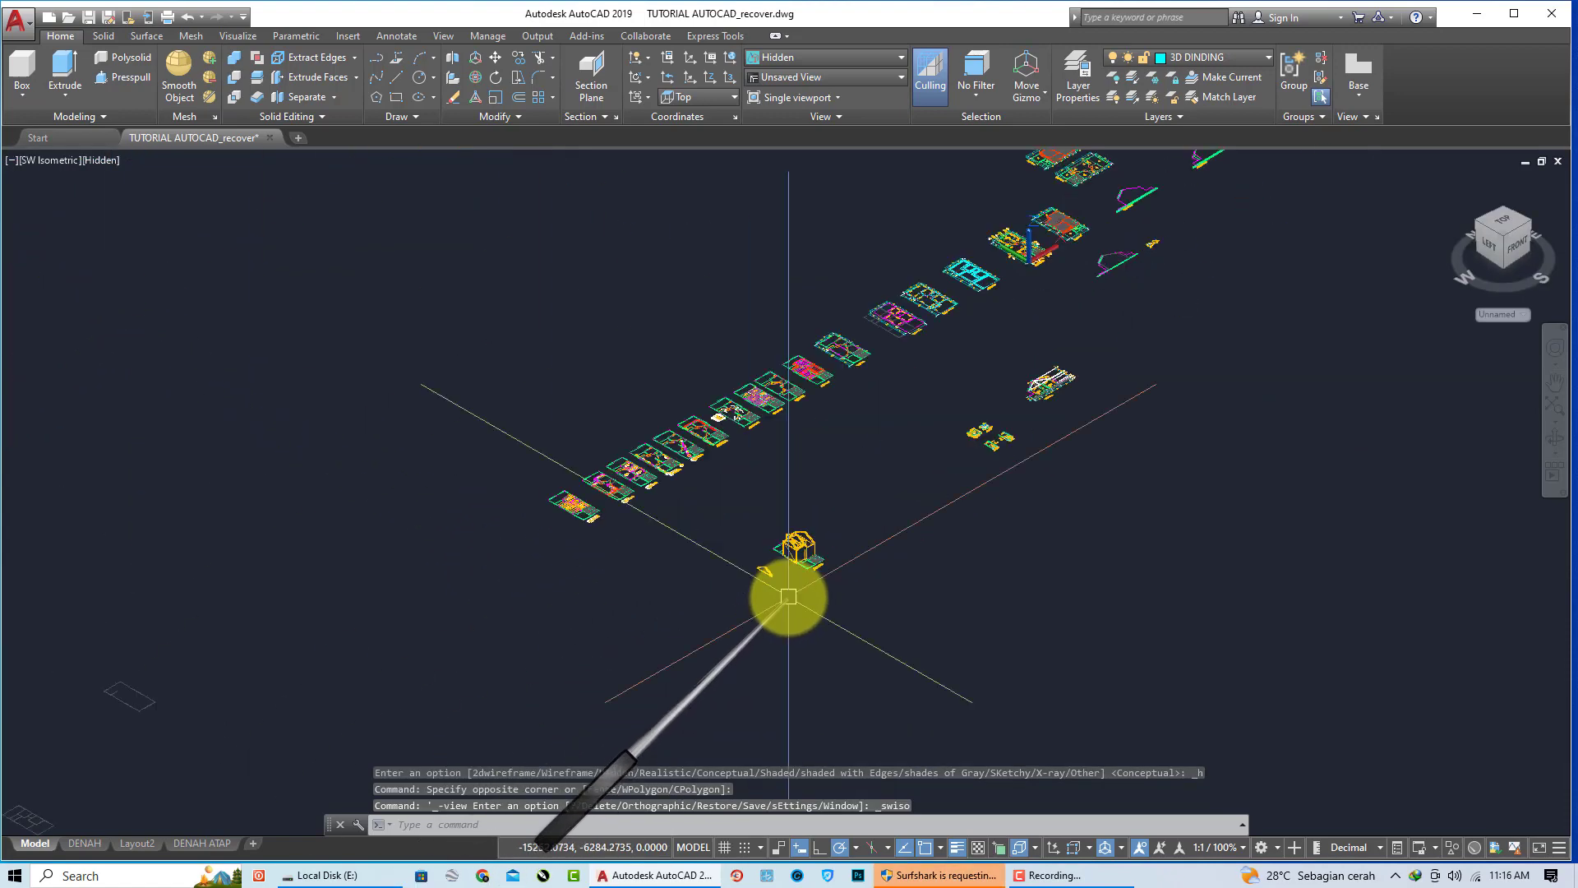
{"action": "scroll", "coordinate": [789, 558], "scroll_direction": "up", "scroll_amount": 3}
{"action": "scroll", "coordinate": [788, 493], "scroll_direction": "up", "scroll_amount": 3}
{"action": "scroll", "coordinate": [792, 430], "scroll_direction": "up", "scroll_amount": 2}
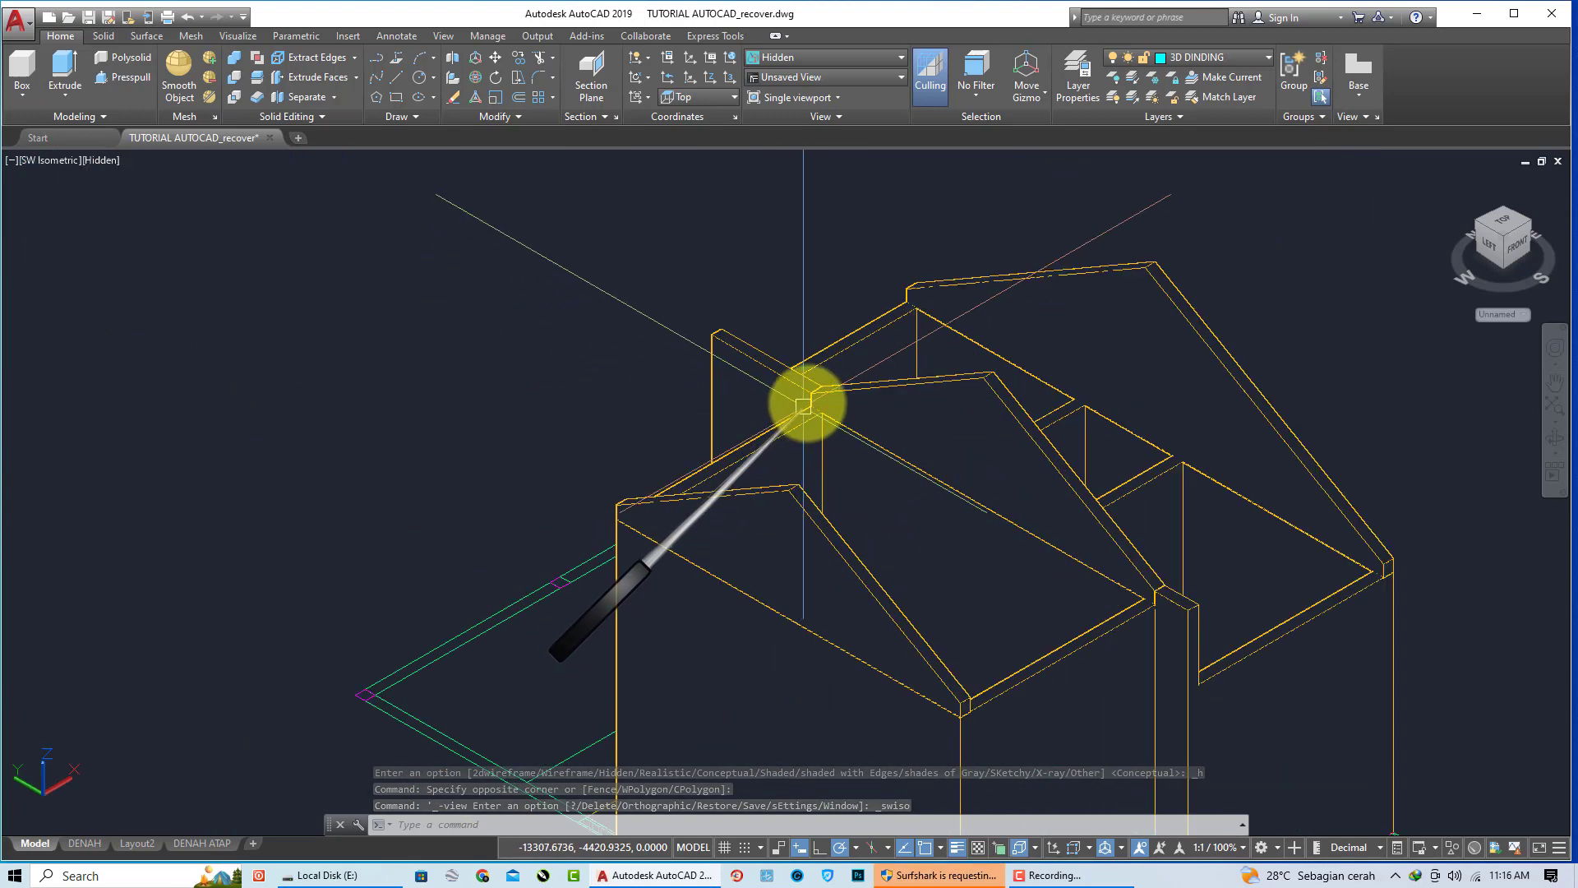
{"action": "scroll", "coordinate": [803, 397], "scroll_direction": "up", "scroll_amount": 2}
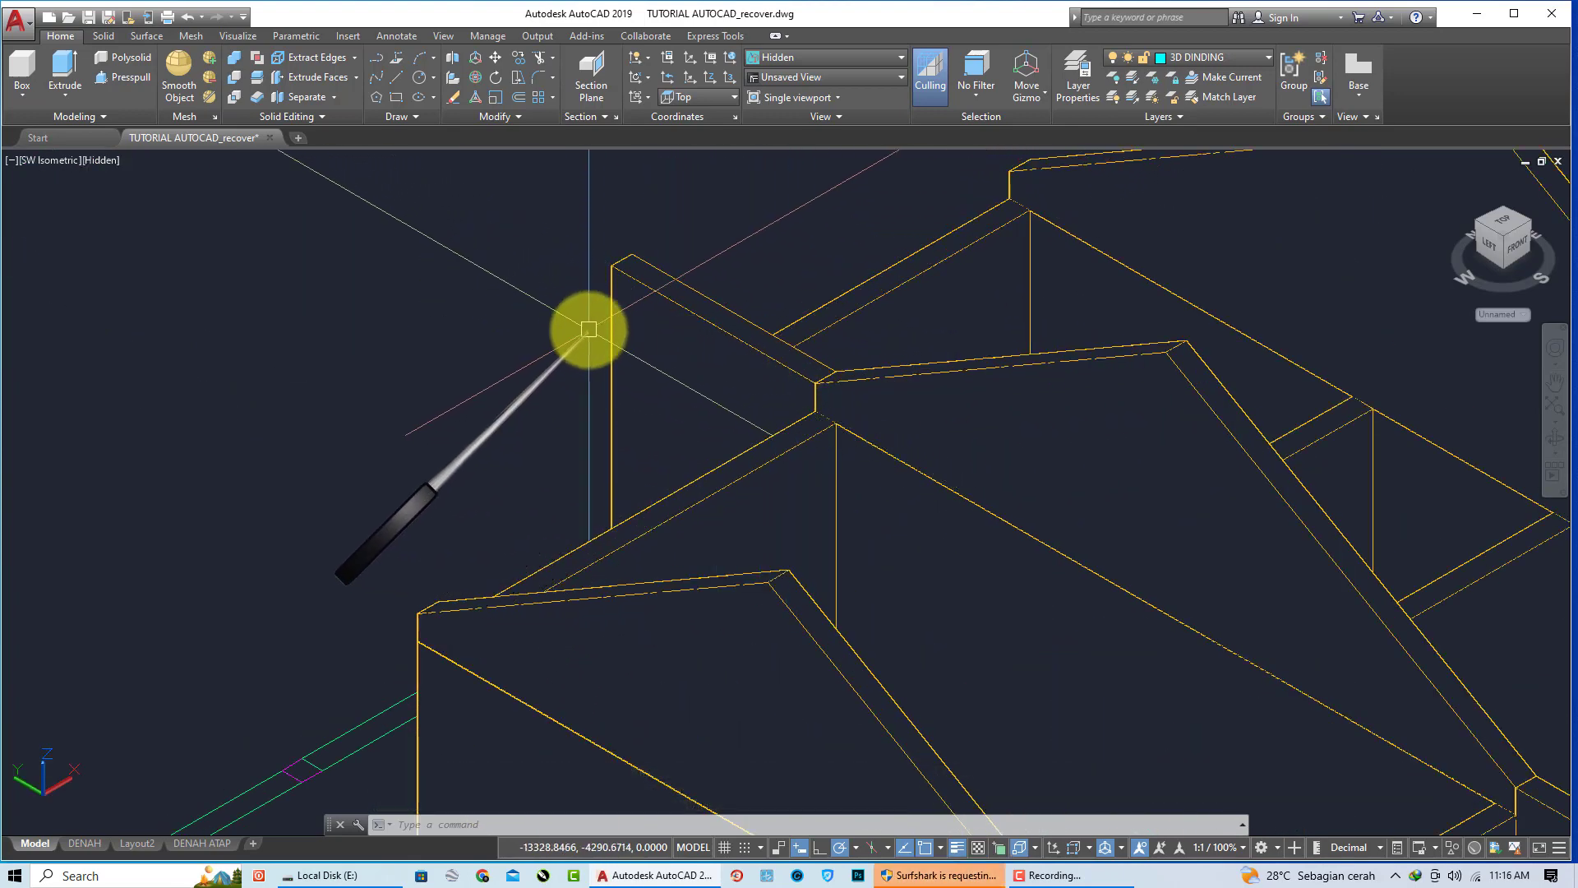
Step: Set the Conceptual visual style and the Left view
{"action": "left_click", "coordinate": [100, 159]}
{"action": "left_click", "coordinate": [137, 220]}
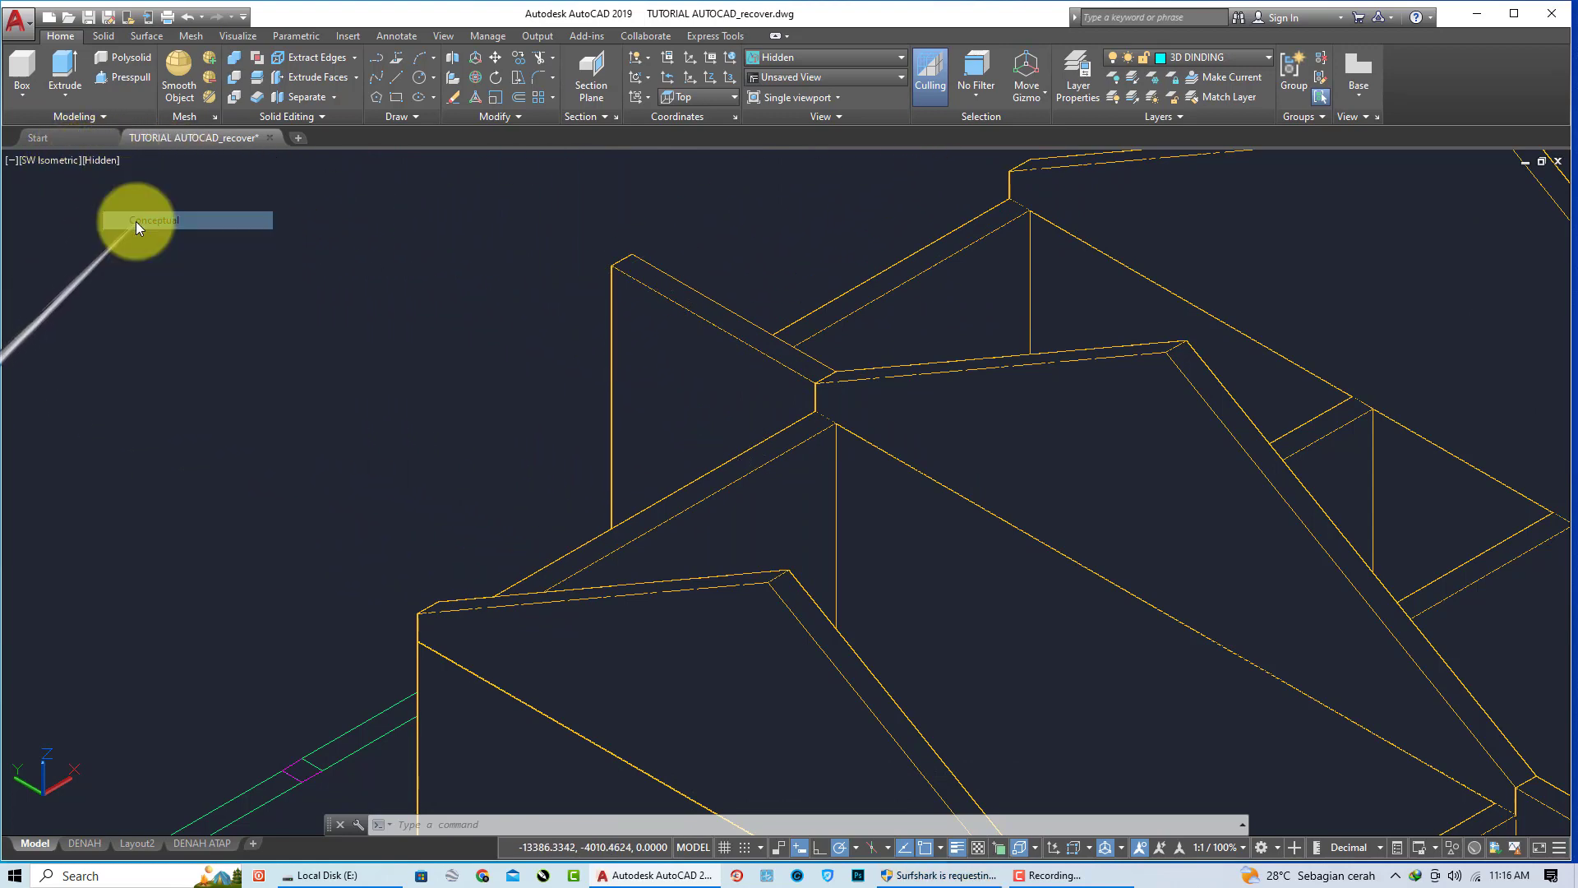
{"action": "left_click", "coordinate": [52, 159]}
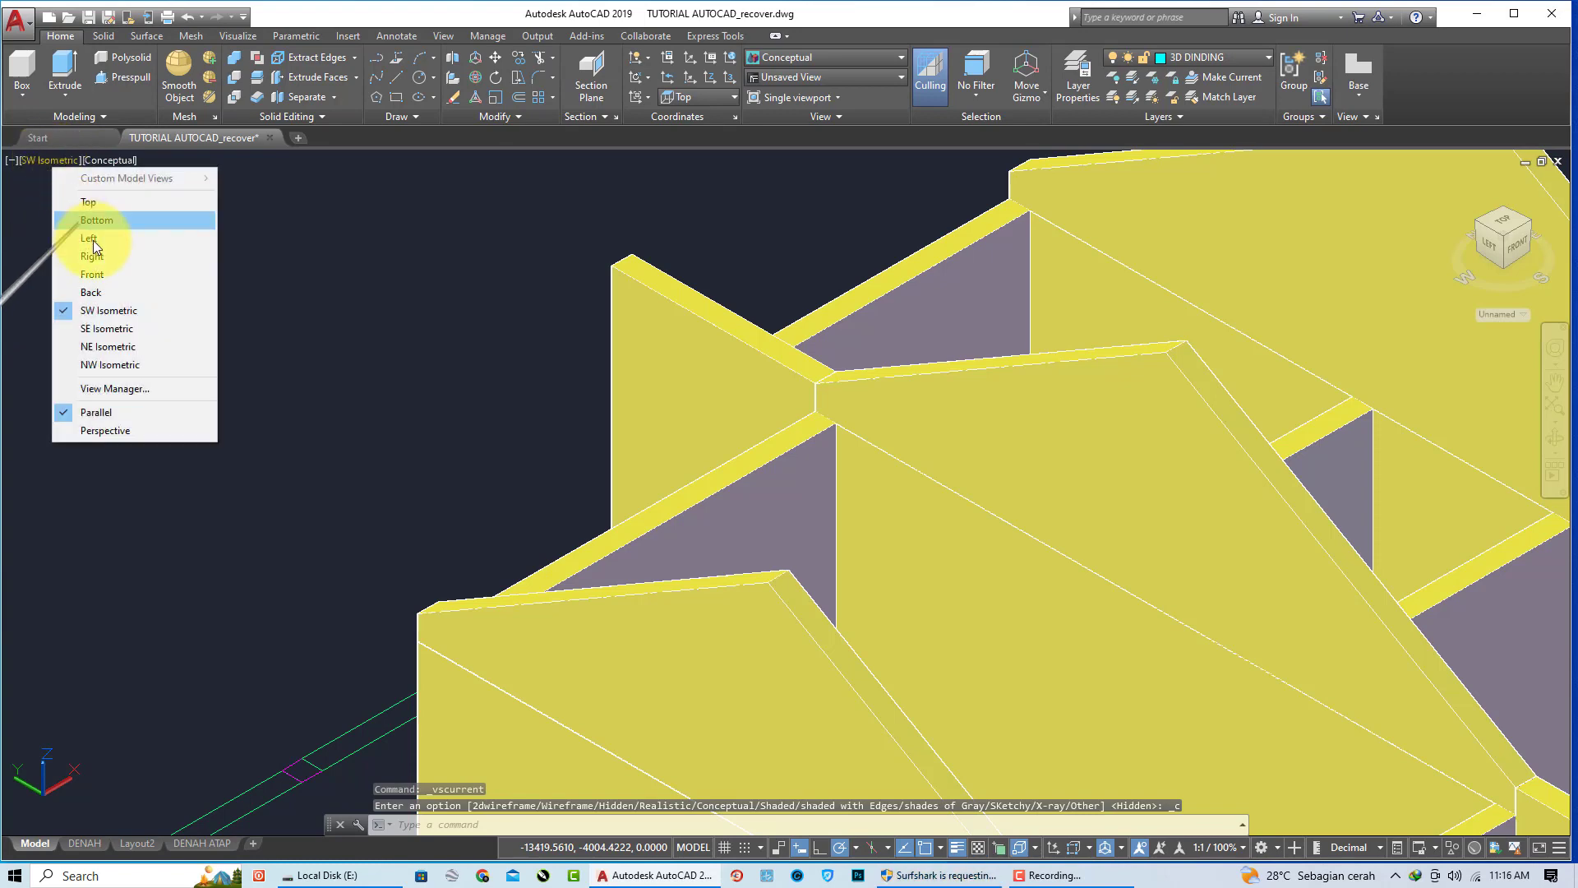
{"action": "left_click", "coordinate": [96, 239]}
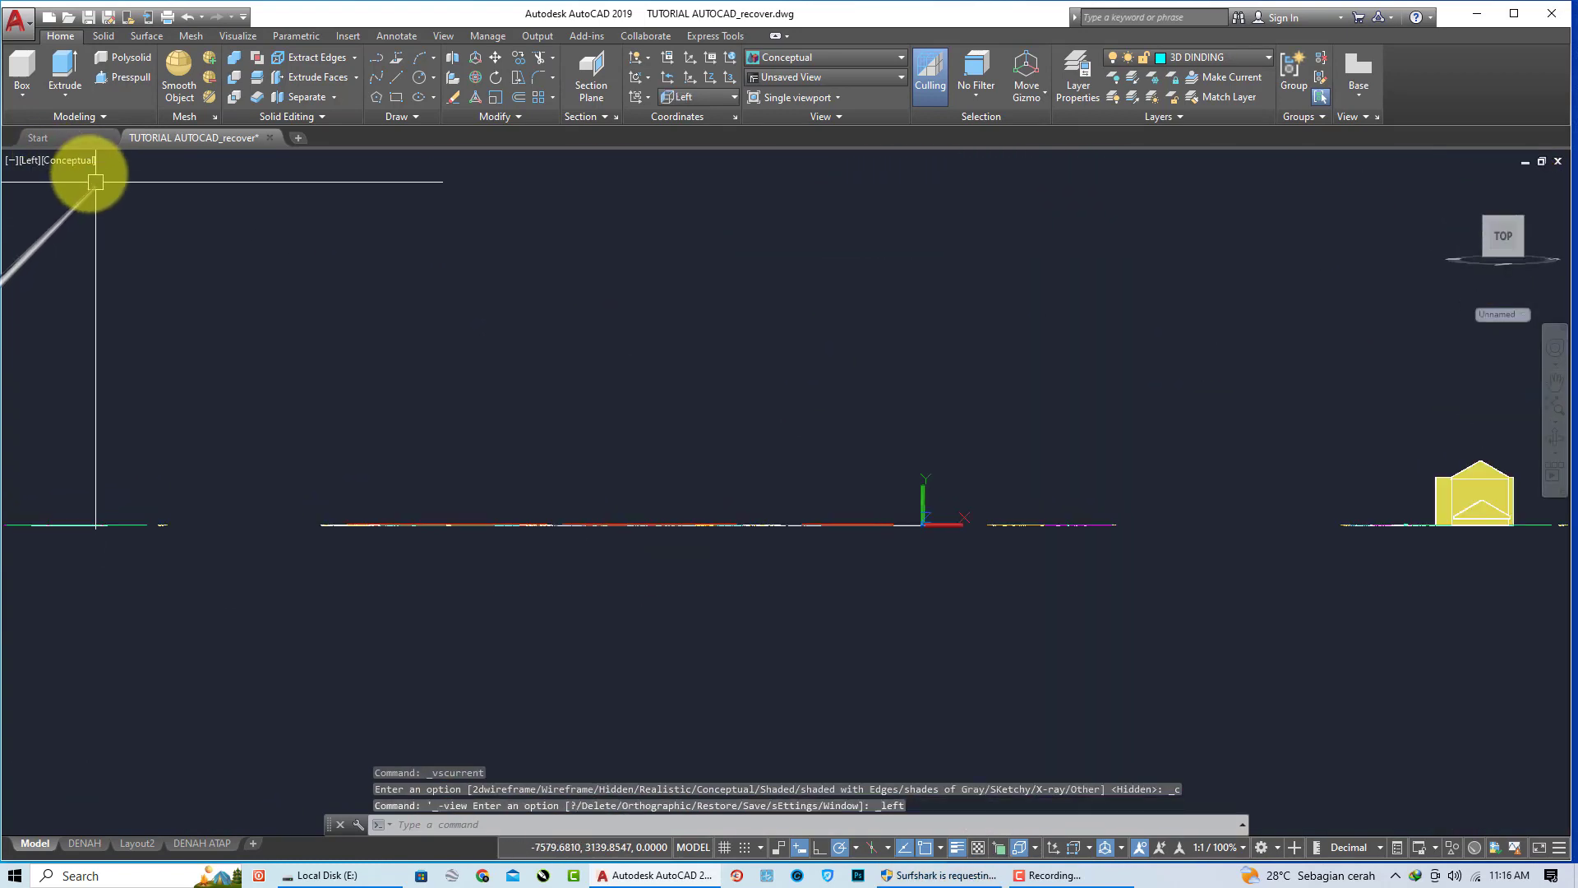
Step: Switch to 2D Wireframe and zoom and pan to frame the left elevation
{"action": "left_click", "coordinate": [83, 163]}
{"action": "left_click", "coordinate": [104, 203]}
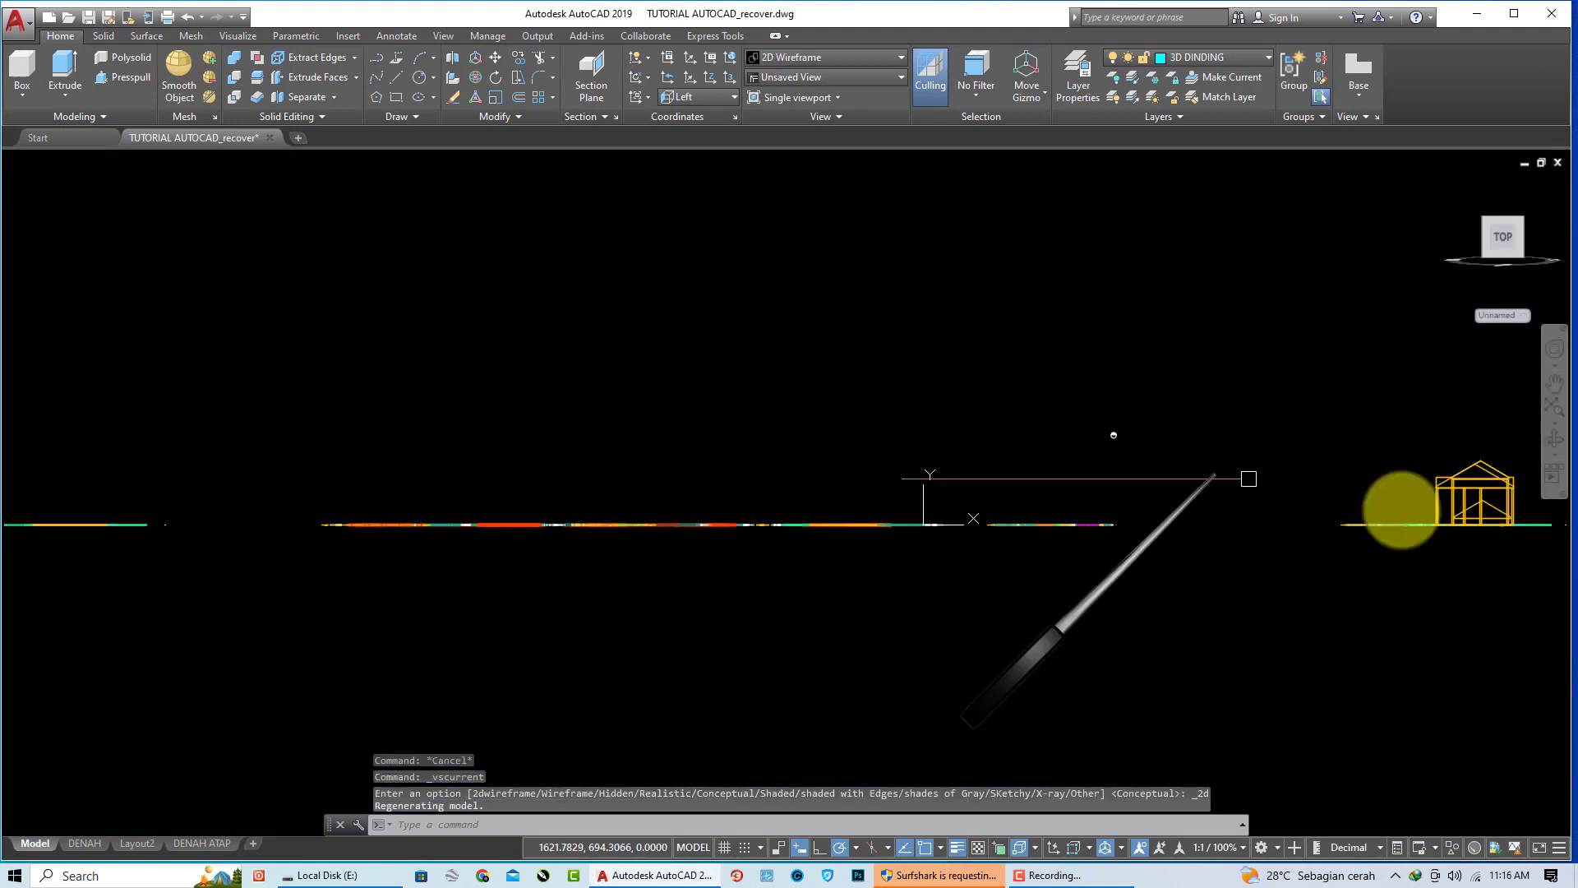
{"action": "scroll", "coordinate": [1479, 493], "scroll_direction": "up", "scroll_amount": 5}
{"action": "scroll", "coordinate": [1426, 476], "scroll_direction": "up", "scroll_amount": 5}
{"action": "middle_click_drag", "start_coordinate": [1426, 476], "coordinate": [1134, 563]}
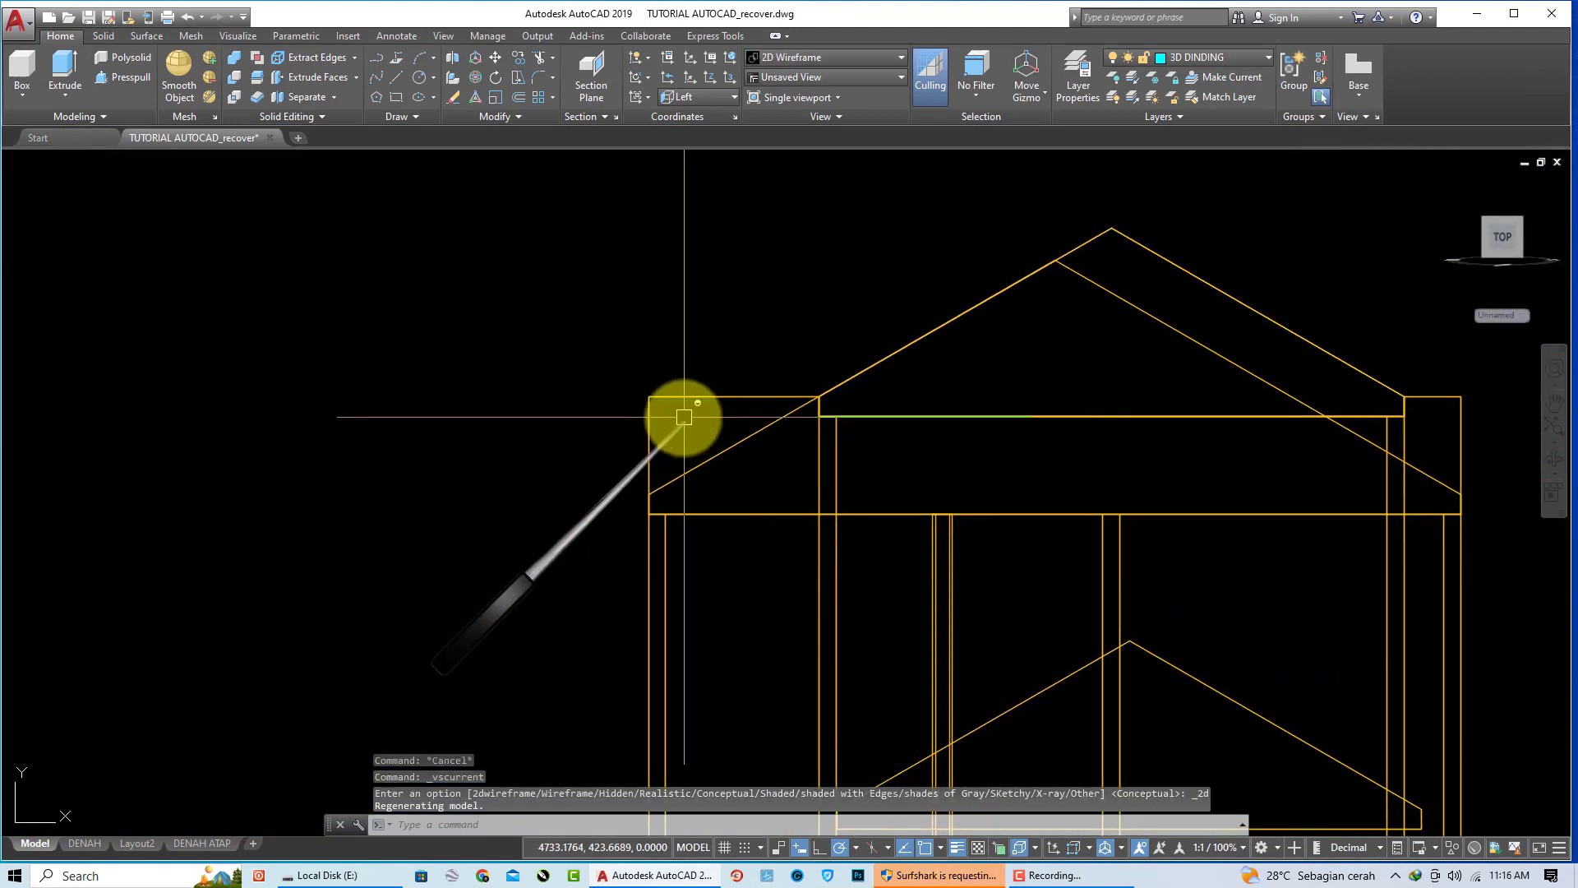
{"action": "middle_click_drag", "start_coordinate": [684, 417], "coordinate": [617, 412]}
{"action": "scroll", "coordinate": [616, 412], "scroll_direction": "up", "scroll_amount": 2}
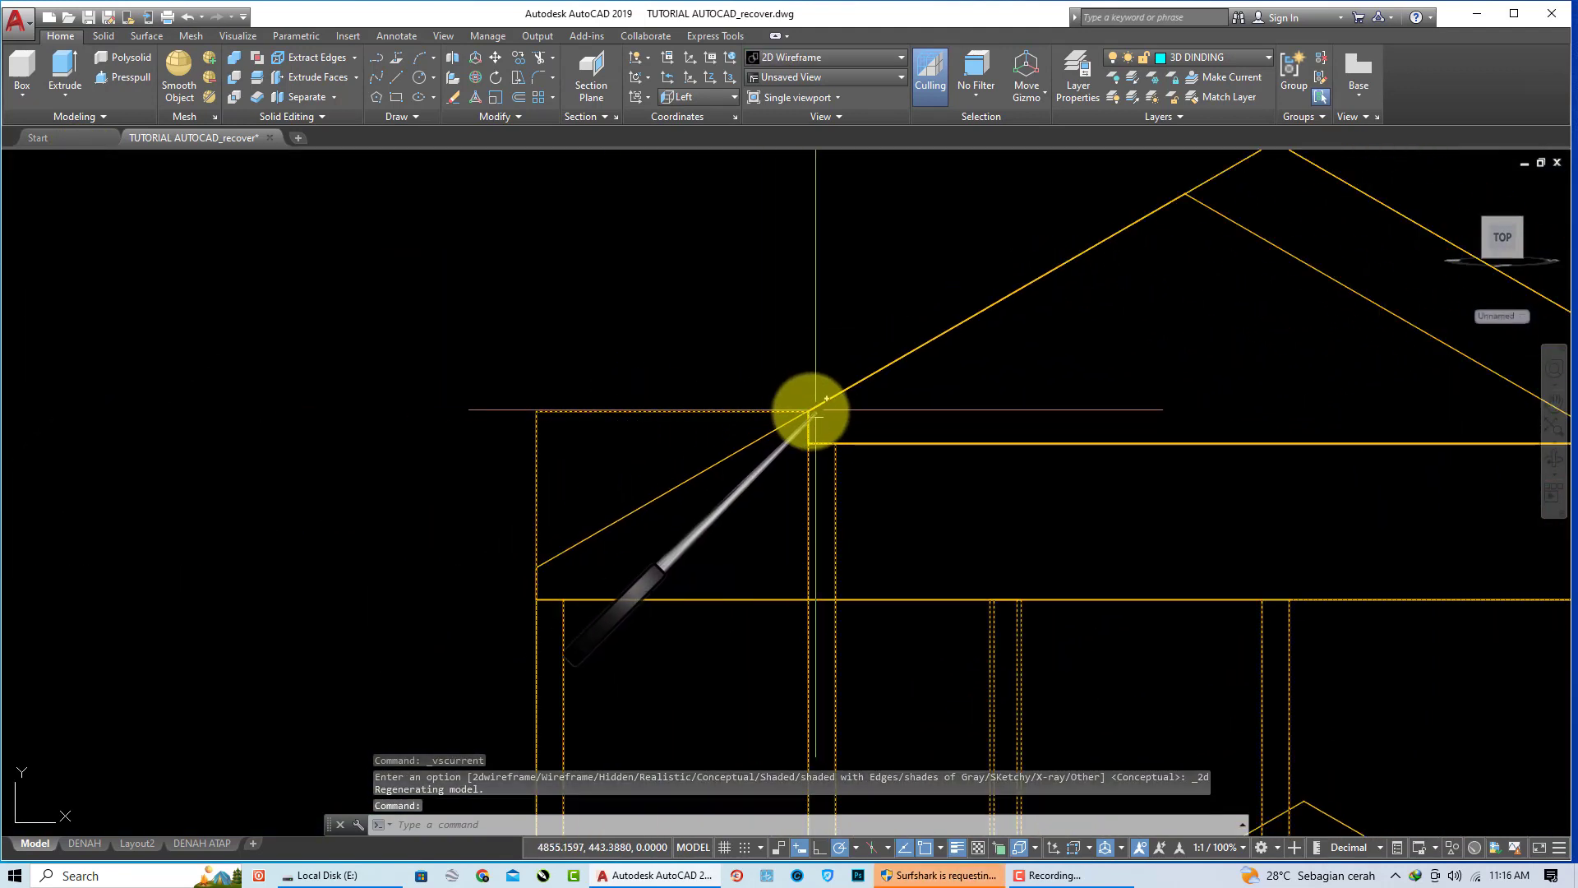
{"action": "scroll", "coordinate": [451, 535], "scroll_direction": "down", "scroll_amount": 4}
{"action": "scroll", "coordinate": [958, 506], "scroll_direction": "up", "scroll_amount": 4}
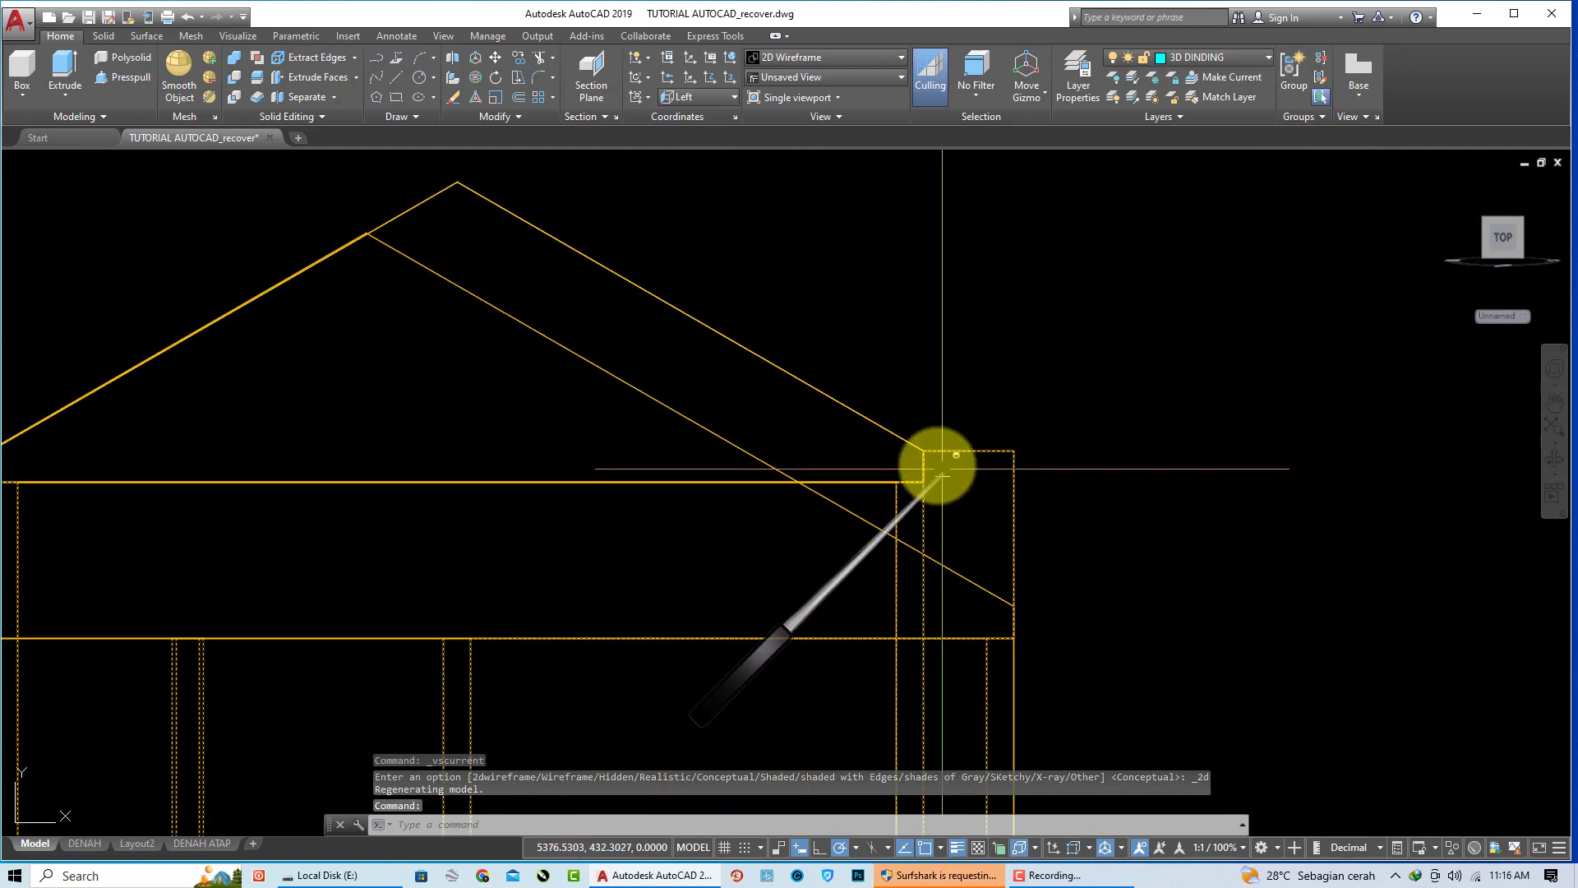
{"action": "scroll", "coordinate": [1064, 521], "scroll_direction": "down", "scroll_amount": 1}
{"action": "scroll", "coordinate": [616, 457], "scroll_direction": "down", "scroll_amount": 3}
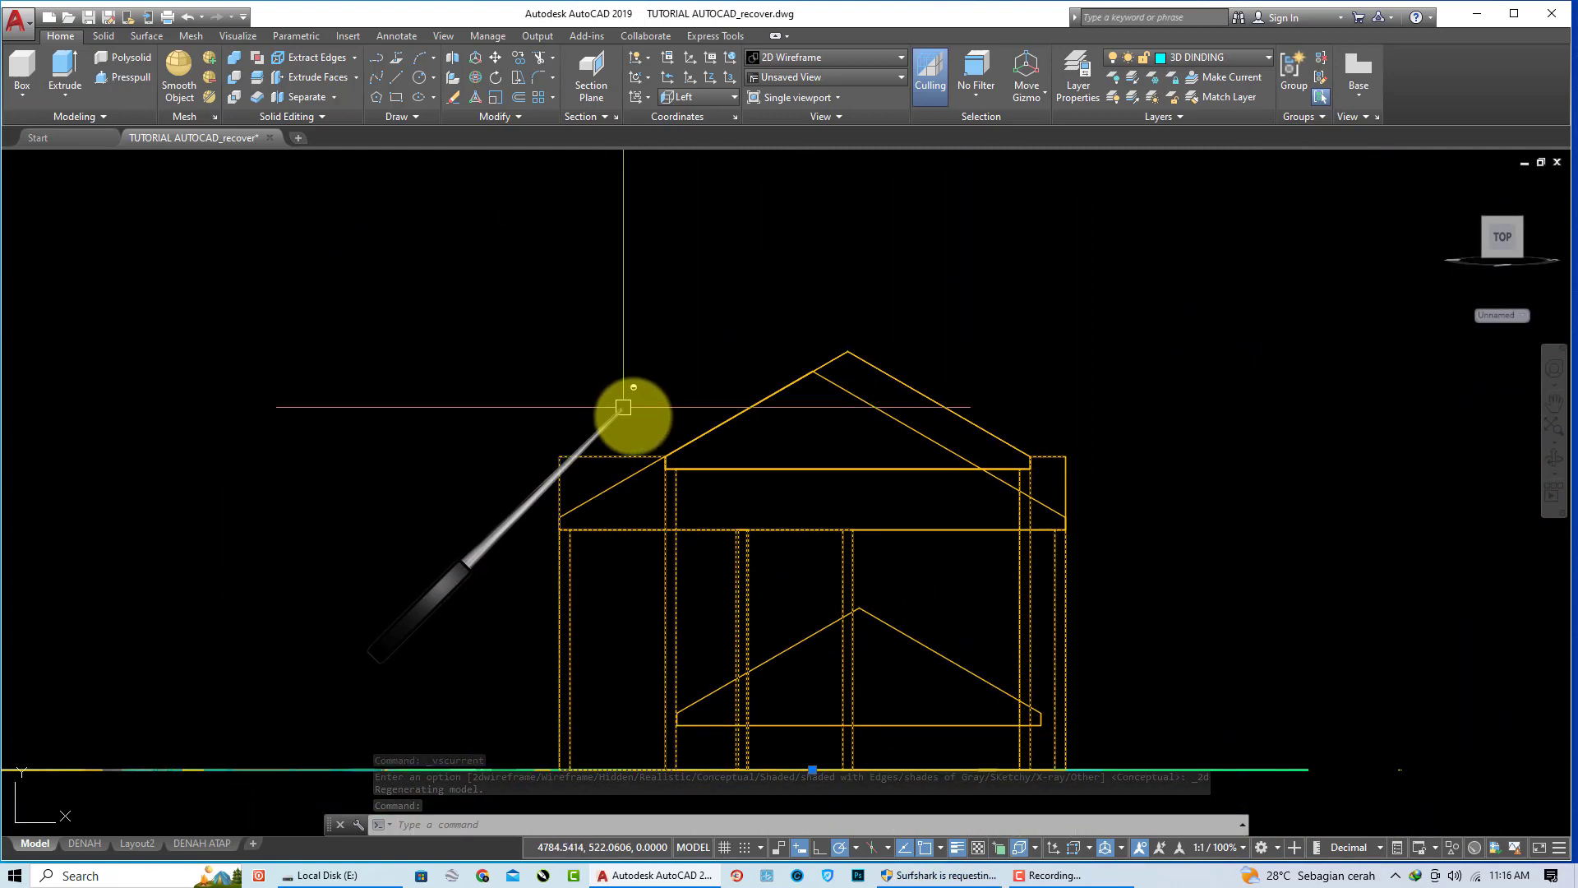
{"action": "scroll", "coordinate": [623, 407], "scroll_direction": "up", "scroll_amount": 2}
{"action": "key", "text": "Escape"}
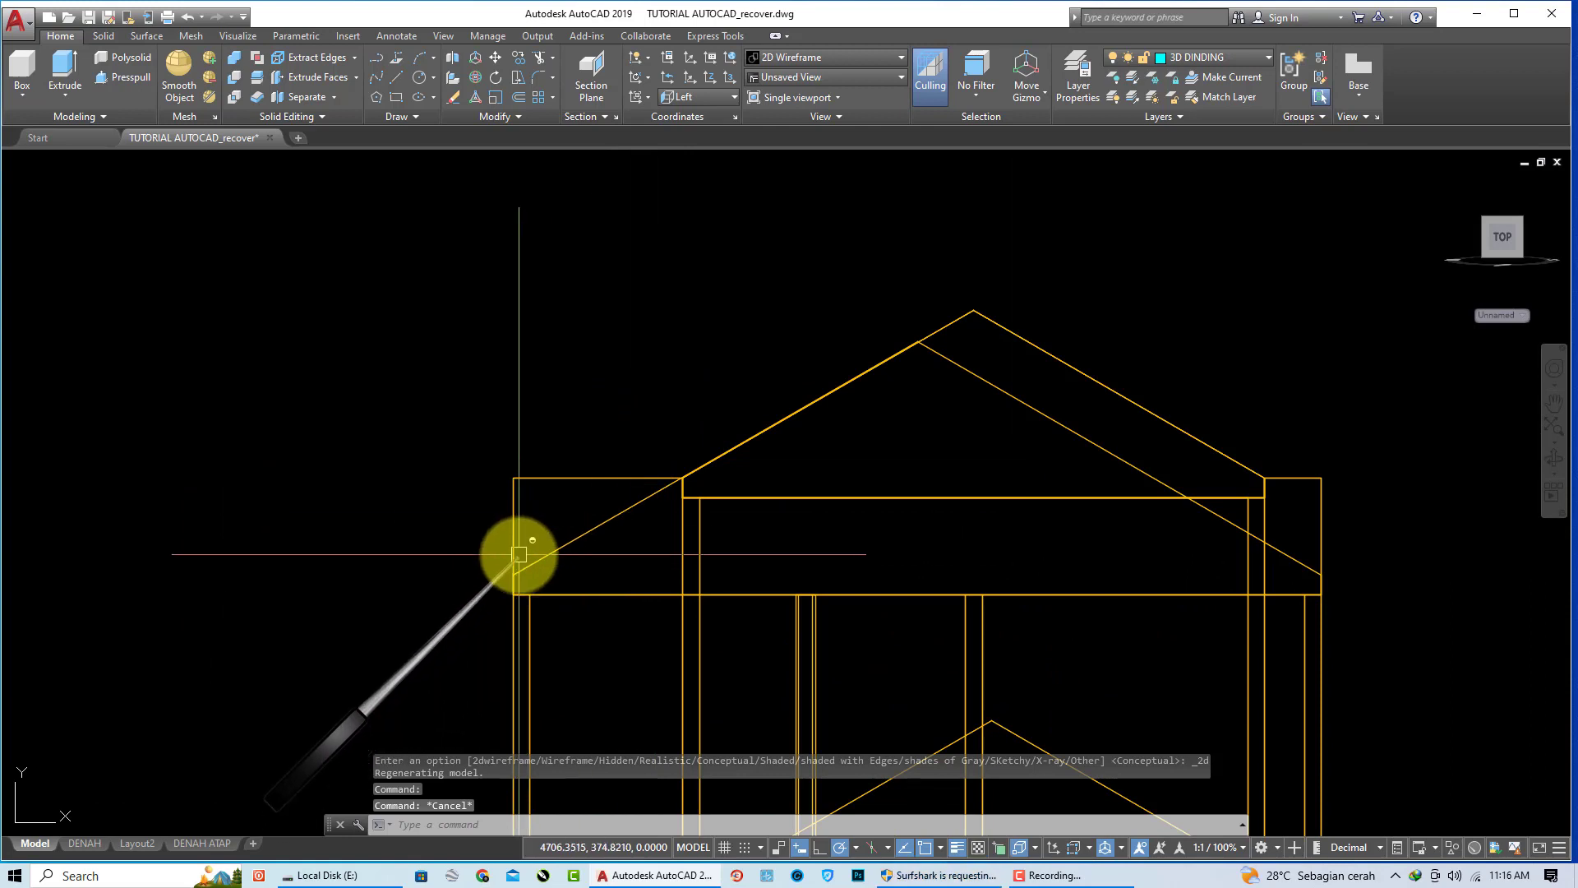
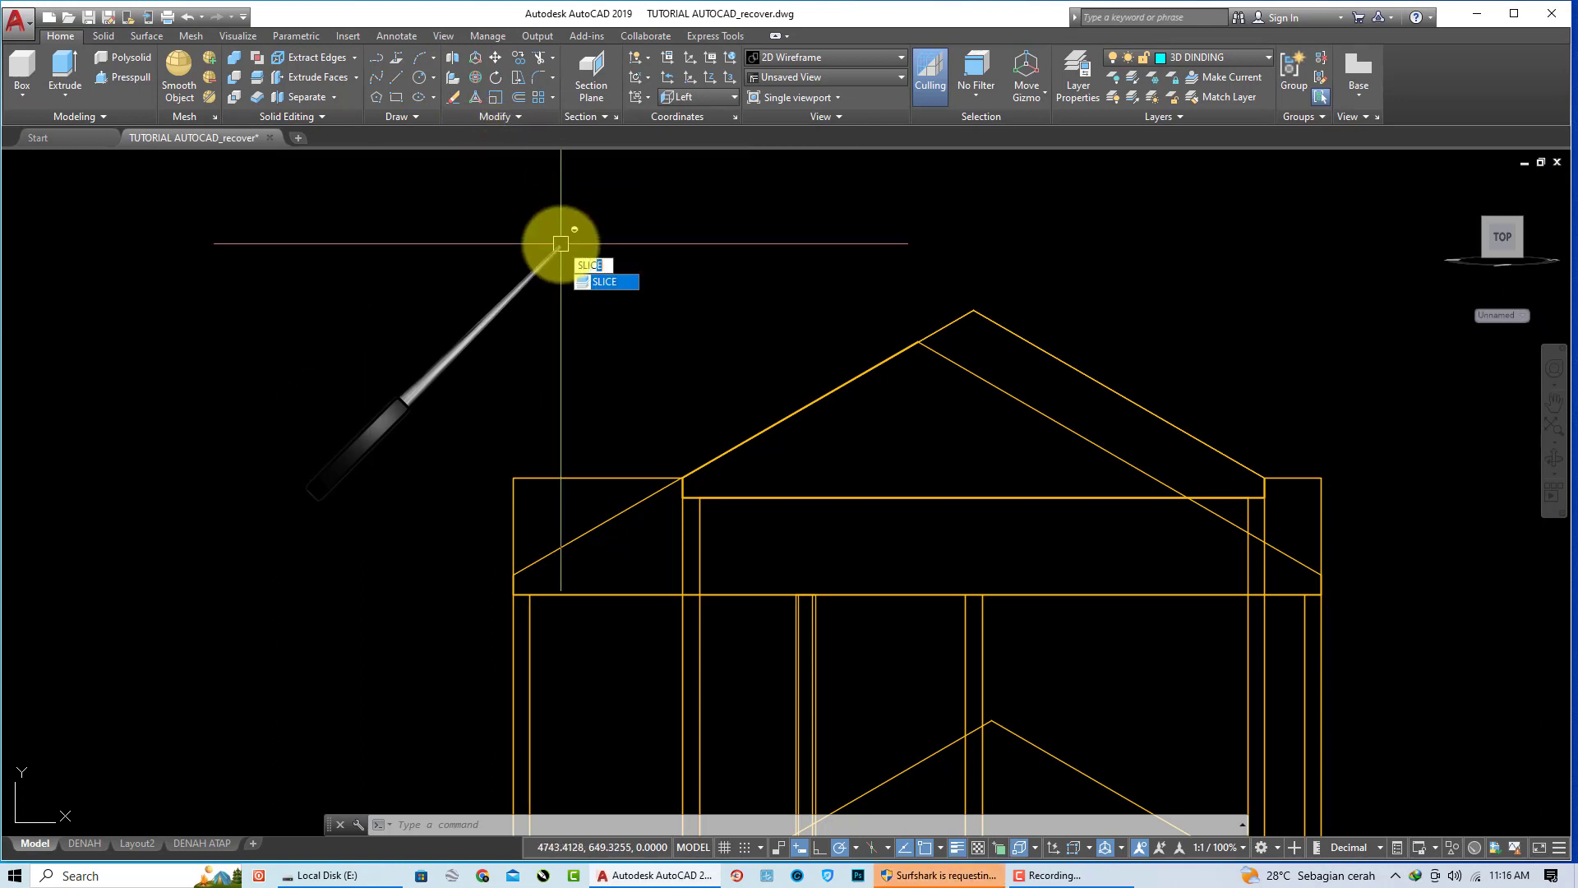
Step: Slice the left eave box through two points on the roof slope, keeping the part below
{"action": "type", "text": "slice"}
{"action": "key", "text": "Return"}
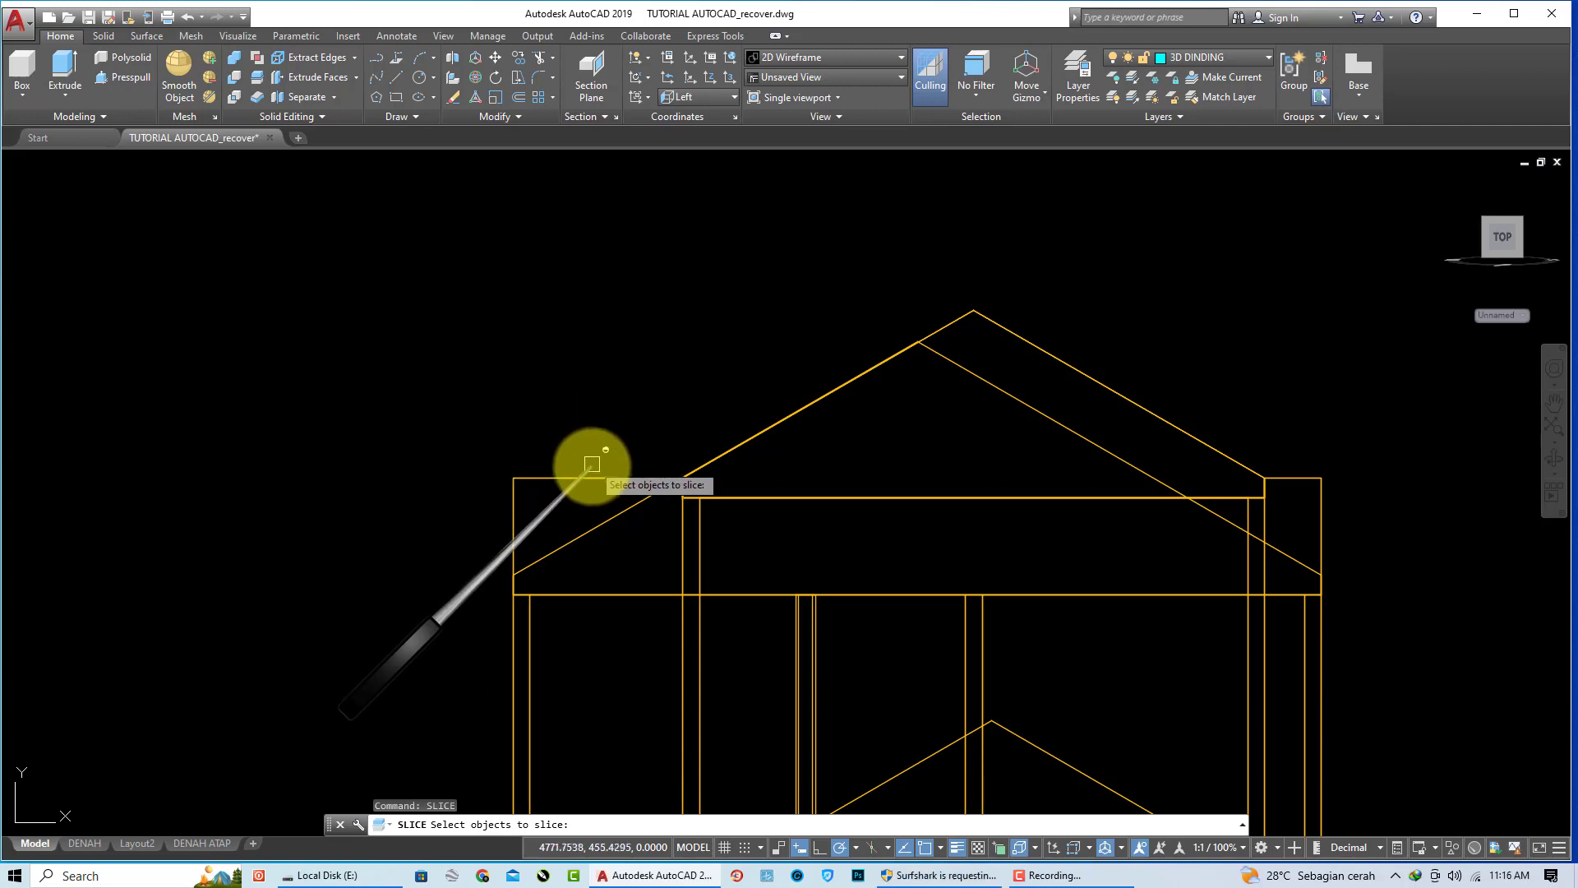
{"action": "key", "text": "Return"}
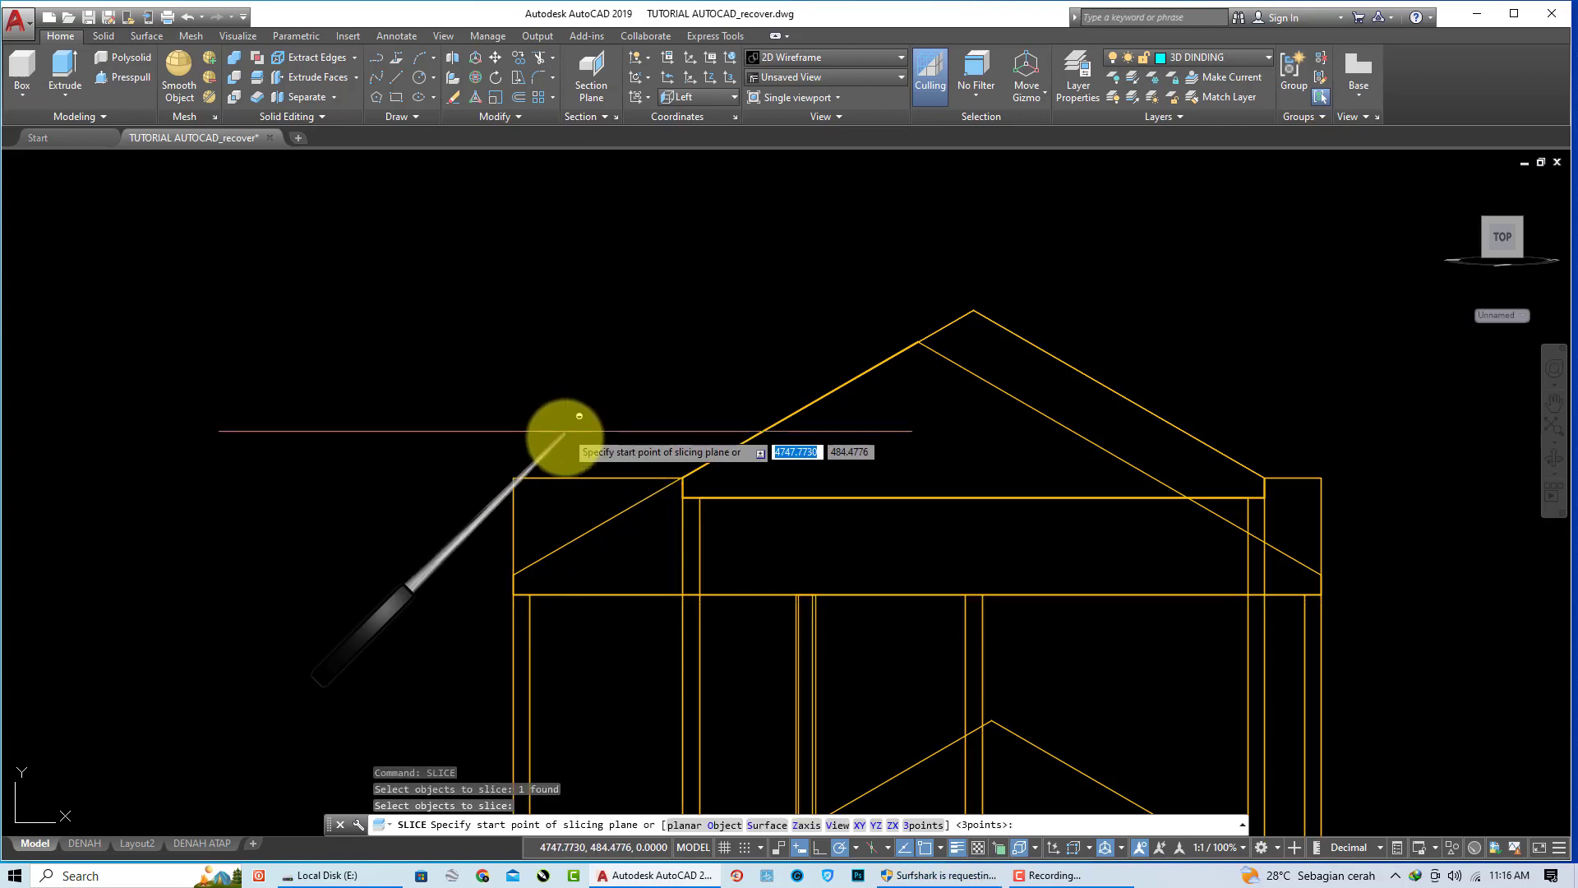
{"action": "left_click", "coordinate": [512, 575]}
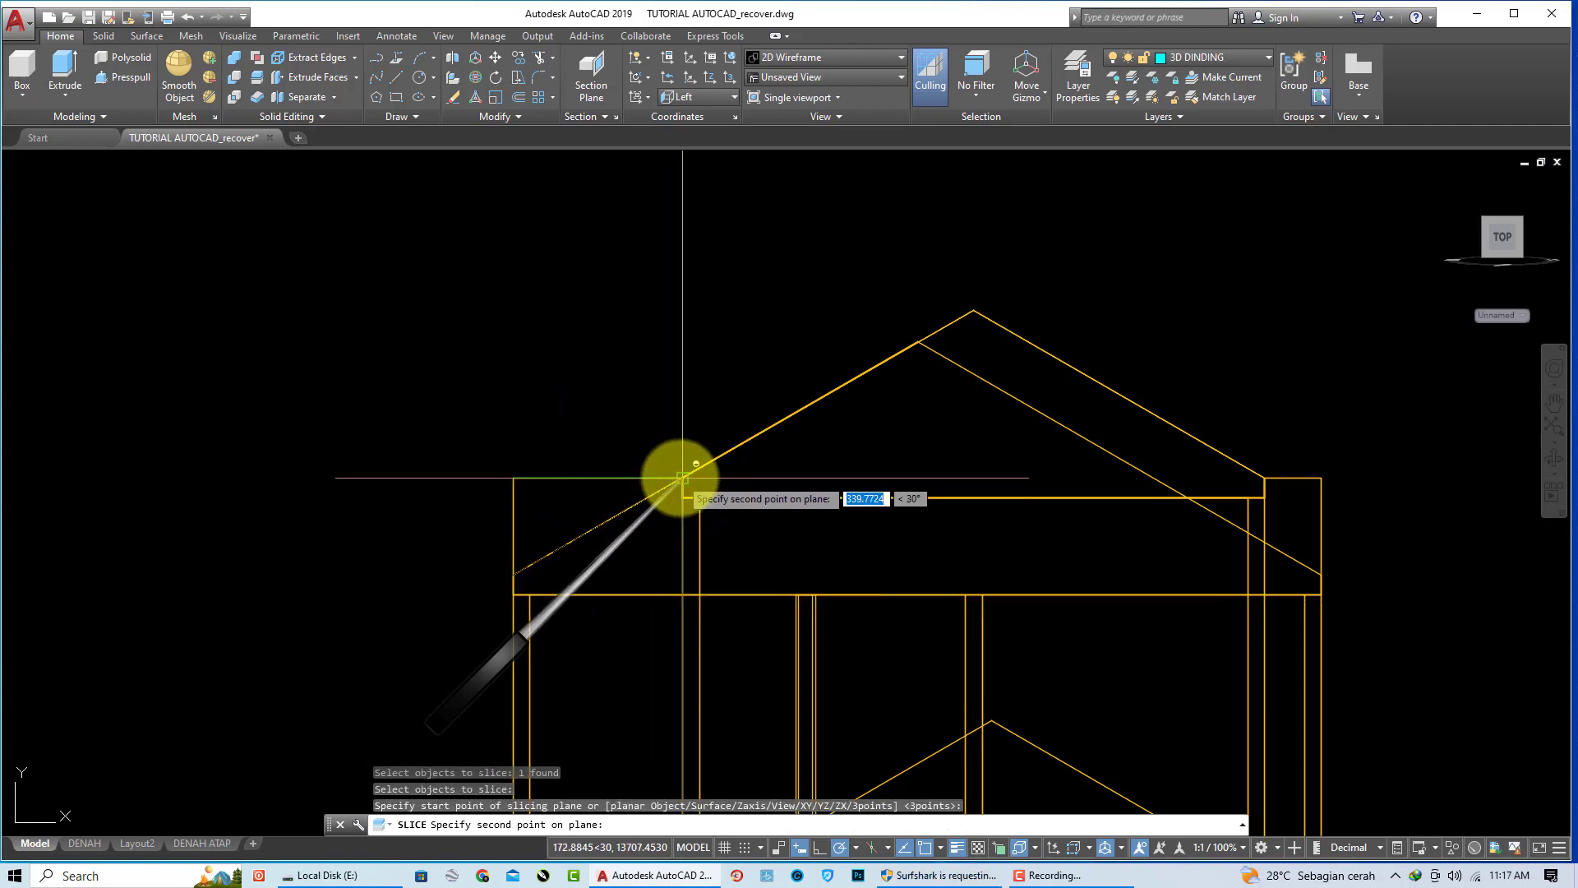
{"action": "left_click", "coordinate": [682, 477]}
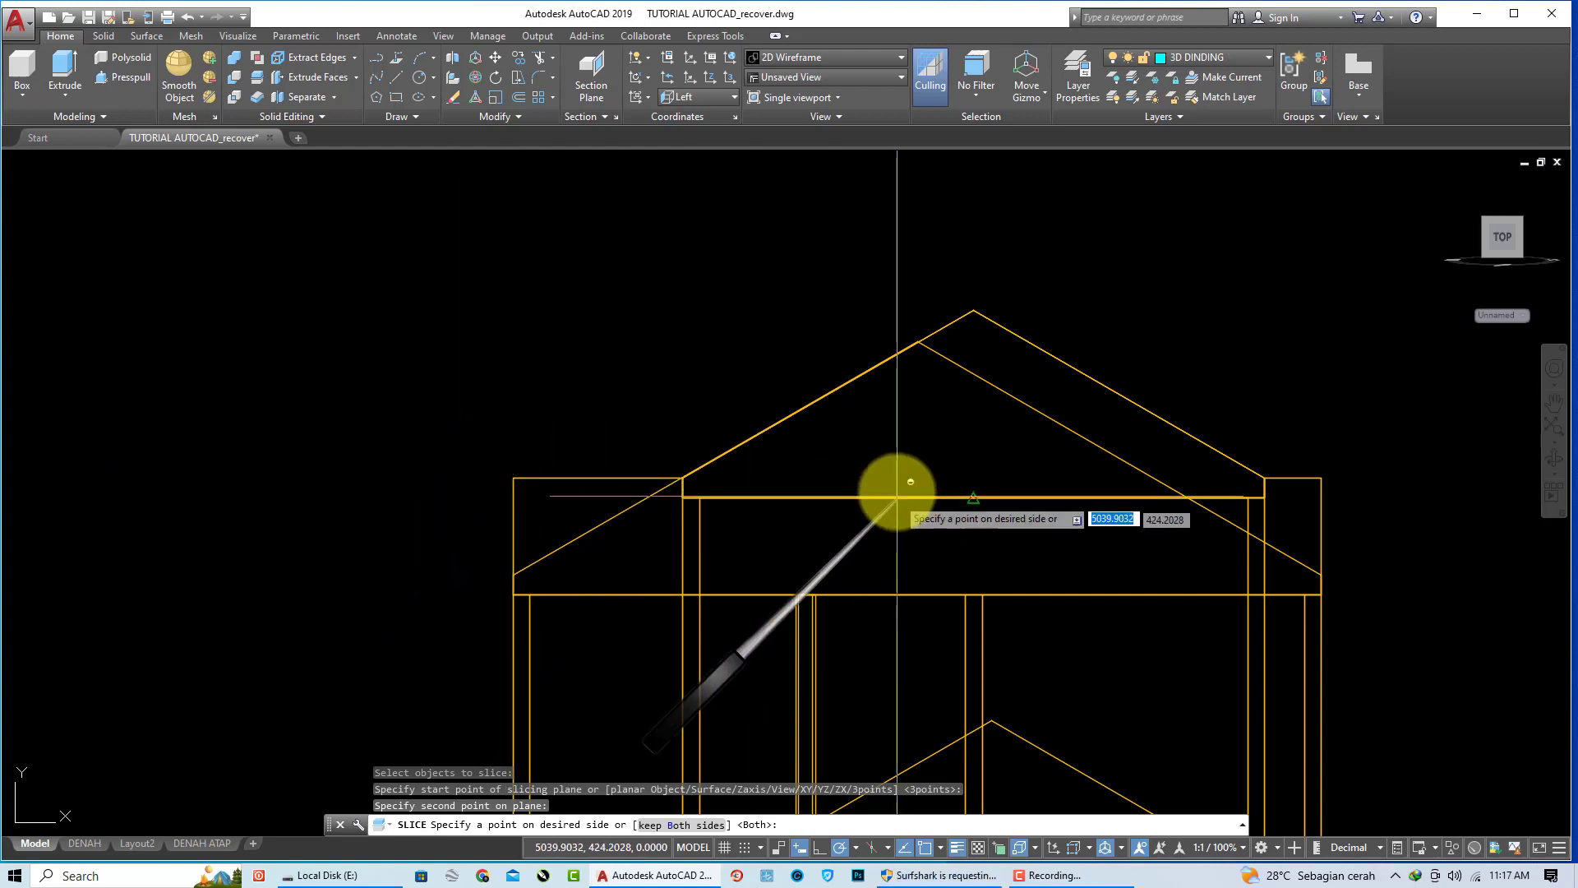
{"action": "left_click", "coordinate": [895, 453]}
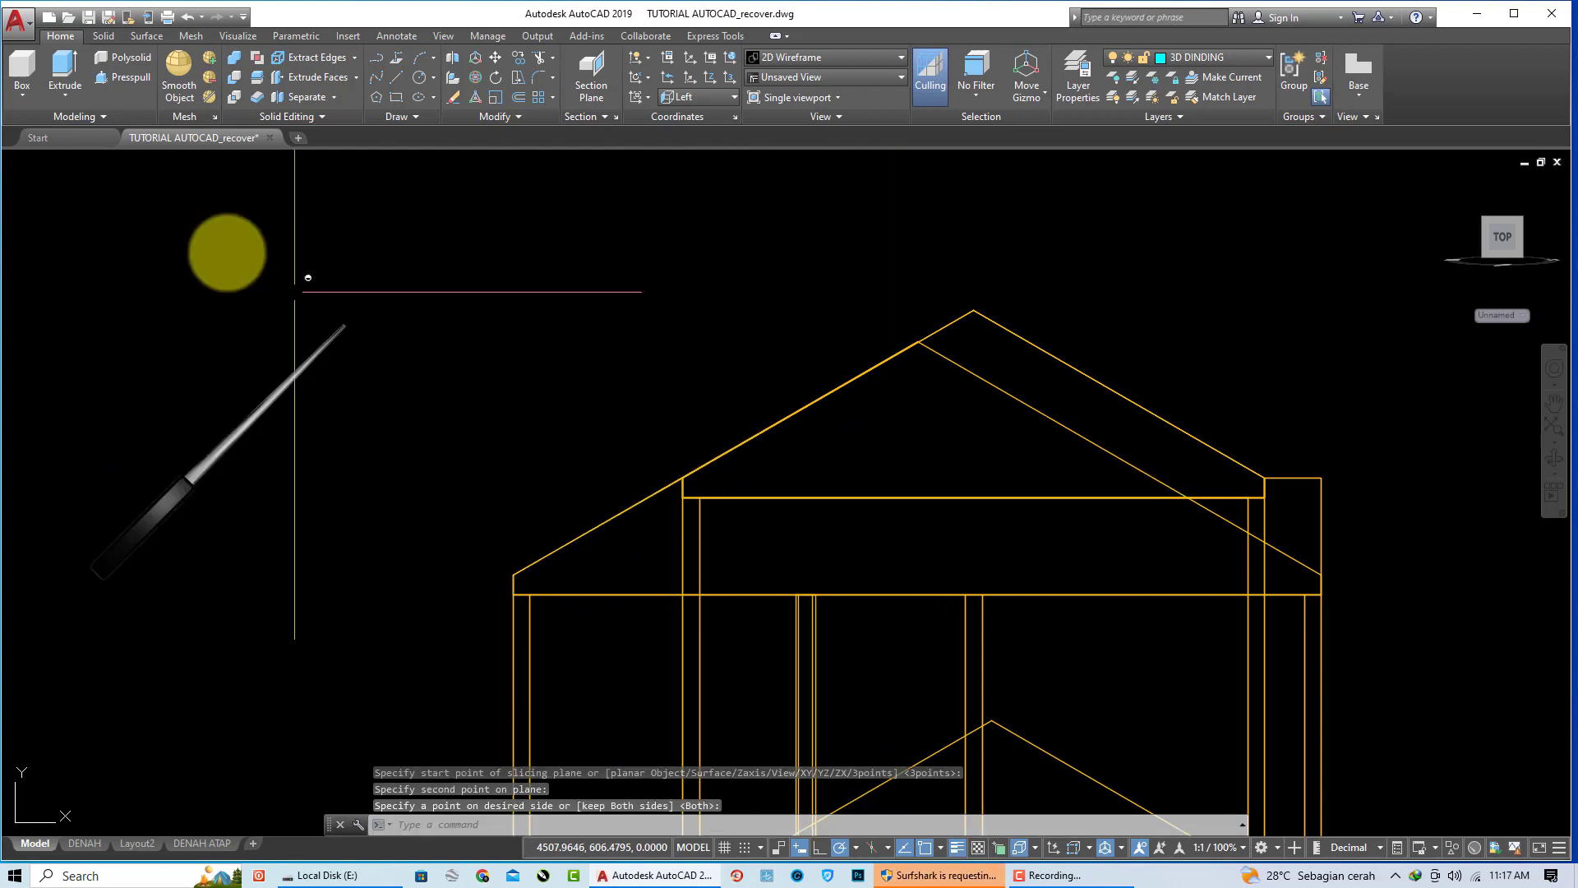
{"action": "left_click", "coordinate": [36, 159]}
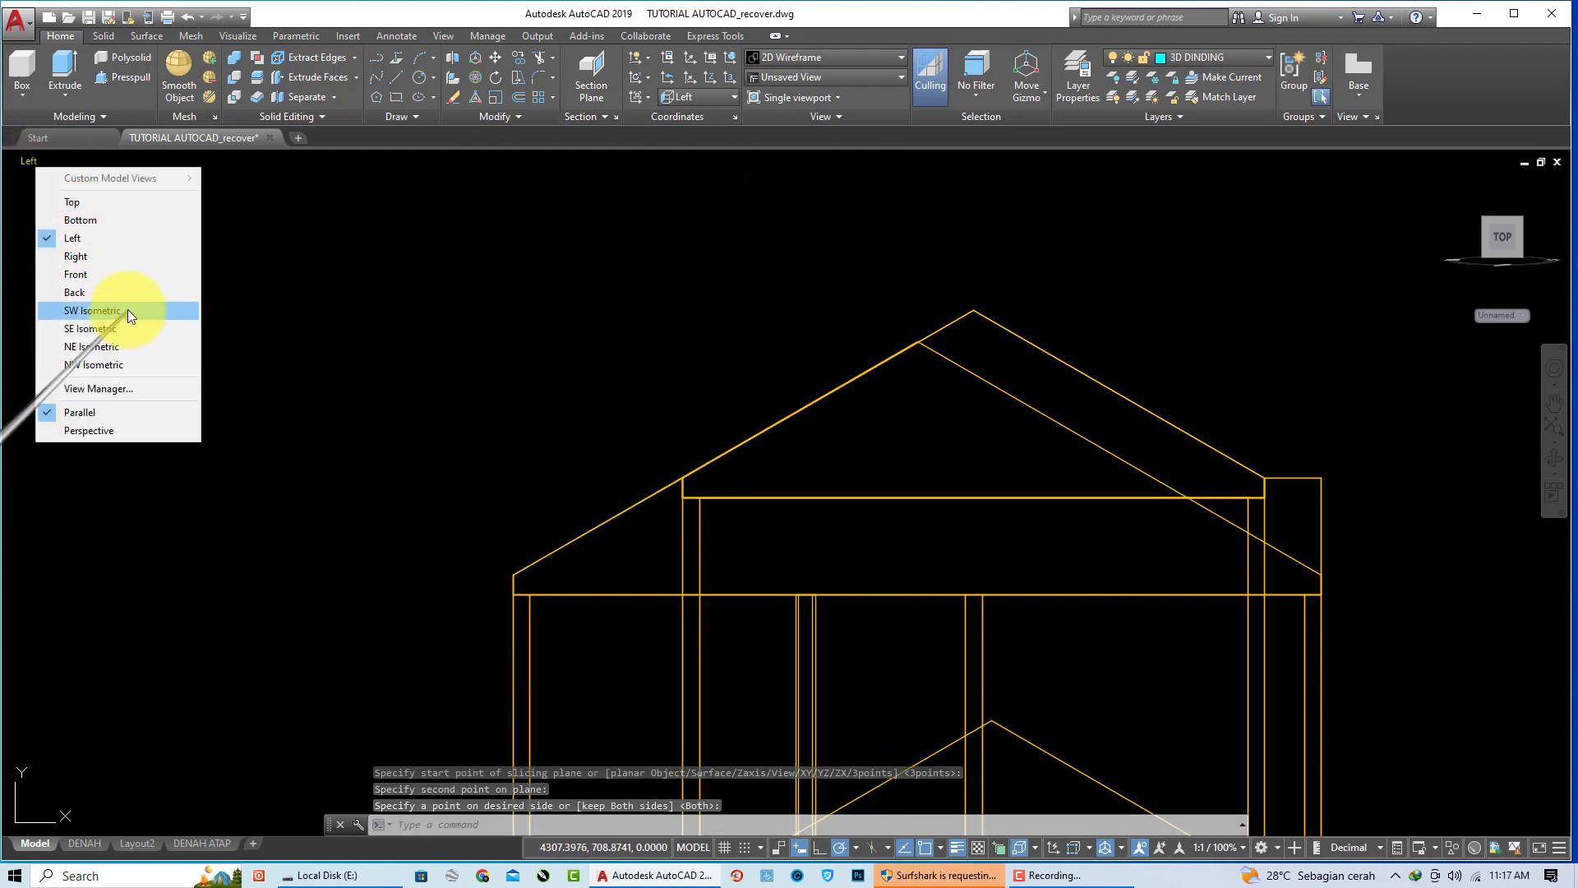
{"action": "left_click", "coordinate": [127, 309]}
{"action": "scroll", "coordinate": [761, 627], "scroll_direction": "up", "scroll_amount": 3}
{"action": "scroll", "coordinate": [723, 550], "scroll_direction": "up", "scroll_amount": 3}
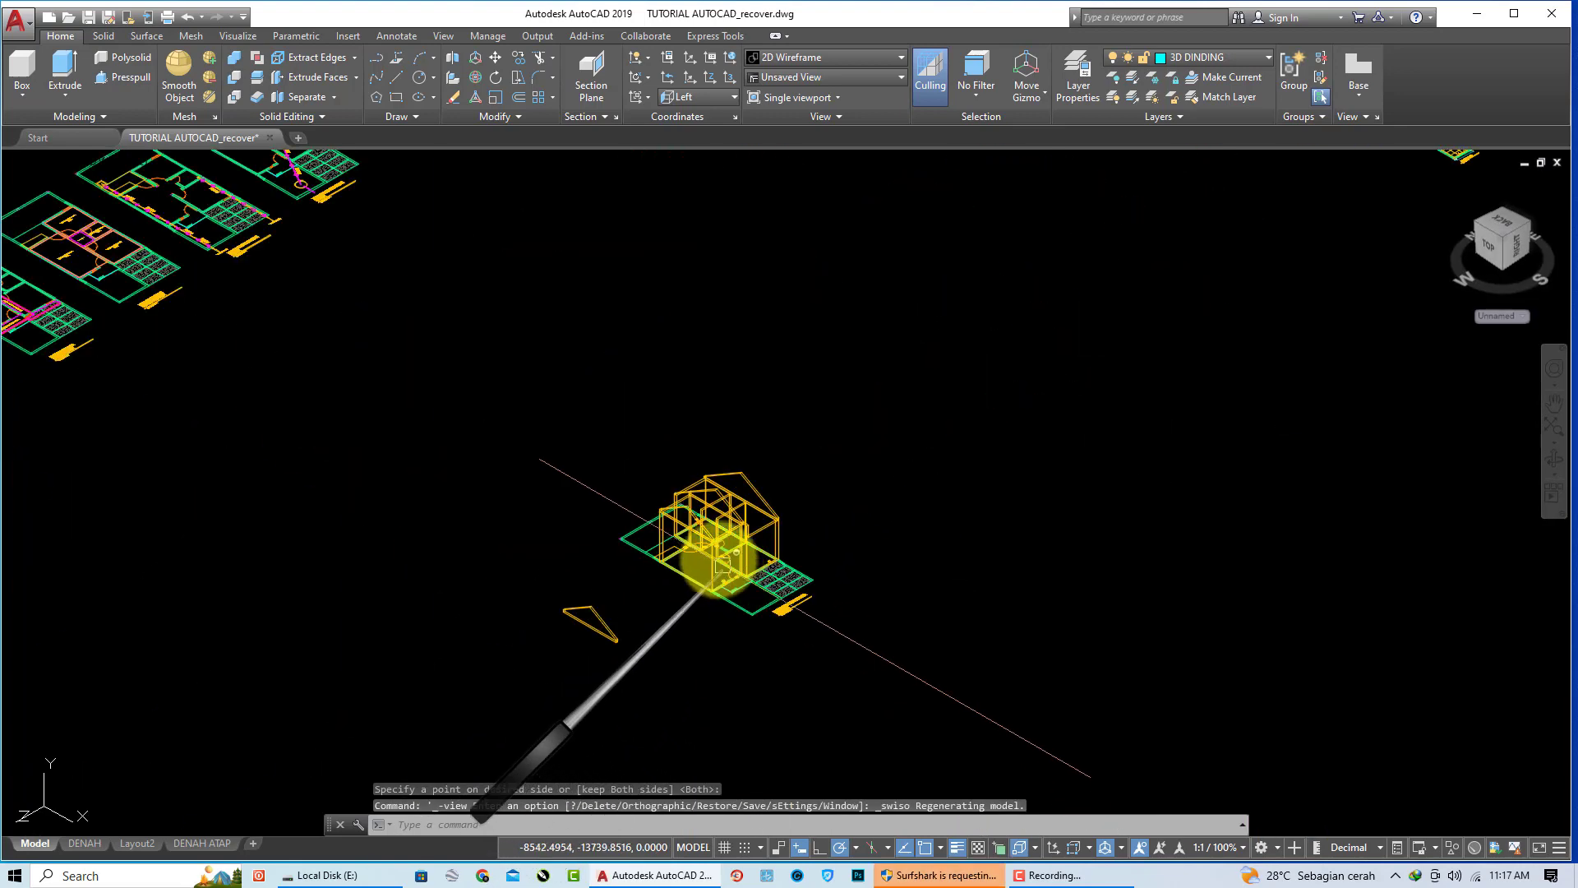
{"action": "scroll", "coordinate": [649, 456], "scroll_direction": "up", "scroll_amount": 3}
{"action": "scroll", "coordinate": [598, 385], "scroll_direction": "up", "scroll_amount": 2}
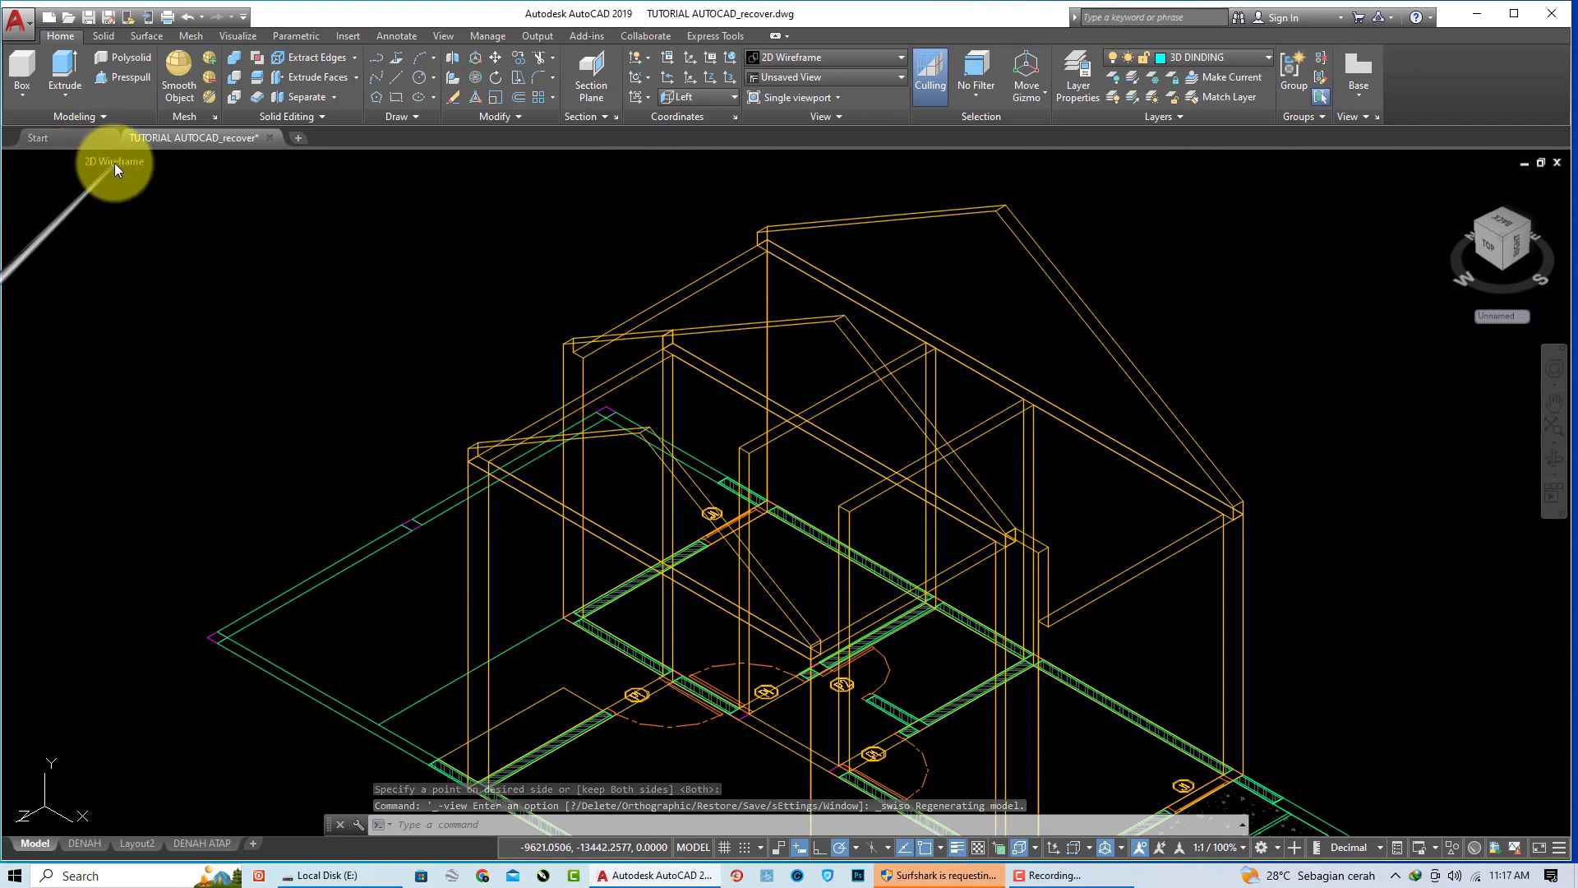
{"action": "left_click", "coordinate": [115, 163]}
{"action": "left_click", "coordinate": [165, 218]}
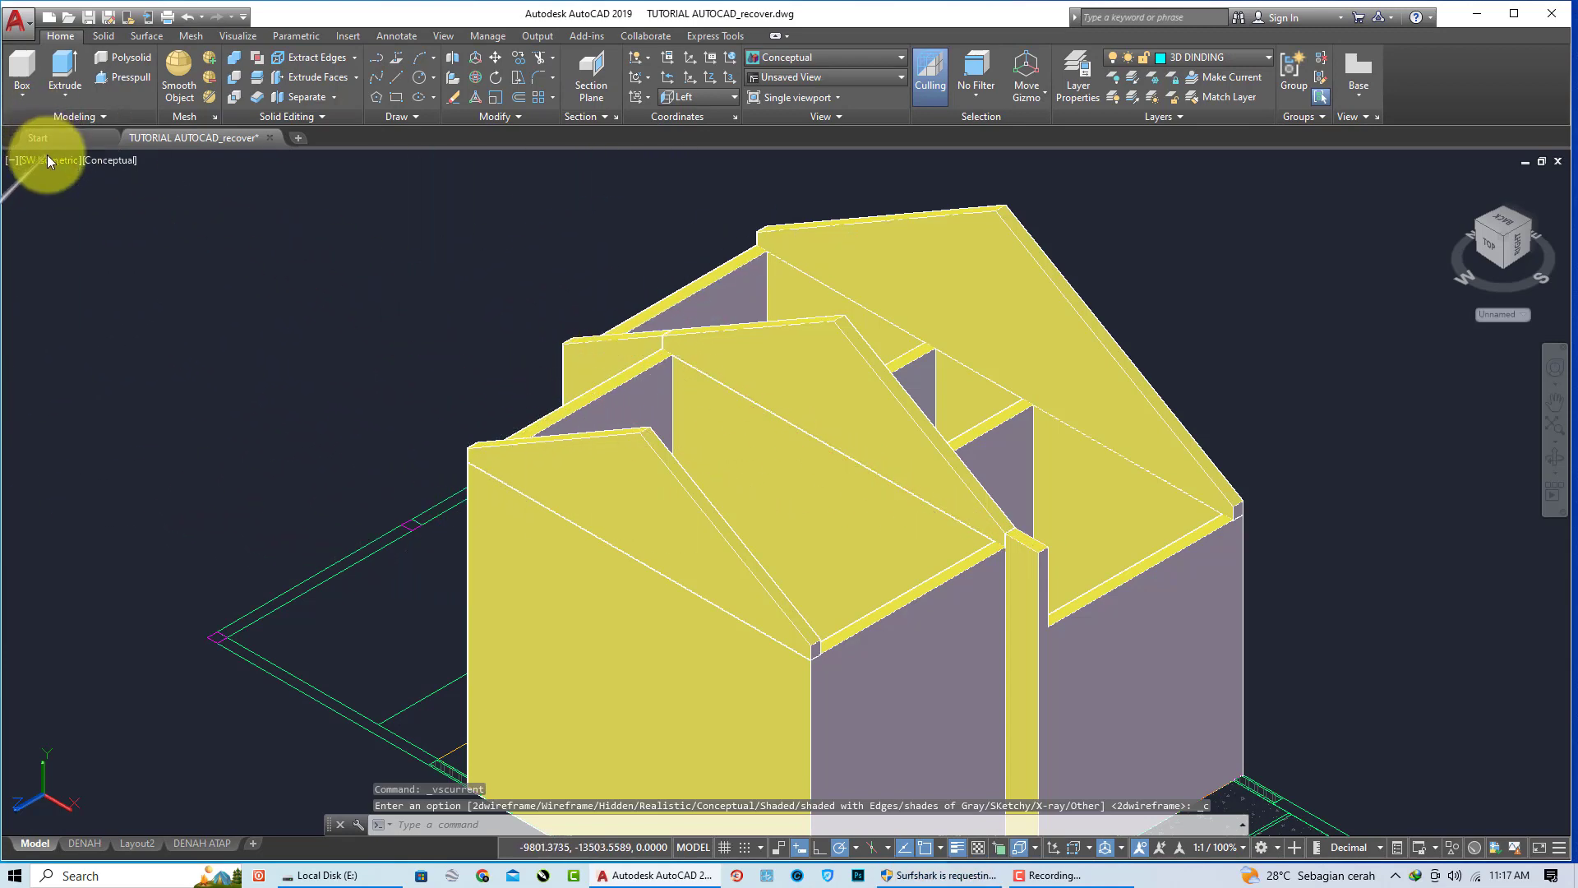
{"action": "left_click", "coordinate": [118, 159]}
{"action": "left_click", "coordinate": [161, 203]}
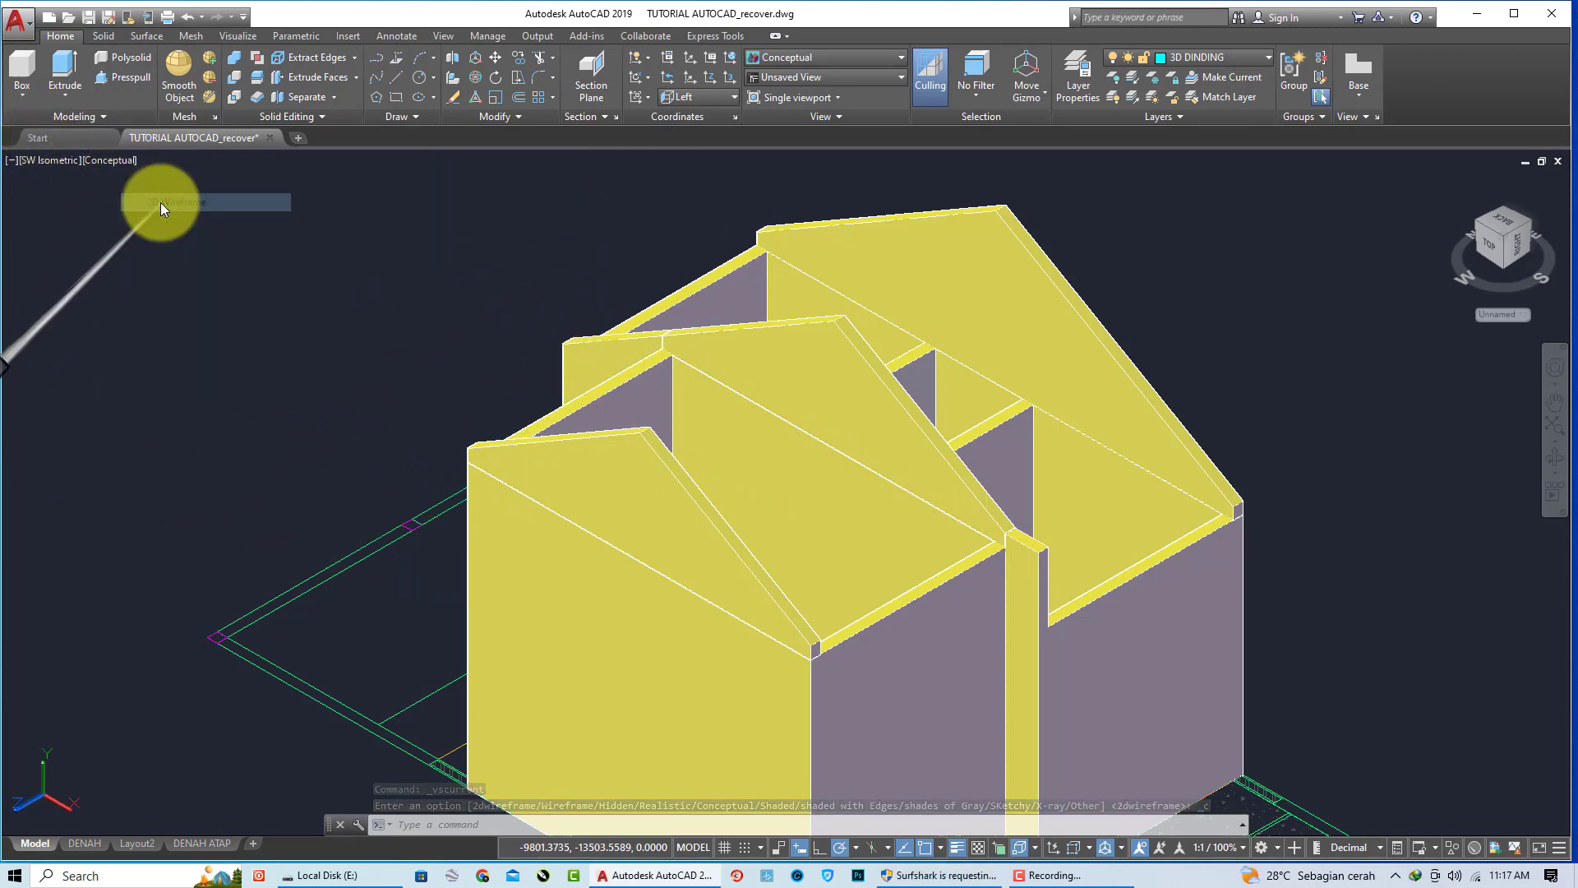
{"action": "left_click", "coordinate": [35, 161]}
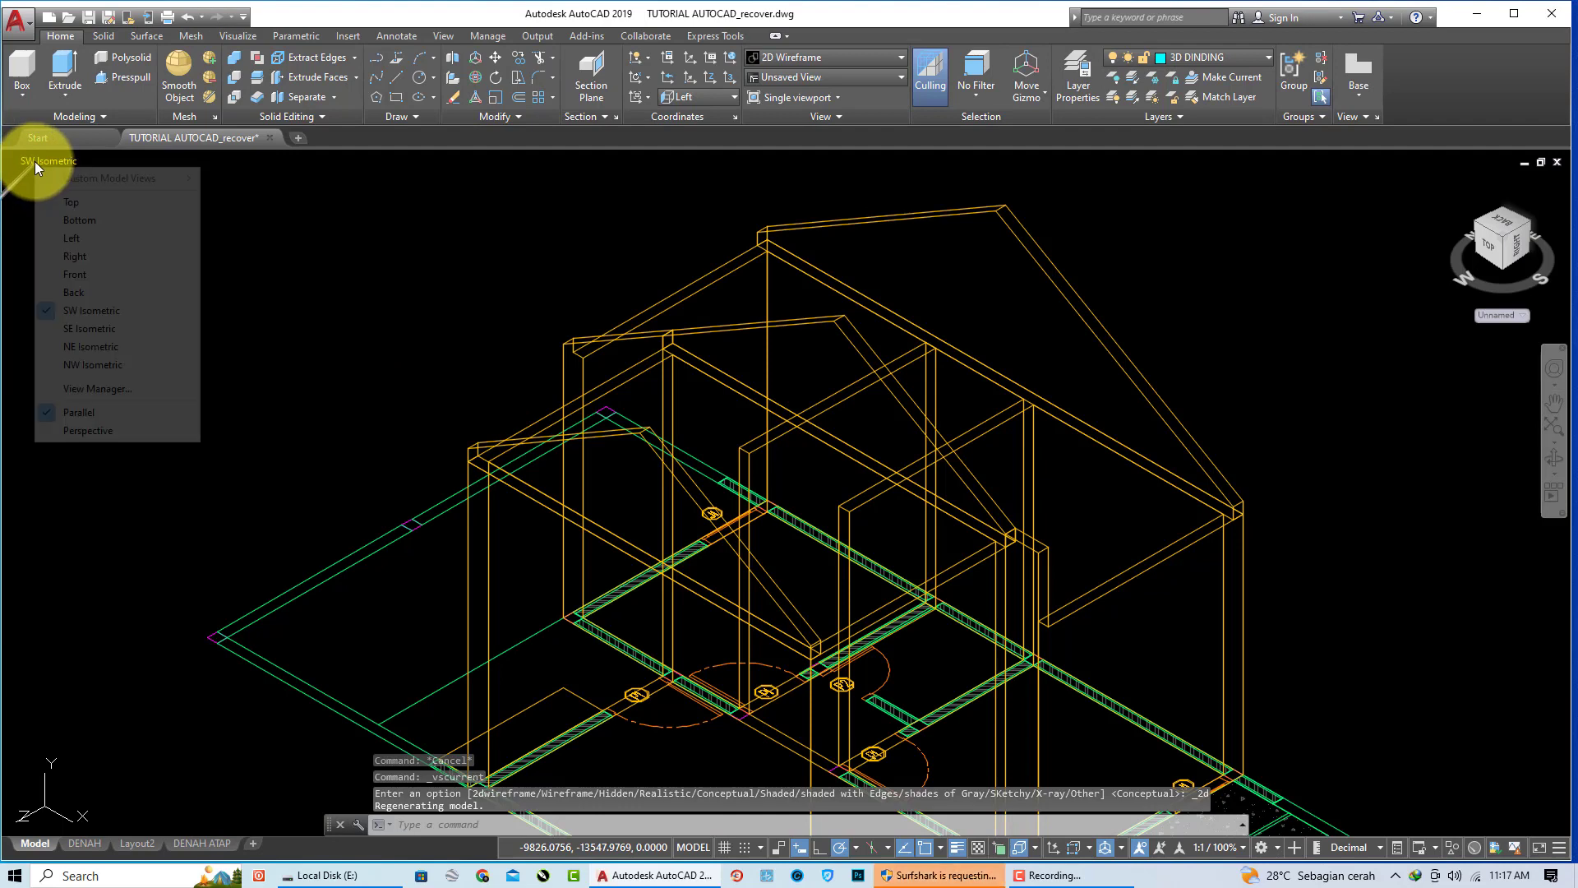
{"action": "left_click", "coordinate": [95, 238]}
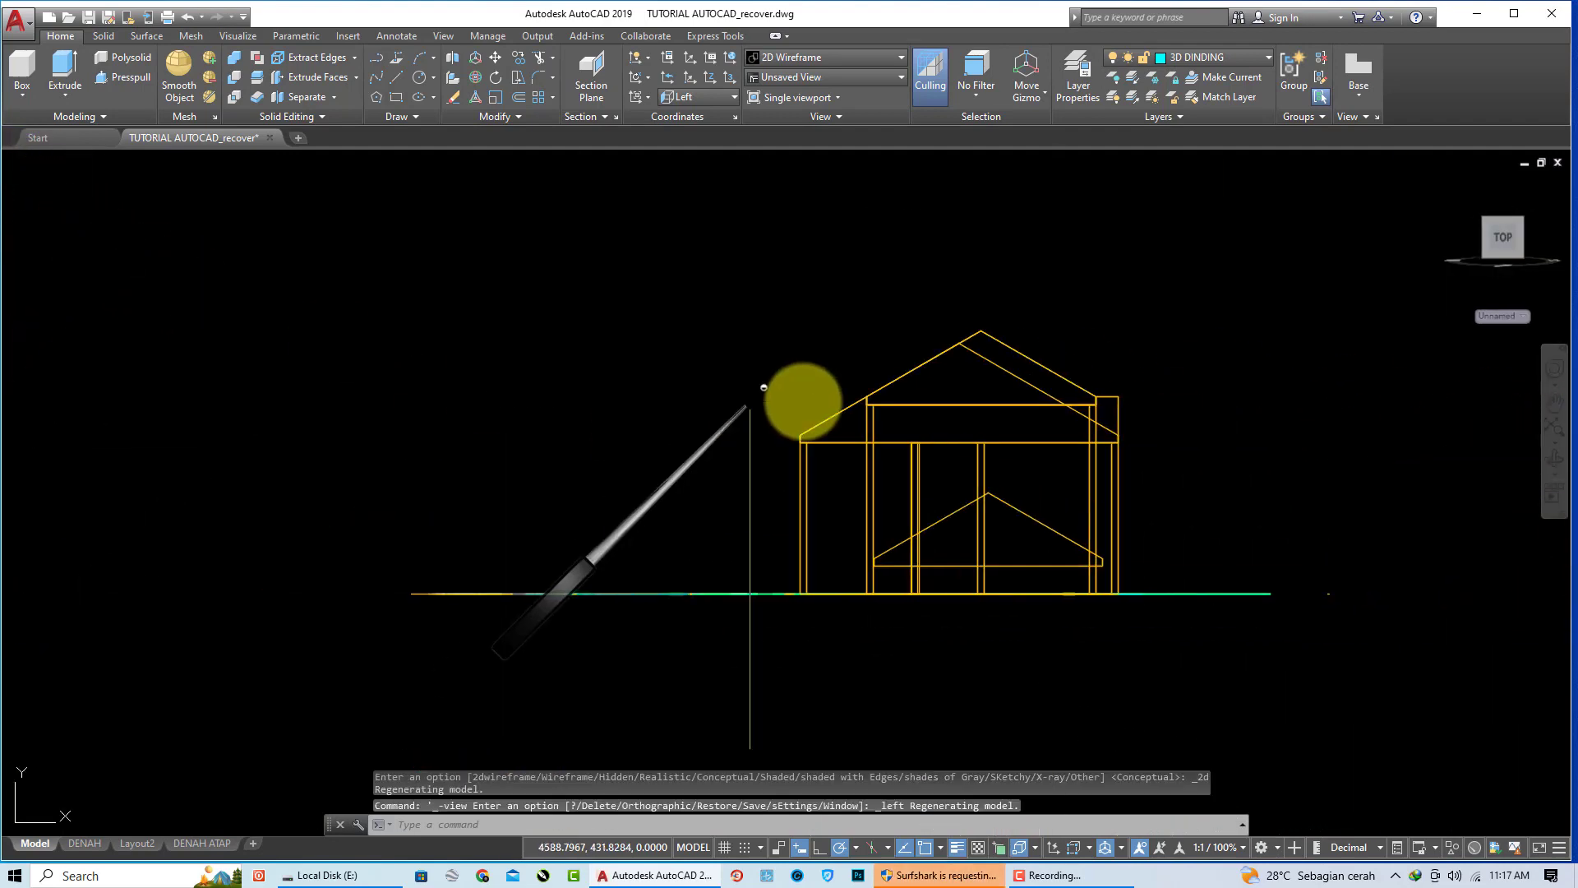
Step: Begin slicing the right eave block, then cancel to start over
{"action": "scroll", "coordinate": [1150, 415], "scroll_direction": "up", "scroll_amount": 4}
{"action": "scroll", "coordinate": [989, 415], "scroll_direction": "up", "scroll_amount": 4}
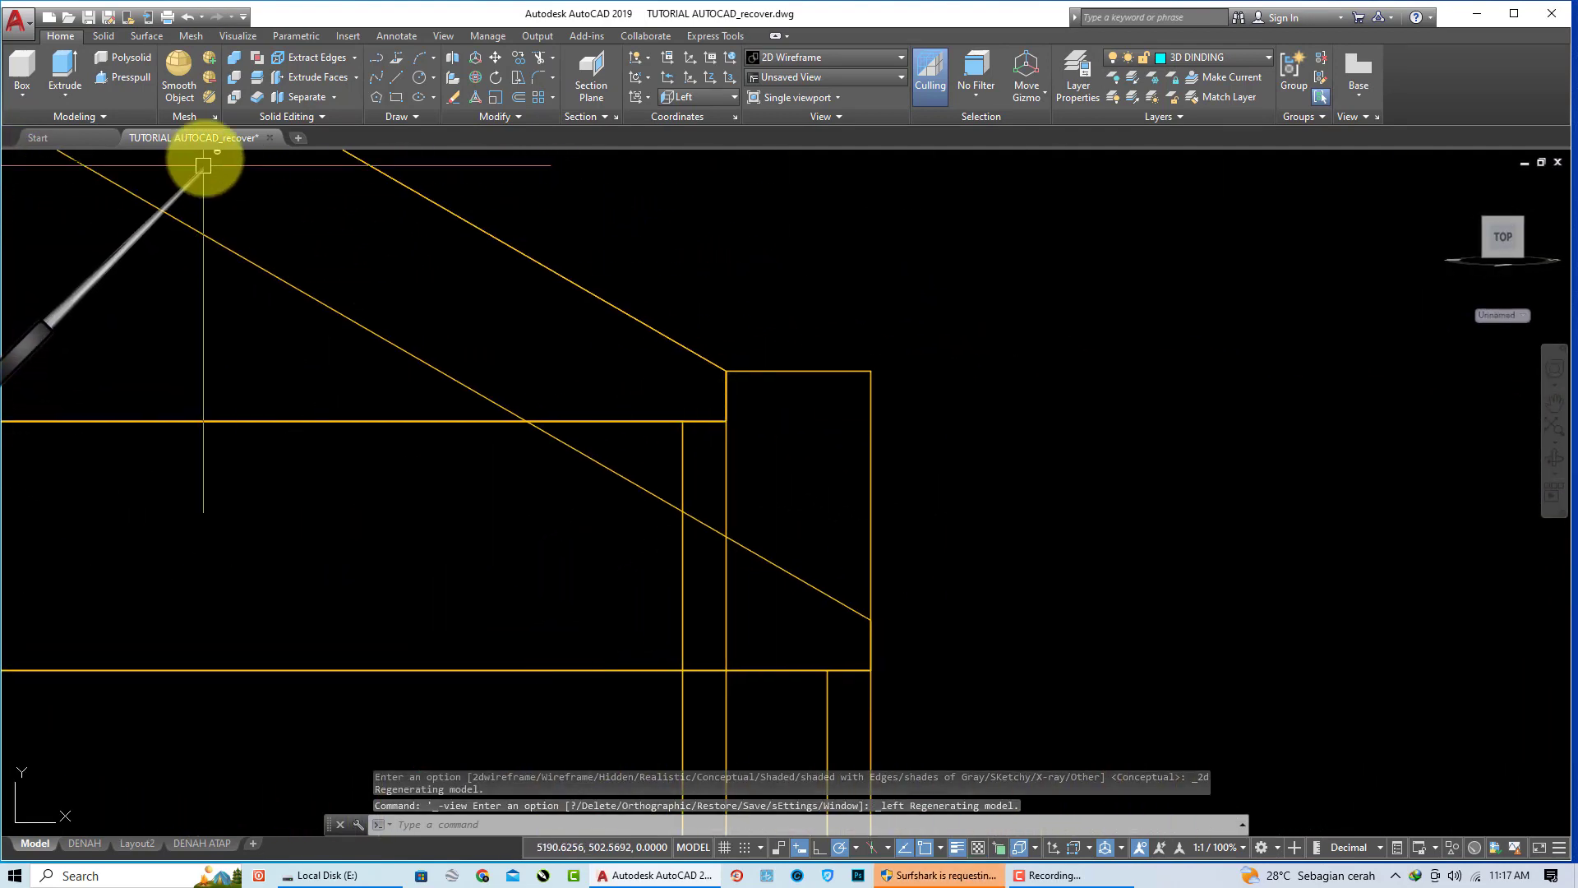
{"action": "type", "text": "s"}
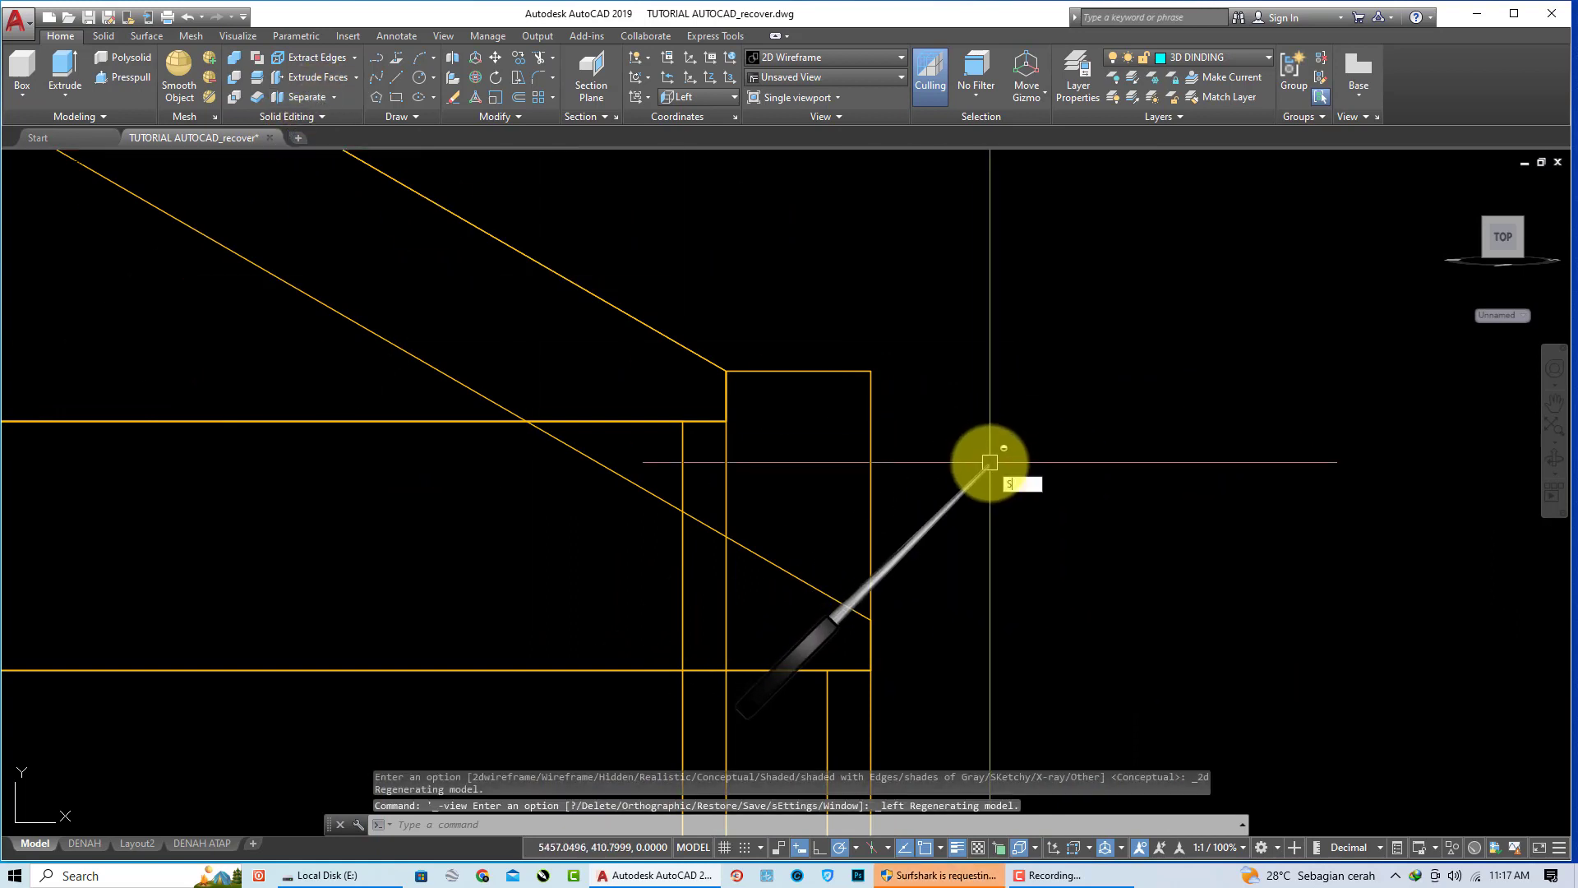
{"action": "type", "text": "L"}
{"action": "left_click", "coordinate": [1027, 500]}
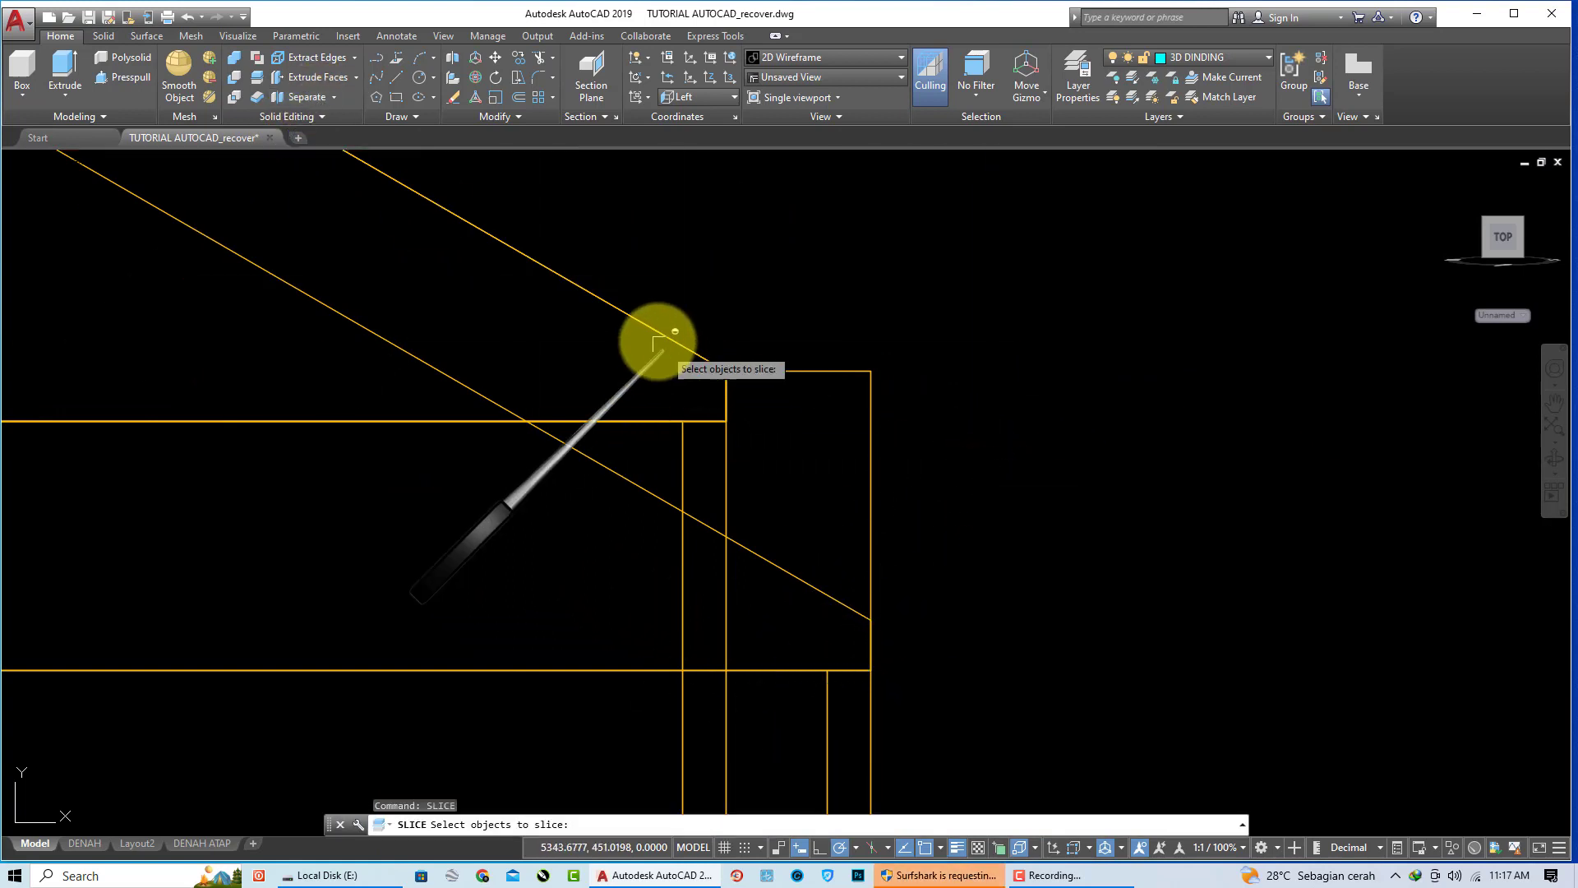
{"action": "left_click", "coordinate": [651, 329]}
{"action": "key", "text": "Return"}
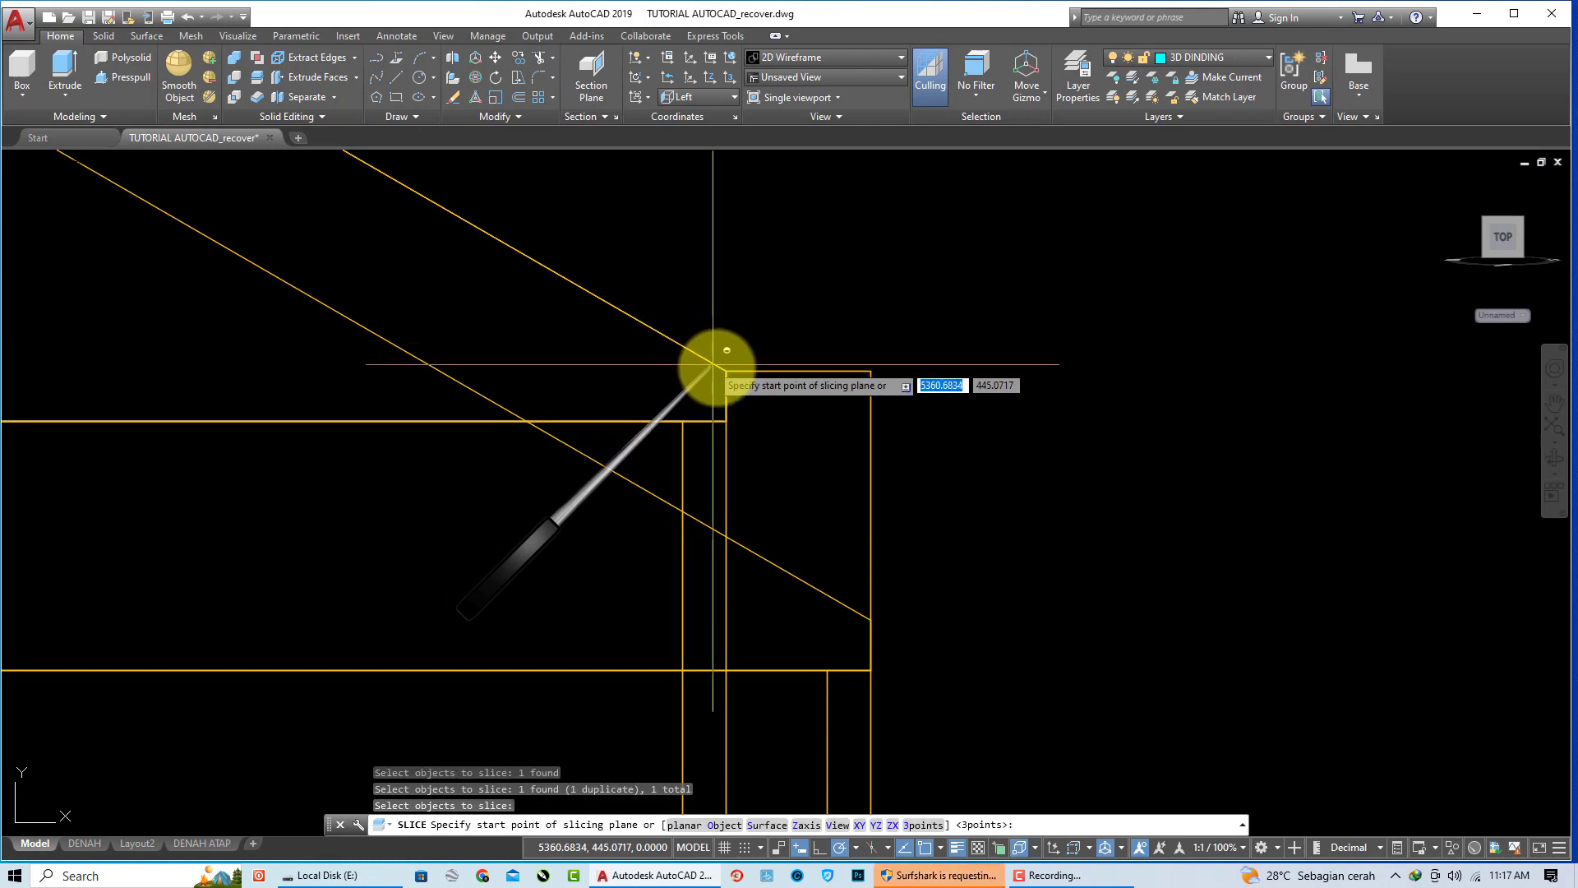
{"action": "key", "text": "Escape"}
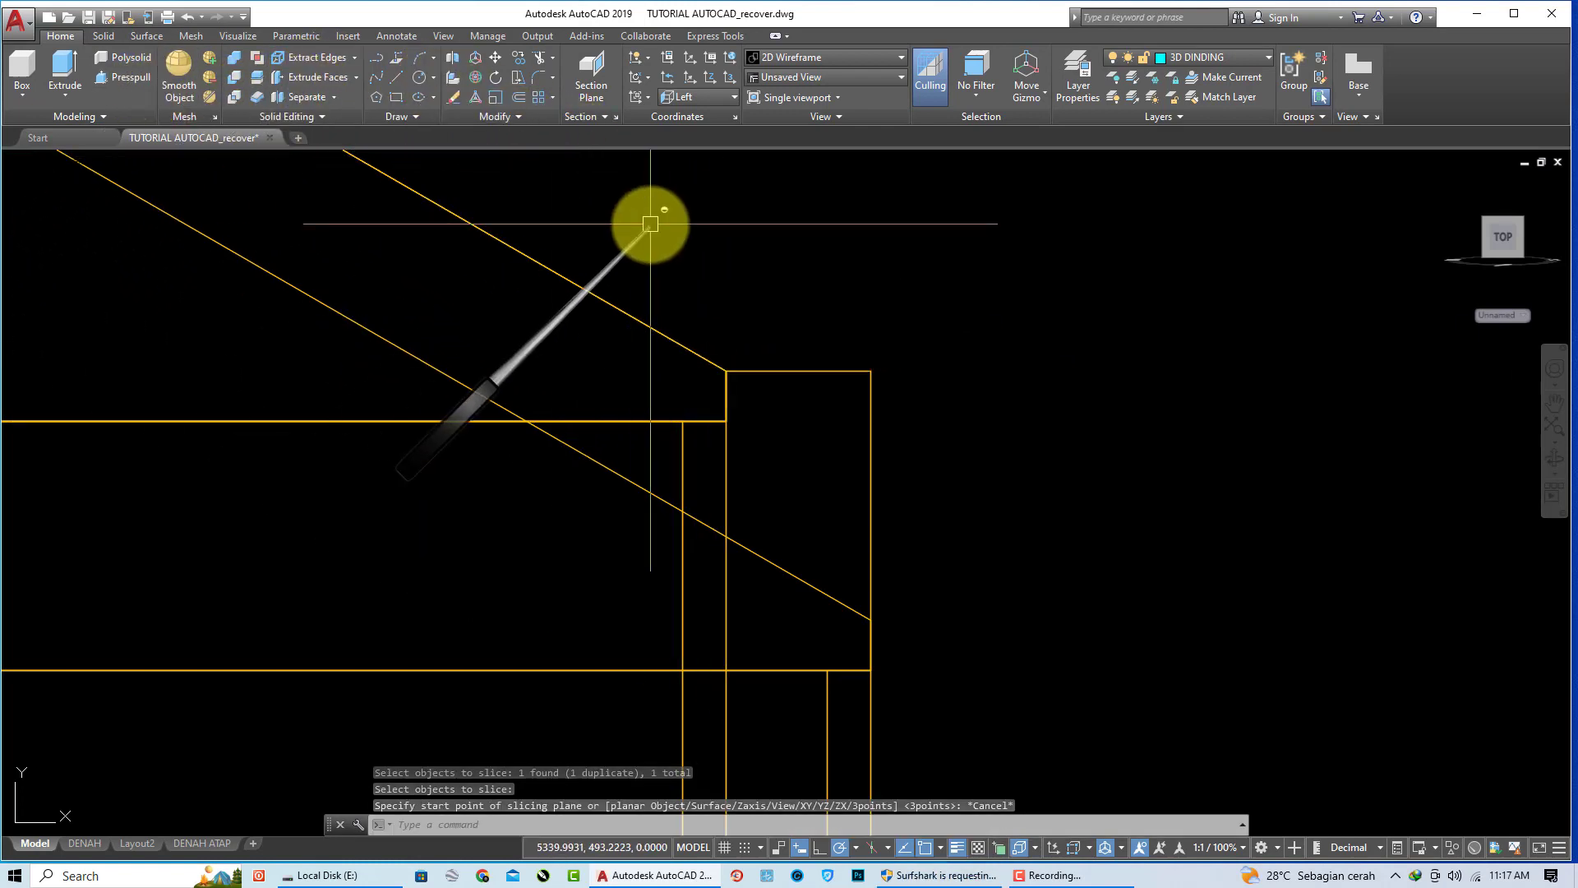
Step: Slice the right eave block from its top corner to the roof apex, keeping the part beneath
{"action": "type", "text": "slice"}
{"action": "left_click", "coordinate": [755, 312]}
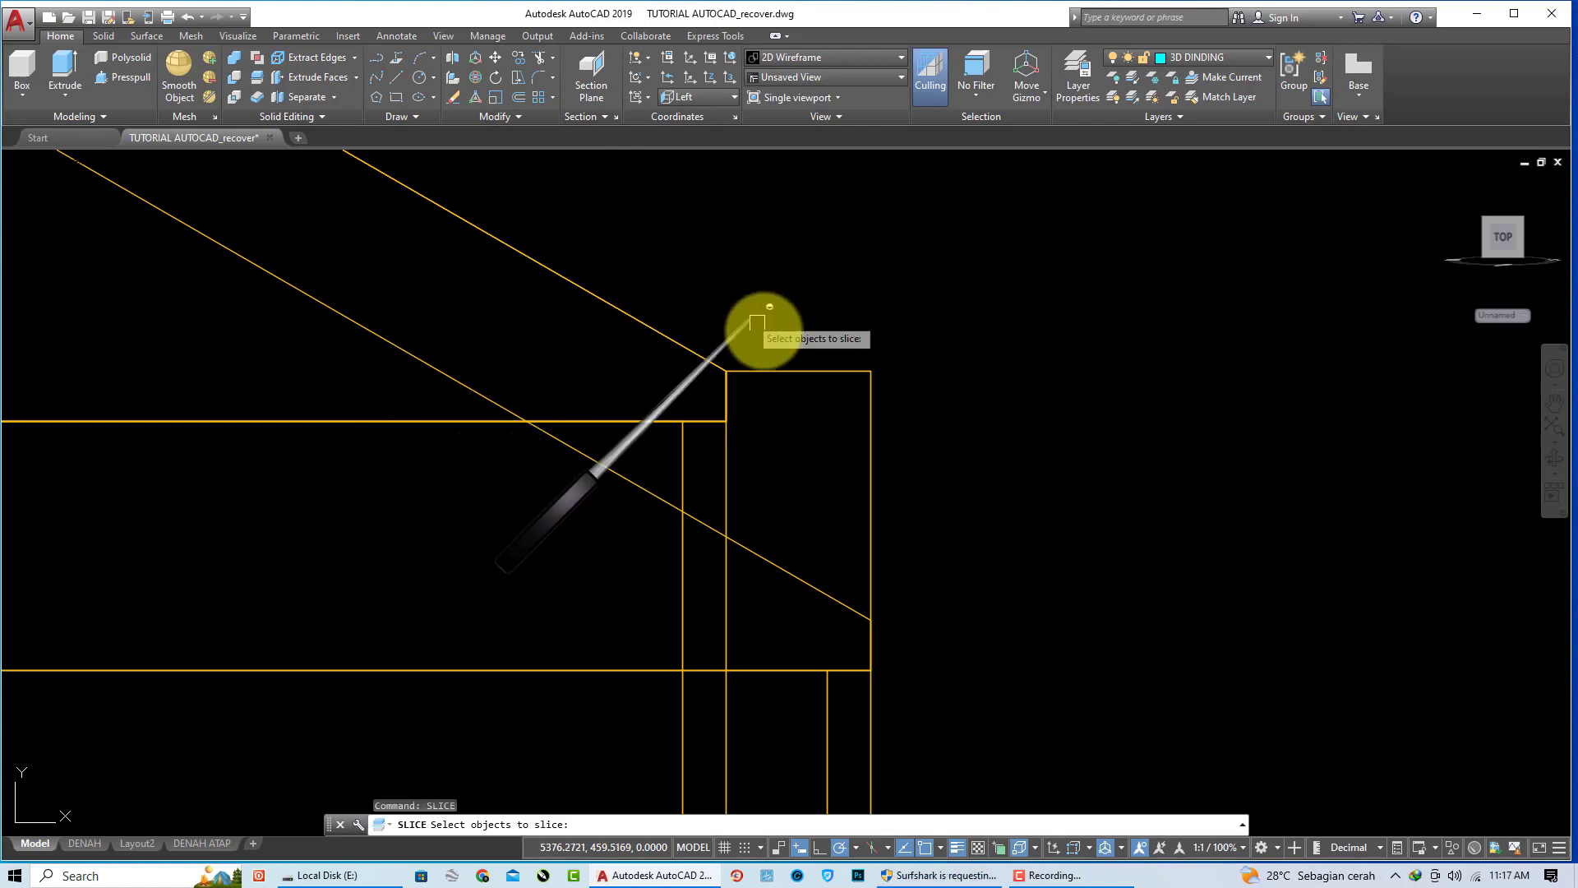
{"action": "key", "text": "Return"}
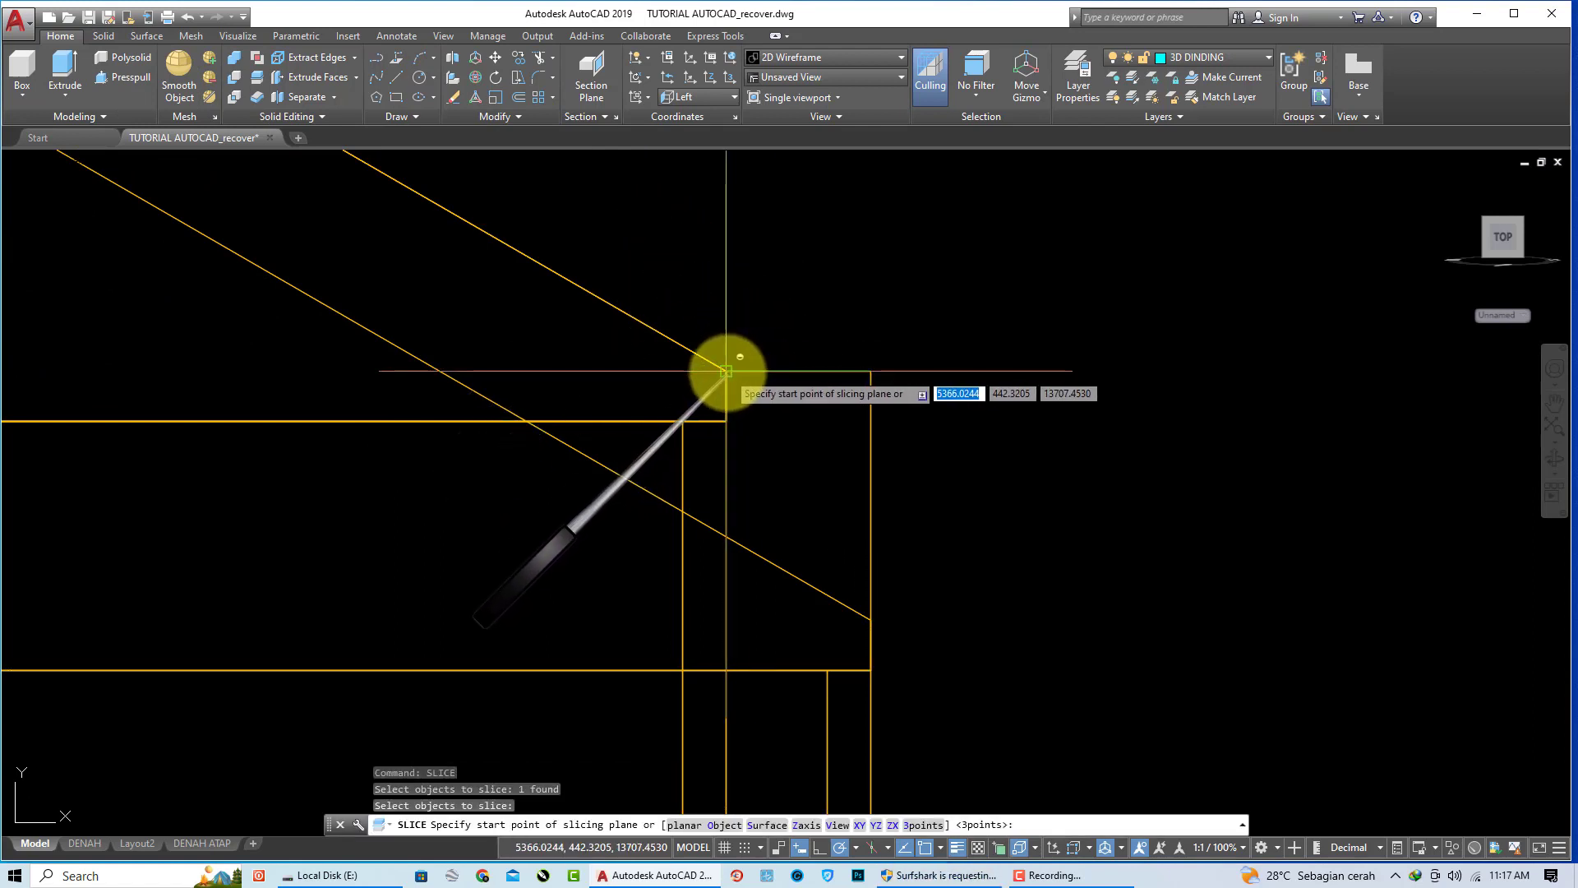
{"action": "left_click", "coordinate": [725, 370]}
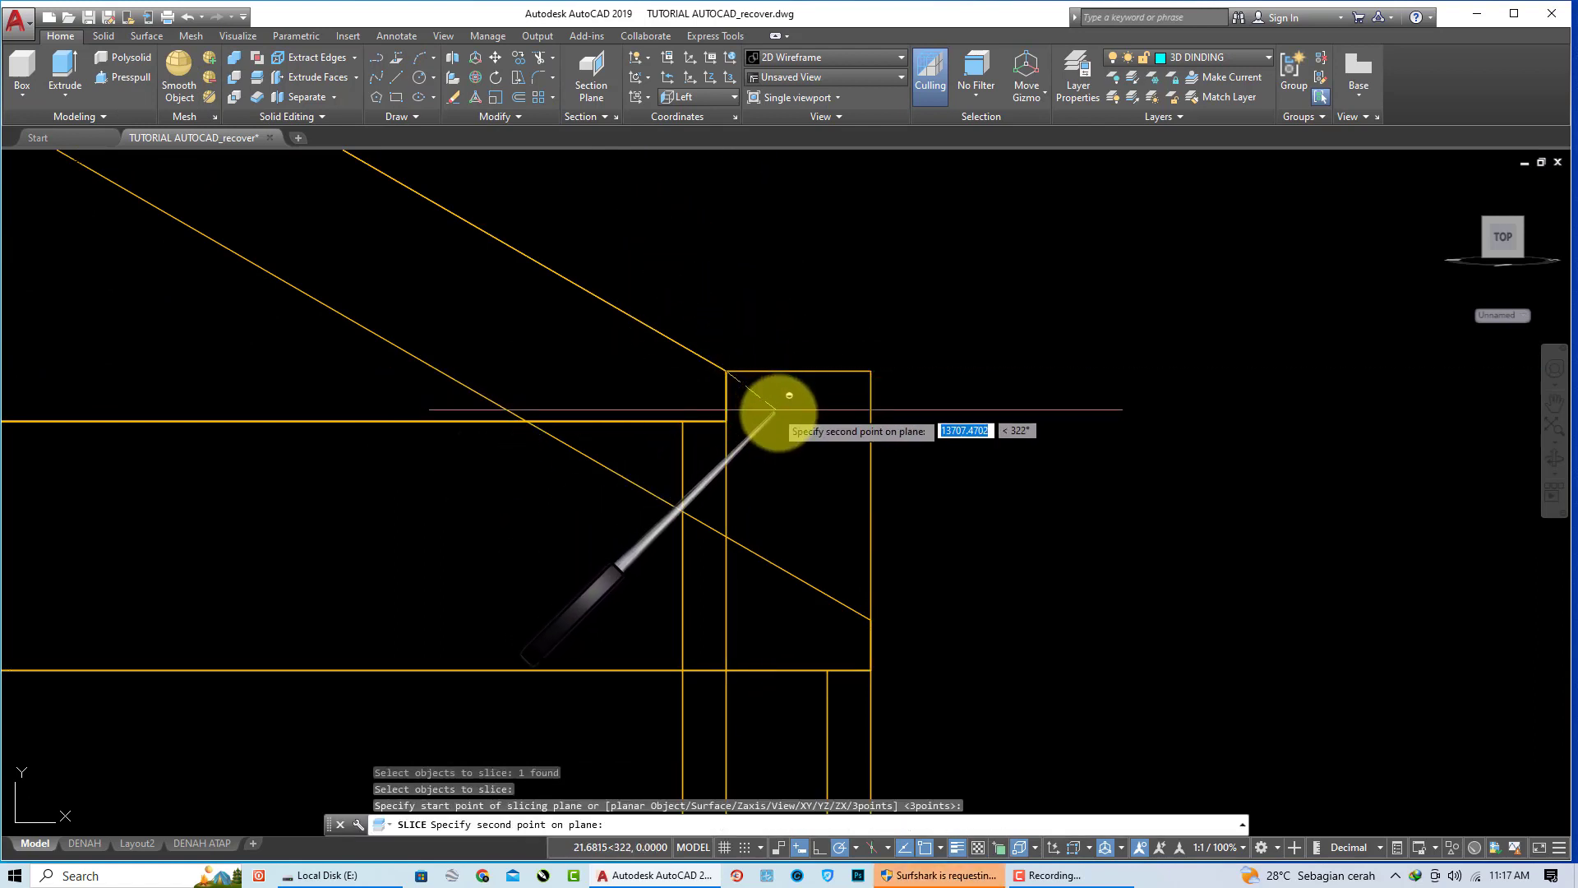
{"action": "scroll", "coordinate": [874, 479], "scroll_direction": "down", "scroll_amount": 4}
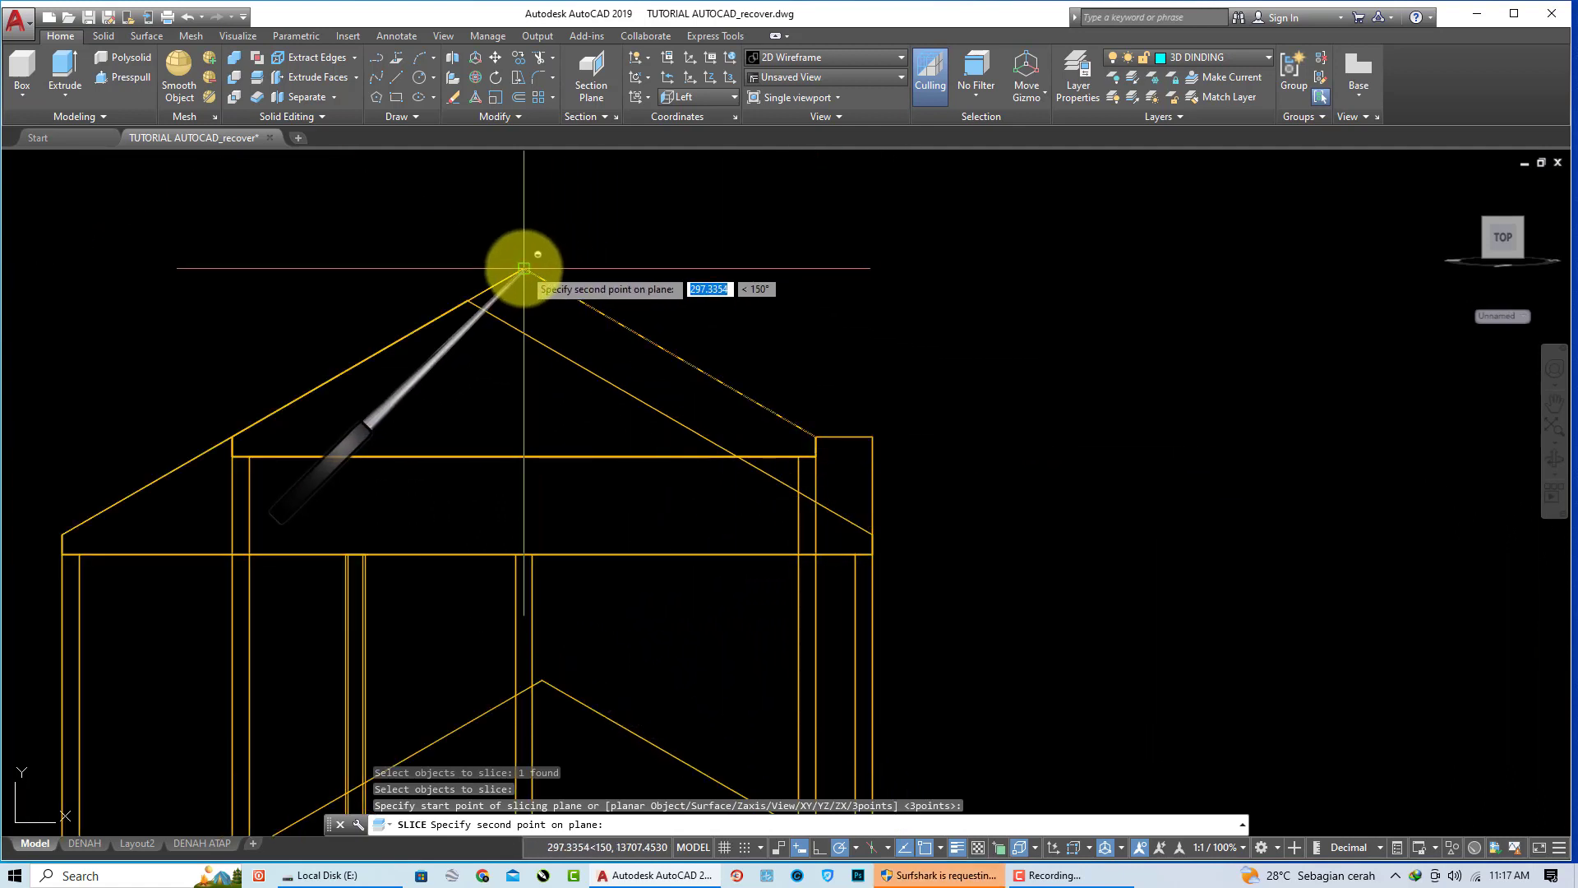
{"action": "left_click", "coordinate": [524, 268]}
{"action": "left_click", "coordinate": [353, 267]}
{"action": "scroll", "coordinate": [834, 469], "scroll_direction": "up", "scroll_amount": 3}
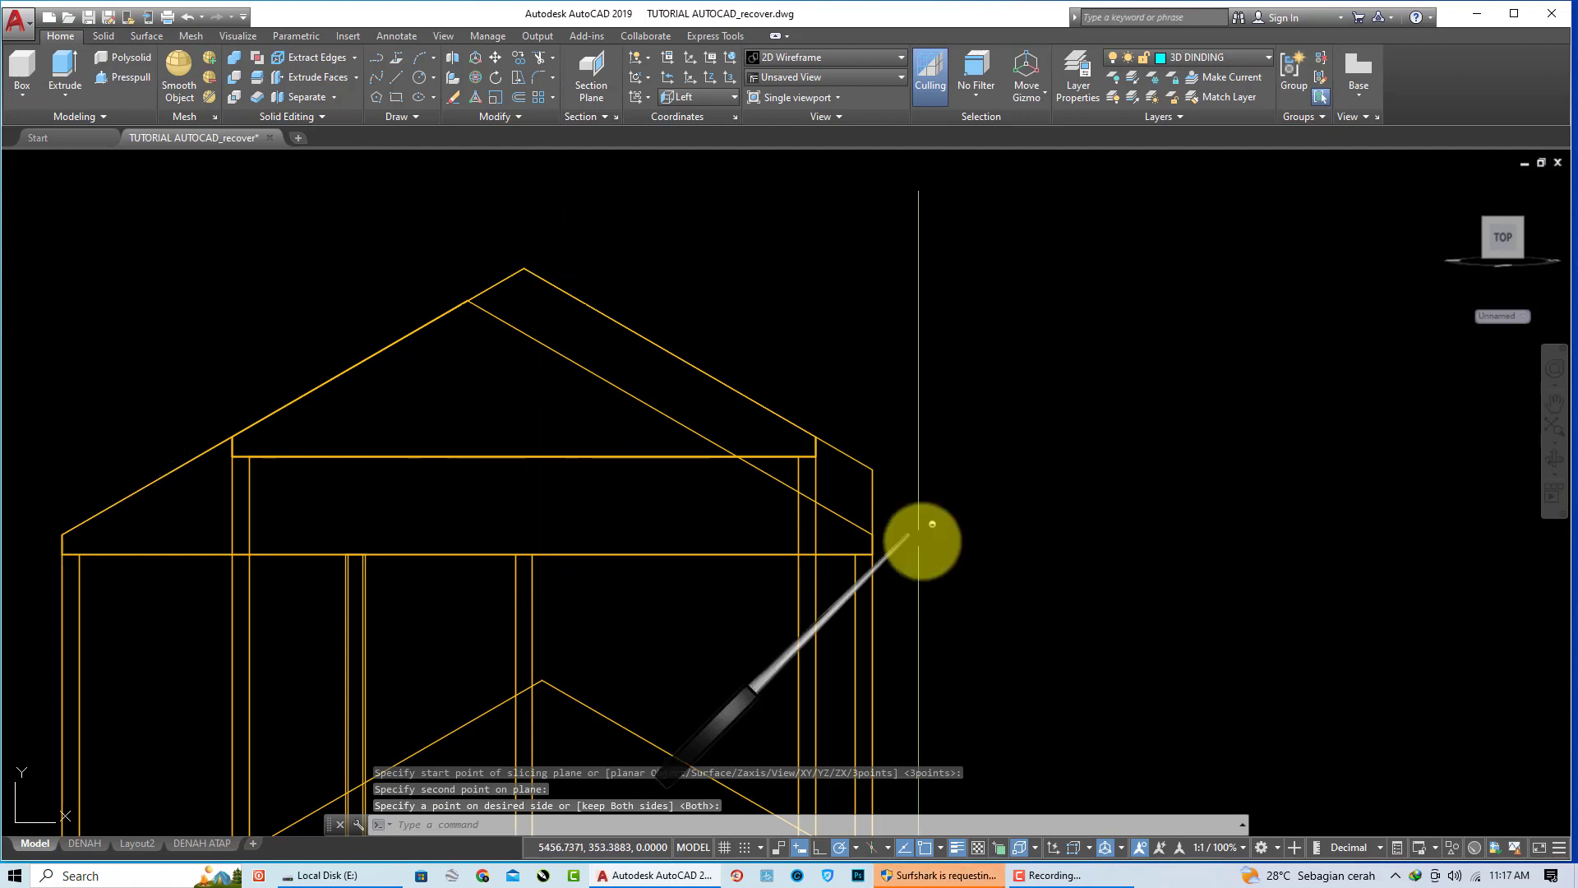
{"action": "key", "text": "Return"}
{"action": "scroll", "coordinate": [821, 420], "scroll_direction": "down", "scroll_amount": 5}
{"action": "key", "text": "Escape"}
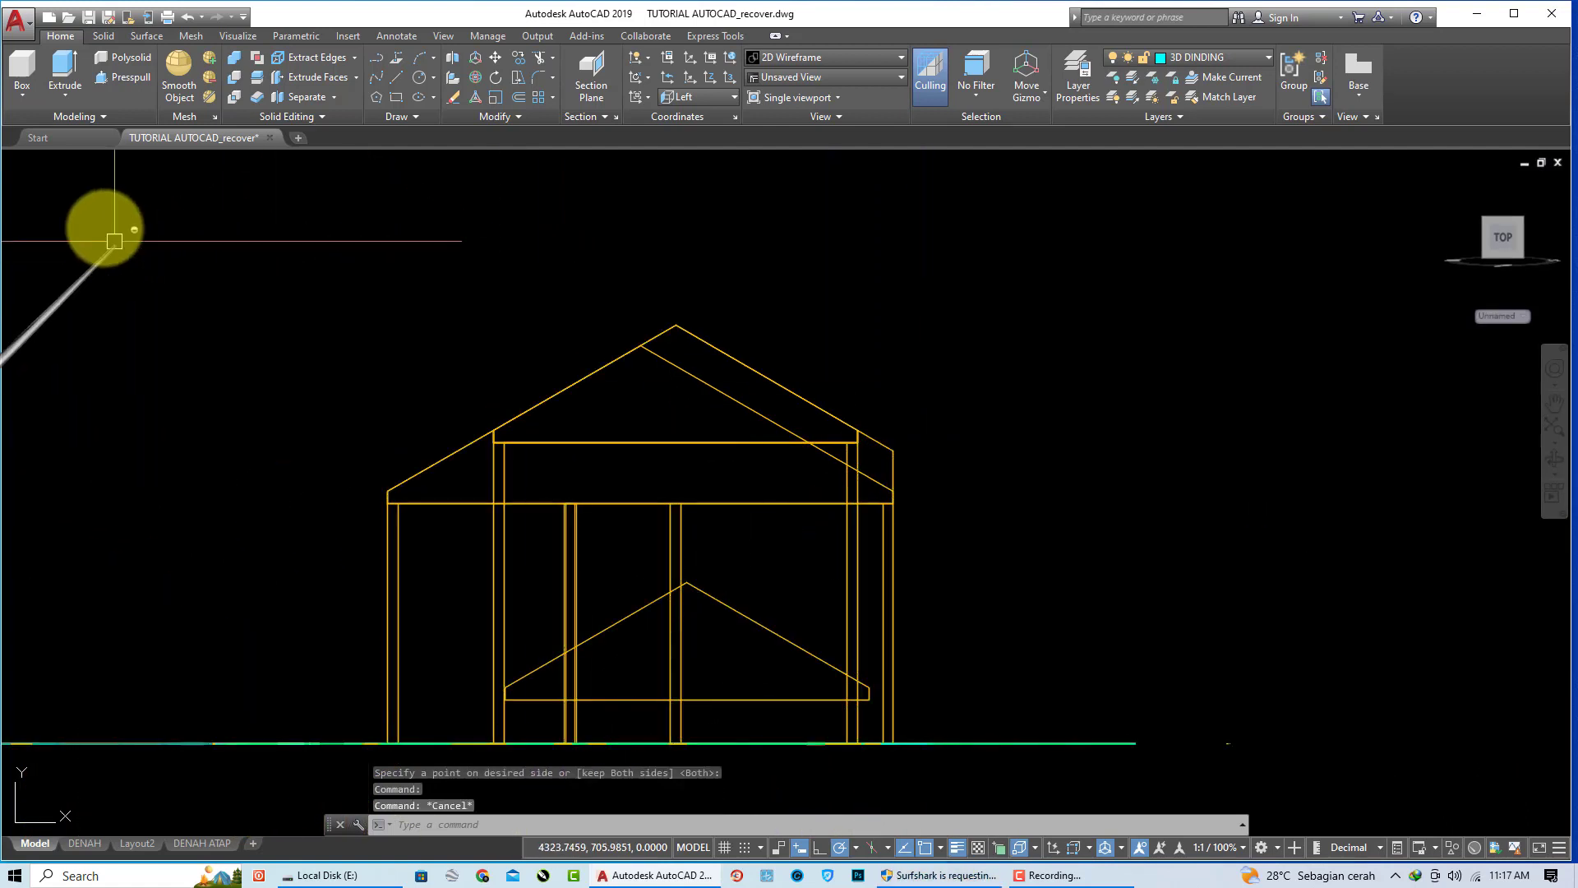
Step: Switch to the southwest isometric view with the model shaded in Conceptual style
{"action": "left_click", "coordinate": [21, 162]}
{"action": "left_click", "coordinate": [82, 323]}
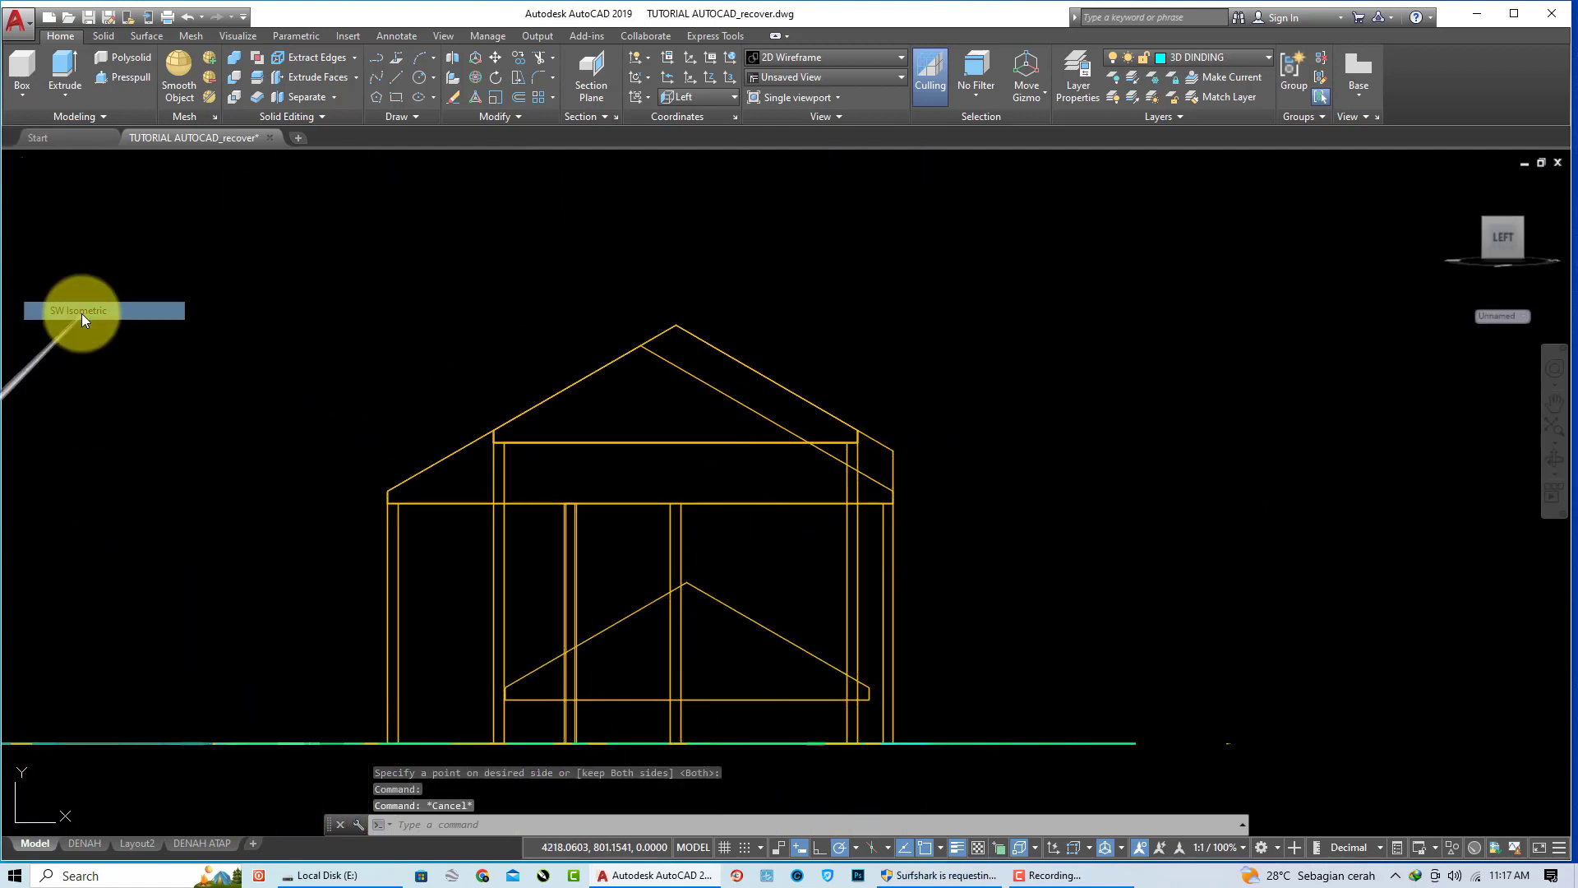
{"action": "scroll", "coordinate": [821, 641], "scroll_direction": "up", "scroll_amount": 1}
{"action": "scroll", "coordinate": [521, 563], "scroll_direction": "up", "scroll_amount": 4}
{"action": "scroll", "coordinate": [529, 493], "scroll_direction": "up", "scroll_amount": 2}
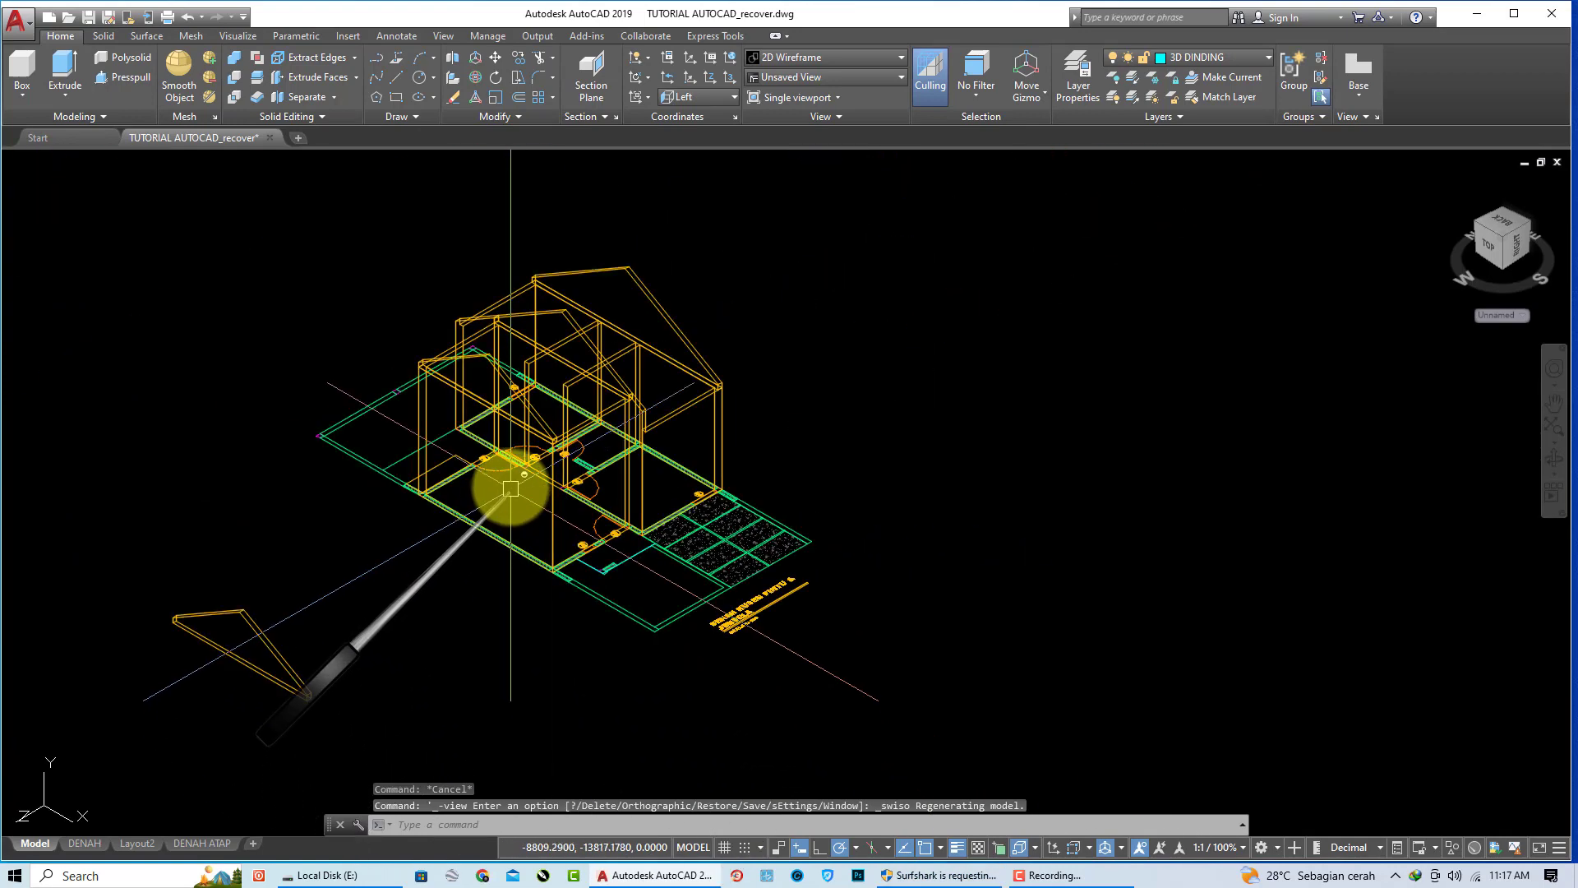
{"action": "scroll", "coordinate": [525, 480], "scroll_direction": "up", "scroll_amount": 2}
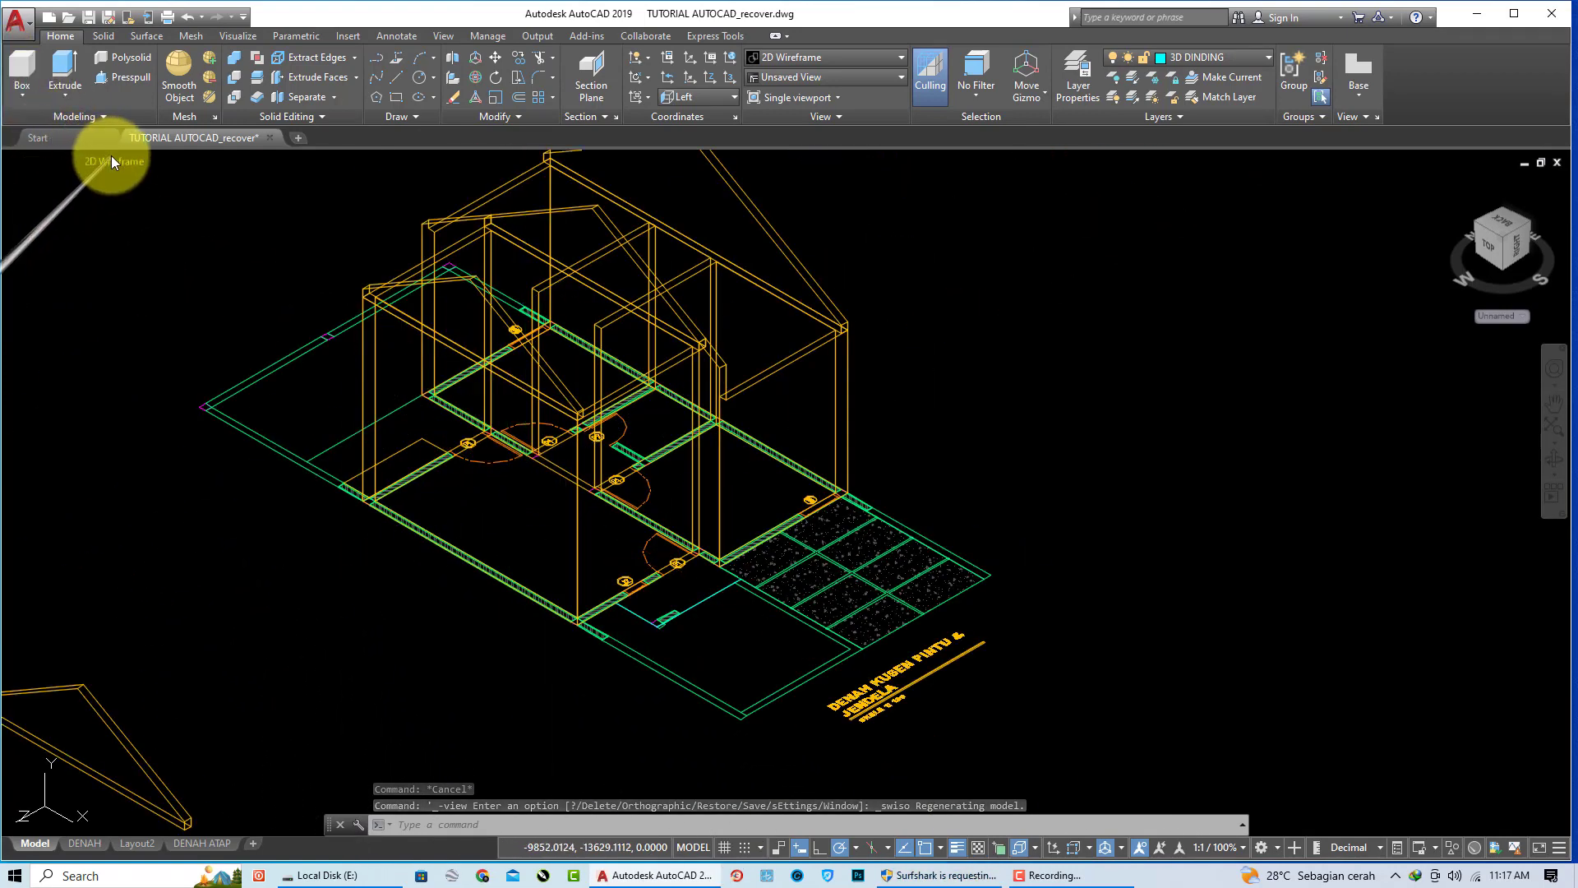
{"action": "left_click", "coordinate": [111, 156]}
{"action": "left_click", "coordinate": [151, 221]}
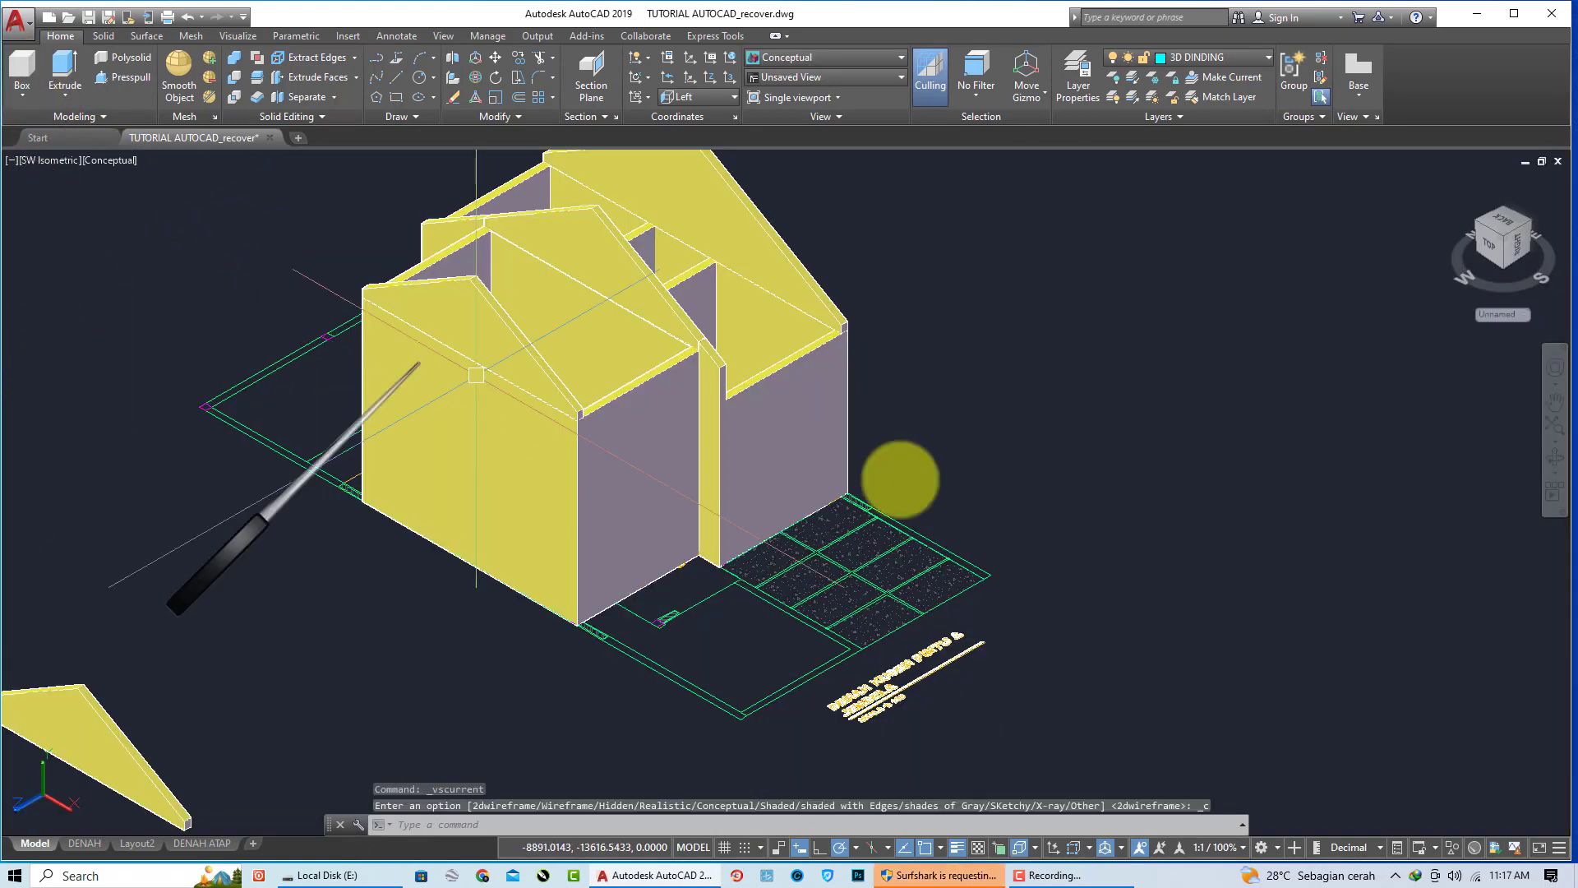
Step: Orbit the house to inspect the gable walls from another side
{"action": "left_click", "coordinate": [1552, 475]}
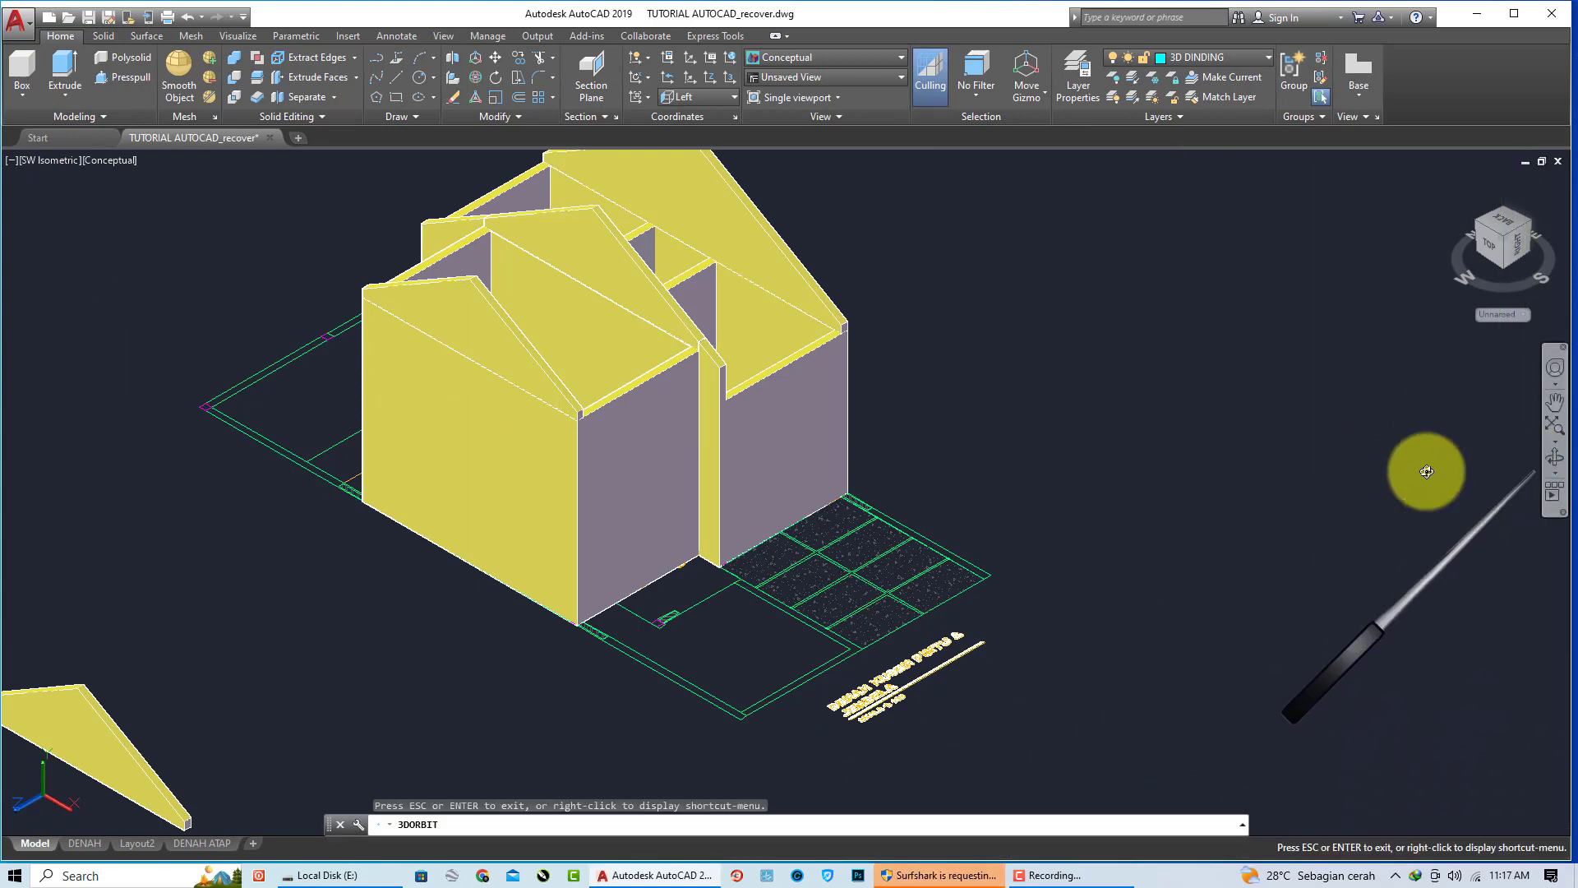
{"action": "mouse_move", "coordinate": [768, 451]}
{"action": "left_mouse_down"}
{"action": "mouse_move", "coordinate": [521, 394]}
{"action": "mouse_move", "coordinate": [515, 353]}
{"action": "mouse_move", "coordinate": [553, 493]}
{"action": "mouse_move", "coordinate": [510, 451]}
{"action": "mouse_move", "coordinate": [528, 422]}
{"action": "mouse_move", "coordinate": [523, 569]}
{"action": "mouse_move", "coordinate": [503, 482]}
{"action": "mouse_move", "coordinate": [349, 458]}
{"action": "mouse_move", "coordinate": [381, 436]}
{"action": "mouse_move", "coordinate": [380, 494]}
{"action": "mouse_move", "coordinate": [469, 546]}
{"action": "mouse_move", "coordinate": [528, 546]}
{"action": "left_mouse_up"}
{"action": "key", "text": "Escape"}
Step: Union the picked wall solids into a single solid
{"action": "right_click", "coordinate": [836, 299]}
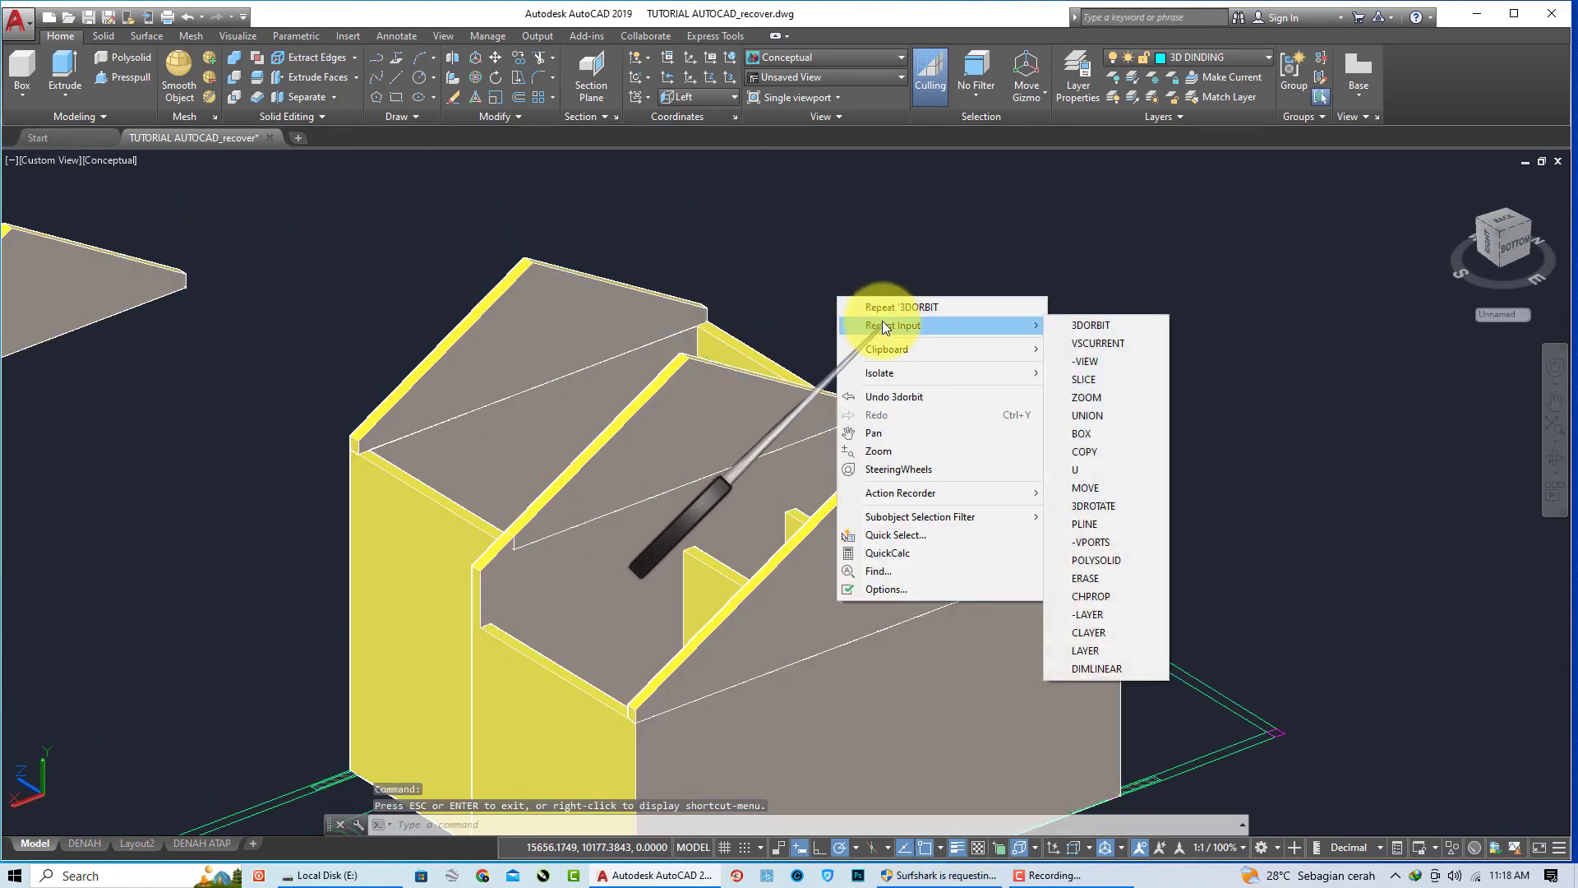
{"action": "left_click", "coordinate": [739, 211]}
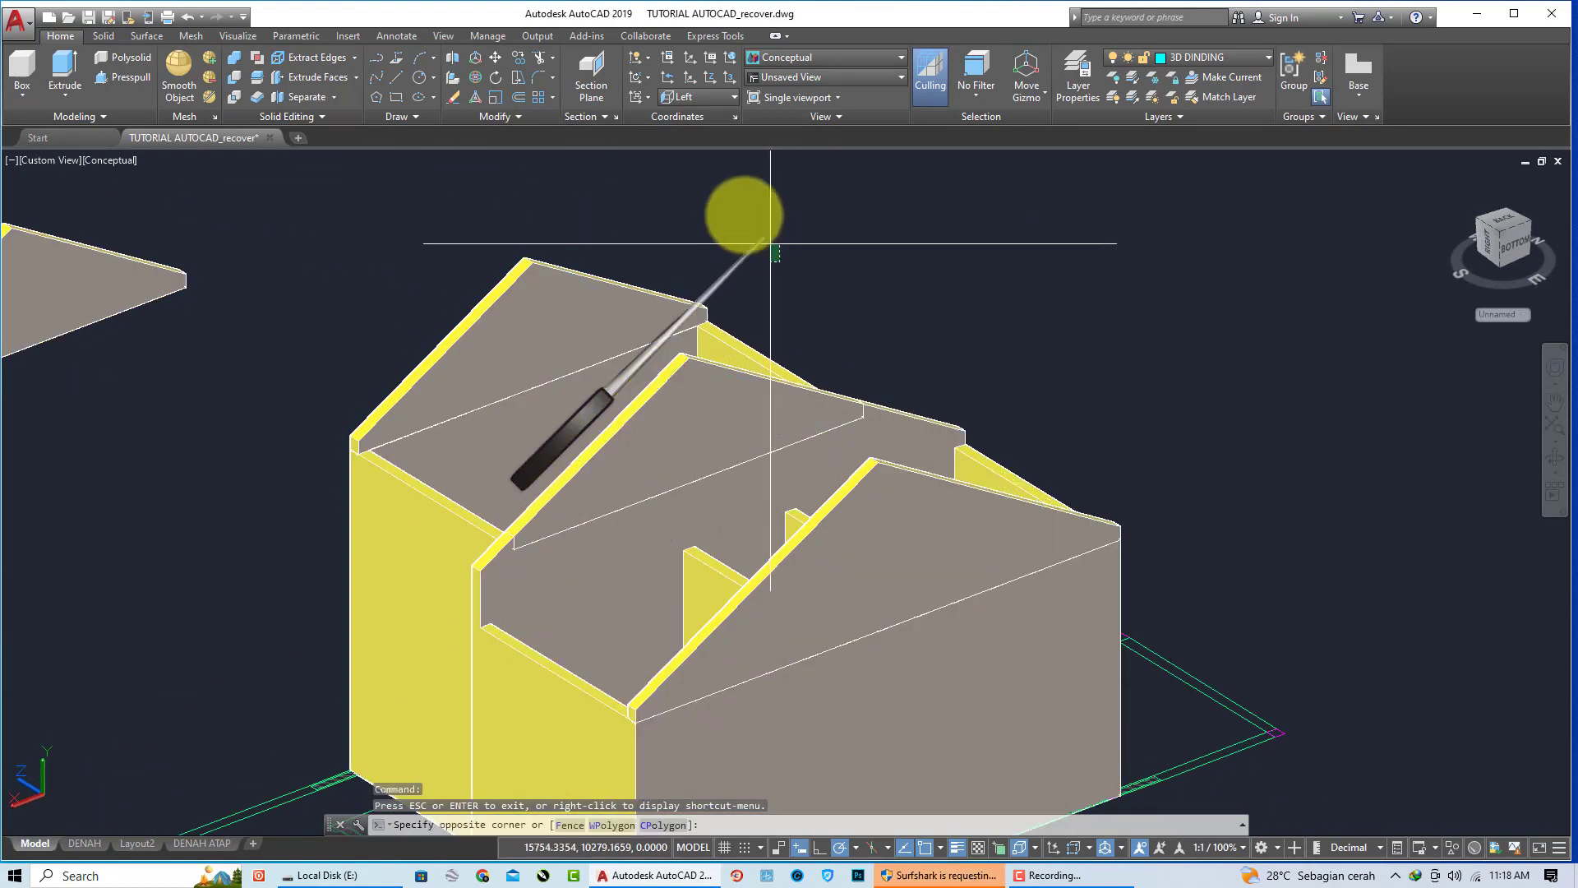
{"action": "left_click", "coordinate": [246, 59]}
{"action": "left_click", "coordinate": [521, 352]}
{"action": "left_click", "coordinate": [521, 416]}
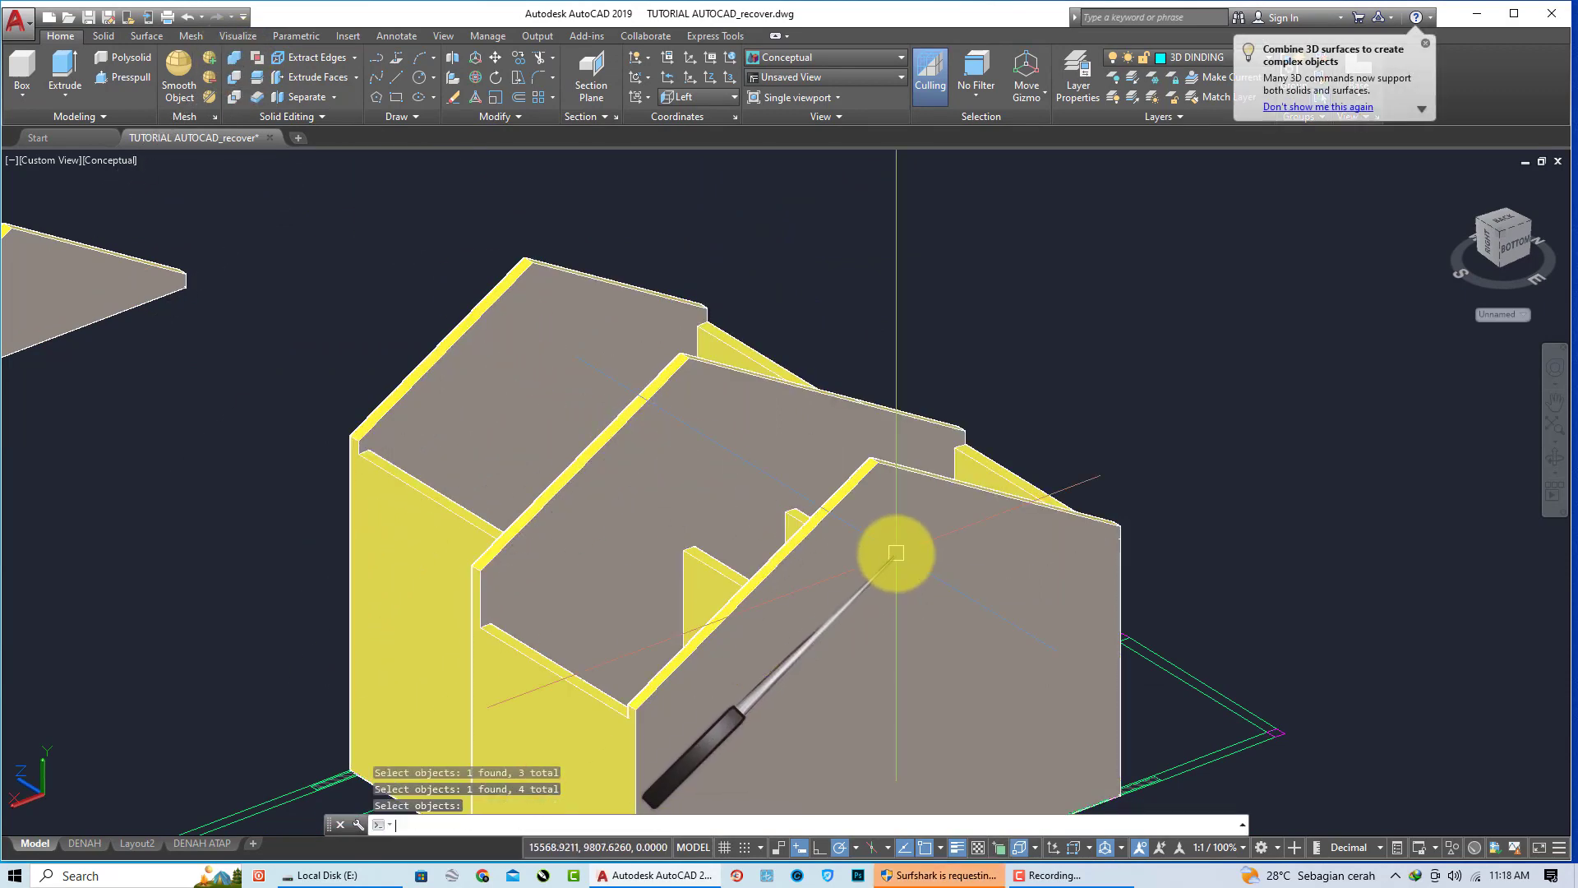
{"action": "key", "text": "Return"}
Step: Pan and zoom to reposition the merged house in the viewport
{"action": "scroll", "coordinate": [896, 552], "scroll_direction": "down", "scroll_amount": 5}
{"action": "middle_click_drag", "start_coordinate": [803, 468], "coordinate": [652, 518]}
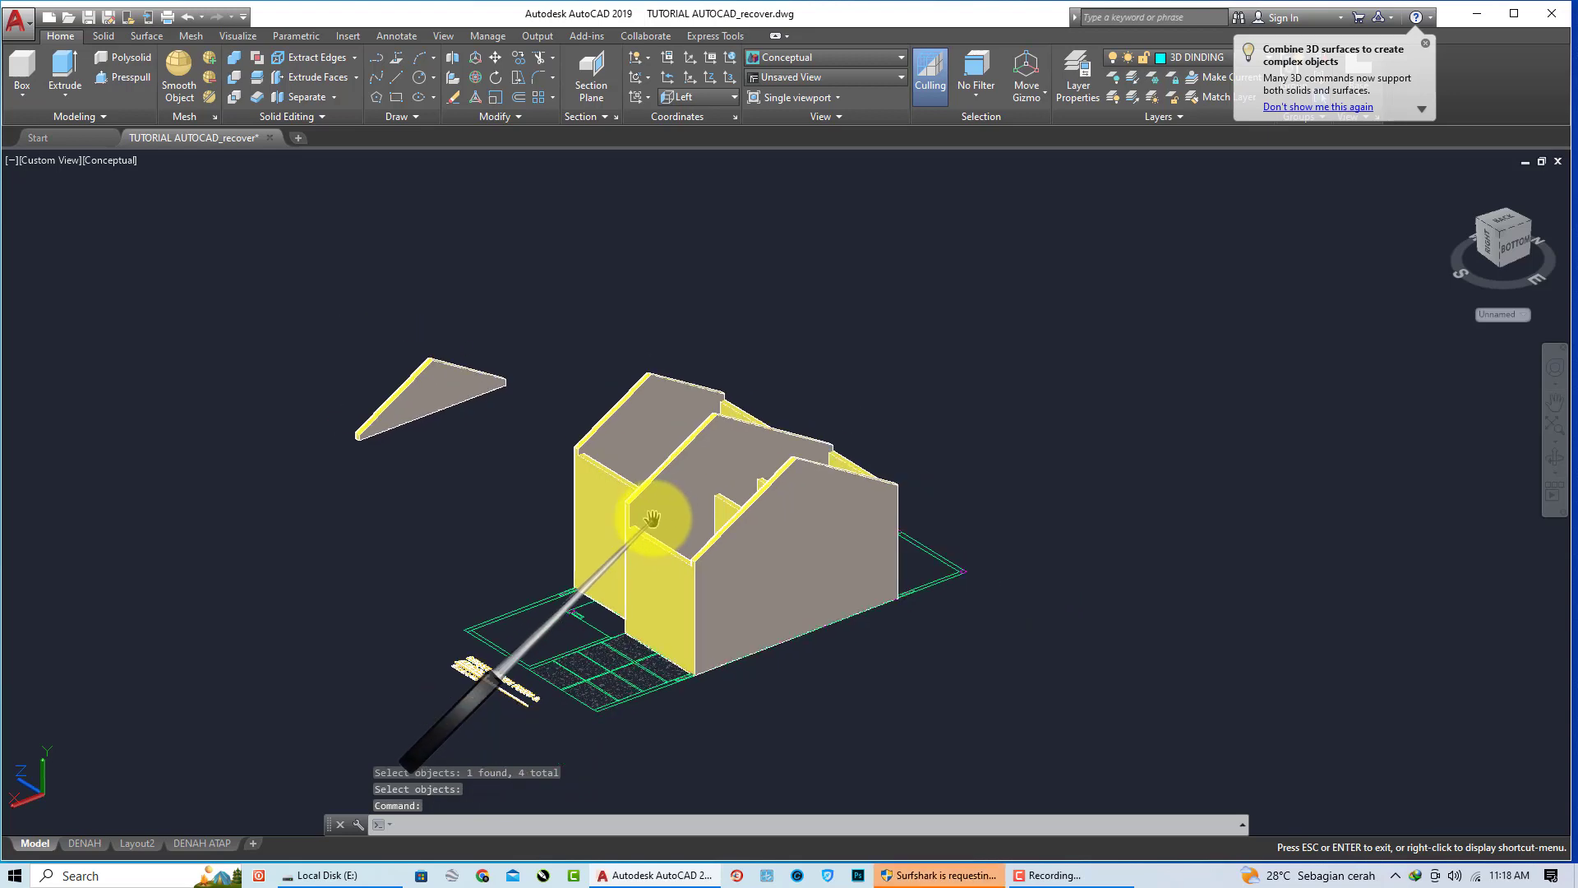
{"action": "mouse_move", "coordinate": [997, 482]}
{"action": "middle_mouse_down"}
{"action": "mouse_move", "coordinate": [901, 535]}
{"action": "mouse_move", "coordinate": [761, 493]}
{"action": "middle_mouse_up"}
{"action": "scroll", "coordinate": [761, 494], "scroll_direction": "down", "scroll_amount": 2}
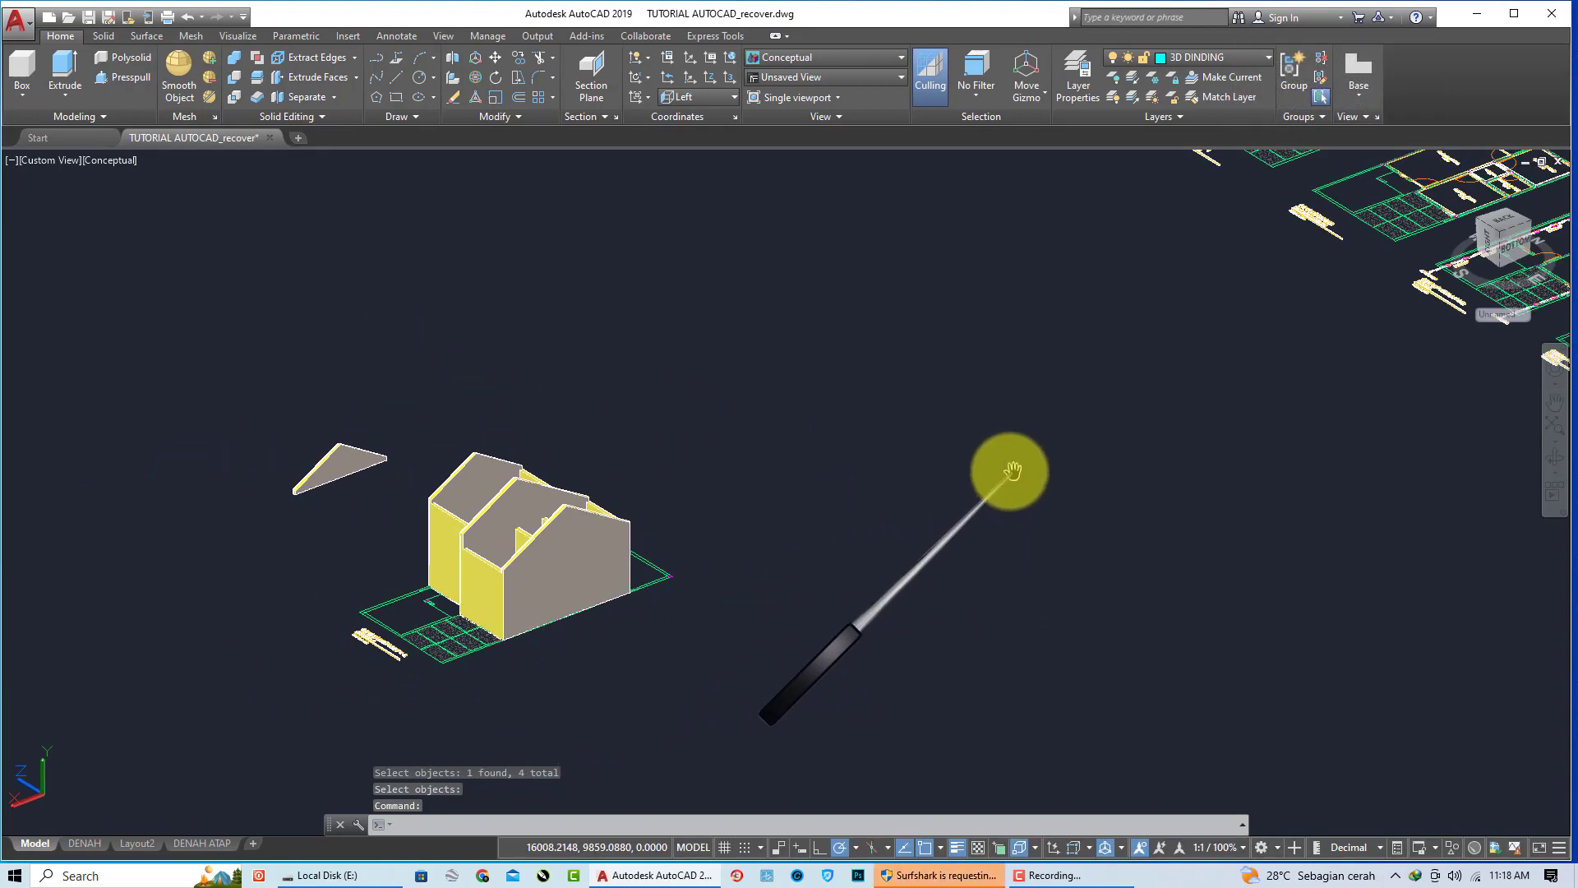
{"action": "scroll", "coordinate": [616, 616], "scroll_direction": "up", "scroll_amount": 1}
{"action": "scroll", "coordinate": [704, 573], "scroll_direction": "up", "scroll_amount": 1}
{"action": "scroll", "coordinate": [863, 406], "scroll_direction": "up", "scroll_amount": 2}
{"action": "right_click", "coordinate": [876, 406]}
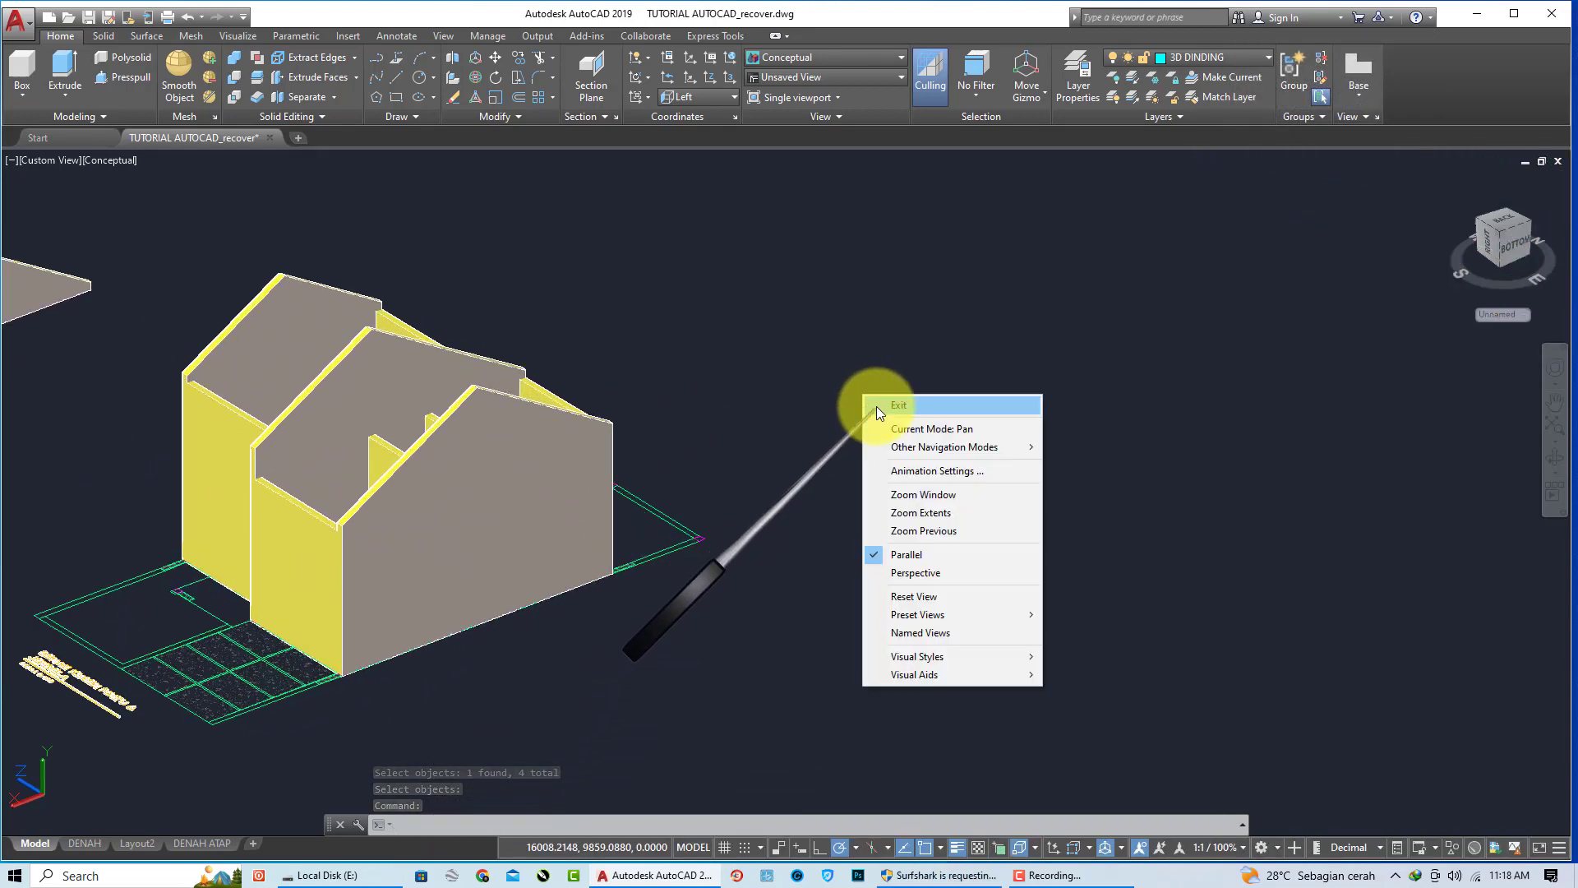
{"action": "left_click", "coordinate": [876, 406]}
{"action": "scroll", "coordinate": [900, 460], "scroll_direction": "down", "scroll_amount": 2}
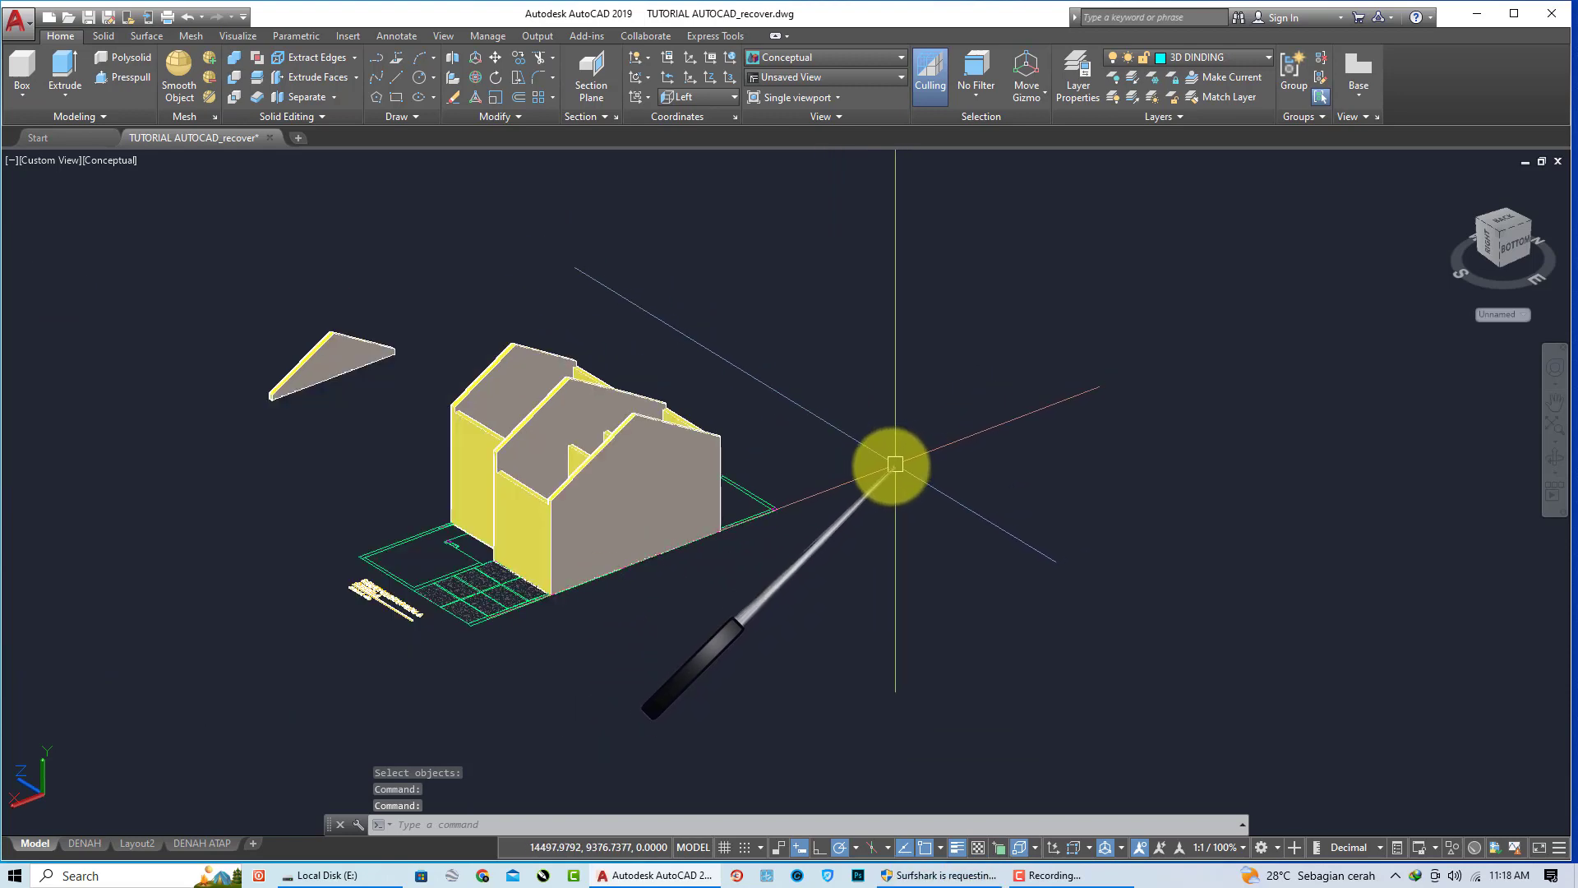
{"action": "left_click_drag", "start_coordinate": [895, 464], "coordinate": [121, 183]}
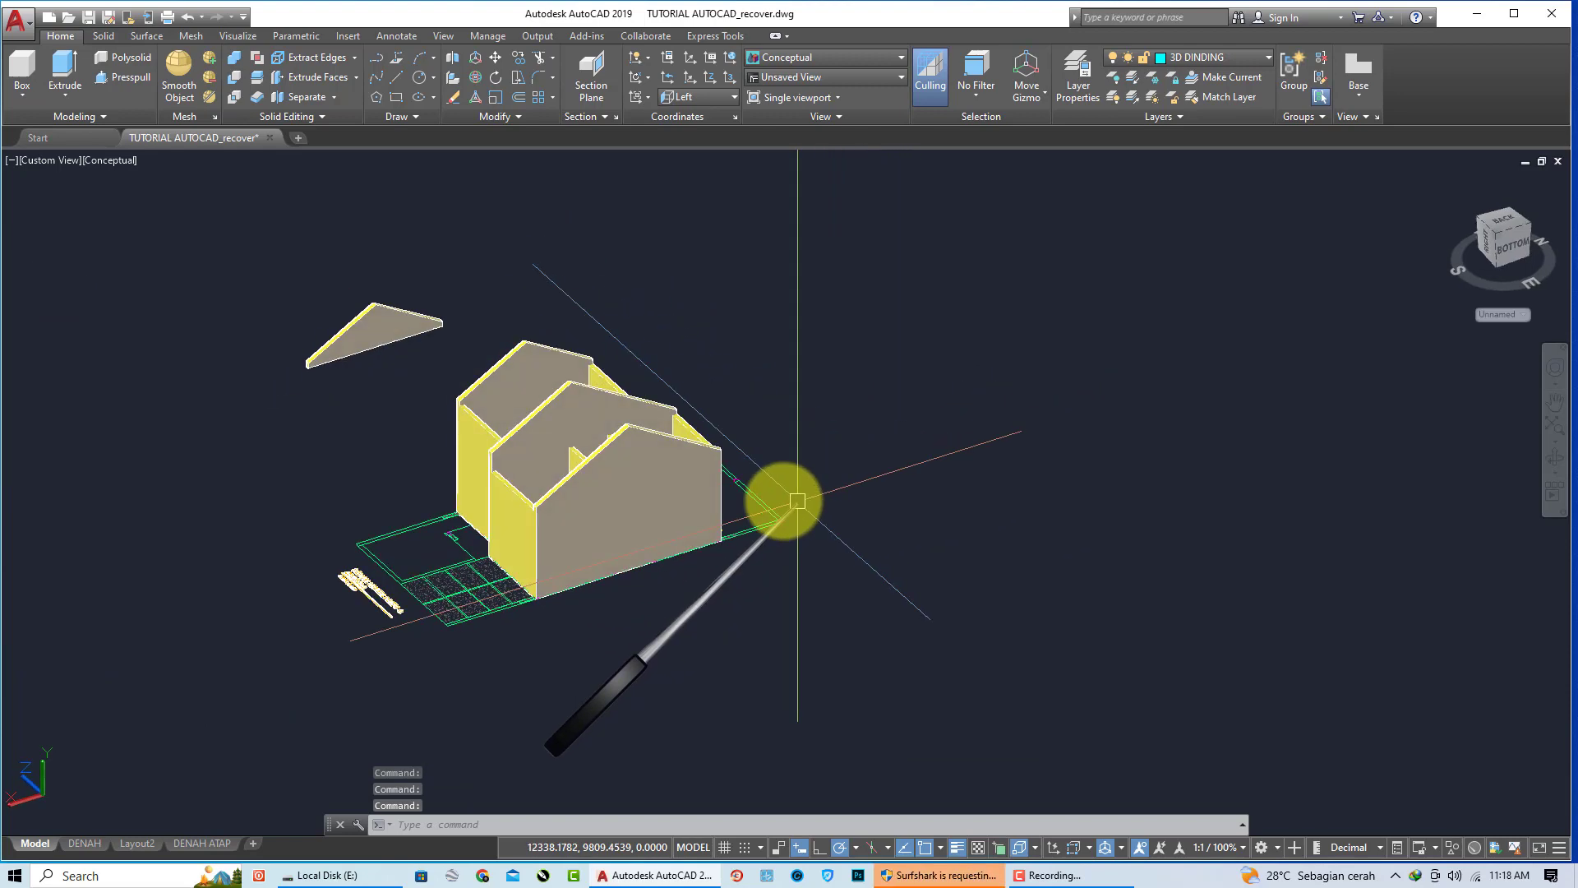
{"action": "left_click", "coordinate": [115, 161]}
Step: Switch the viewport to 2D Wireframe and pan to the foundation section detail
{"action": "left_click", "coordinate": [139, 203]}
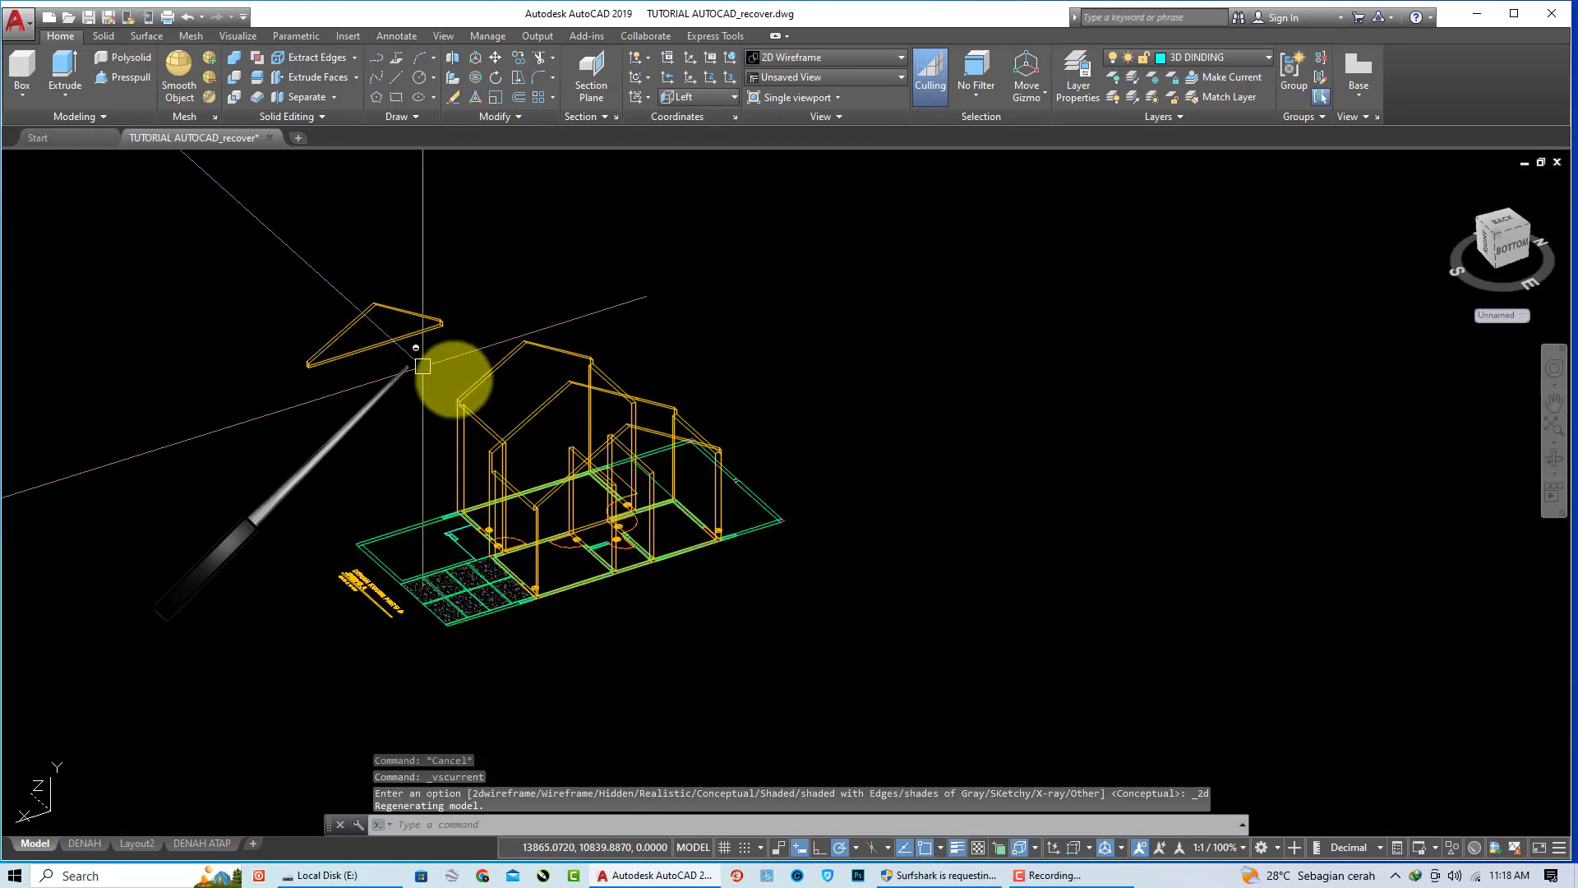
{"action": "scroll", "coordinate": [422, 365], "scroll_direction": "down", "scroll_amount": 5}
{"action": "middle_click_drag", "start_coordinate": [845, 452], "coordinate": [692, 339]}
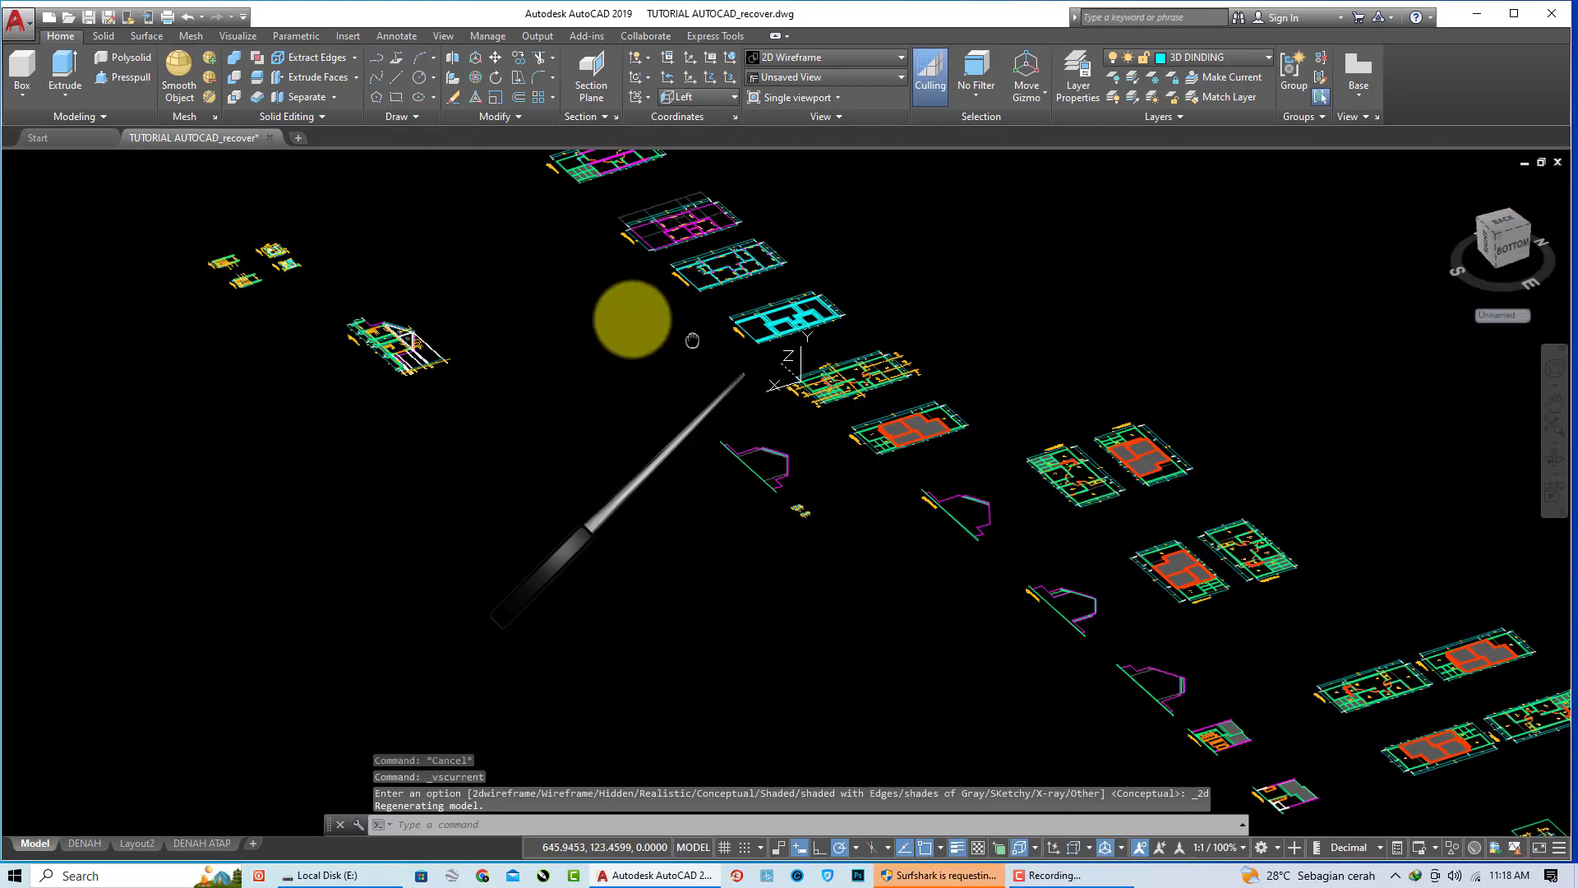
{"action": "scroll", "coordinate": [817, 450], "scroll_direction": "up", "scroll_amount": 2}
{"action": "scroll", "coordinate": [1004, 729], "scroll_direction": "up", "scroll_amount": 4}
{"action": "scroll", "coordinate": [933, 598], "scroll_direction": "up", "scroll_amount": 3}
{"action": "scroll", "coordinate": [954, 569], "scroll_direction": "up", "scroll_amount": 1}
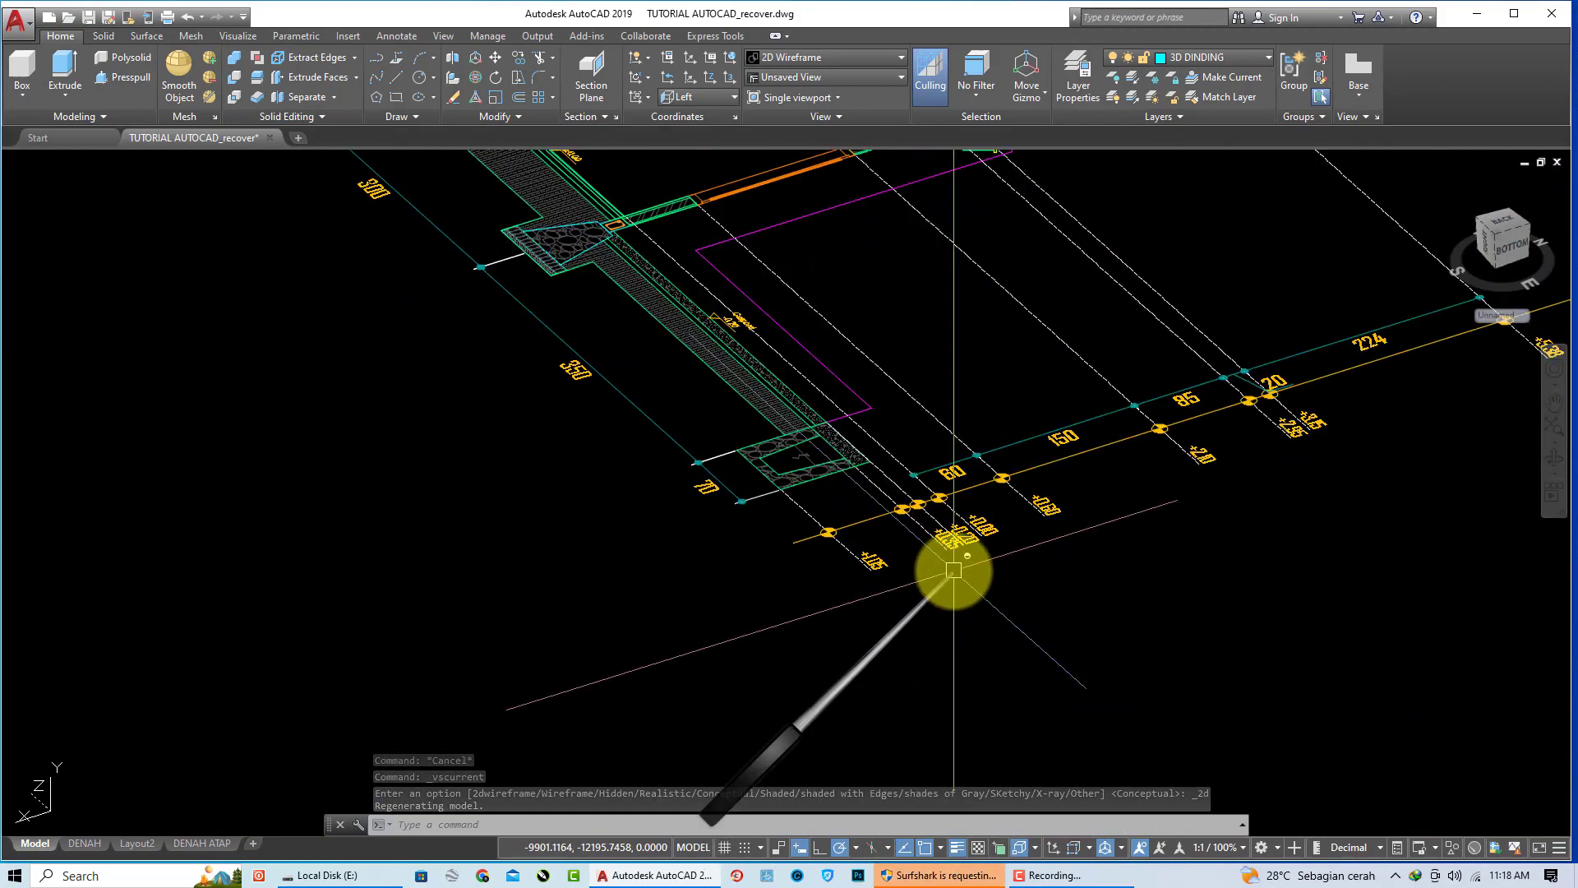
{"action": "scroll", "coordinate": [705, 422], "scroll_direction": "down", "scroll_amount": 3}
{"action": "scroll", "coordinate": [722, 264], "scroll_direction": "up", "scroll_amount": 3}
{"action": "scroll", "coordinate": [715, 378], "scroll_direction": "up", "scroll_amount": 3}
{"action": "scroll", "coordinate": [715, 377], "scroll_direction": "up", "scroll_amount": 3}
{"action": "mouse_move", "coordinate": [715, 377]}
{"action": "middle_mouse_down"}
{"action": "mouse_move", "coordinate": [733, 543]}
{"action": "mouse_move", "coordinate": [753, 564]}
{"action": "middle_mouse_up"}
Step: Add a 147 linear dimension along the foundation strip edge with DLI
{"action": "type", "text": "dli"}
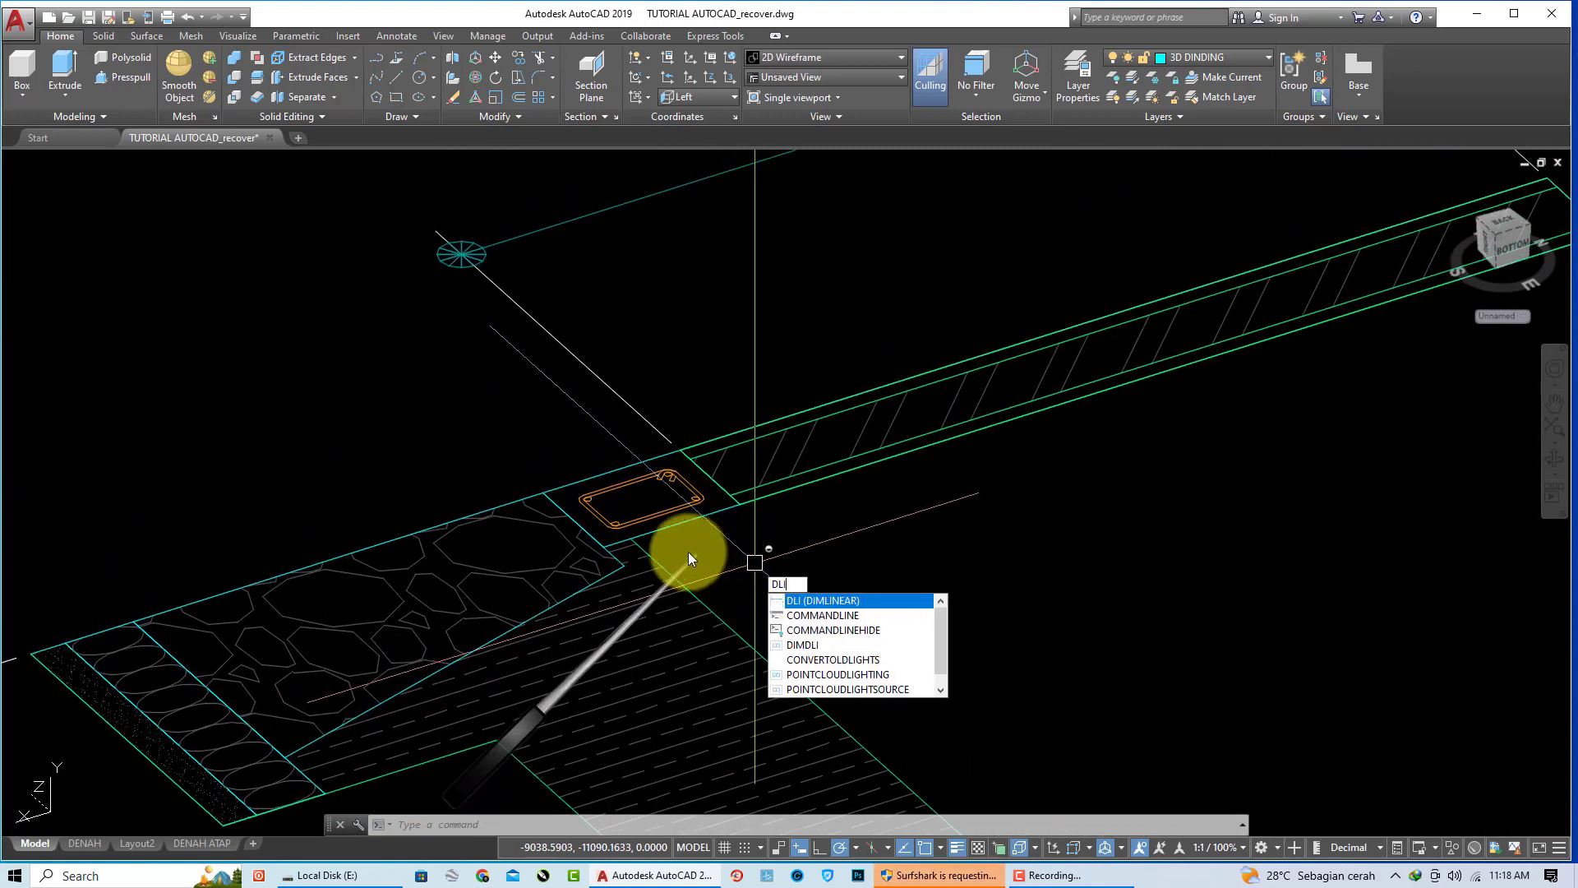
{"action": "key", "text": "Return"}
{"action": "left_click", "coordinate": [543, 493]}
{"action": "scroll", "coordinate": [528, 544], "scroll_direction": "down", "scroll_amount": 2}
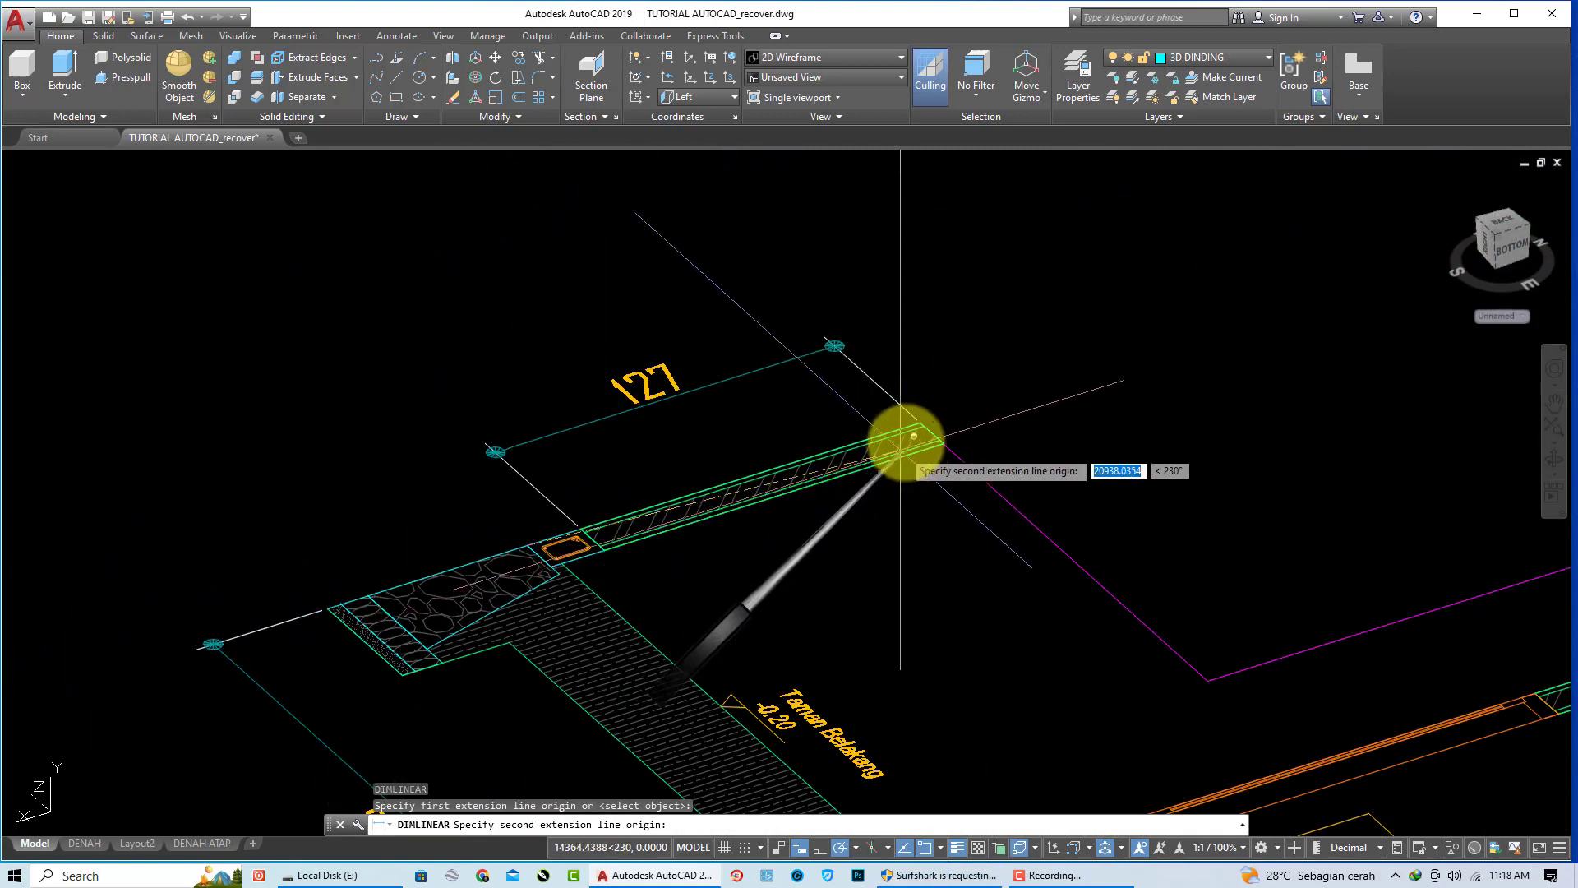
{"action": "left_click", "coordinate": [921, 423]}
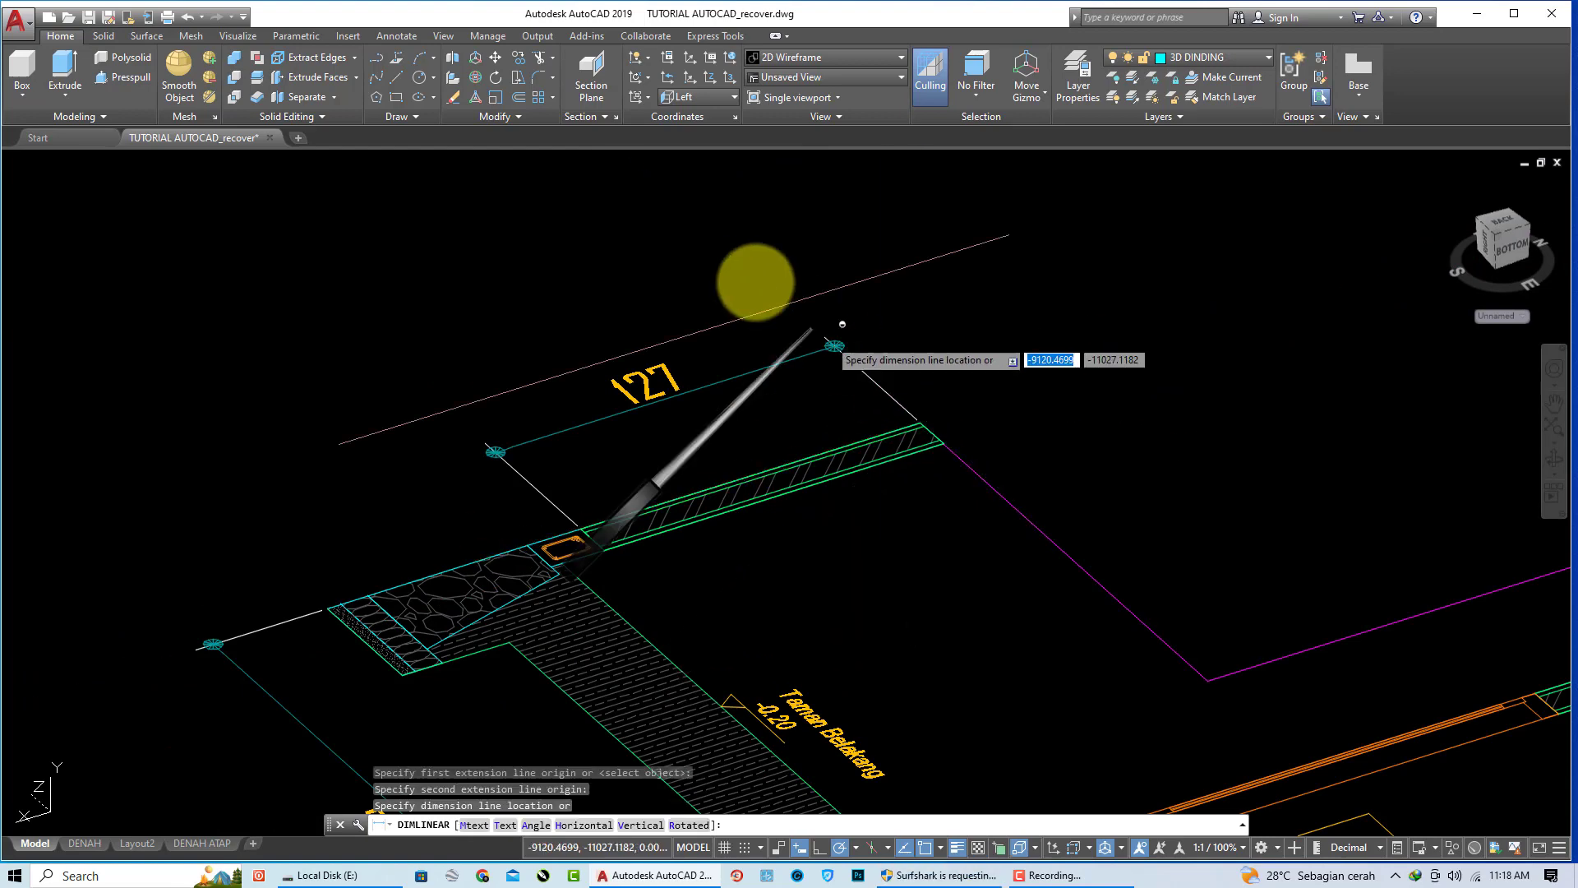
{"action": "scroll", "coordinate": [810, 427], "scroll_direction": "down", "scroll_amount": 3}
{"action": "left_click", "coordinate": [810, 427]}
{"action": "scroll", "coordinate": [740, 399], "scroll_direction": "up", "scroll_amount": 3}
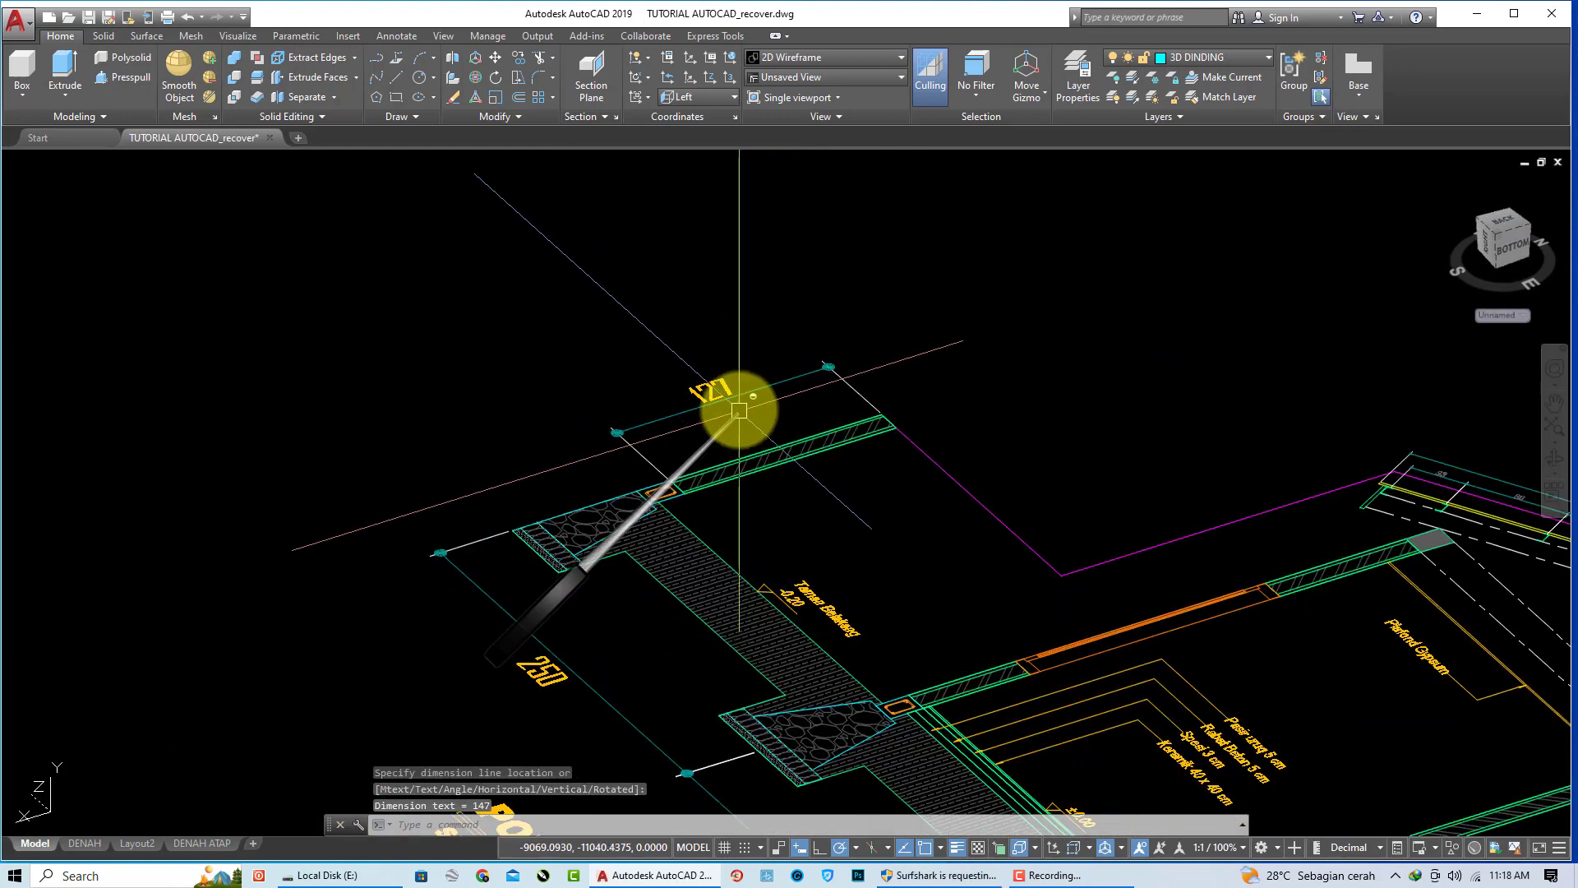
Step: Delete the new 147 dimension and check the dimension over the foundation edge
{"action": "left_click", "coordinate": [747, 392]}
{"action": "key", "text": "Return"}
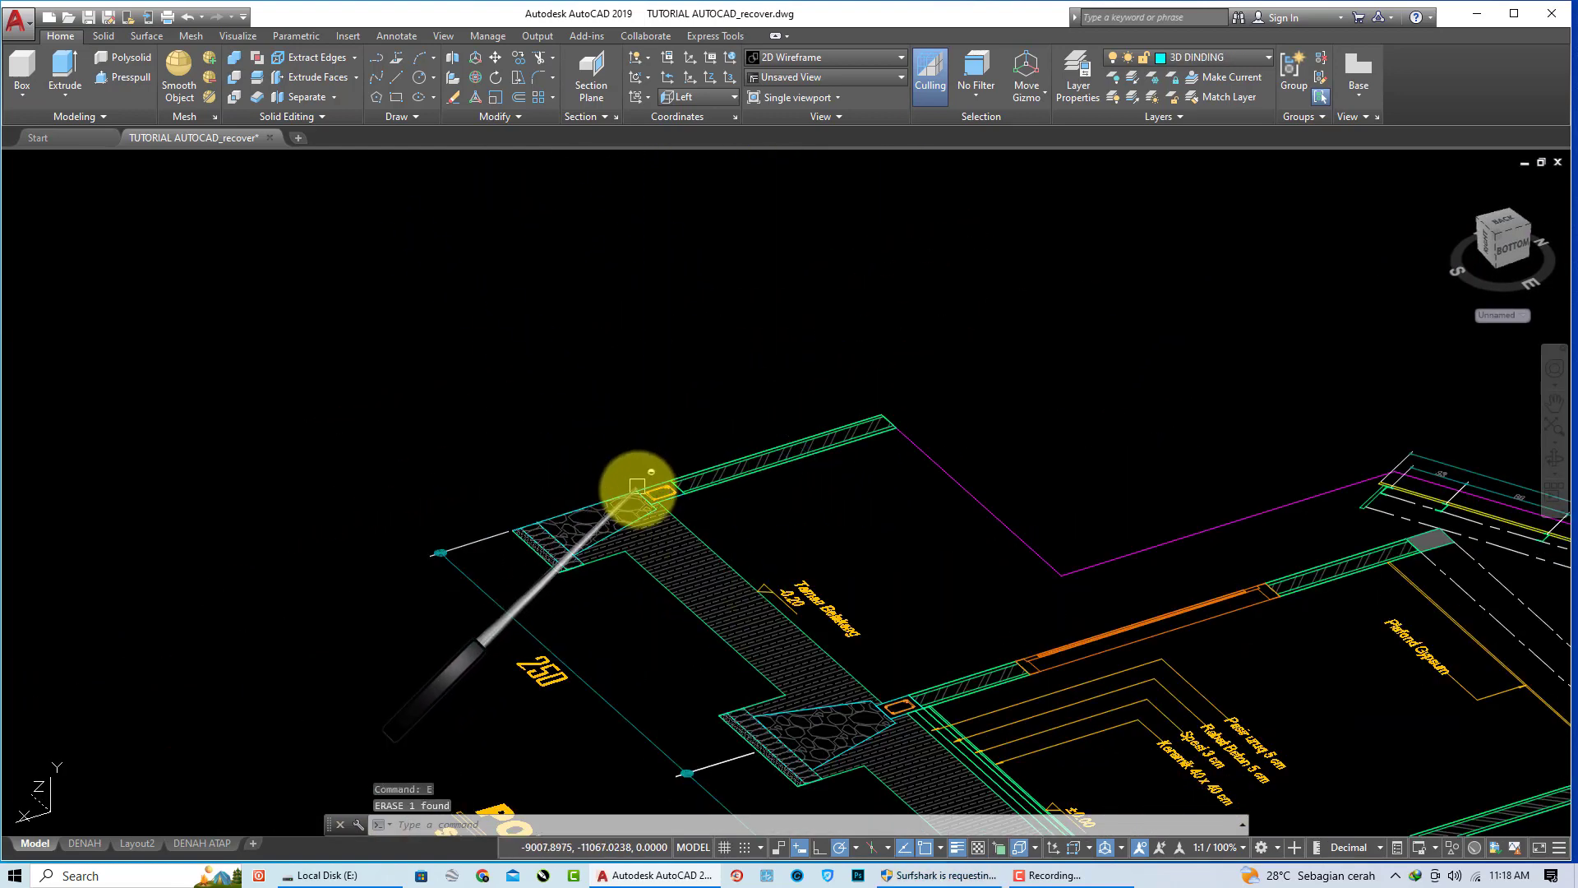
{"action": "scroll", "coordinate": [661, 495], "scroll_direction": "up", "scroll_amount": 3}
{"action": "key", "text": "Escape"}
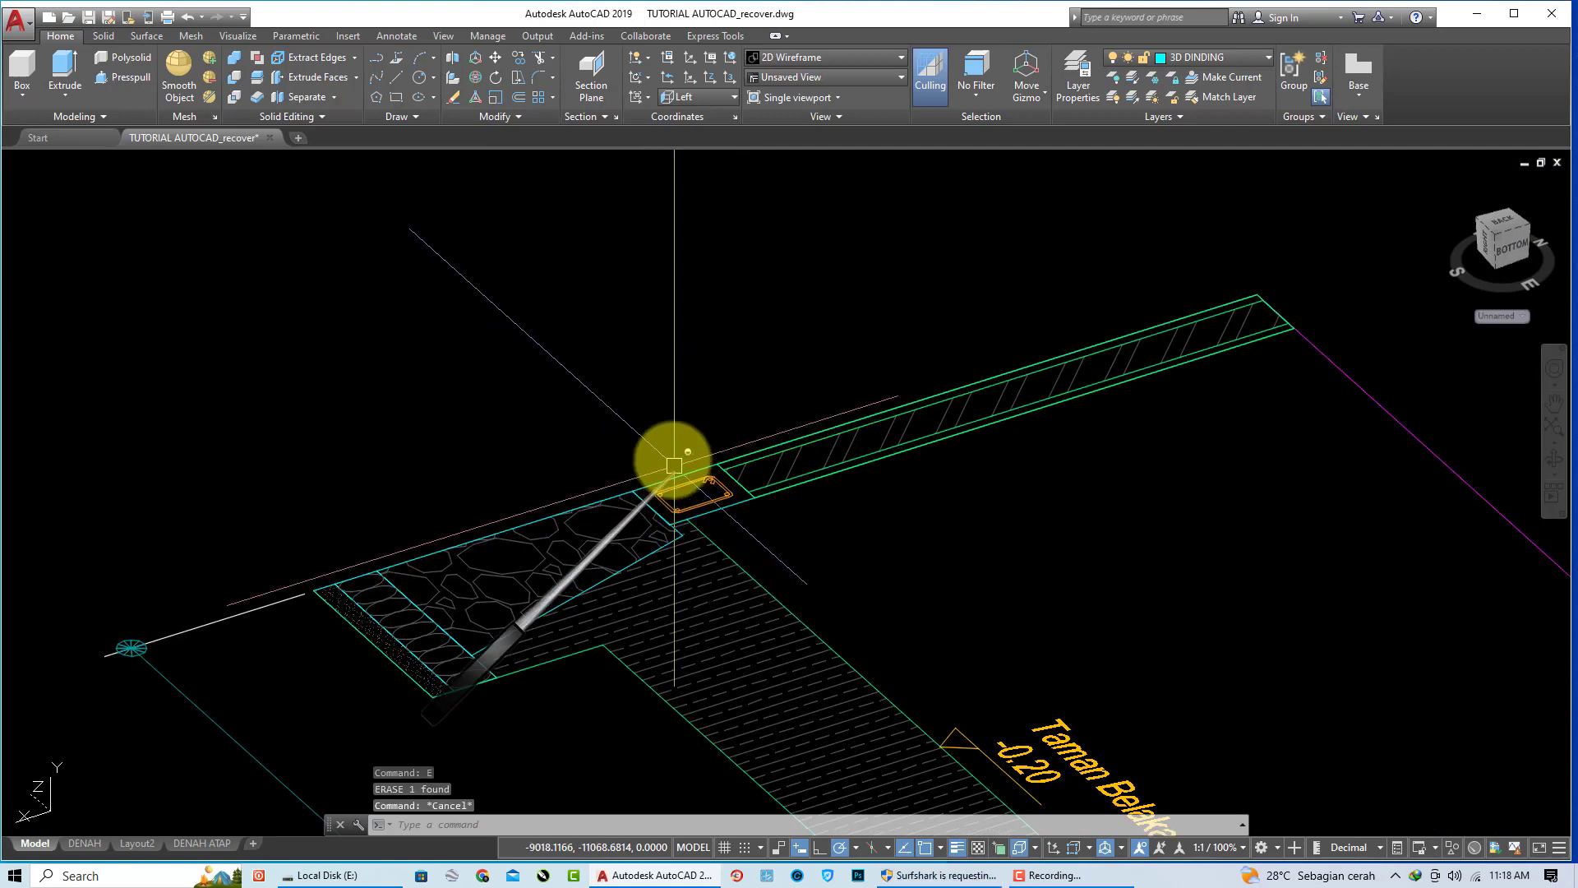
{"action": "scroll", "coordinate": [671, 453], "scroll_direction": "down", "scroll_amount": 3}
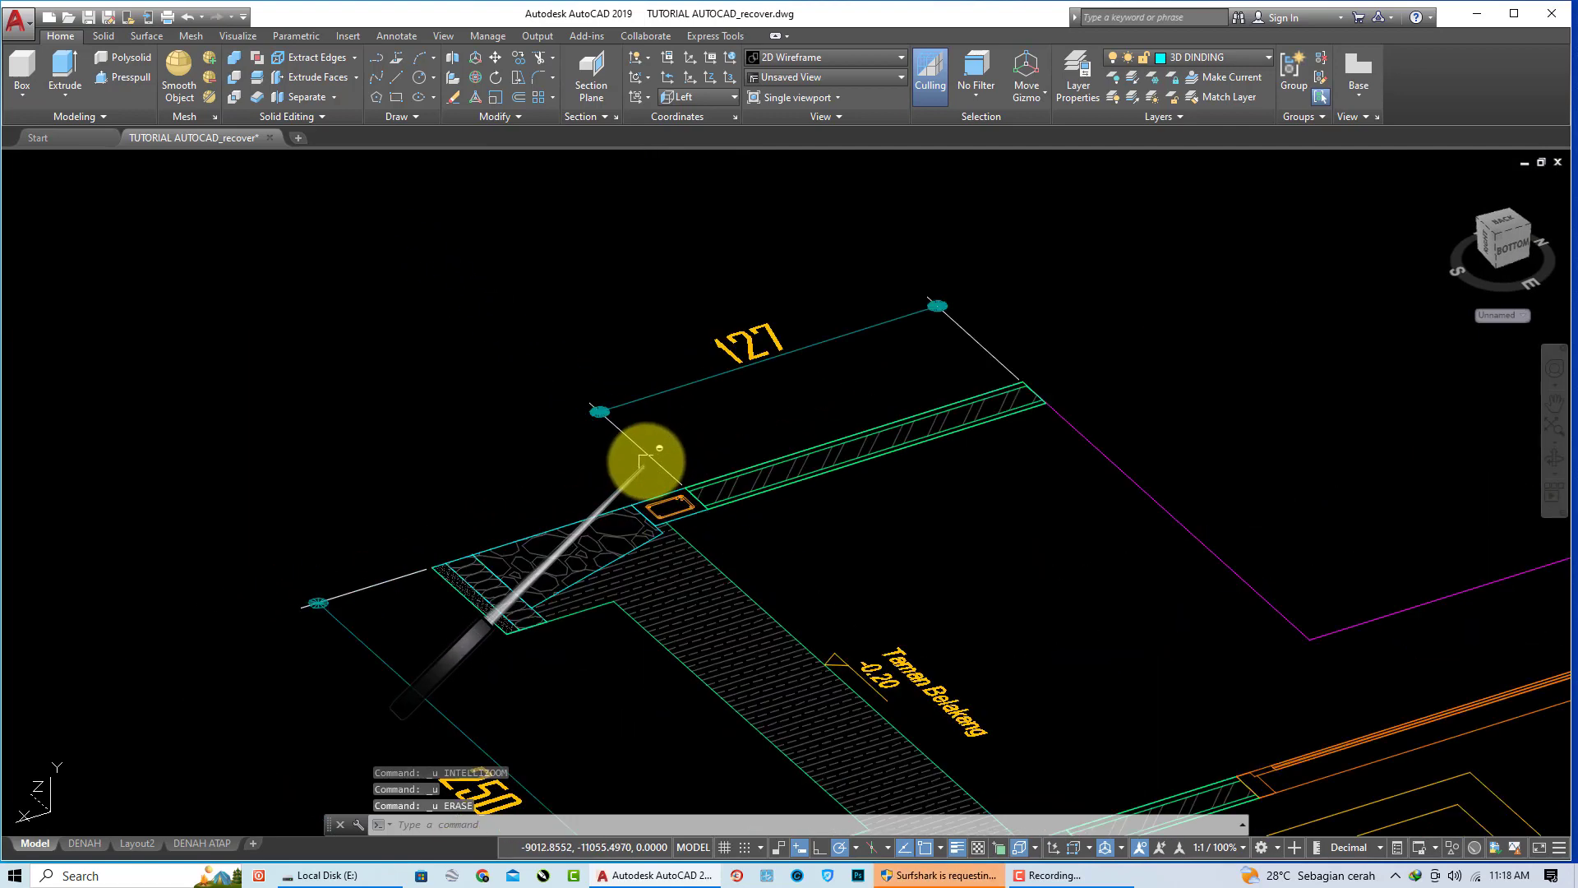
{"action": "scroll", "coordinate": [670, 461], "scroll_direction": "up", "scroll_amount": 3}
{"action": "left_click", "coordinate": [686, 489]}
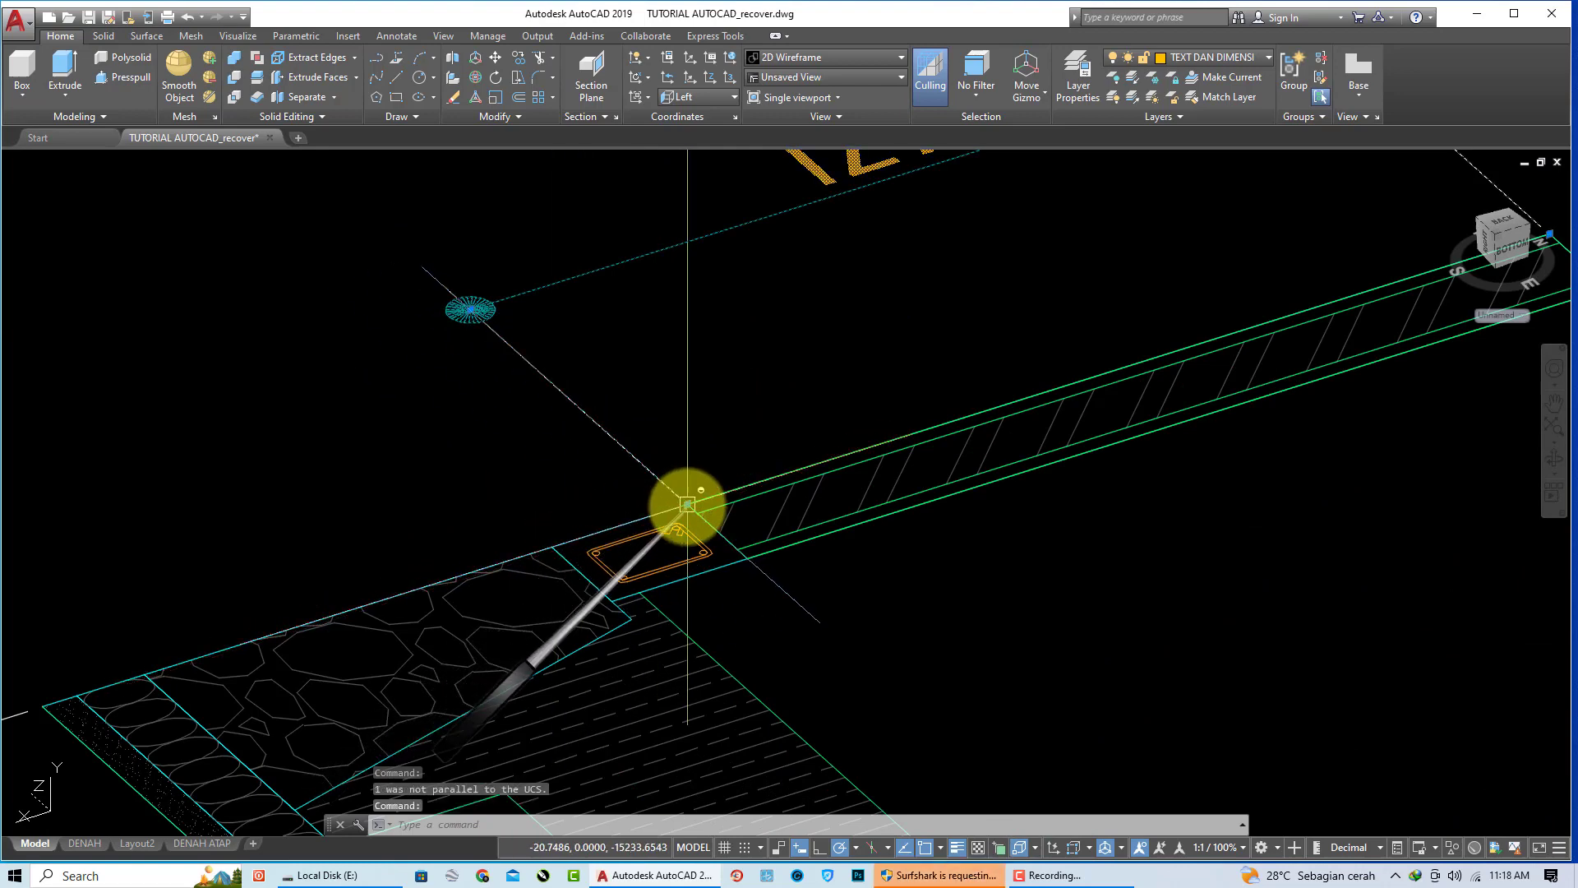
{"action": "scroll", "coordinate": [560, 538], "scroll_direction": "down", "scroll_amount": 3}
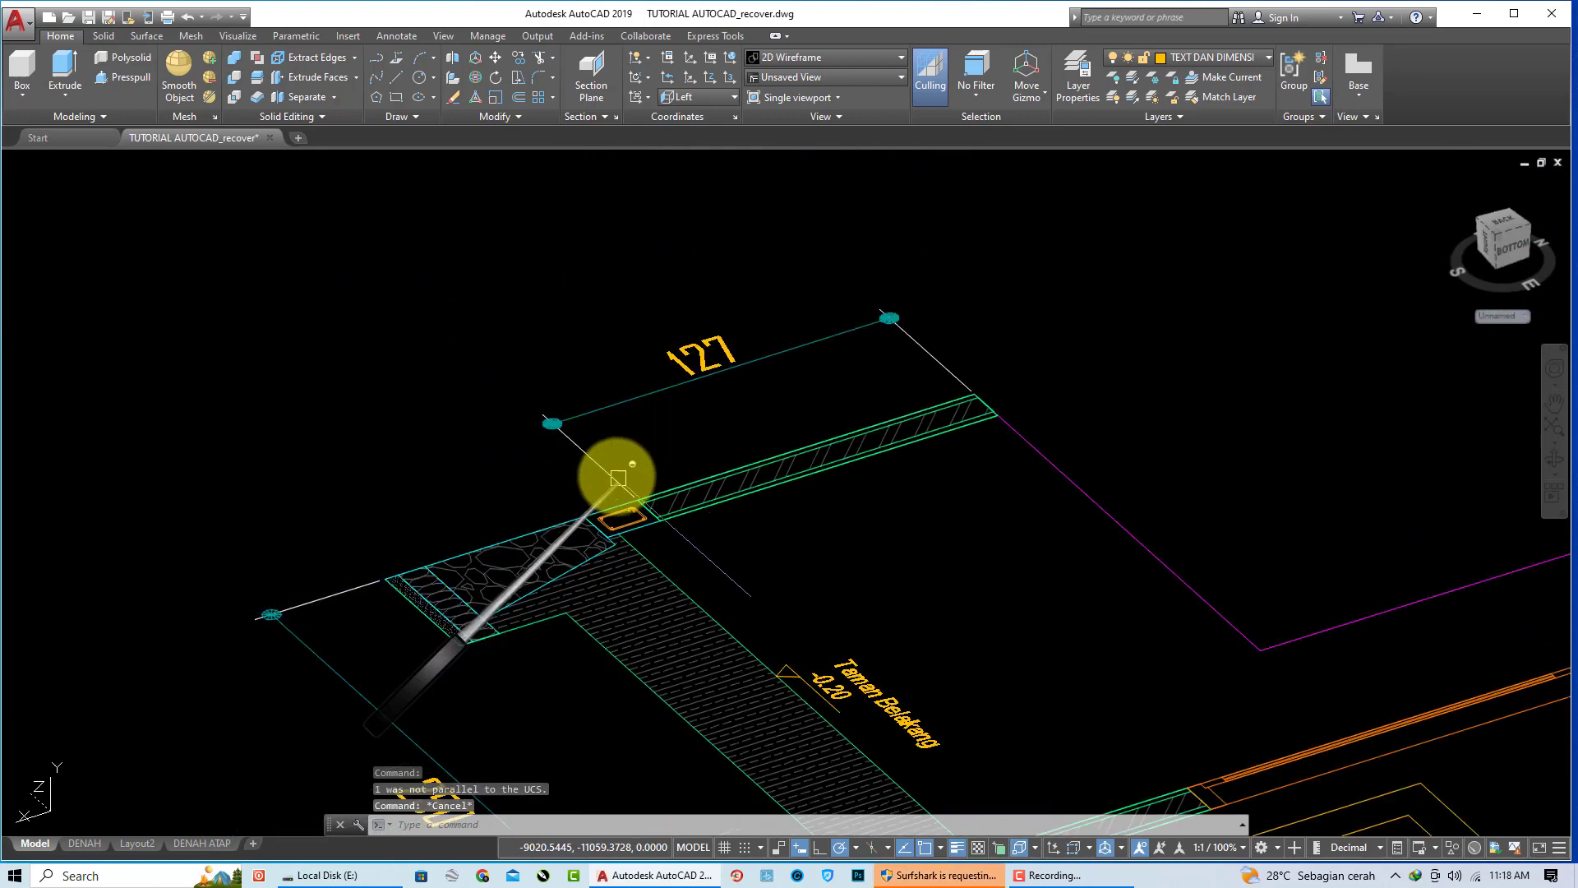
{"action": "key", "text": "Escape"}
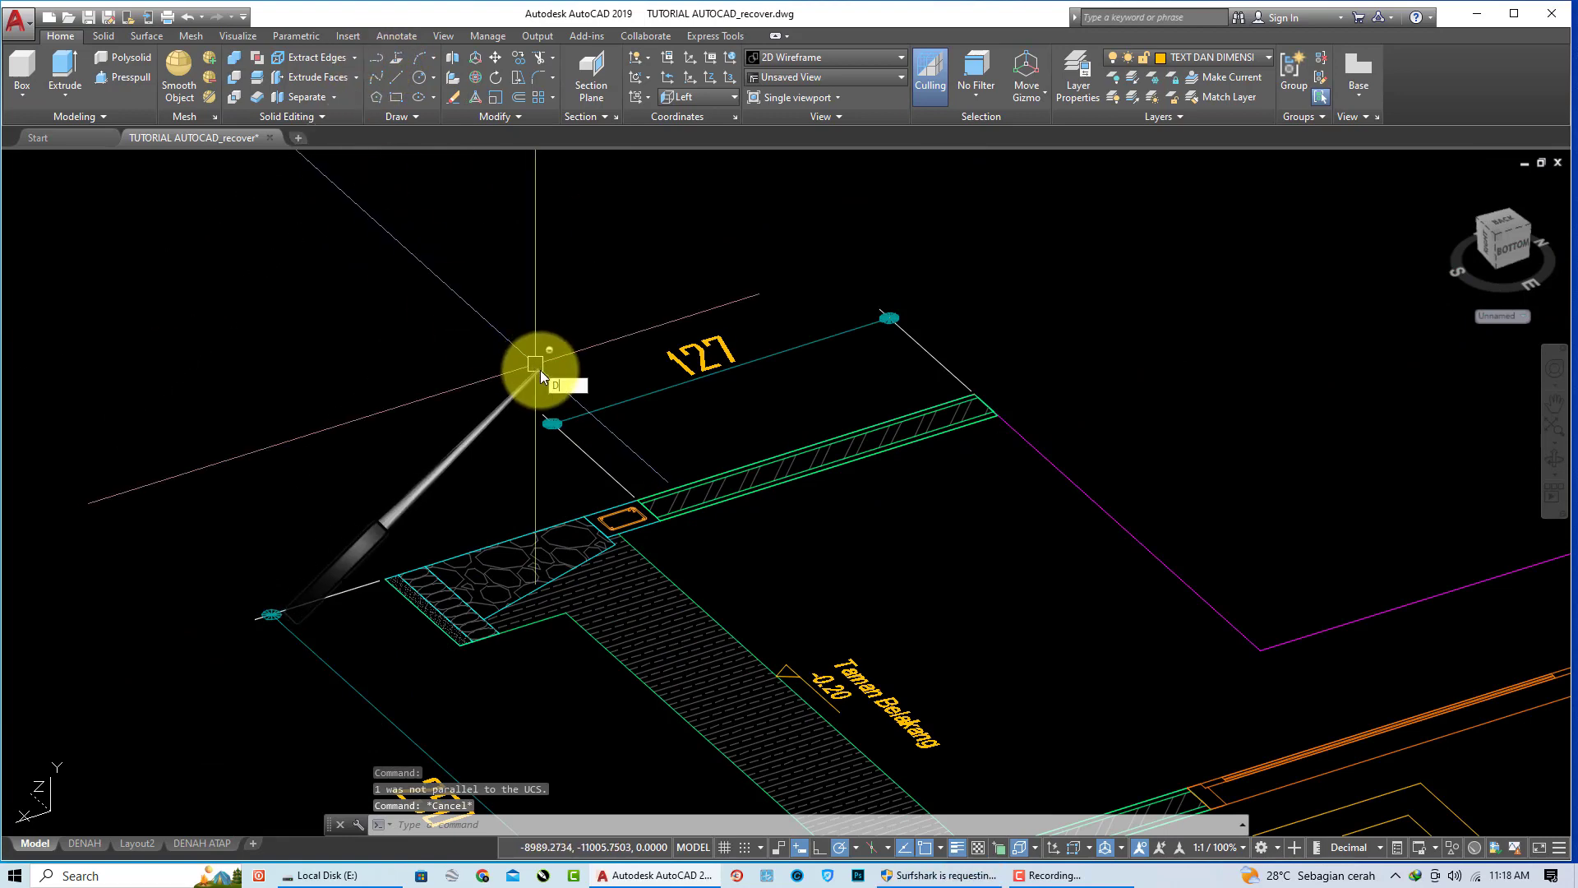
Step: Start another linear dimension from a first point on the foundation detail
{"action": "type", "text": "dli"}
{"action": "key", "text": "Return"}
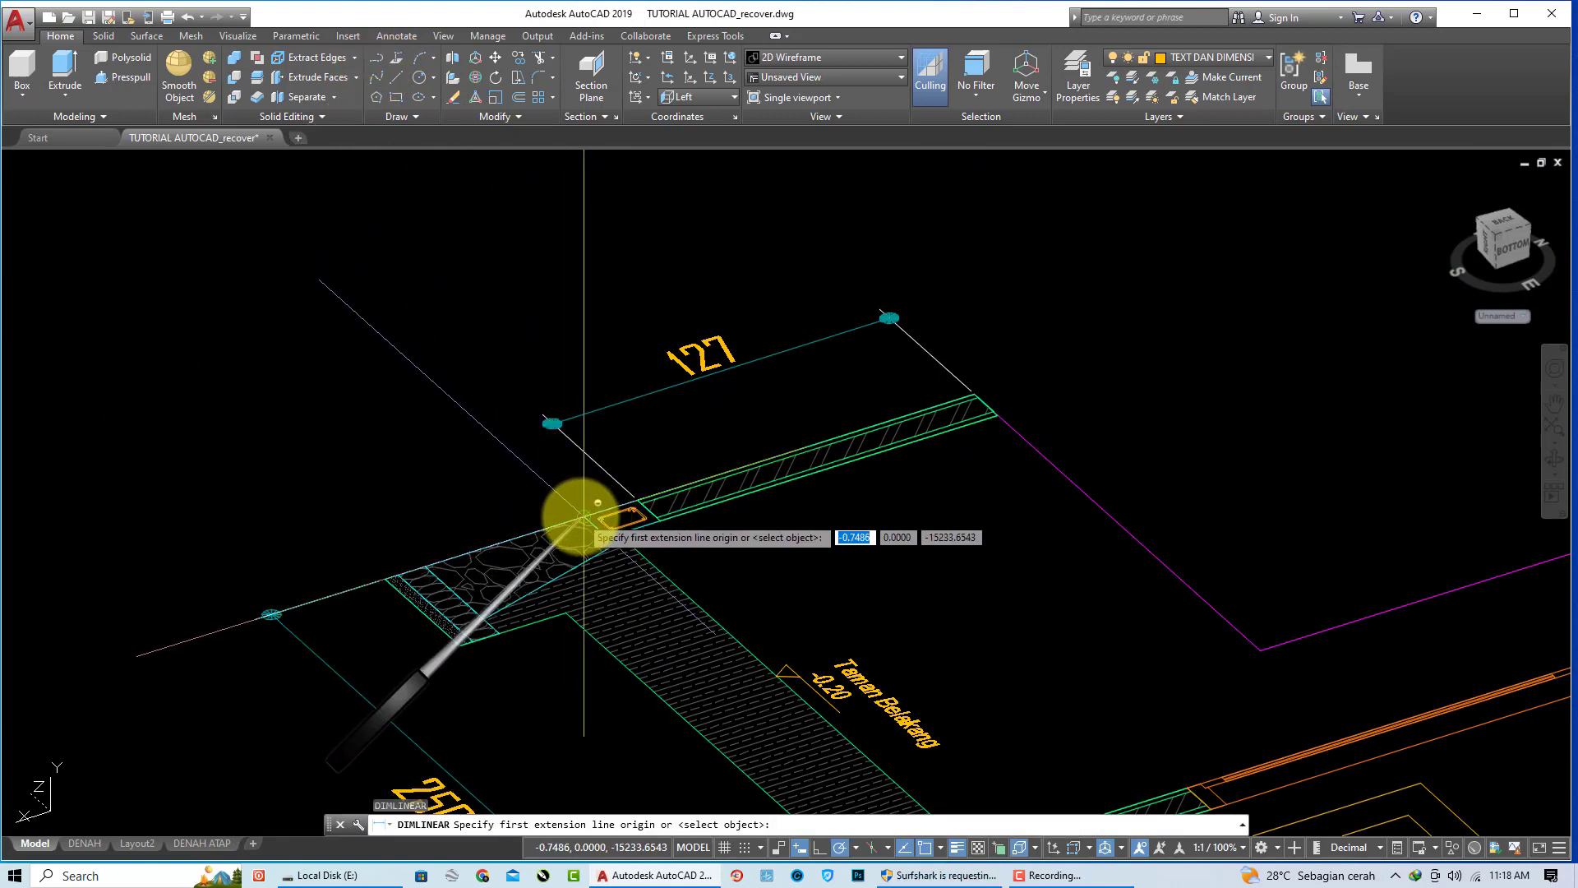
{"action": "left_click", "coordinate": [597, 519]}
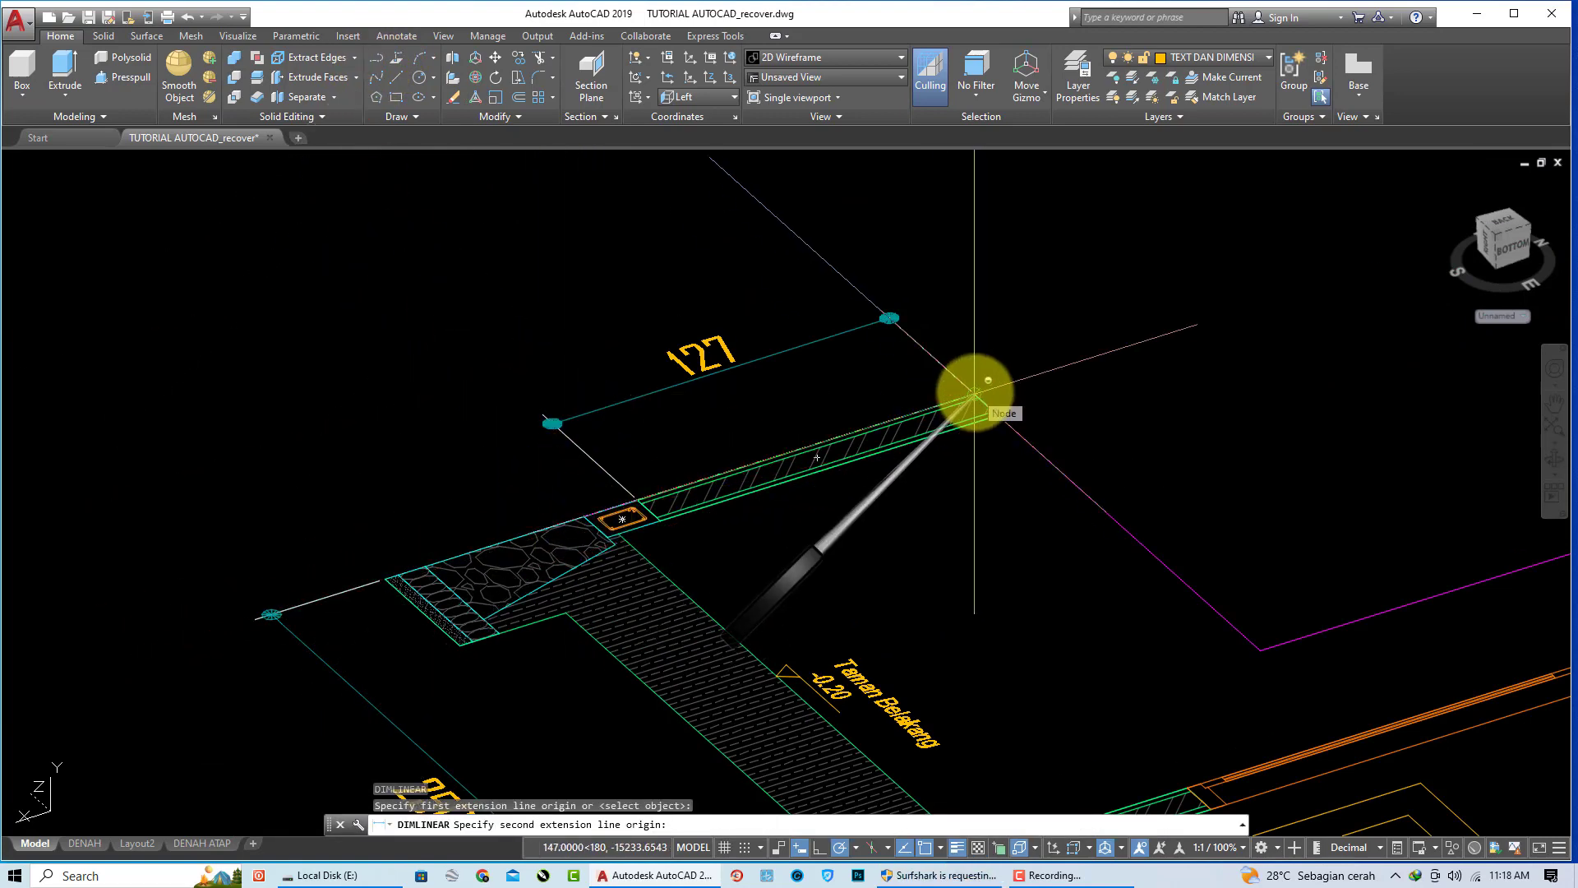
{"action": "scroll", "coordinate": [974, 394], "scroll_direction": "down", "scroll_amount": 3}
{"action": "scroll", "coordinate": [1117, 416], "scroll_direction": "down", "scroll_amount": 3}
Step: Cancel the unfinished dimension and erase the tall stray vertical line
{"action": "scroll", "coordinate": [923, 436], "scroll_direction": "down", "scroll_amount": 2}
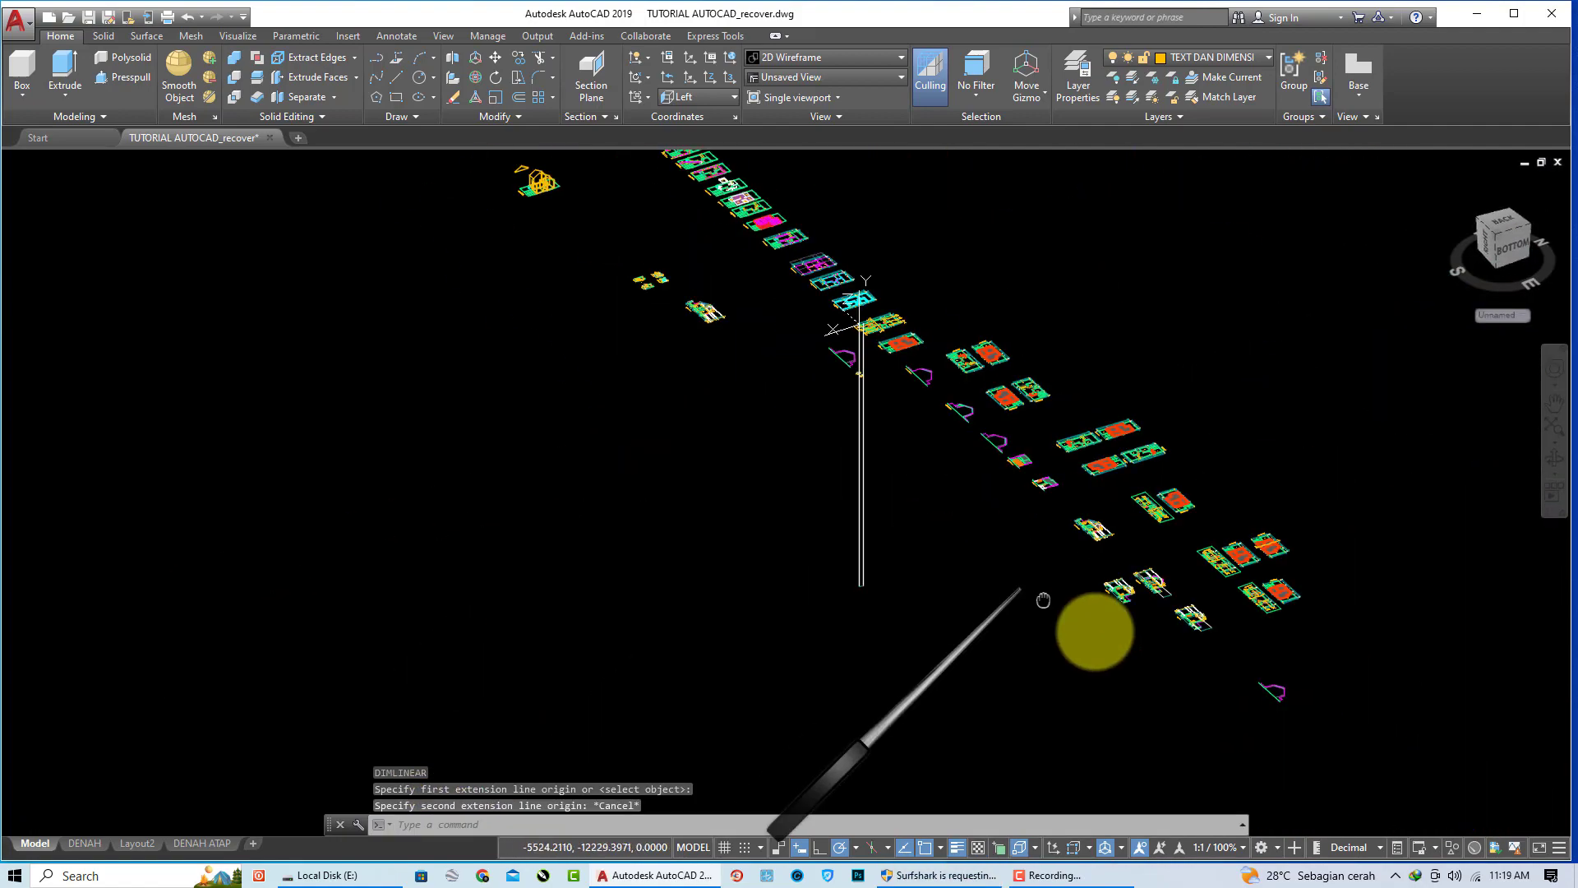
{"action": "key", "text": "Escape"}
{"action": "scroll", "coordinate": [965, 491], "scroll_direction": "up", "scroll_amount": 3}
{"action": "left_click", "coordinate": [918, 526]}
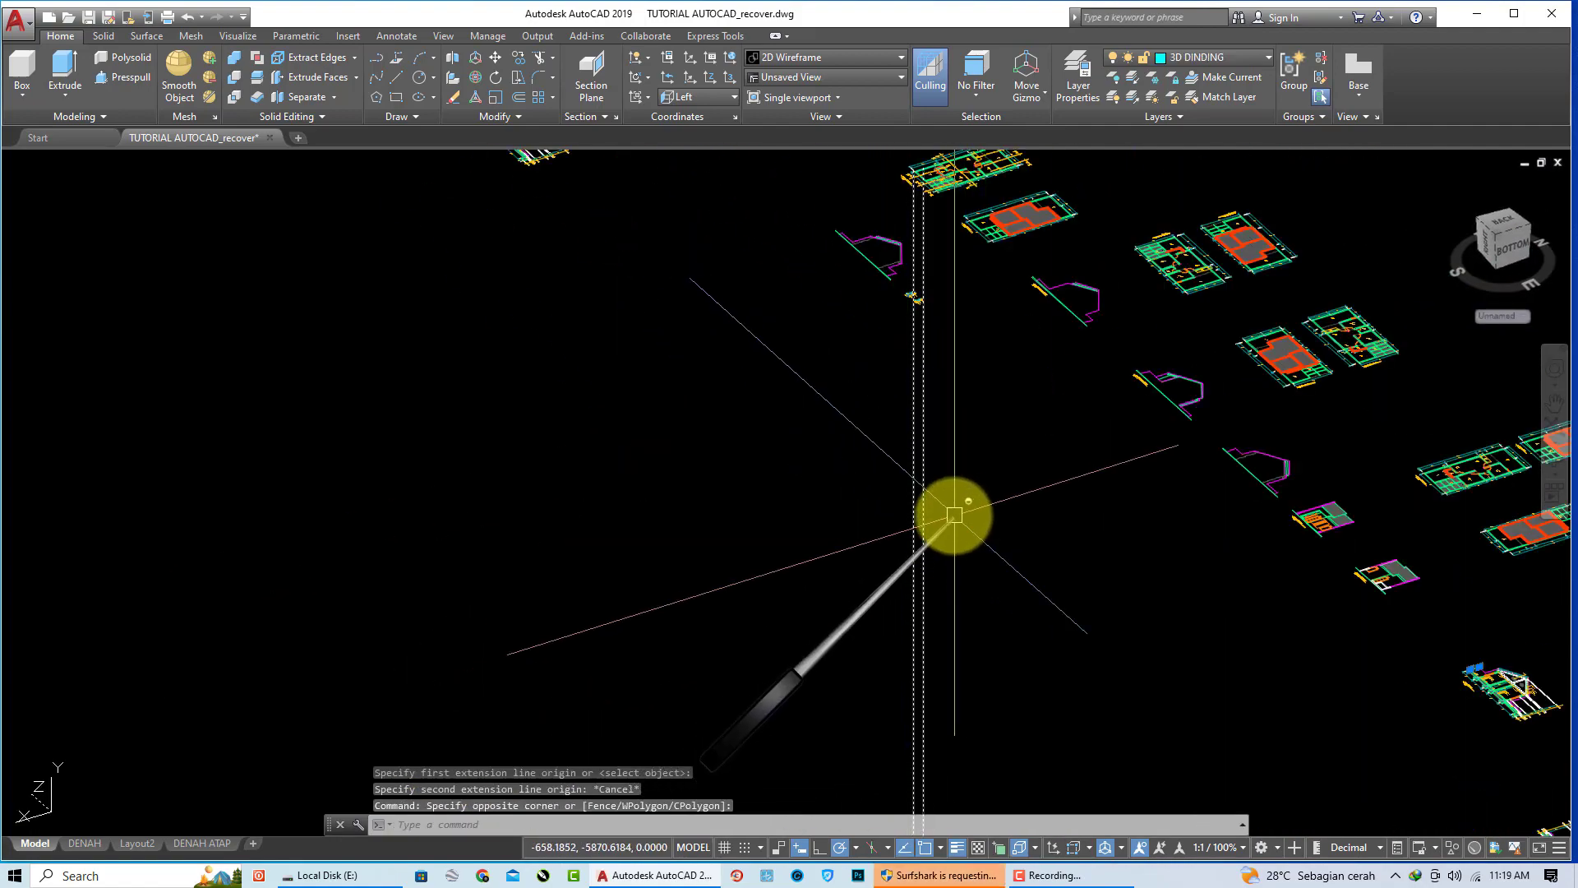
{"action": "type", "text": "E"}
{"action": "key", "text": "Return"}
{"action": "scroll", "coordinate": [923, 501], "scroll_direction": "down", "scroll_amount": 3}
{"action": "scroll", "coordinate": [633, 254], "scroll_direction": "up", "scroll_amount": 2}
{"action": "scroll", "coordinate": [652, 328], "scroll_direction": "up", "scroll_amount": 3}
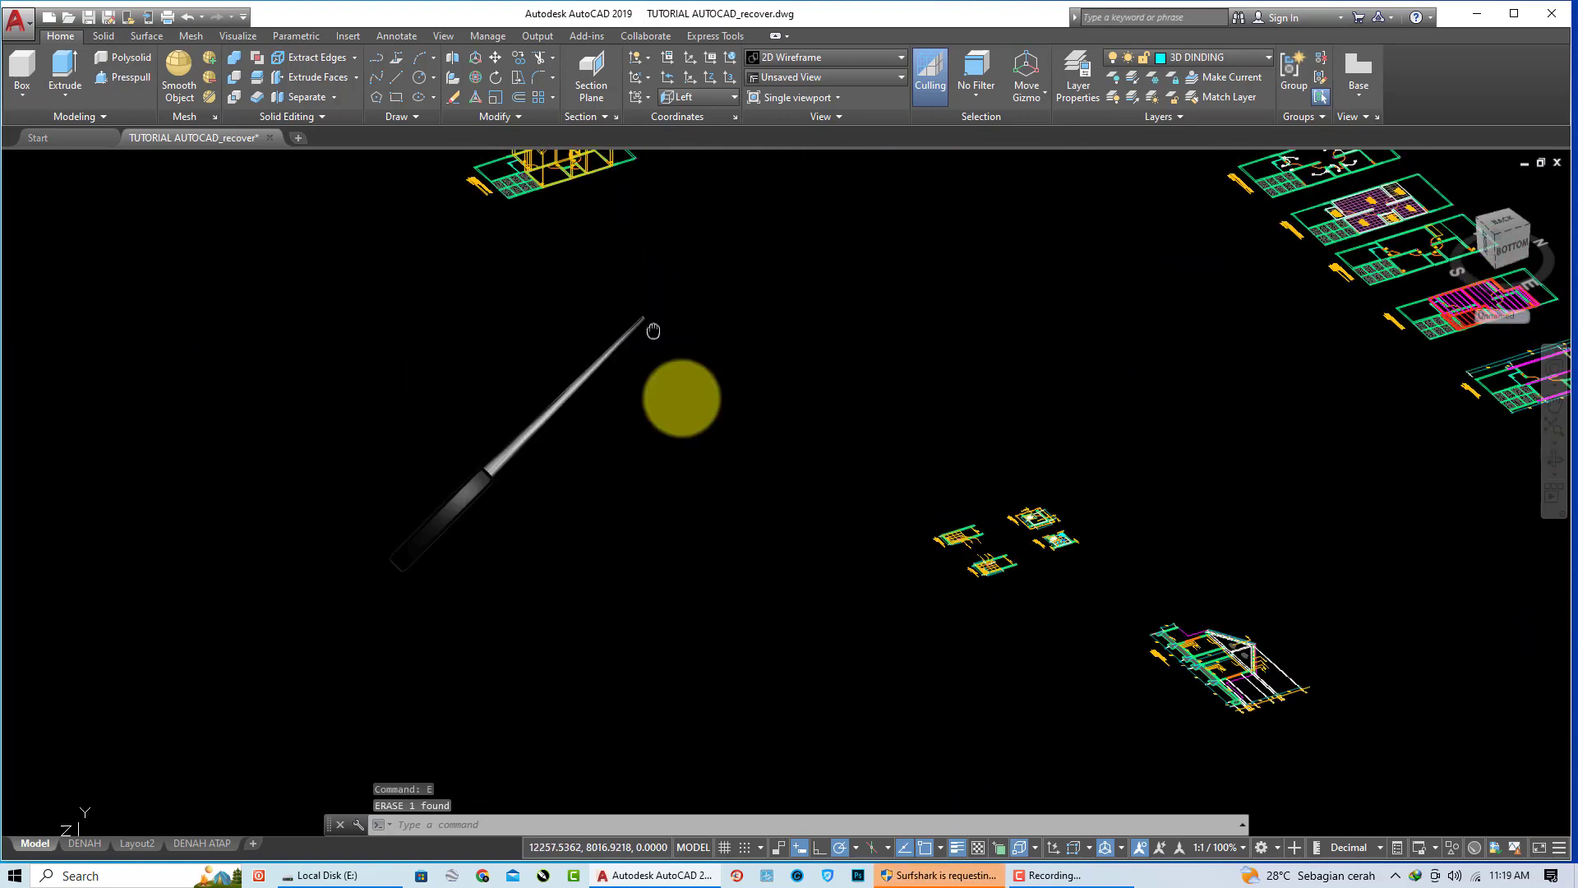
{"action": "scroll", "coordinate": [724, 485], "scroll_direction": "up", "scroll_amount": 3}
{"action": "scroll", "coordinate": [724, 486], "scroll_direction": "up", "scroll_amount": 4}
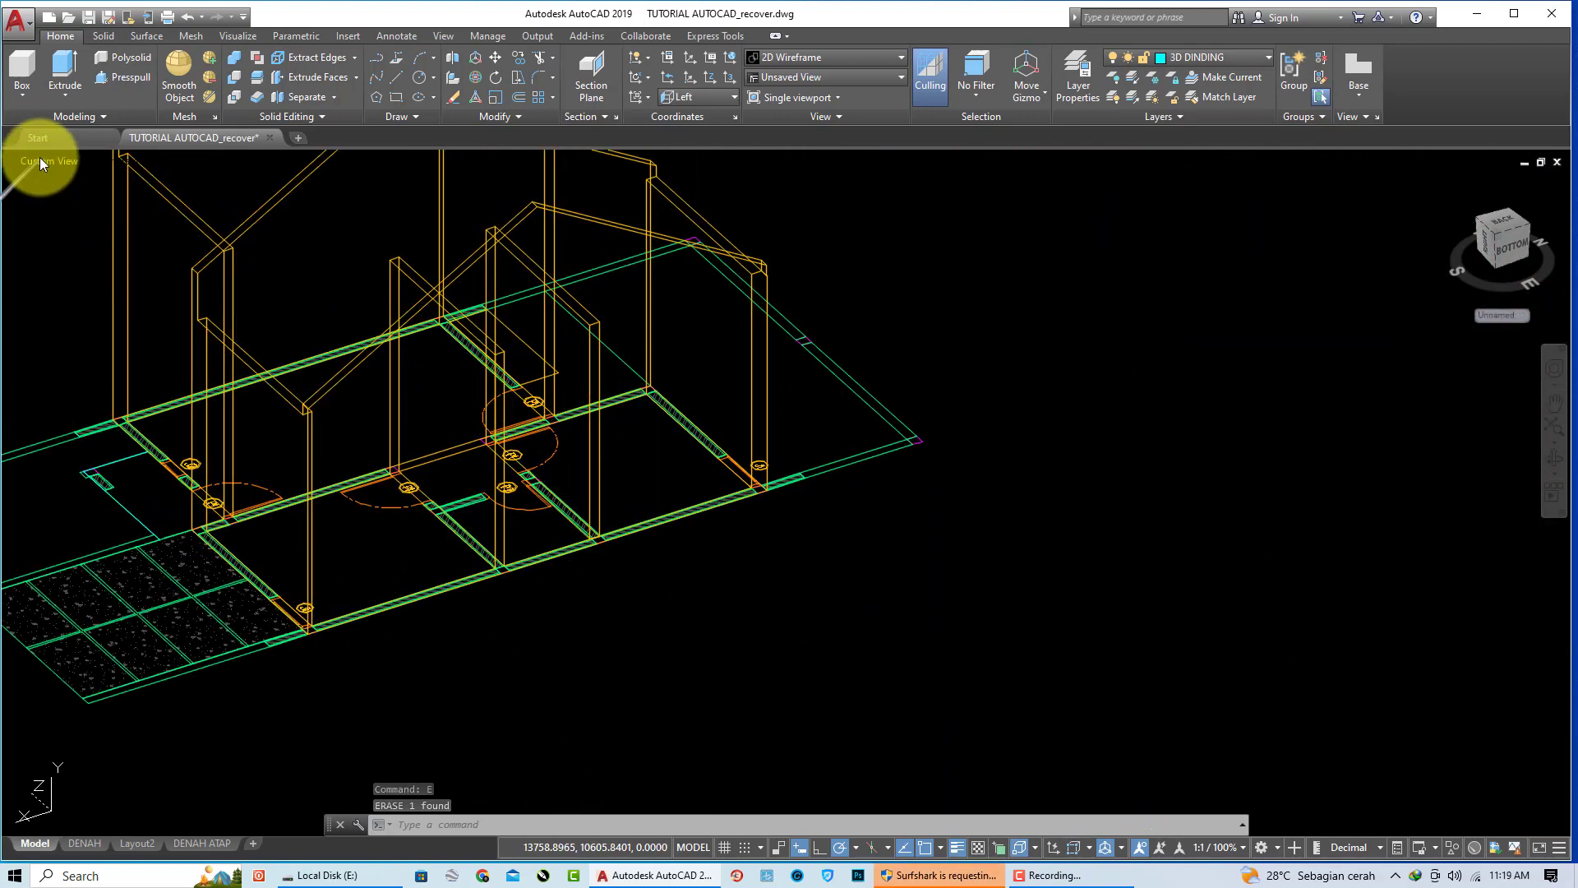
Step: Show the house in SW Isometric with Conceptual shading, orbited toward the wall corner
{"action": "left_click", "coordinate": [40, 161]}
{"action": "left_click", "coordinate": [92, 310]}
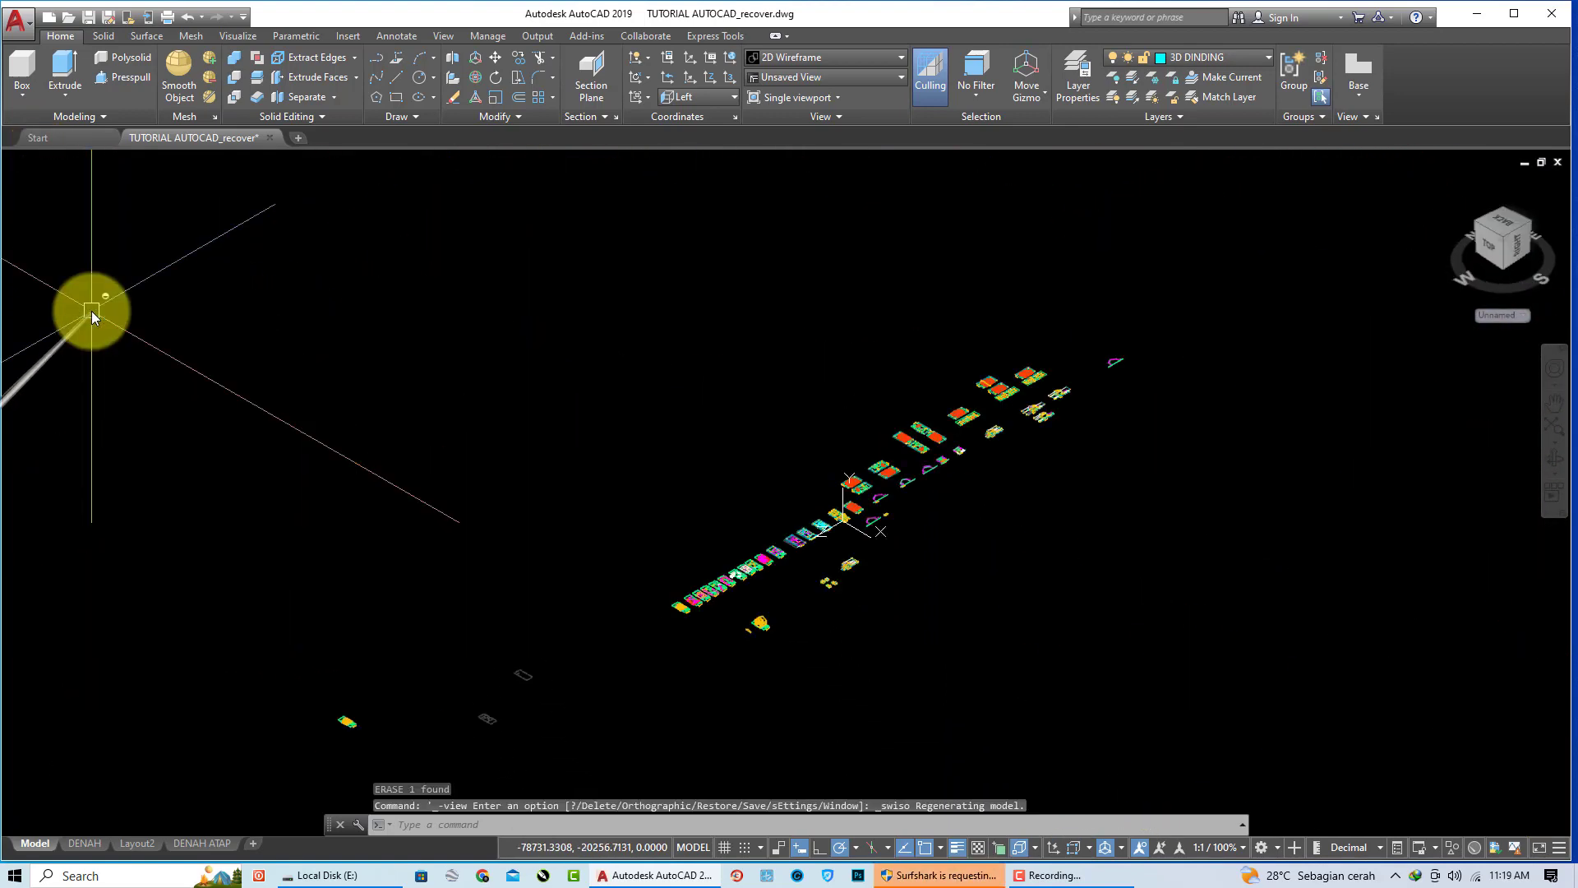
{"action": "scroll", "coordinate": [845, 581], "scroll_direction": "up", "scroll_amount": 3}
{"action": "scroll", "coordinate": [899, 476], "scroll_direction": "up", "scroll_amount": 4}
{"action": "middle_click_drag", "start_coordinate": [899, 476], "coordinate": [758, 572]}
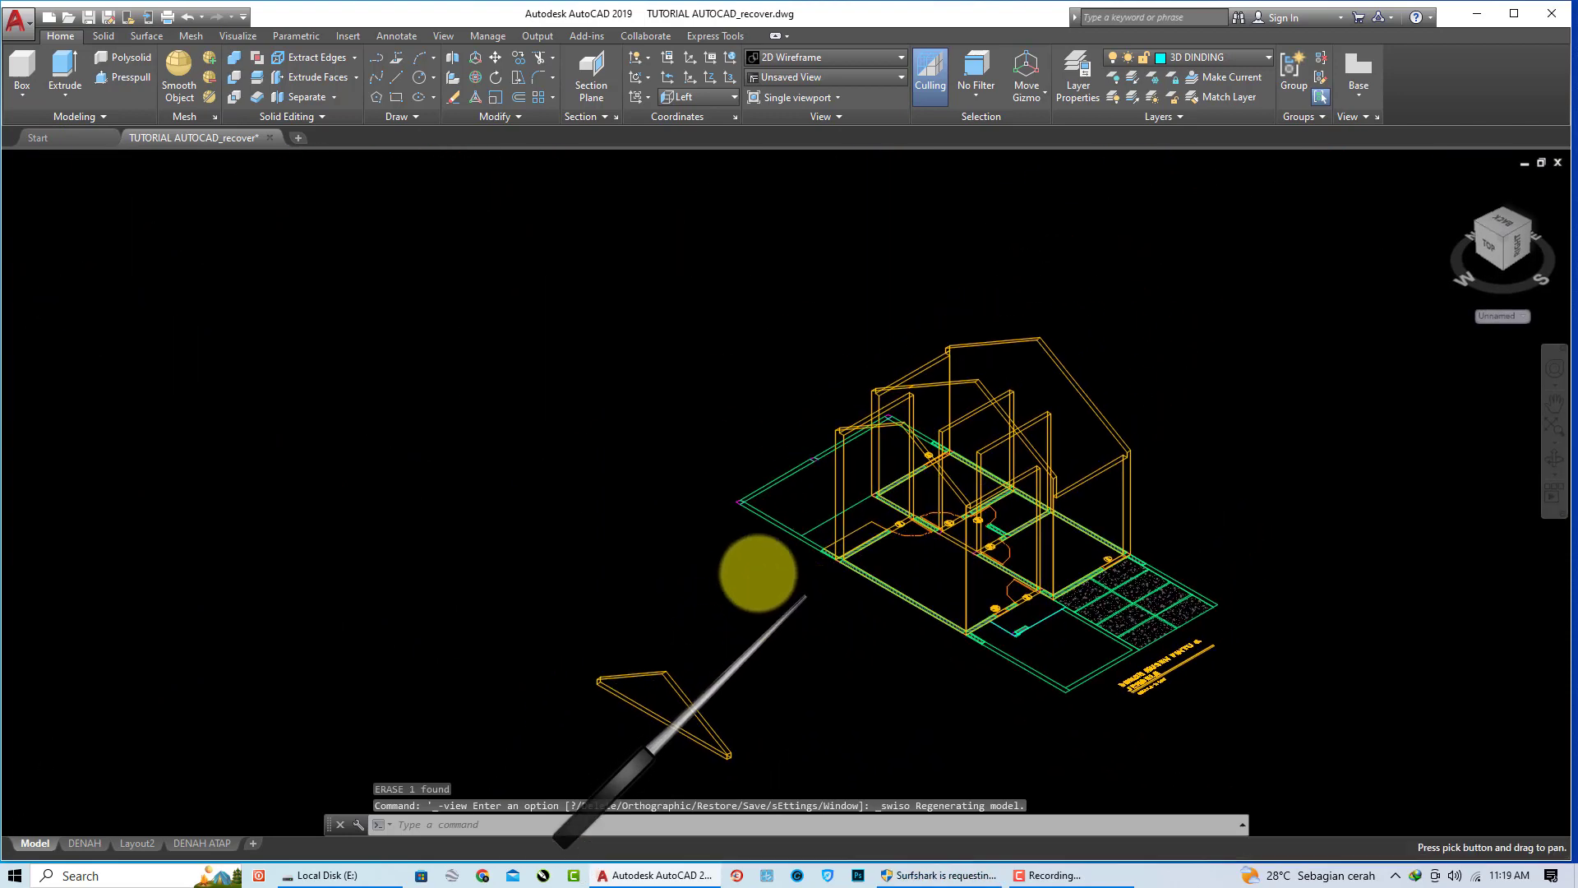
{"action": "left_click", "coordinate": [131, 162]}
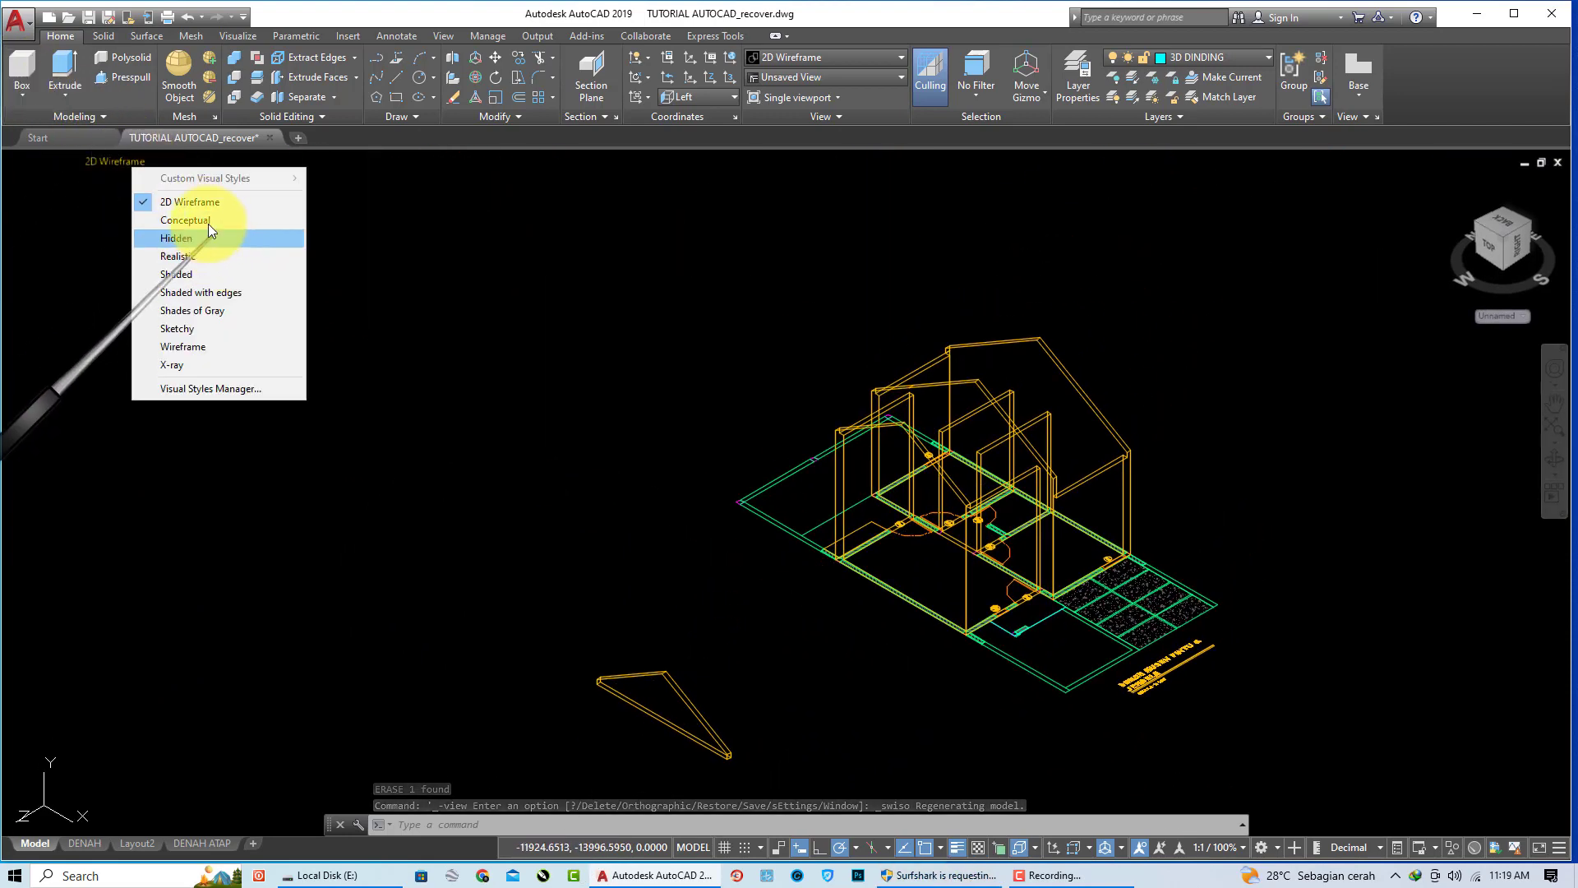
{"action": "left_click", "coordinate": [209, 223]}
{"action": "mouse_move", "coordinate": [767, 546]}
{"action": "middle_mouse_down", "text": "shift"}
{"action": "mouse_move", "coordinate": [944, 589]}
{"action": "mouse_move", "coordinate": [835, 564]}
{"action": "mouse_move", "coordinate": [907, 598]}
{"action": "middle_mouse_up", "text": "shift"}
{"action": "scroll", "coordinate": [838, 592], "scroll_direction": "up", "scroll_amount": 5}
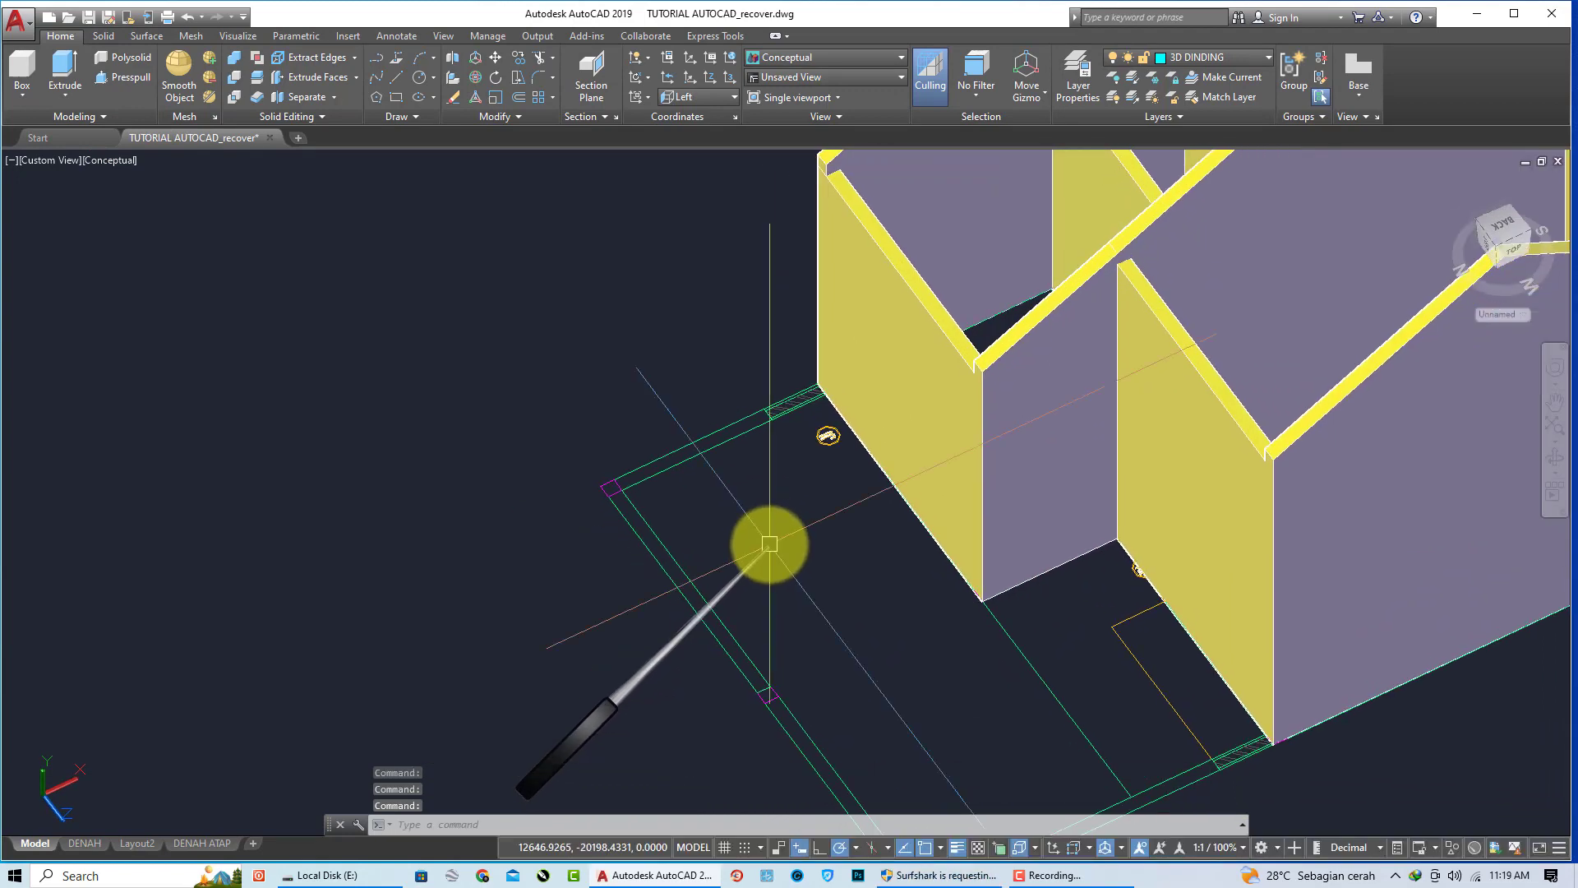
{"action": "mouse_move", "coordinate": [761, 545]}
{"action": "middle_mouse_down"}
{"action": "mouse_move", "coordinate": [708, 469]}
{"action": "mouse_move", "coordinate": [641, 459]}
{"action": "mouse_move", "coordinate": [659, 551]}
{"action": "middle_mouse_up"}
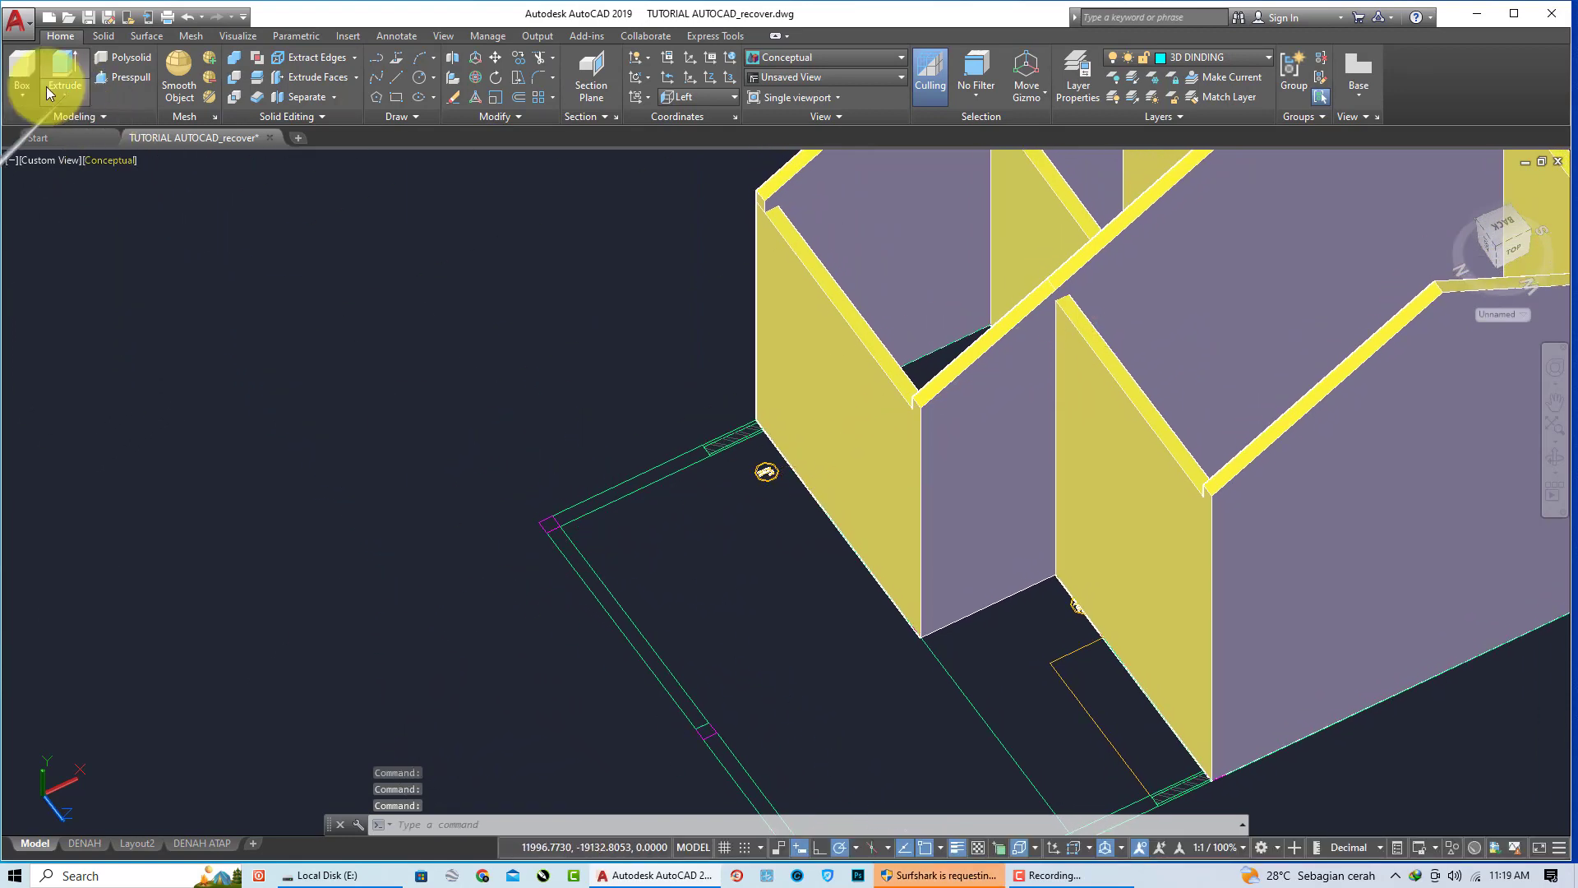
Step: Abandon a trial box and reset the UCS to World
{"action": "left_click", "coordinate": [23, 121]}
{"action": "scroll", "coordinate": [691, 444], "scroll_direction": "up", "scroll_amount": 3}
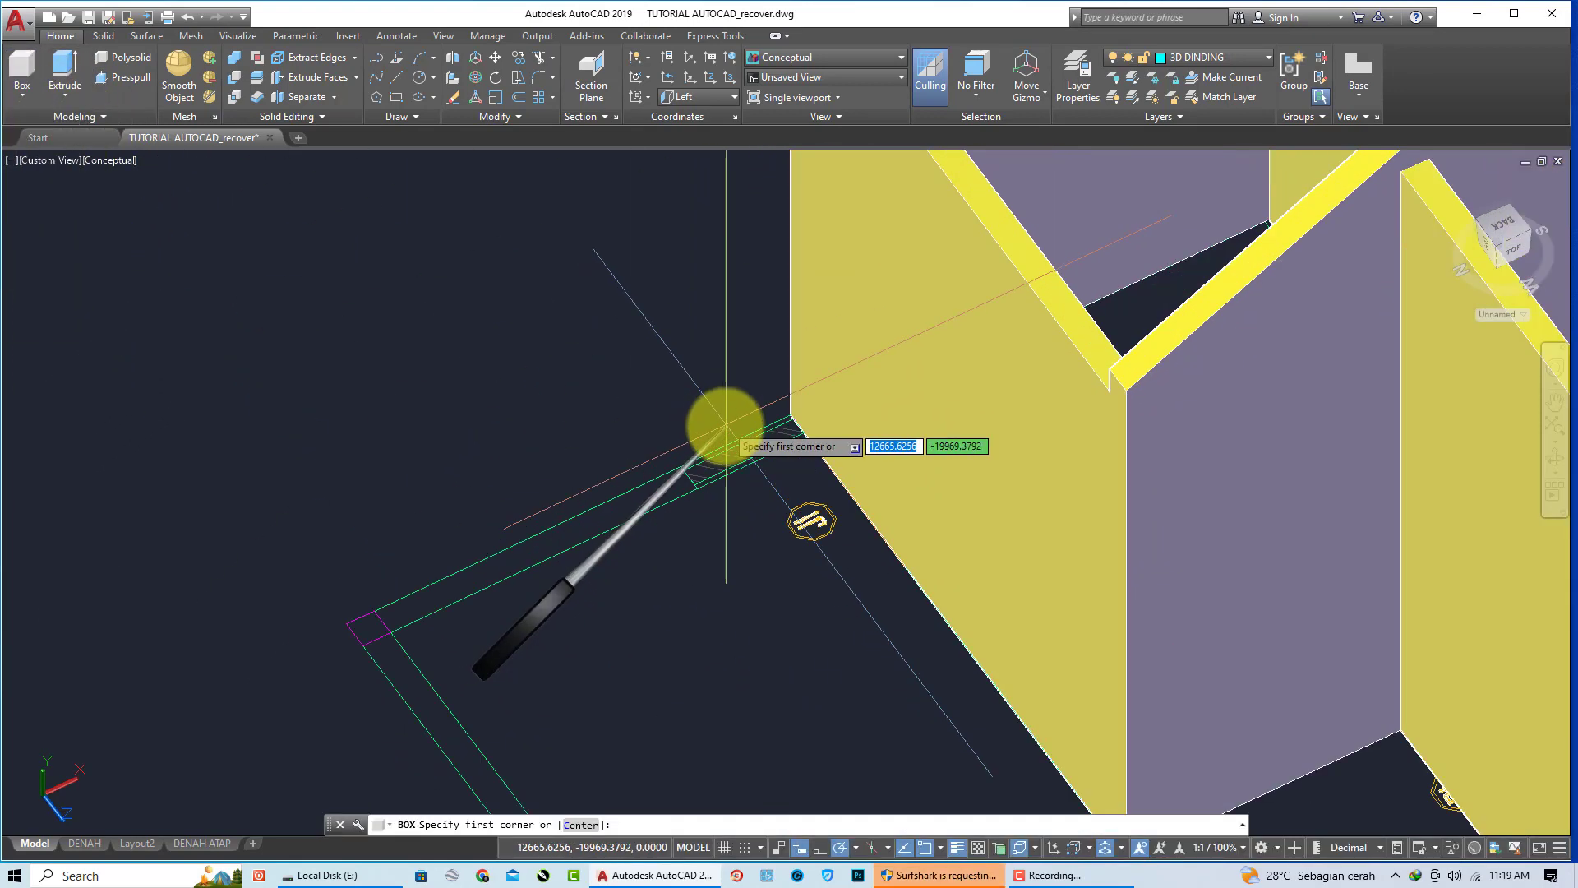
{"action": "left_click", "coordinate": [681, 466]}
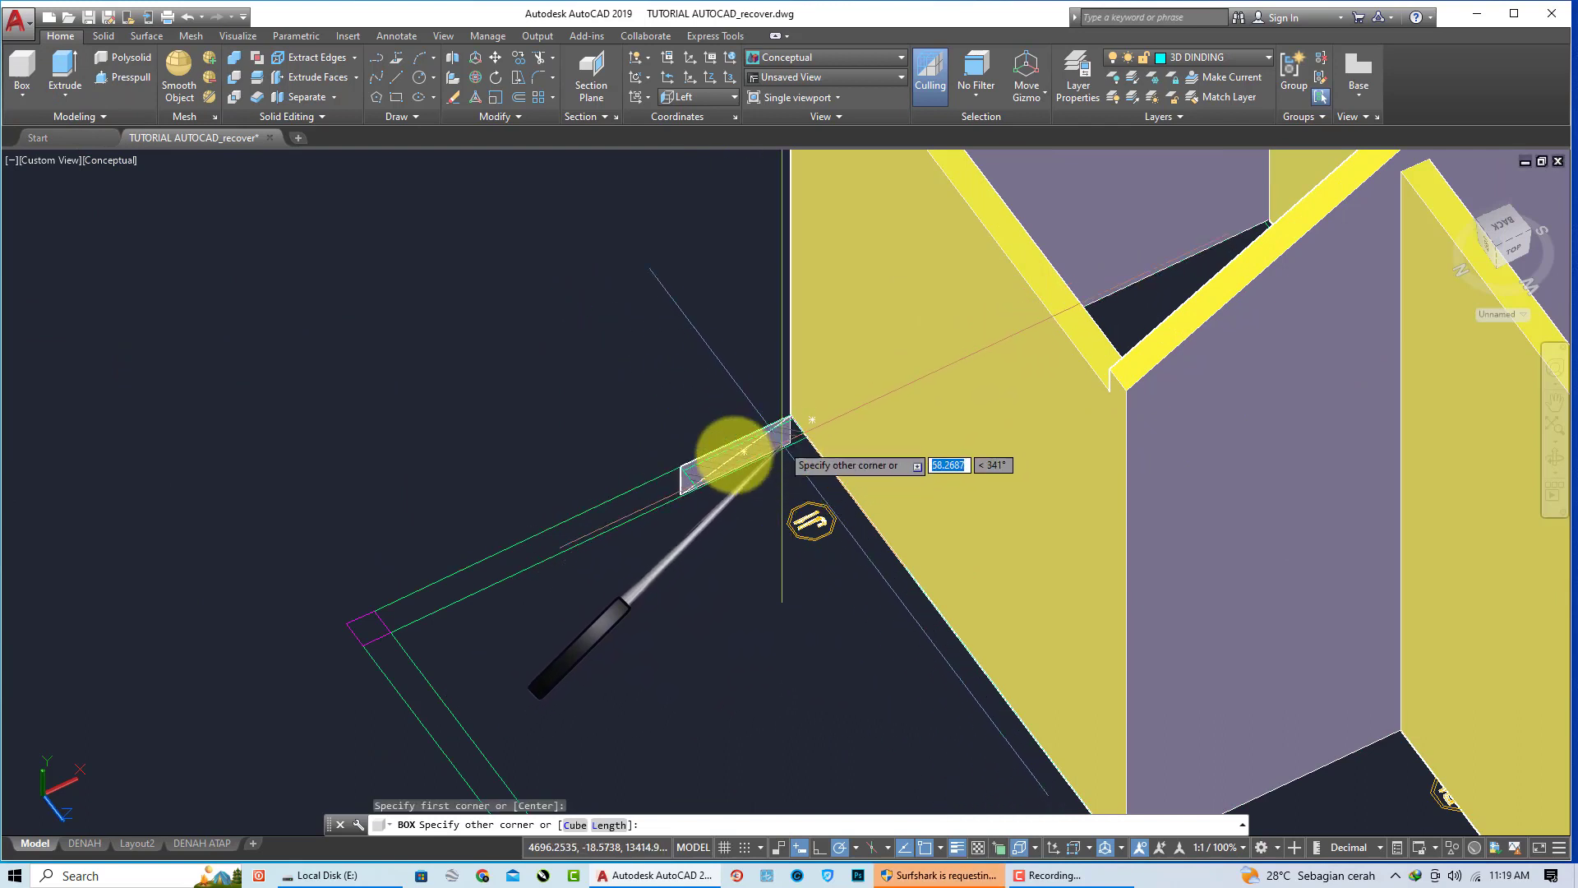
{"action": "key", "text": "Escape"}
{"action": "type", "text": "u"}
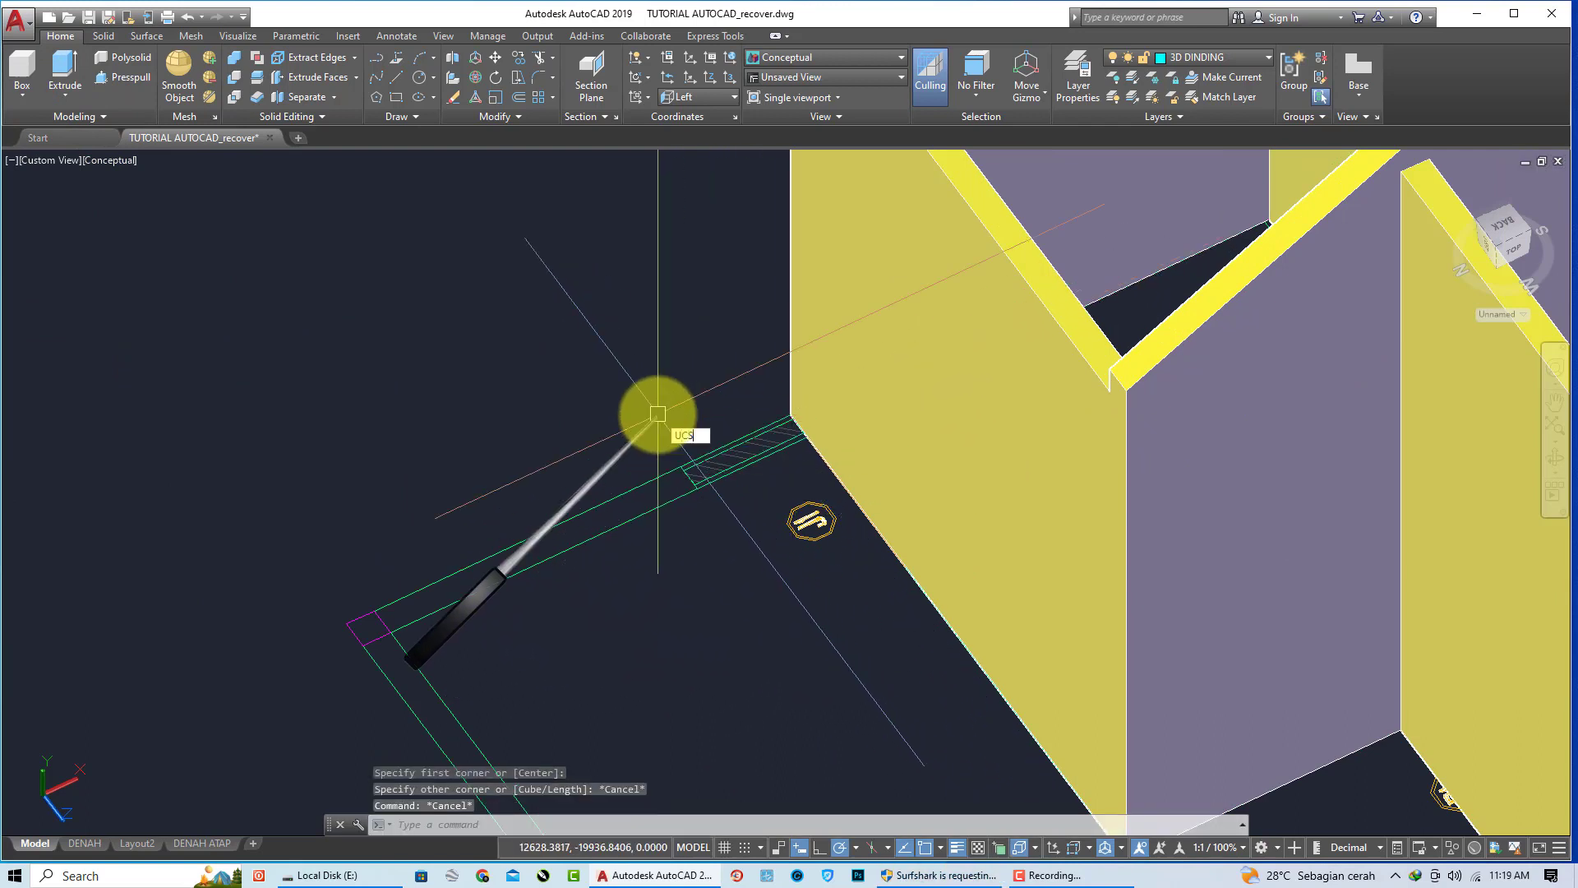
{"action": "key", "text": "Return"}
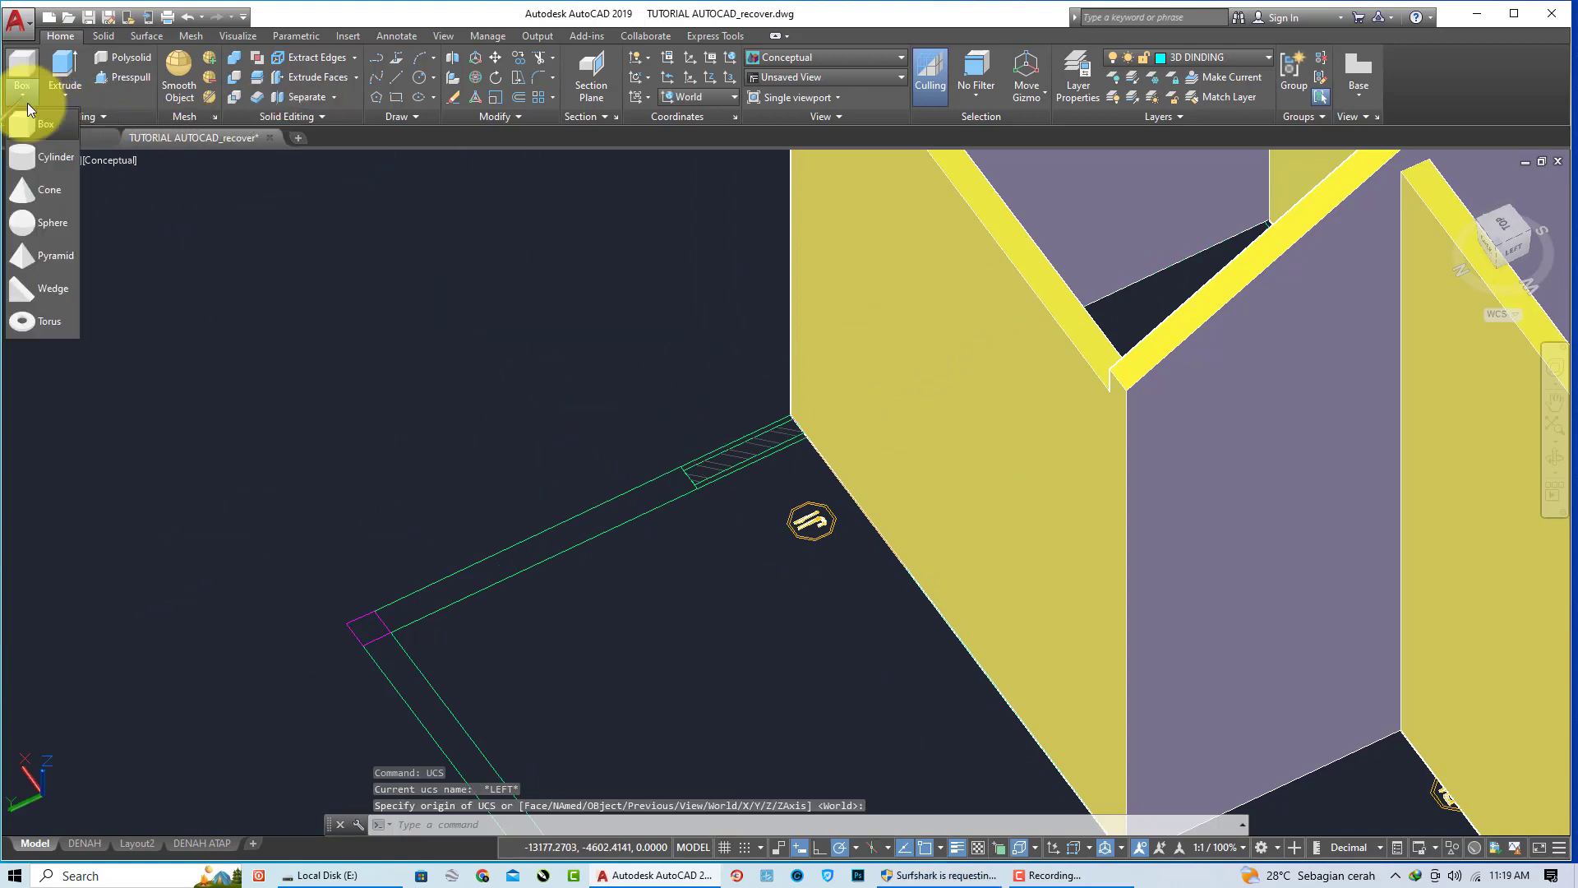
Step: Draw a box solid from the wall end, accepting the default height
{"action": "left_click", "coordinate": [33, 123]}
{"action": "scroll", "coordinate": [721, 482], "scroll_direction": "up", "scroll_amount": 3}
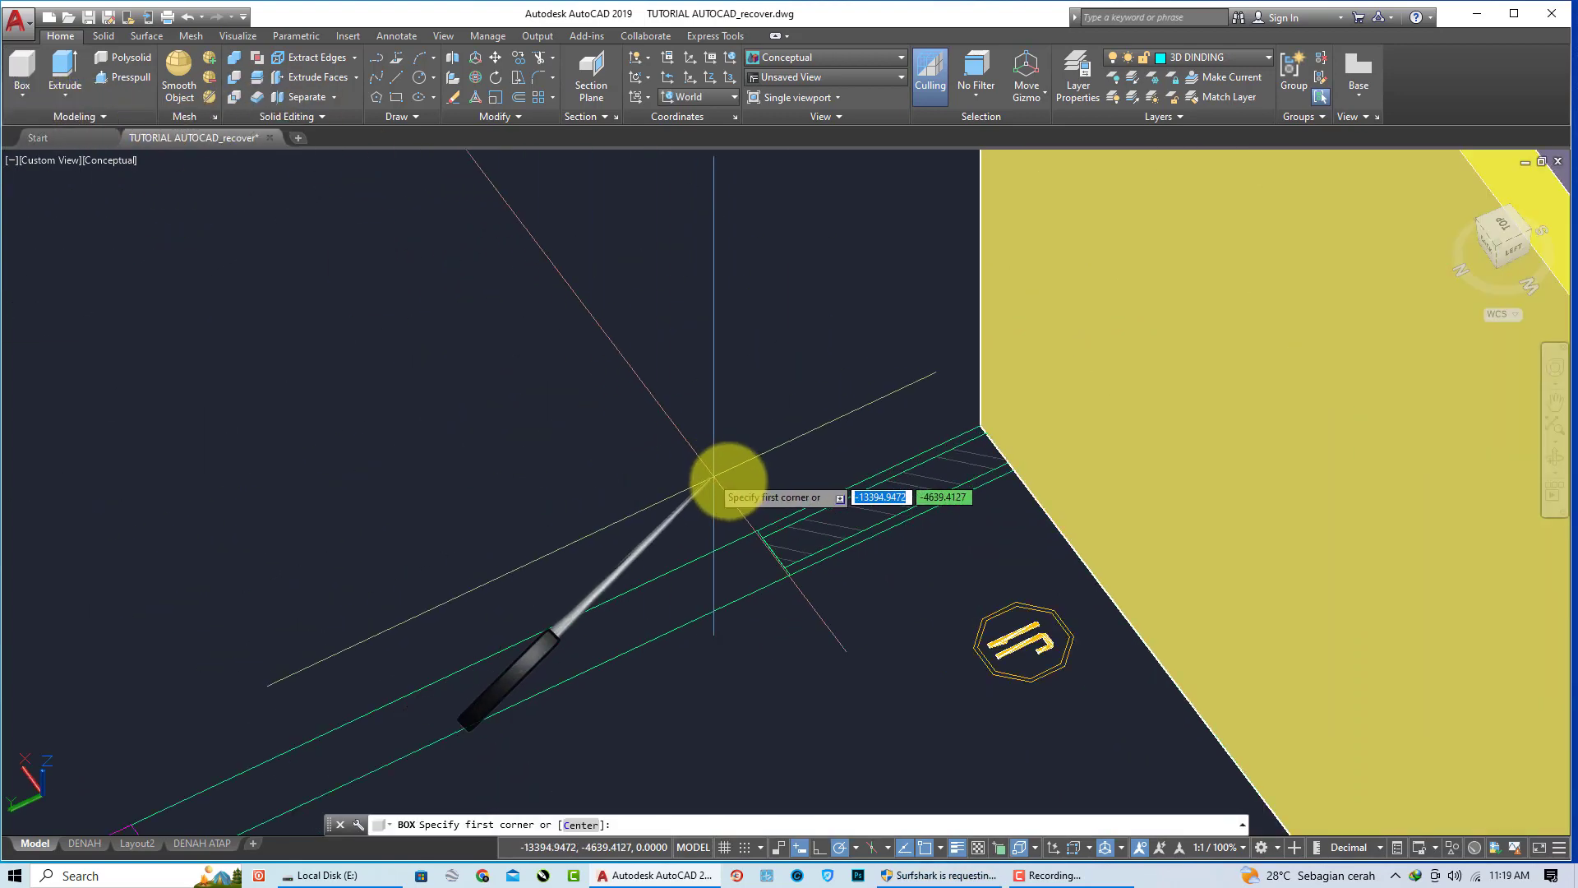
{"action": "left_click", "coordinate": [757, 531]}
{"action": "scroll", "coordinate": [958, 475], "scroll_direction": "down", "scroll_amount": 3}
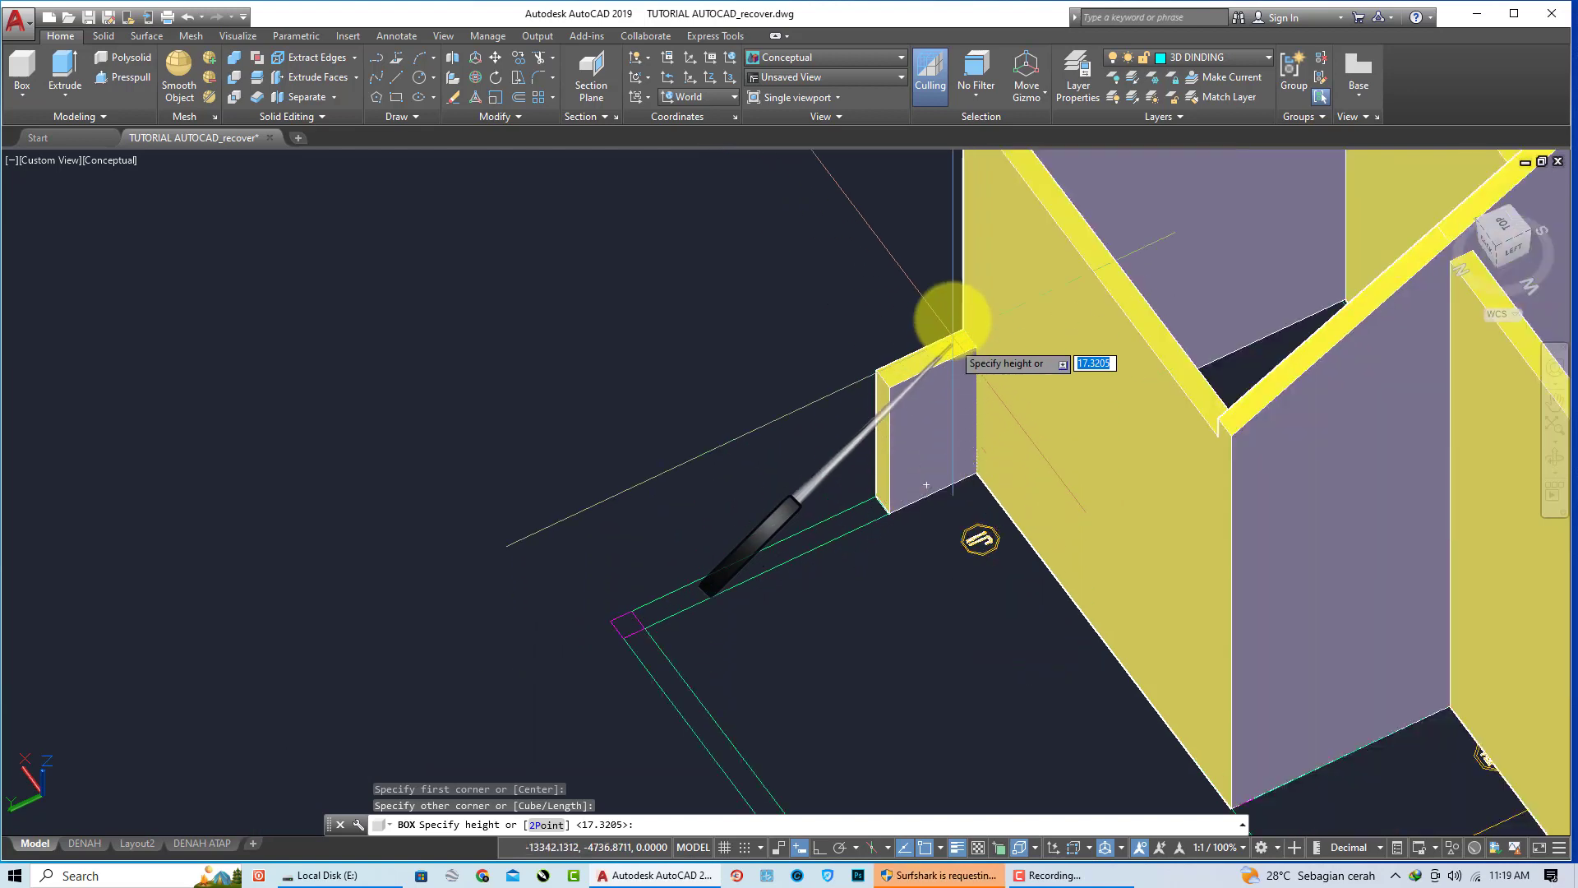
{"action": "scroll", "coordinate": [945, 317], "scroll_direction": "down", "scroll_amount": 2}
{"action": "key", "text": "Return"}
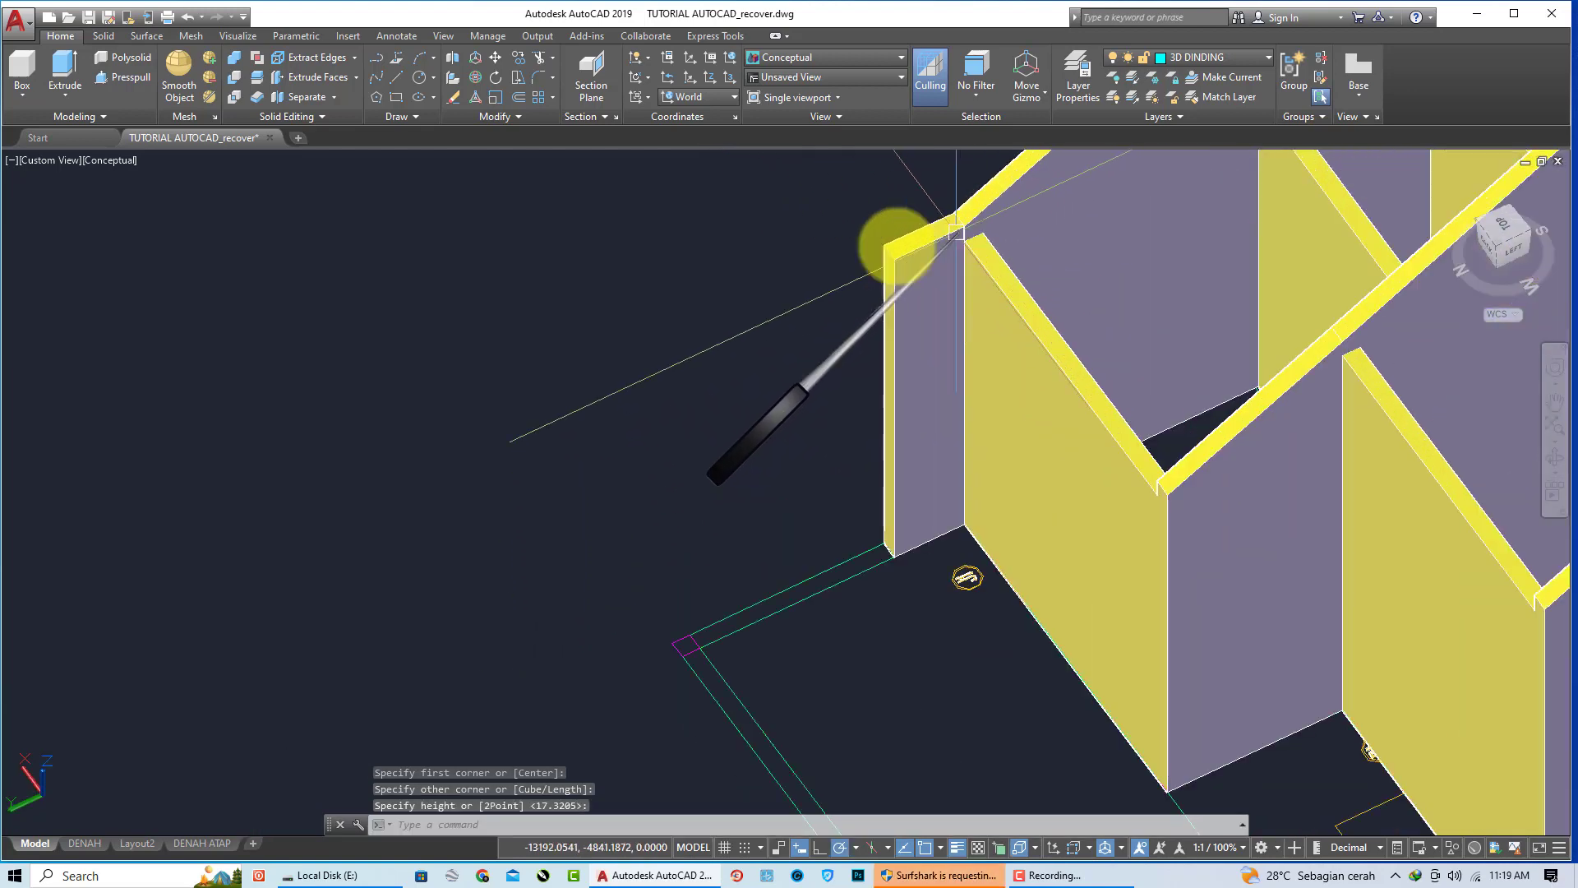
{"action": "scroll", "coordinate": [723, 233], "scroll_direction": "down", "scroll_amount": 3}
{"action": "scroll", "coordinate": [839, 395], "scroll_direction": "up", "scroll_amount": 4}
{"action": "scroll", "coordinate": [1069, 476], "scroll_direction": "up", "scroll_amount": 3}
Step: Draw another box on the wall base with its height up to the wall top
{"action": "key", "text": "Return"}
{"action": "scroll", "coordinate": [1073, 497], "scroll_direction": "up", "scroll_amount": 2}
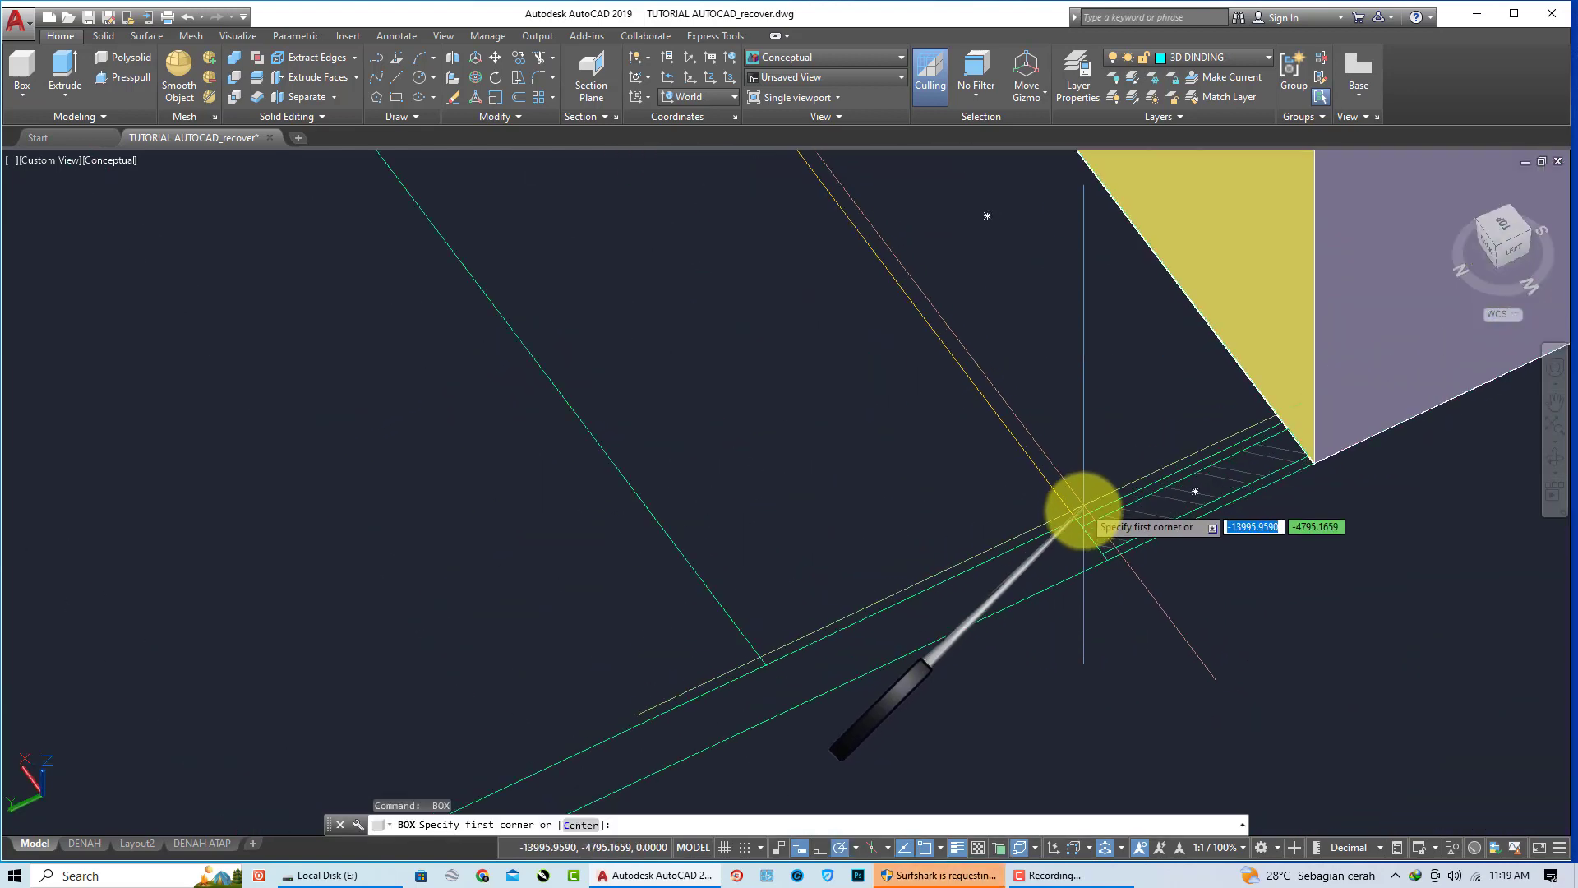
{"action": "scroll", "coordinate": [1073, 523], "scroll_direction": "up", "scroll_amount": 2}
{"action": "left_click", "coordinate": [1074, 521]}
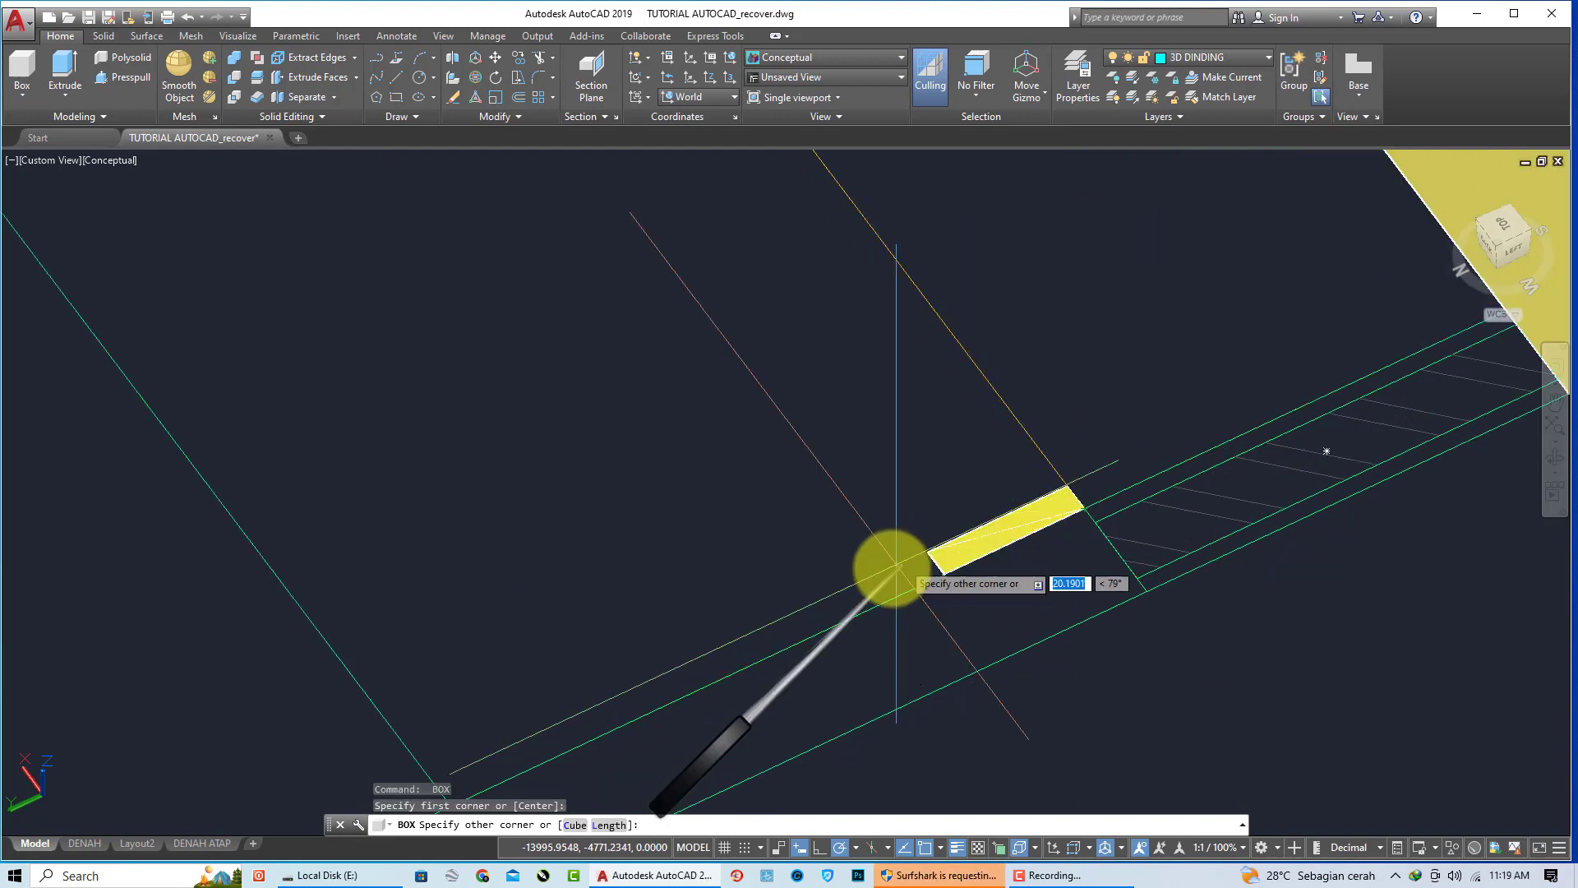
{"action": "scroll", "coordinate": [904, 558], "scroll_direction": "down", "scroll_amount": 2}
{"action": "scroll", "coordinate": [1099, 564], "scroll_direction": "down", "scroll_amount": 3}
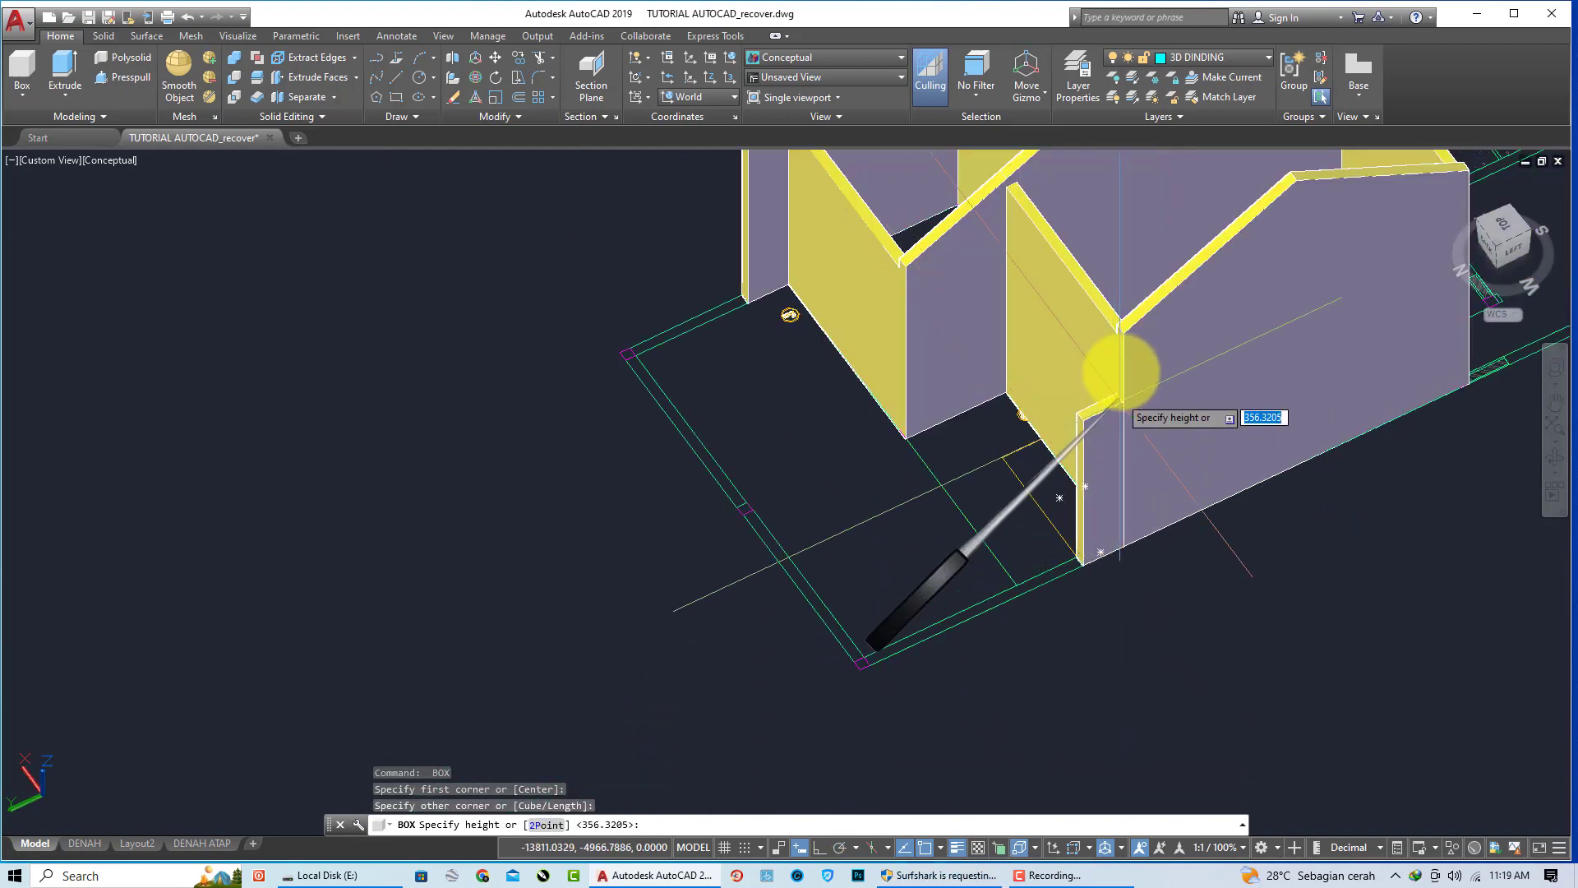
{"action": "left_click", "coordinate": [1091, 369]}
{"action": "left_click", "coordinate": [1123, 329]}
Step: Erase the last trial box
{"action": "scroll", "coordinate": [980, 476], "scroll_direction": "down", "scroll_amount": 3}
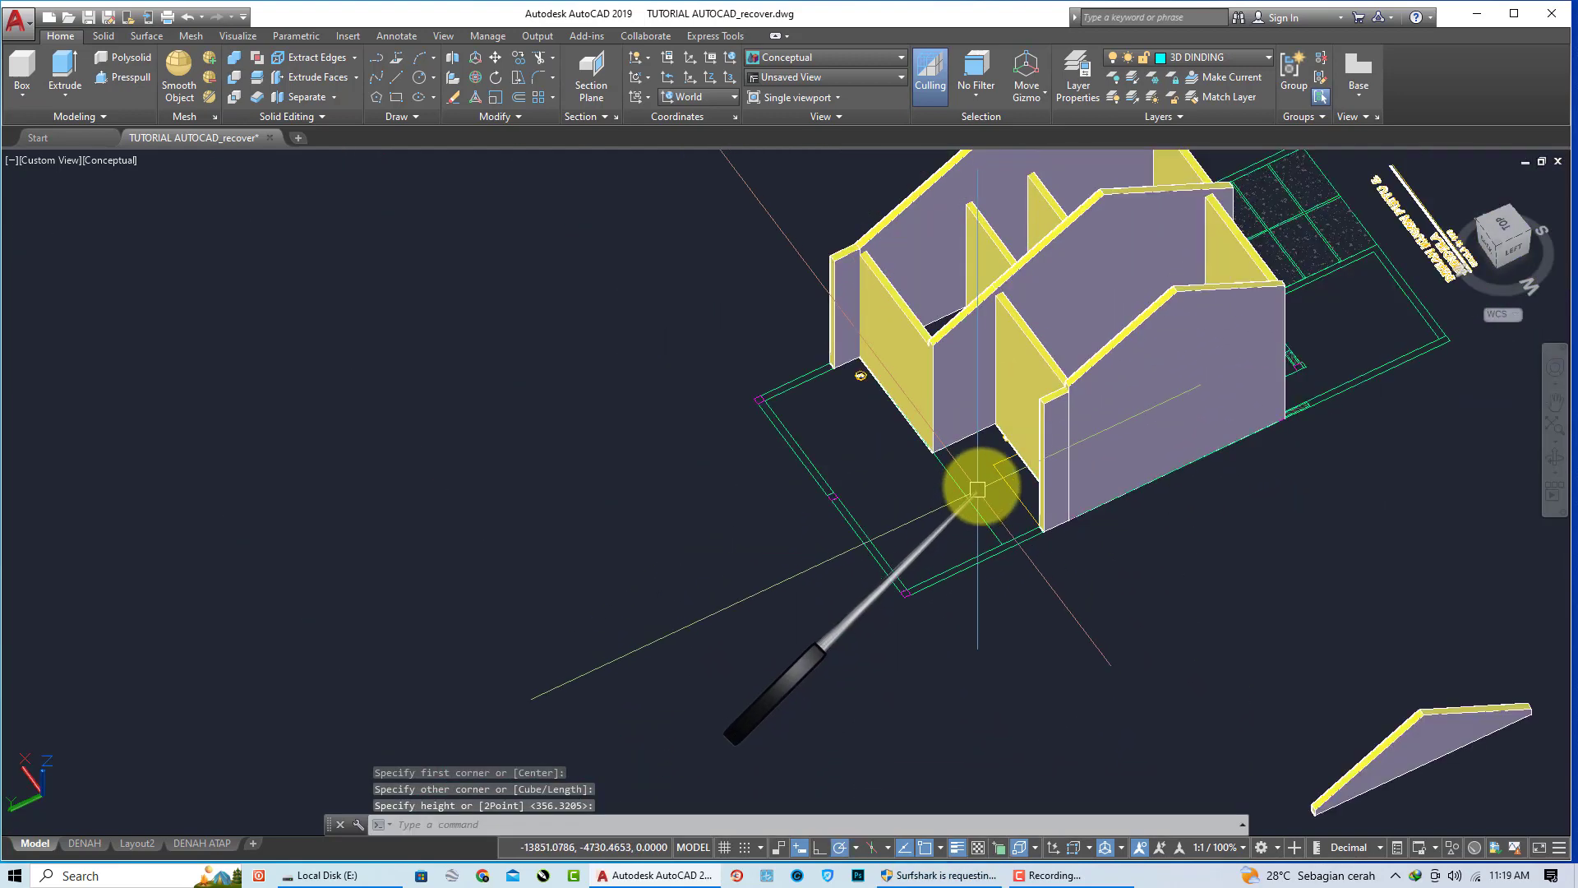
{"action": "scroll", "coordinate": [1057, 381], "scroll_direction": "up", "scroll_amount": 3}
{"action": "scroll", "coordinate": [1047, 388], "scroll_direction": "up", "scroll_amount": 2}
{"action": "scroll", "coordinate": [1065, 391], "scroll_direction": "up", "scroll_amount": 2}
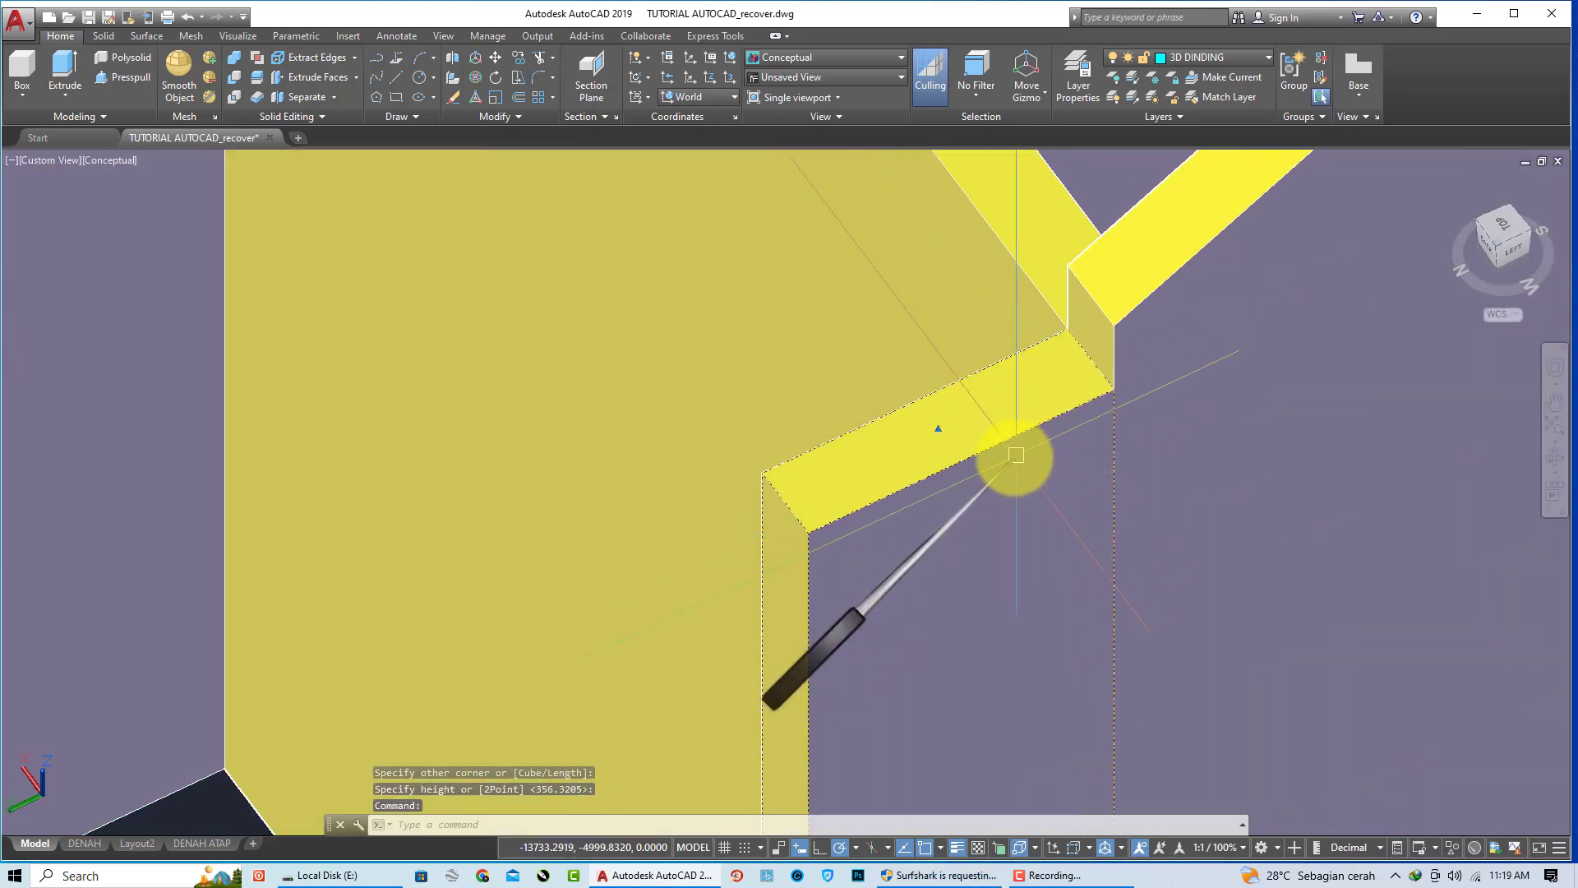
{"action": "key", "text": "Return"}
{"action": "scroll", "coordinate": [986, 472], "scroll_direction": "down", "scroll_amount": 3}
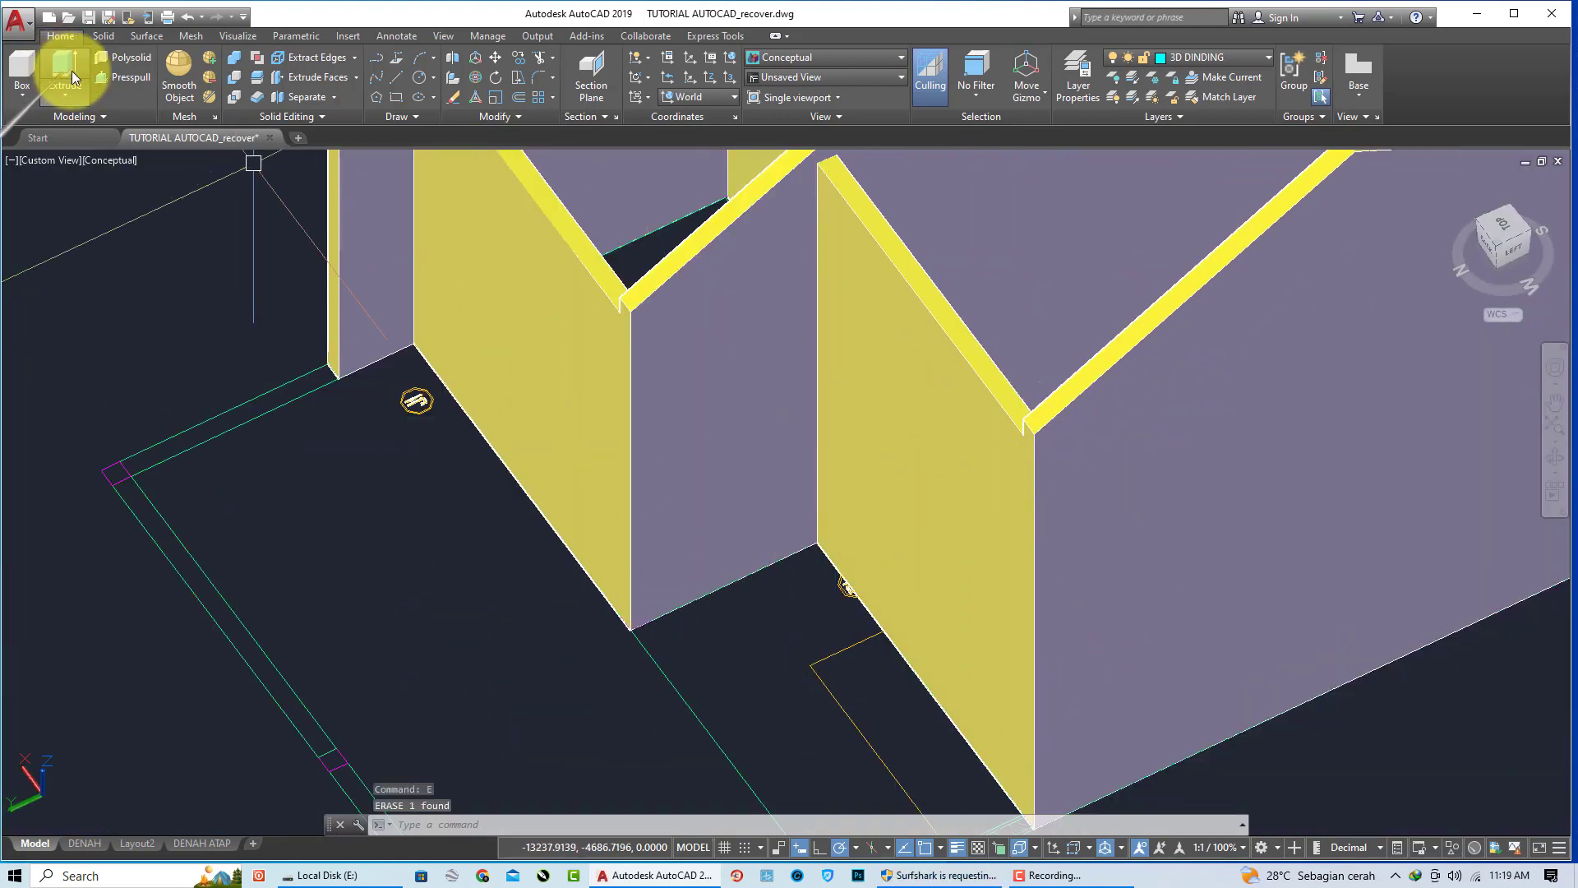
Step: Begin a polysolid wall at the corner, then cancel it
{"action": "left_click", "coordinate": [116, 66]}
{"action": "scroll", "coordinate": [768, 606], "scroll_direction": "down", "scroll_amount": 3}
{"action": "scroll", "coordinate": [820, 661], "scroll_direction": "up", "scroll_amount": 2}
{"action": "scroll", "coordinate": [880, 691], "scroll_direction": "up", "scroll_amount": 2}
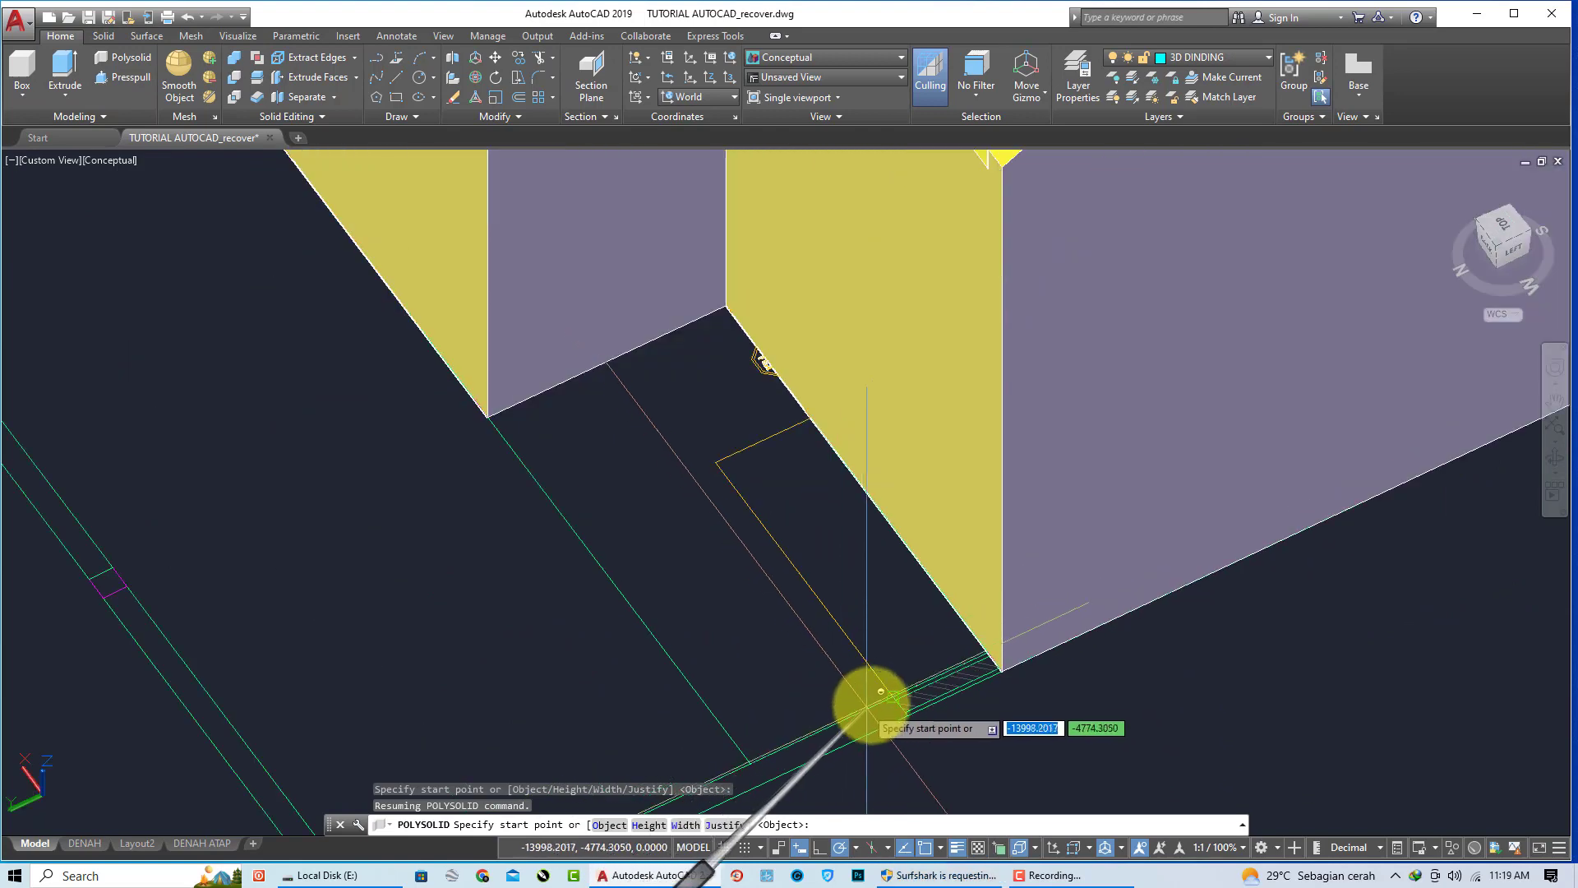
{"action": "scroll", "coordinate": [885, 697], "scroll_direction": "up", "scroll_amount": 2}
{"action": "left_click", "coordinate": [888, 686]}
{"action": "scroll", "coordinate": [976, 680], "scroll_direction": "up", "scroll_amount": 2}
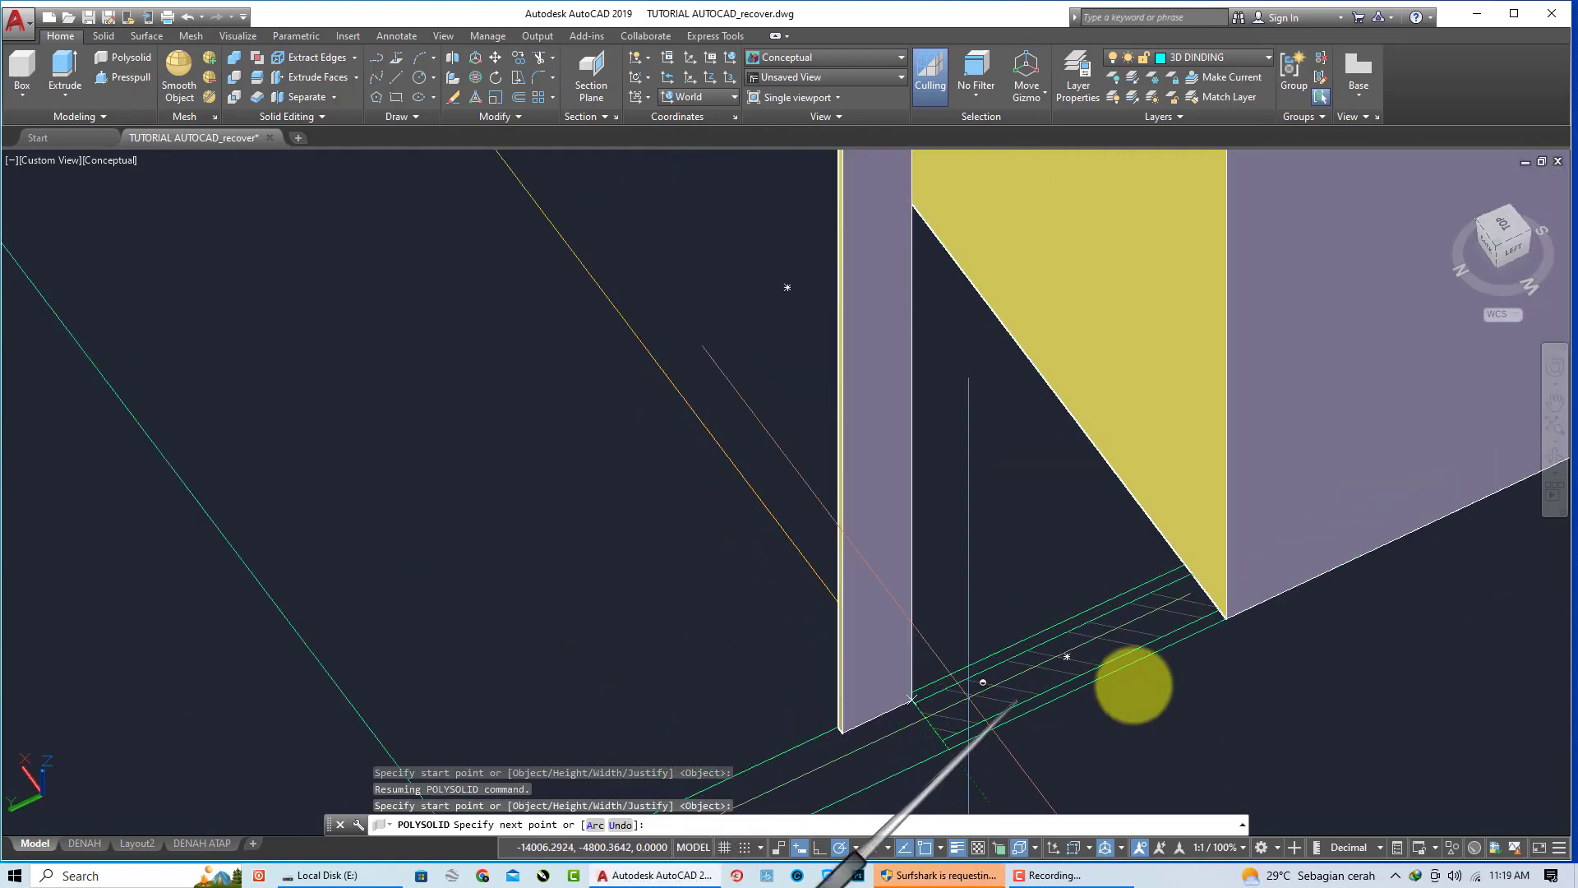
{"action": "scroll", "coordinate": [1167, 641], "scroll_direction": "up", "scroll_amount": 2}
{"action": "key", "text": "Escape"}
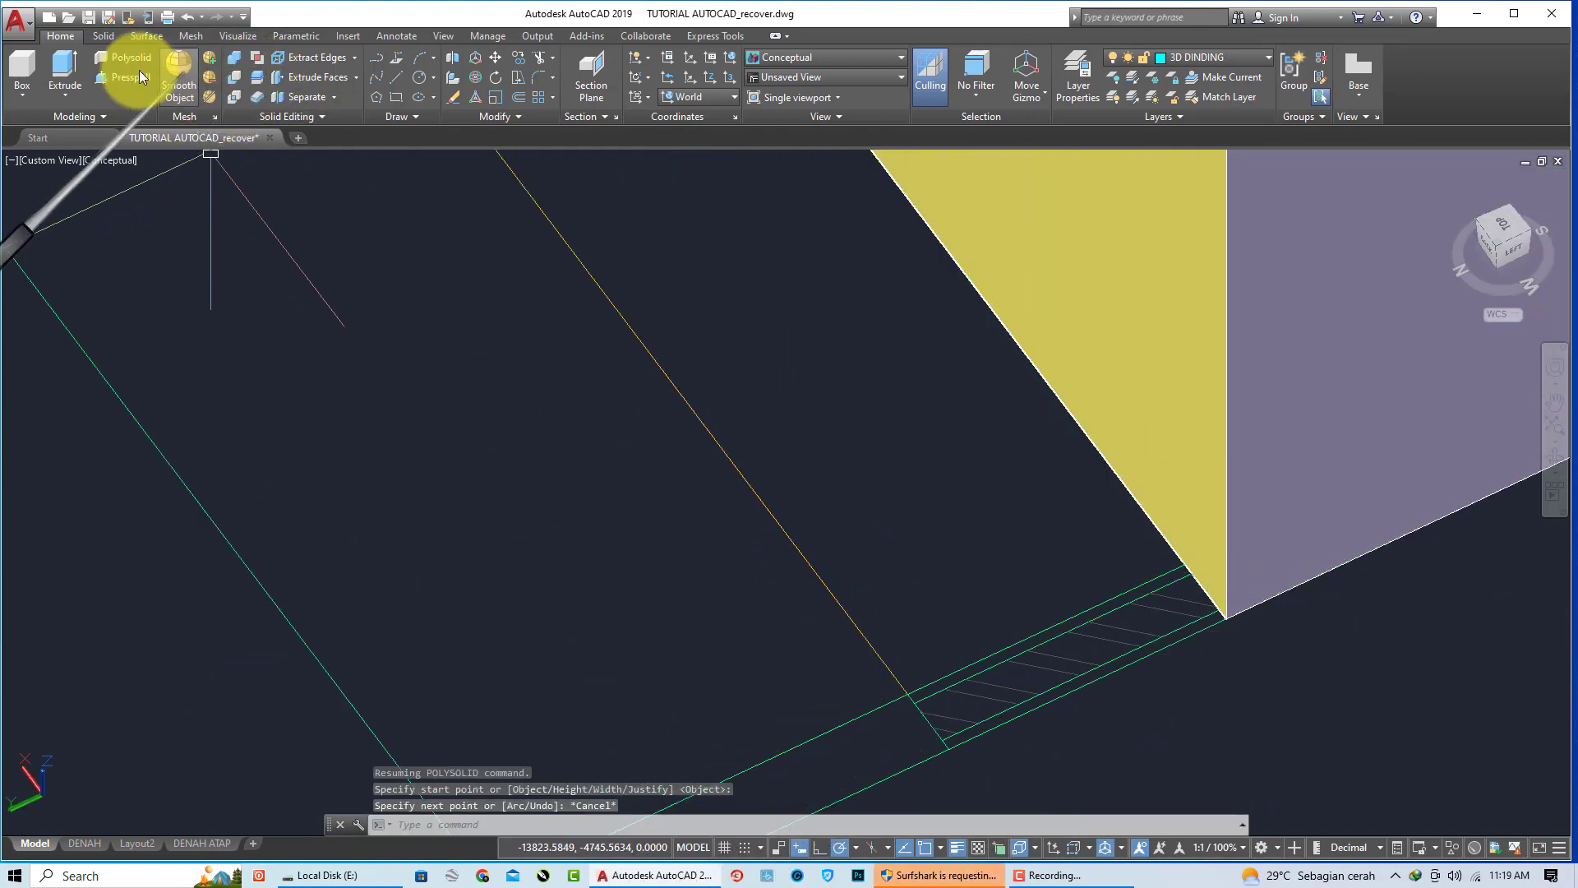
Step: Draw a box solid with its opposite corner fixed at the wall edge
{"action": "left_click", "coordinate": [21, 92]}
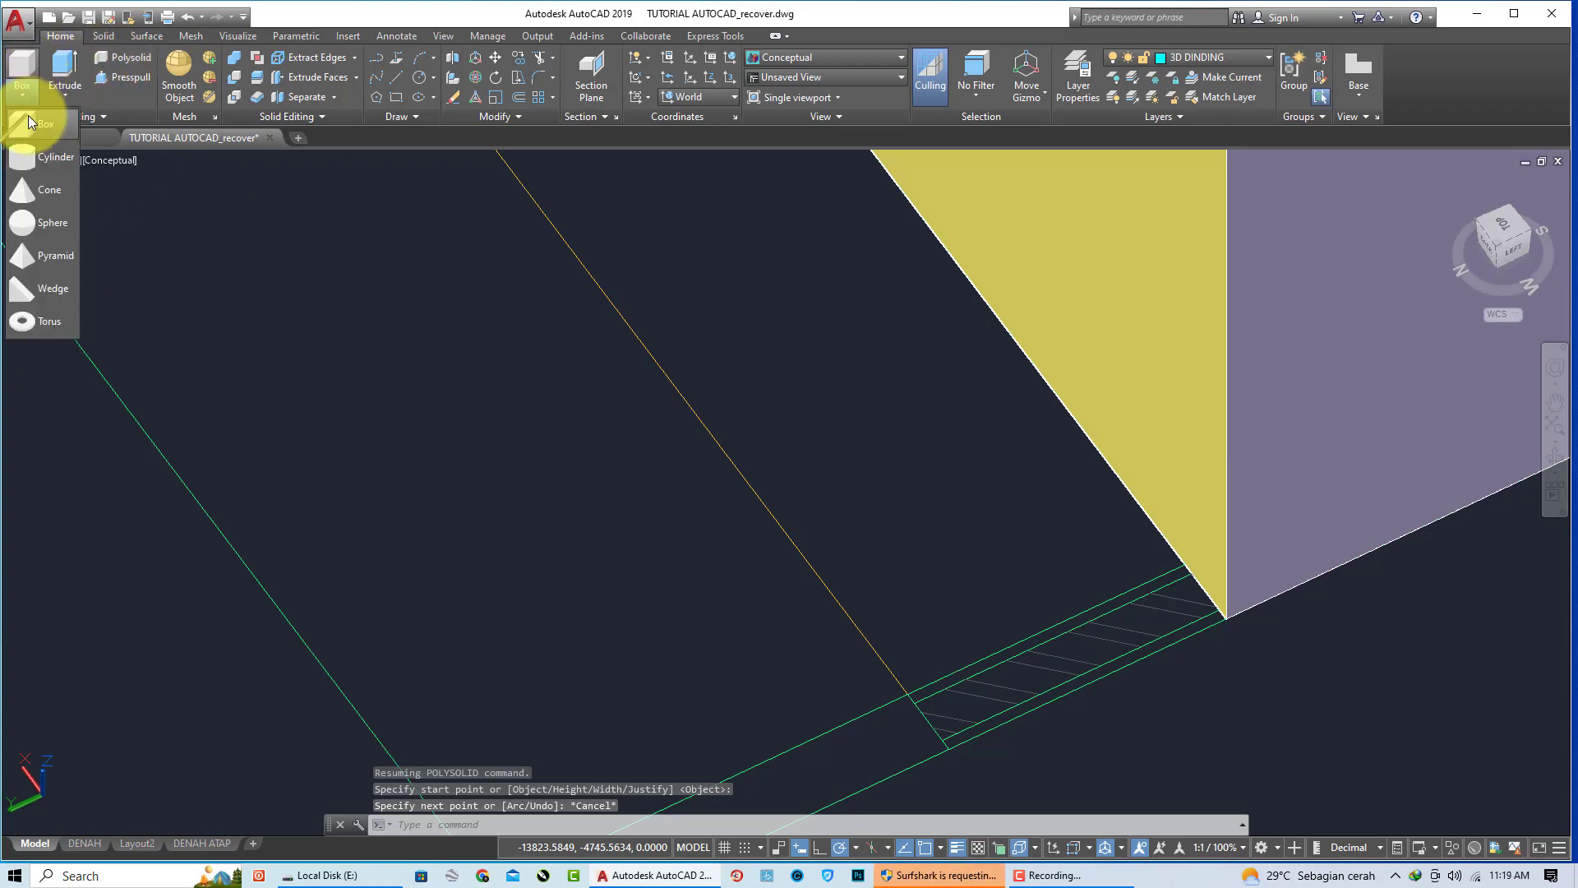
{"action": "left_click", "coordinate": [28, 164]}
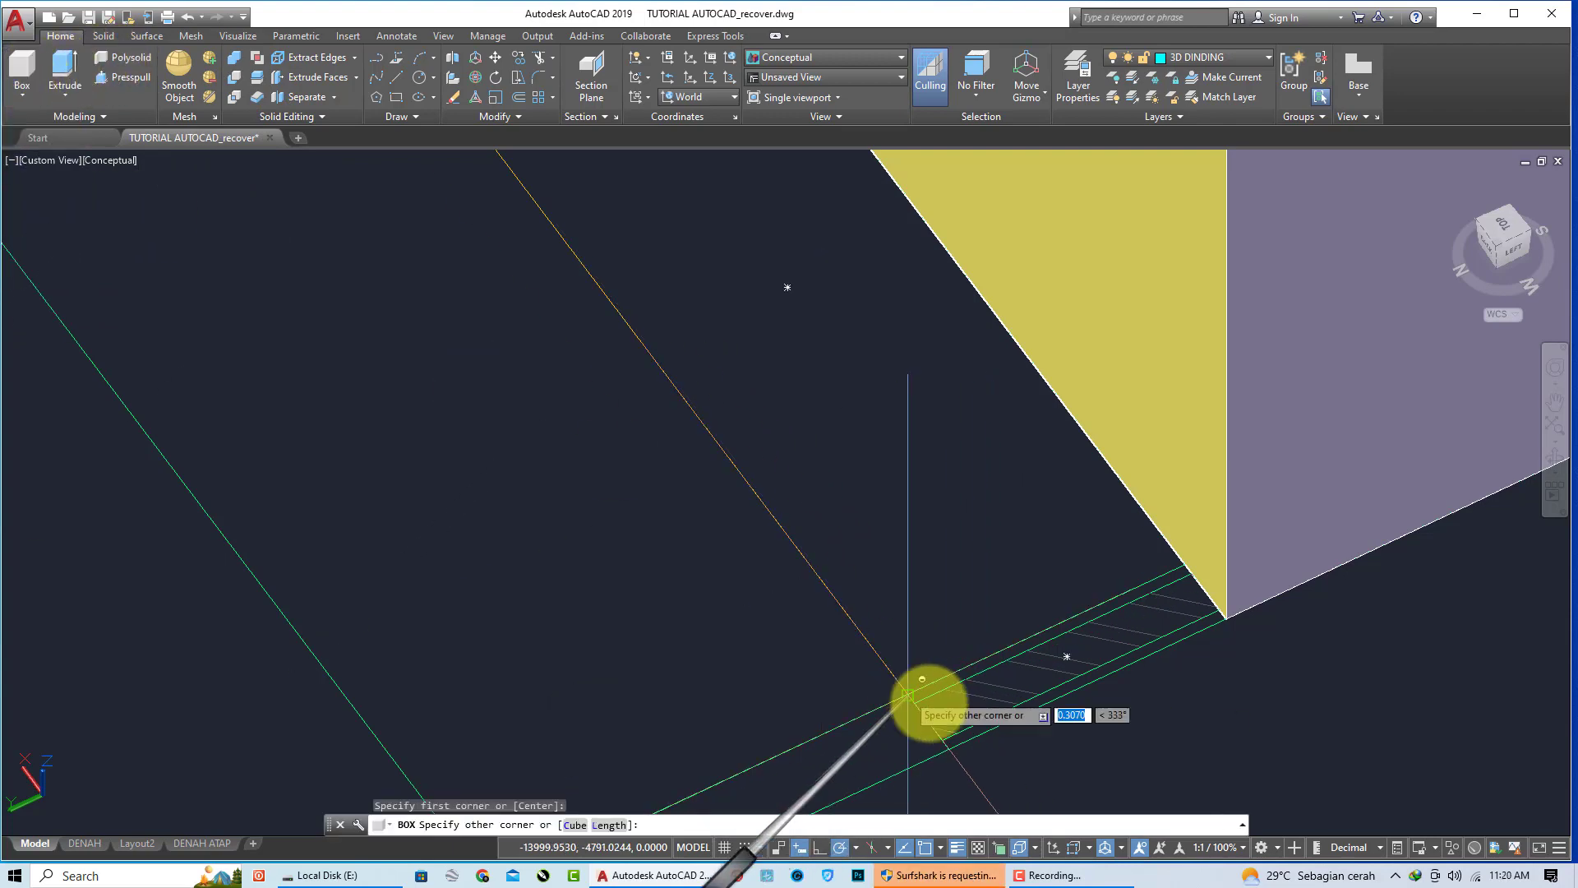
{"action": "left_click", "coordinate": [1227, 618]}
{"action": "scroll", "coordinate": [1184, 510], "scroll_direction": "down", "scroll_amount": 3}
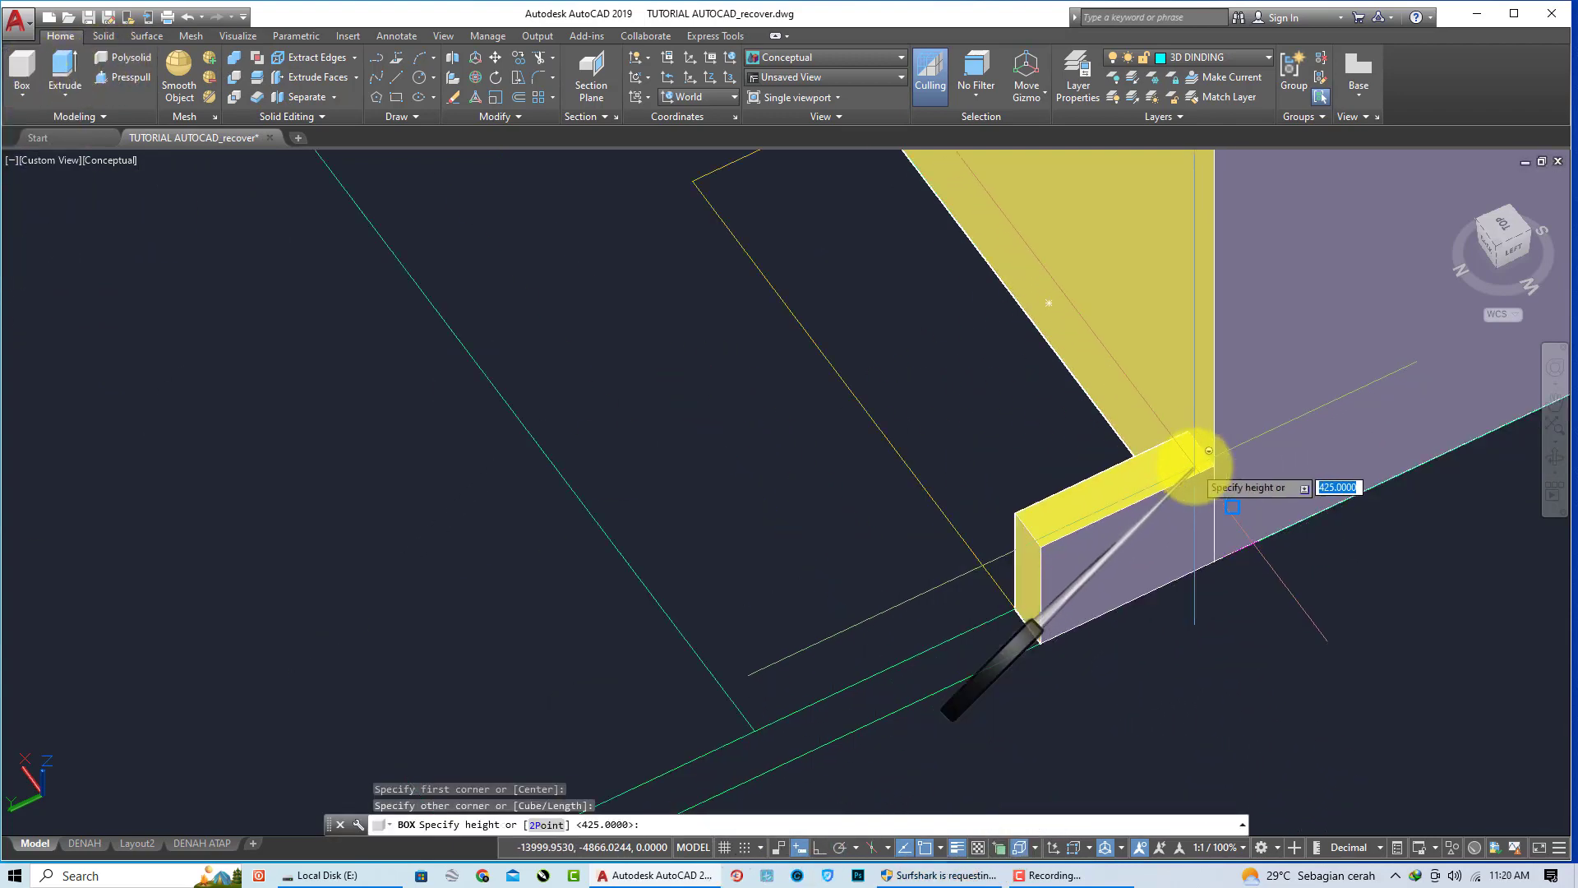
{"action": "scroll", "coordinate": [1180, 465], "scroll_direction": "down", "scroll_amount": 3}
{"action": "scroll", "coordinate": [1190, 411], "scroll_direction": "down", "scroll_amount": 2}
{"action": "scroll", "coordinate": [1183, 263], "scroll_direction": "up", "scroll_amount": 3}
{"action": "scroll", "coordinate": [1171, 328], "scroll_direction": "up", "scroll_amount": 2}
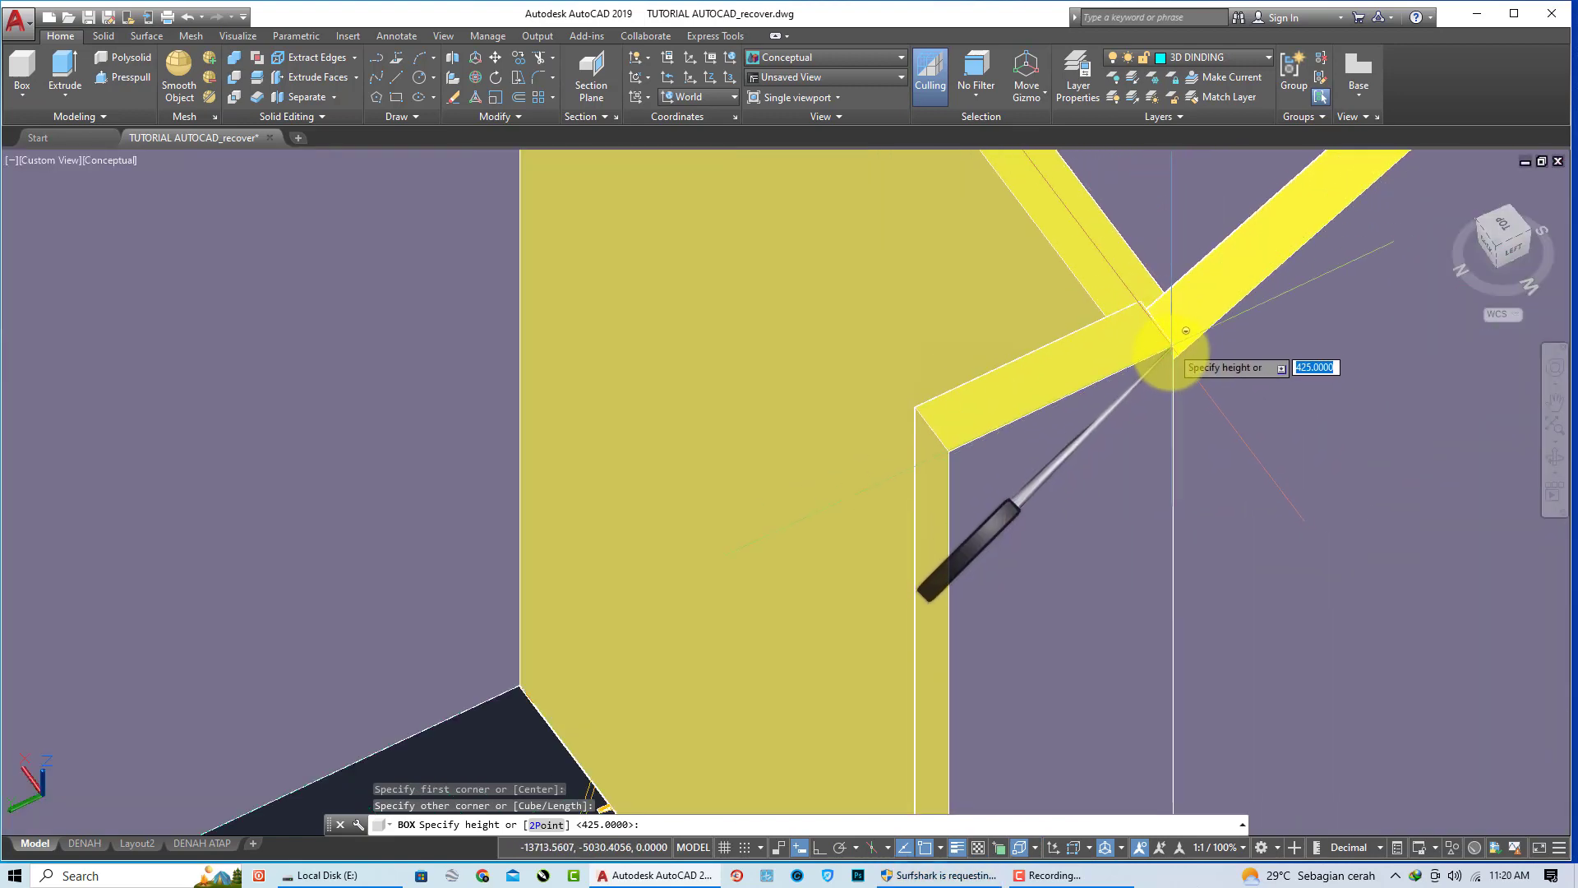
{"action": "key", "text": "Return"}
{"action": "scroll", "coordinate": [1151, 394], "scroll_direction": "down", "scroll_amount": 4}
{"action": "scroll", "coordinate": [1061, 476], "scroll_direction": "down", "scroll_amount": 2}
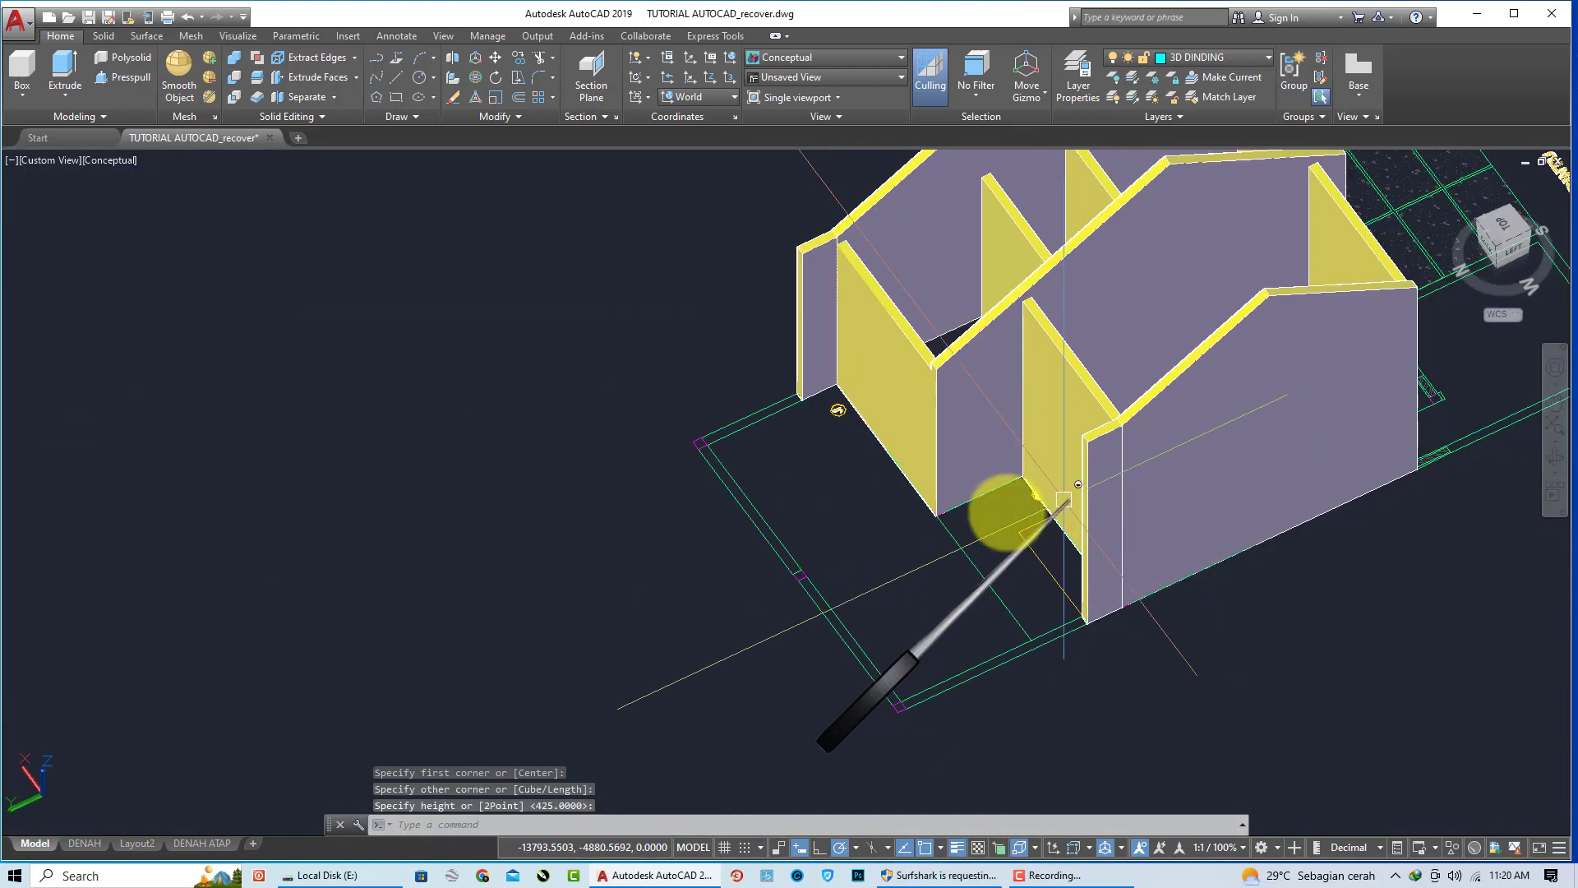
Step: Restart Polysolid after a cancelled attempt and set its height to 147
{"action": "left_click", "coordinate": [125, 63]}
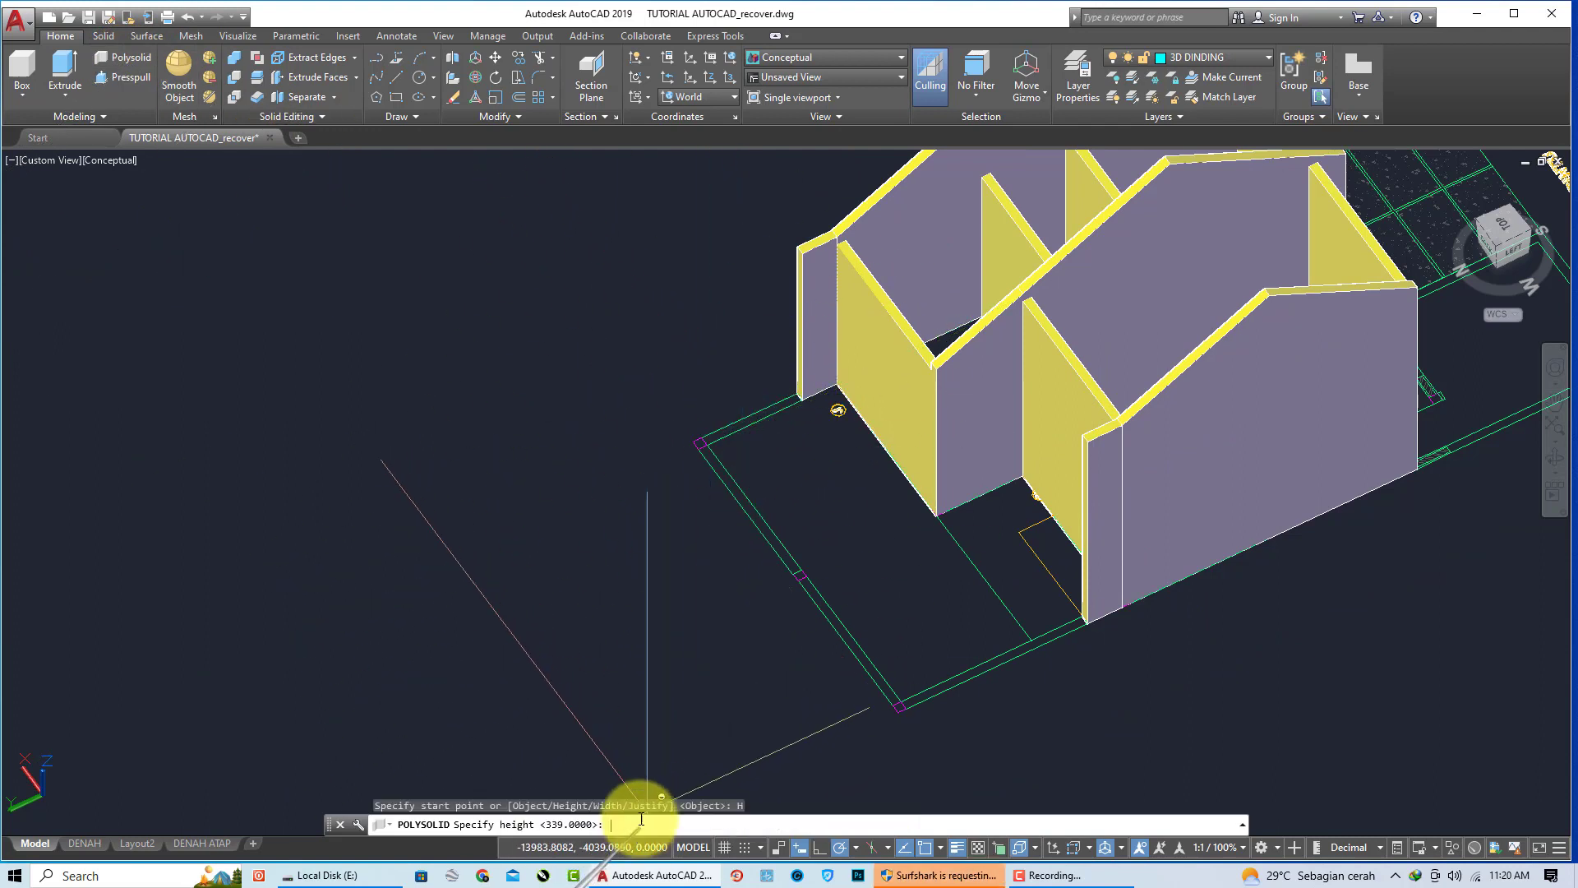
{"action": "type", "text": "W"}
{"action": "key", "text": "Return"}
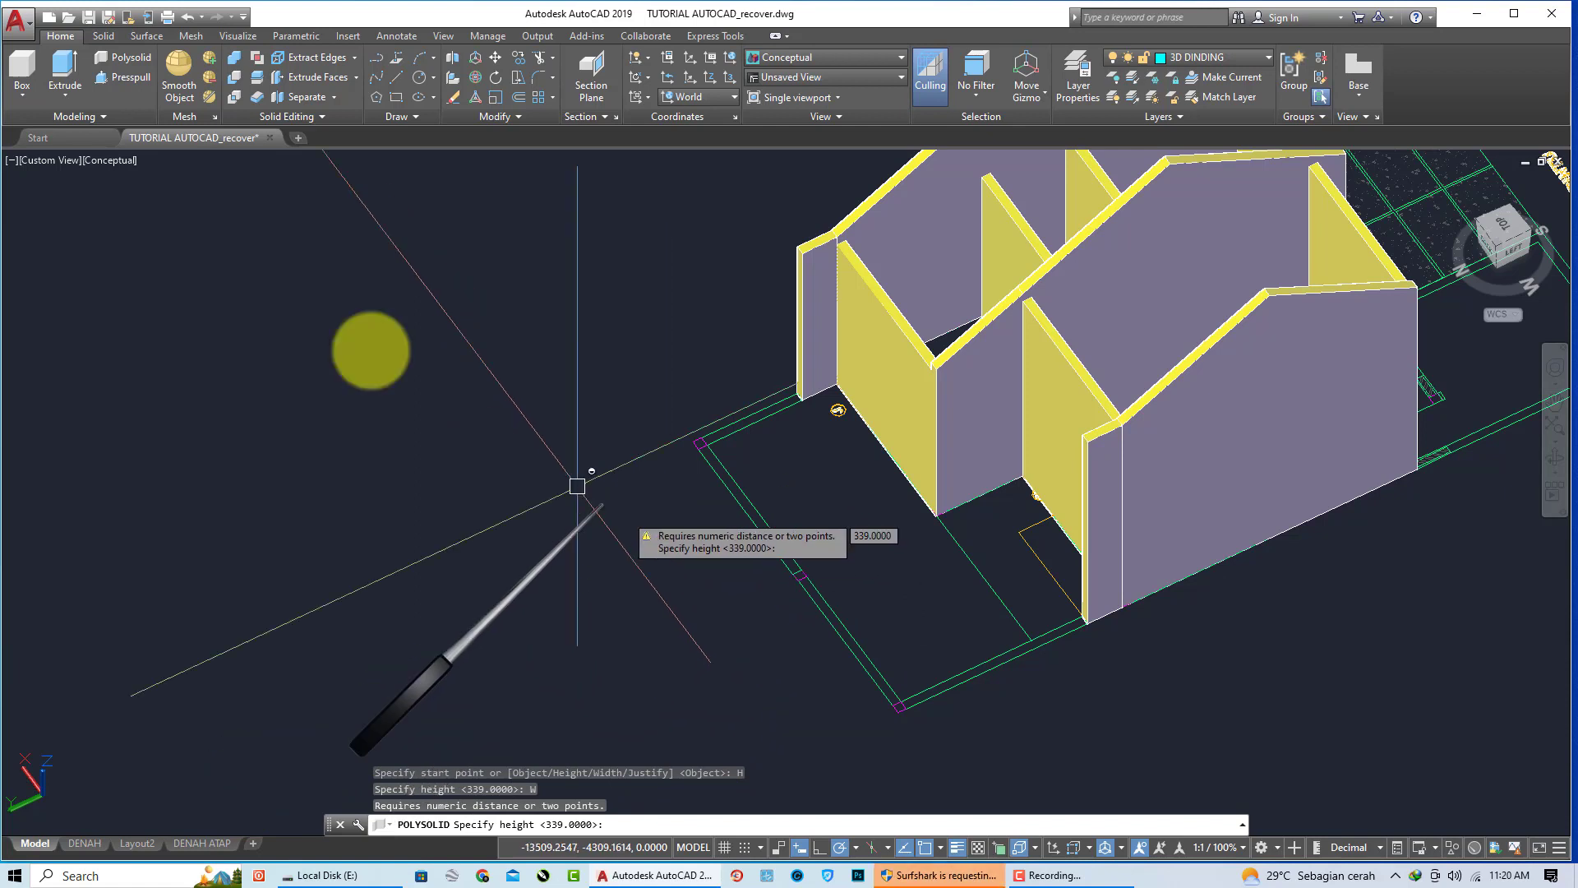
{"action": "key", "text": "Escape"}
{"action": "left_click", "coordinate": [130, 59]}
{"action": "type", "text": "147"}
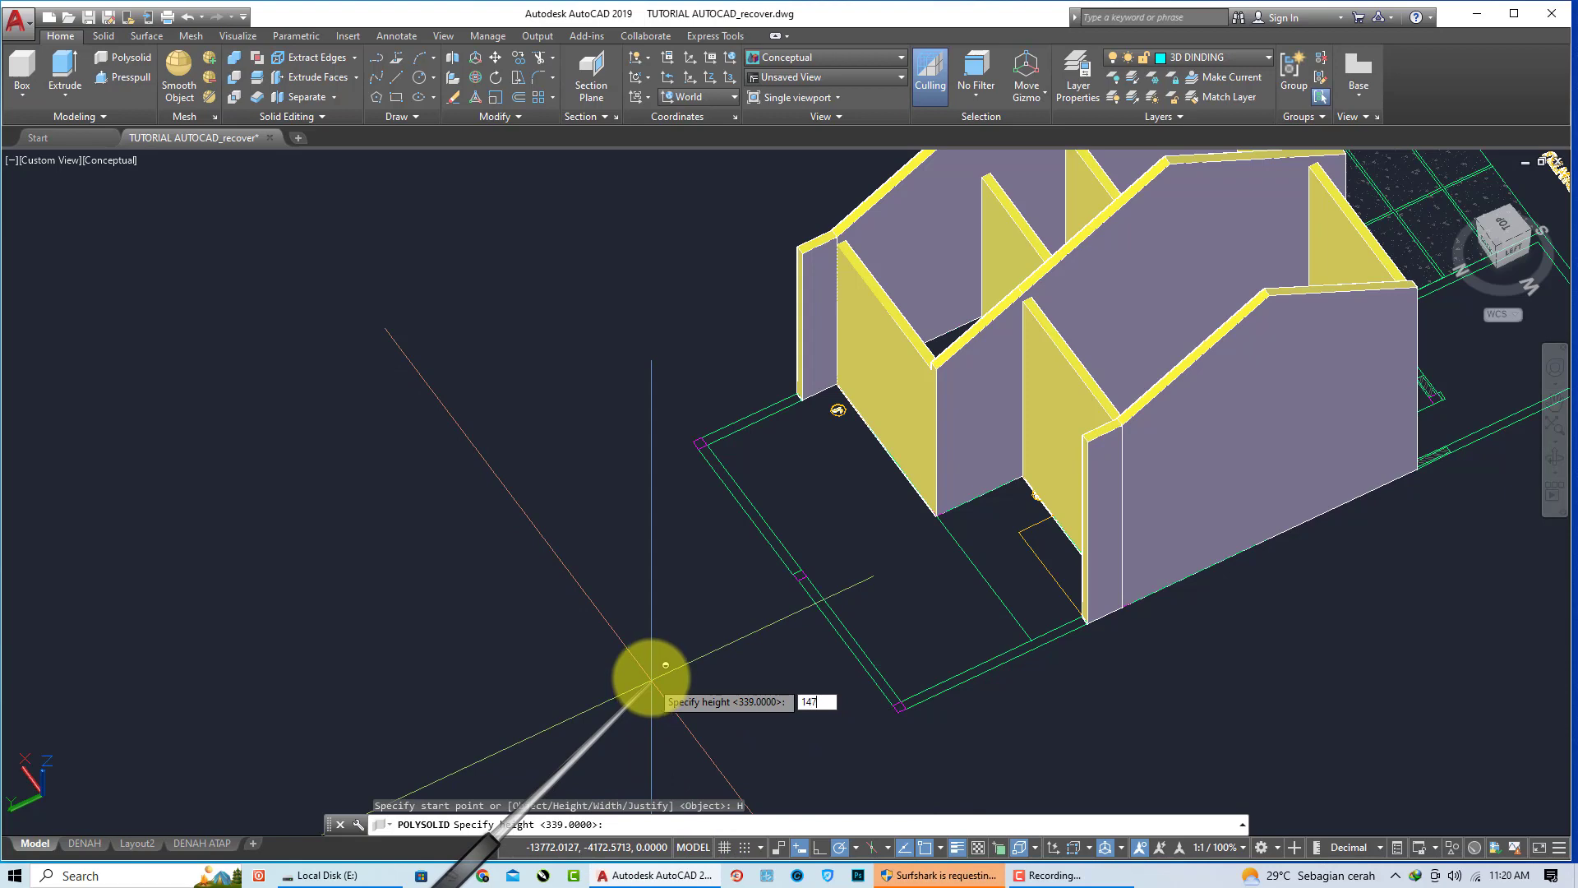
{"action": "key", "text": "Return"}
{"action": "scroll", "coordinate": [825, 411], "scroll_direction": "up", "scroll_amount": 3}
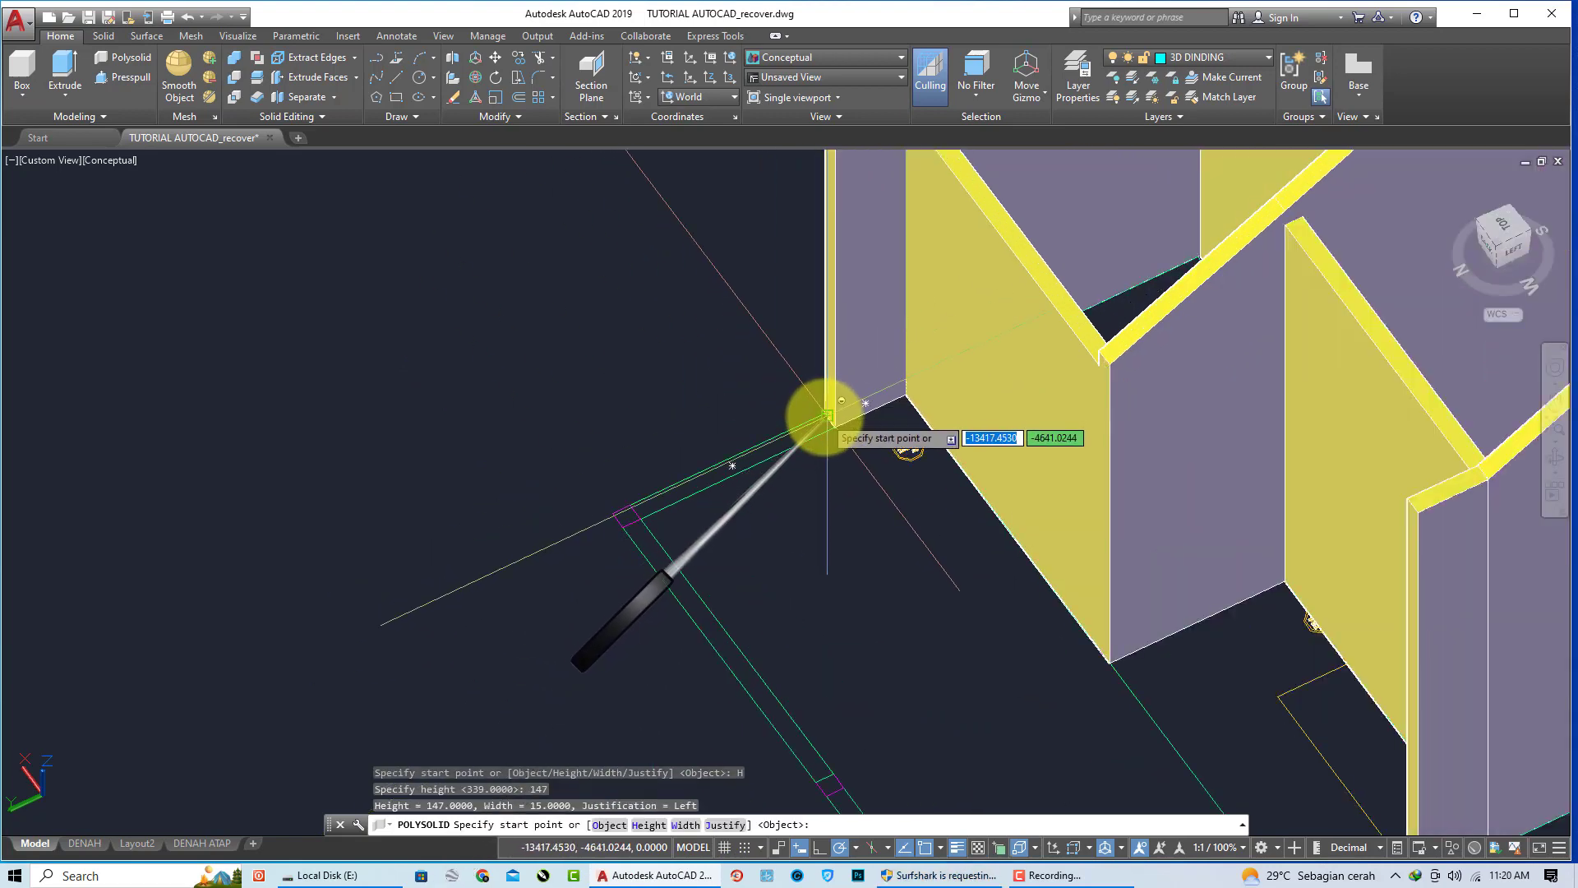
Step: Draw the 15-wide low wall from the existing wall's end through the front corners
{"action": "left_click", "coordinate": [825, 415]}
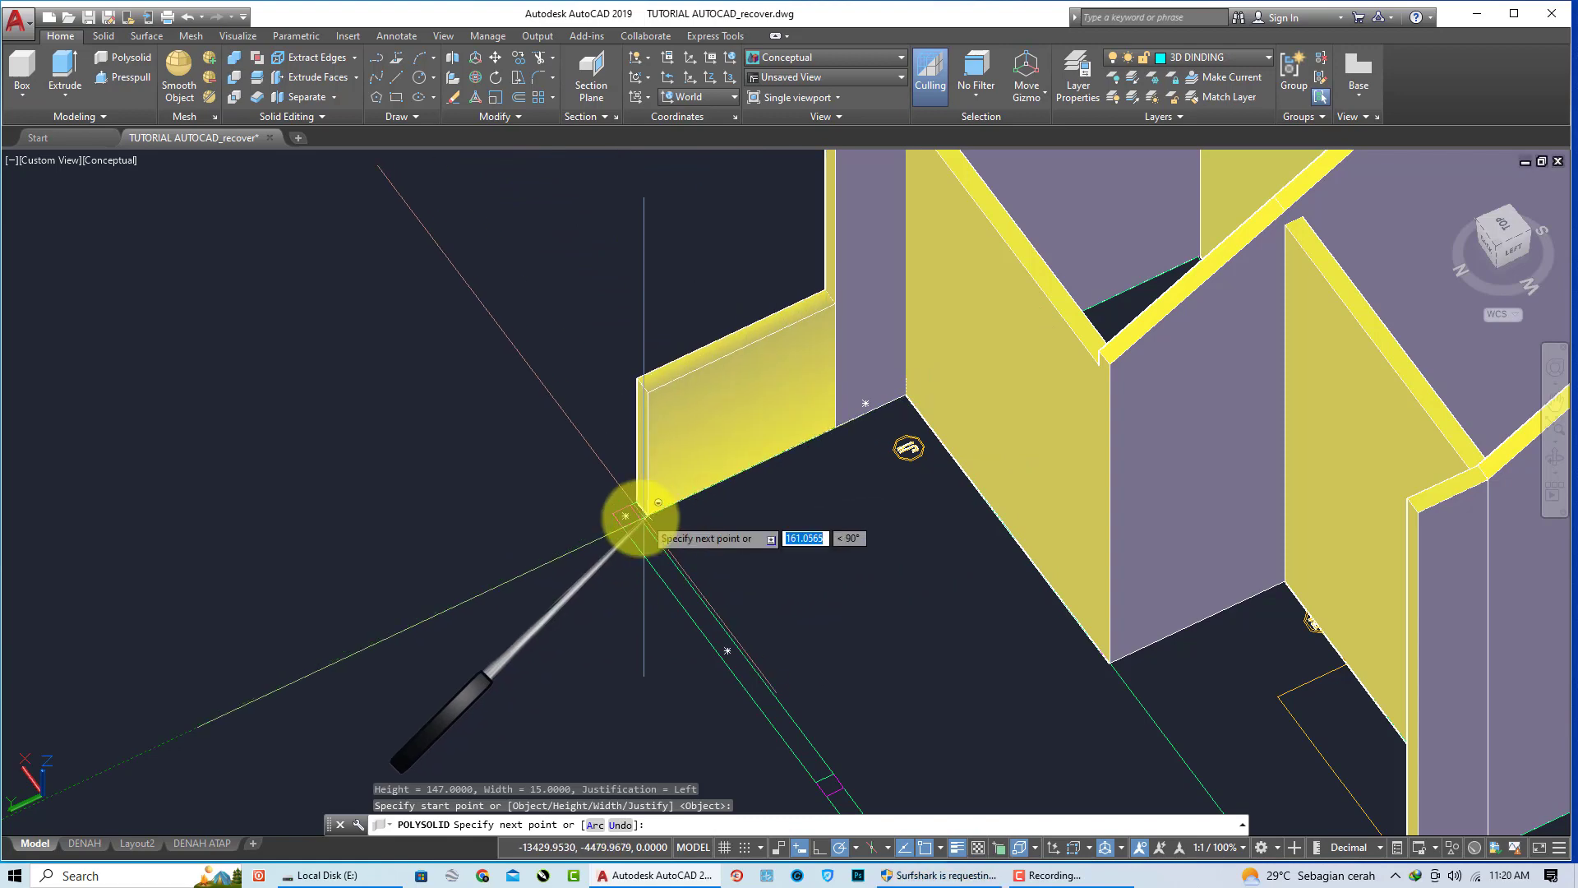
{"action": "left_click", "coordinate": [639, 518]}
{"action": "scroll", "coordinate": [583, 460], "scroll_direction": "down", "scroll_amount": 5}
{"action": "scroll", "coordinate": [723, 662], "scroll_direction": "up", "scroll_amount": 3}
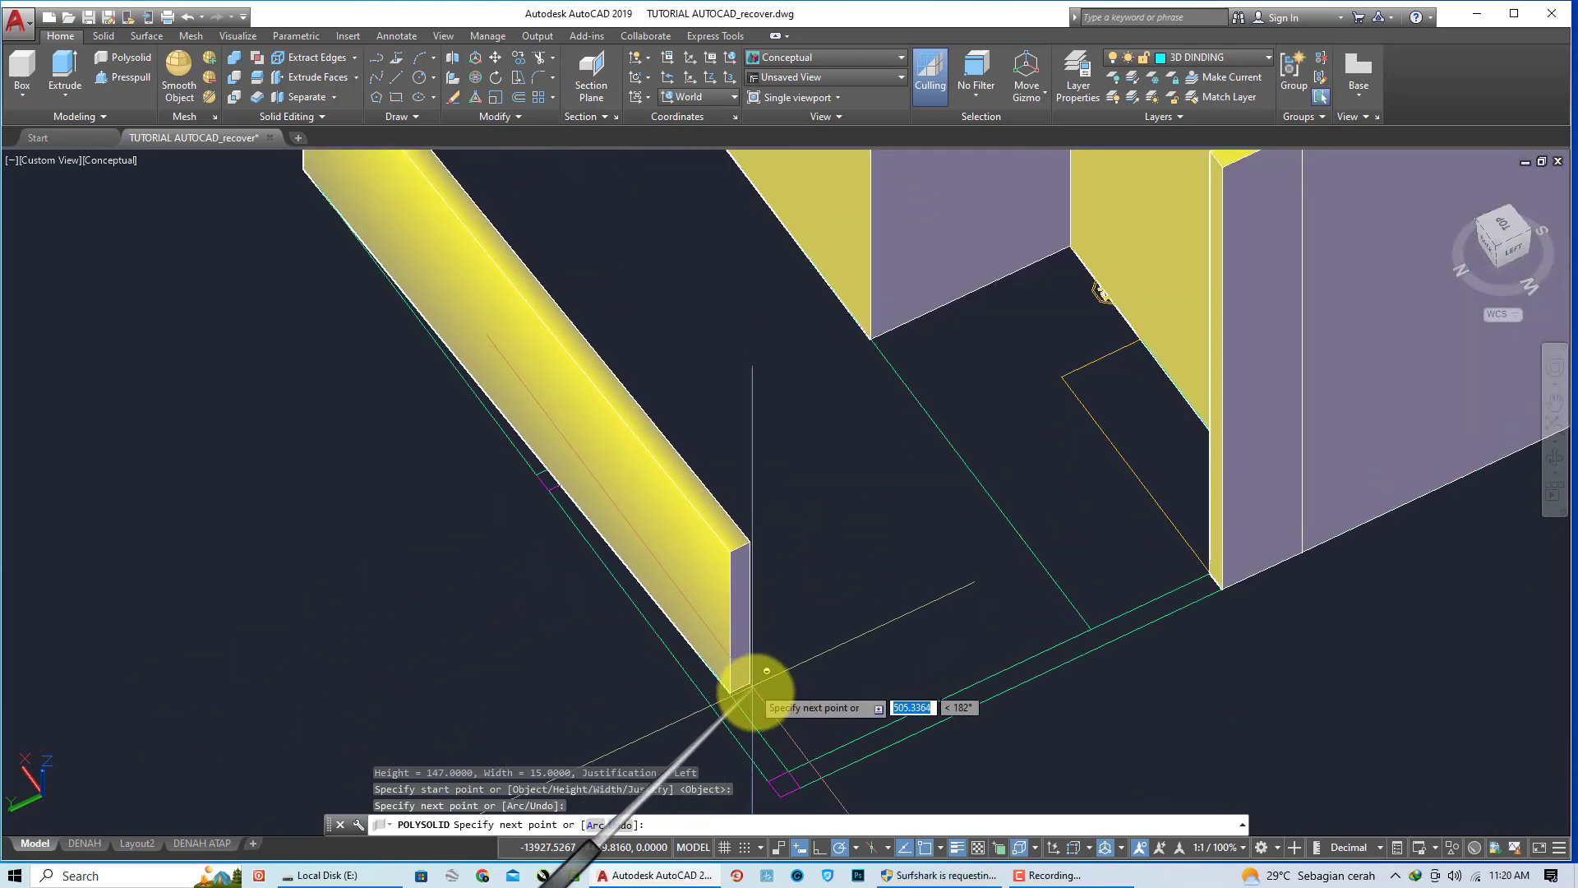
{"action": "scroll", "coordinate": [756, 715], "scroll_direction": "up", "scroll_amount": 2}
{"action": "left_click", "coordinate": [779, 754]}
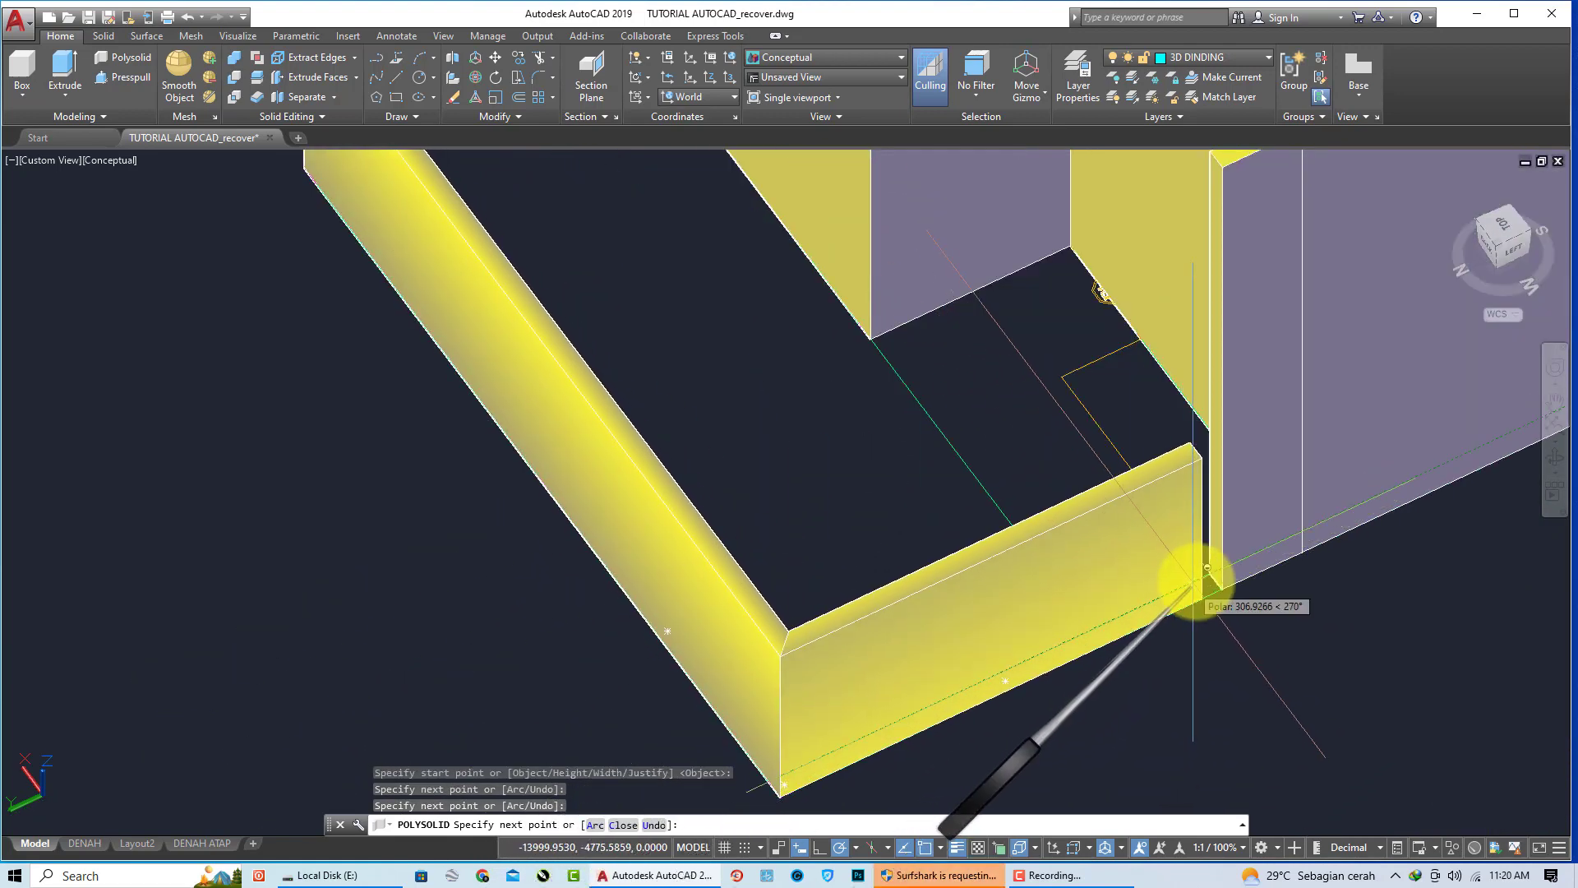
{"action": "left_click", "coordinate": [1209, 572]}
{"action": "scroll", "coordinate": [1199, 564], "scroll_direction": "down", "scroll_amount": 2}
{"action": "scroll", "coordinate": [1046, 588], "scroll_direction": "down", "scroll_amount": 2}
{"action": "key", "text": "Return"}
{"action": "scroll", "coordinate": [953, 563], "scroll_direction": "down", "scroll_amount": 2}
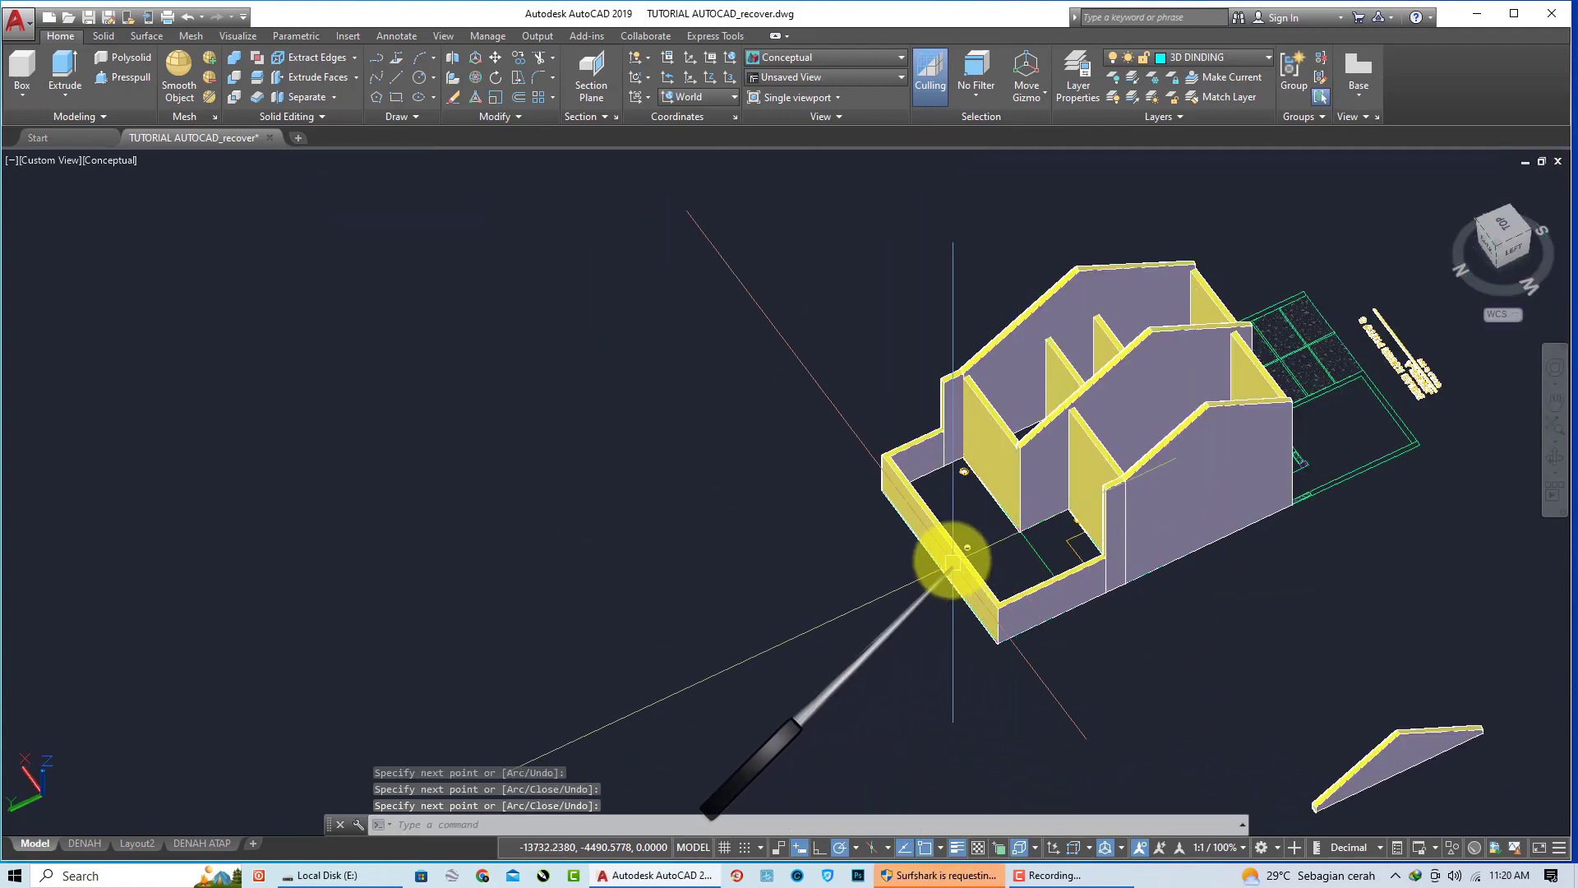
{"action": "mouse_move", "coordinate": [964, 567]}
{"action": "middle_mouse_down", "text": "shift"}
{"action": "mouse_move", "coordinate": [863, 504]}
{"action": "mouse_move", "coordinate": [846, 553]}
{"action": "mouse_move", "coordinate": [757, 609]}
{"action": "mouse_move", "coordinate": [1090, 587]}
{"action": "mouse_move", "coordinate": [862, 540]}
{"action": "middle_mouse_up", "text": "shift"}
{"action": "scroll", "coordinate": [698, 528], "scroll_direction": "down", "scroll_amount": 3}
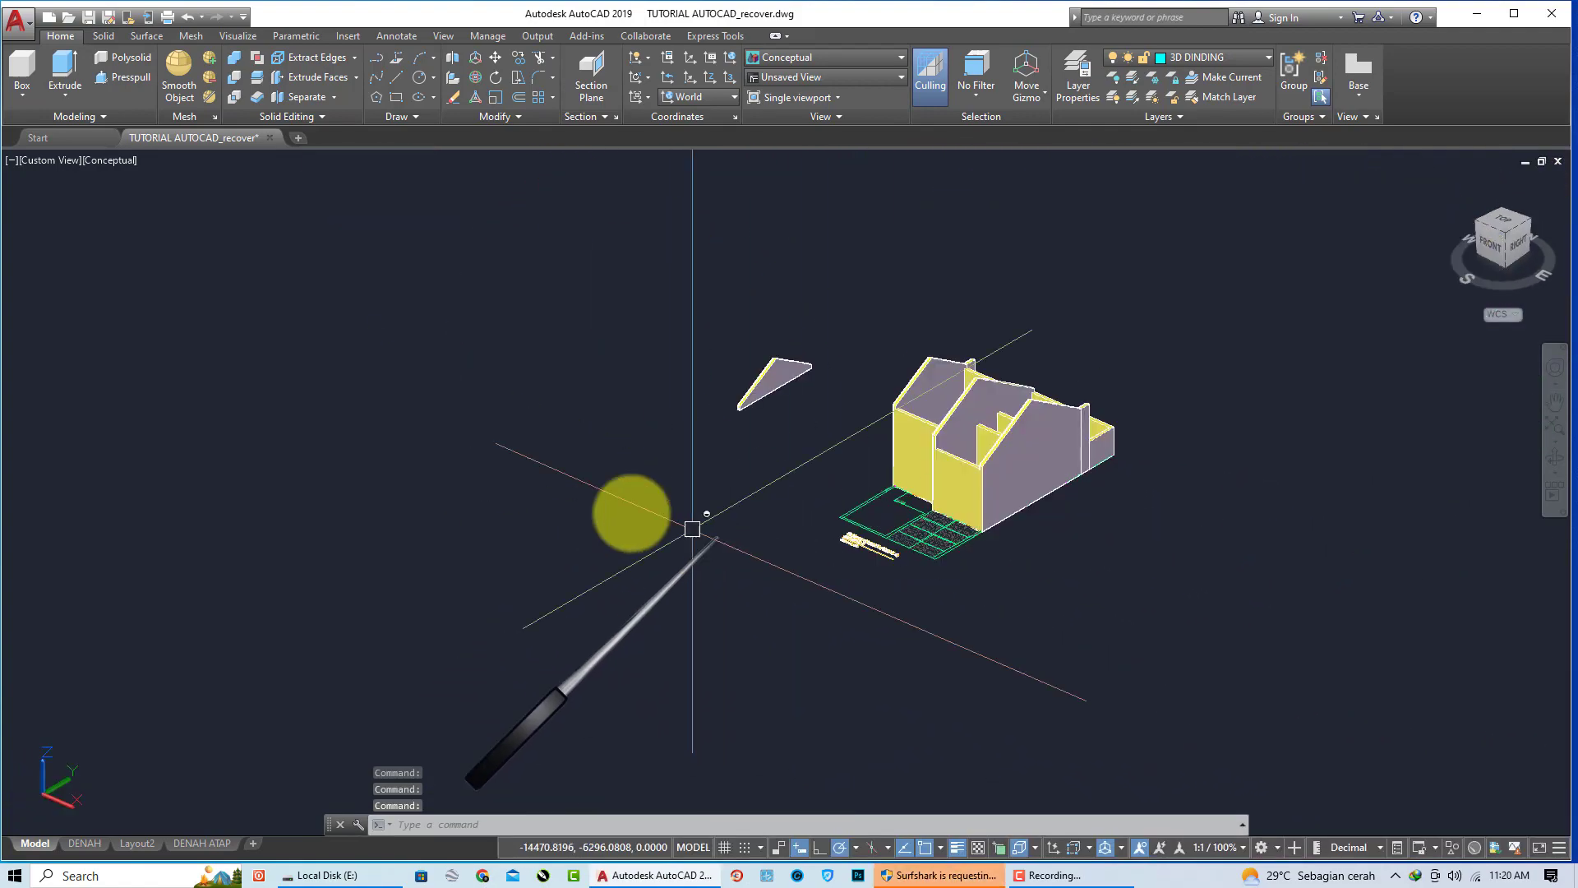
{"action": "scroll", "coordinate": [698, 528], "scroll_direction": "down", "scroll_amount": 2}
{"action": "middle_click_drag", "start_coordinate": [973, 547], "coordinate": [891, 528]}
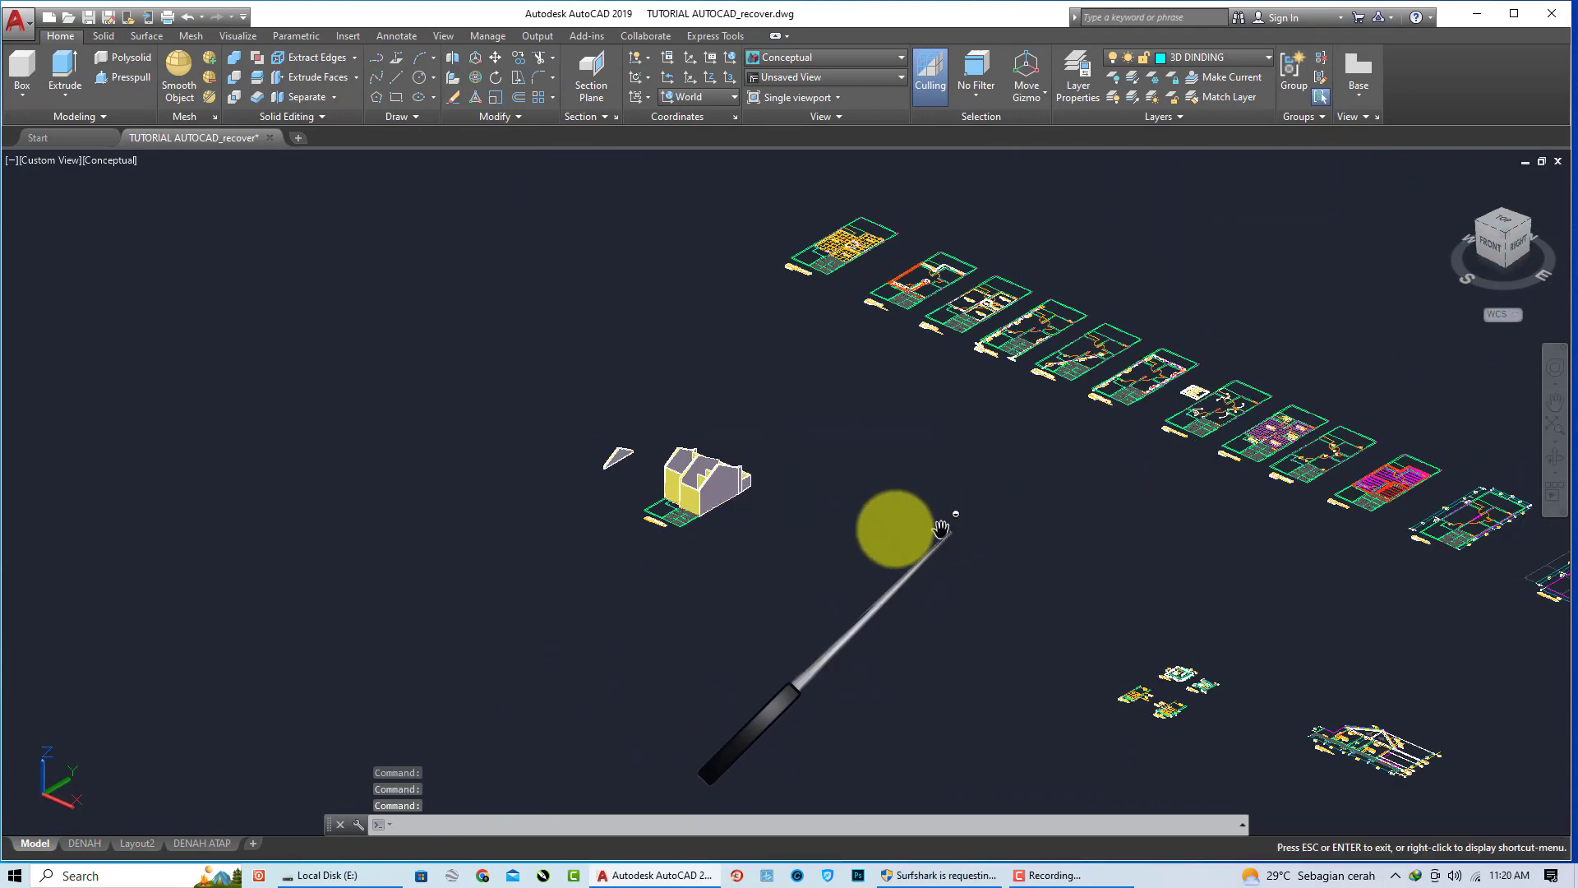
{"action": "middle_click_drag", "start_coordinate": [1150, 545], "coordinate": [1059, 536]}
{"action": "scroll", "coordinate": [1356, 582], "scroll_direction": "up", "scroll_amount": 2}
{"action": "scroll", "coordinate": [846, 591], "scroll_direction": "up", "scroll_amount": 2}
{"action": "mouse_move", "coordinate": [1226, 599]}
{"action": "middle_mouse_down"}
{"action": "mouse_move", "coordinate": [845, 592]}
{"action": "mouse_move", "coordinate": [1101, 671]}
{"action": "middle_mouse_up"}
{"action": "left_click_drag", "start_coordinate": [1101, 671], "coordinate": [908, 581]}
{"action": "left_click_drag", "start_coordinate": [1241, 719], "coordinate": [1120, 644]}
{"action": "key", "text": "Escape"}
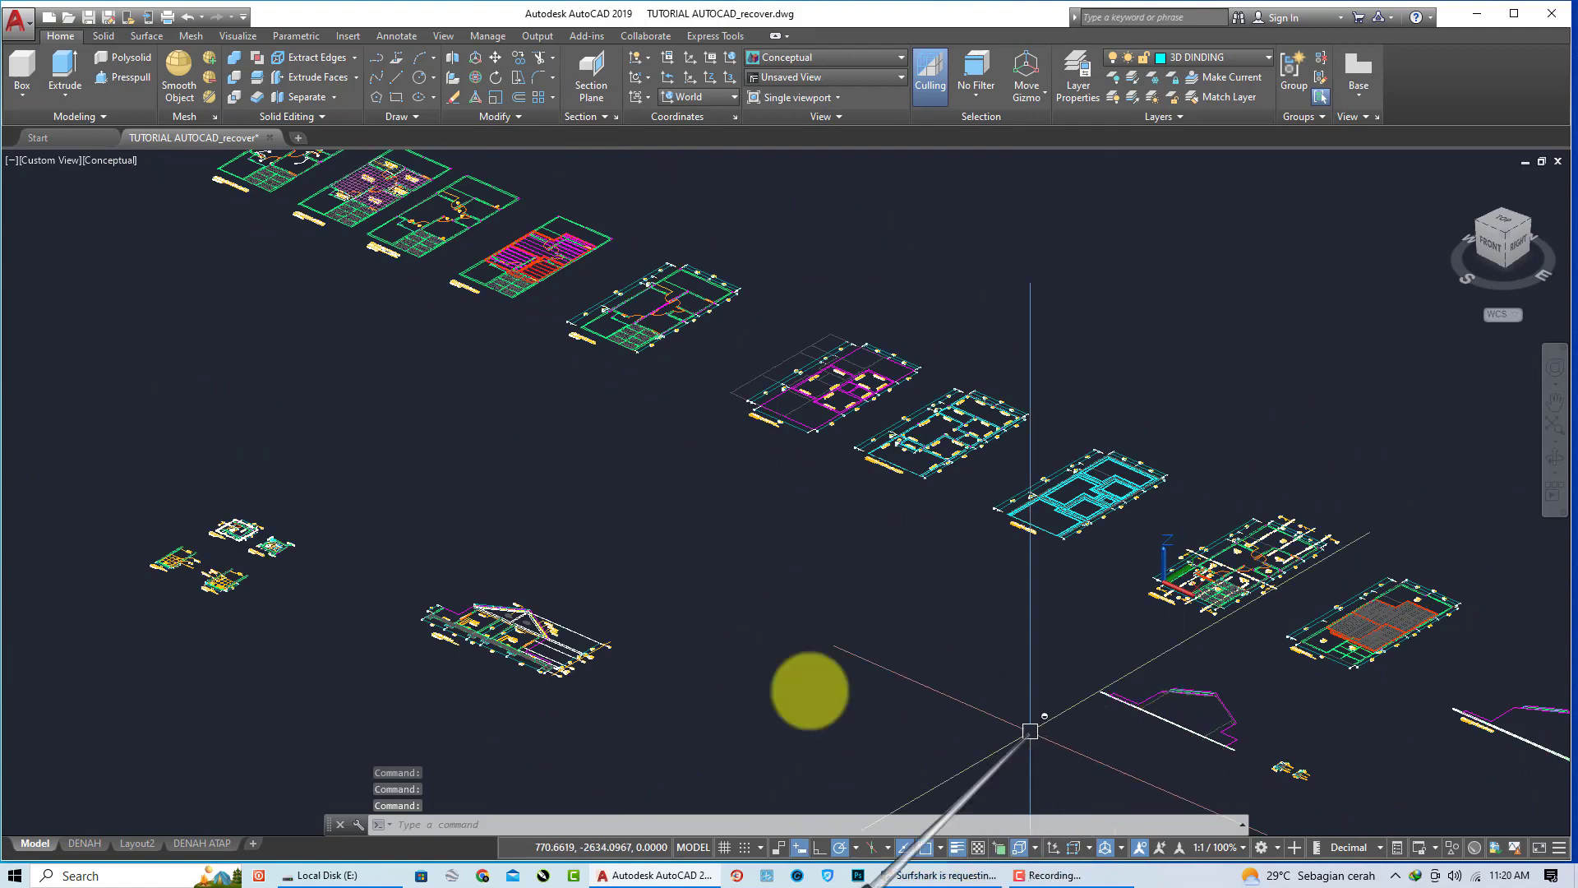
{"action": "scroll", "coordinate": [546, 652], "scroll_direction": "up", "scroll_amount": 1}
{"action": "scroll", "coordinate": [751, 694], "scroll_direction": "up", "scroll_amount": 3}
{"action": "scroll", "coordinate": [782, 669], "scroll_direction": "up", "scroll_amount": 2}
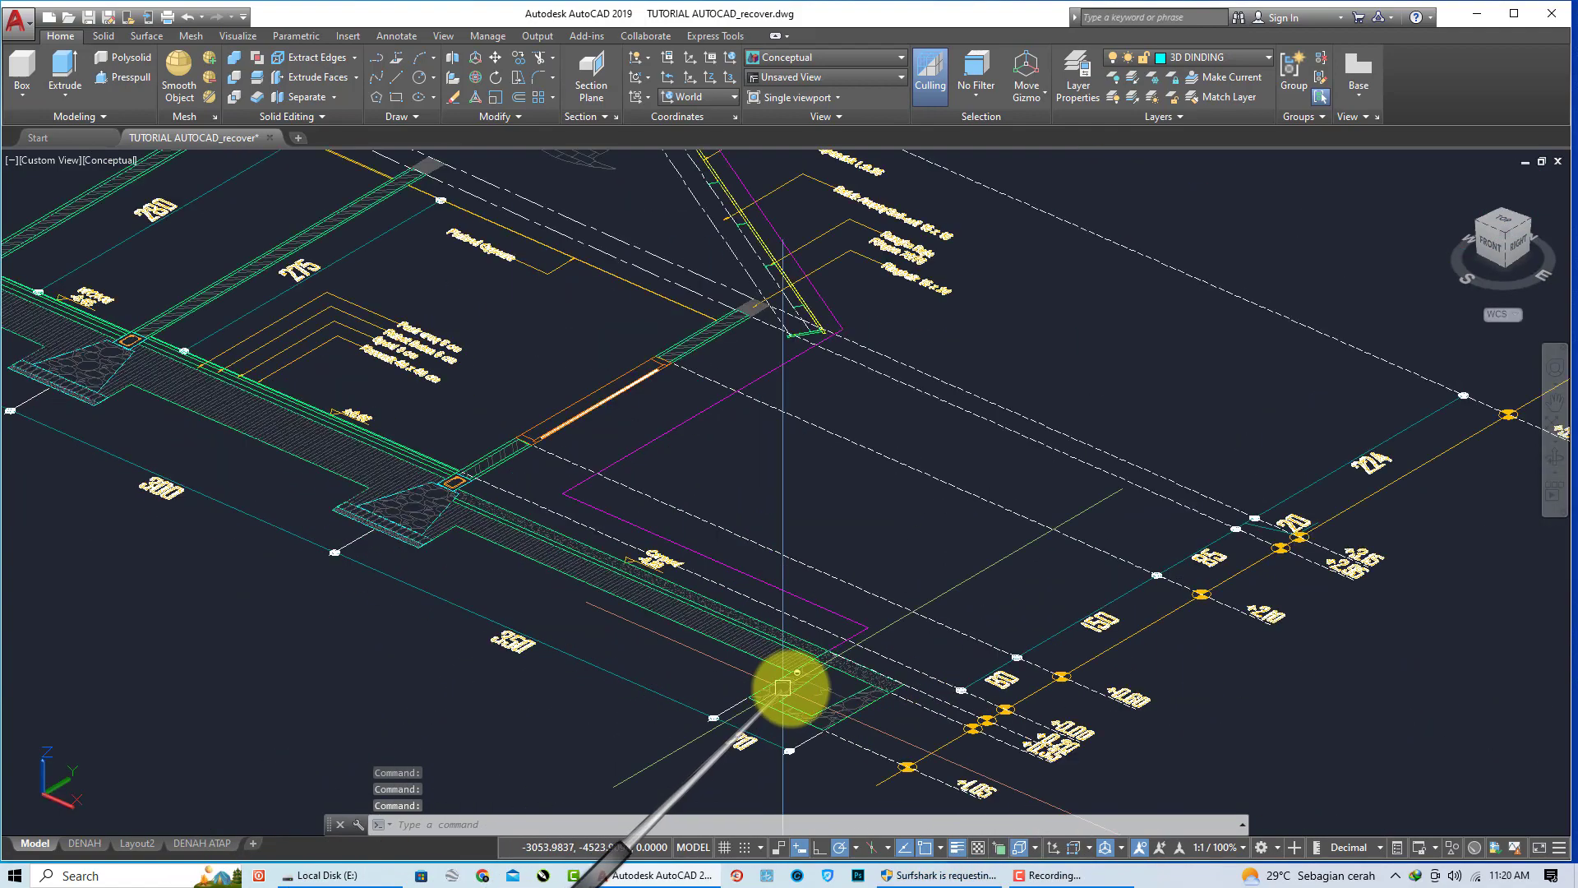
{"action": "scroll", "coordinate": [825, 680], "scroll_direction": "up", "scroll_amount": 2}
{"action": "scroll", "coordinate": [824, 680], "scroll_direction": "up", "scroll_amount": 2}
{"action": "scroll", "coordinate": [846, 680], "scroll_direction": "down", "scroll_amount": 3}
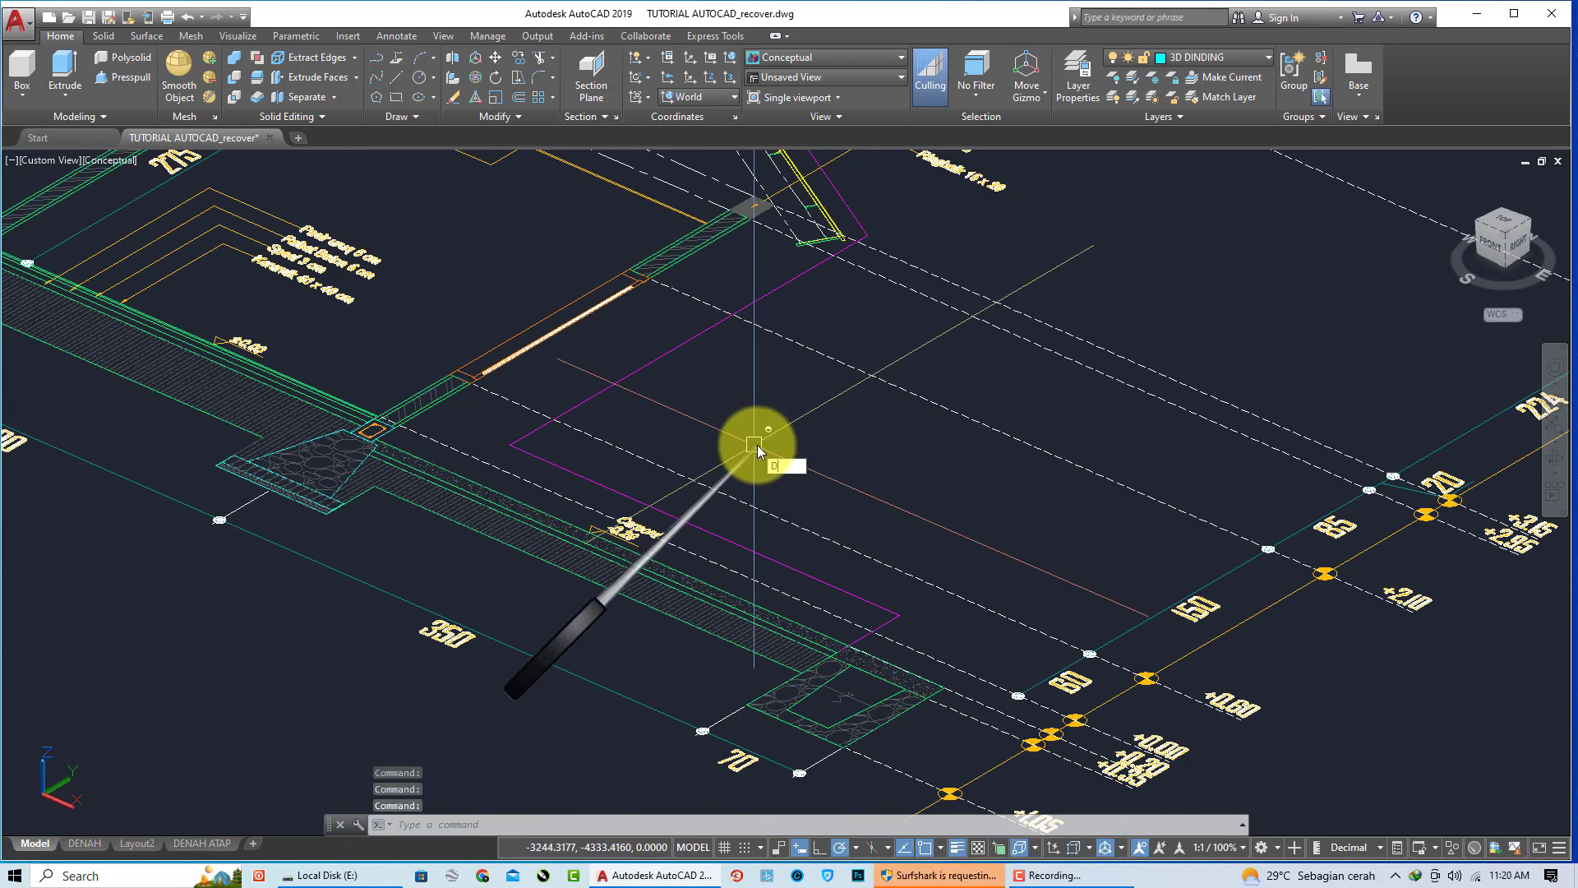
{"action": "type", "text": "li"}
{"action": "key", "text": "Return"}
{"action": "scroll", "coordinate": [845, 677], "scroll_direction": "up", "scroll_amount": 2}
{"action": "scroll", "coordinate": [835, 633], "scroll_direction": "up", "scroll_amount": 1}
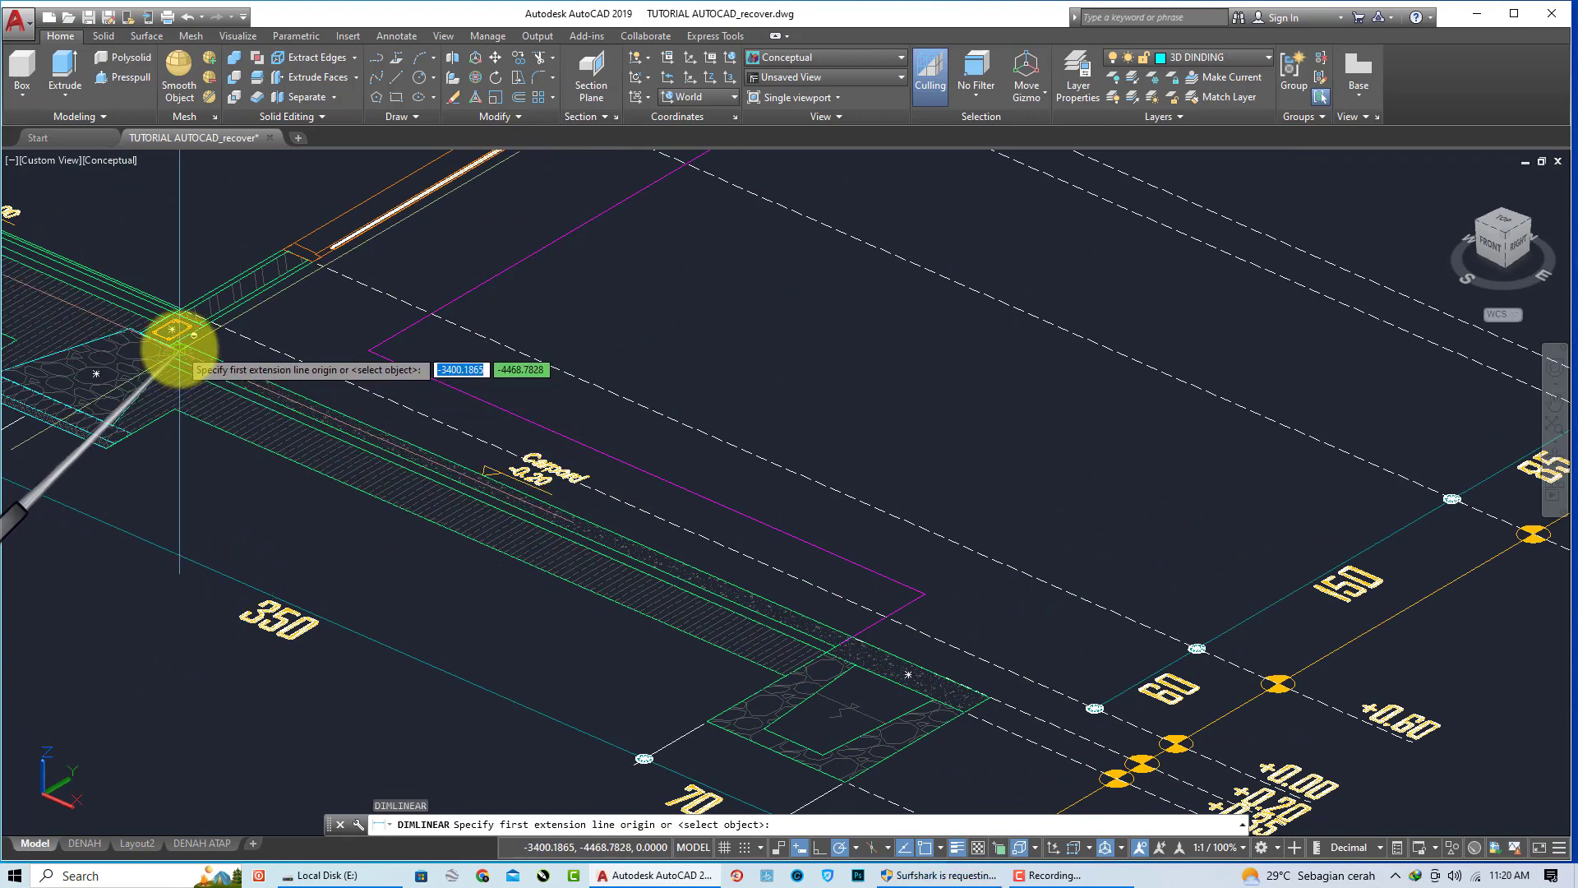
{"action": "scroll", "coordinate": [867, 655], "scroll_direction": "up", "scroll_amount": 3}
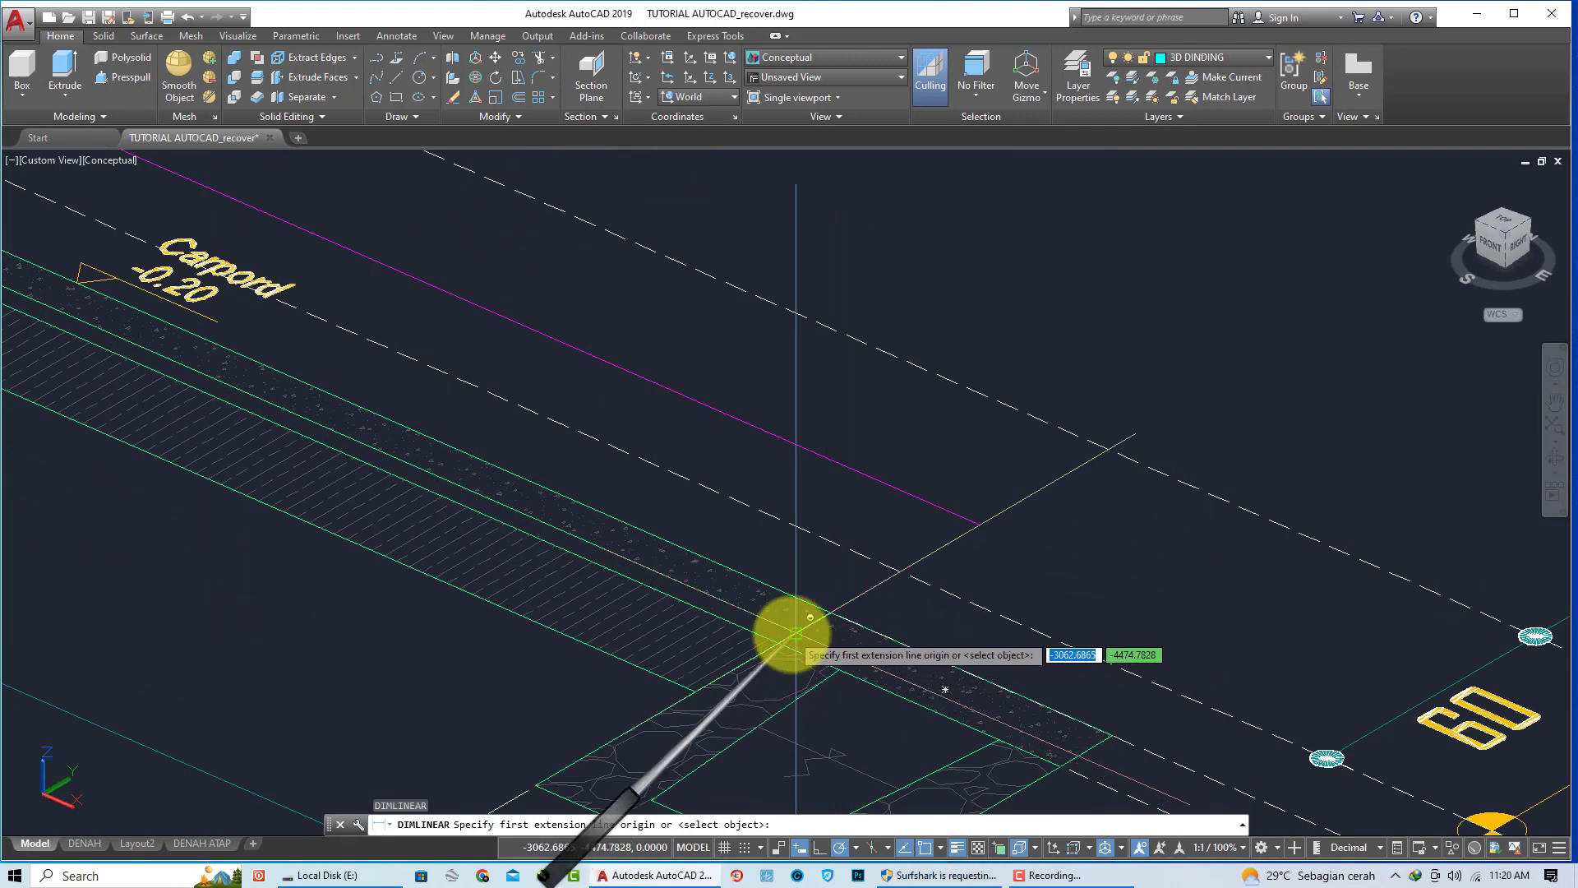
{"action": "left_click", "coordinate": [796, 633]}
{"action": "scroll", "coordinate": [979, 524], "scroll_direction": "down", "scroll_amount": 5}
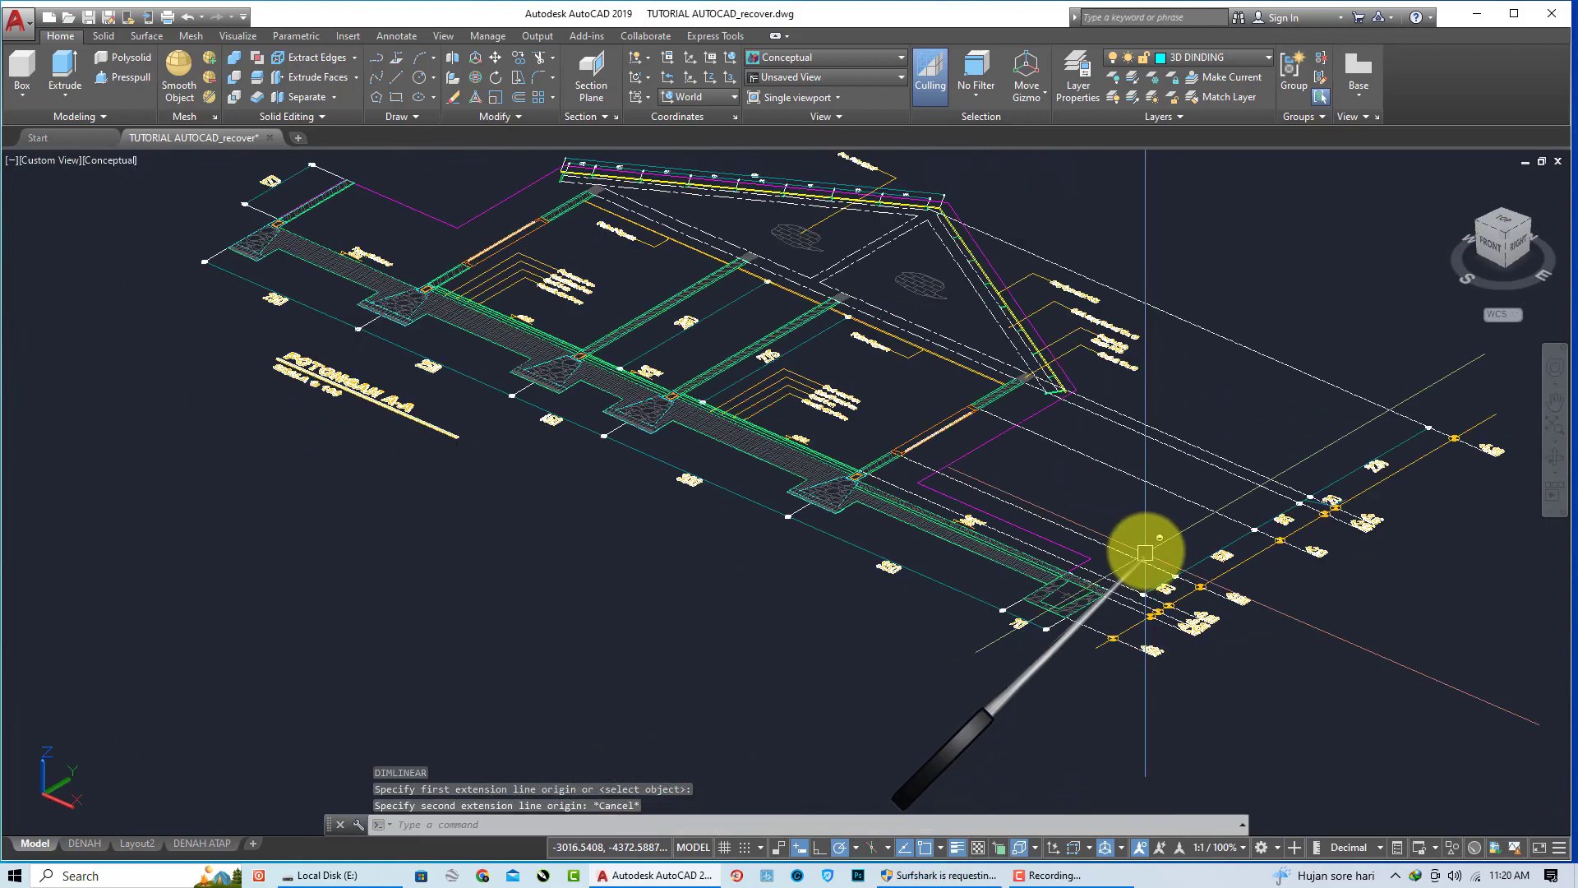
{"action": "scroll", "coordinate": [979, 525], "scroll_direction": "down", "scroll_amount": 5}
{"action": "key", "text": "Escape"}
{"action": "scroll", "coordinate": [529, 447], "scroll_direction": "down", "scroll_amount": 2}
{"action": "scroll", "coordinate": [282, 317], "scroll_direction": "down", "scroll_amount": 2}
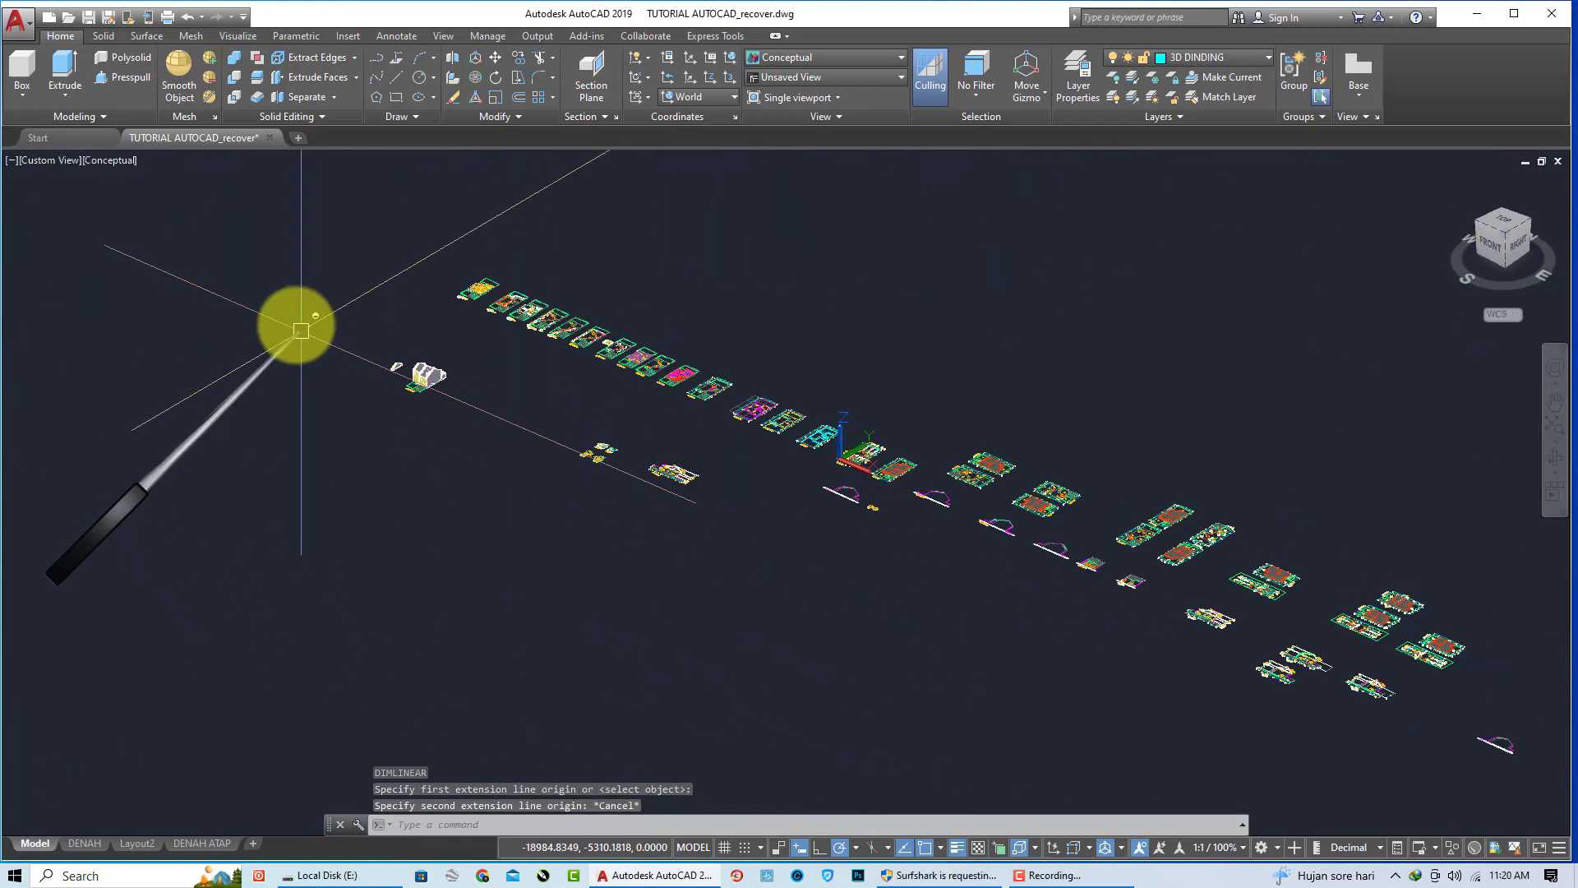
{"action": "scroll", "coordinate": [422, 394], "scroll_direction": "up", "scroll_amount": 3}
{"action": "scroll", "coordinate": [581, 447], "scroll_direction": "up", "scroll_amount": 3}
{"action": "scroll", "coordinate": [658, 542], "scroll_direction": "up", "scroll_amount": 3}
{"action": "scroll", "coordinate": [657, 542], "scroll_direction": "up", "scroll_amount": 2}
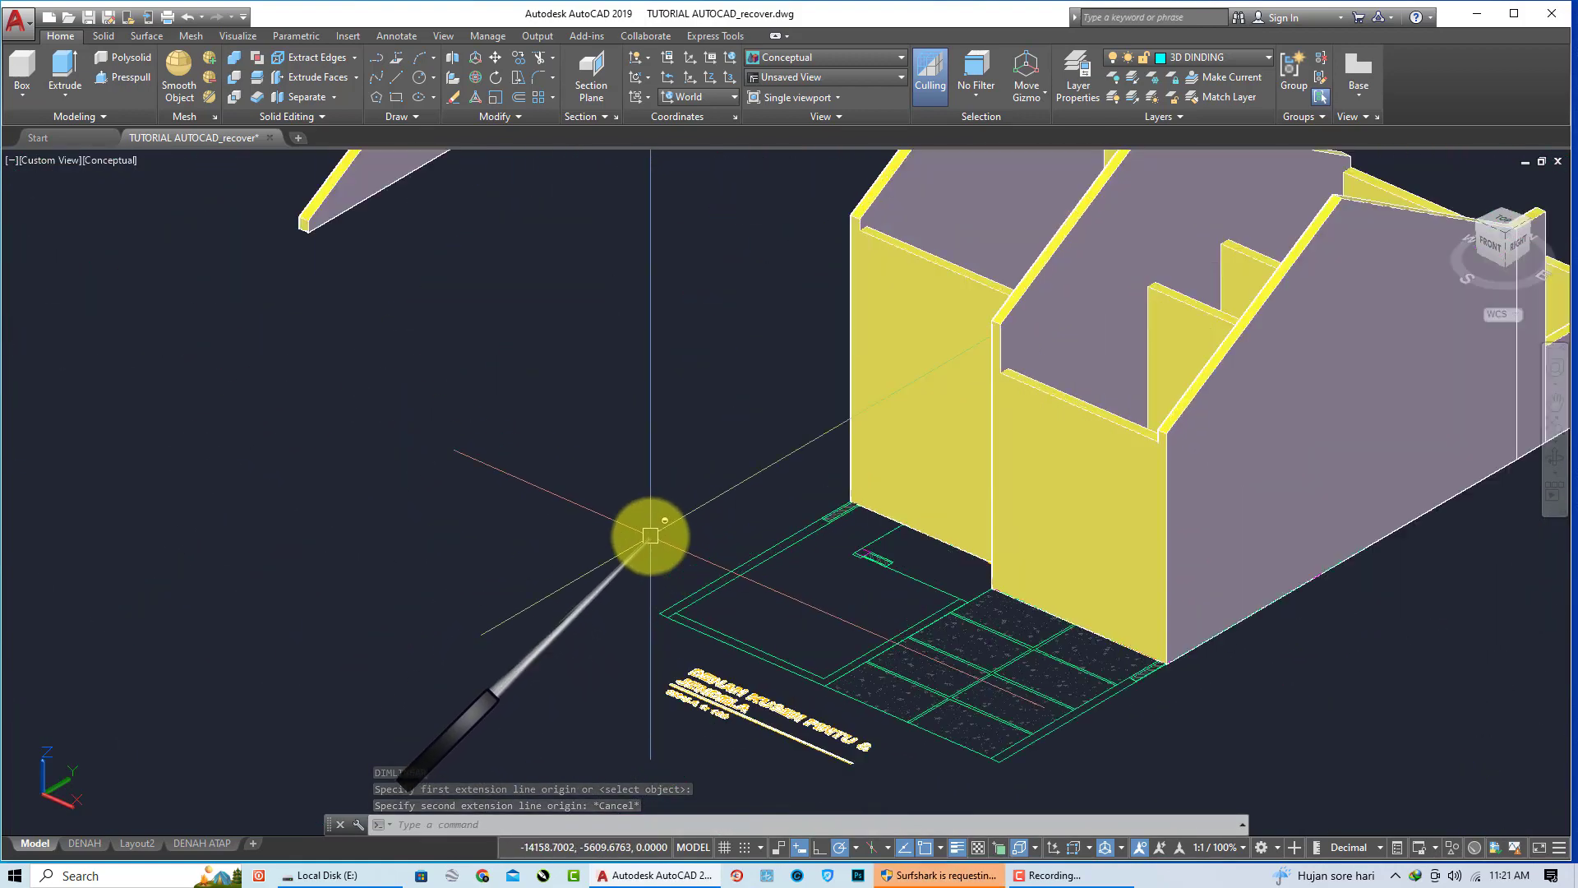
{"action": "scroll", "coordinate": [616, 521], "scroll_direction": "up", "scroll_amount": 2}
{"action": "scroll", "coordinate": [623, 521], "scroll_direction": "up", "scroll_amount": 1}
{"action": "key", "text": "Escape"}
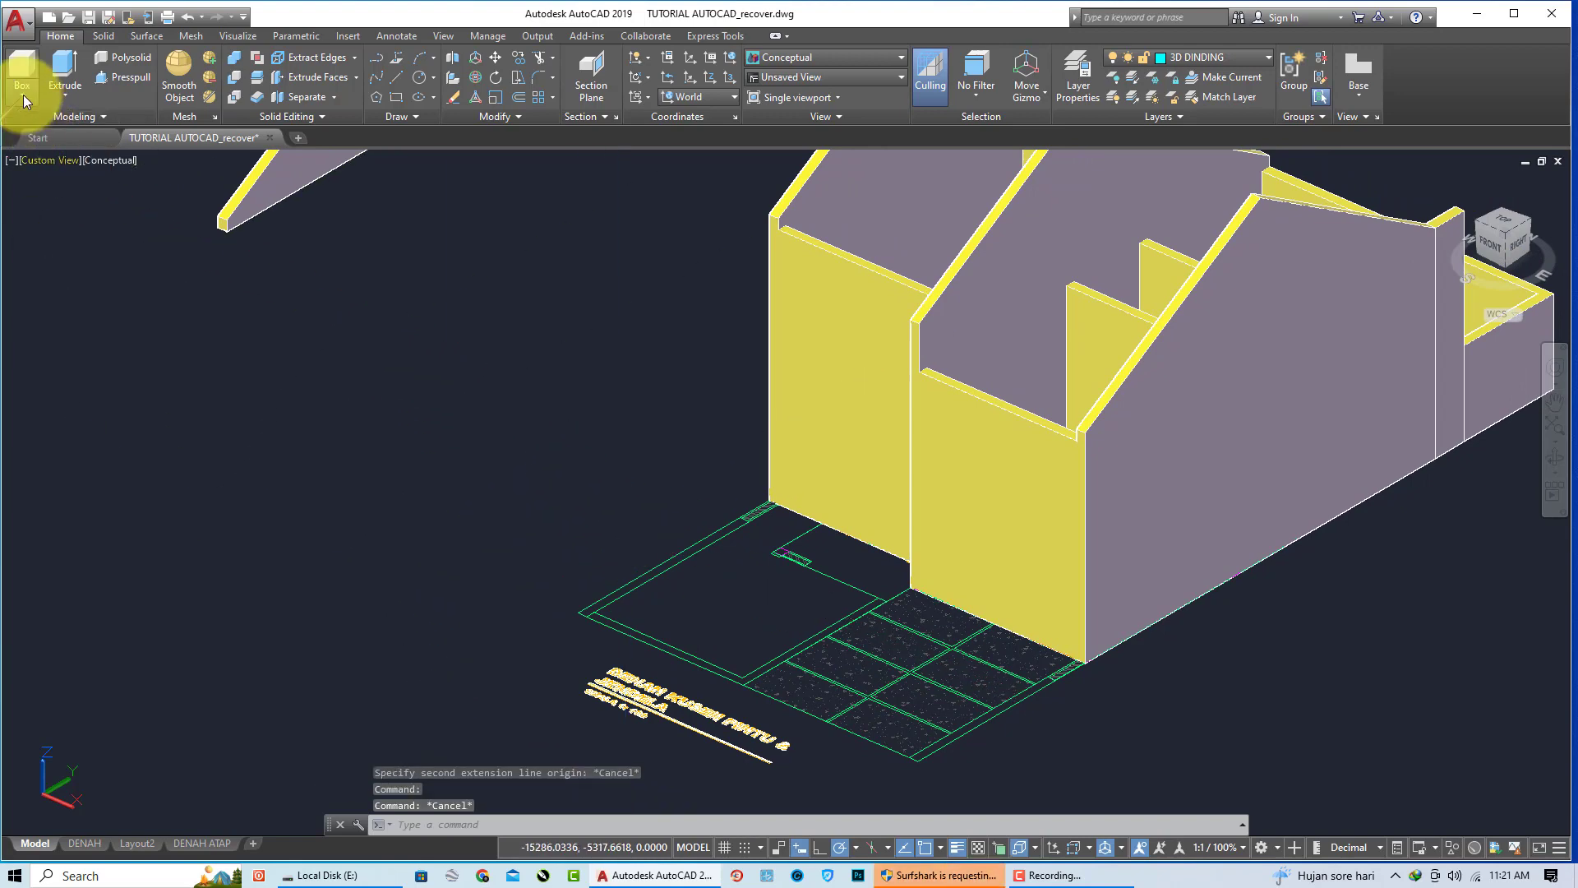
Step: Fill the first wall corner with a narrow box raised to the wall top
{"action": "left_click", "coordinate": [30, 131]}
{"action": "scroll", "coordinate": [691, 460], "scroll_direction": "up", "scroll_amount": 4}
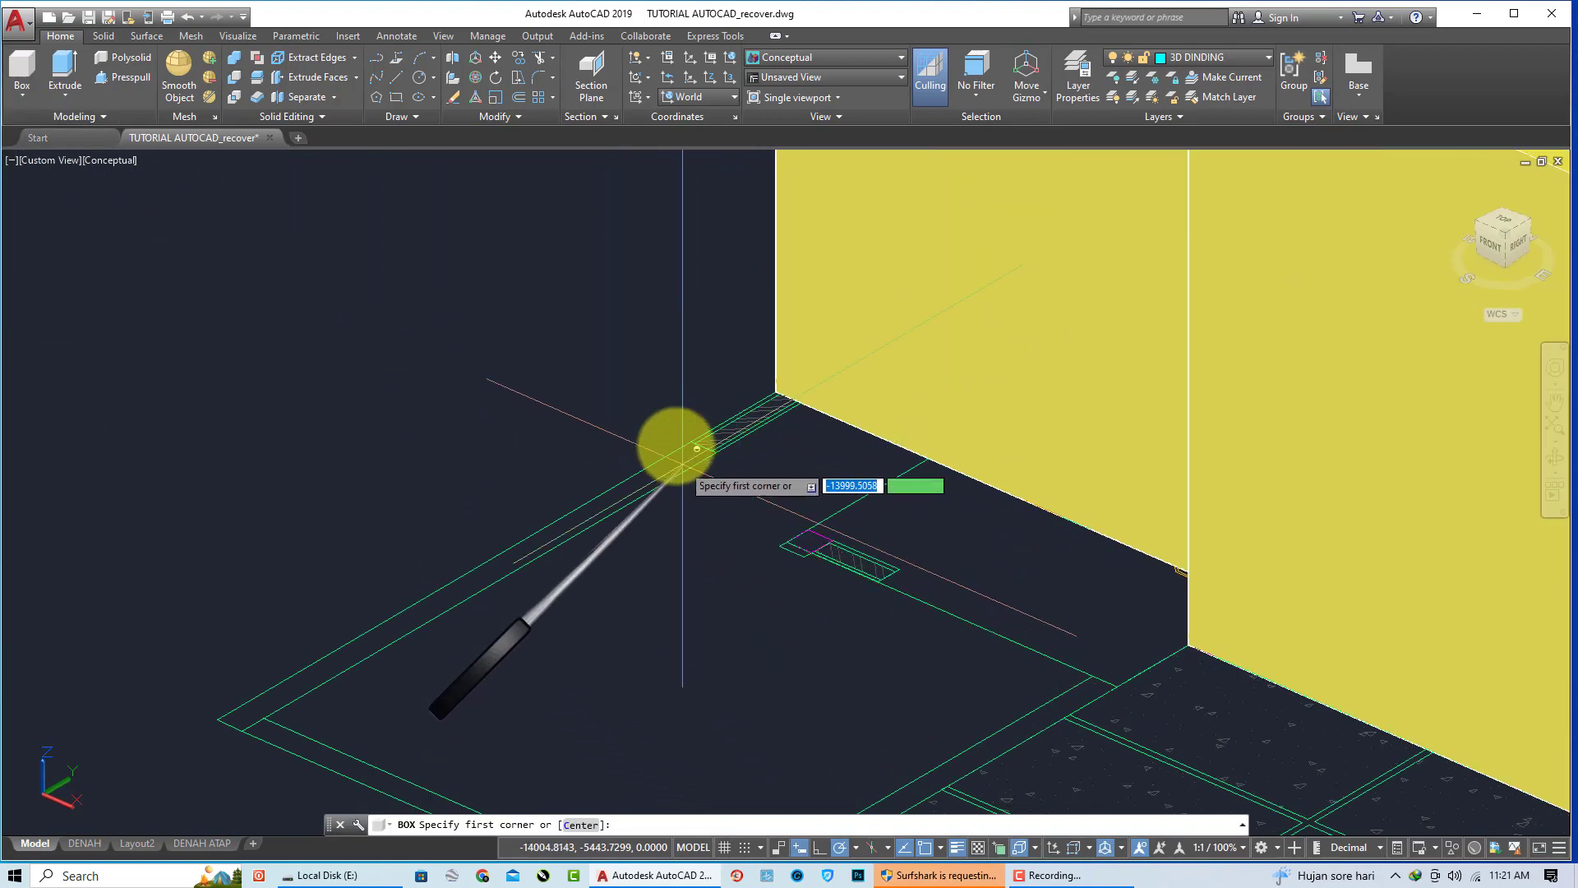
{"action": "left_click", "coordinate": [690, 441]}
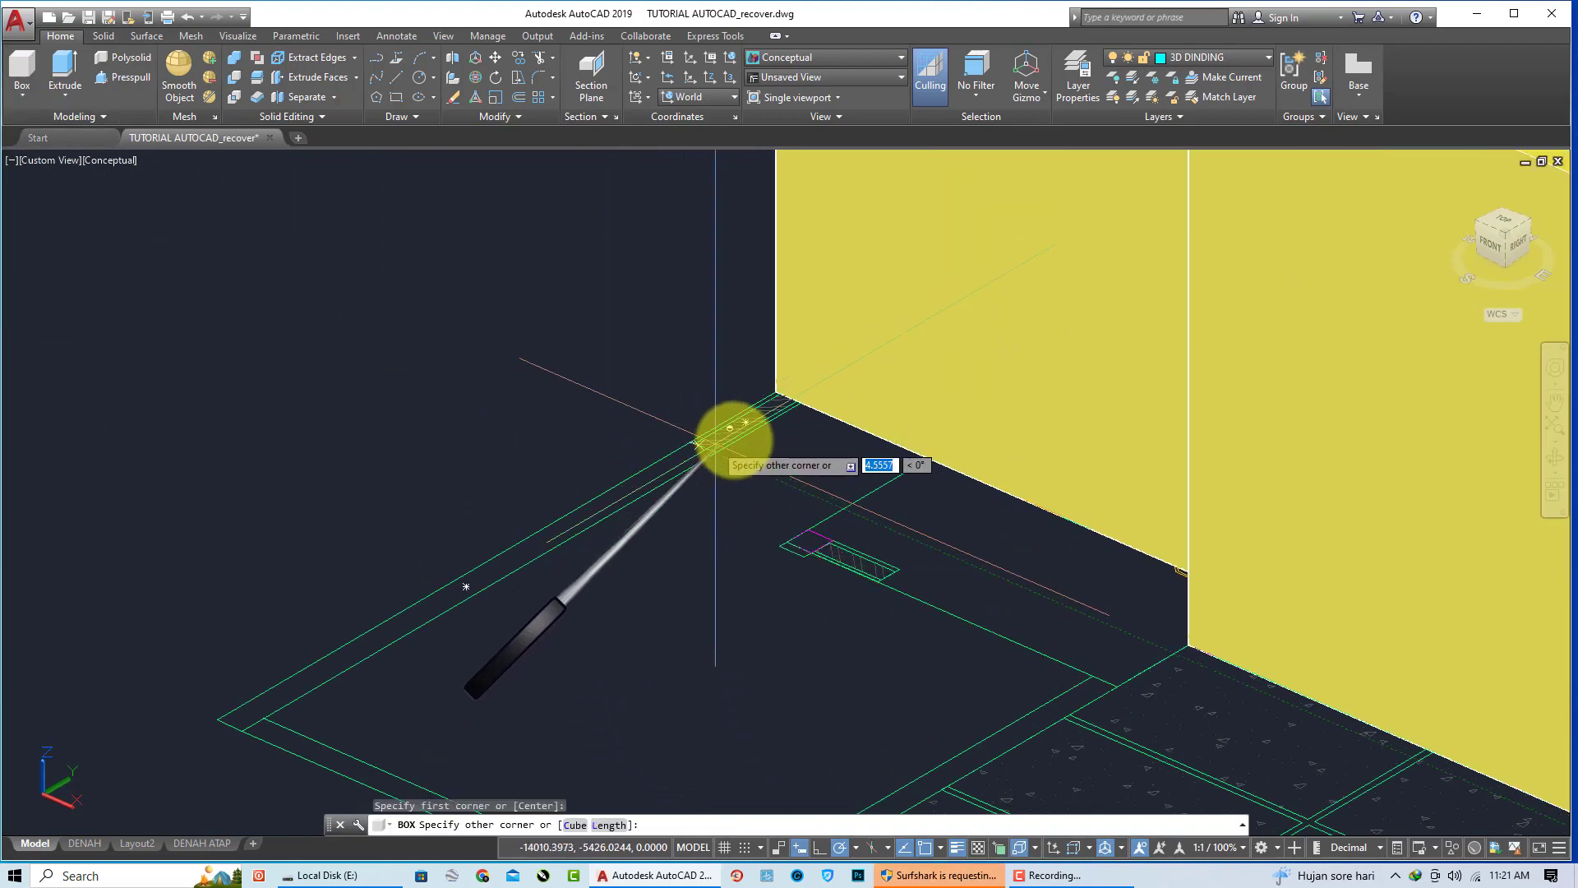
{"action": "left_click", "coordinate": [802, 401]}
{"action": "scroll", "coordinate": [764, 394], "scroll_direction": "down", "scroll_amount": 3}
{"action": "scroll", "coordinate": [761, 369], "scroll_direction": "up", "scroll_amount": 4}
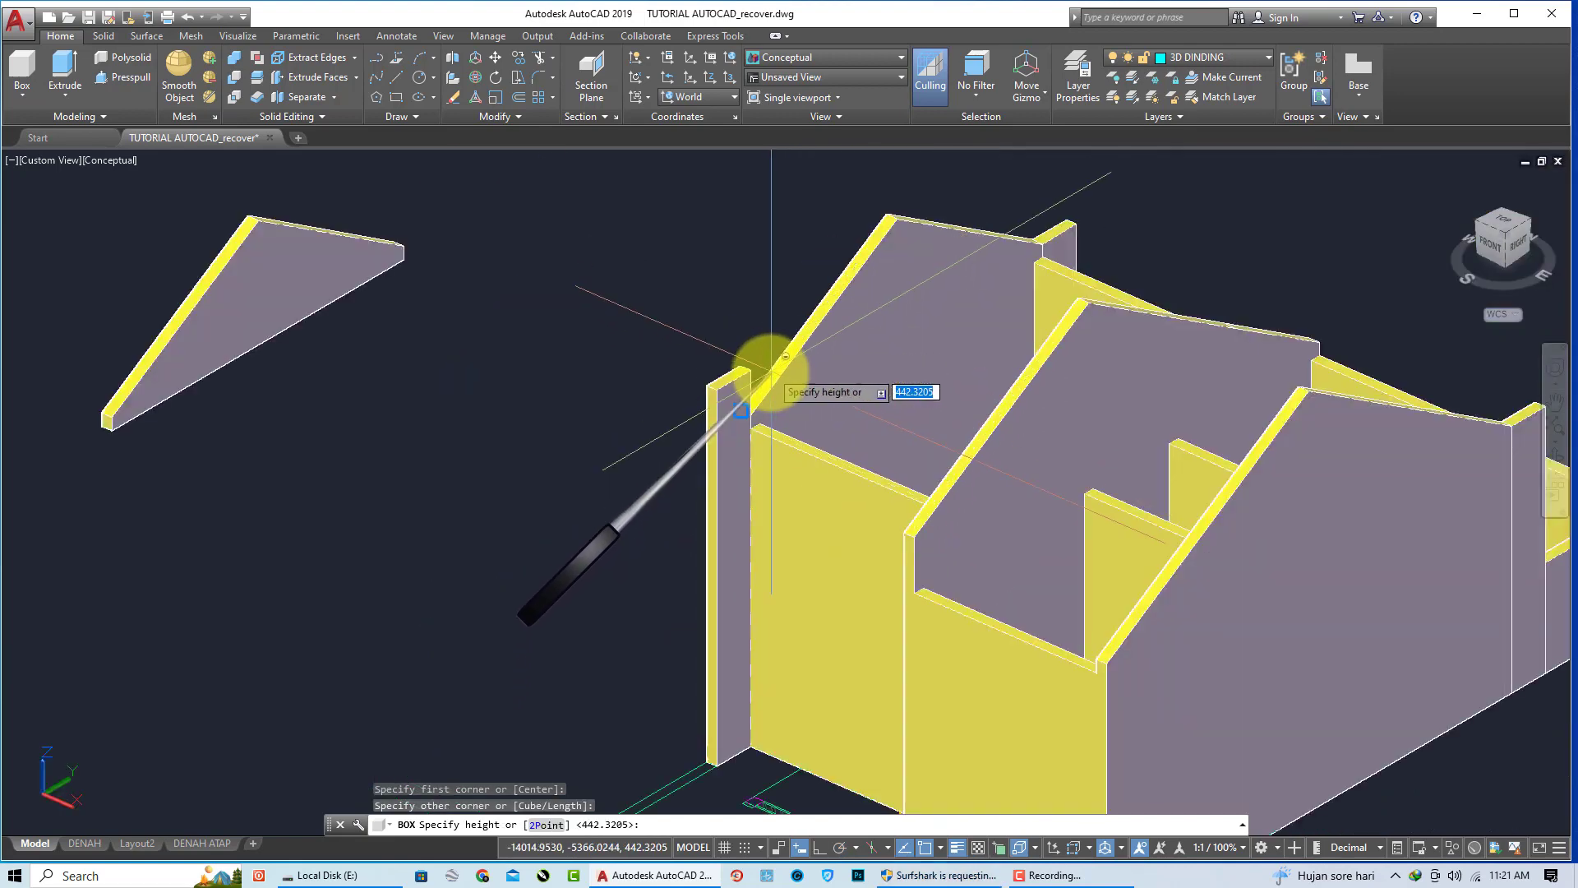
{"action": "left_click", "coordinate": [749, 415]}
Step: Add a second narrow box at the other wall corner, up to the wall top
{"action": "key", "text": "Return"}
{"action": "scroll", "coordinate": [704, 440], "scroll_direction": "down", "scroll_amount": 3}
{"action": "scroll", "coordinate": [767, 605], "scroll_direction": "up", "scroll_amount": 2}
{"action": "scroll", "coordinate": [797, 580], "scroll_direction": "up", "scroll_amount": 3}
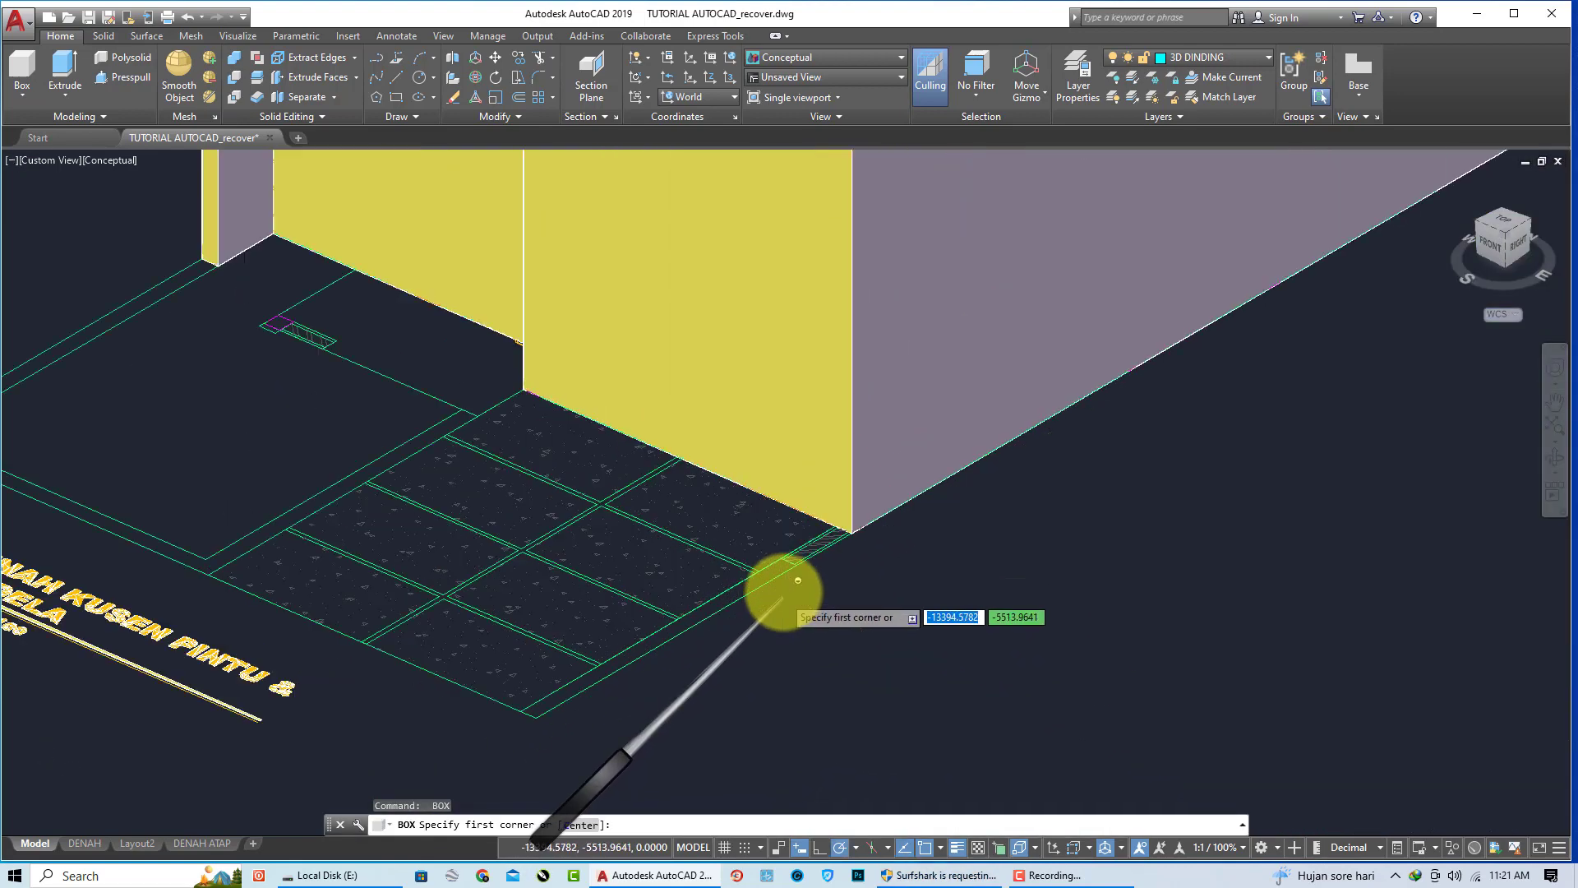
{"action": "scroll", "coordinate": [783, 592], "scroll_direction": "up", "scroll_amount": 2}
{"action": "left_click", "coordinate": [778, 521]}
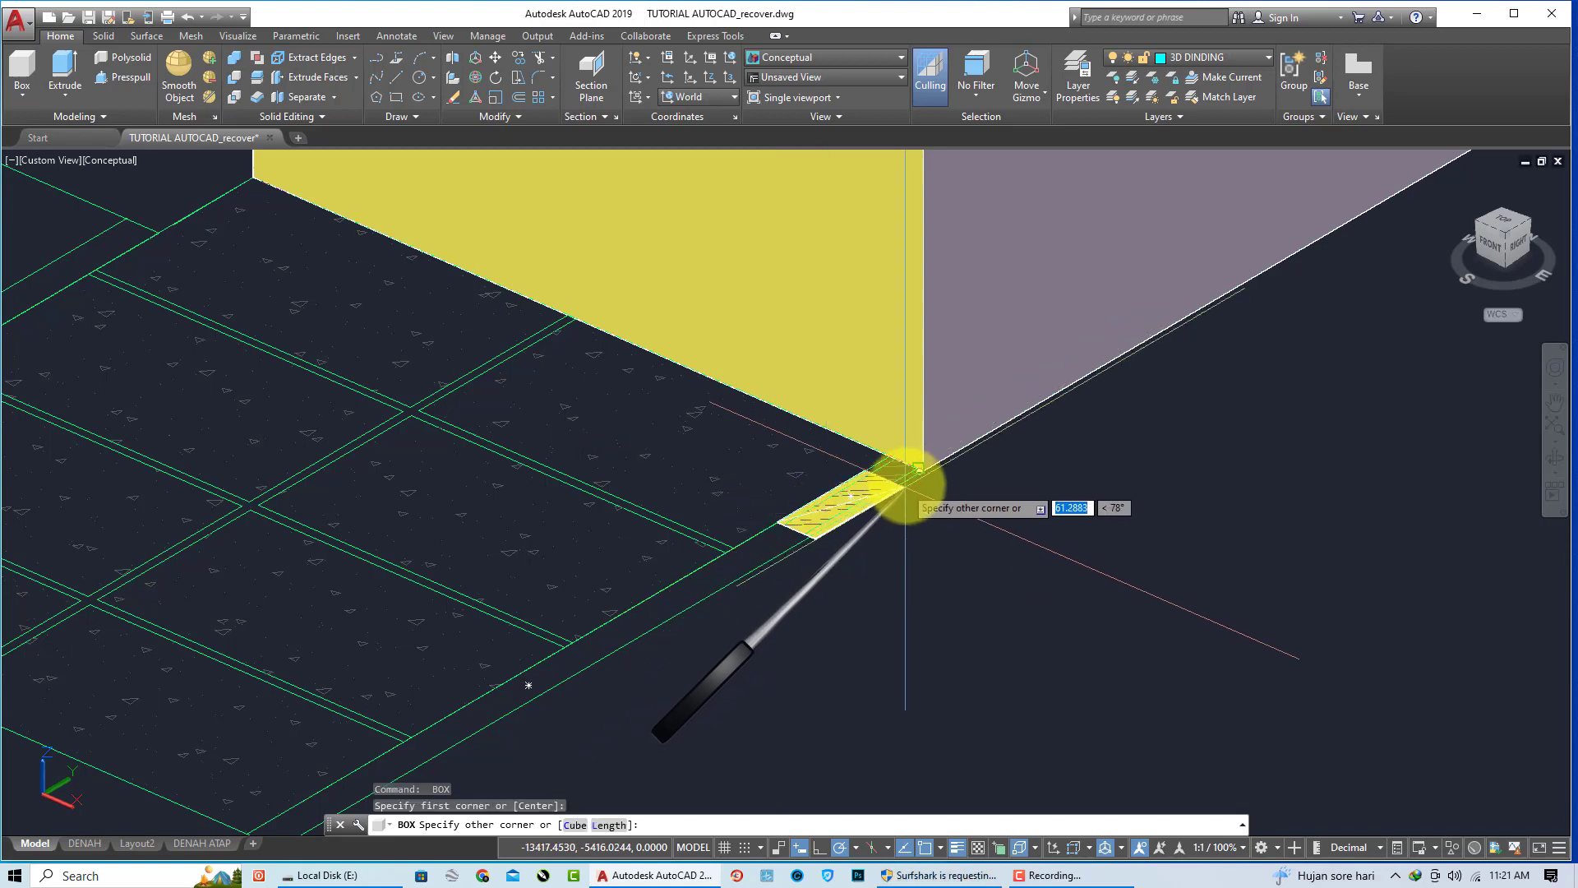
{"action": "left_click", "coordinate": [923, 470]}
{"action": "scroll", "coordinate": [921, 460], "scroll_direction": "down", "scroll_amount": 3}
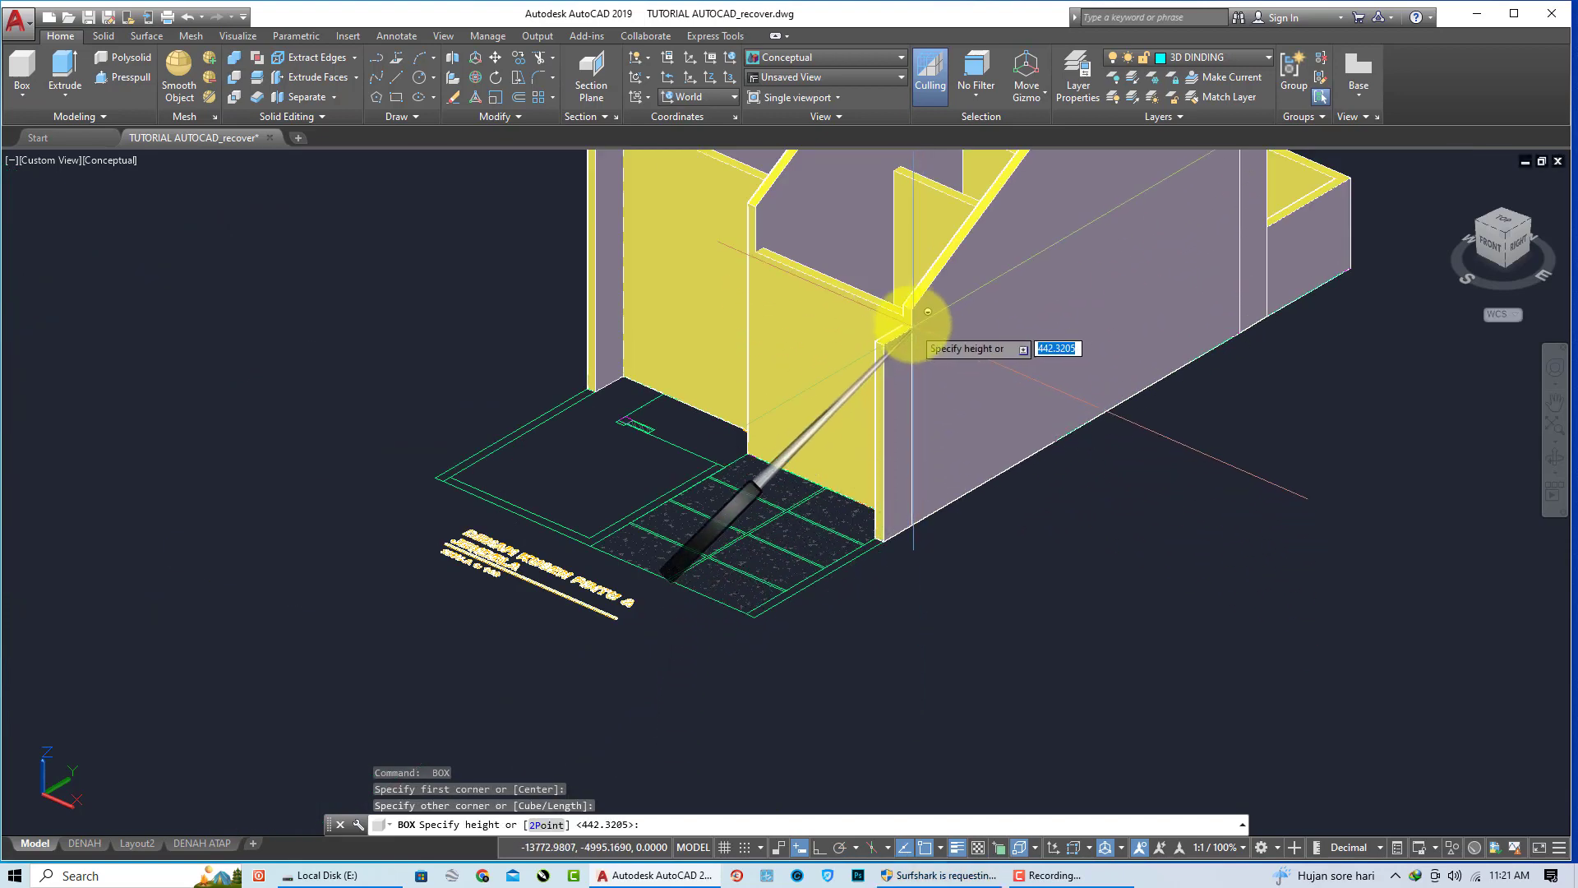
{"action": "left_click", "coordinate": [912, 307]}
{"action": "scroll", "coordinate": [904, 534], "scroll_direction": "down", "scroll_amount": 3}
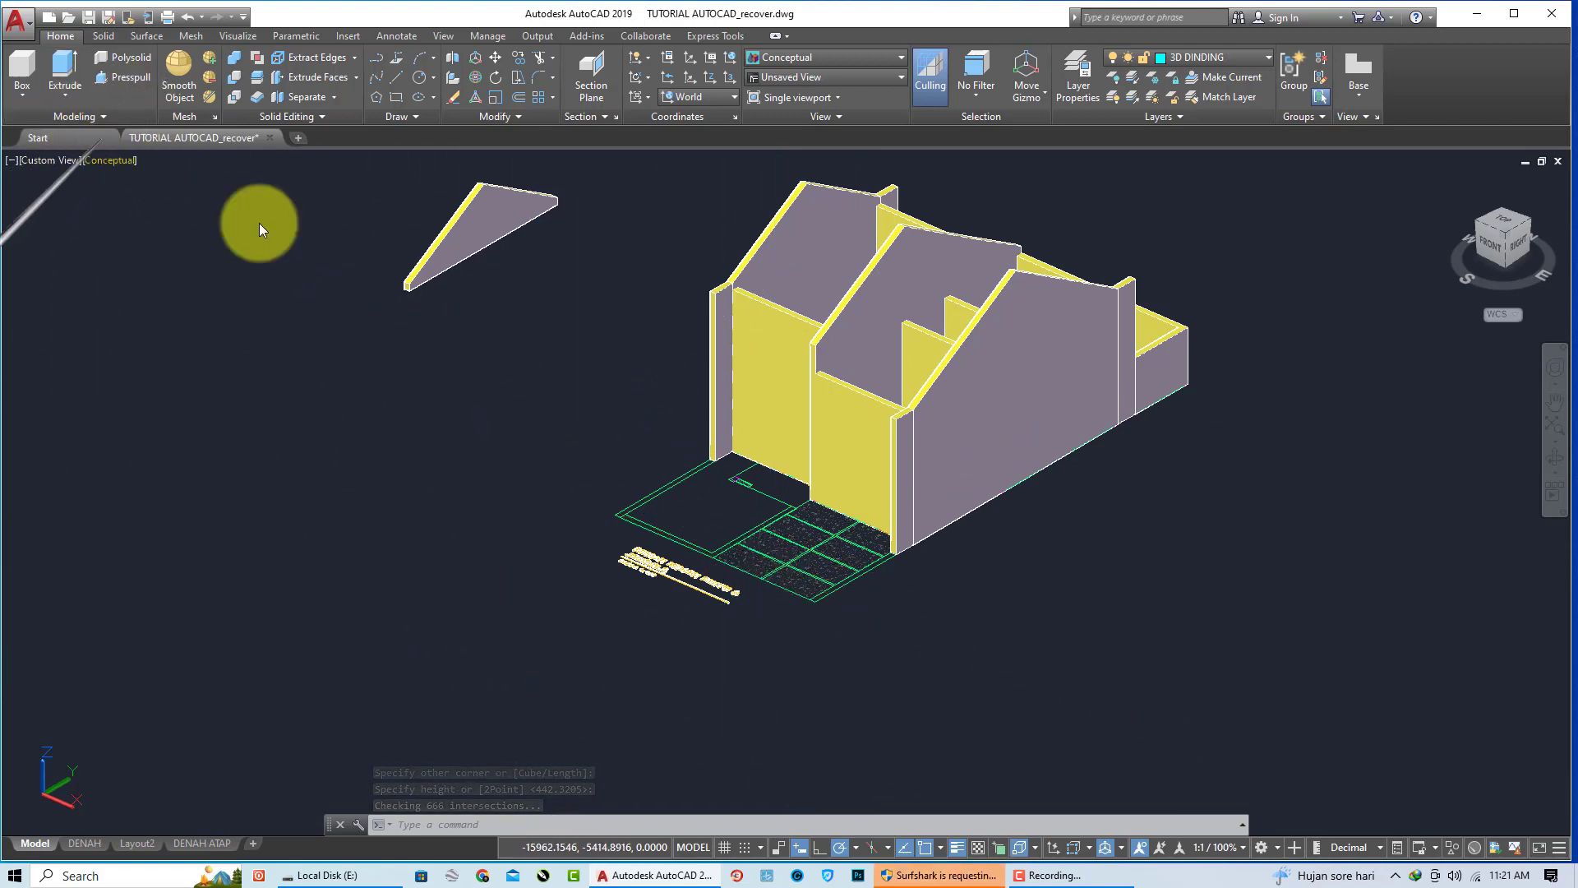
{"action": "scroll", "coordinate": [709, 508], "scroll_direction": "up", "scroll_amount": 3}
{"action": "scroll", "coordinate": [500, 458], "scroll_direction": "down", "scroll_amount": 1}
Step: Create the first 50-high box strip at the floor corner
{"action": "scroll", "coordinate": [280, 296], "scroll_direction": "down", "scroll_amount": 3}
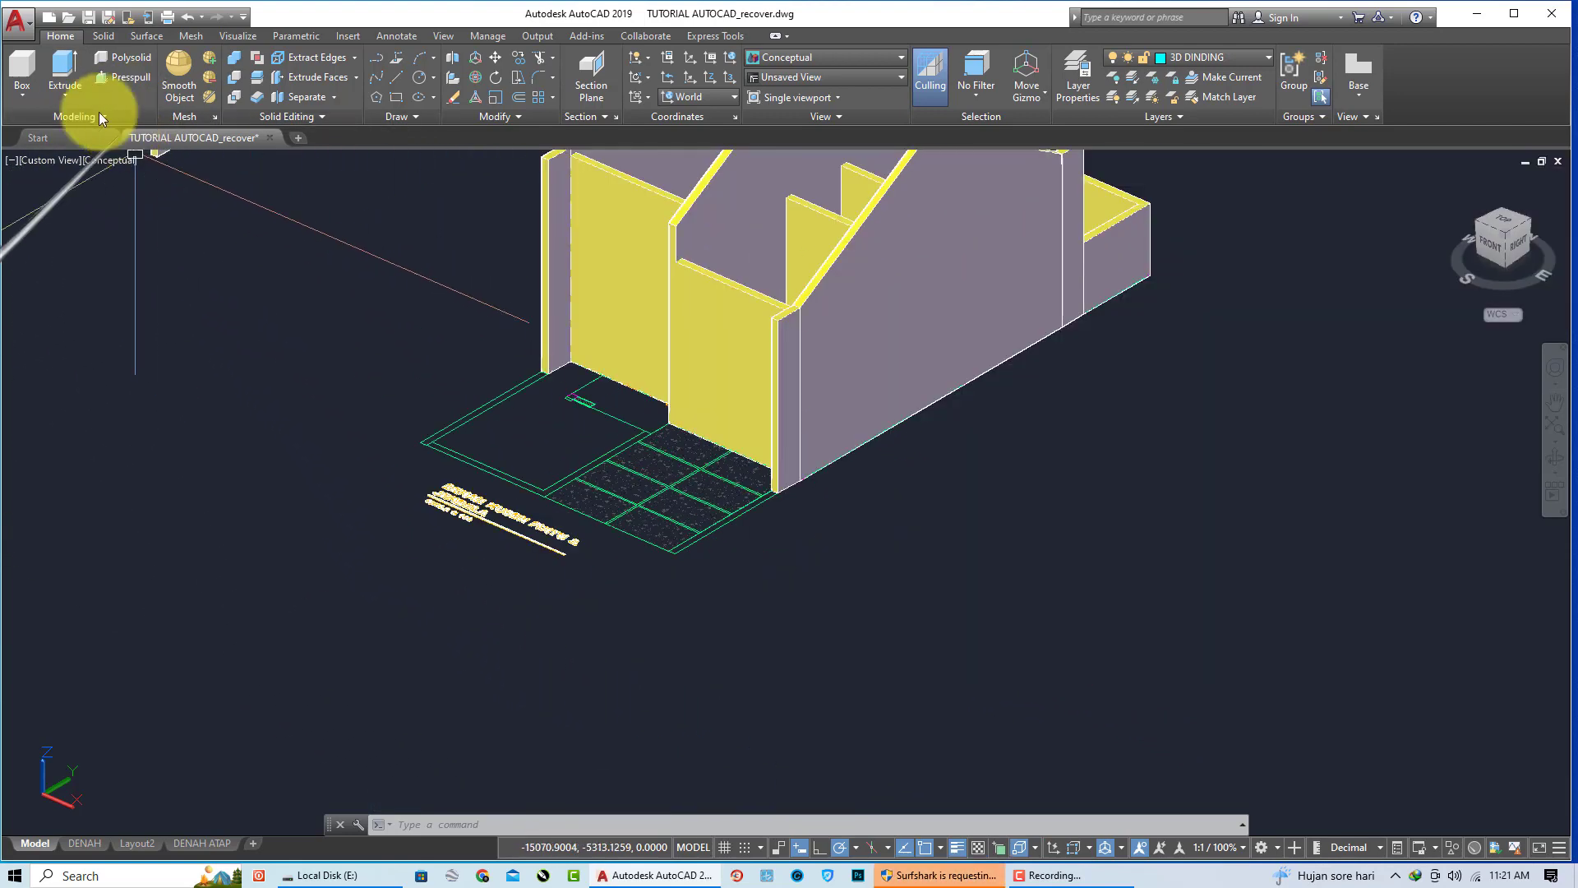
{"action": "left_click", "coordinate": [26, 90]}
{"action": "scroll", "coordinate": [606, 363], "scroll_direction": "up", "scroll_amount": 2}
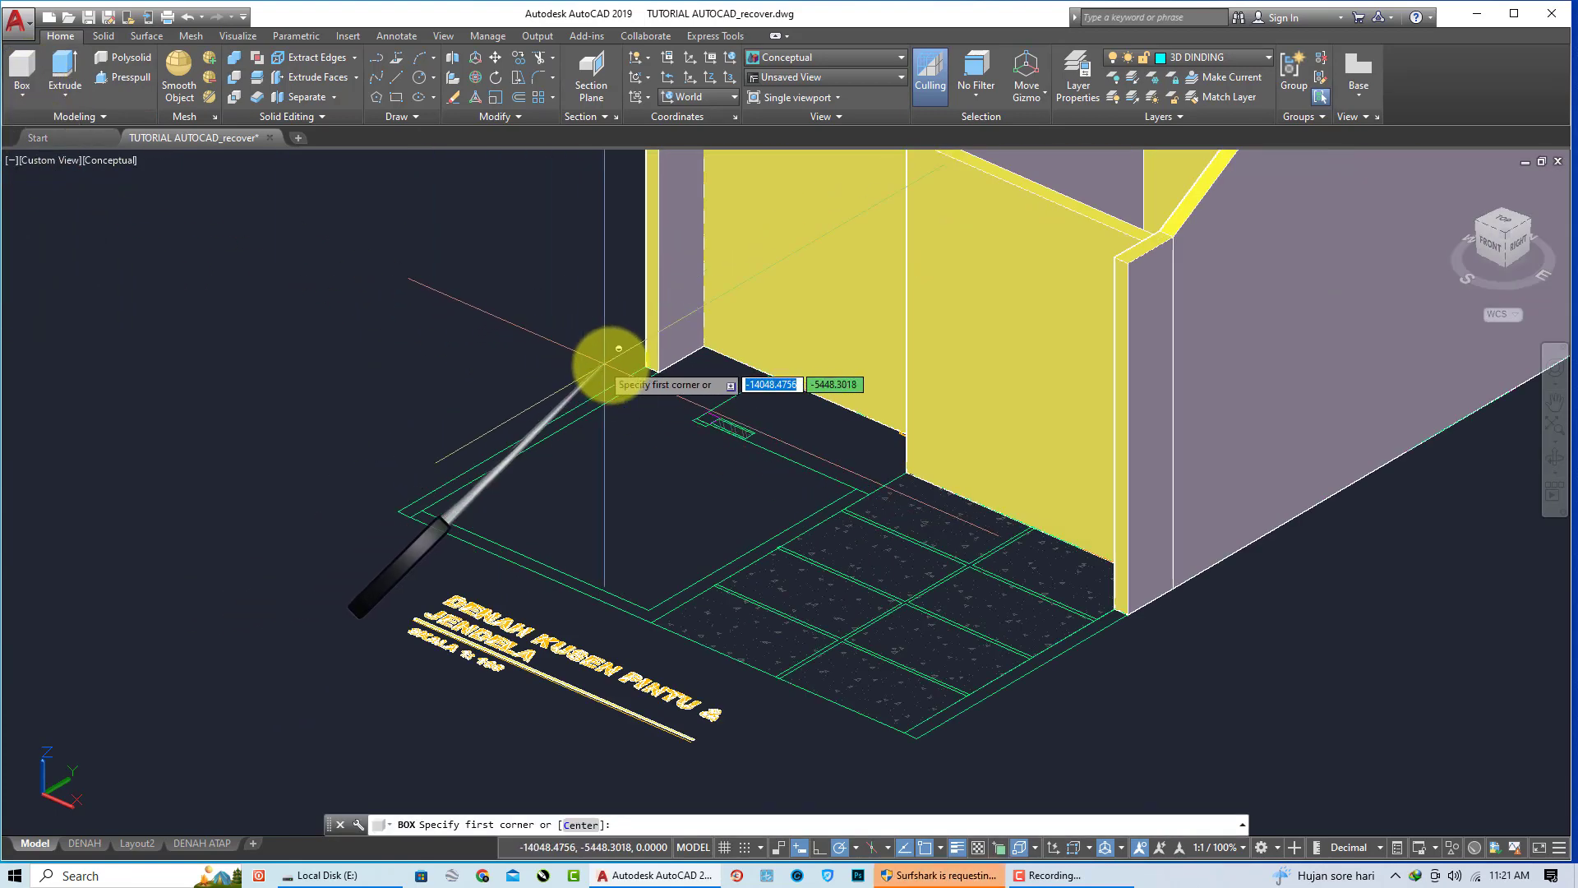
{"action": "scroll", "coordinate": [637, 368], "scroll_direction": "up", "scroll_amount": 2}
{"action": "scroll", "coordinate": [411, 518], "scroll_direction": "up", "scroll_amount": 2}
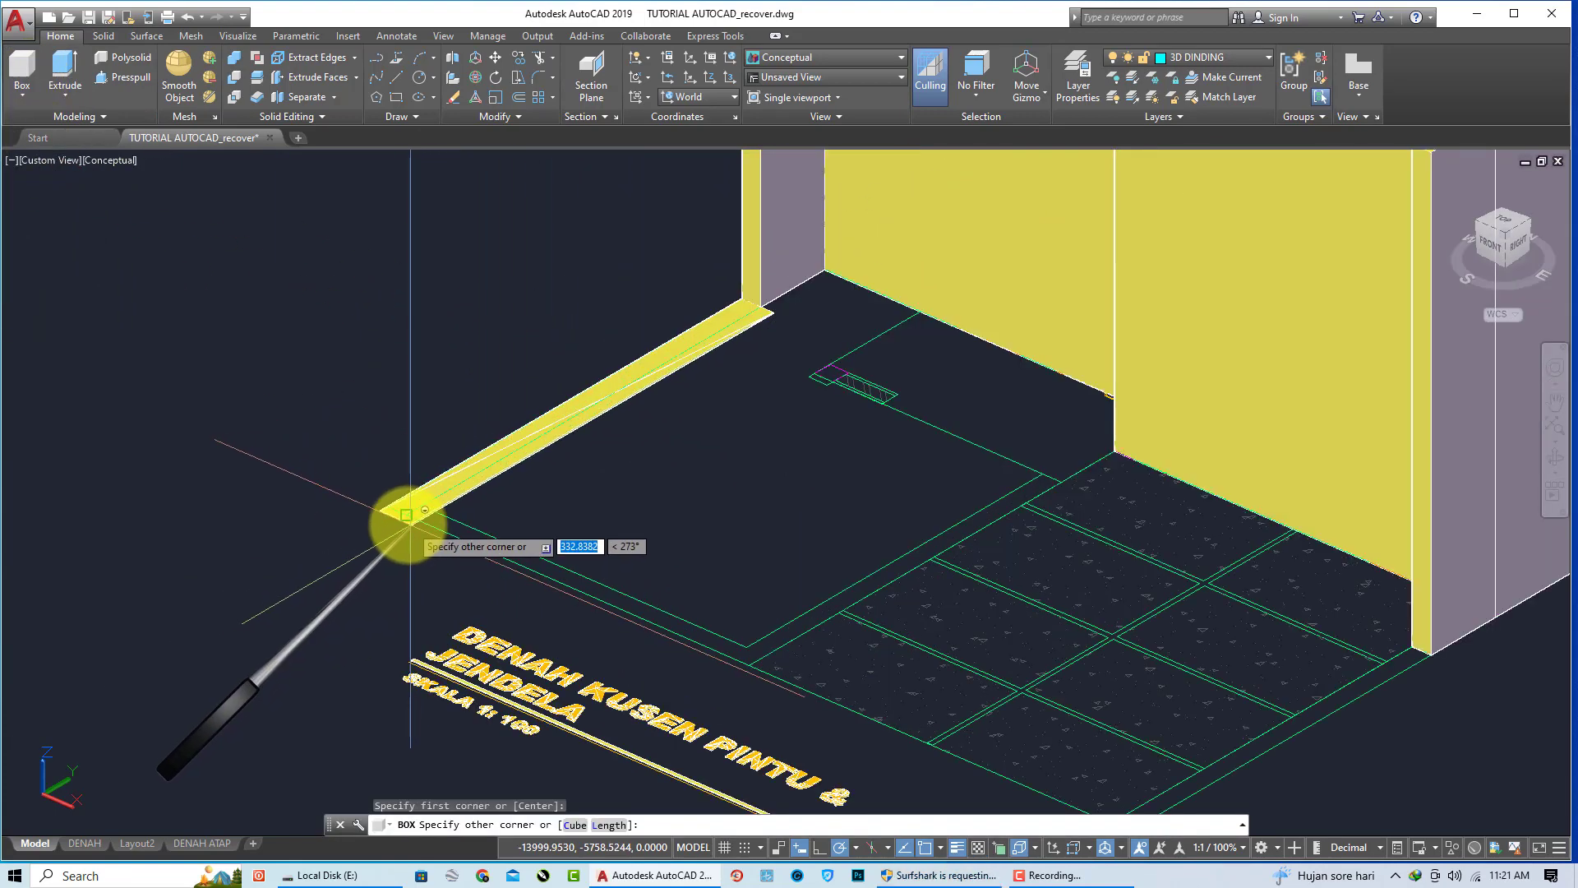
{"action": "left_click", "coordinate": [406, 514]}
{"action": "left_click", "coordinate": [406, 514]}
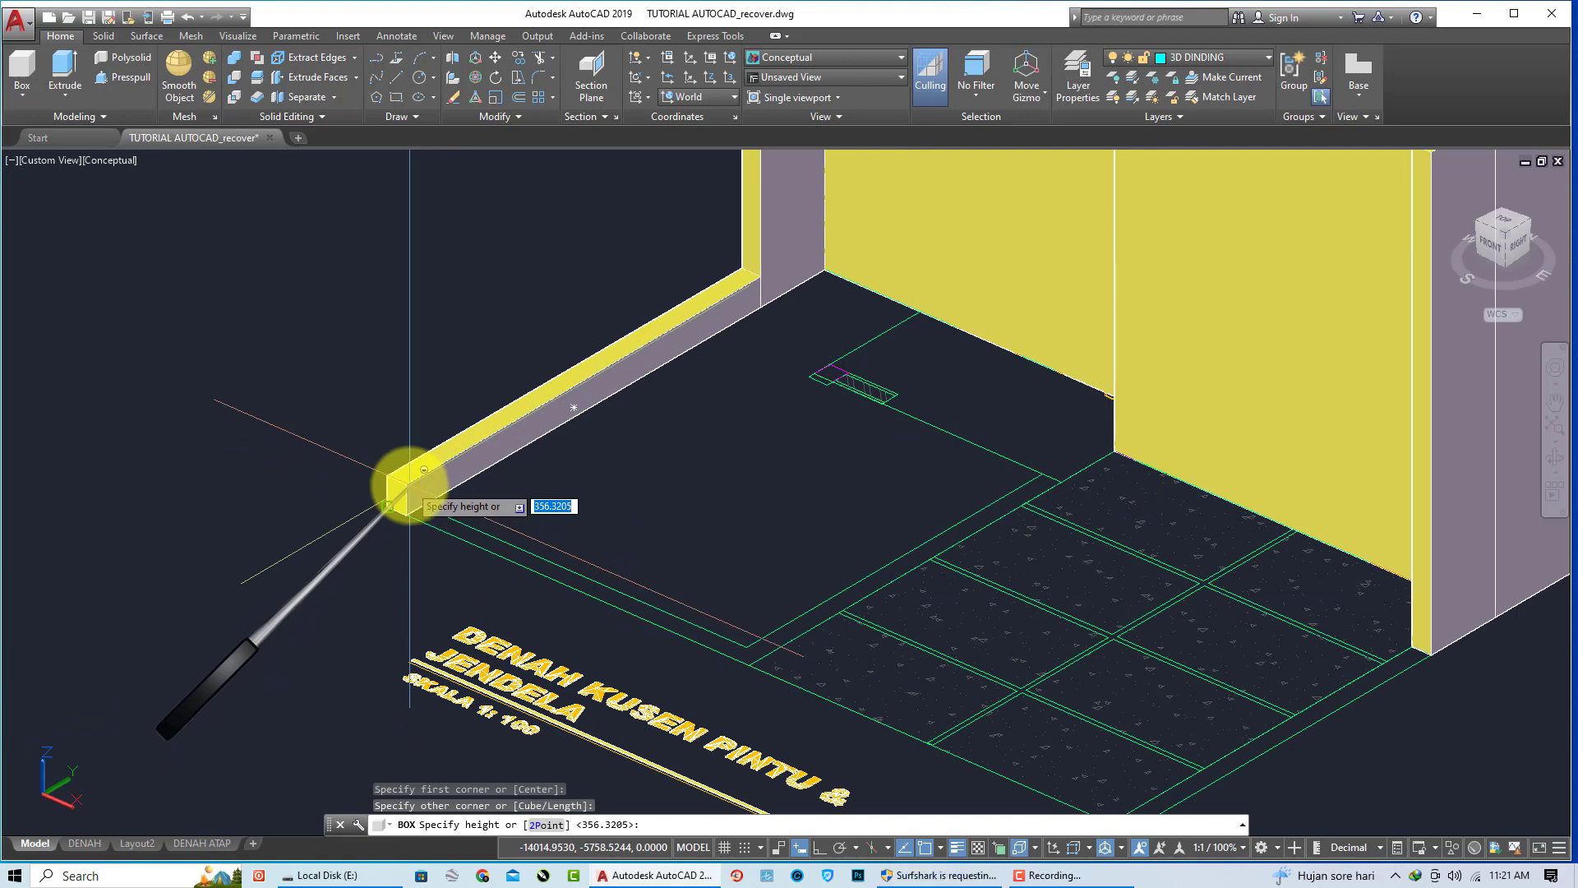
{"action": "key", "text": "Return"}
{"action": "scroll", "coordinate": [390, 481], "scroll_direction": "down", "scroll_amount": 1}
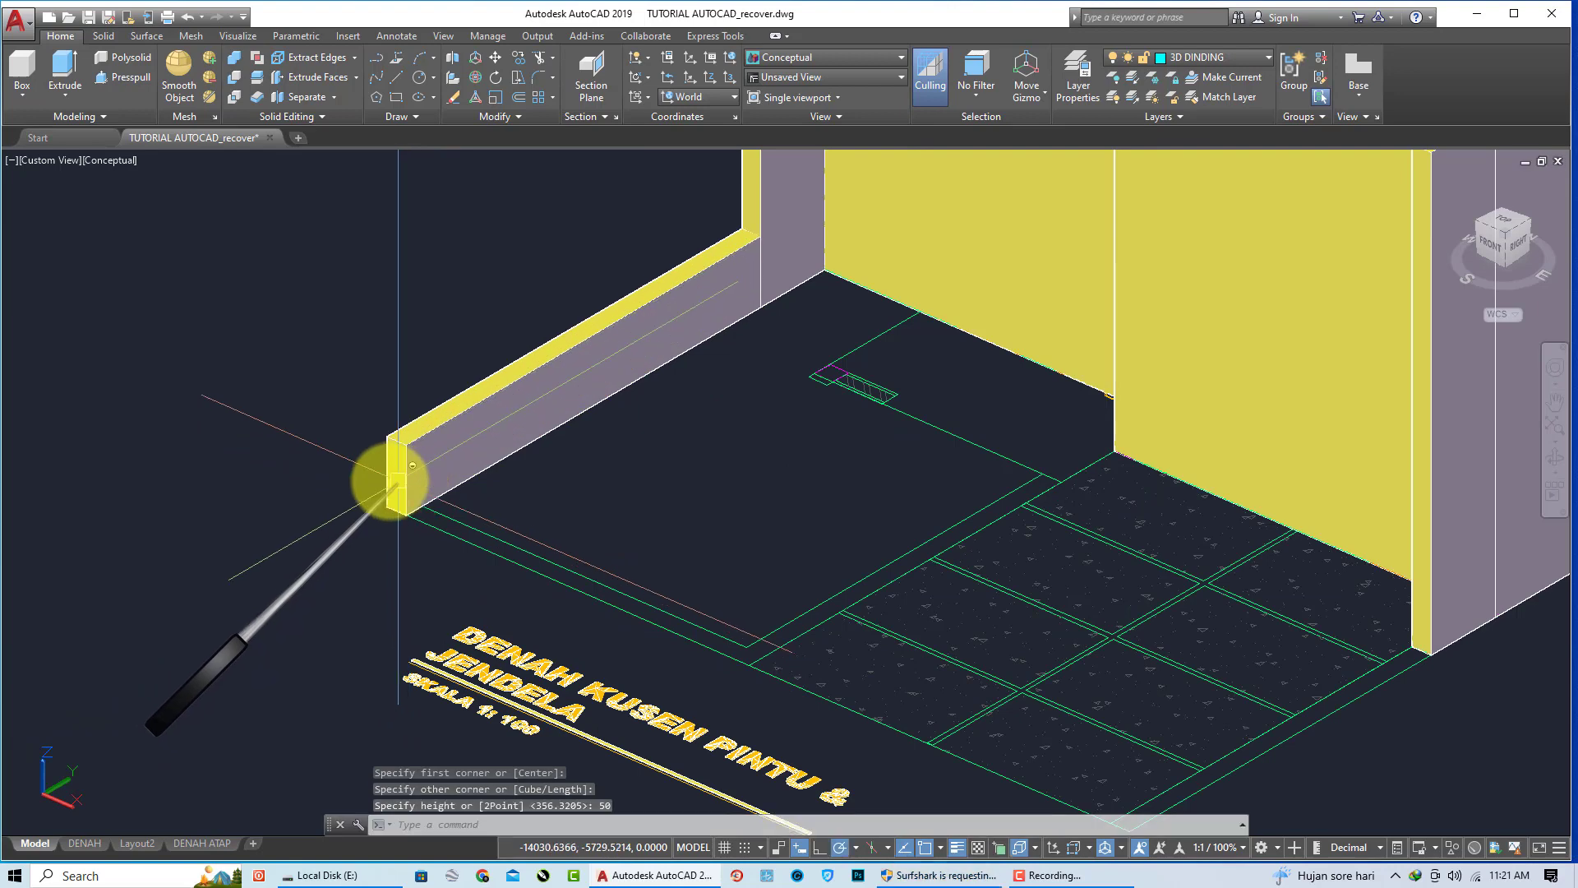
{"action": "scroll", "coordinate": [365, 460], "scroll_direction": "down", "scroll_amount": 2}
Step: Add the second 50-high box strip along the front floor edge from the wall corner
{"action": "key", "text": "Return"}
{"action": "scroll", "coordinate": [733, 553], "scroll_direction": "up", "scroll_amount": 3}
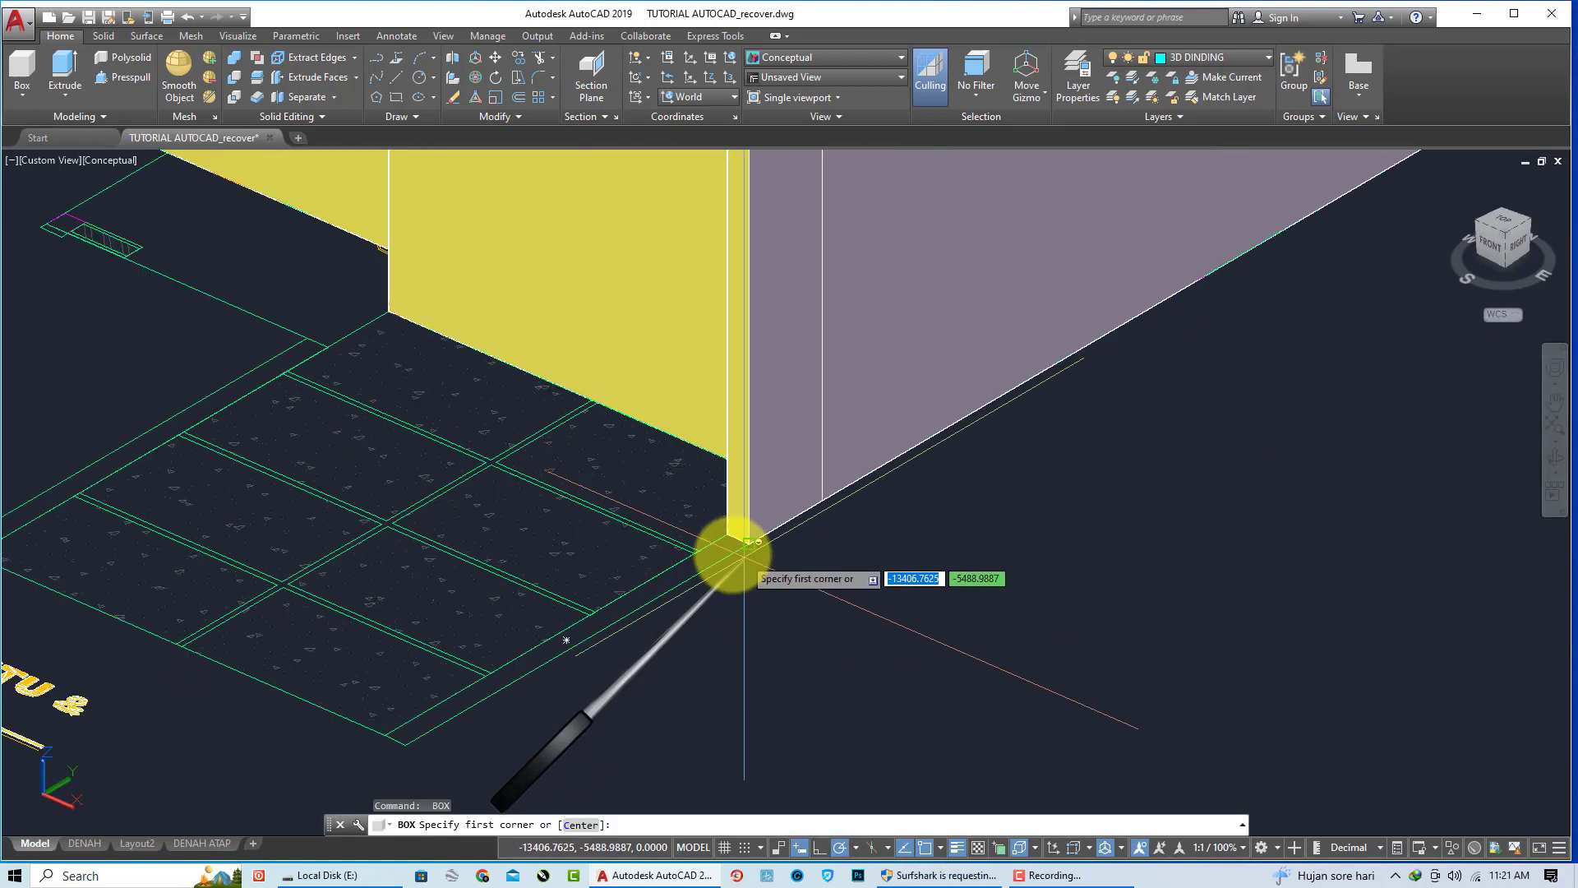
{"action": "scroll", "coordinate": [723, 529], "scroll_direction": "up", "scroll_amount": 1}
{"action": "left_click", "coordinate": [704, 515]}
{"action": "scroll", "coordinate": [657, 542], "scroll_direction": "down", "scroll_amount": 2}
{"action": "scroll", "coordinate": [526, 625], "scroll_direction": "up", "scroll_amount": 2}
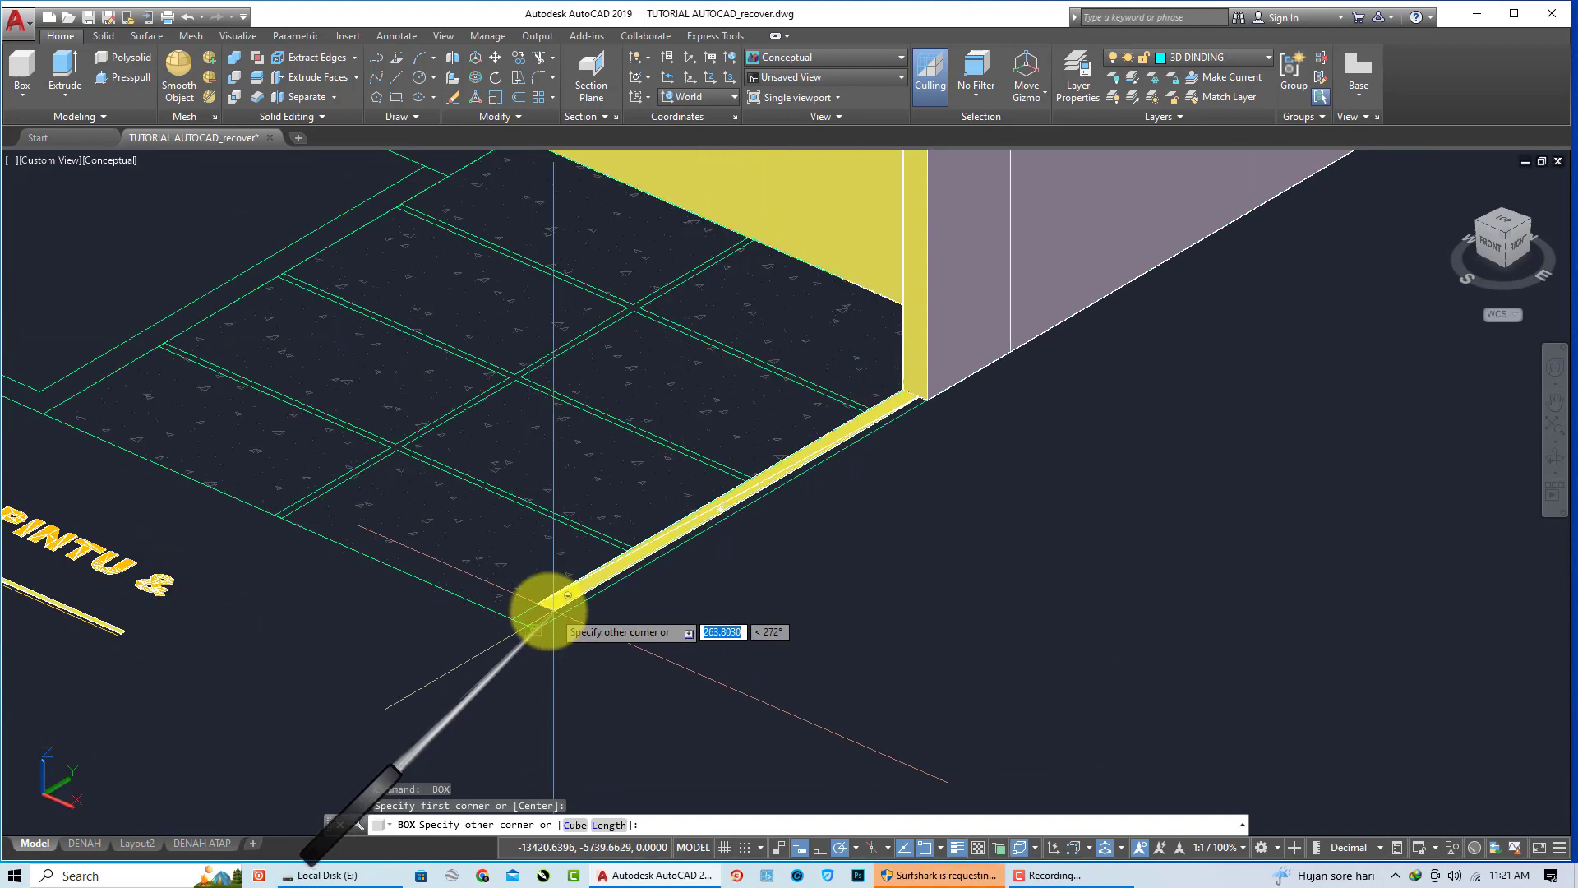
{"action": "left_click", "coordinate": [555, 585]}
{"action": "type", "text": "5"}
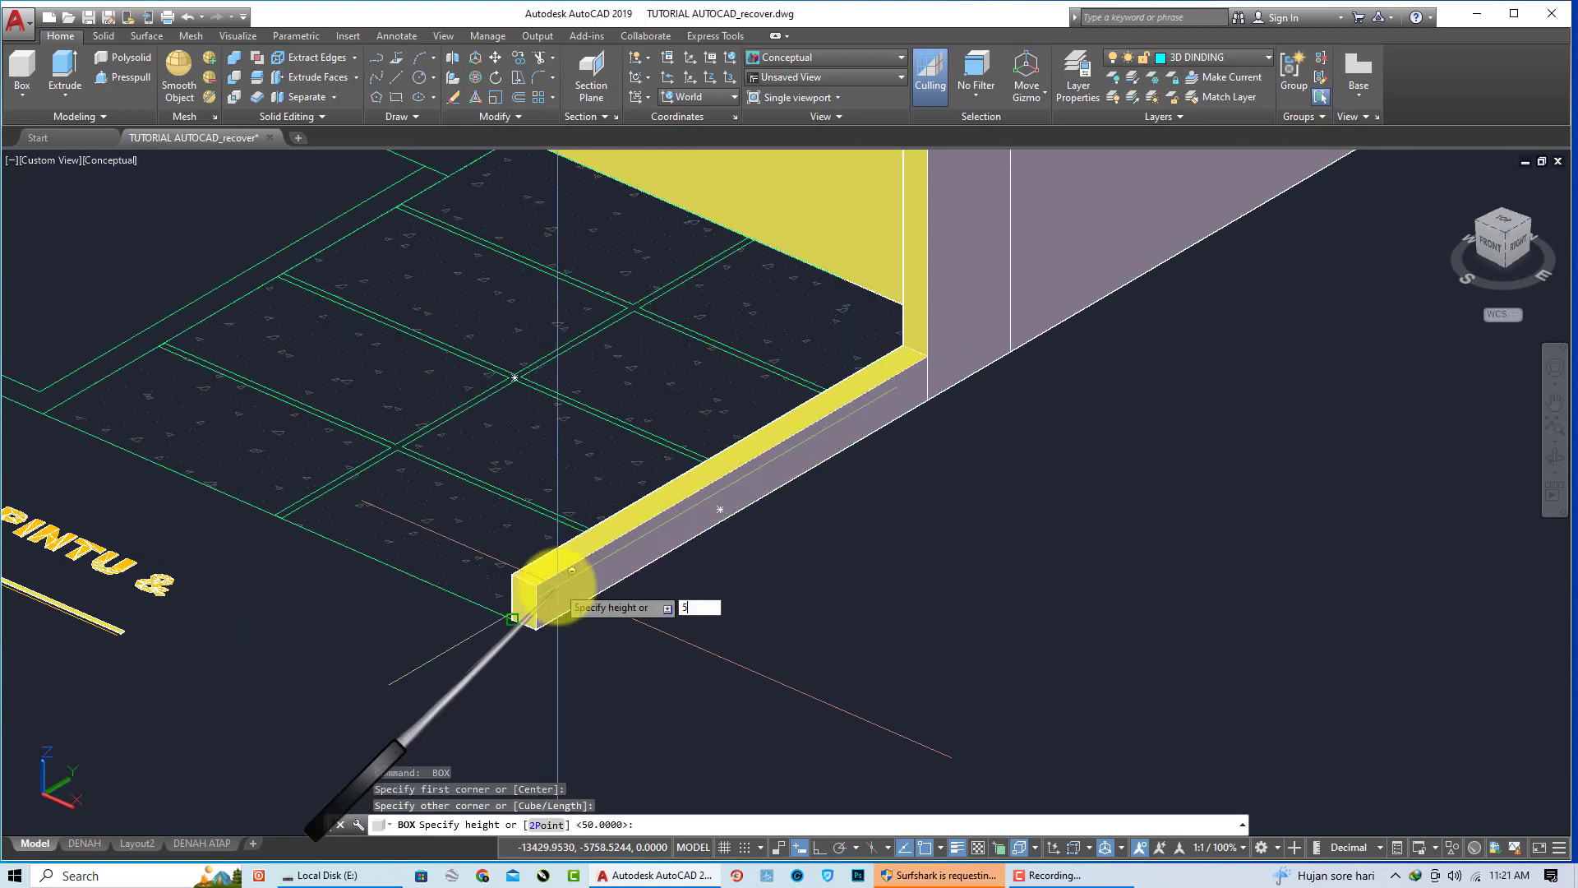
{"action": "type", "text": "0"}
{"action": "key", "text": "Return"}
{"action": "scroll", "coordinate": [641, 567], "scroll_direction": "down", "scroll_amount": 3}
{"action": "scroll", "coordinate": [693, 507], "scroll_direction": "down", "scroll_amount": 1}
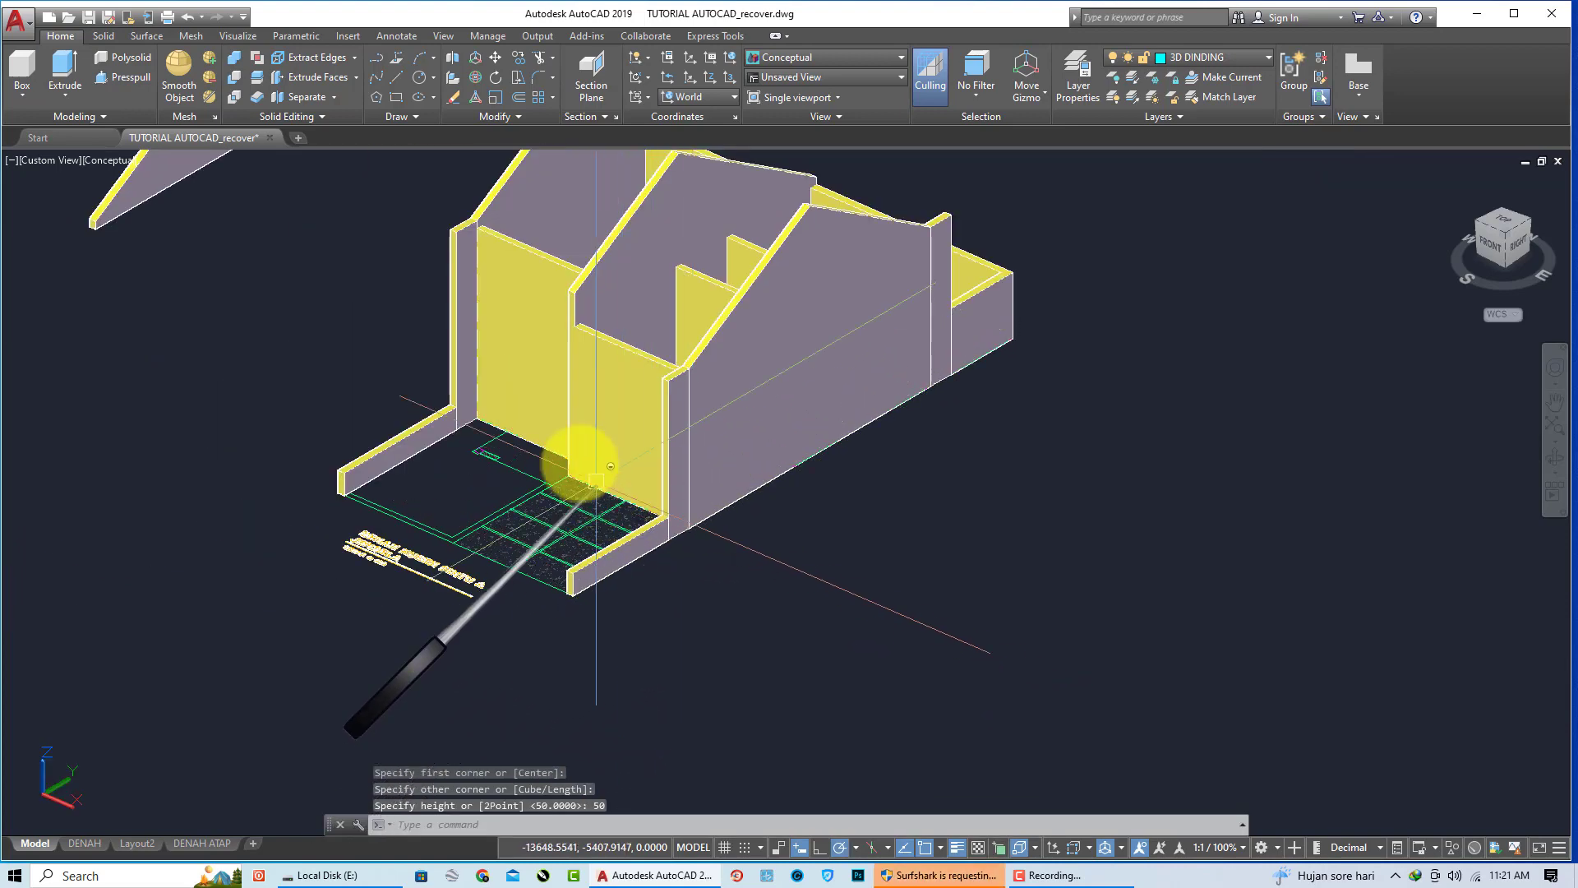
{"action": "middle_click_drag", "start_coordinate": [469, 388], "coordinate": [652, 582]}
{"action": "scroll", "coordinate": [211, 377], "scroll_direction": "up", "scroll_amount": 1}
Step: Erase the loose triangular slab with E
{"action": "left_click", "coordinate": [211, 377]}
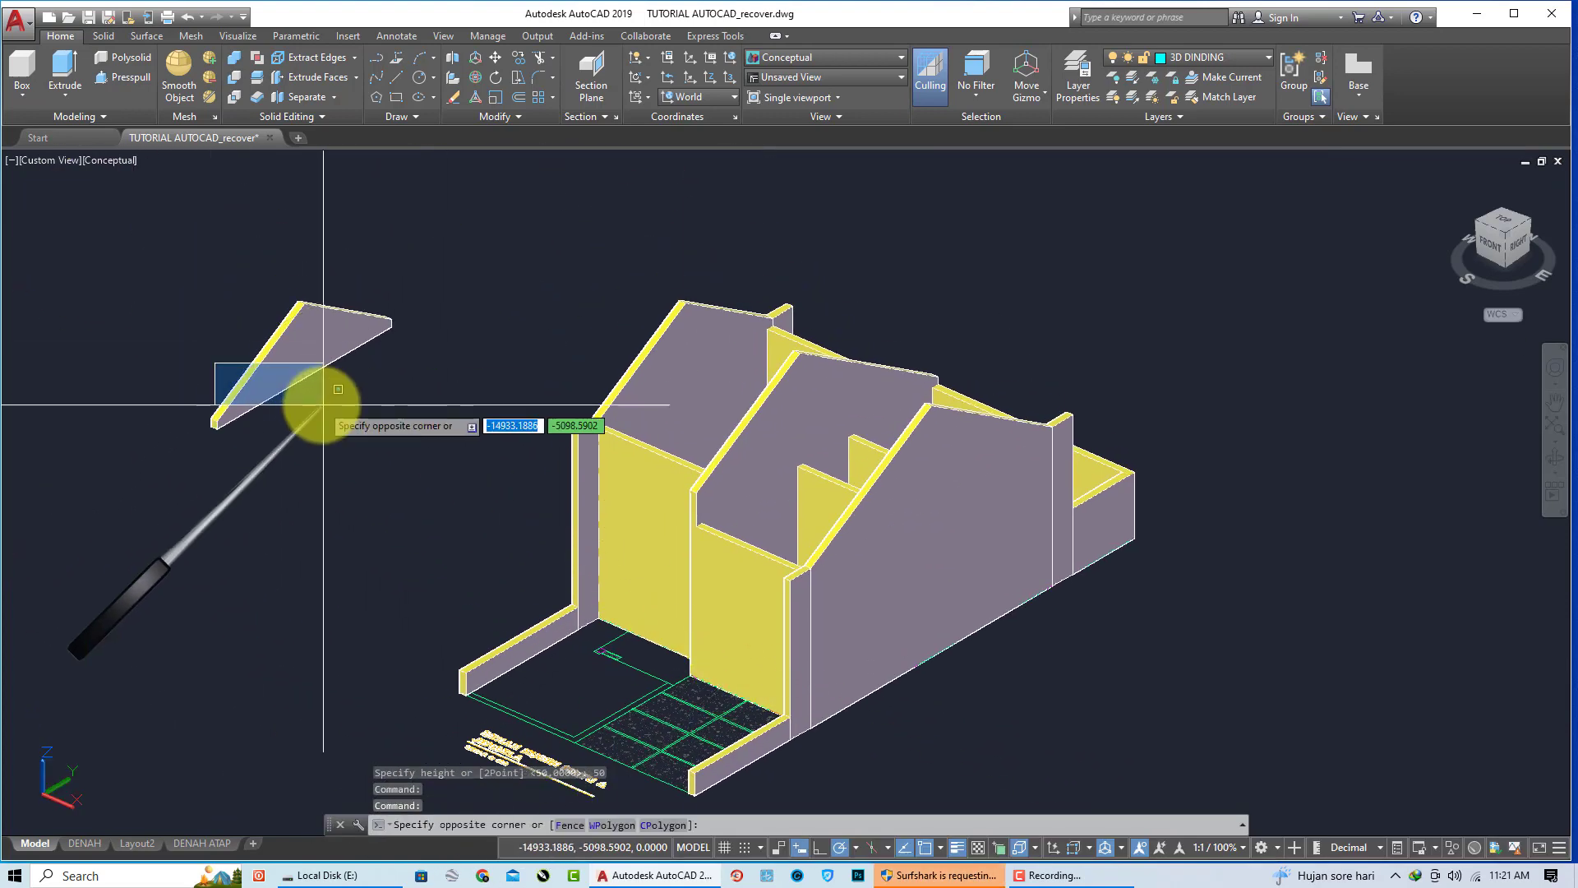
{"action": "left_click", "coordinate": [325, 405]}
{"action": "type", "text": "e"}
{"action": "key", "text": "Return"}
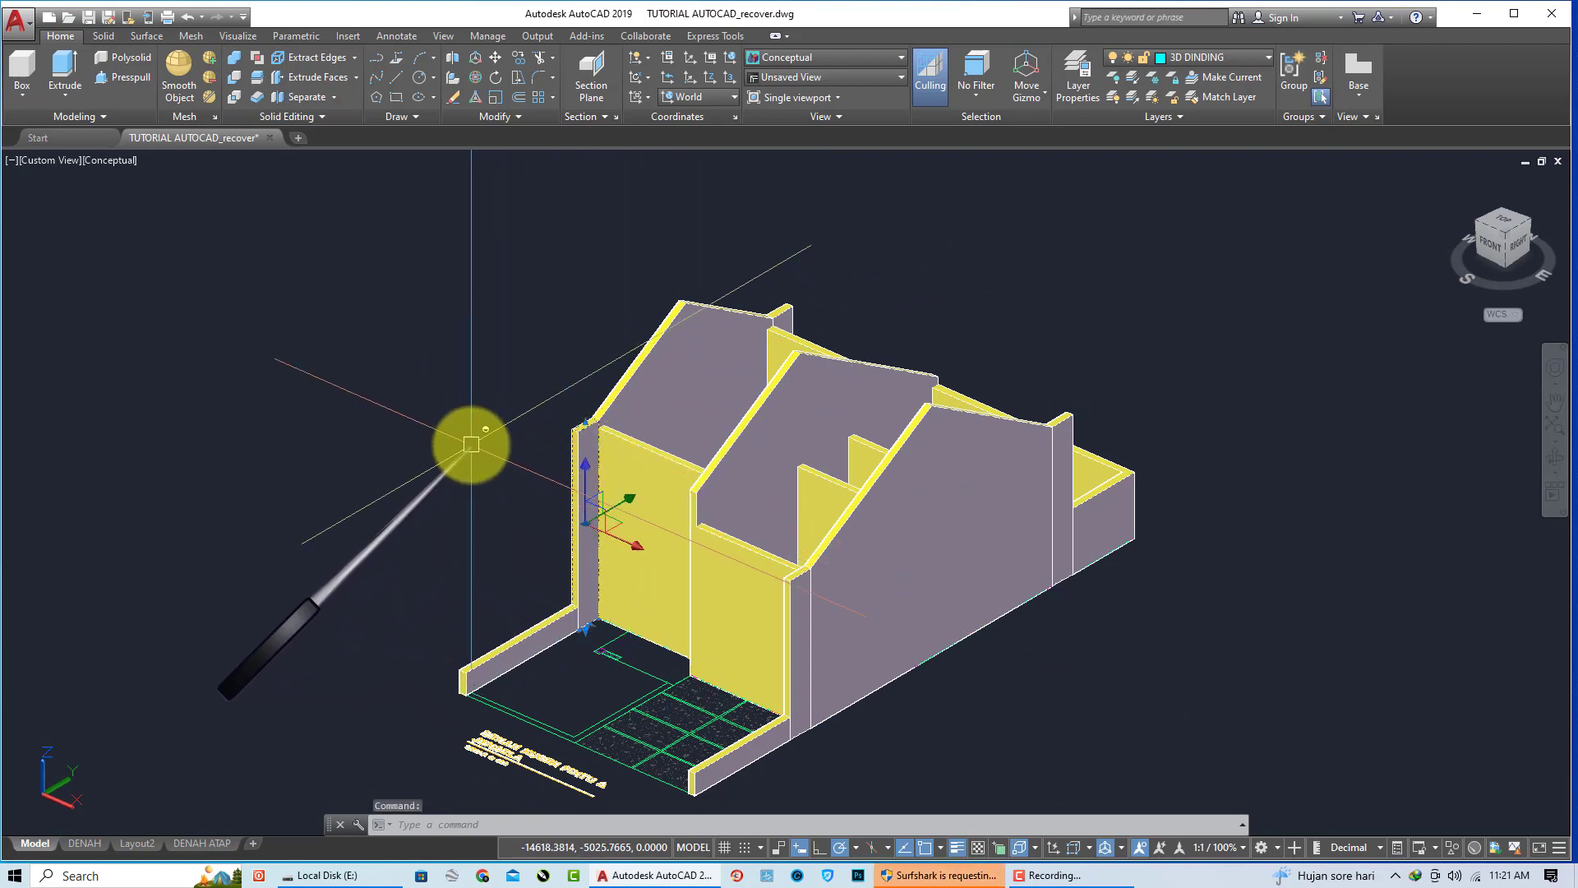
{"action": "key", "text": "Escape"}
Step: Align the UCS to a wall face, then reset it back to World
{"action": "scroll", "coordinate": [405, 394], "scroll_direction": "up", "scroll_amount": 1}
{"action": "scroll", "coordinate": [908, 606], "scroll_direction": "up", "scroll_amount": 2}
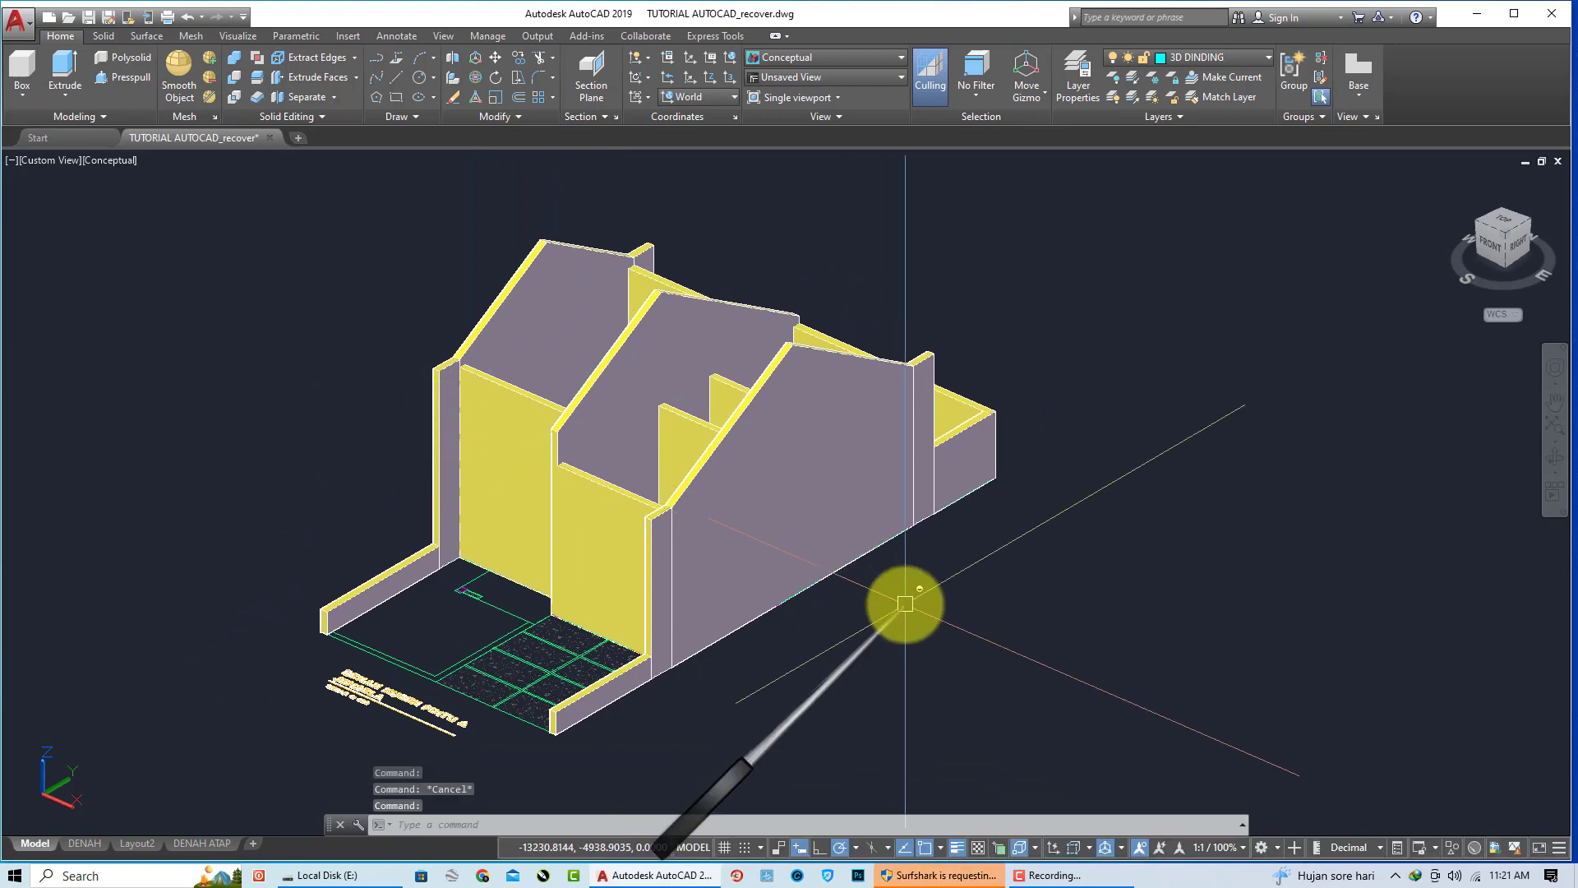
{"action": "scroll", "coordinate": [924, 613], "scroll_direction": "up", "scroll_amount": 2}
{"action": "middle_click_drag", "start_coordinate": [923, 612], "coordinate": [952, 655]}
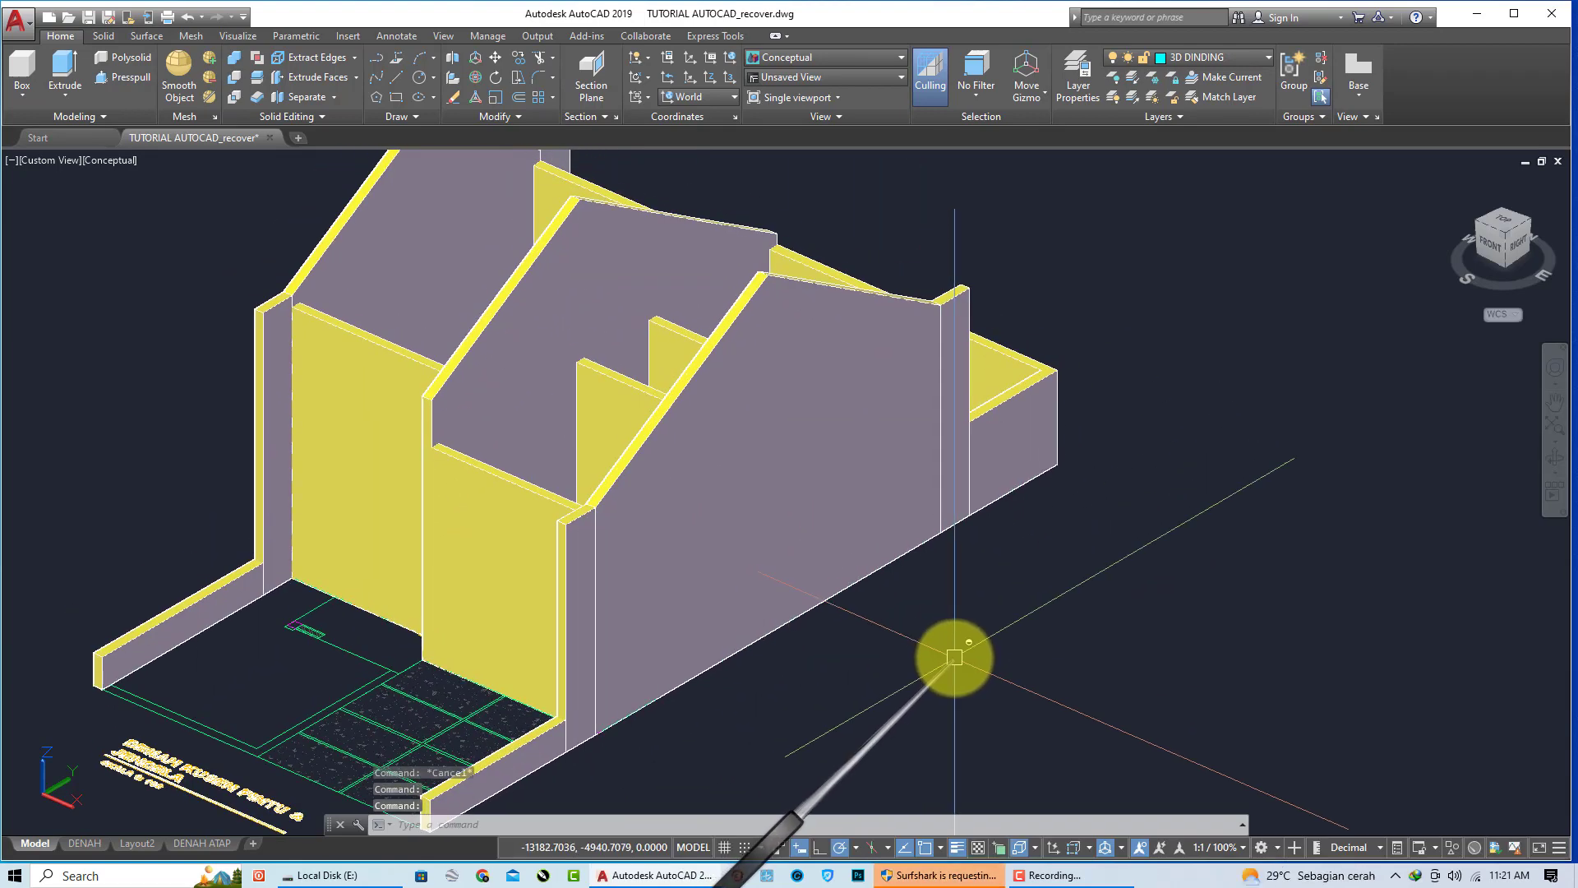
{"action": "type", "text": "uCS"}
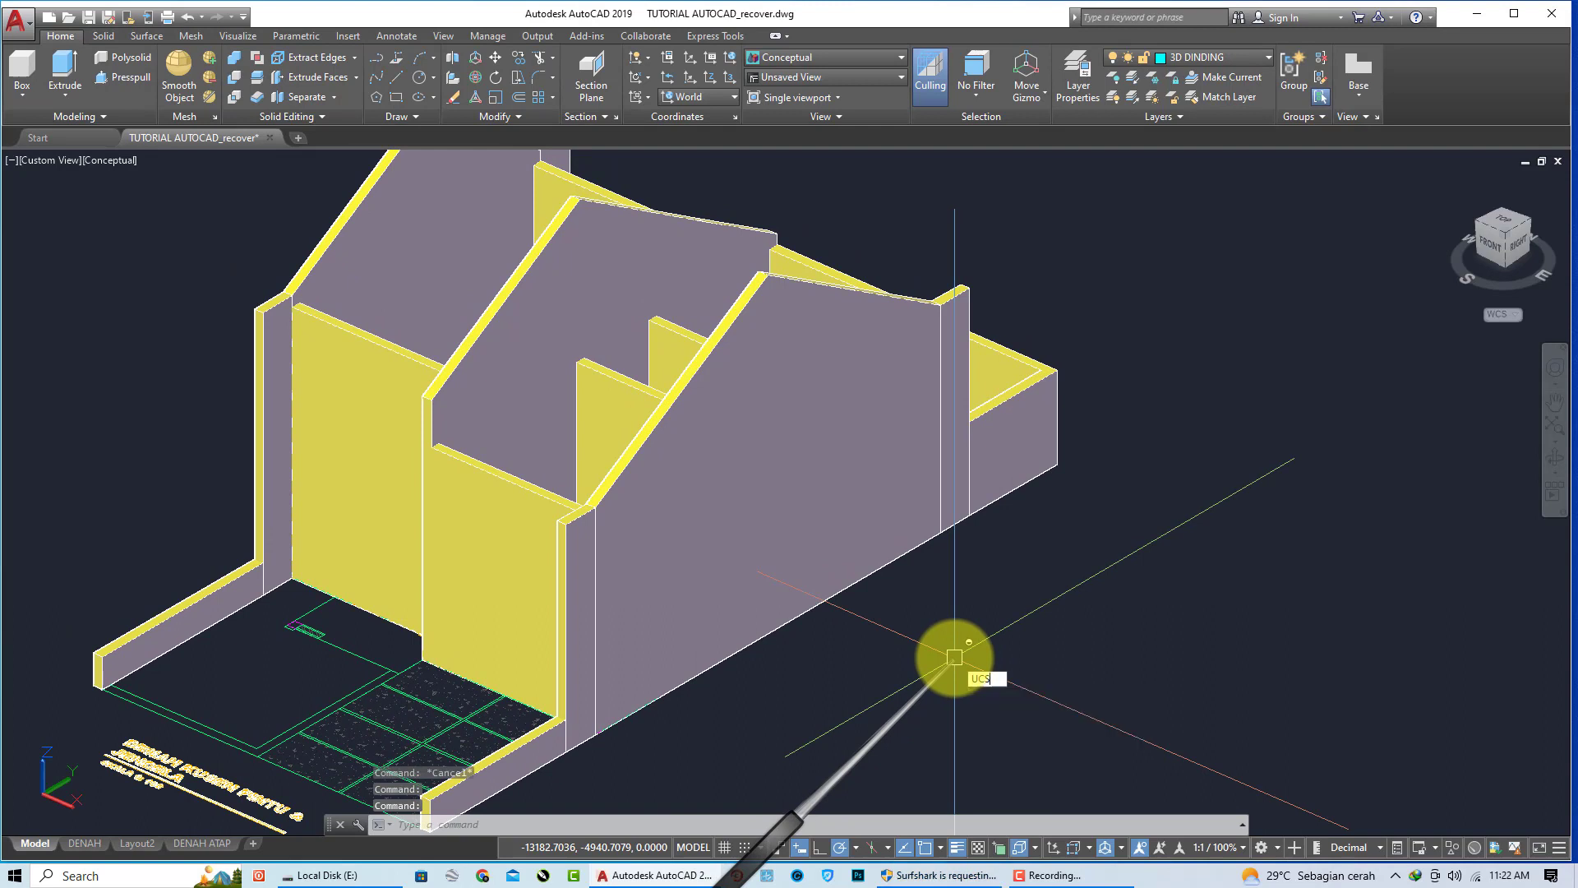
{"action": "key", "text": "Return"}
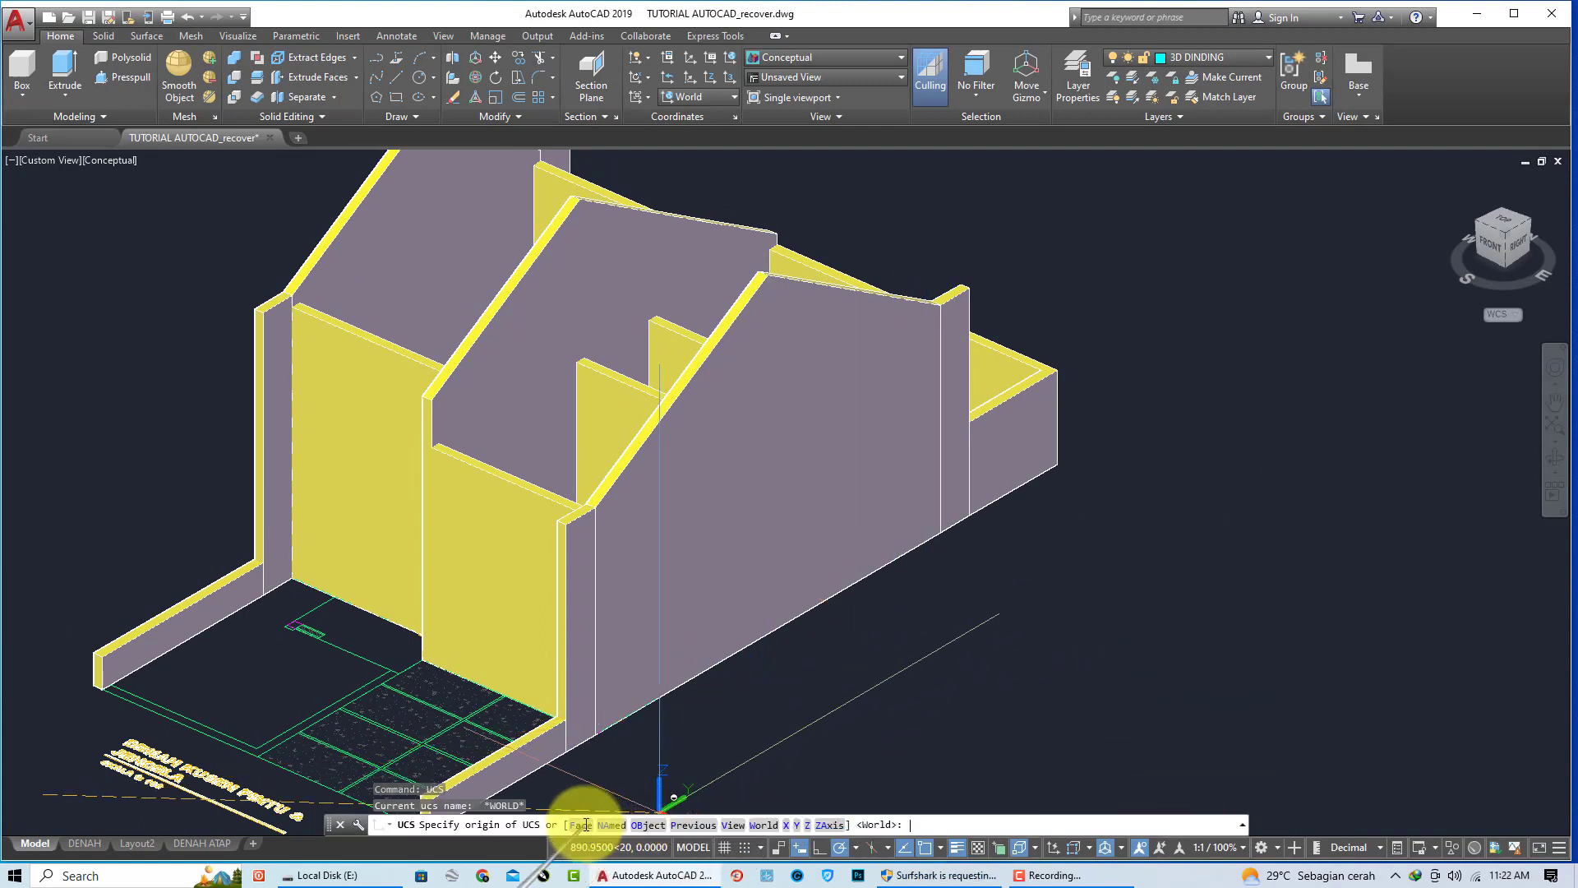
{"action": "left_click", "coordinate": [581, 824]}
{"action": "left_click", "coordinate": [811, 473]}
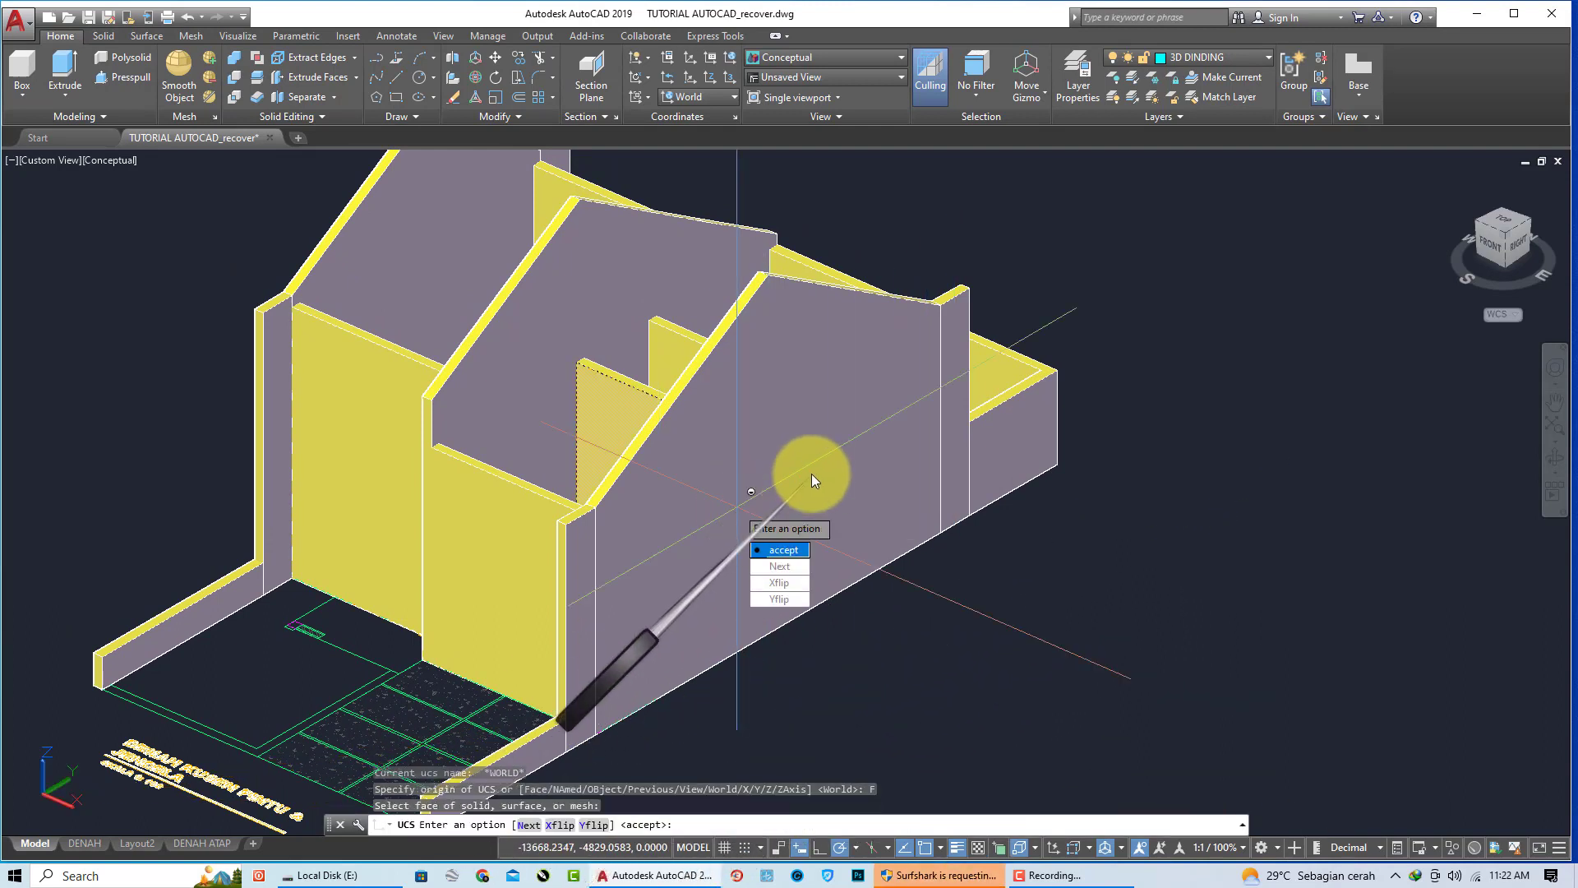
{"action": "left_click", "coordinate": [797, 553]}
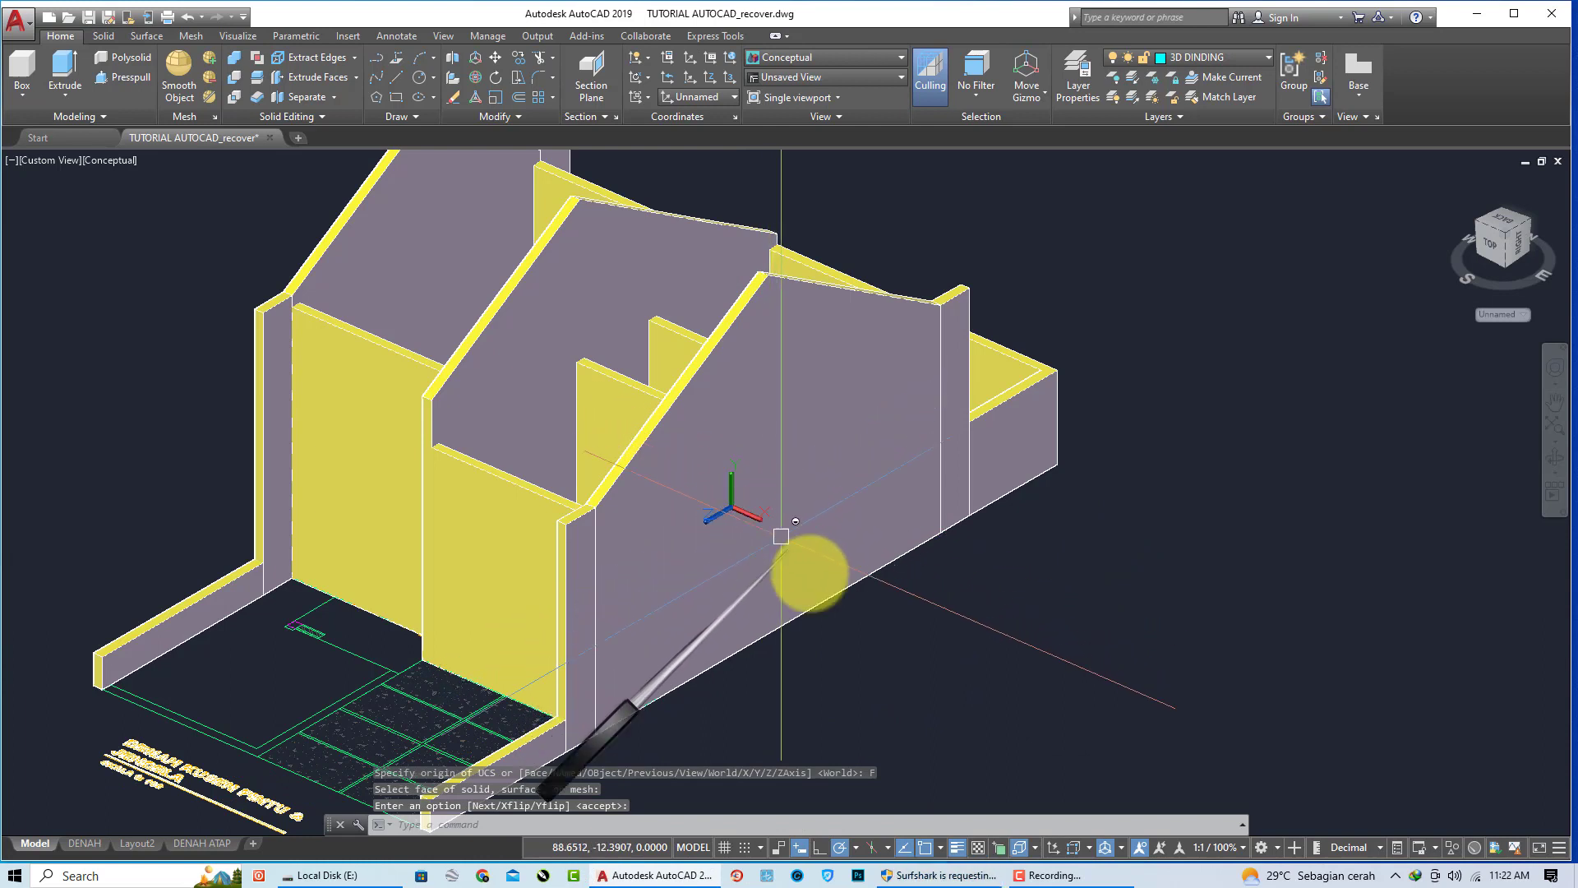
{"action": "type", "text": "UCS"}
{"action": "key", "text": "Return"}
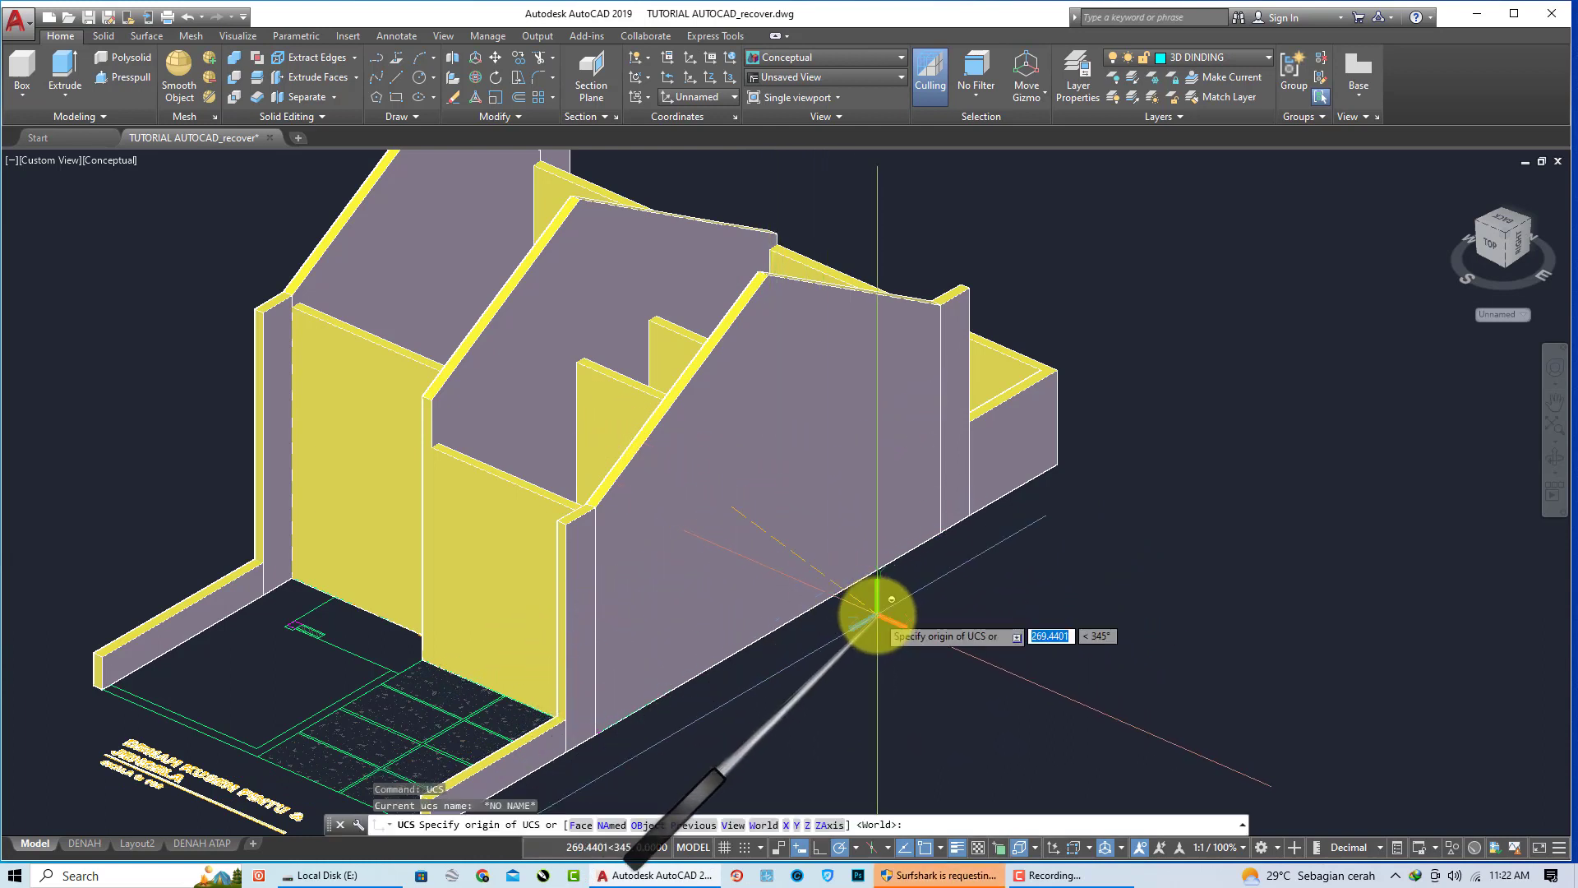
{"action": "key", "text": "Return"}
Step: Align the UCS to the sloped gable wall's face
{"action": "type", "text": "u"}
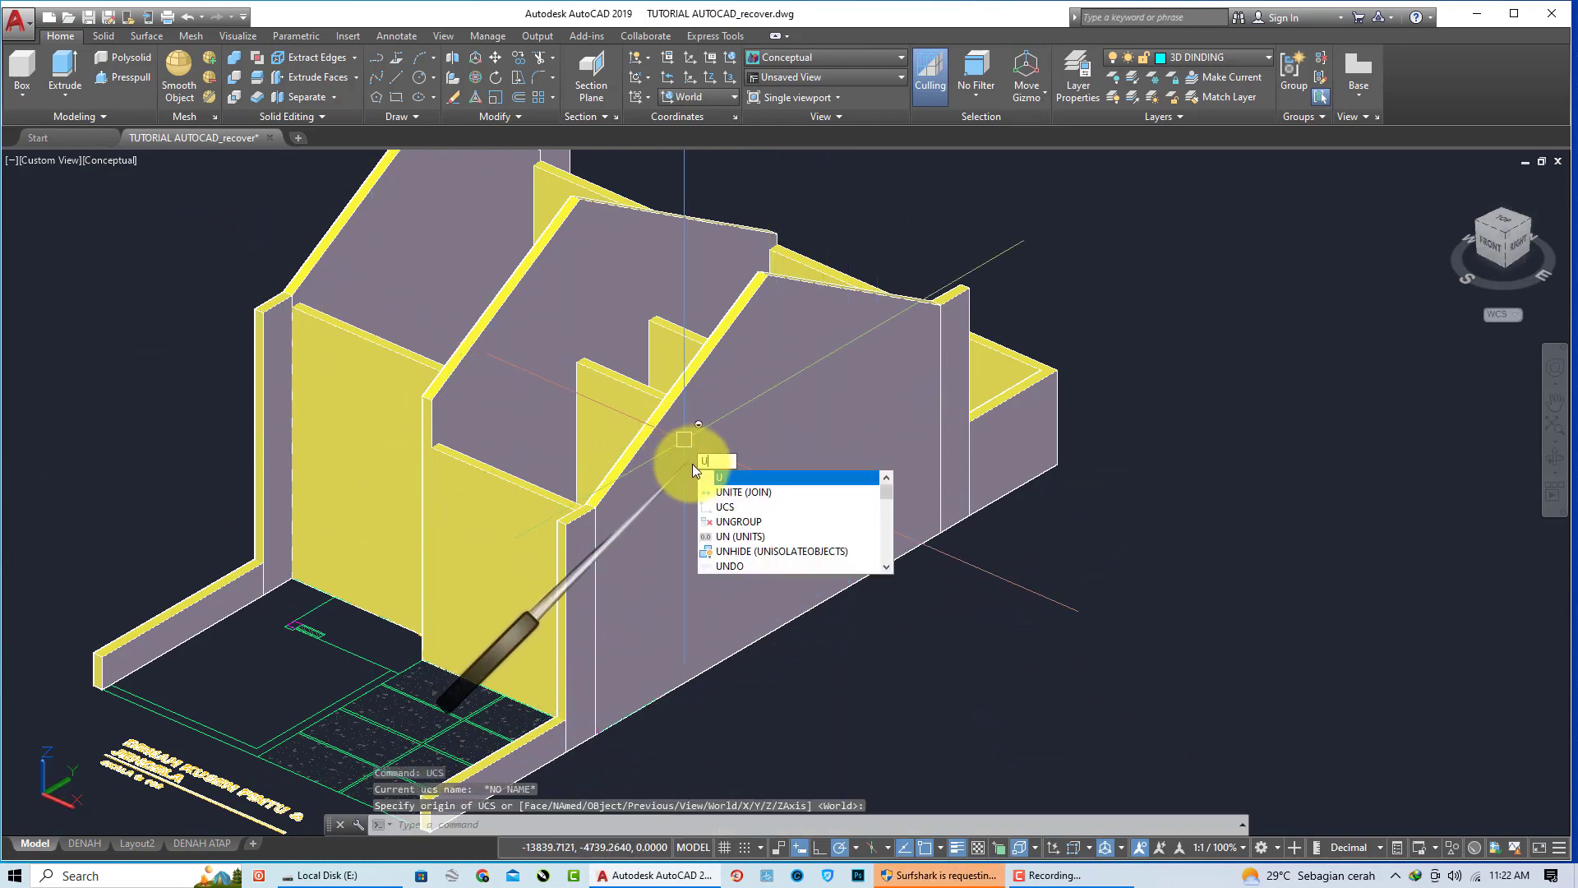
{"action": "key", "text": "Escape"}
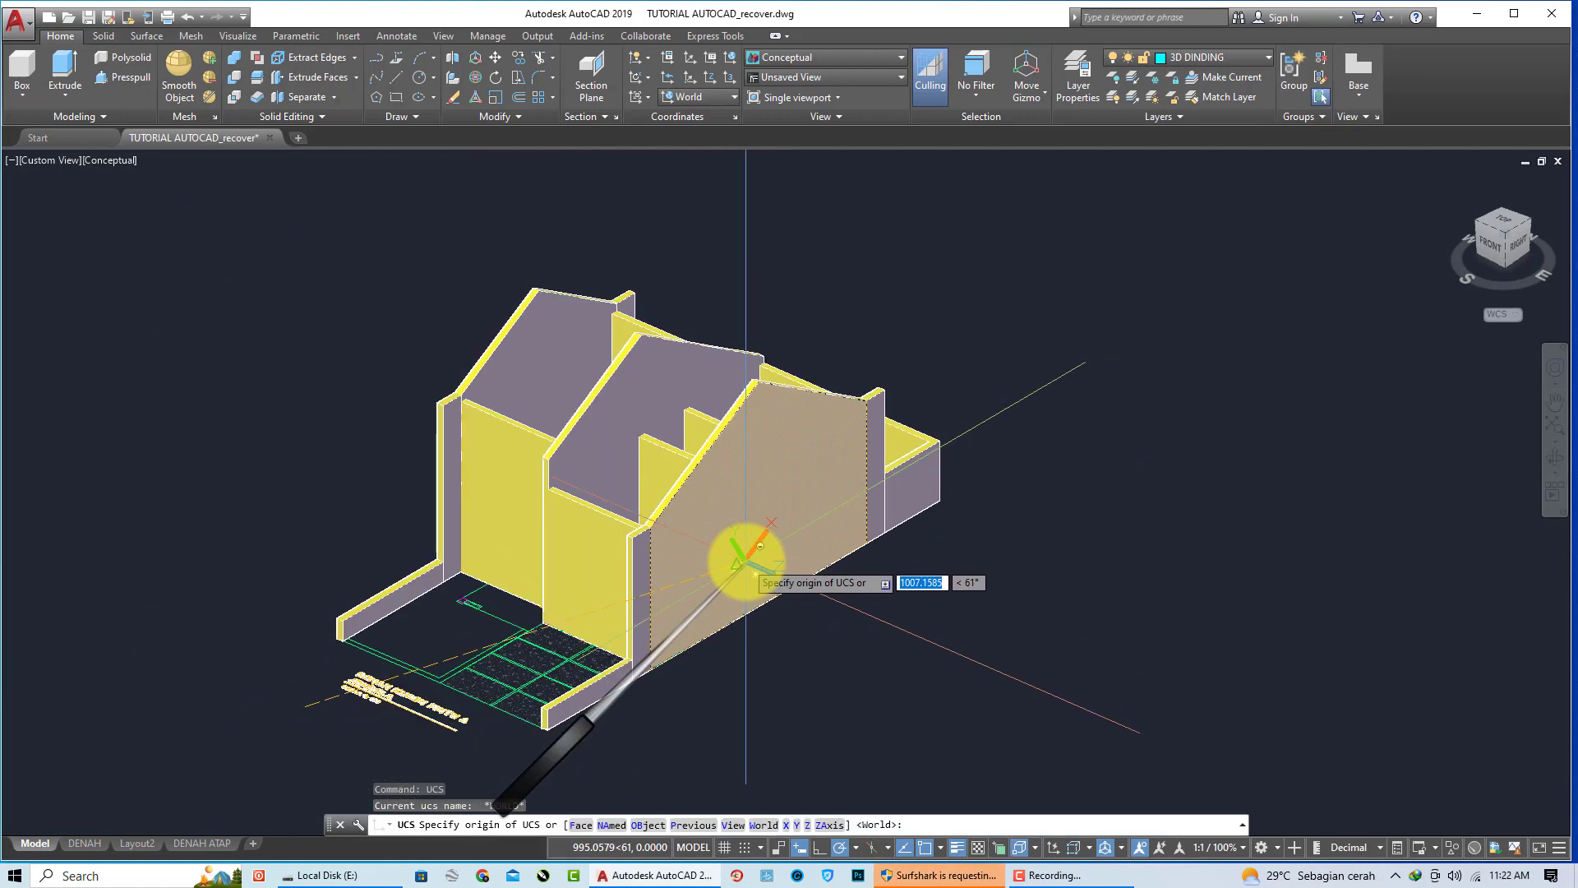
{"action": "scroll", "coordinate": [744, 547], "scroll_direction": "down", "scroll_amount": 3}
{"action": "key", "text": "Escape"}
{"action": "key", "text": "Return"}
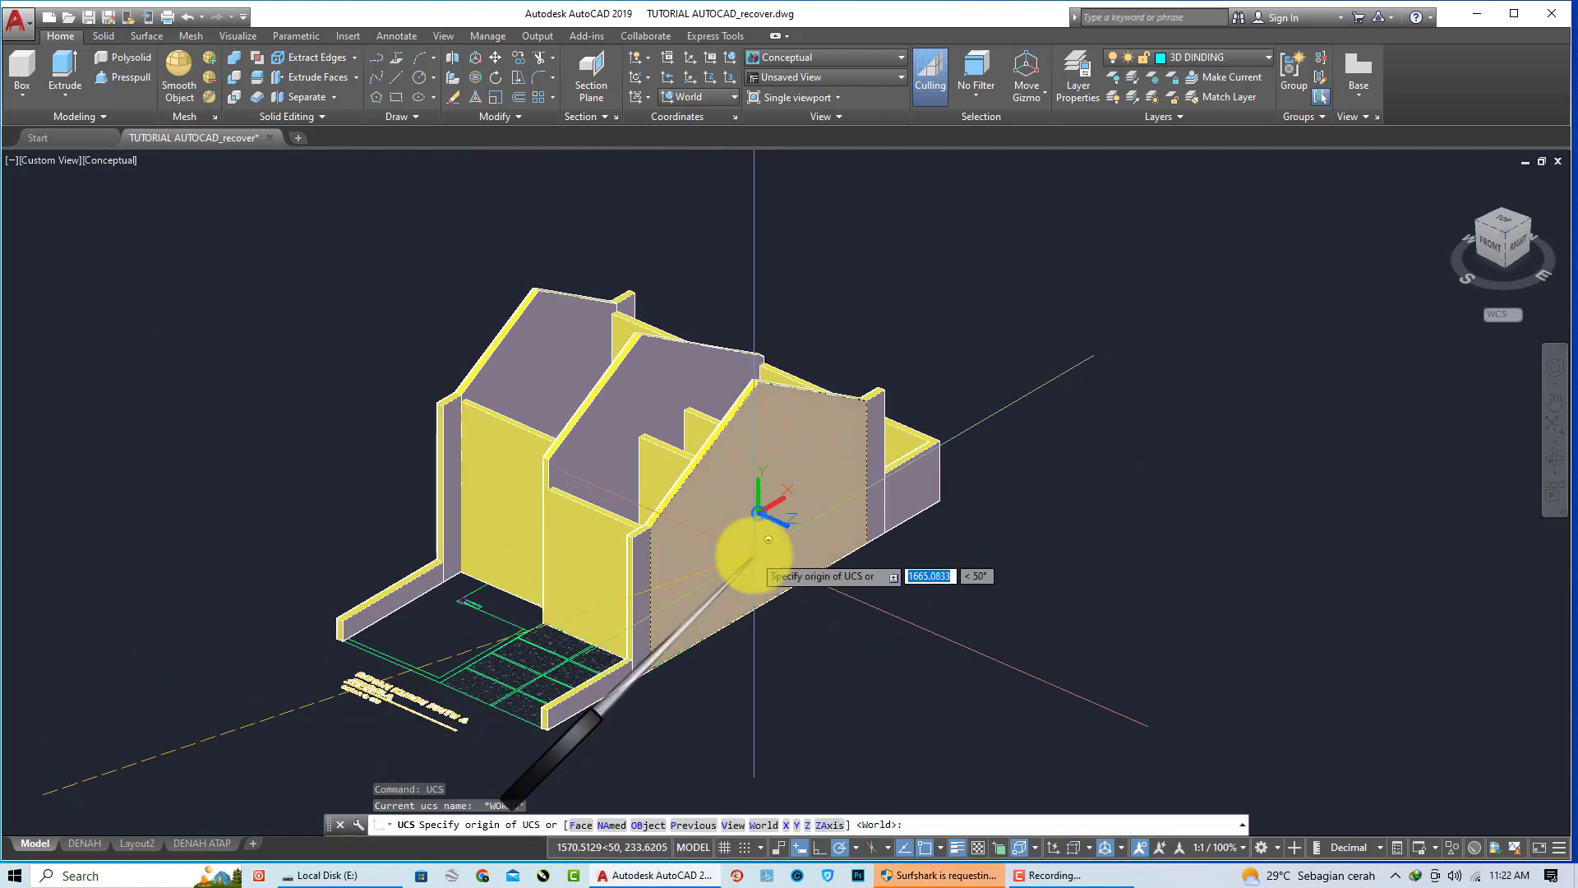
{"action": "scroll", "coordinate": [753, 554], "scroll_direction": "up", "scroll_amount": 3}
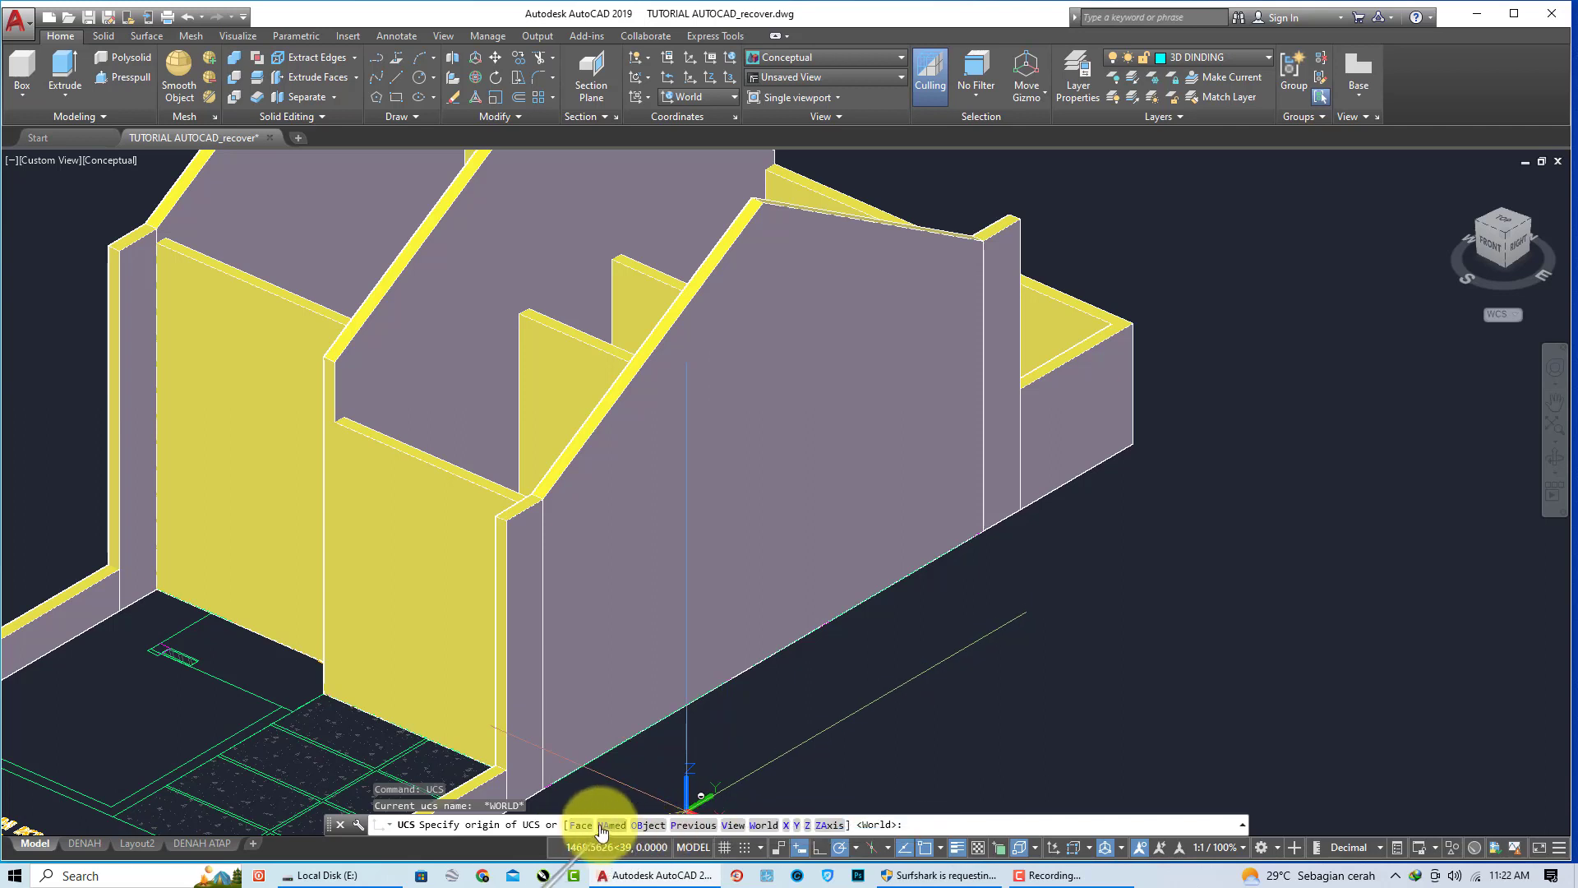
{"action": "left_click", "coordinate": [585, 823]}
{"action": "left_click", "coordinate": [768, 479]}
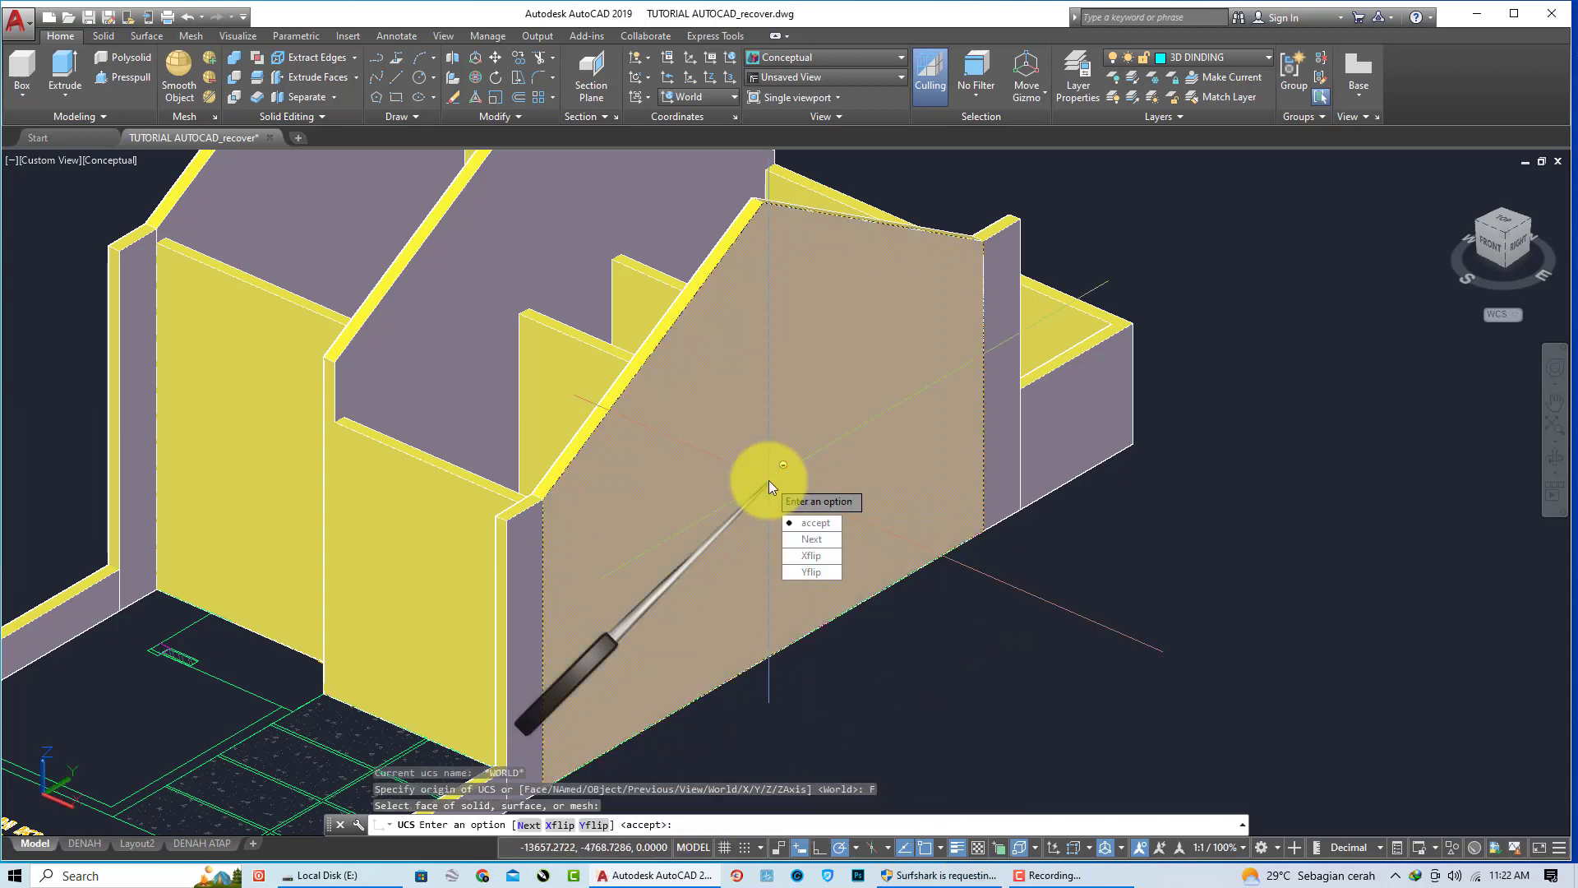
{"action": "left_click", "coordinate": [821, 523]}
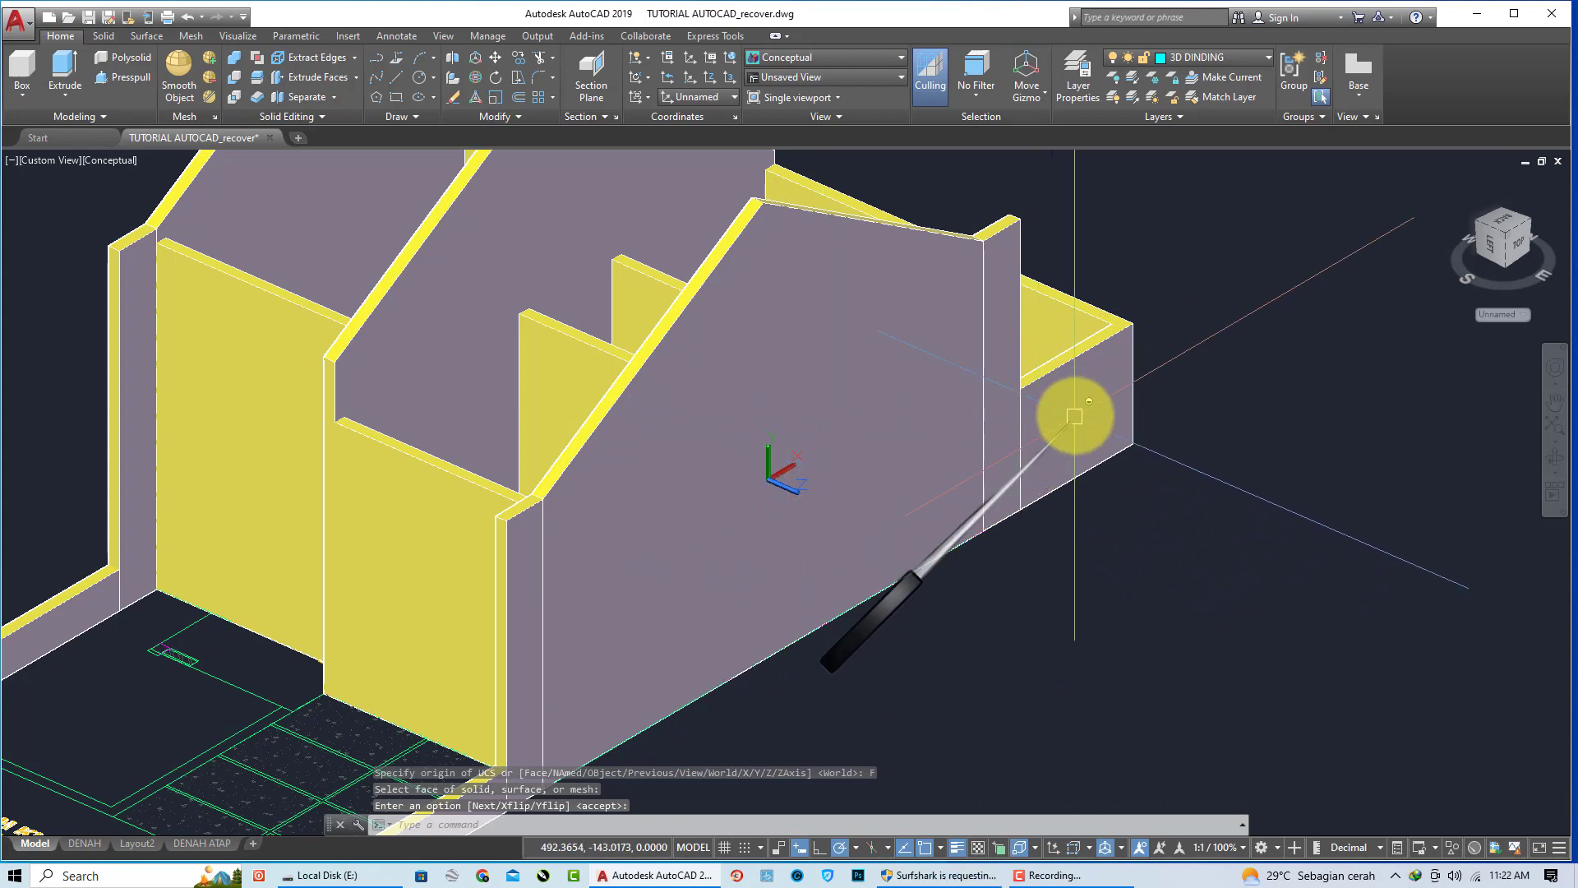
{"action": "key", "text": "Return"}
{"action": "type", "text": "SLICE"}
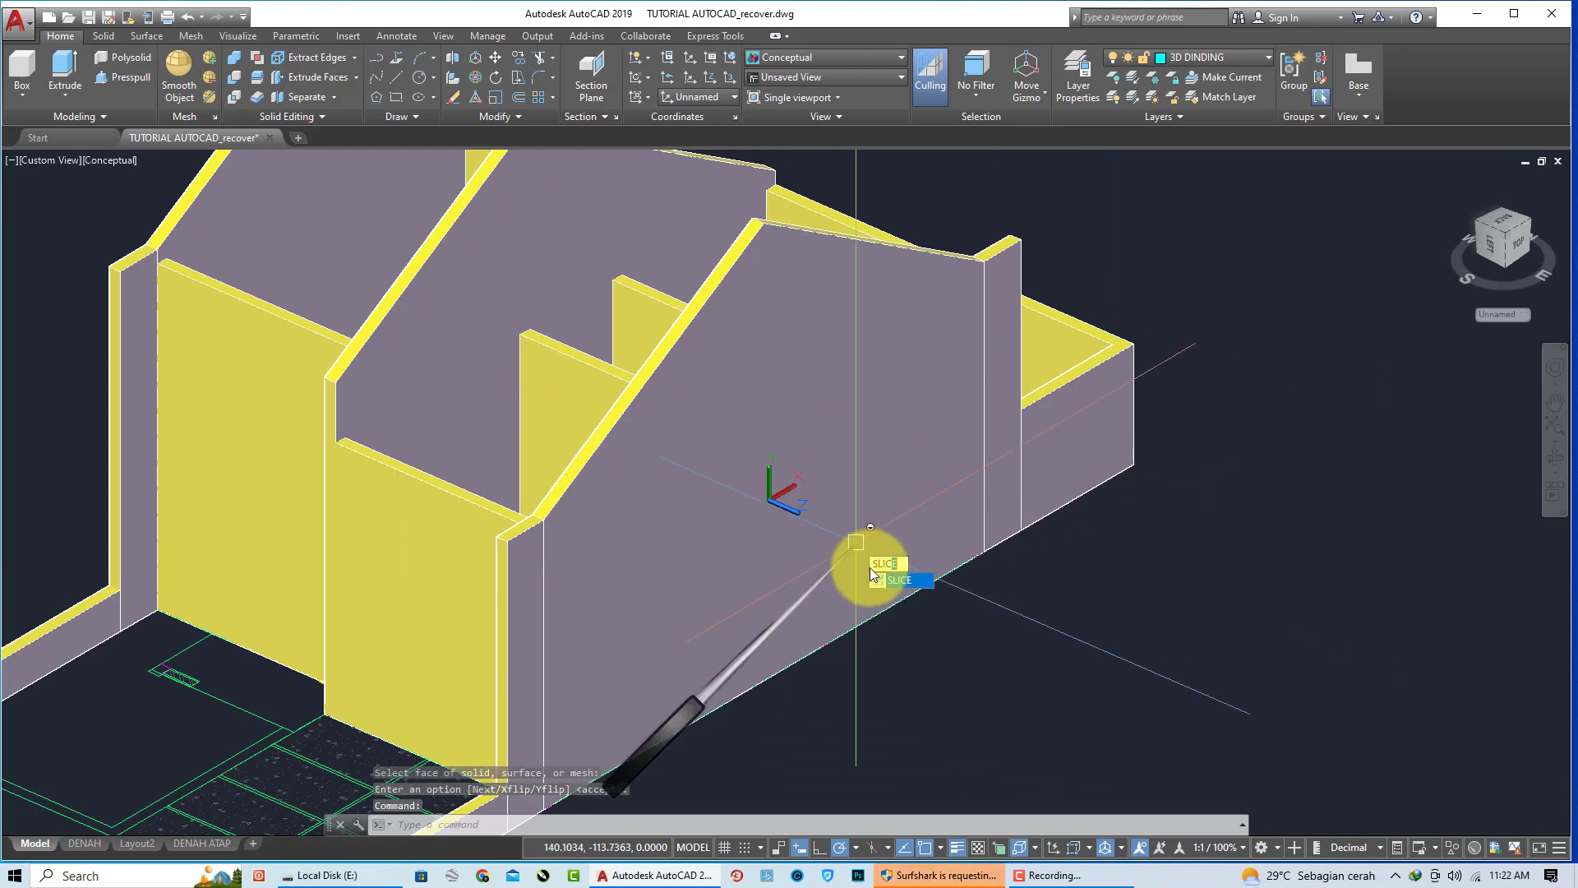
Step: Slice the first gable wall with two points along its roof edge
{"action": "key", "text": "Return"}
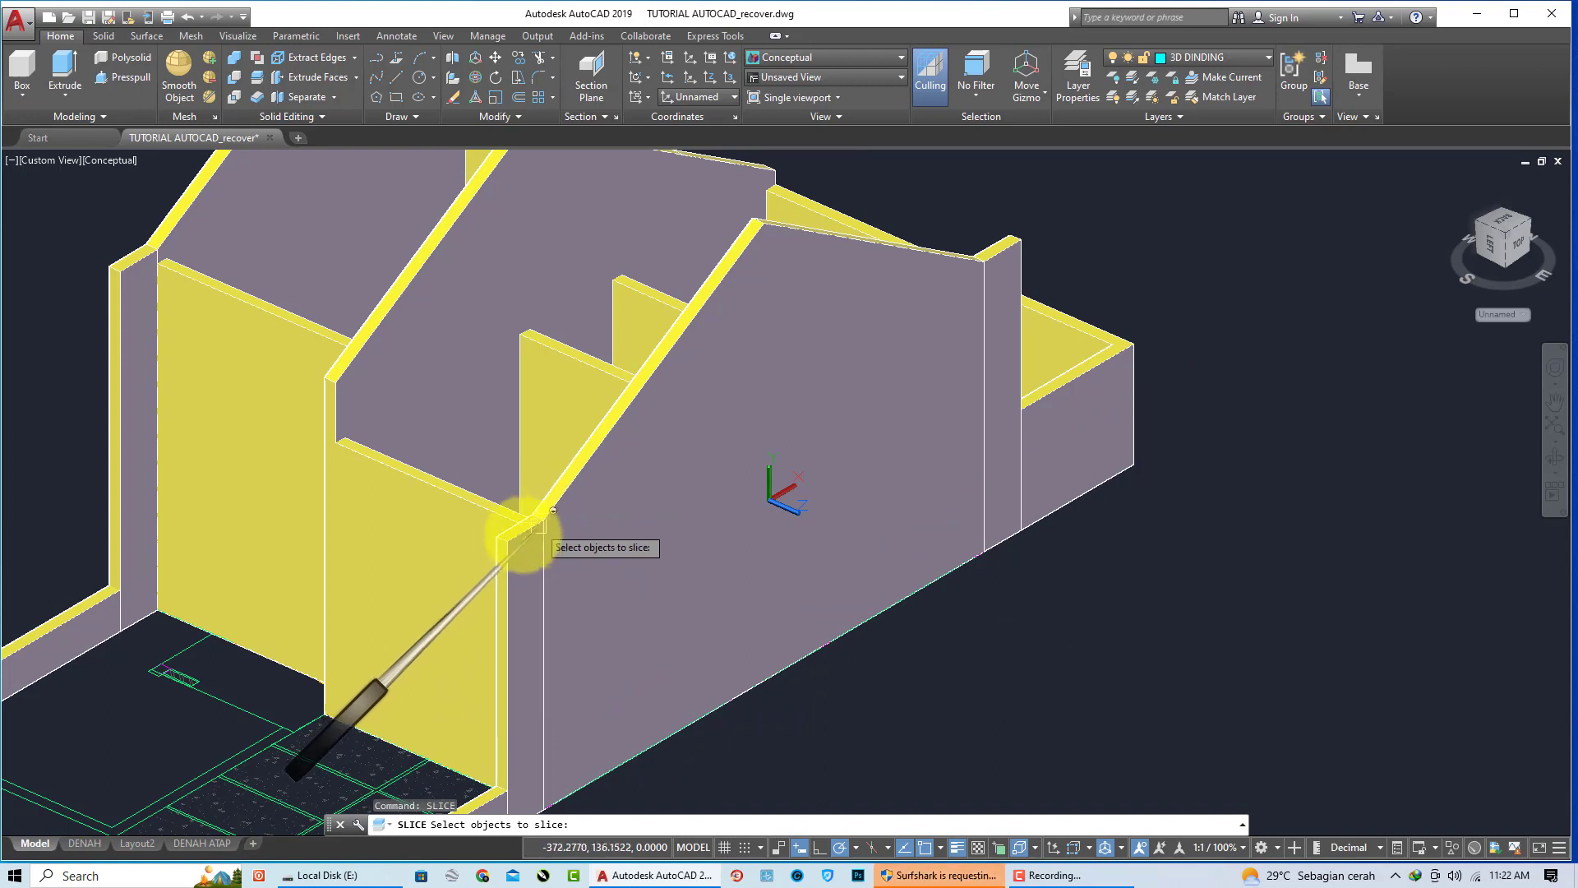
{"action": "left_click", "coordinate": [507, 543]}
{"action": "key", "text": "Return"}
{"action": "left_click", "coordinate": [539, 518]}
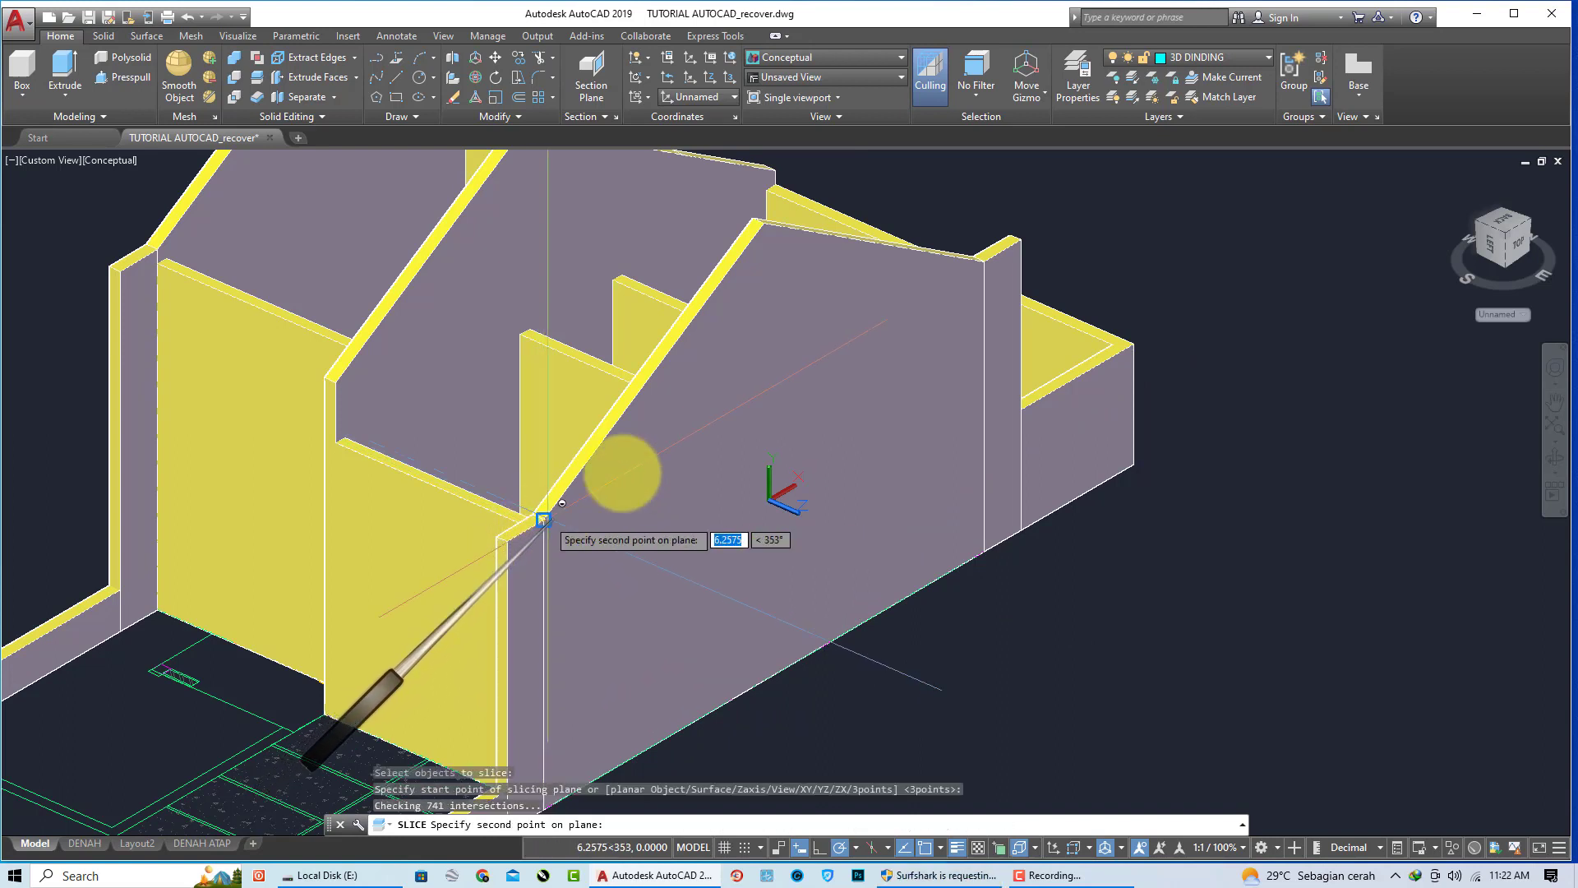
{"action": "left_click", "coordinate": [1074, 183]}
{"action": "left_click", "coordinate": [1092, 384]}
{"action": "middle_click_drag", "start_coordinate": [1092, 384], "coordinate": [942, 444]}
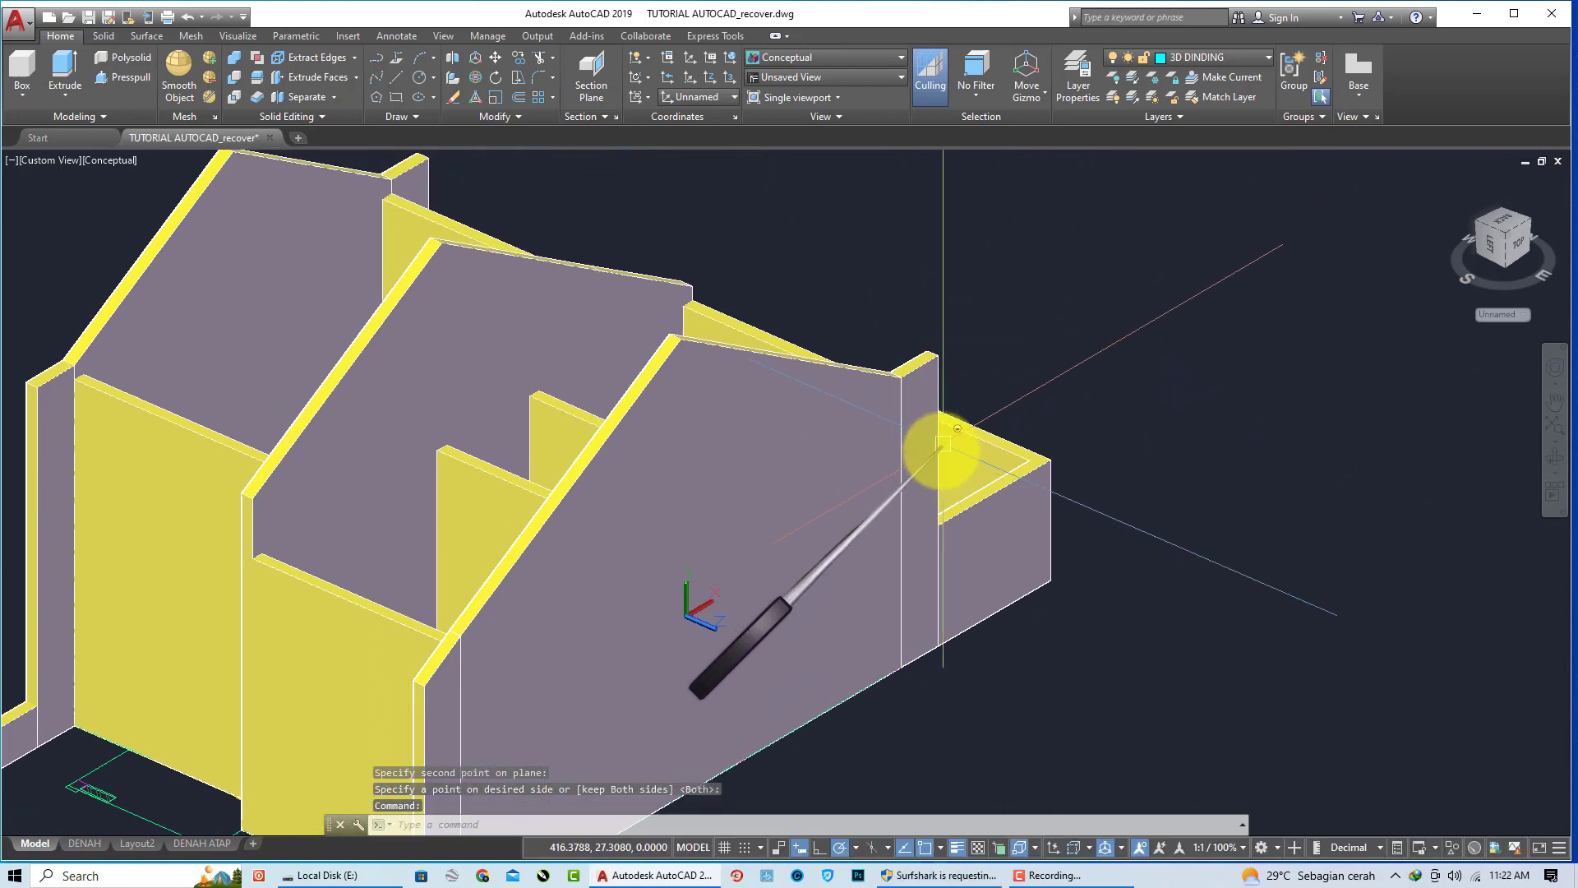
Step: Slice the next gable wall along its roof slope
{"action": "key", "text": "Return"}
{"action": "scroll", "coordinate": [933, 376], "scroll_direction": "up", "scroll_amount": 2}
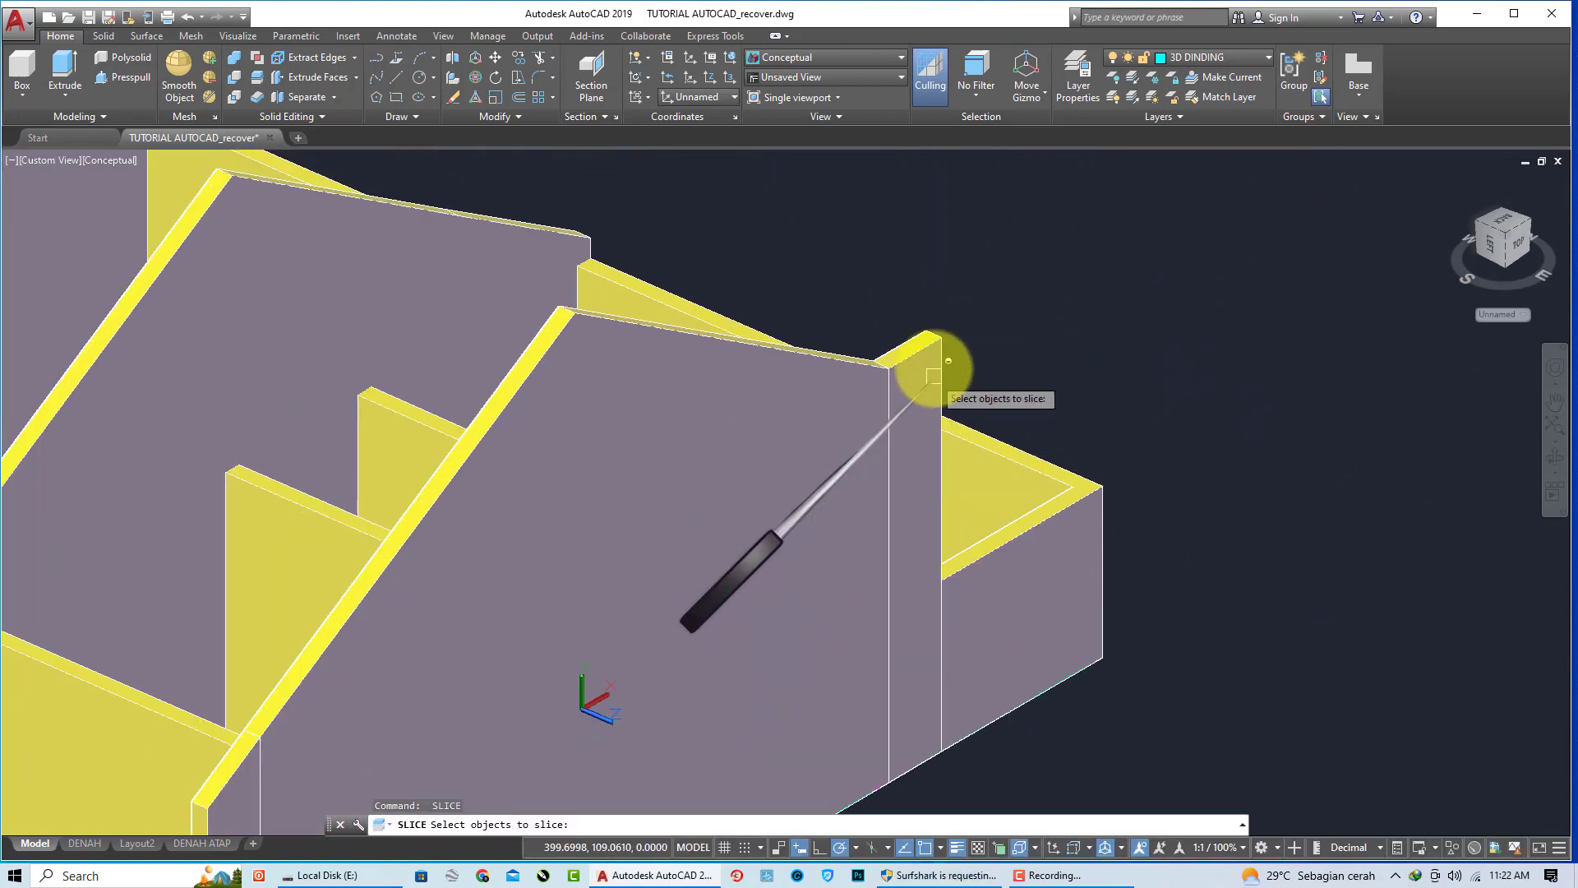
{"action": "key", "text": "Return"}
{"action": "left_click", "coordinate": [888, 367]}
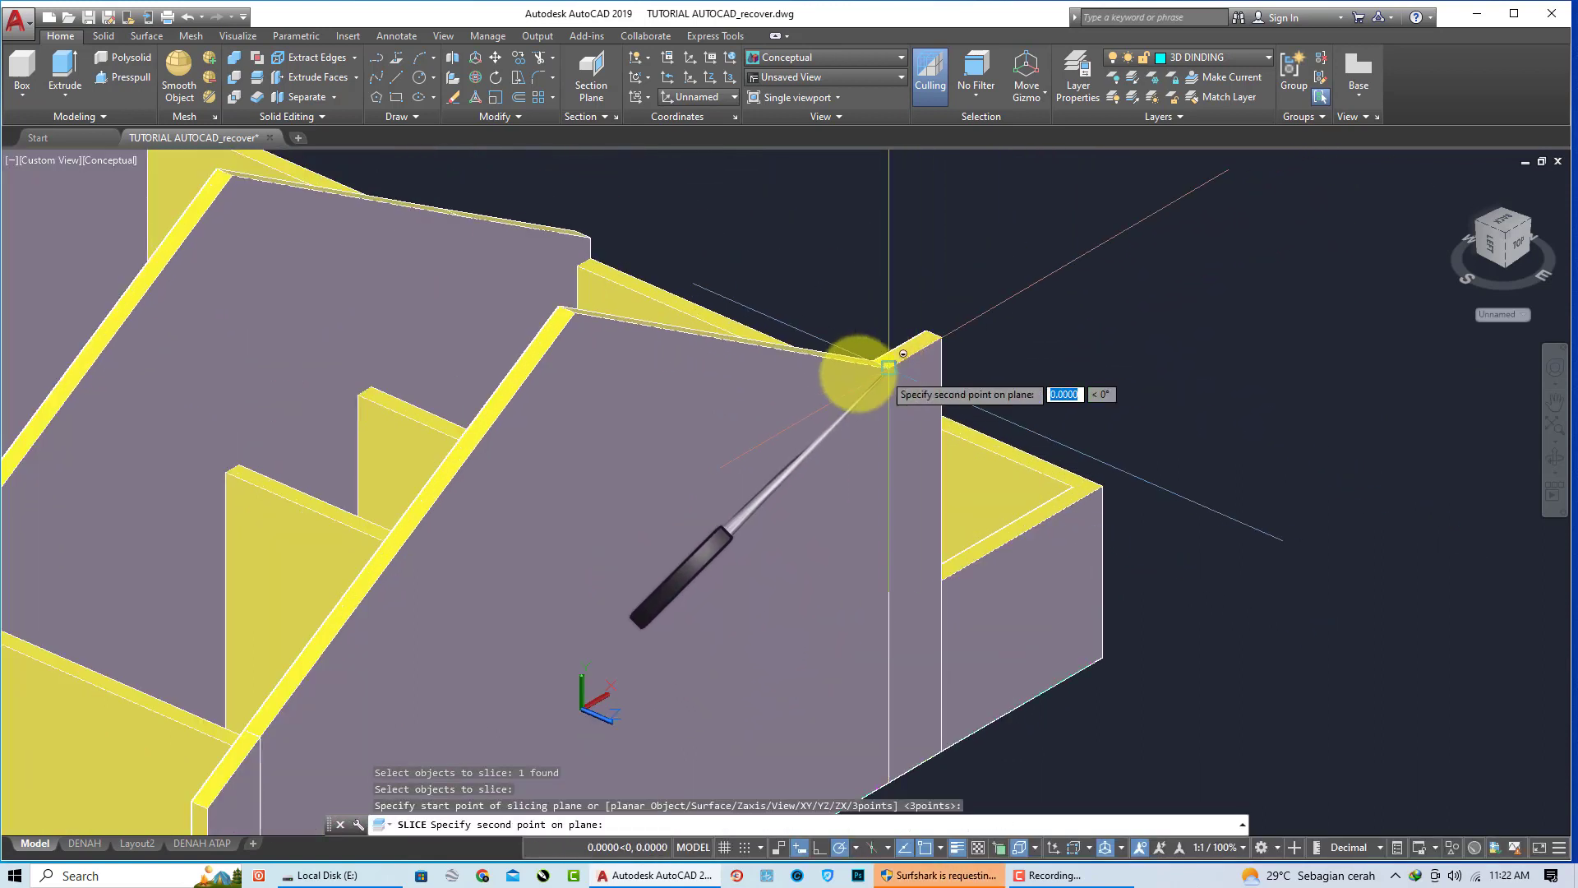
{"action": "left_click", "coordinate": [386, 359]}
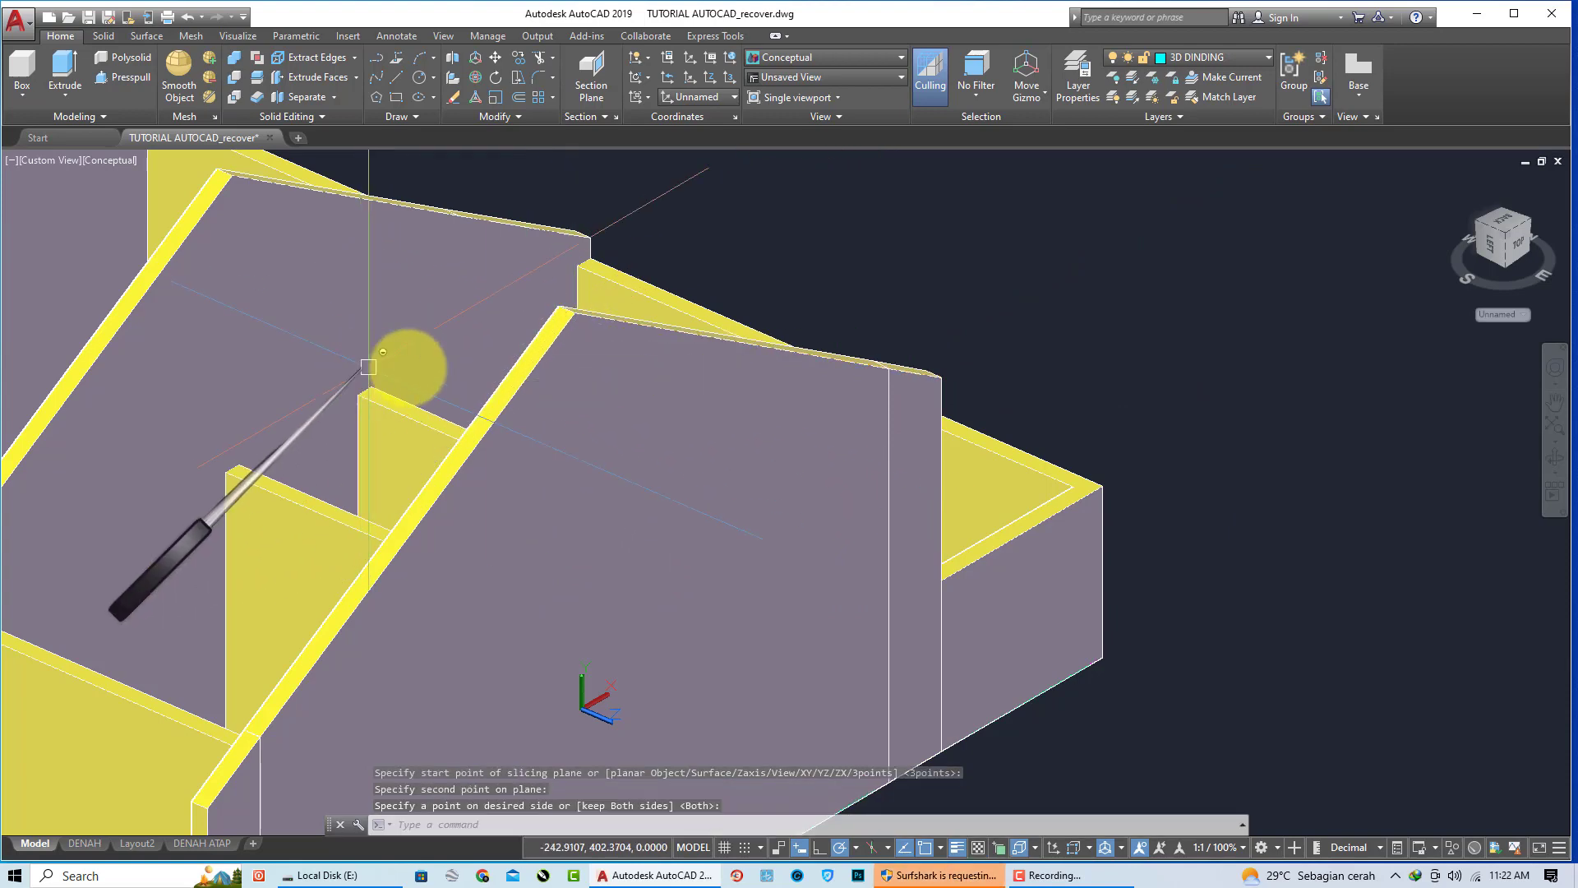
{"action": "scroll", "coordinate": [406, 363], "scroll_direction": "down", "scroll_amount": 5}
{"action": "scroll", "coordinate": [622, 417], "scroll_direction": "up", "scroll_amount": 3}
{"action": "scroll", "coordinate": [493, 394], "scroll_direction": "up", "scroll_amount": 3}
Step: Attempt a third gable-wall slice, undo the last slice, and select the thin wall panel
{"action": "key", "text": "Return"}
{"action": "key", "text": "Return"}
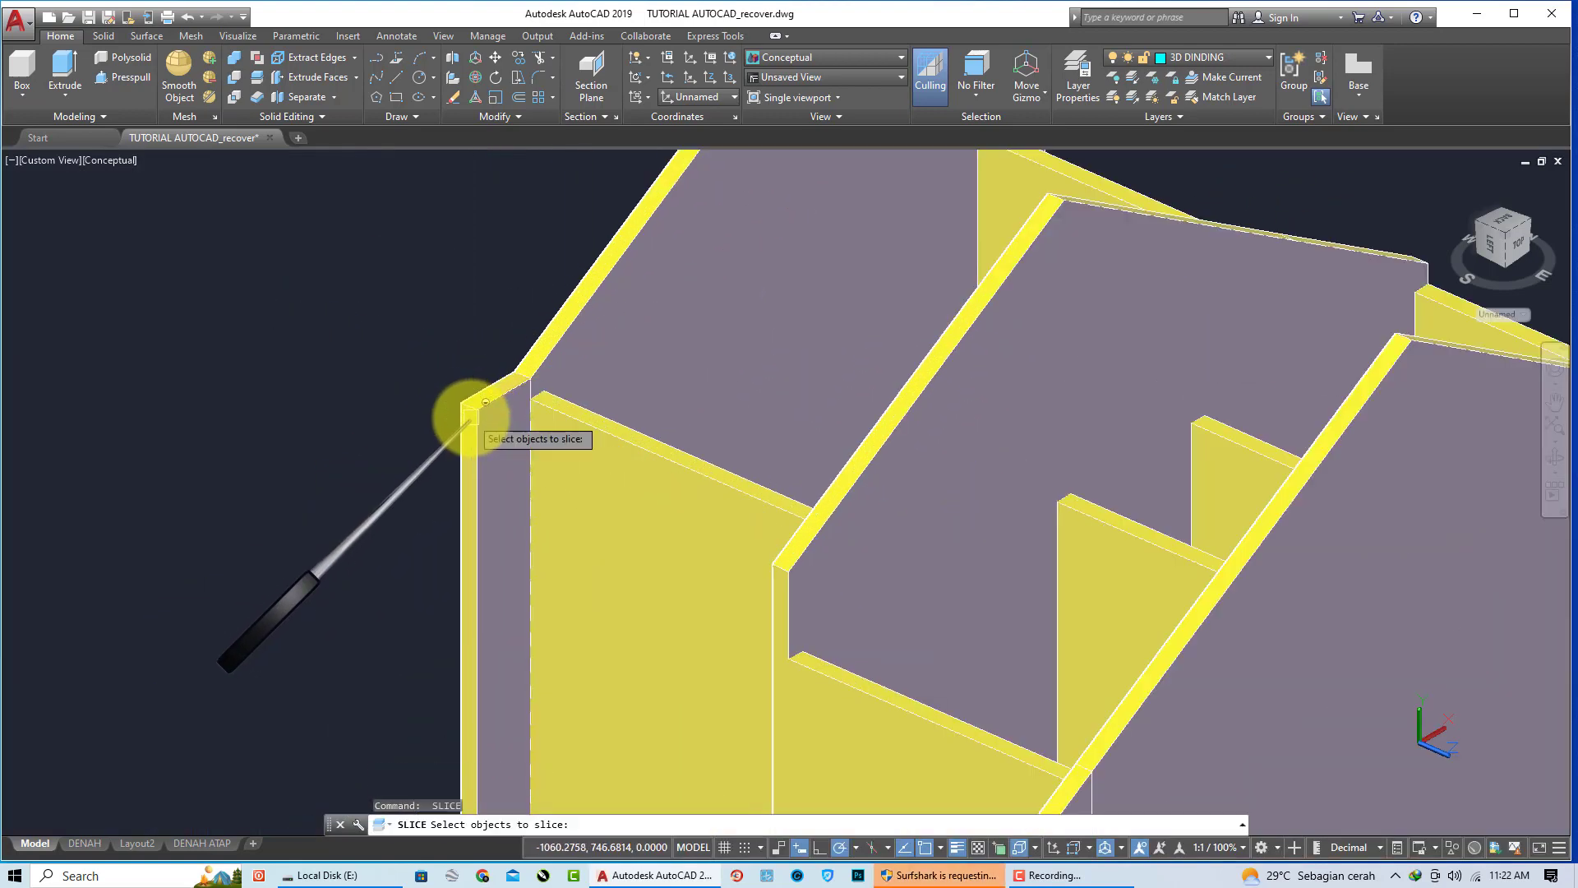
{"action": "key", "text": "Return"}
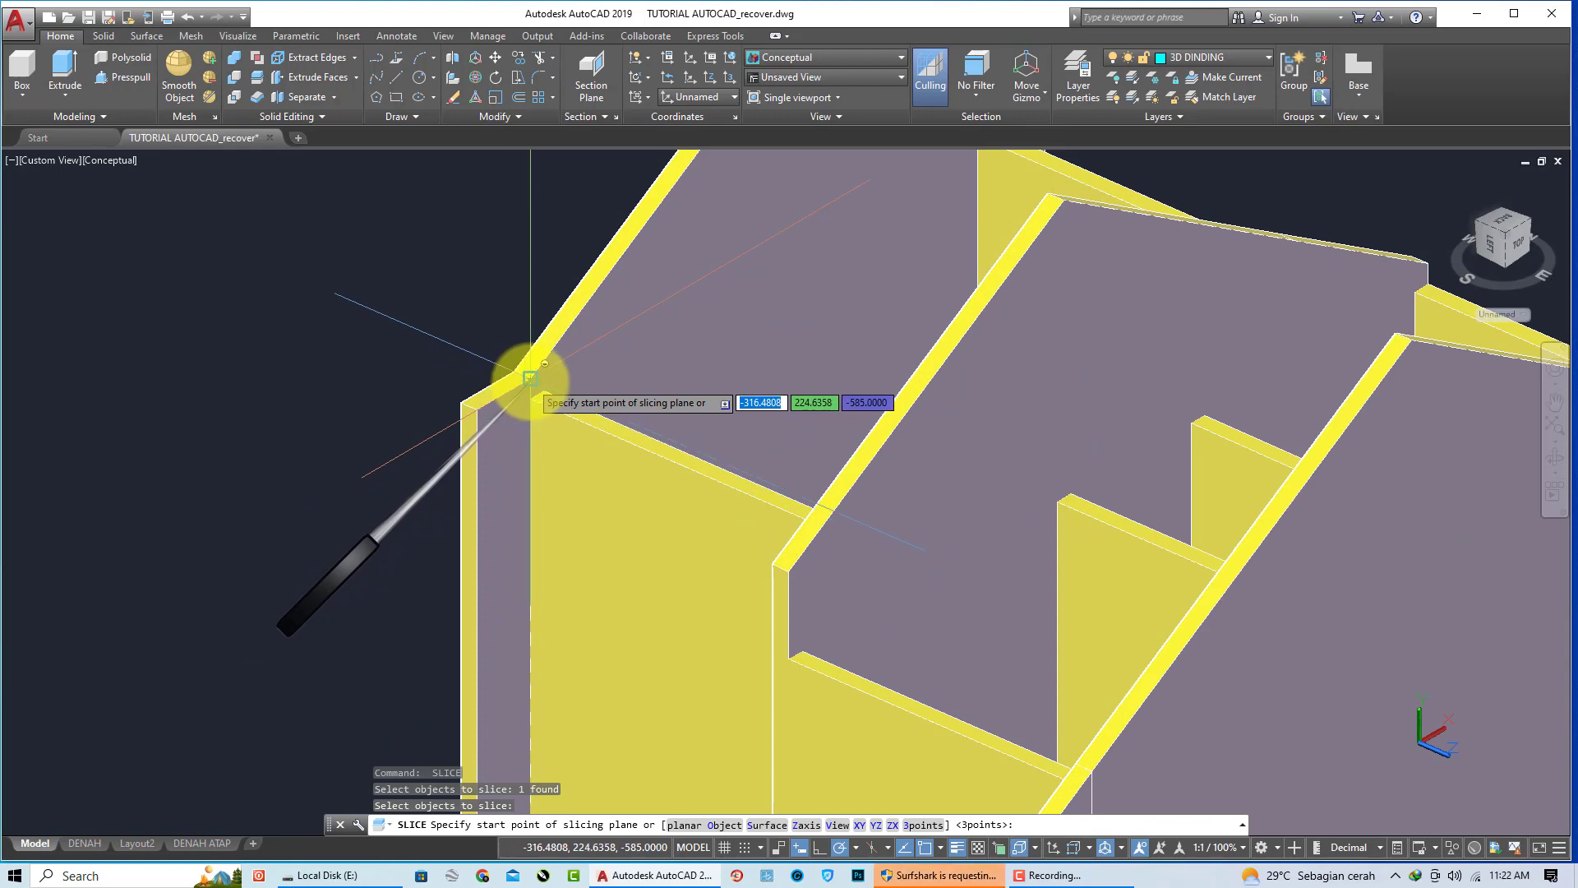
{"action": "scroll", "coordinate": [530, 378], "scroll_direction": "down", "scroll_amount": 3}
{"action": "scroll", "coordinate": [521, 411], "scroll_direction": "up", "scroll_amount": 3}
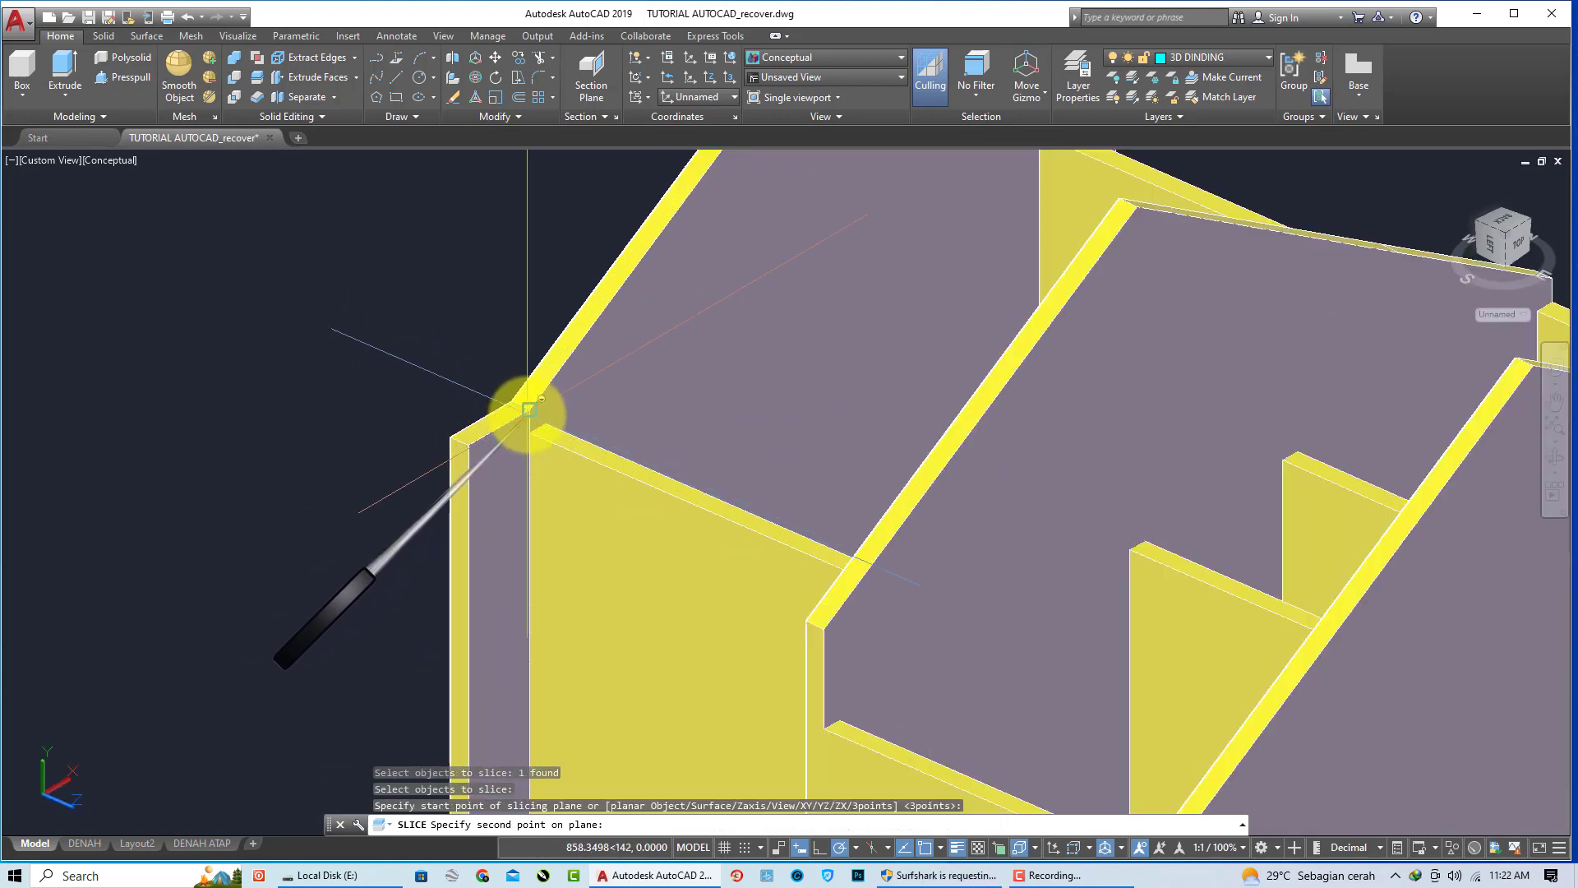
{"action": "scroll", "coordinate": [530, 409], "scroll_direction": "down", "scroll_amount": 5}
{"action": "scroll", "coordinate": [625, 325], "scroll_direction": "up", "scroll_amount": 2}
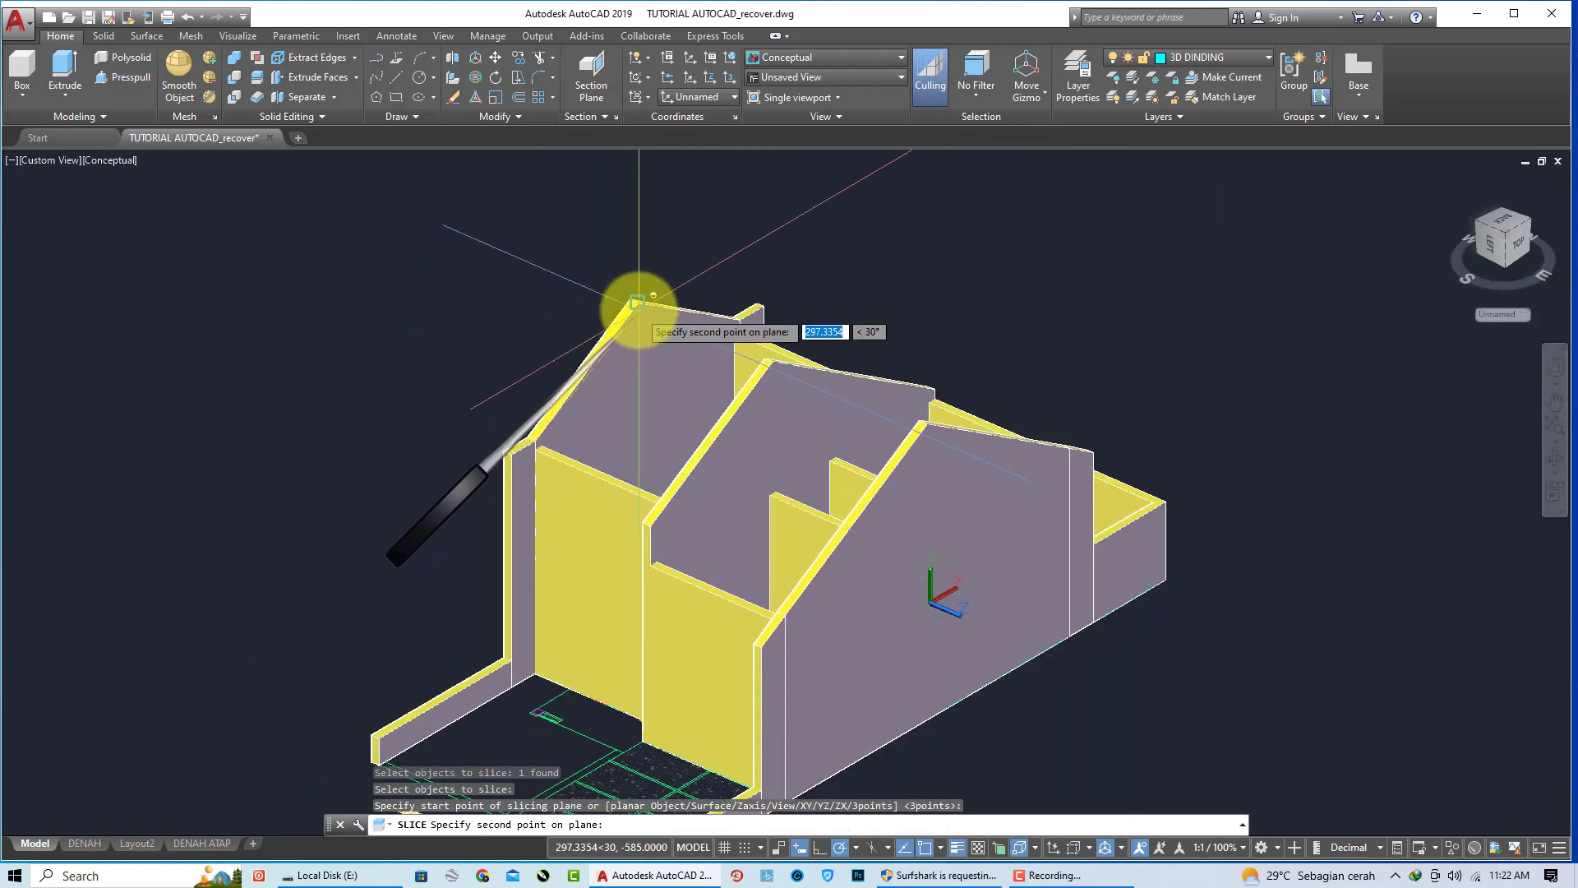
{"action": "left_click", "coordinate": [853, 242]}
{"action": "key", "text": "ctrl+z"}
{"action": "scroll", "coordinate": [830, 272], "scroll_direction": "up", "scroll_amount": 3}
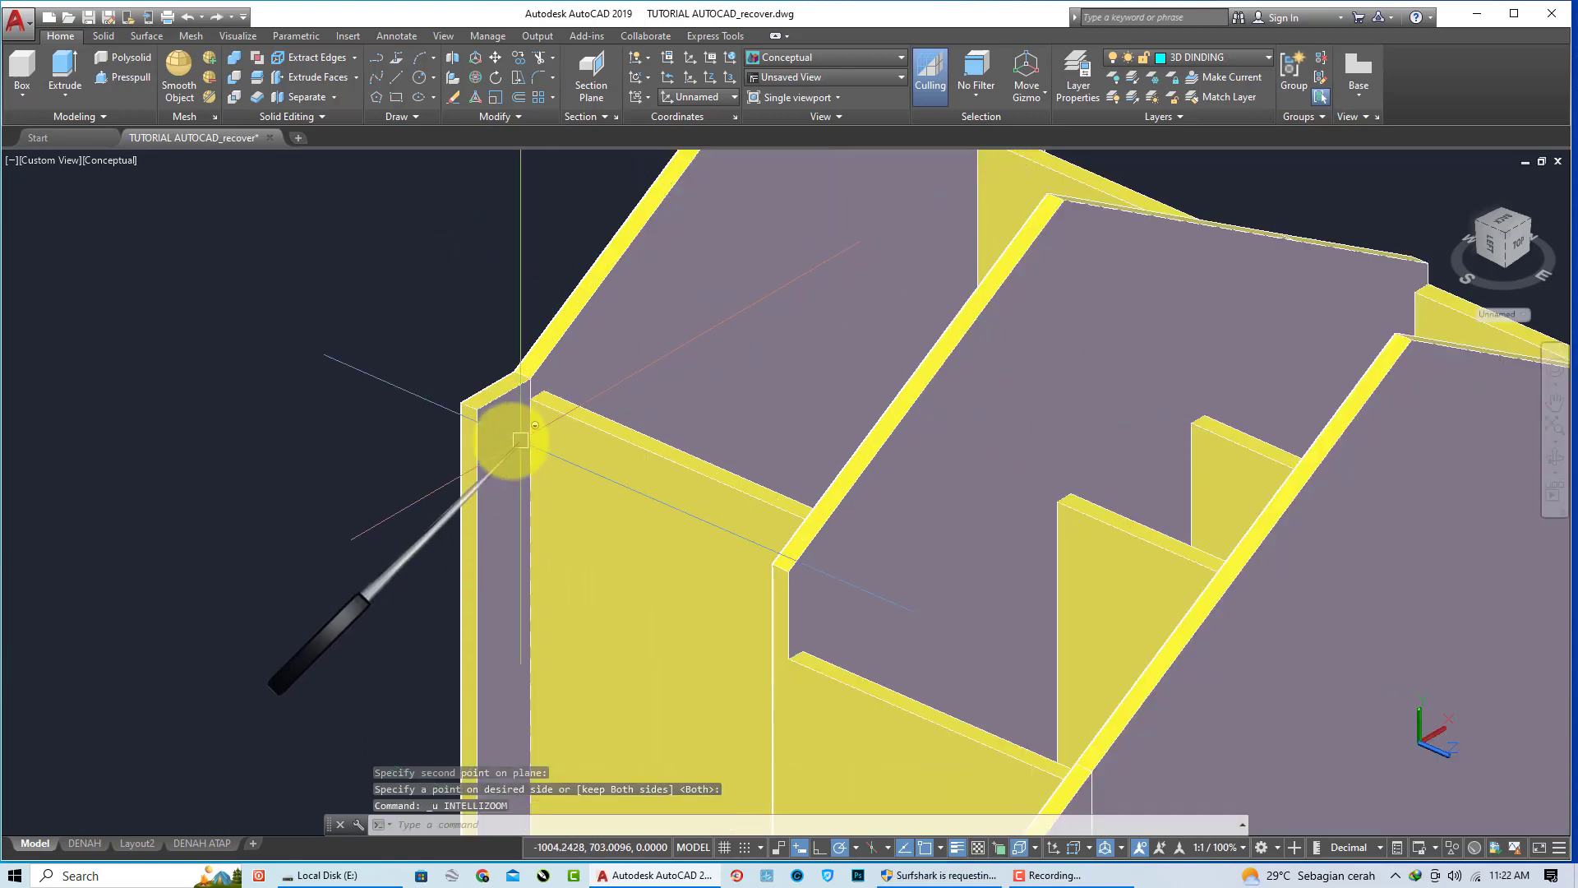
{"action": "left_click", "coordinate": [506, 454]}
{"action": "mouse_move", "coordinate": [498, 554]}
{"action": "middle_mouse_down", "text": "shift"}
{"action": "mouse_move", "coordinate": [469, 545]}
{"action": "mouse_move", "coordinate": [581, 564]}
{"action": "mouse_move", "coordinate": [909, 564]}
{"action": "mouse_move", "coordinate": [860, 558]}
{"action": "middle_mouse_up", "text": "shift"}
Step: Clear the selection and undo the last operation
{"action": "key", "text": "Escape"}
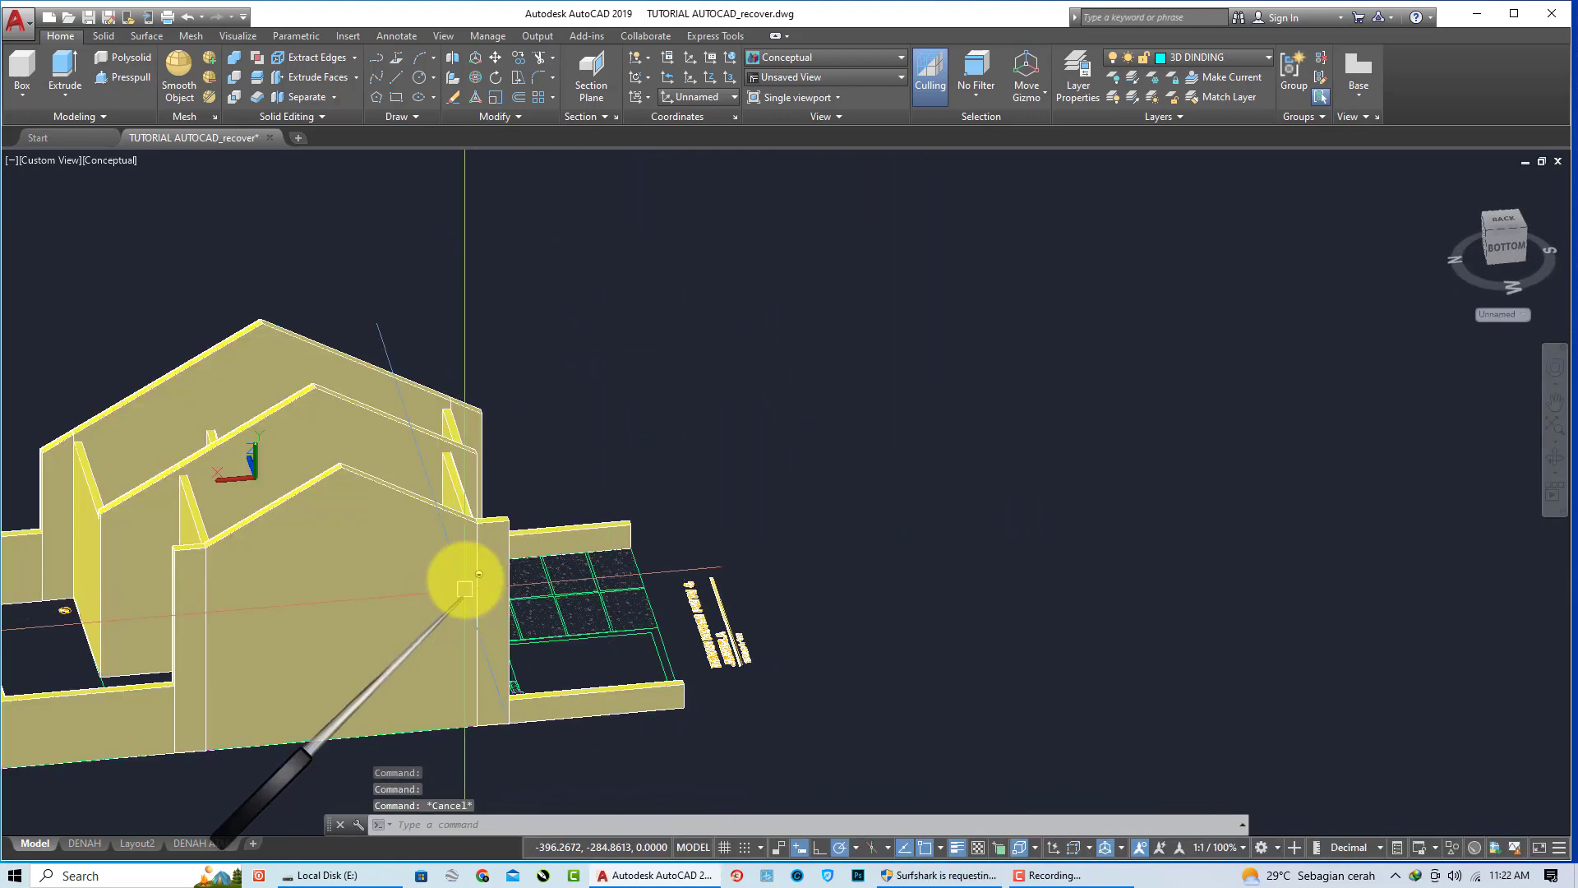
{"action": "scroll", "coordinate": [518, 564], "scroll_direction": "up", "scroll_amount": 3}
{"action": "type", "text": "U"}
{"action": "key", "text": "Return"}
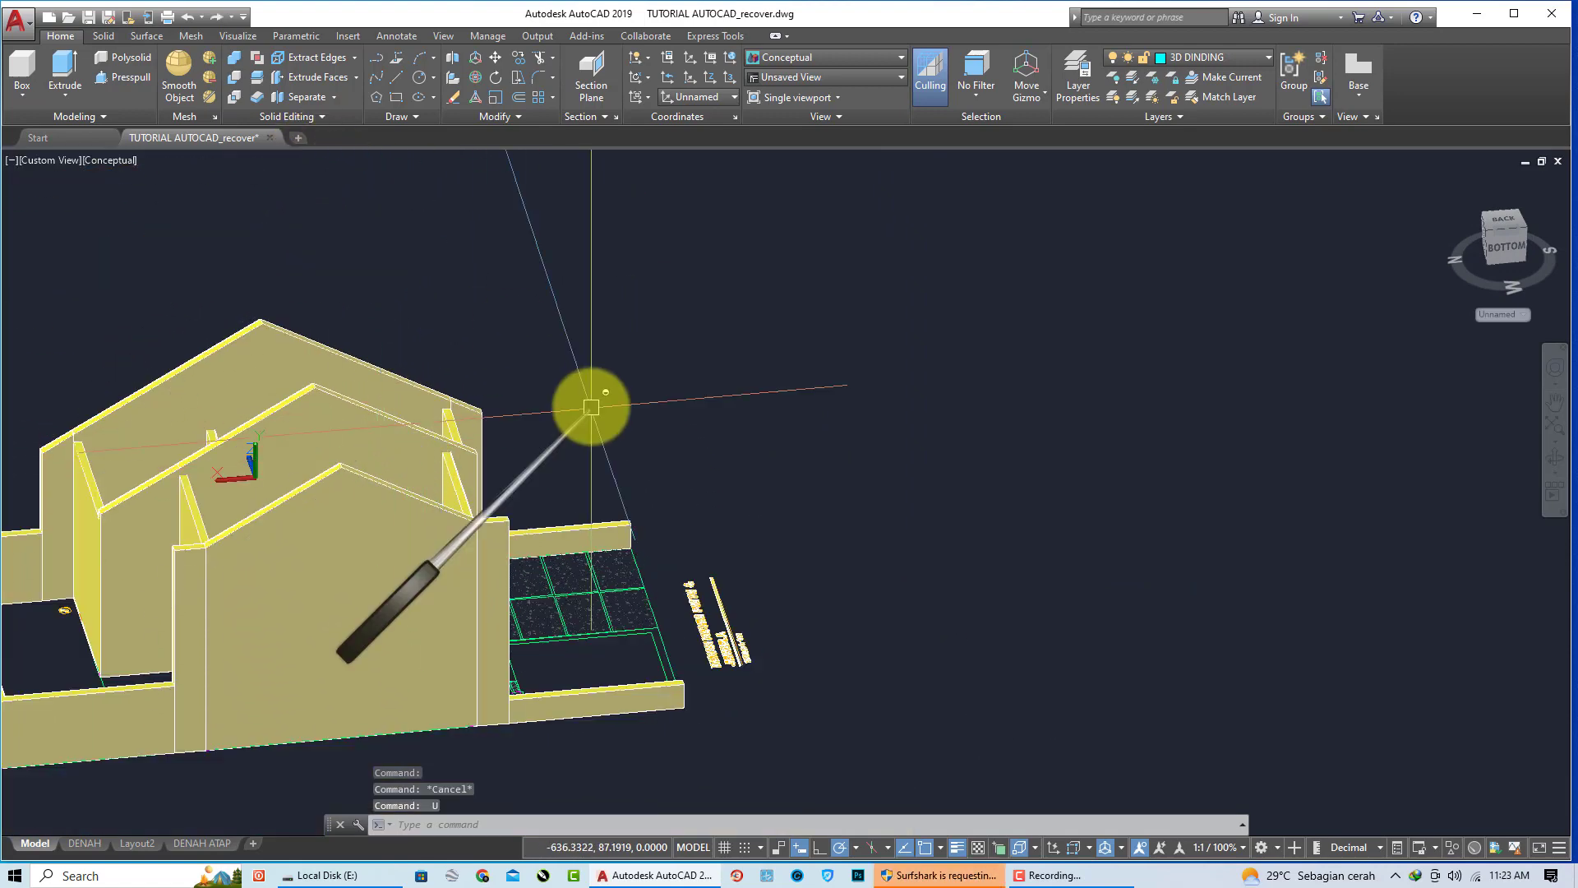
Step: Slice the first wall with the SLICE command along the roof slope
{"action": "type", "text": "LICE"}
{"action": "key", "text": "Return"}
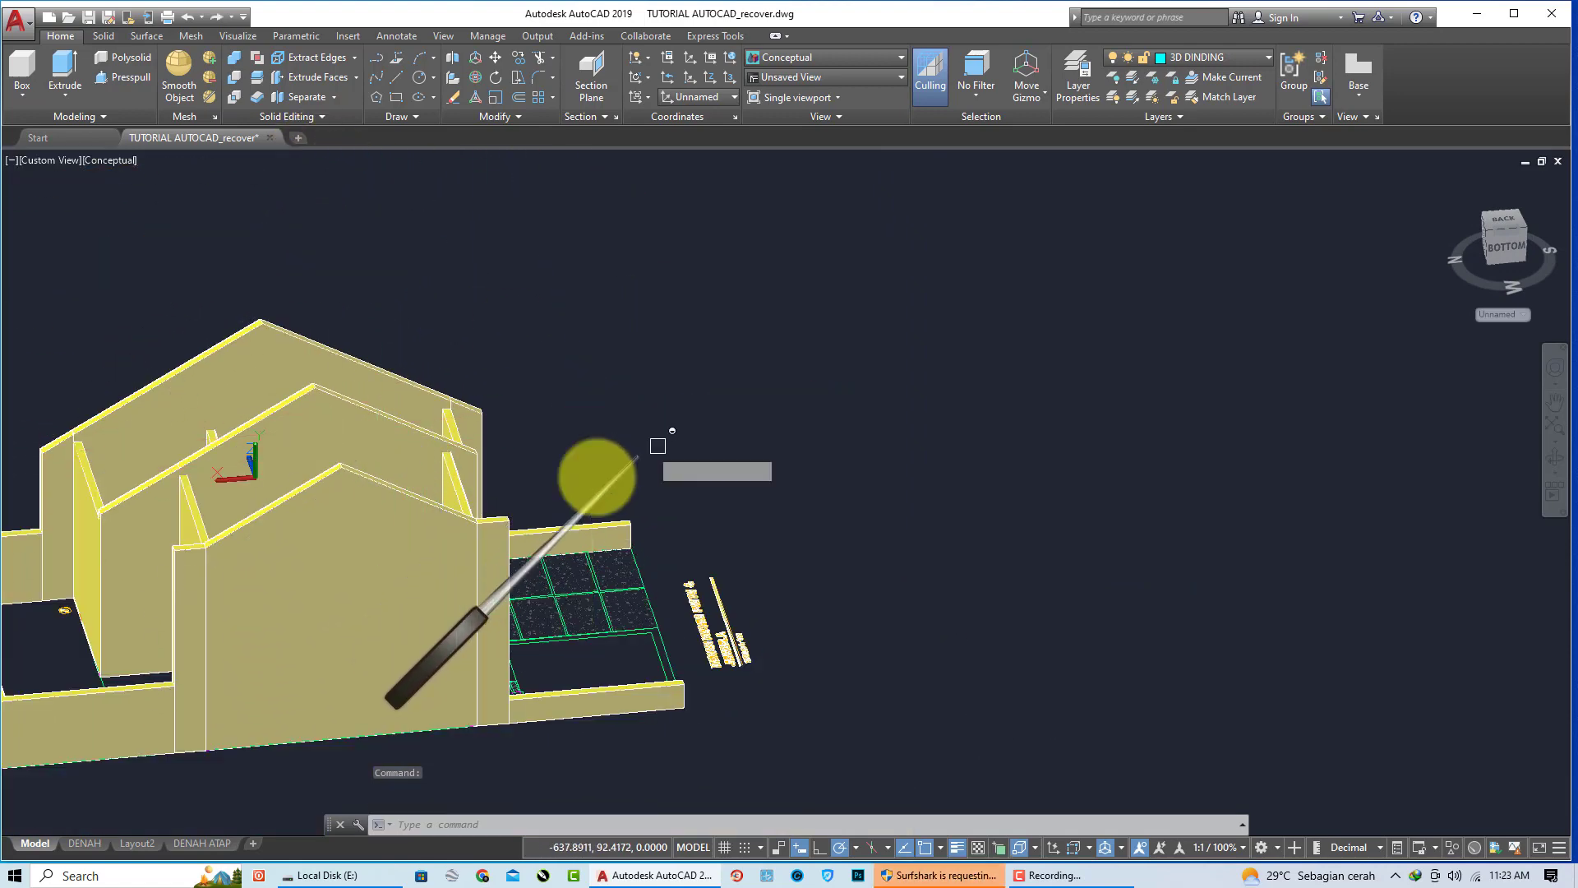
{"action": "scroll", "coordinate": [493, 528], "scroll_direction": "up", "scroll_amount": 3}
{"action": "left_click", "coordinate": [493, 526]}
{"action": "scroll", "coordinate": [484, 527], "scroll_direction": "up", "scroll_amount": 2}
{"action": "key", "text": "Return"}
{"action": "scroll", "coordinate": [460, 523], "scroll_direction": "up", "scroll_amount": 2}
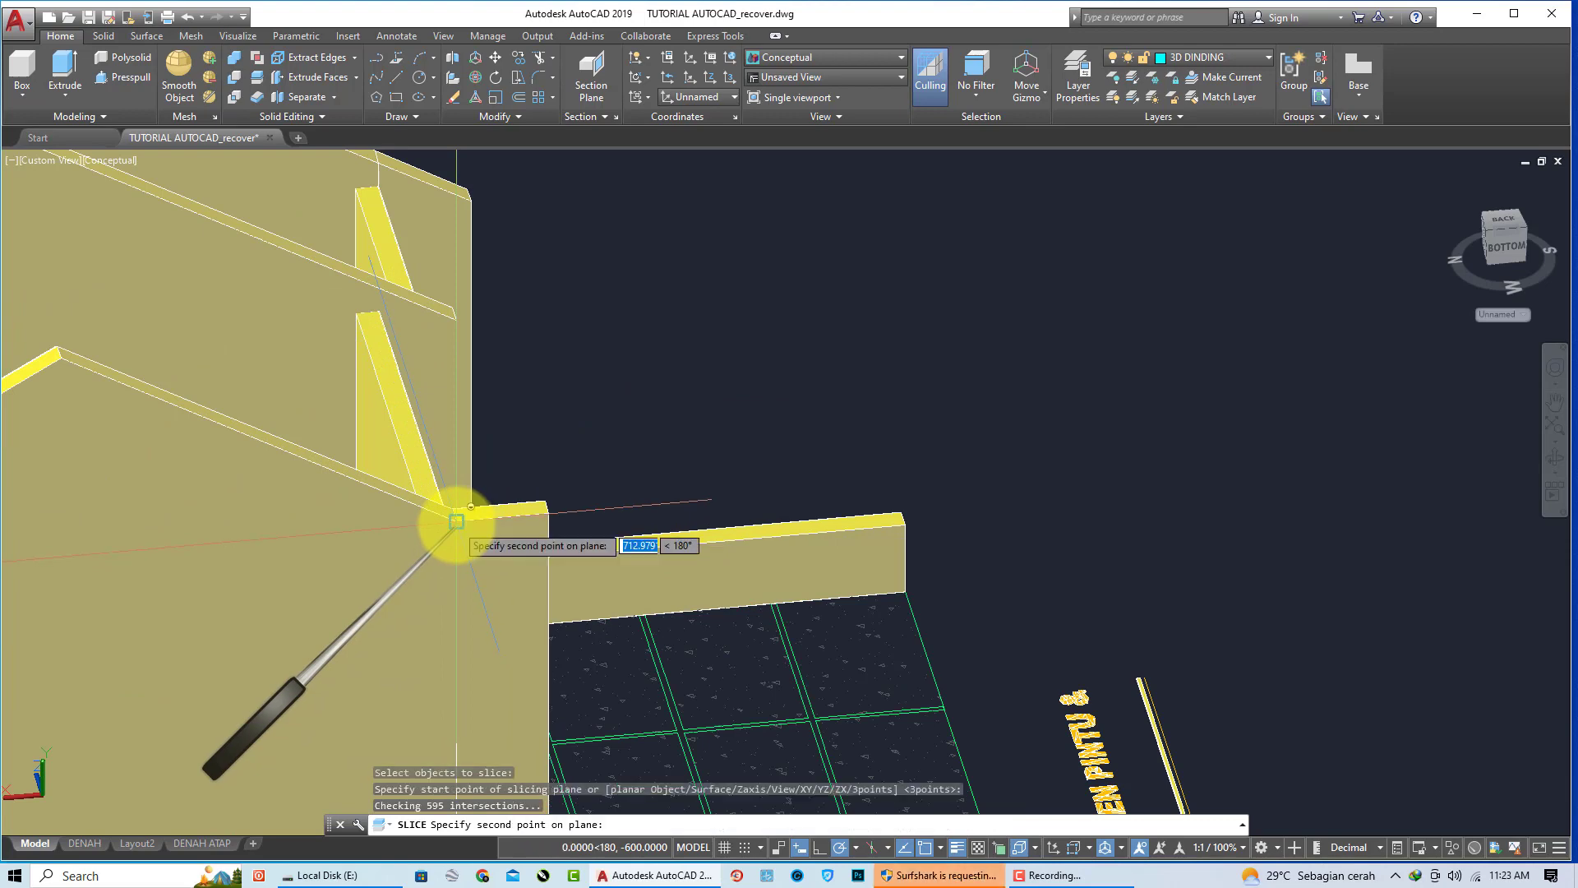
{"action": "scroll", "coordinate": [457, 521], "scroll_direction": "down", "scroll_amount": 4}
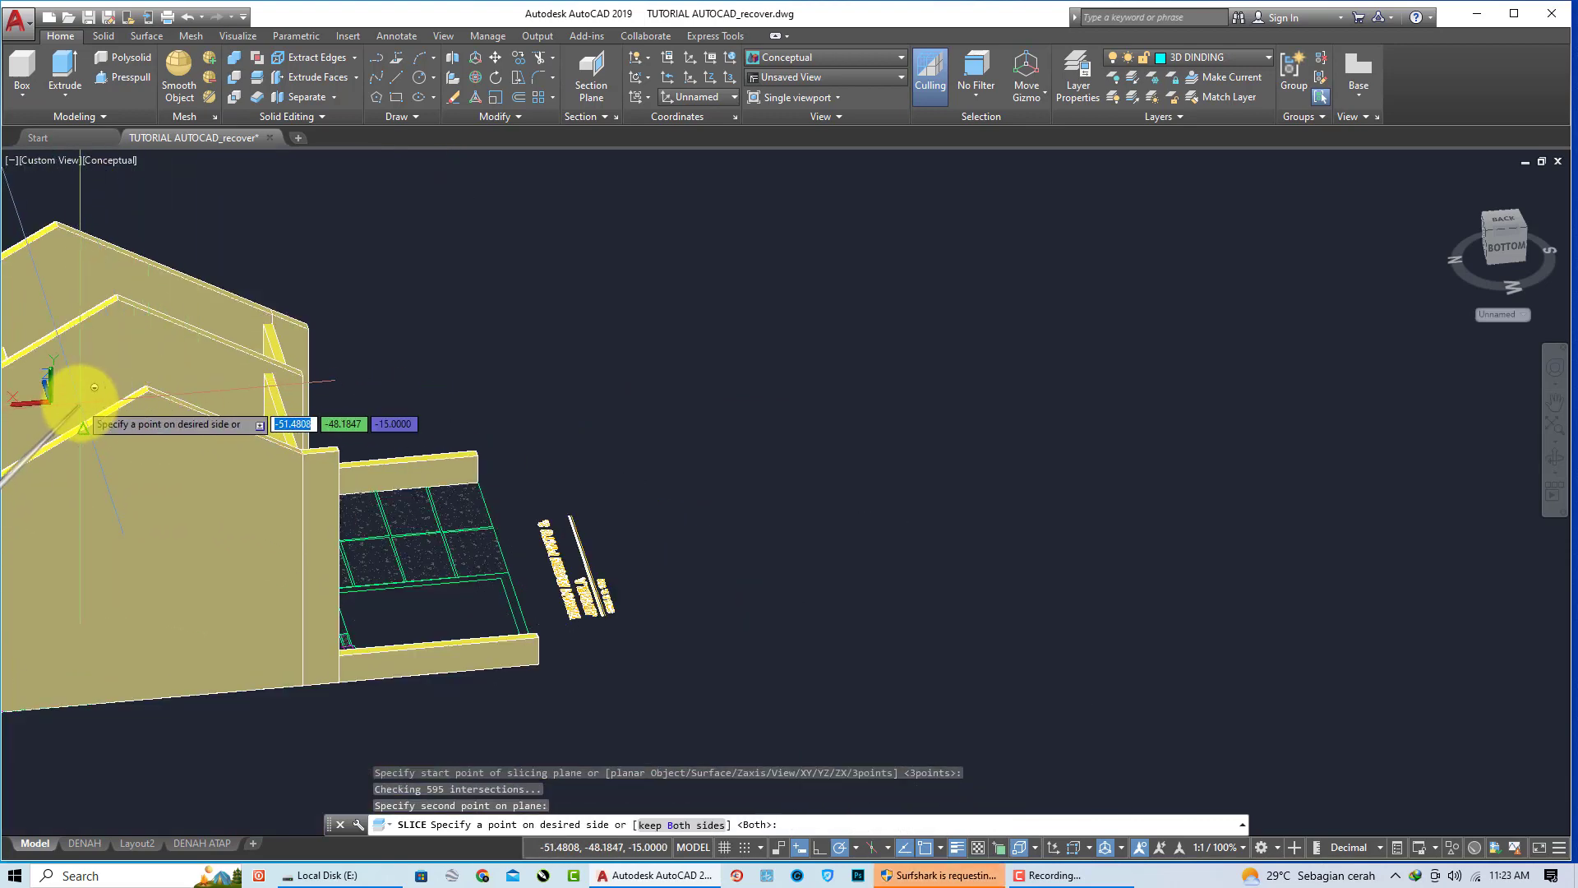
{"action": "left_click", "coordinate": [82, 378]}
{"action": "scroll", "coordinate": [413, 402], "scroll_direction": "down", "scroll_amount": 3}
{"action": "scroll", "coordinate": [324, 440], "scroll_direction": "up", "scroll_amount": 3}
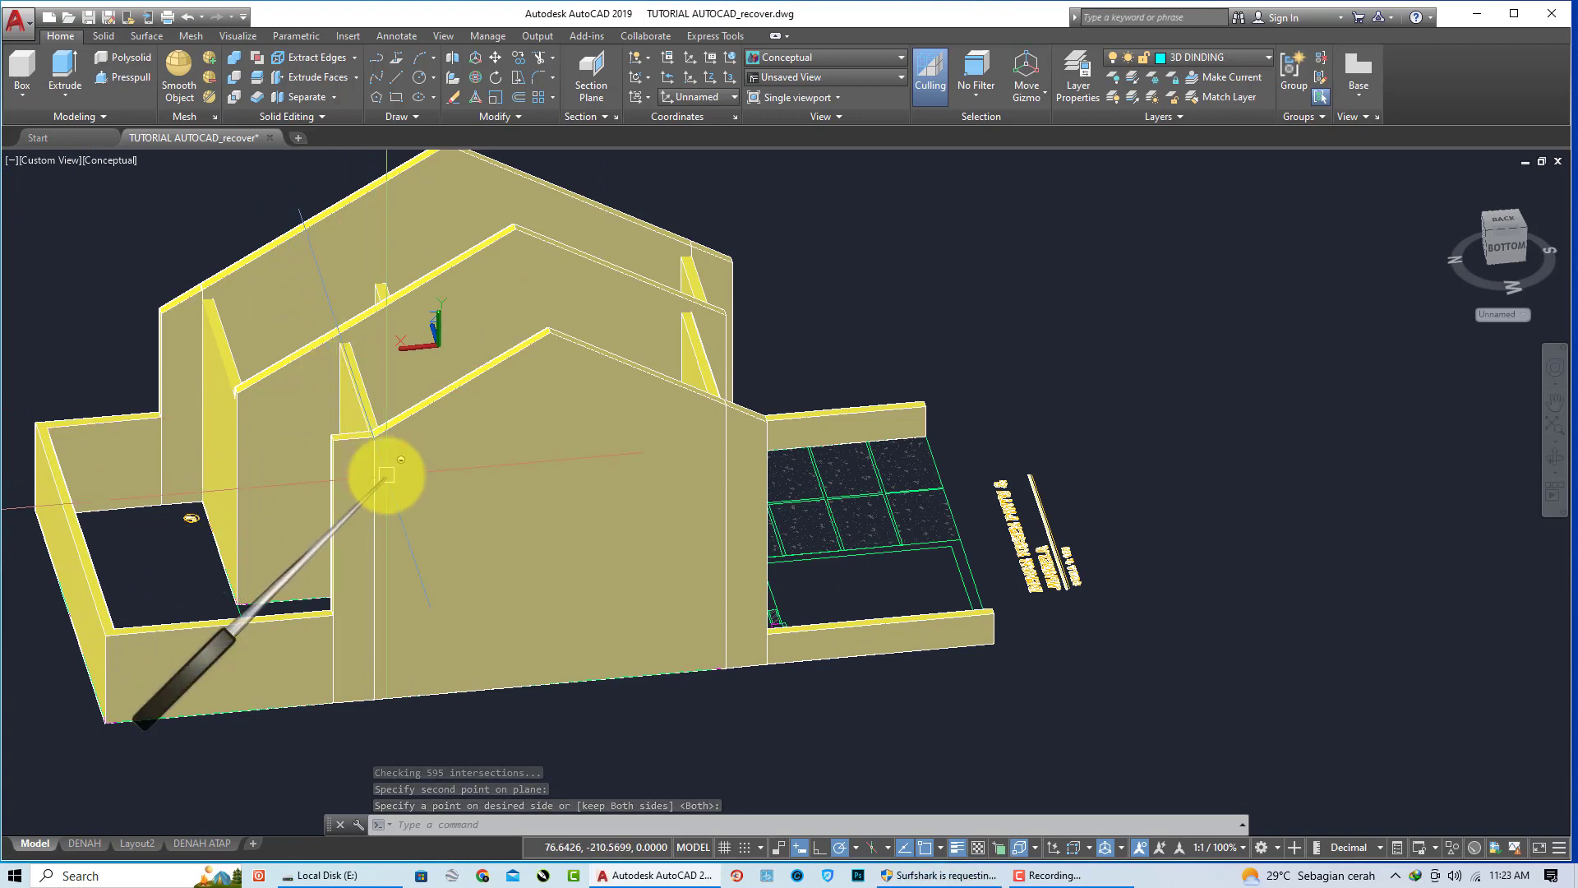
Step: Slice the next wall from the gable corner along the roof slope, keeping both pieces
{"action": "key", "text": "Return"}
{"action": "key", "text": "Return"}
{"action": "key", "text": "Return"}
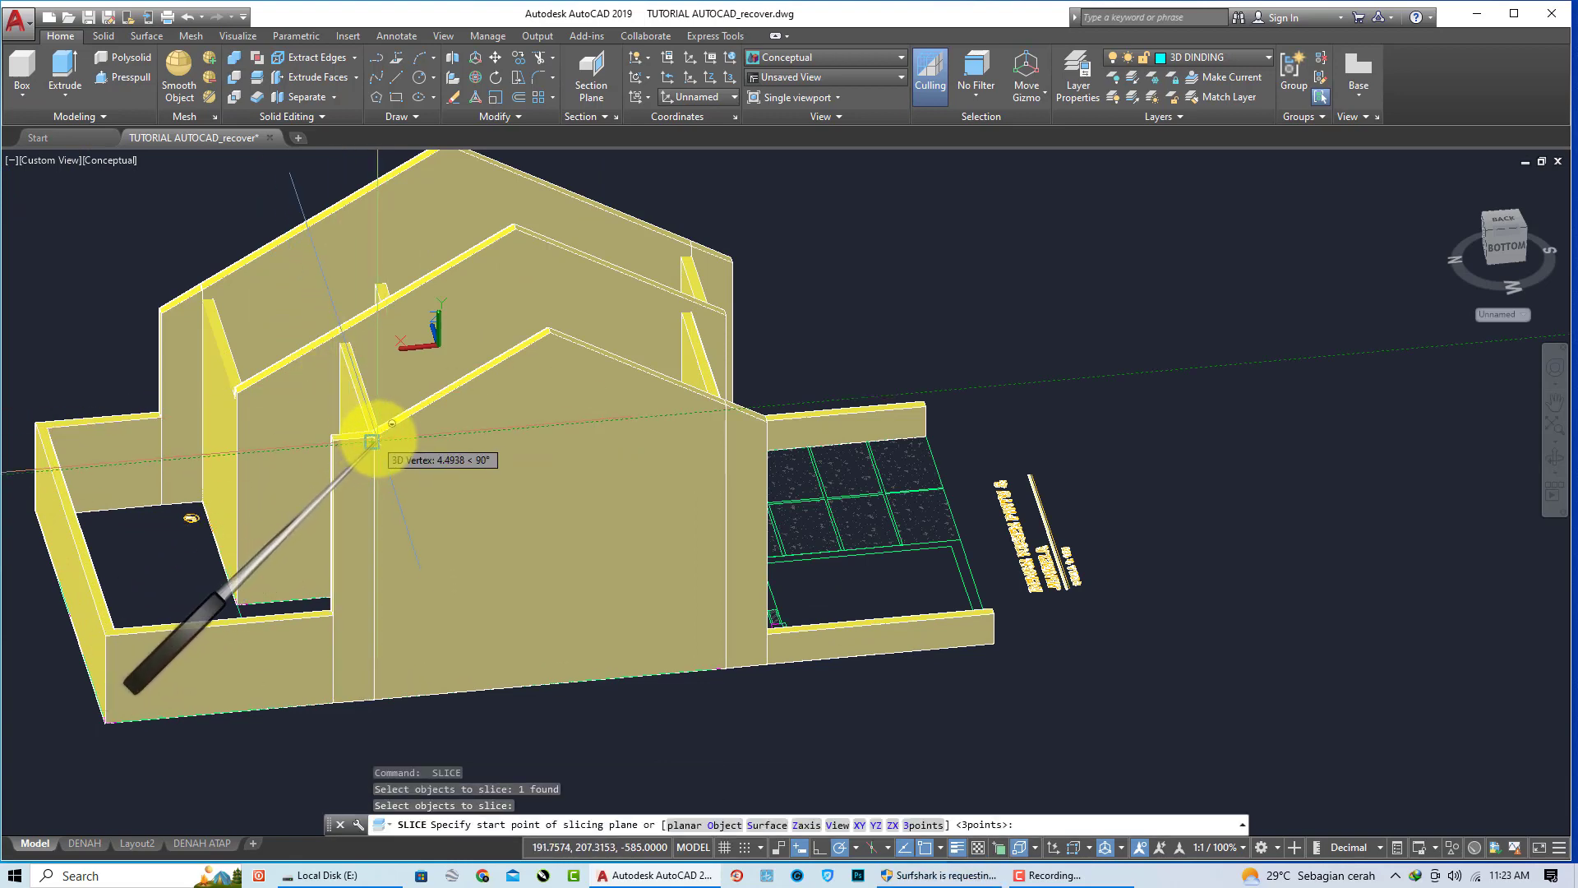
{"action": "scroll", "coordinate": [372, 441], "scroll_direction": "up", "scroll_amount": 5}
{"action": "left_click", "coordinate": [371, 438]}
{"action": "scroll", "coordinate": [592, 377], "scroll_direction": "down", "scroll_amount": 4}
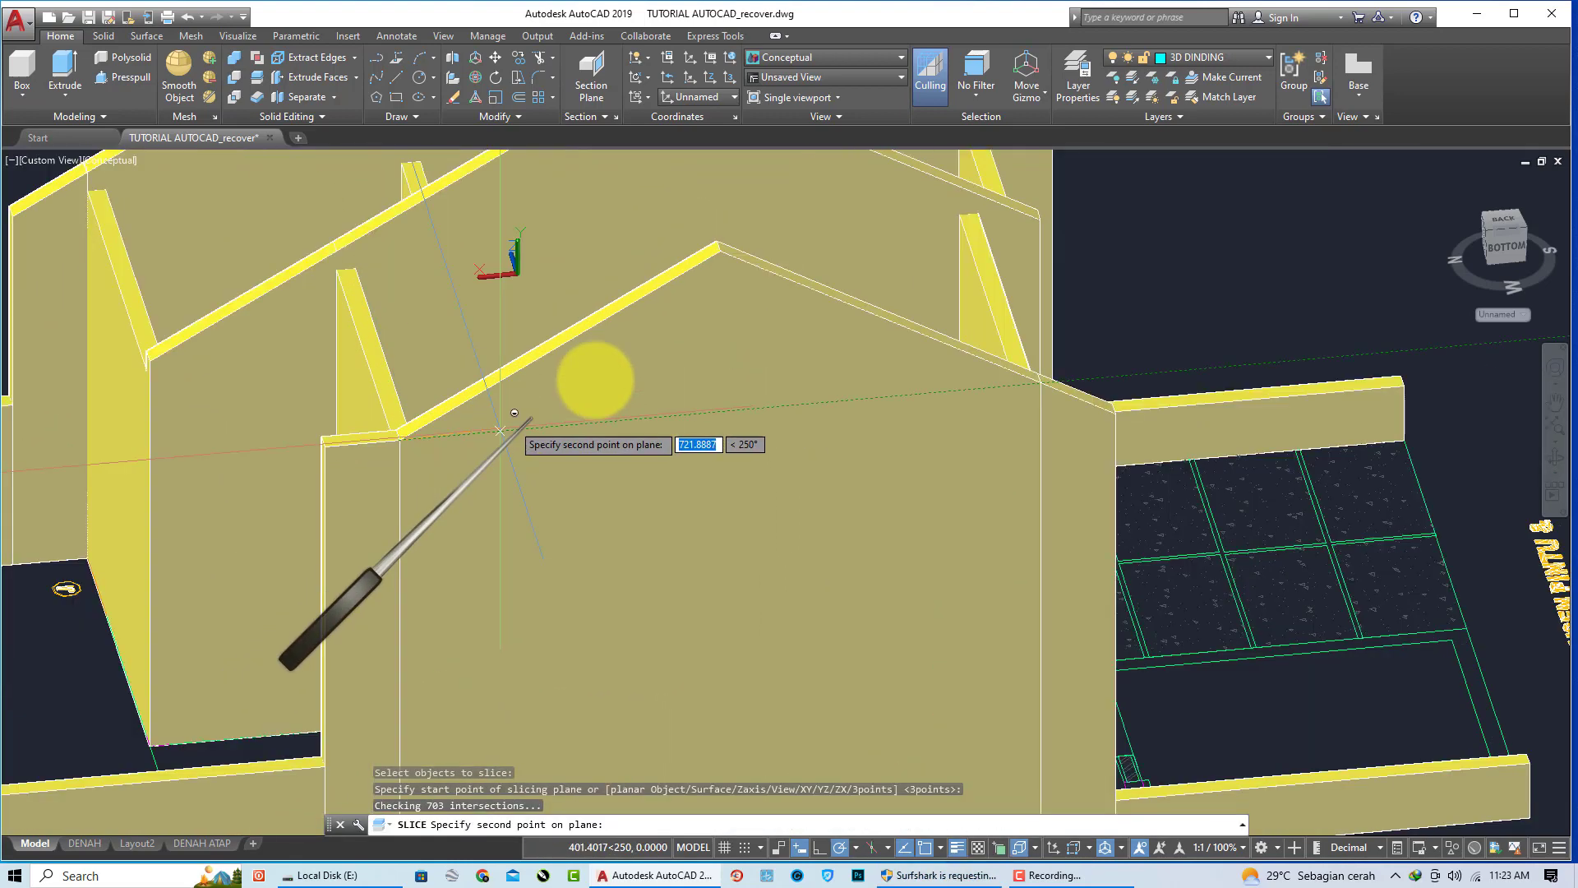
{"action": "scroll", "coordinate": [636, 315], "scroll_direction": "down", "scroll_amount": 2}
{"action": "scroll", "coordinate": [636, 315], "scroll_direction": "up", "scroll_amount": 3}
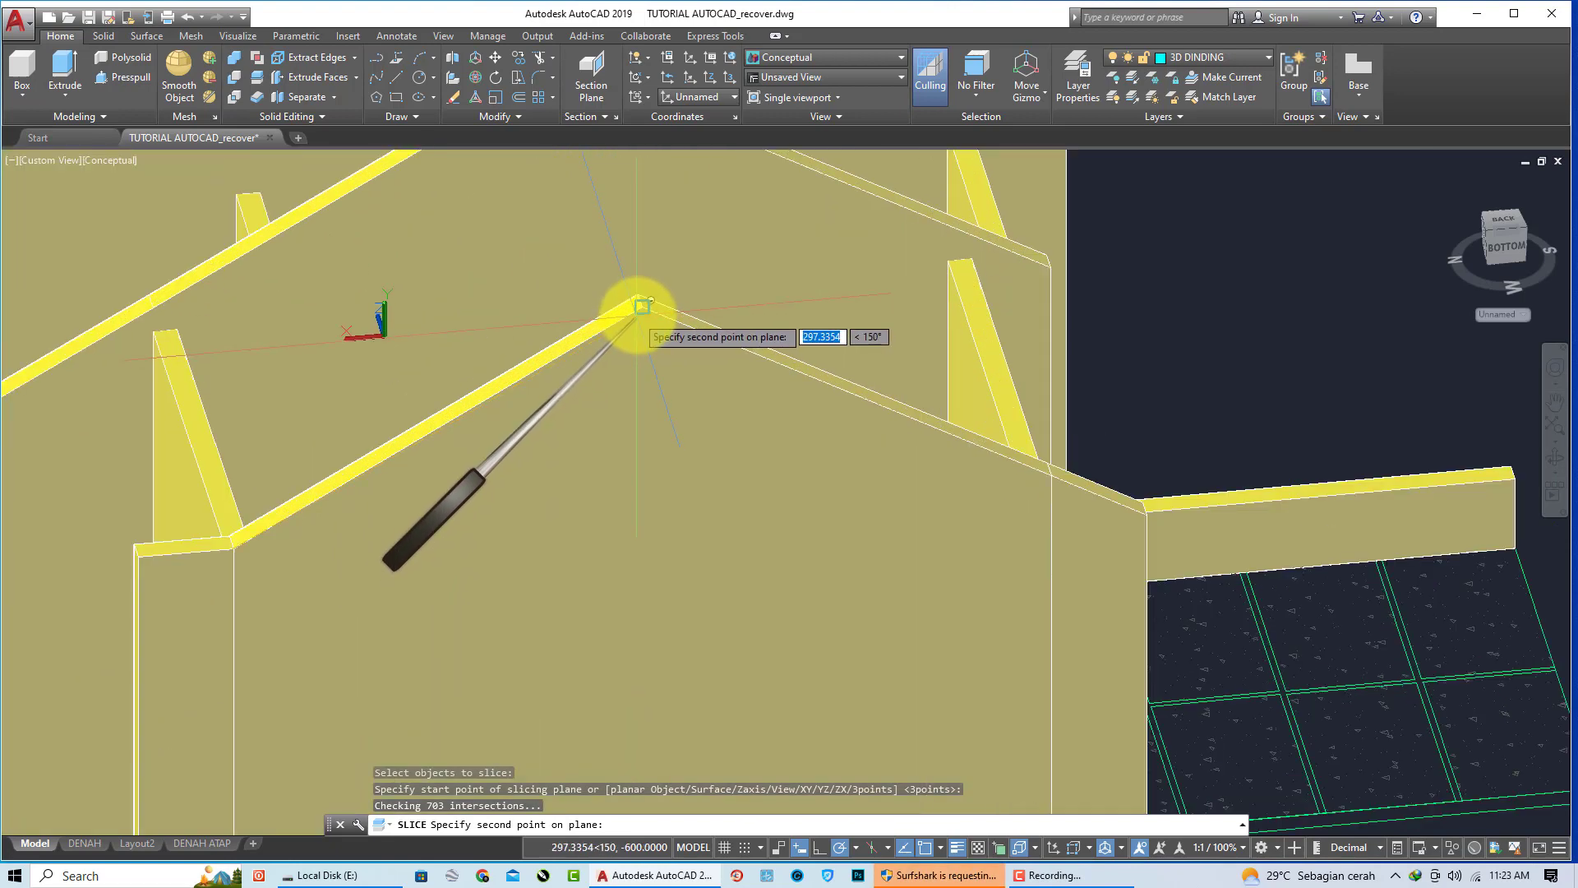
{"action": "left_click", "coordinate": [635, 315]}
{"action": "scroll", "coordinate": [1157, 336], "scroll_direction": "down", "scroll_amount": 4}
{"action": "key", "text": "Return"}
{"action": "scroll", "coordinate": [1157, 336], "scroll_direction": "down", "scroll_amount": 3}
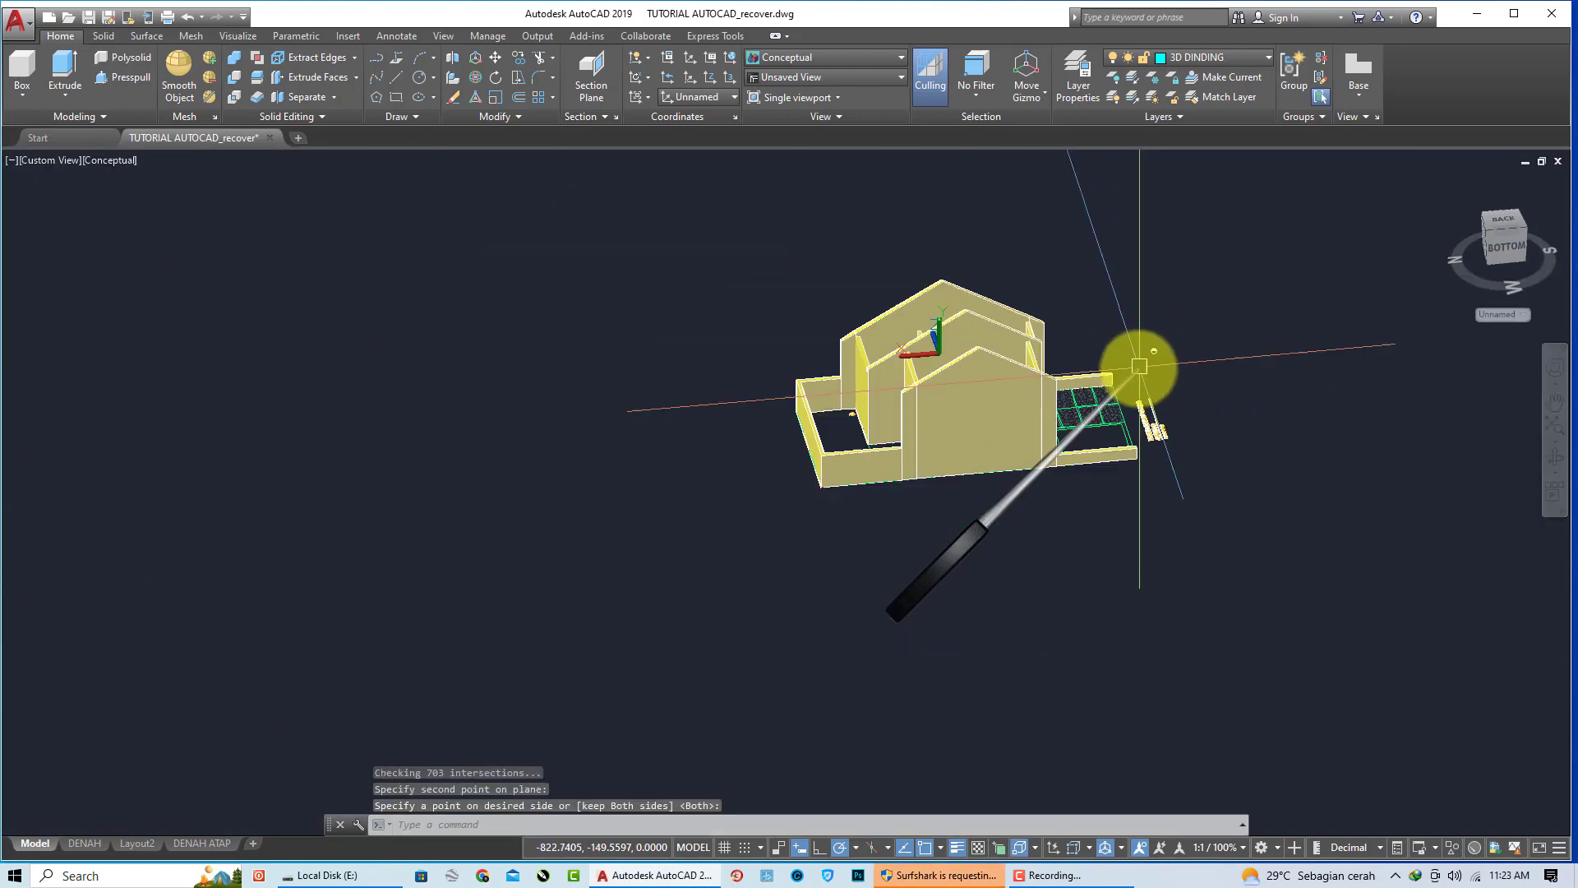
{"action": "mouse_move", "coordinate": [951, 422]}
{"action": "middle_mouse_down", "text": "shift"}
{"action": "mouse_move", "coordinate": [817, 423]}
{"action": "mouse_move", "coordinate": [885, 396]}
{"action": "mouse_move", "coordinate": [874, 370]}
{"action": "mouse_move", "coordinate": [705, 372]}
{"action": "middle_mouse_up", "text": "shift"}
{"action": "scroll", "coordinate": [1056, 353], "scroll_direction": "up", "scroll_amount": 5}
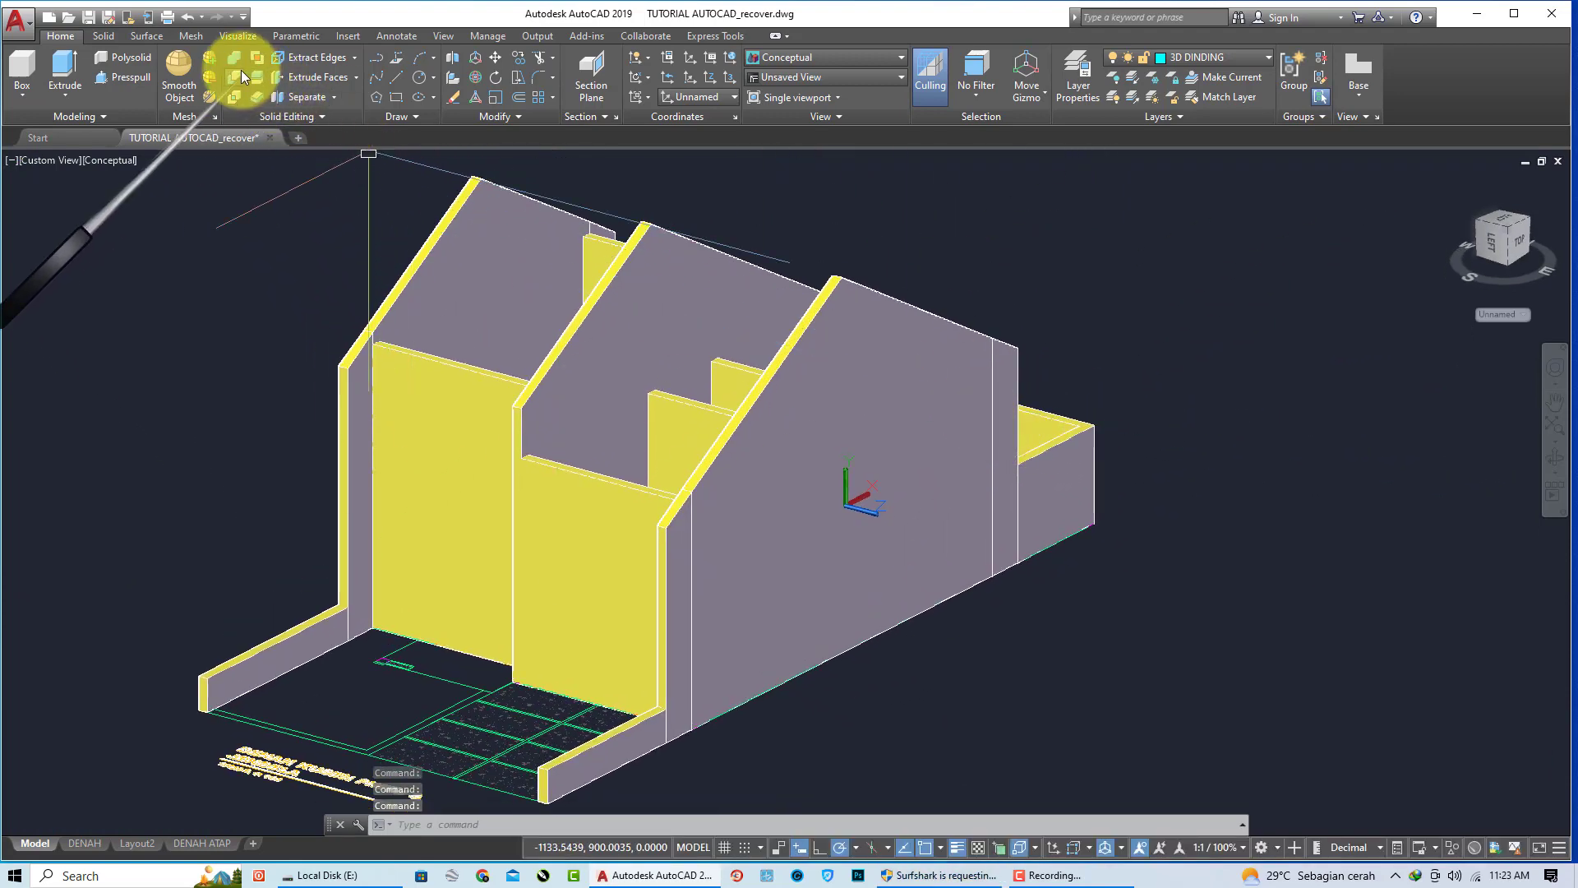
Step: Union the left, back and front wall solids into one solid
{"action": "left_click", "coordinate": [238, 88]}
{"action": "left_click", "coordinate": [372, 362]}
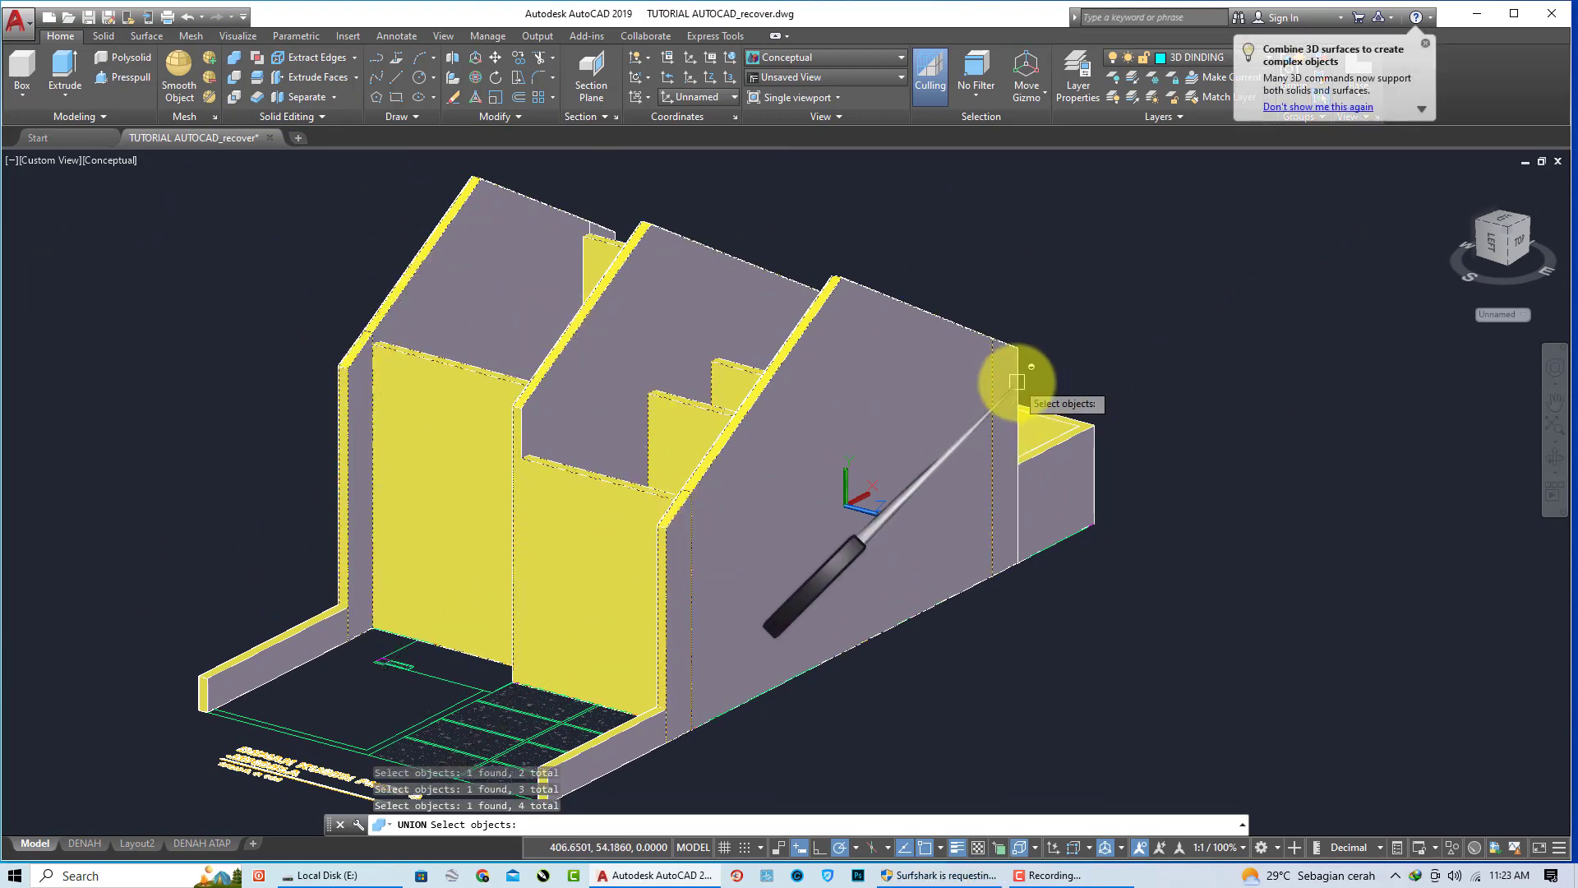
{"action": "mouse_move", "coordinate": [997, 489]}
{"action": "middle_mouse_down", "text": "shift"}
{"action": "mouse_move", "coordinate": [666, 515]}
{"action": "mouse_move", "coordinate": [926, 465]}
{"action": "middle_mouse_up", "text": "shift"}
{"action": "left_click", "coordinate": [965, 422]}
{"action": "scroll", "coordinate": [991, 450], "scroll_direction": "down", "scroll_amount": 2}
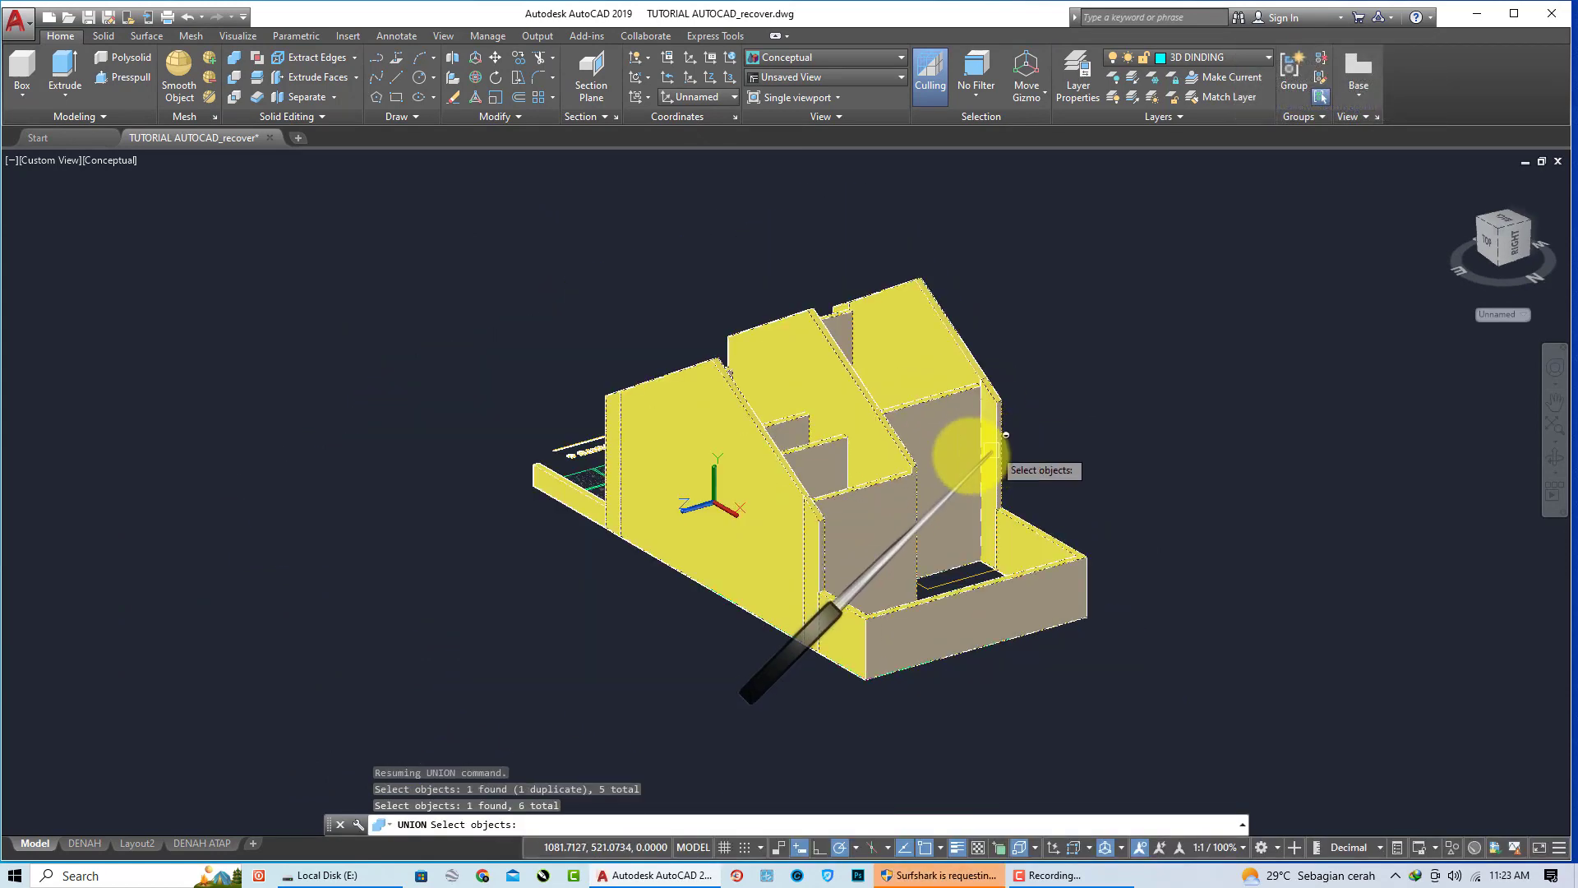
{"action": "left_click", "coordinate": [826, 624]}
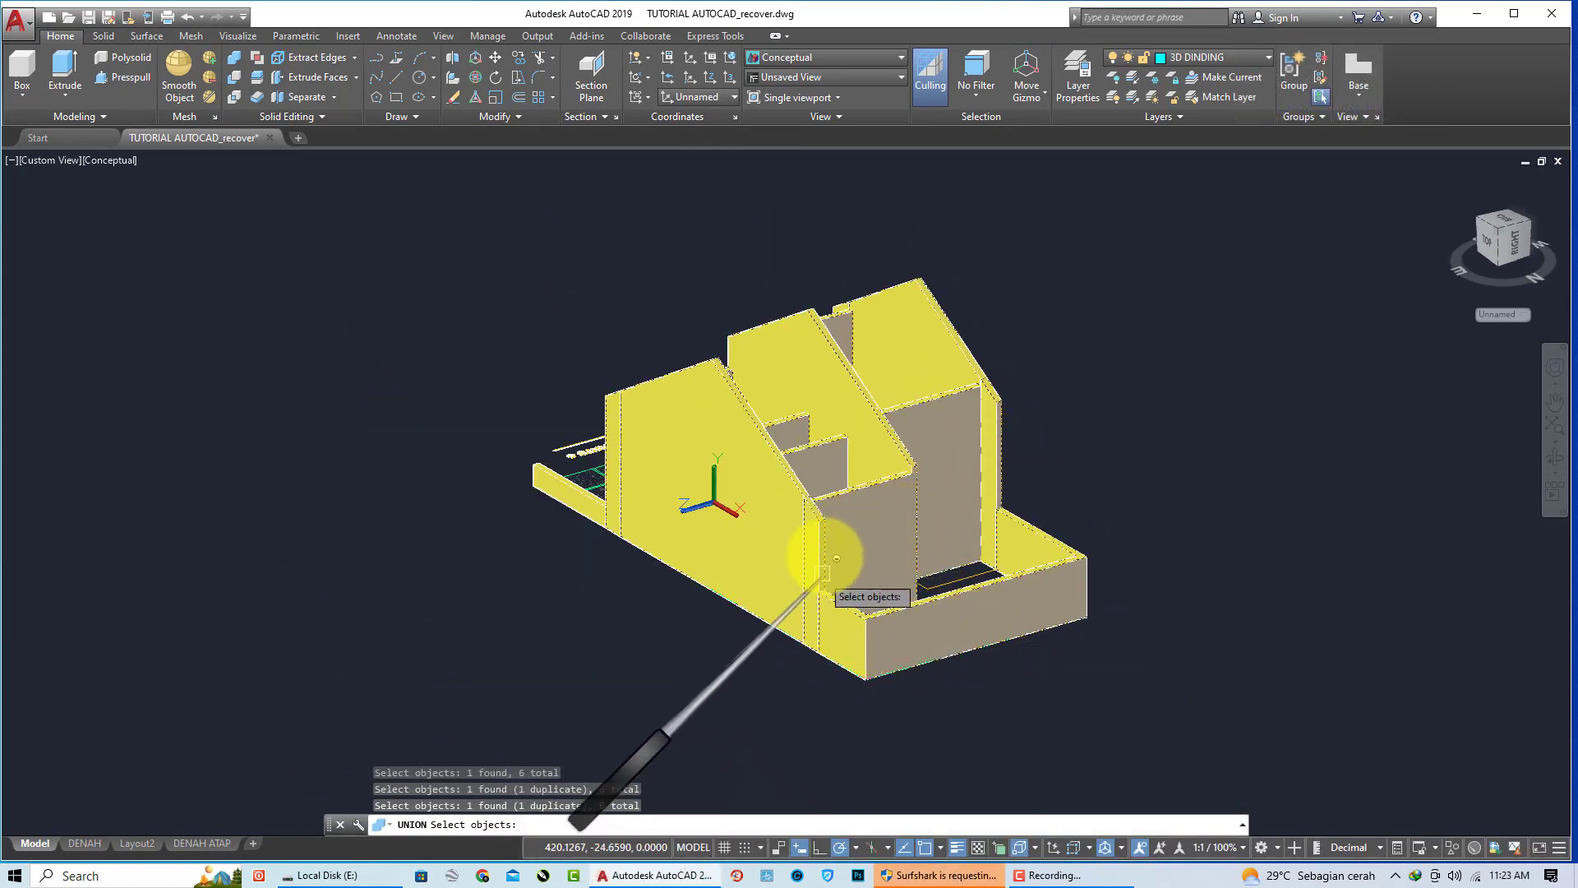
{"action": "scroll", "coordinate": [823, 573], "scroll_direction": "up", "scroll_amount": 3}
{"action": "key", "text": "Return"}
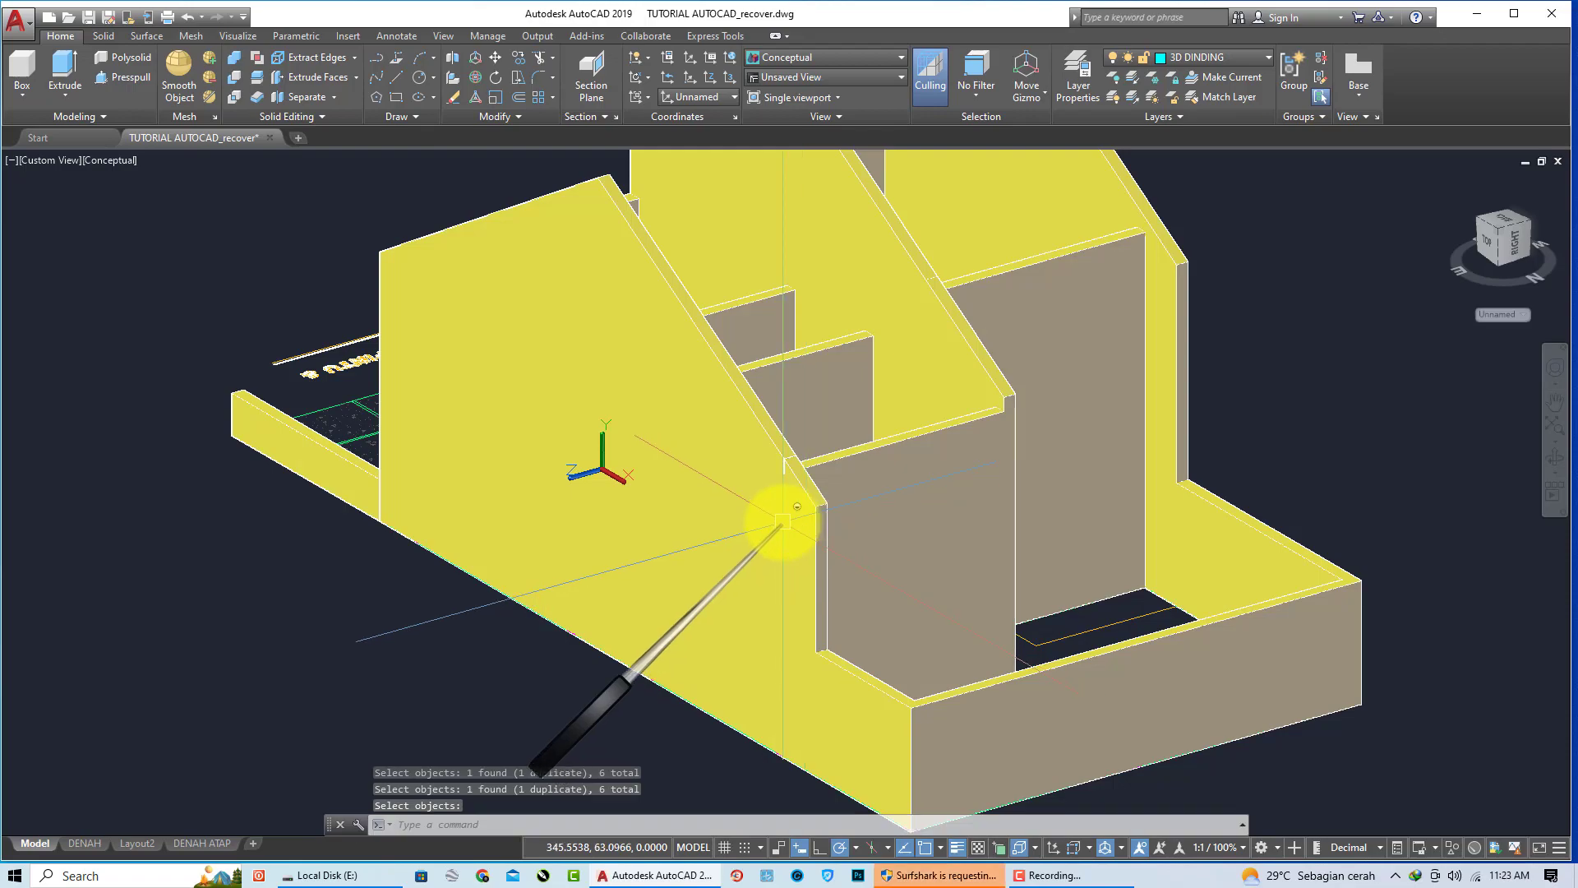
Step: Orbit and zoom around the merged house to inspect the sloped gable walls
{"action": "middle_click_drag", "start_coordinate": [803, 530], "coordinate": [1028, 500], "text": "shift"}
{"action": "scroll", "coordinate": [770, 466], "scroll_direction": "down", "scroll_amount": 3}
{"action": "mouse_move", "coordinate": [770, 467]}
{"action": "middle_mouse_down", "text": "shift"}
{"action": "mouse_move", "coordinate": [835, 441]}
{"action": "mouse_move", "coordinate": [1047, 416]}
{"action": "mouse_move", "coordinate": [986, 481]}
{"action": "mouse_move", "coordinate": [803, 386]}
{"action": "mouse_move", "coordinate": [786, 420]}
{"action": "middle_mouse_up", "text": "shift"}
{"action": "scroll", "coordinate": [627, 419], "scroll_direction": "down", "scroll_amount": 3}
{"action": "mouse_move", "coordinate": [627, 419]}
{"action": "middle_mouse_down", "text": "shift"}
{"action": "mouse_move", "coordinate": [658, 415]}
{"action": "mouse_move", "coordinate": [633, 491]}
{"action": "mouse_move", "coordinate": [687, 416]}
{"action": "mouse_move", "coordinate": [652, 447]}
{"action": "mouse_move", "coordinate": [590, 417]}
{"action": "mouse_move", "coordinate": [380, 458]}
{"action": "mouse_move", "coordinate": [663, 458]}
{"action": "mouse_move", "coordinate": [606, 468]}
{"action": "middle_mouse_up", "text": "shift"}
{"action": "scroll", "coordinate": [662, 436], "scroll_direction": "up", "scroll_amount": 5}
{"action": "scroll", "coordinate": [590, 417], "scroll_direction": "up", "scroll_amount": 3}
{"action": "scroll", "coordinate": [663, 457], "scroll_direction": "up", "scroll_amount": 3}
{"action": "scroll", "coordinate": [535, 465], "scroll_direction": "up", "scroll_amount": 2}
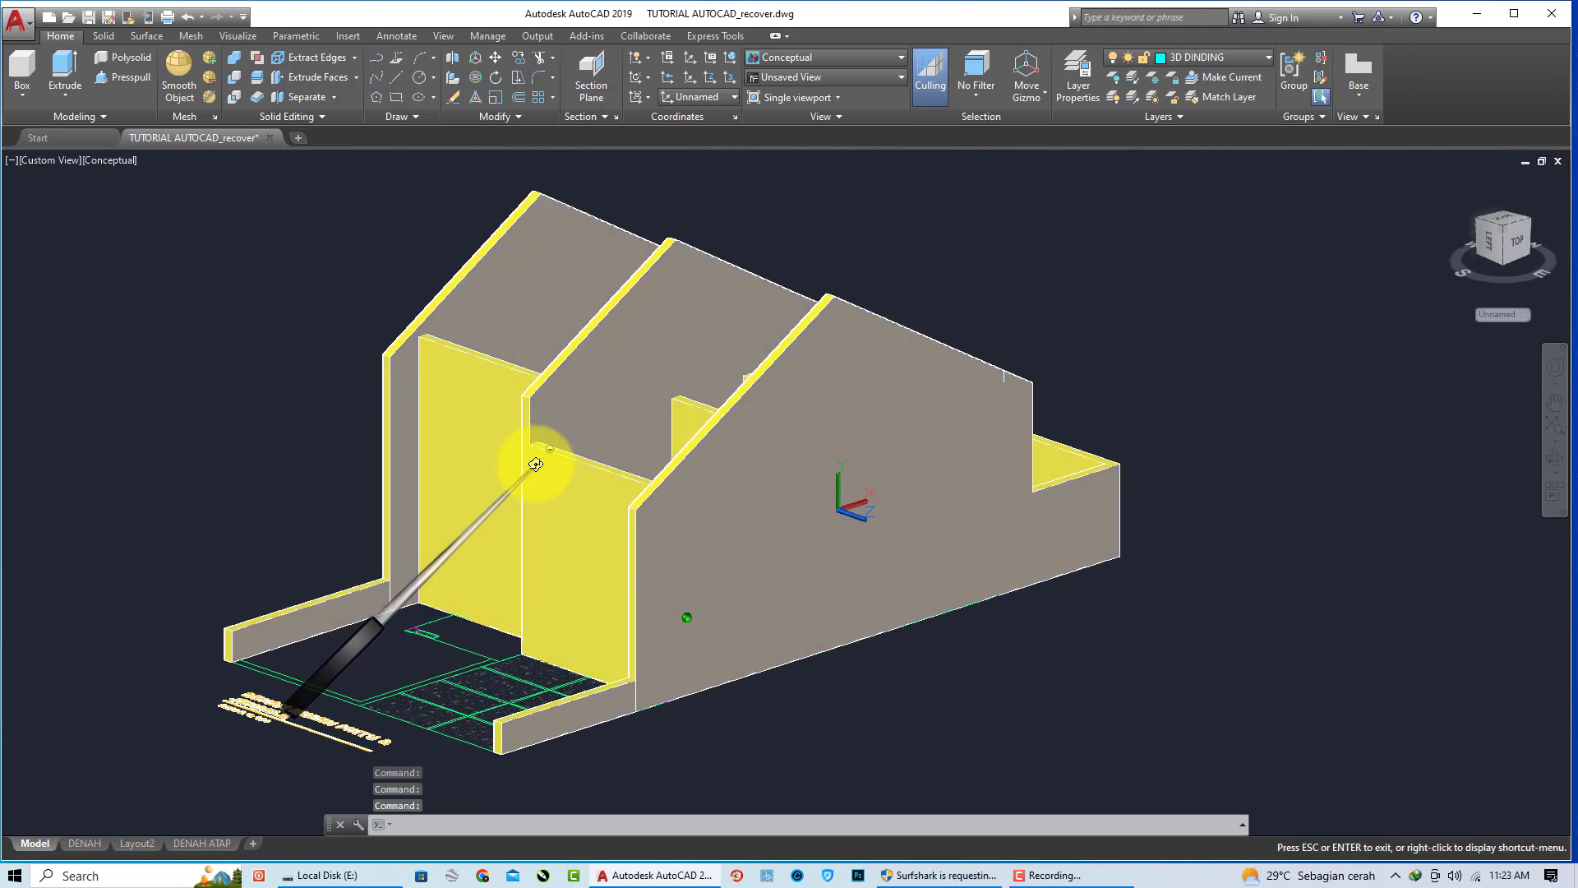
{"action": "middle_click_drag", "start_coordinate": [504, 440], "coordinate": [510, 448], "text": "shift"}
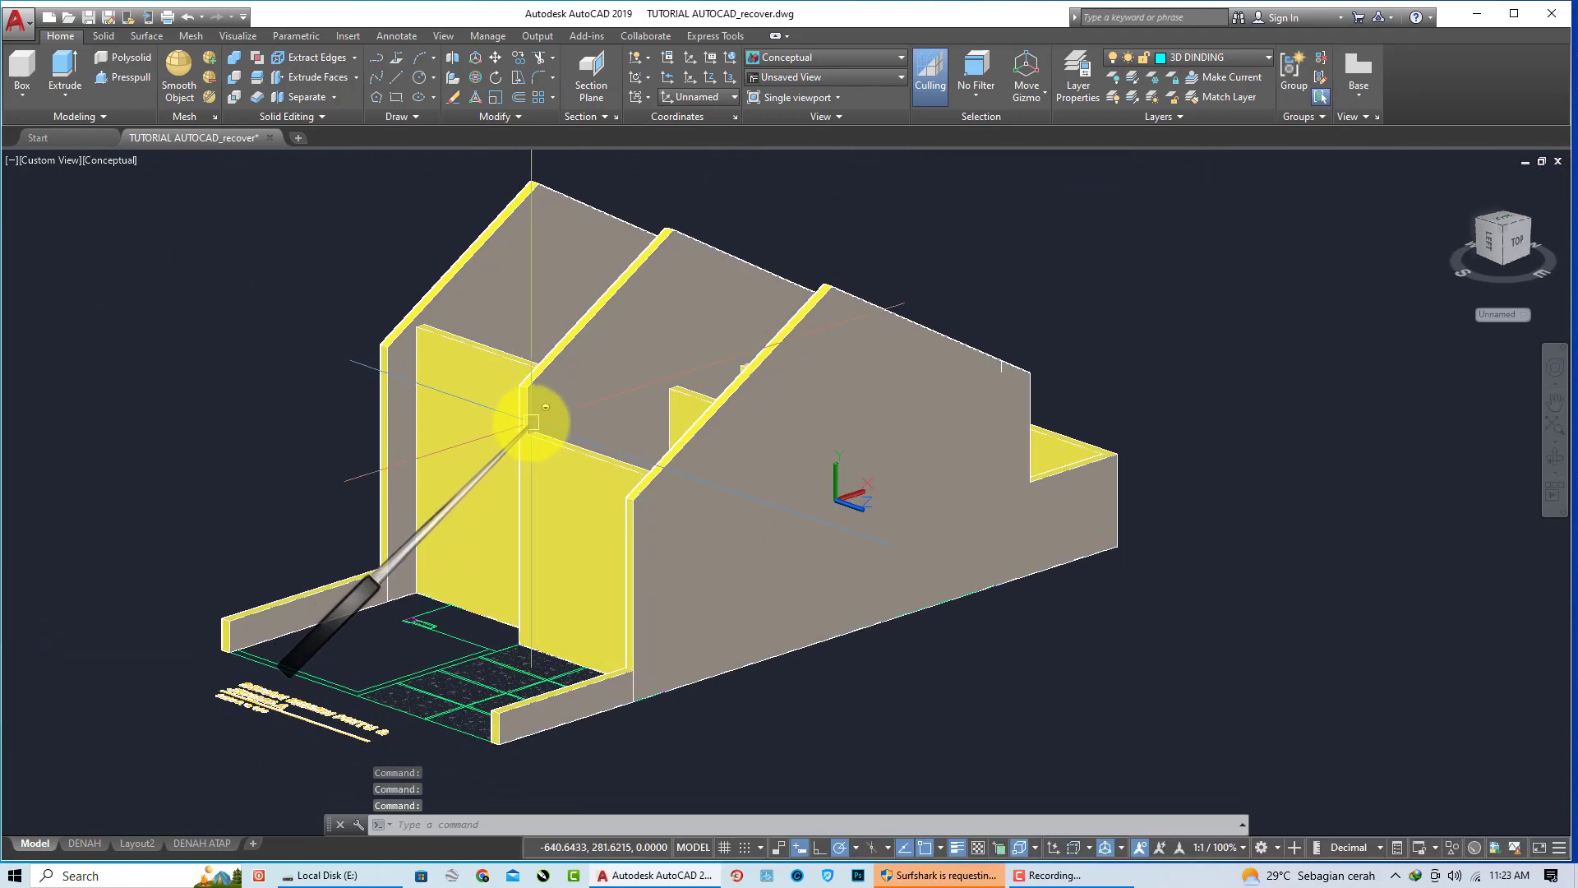